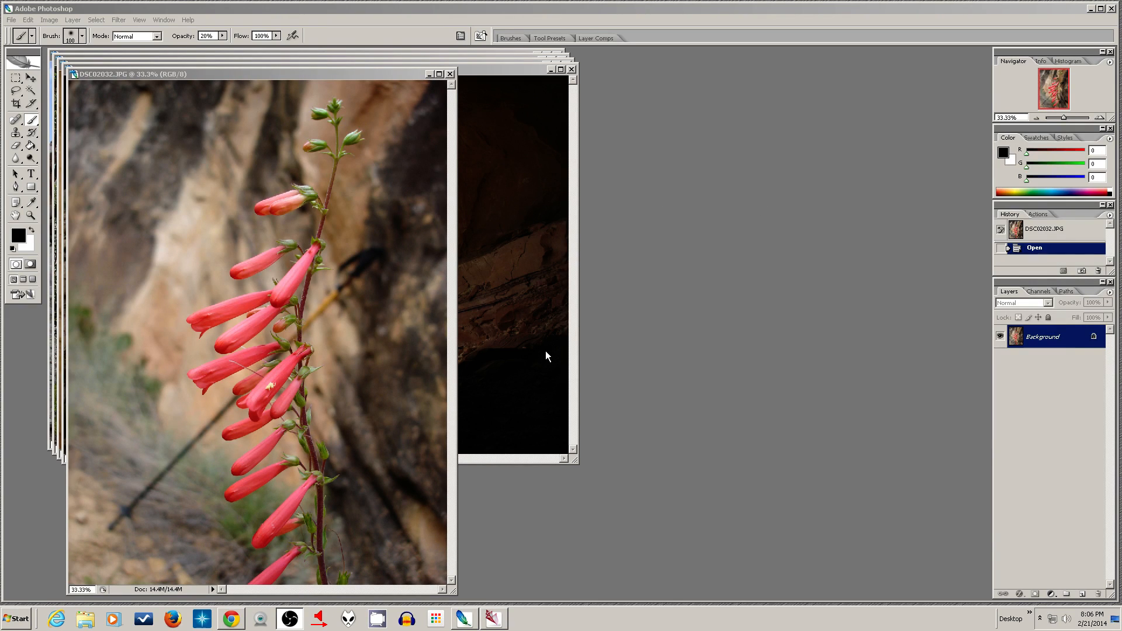
Step: Bring the DSC01998.JPG arch photo forward and select the sky and clouds above the arch with the Magic Wand, tolerance 12
click(482, 51)
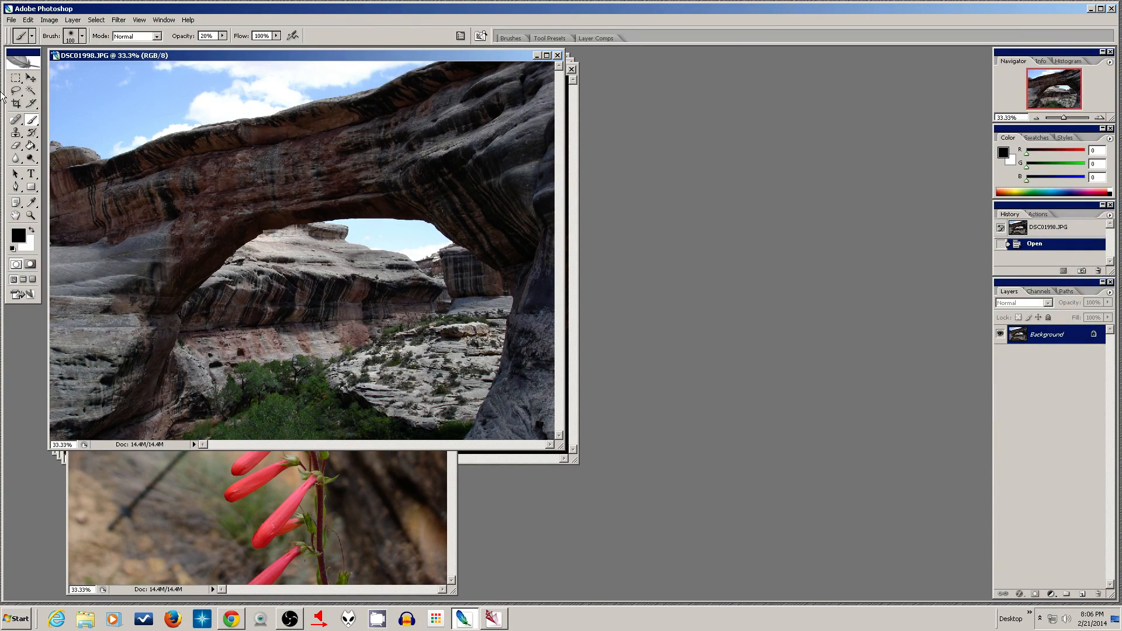
click(31, 90)
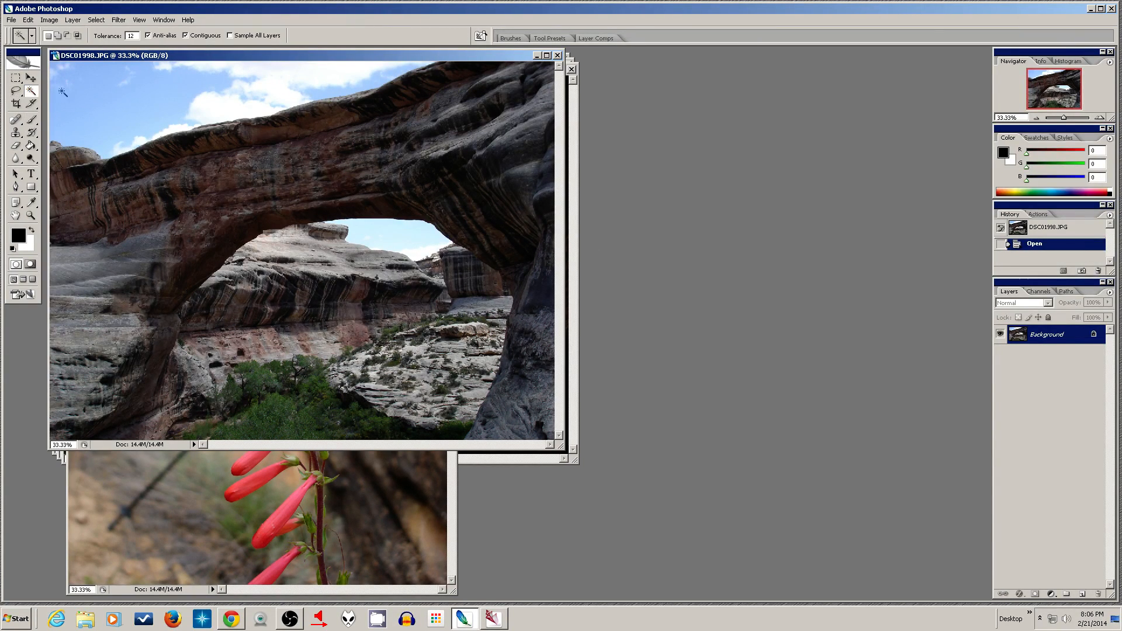
click(136, 96)
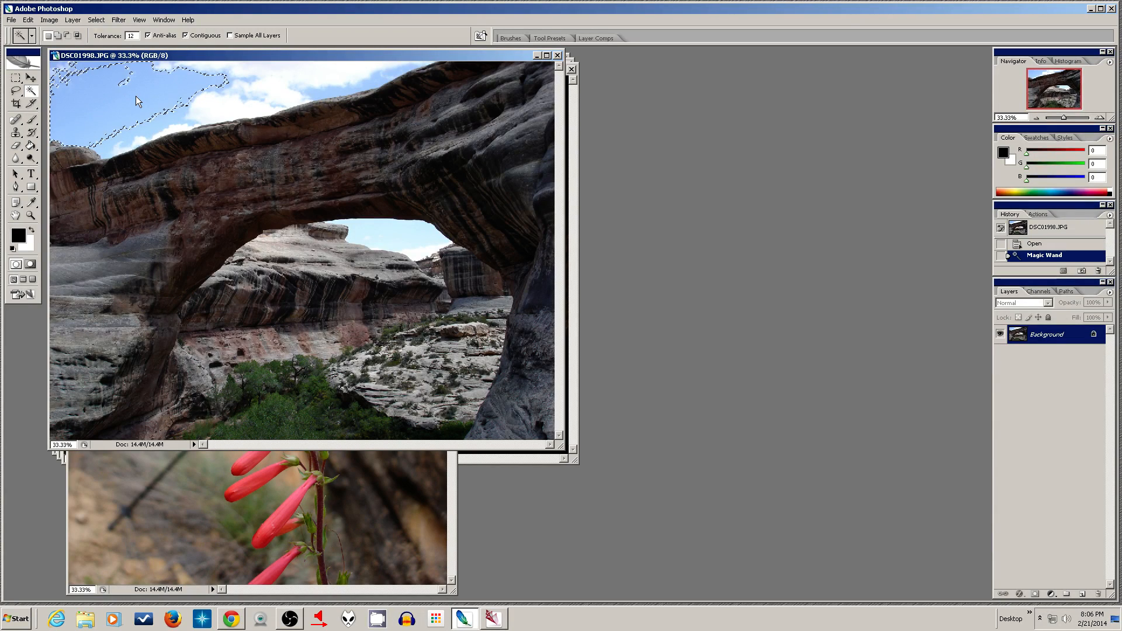
shift+click(263, 94)
shift+click(281, 87)
shift+click(310, 67)
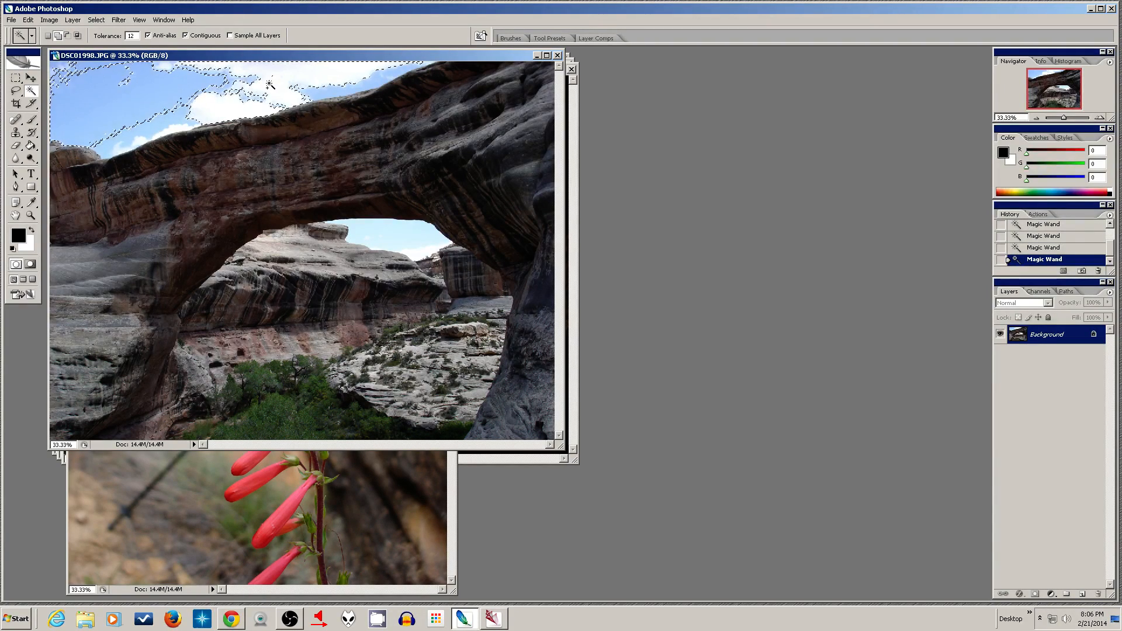
shift+click(254, 99)
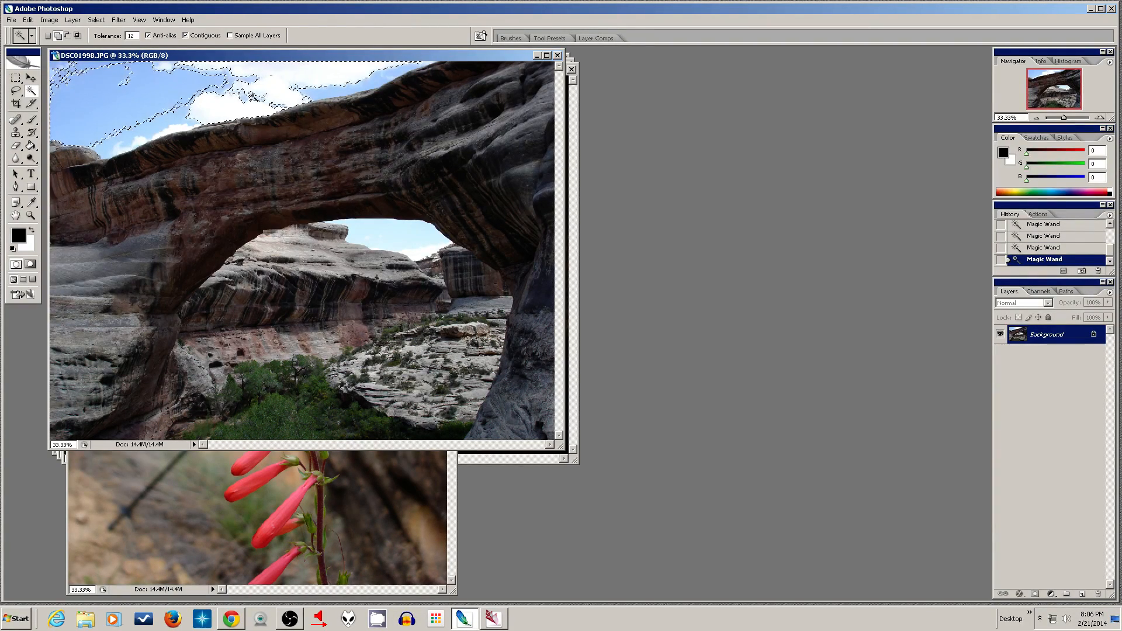
shift+click(234, 79)
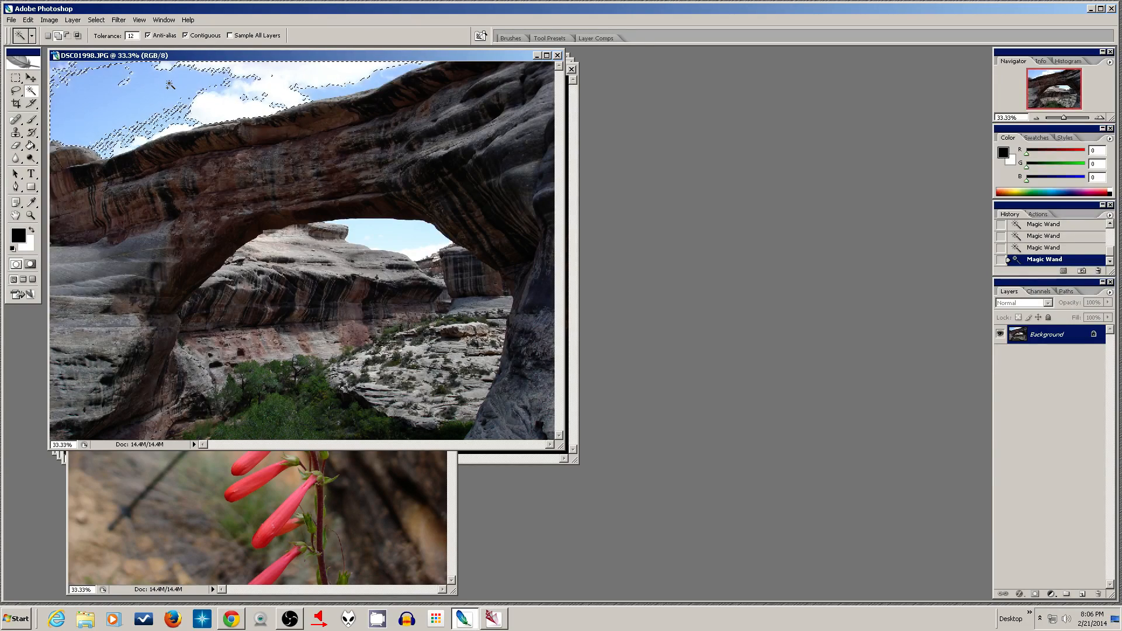
shift+click(157, 127)
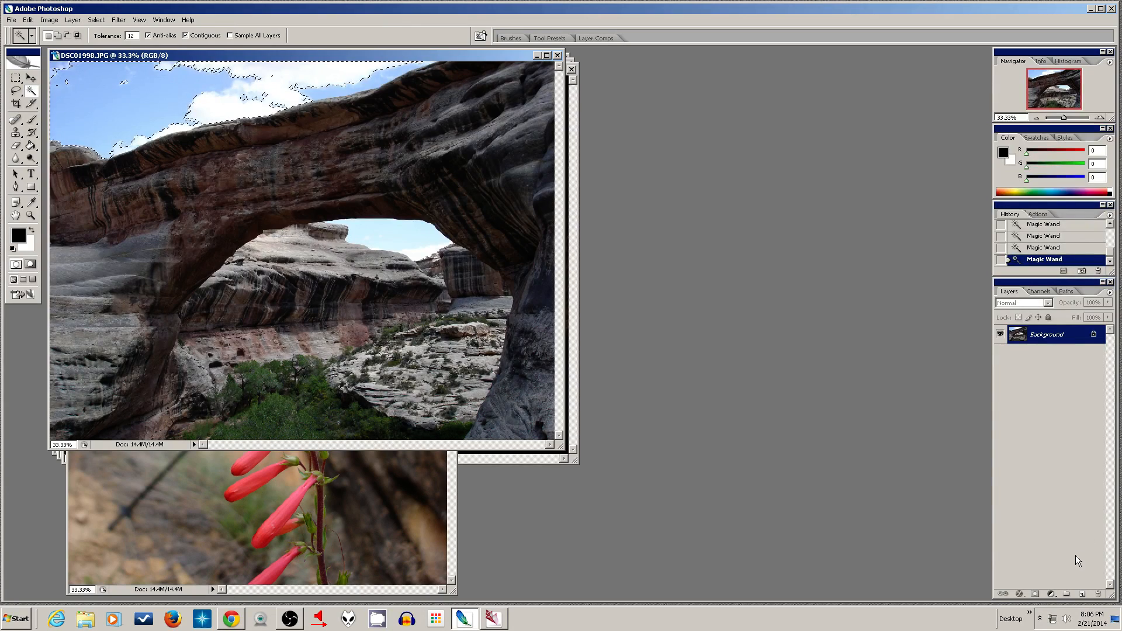
Step: Add a new layer above the background and set the Brush's foreground color to red, d82f2f
click(1080, 595)
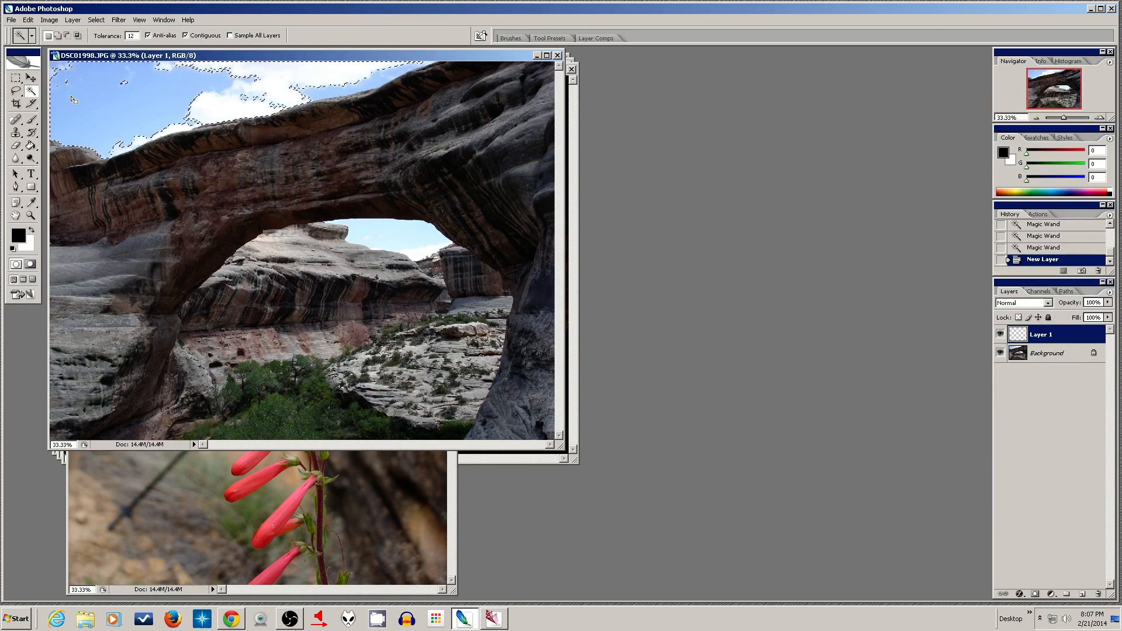
click(32, 120)
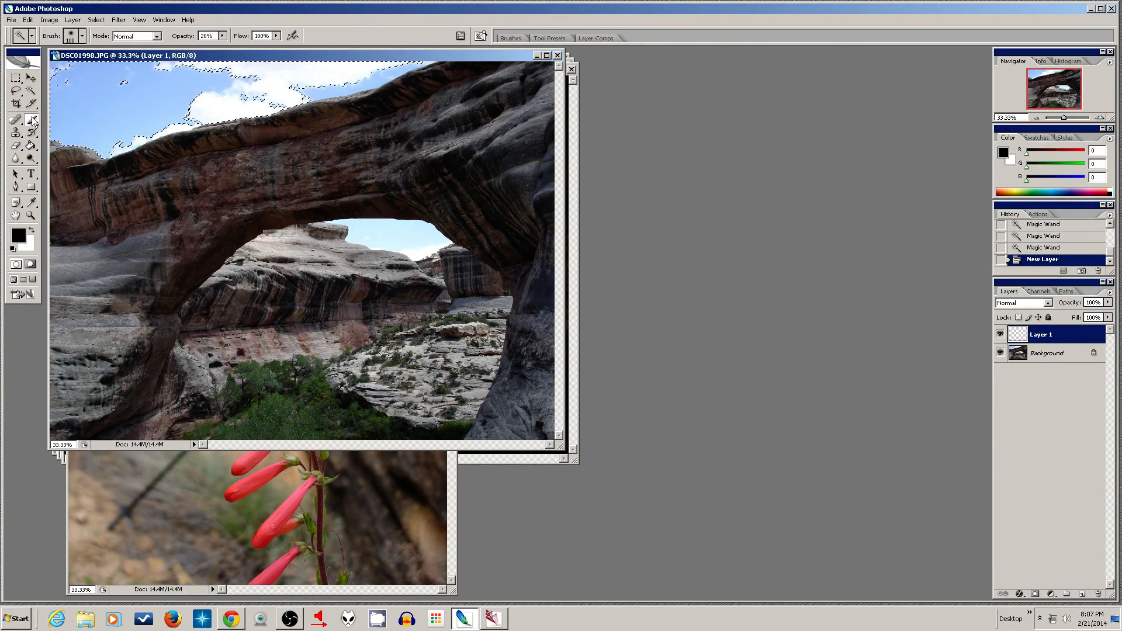
click(23, 240)
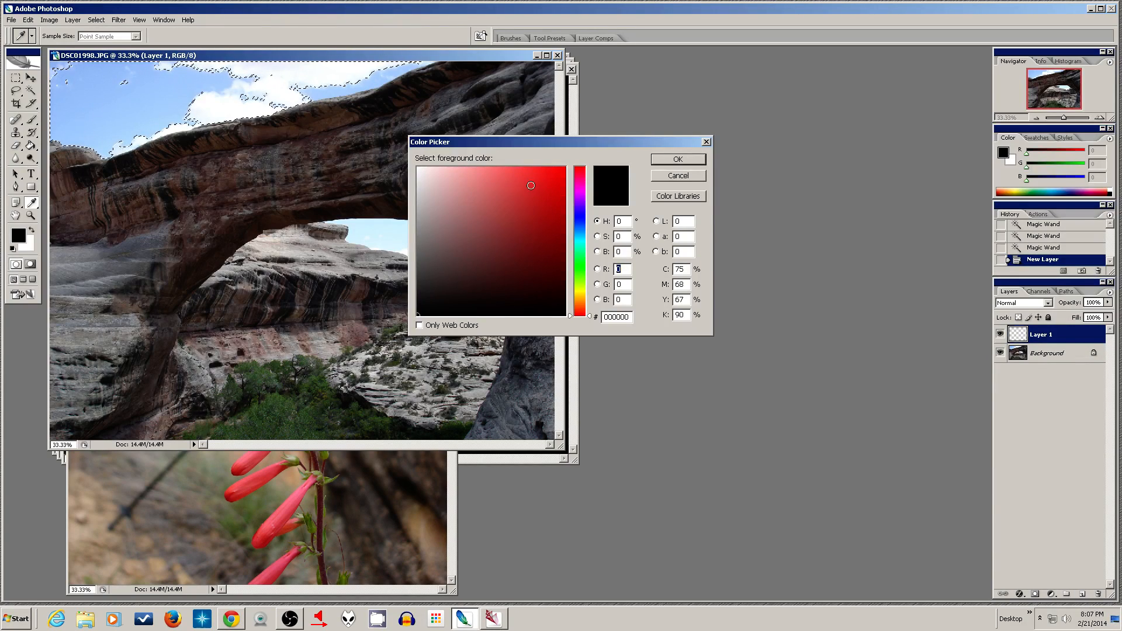
click(533, 190)
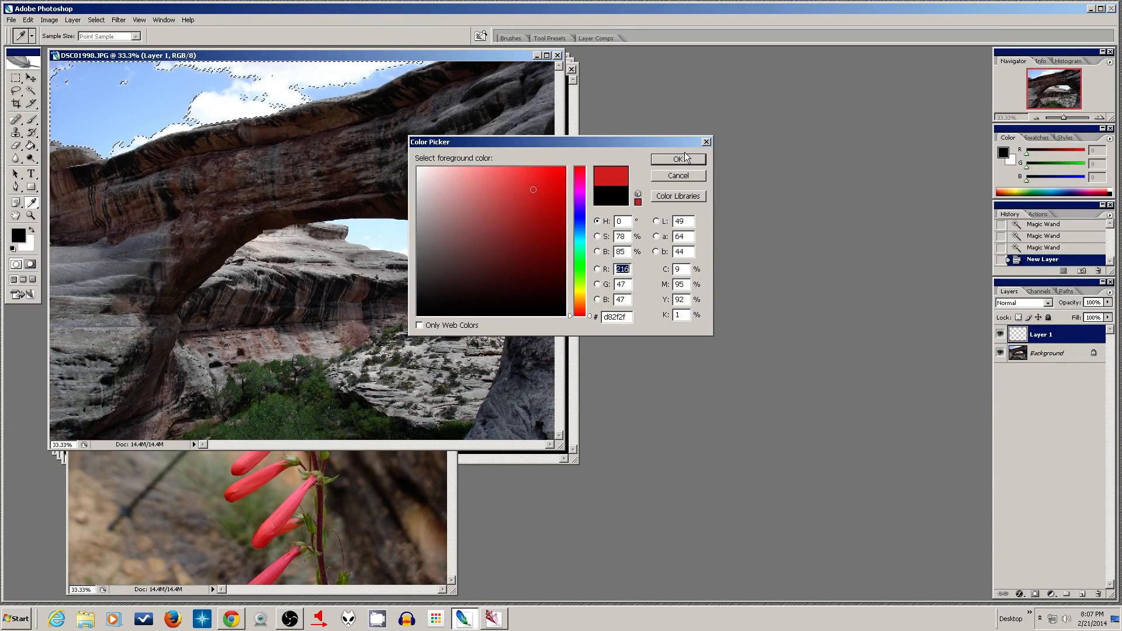
click(678, 159)
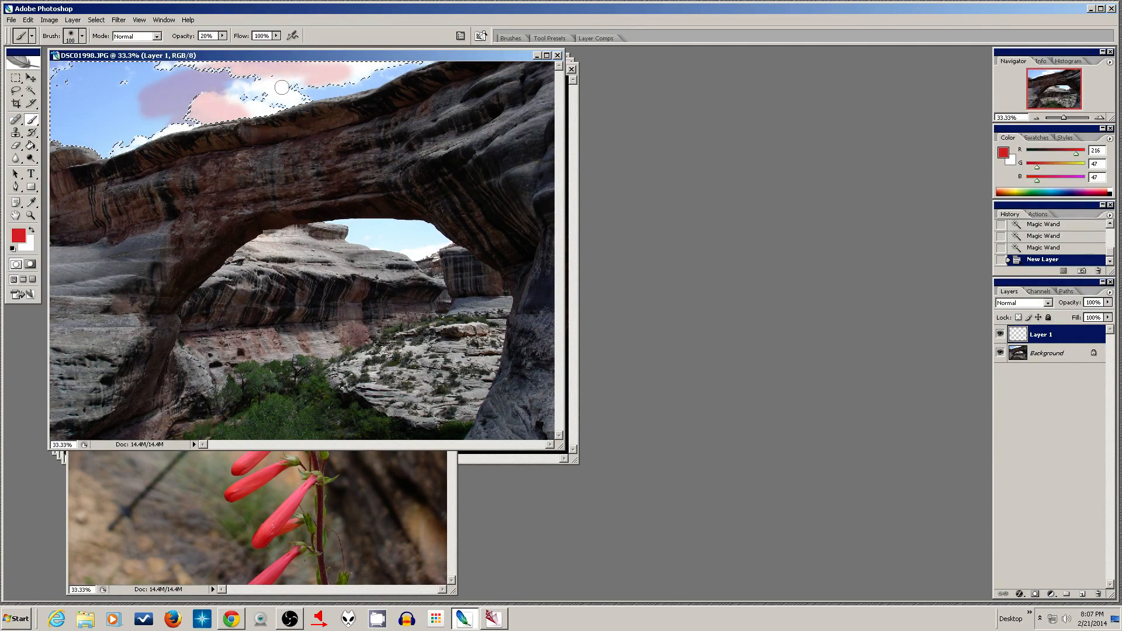
Step: Paint red over the selected sky on Layer 1 with the Brush at 20% opacity, building up overlapping strokes
drag(281, 87, 267, 93)
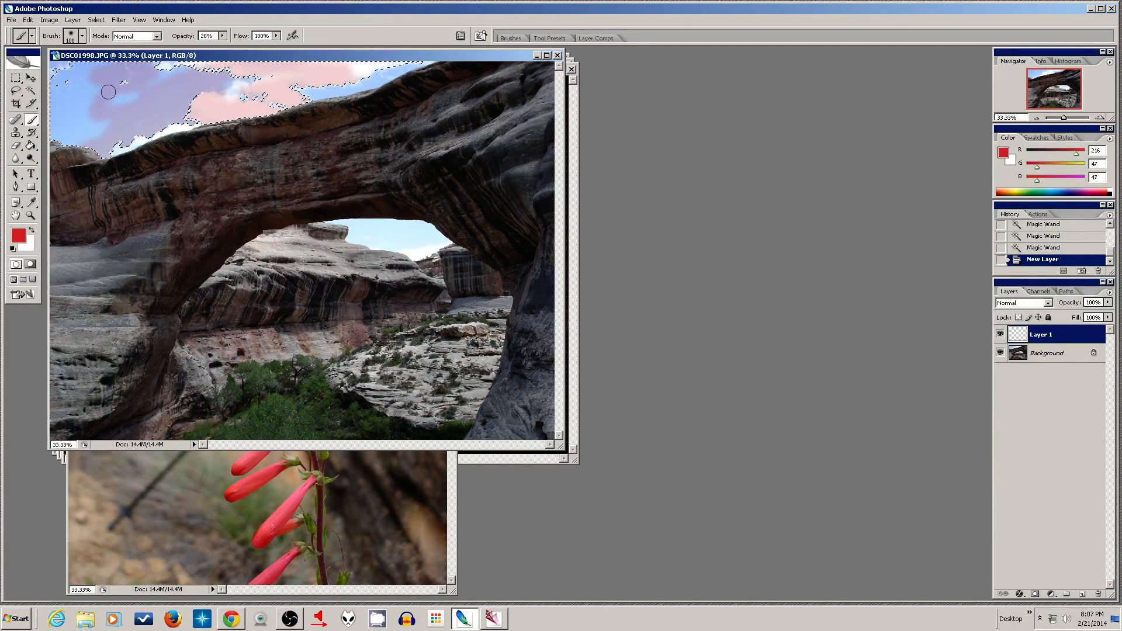
drag(88, 93, 67, 97)
drag(107, 137, 204, 76)
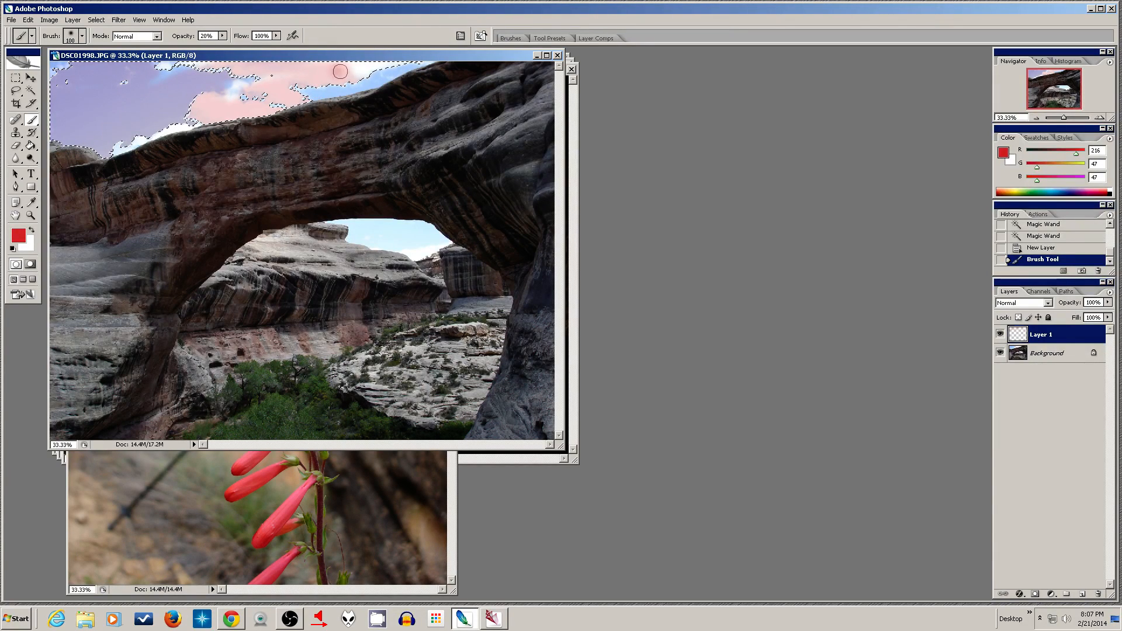
mouse_move(359, 71)
mouse_down()
mouse_move(143, 68)
mouse_move(189, 72)
mouse_move(254, 102)
mouse_up()
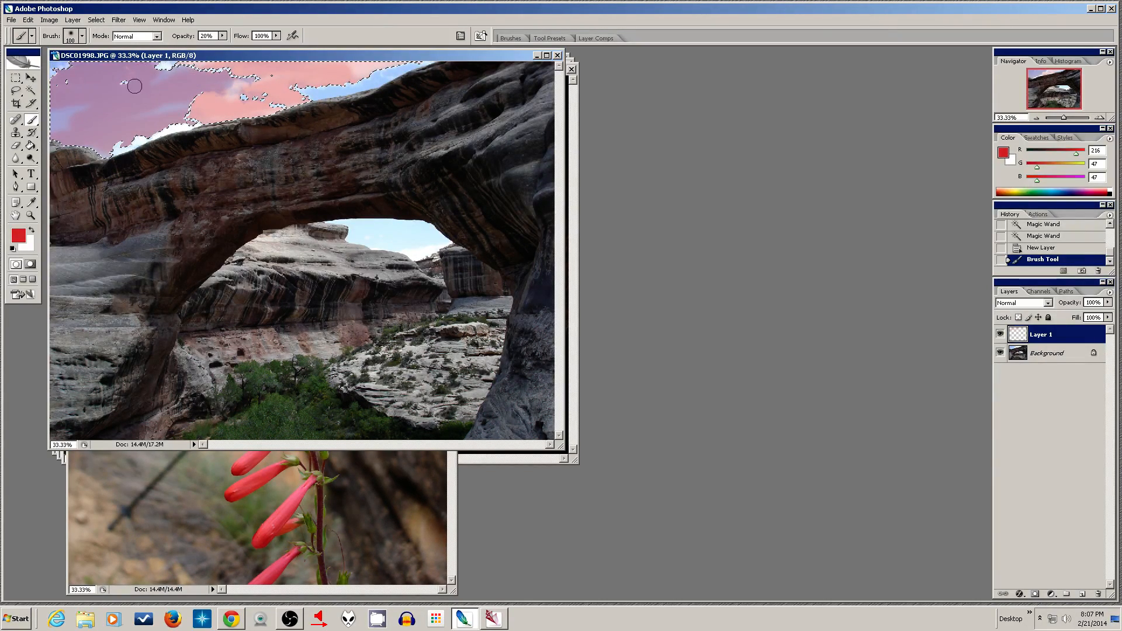
drag(235, 97, 188, 92)
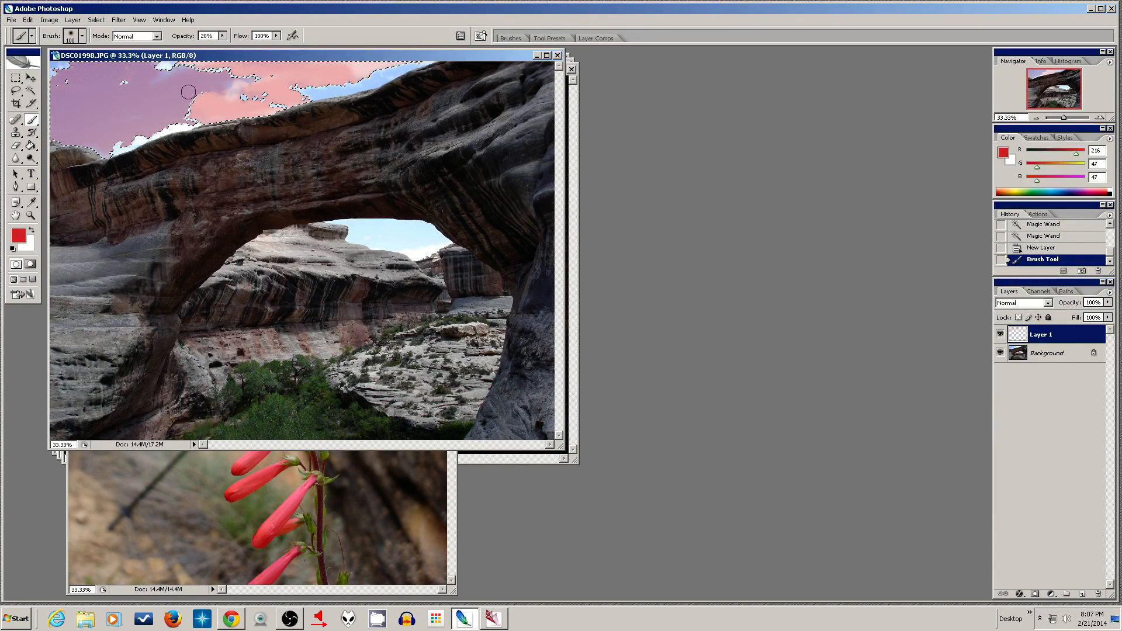
mouse_move(123, 70)
mouse_down()
mouse_move(226, 78)
mouse_move(251, 82)
mouse_up()
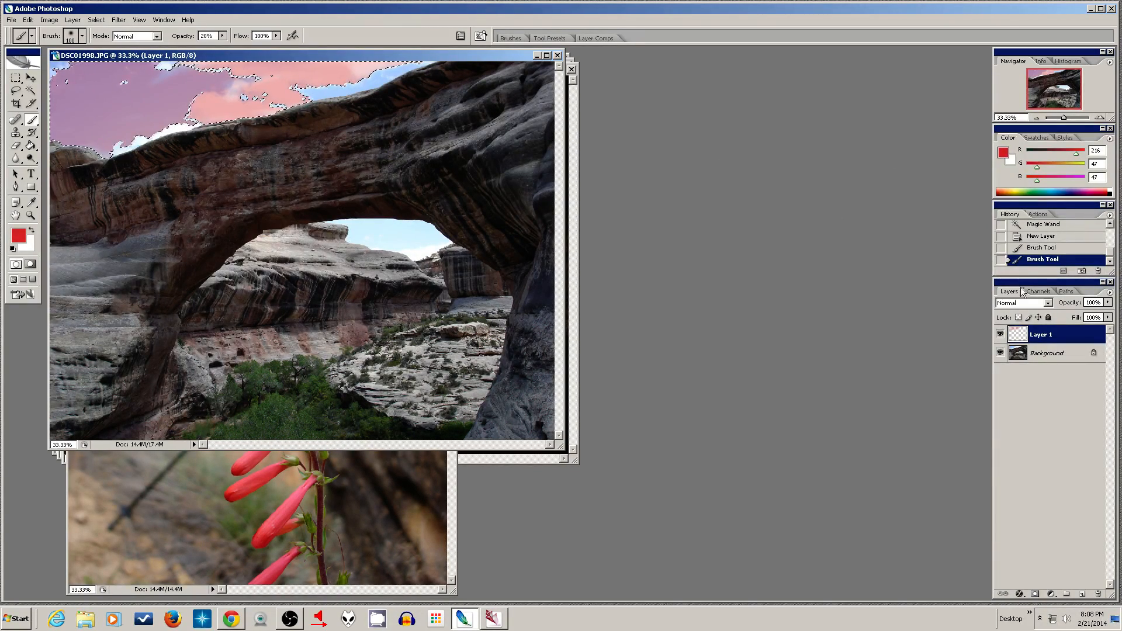
right_click(1044, 331)
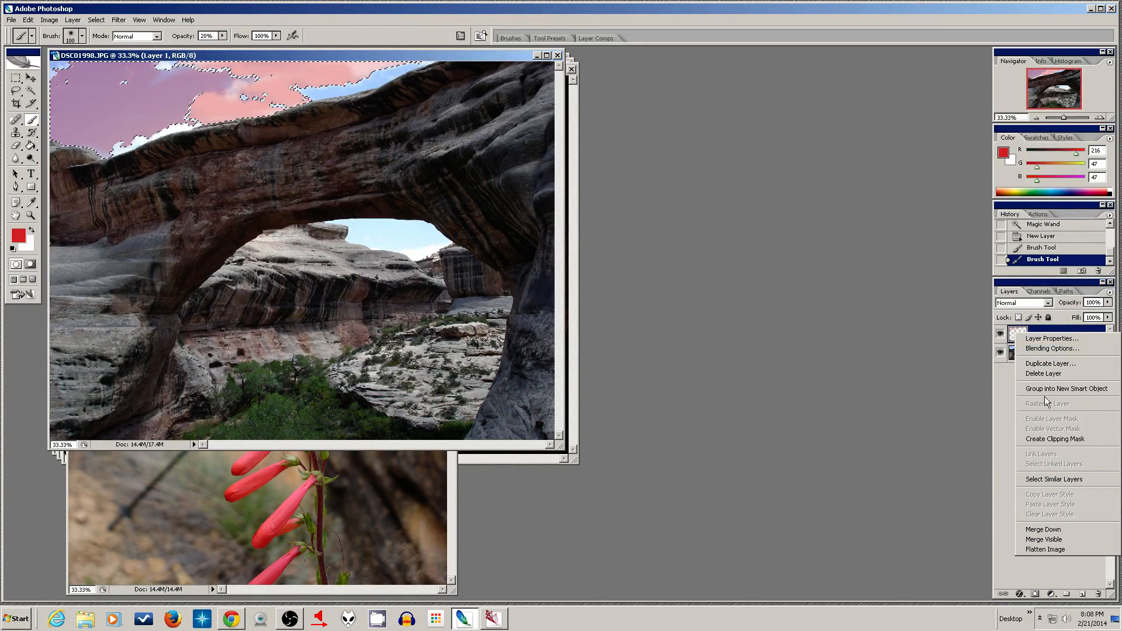
click(1037, 442)
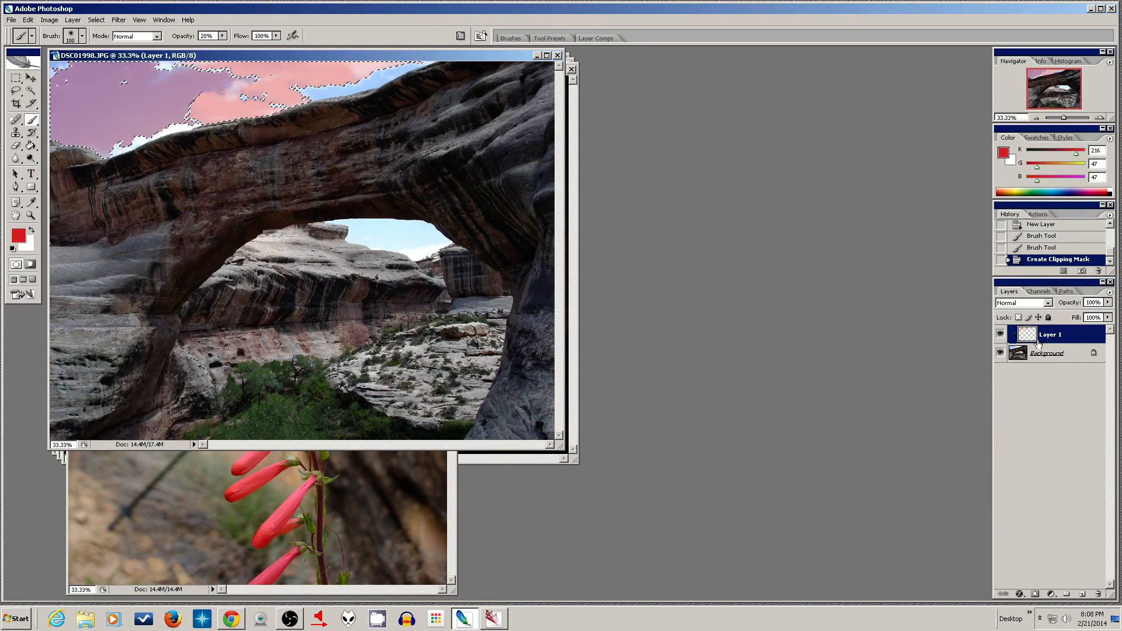
key(ctrl+z)
right_click(1015, 339)
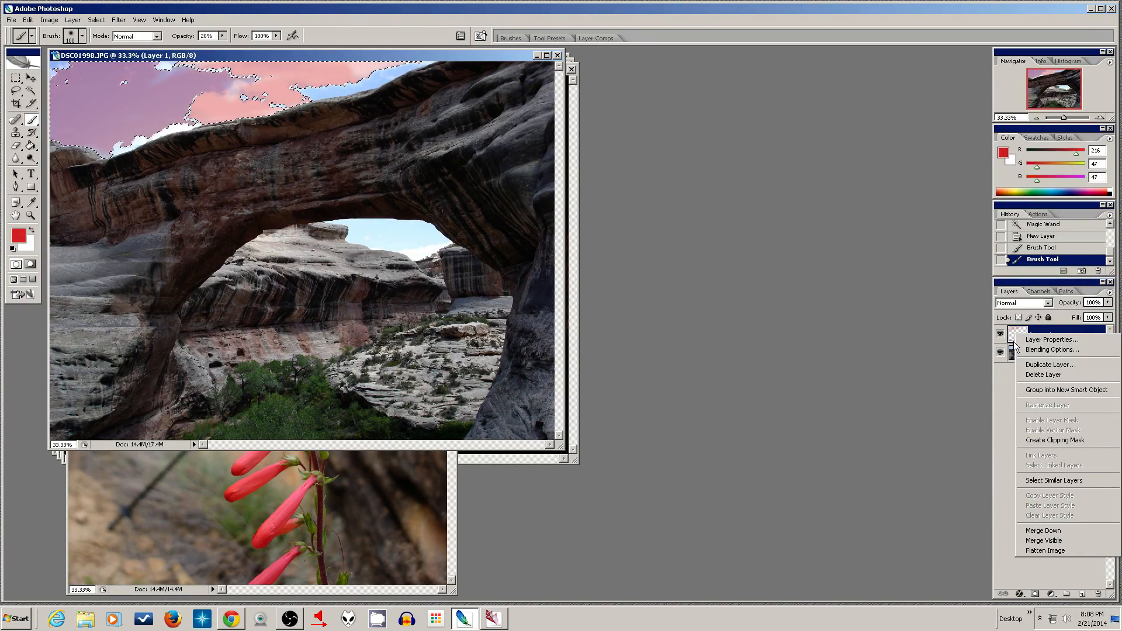
click(1018, 351)
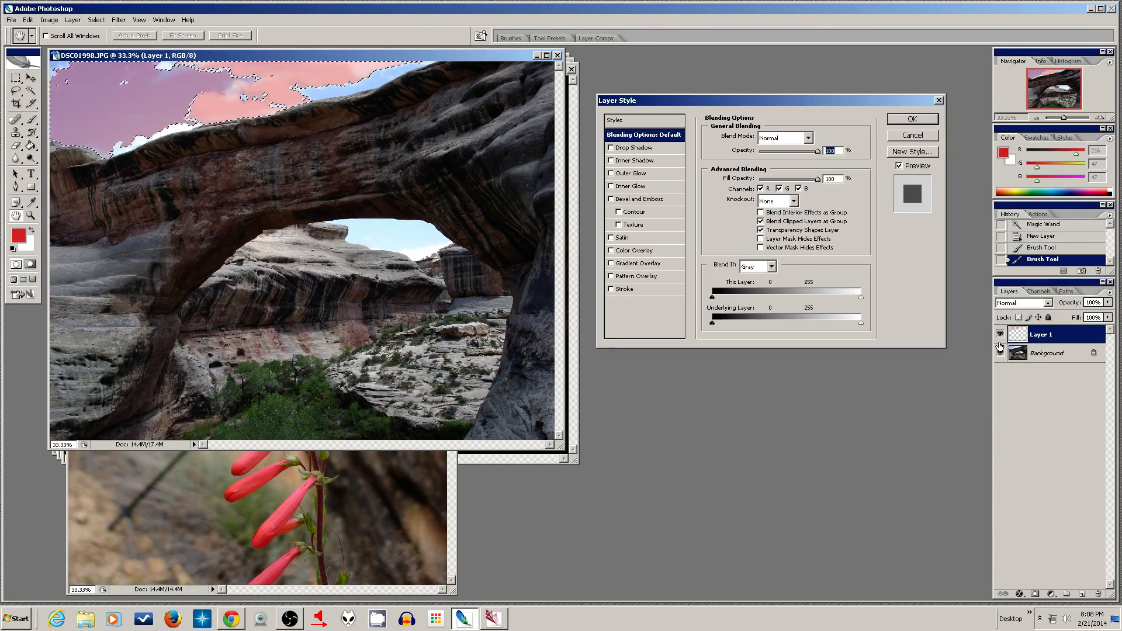
click(910, 134)
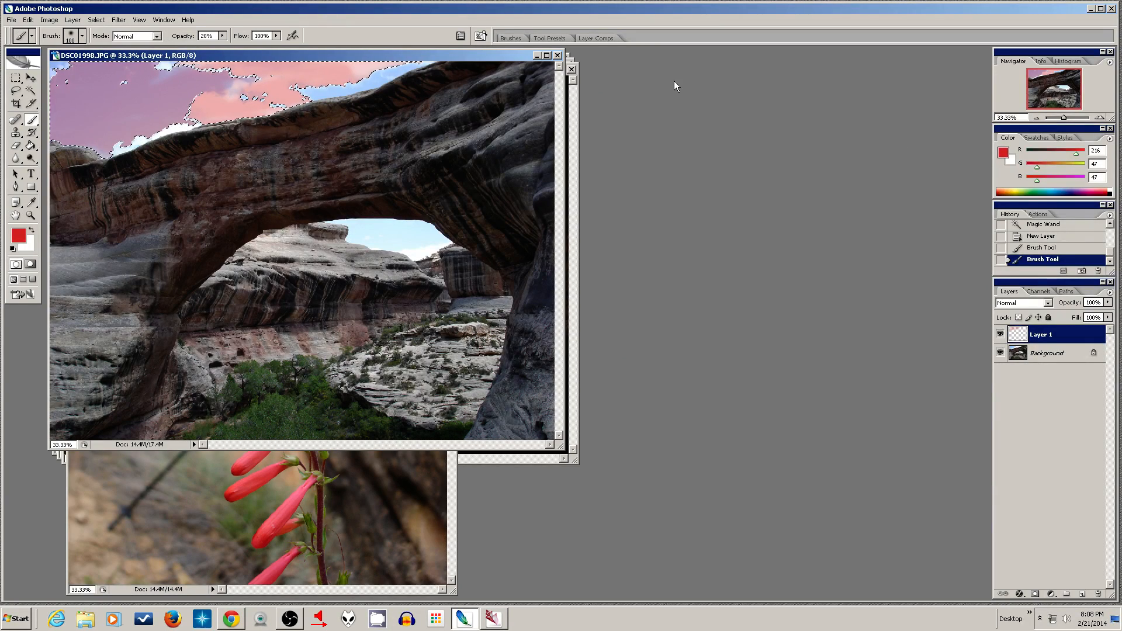
click(73, 20)
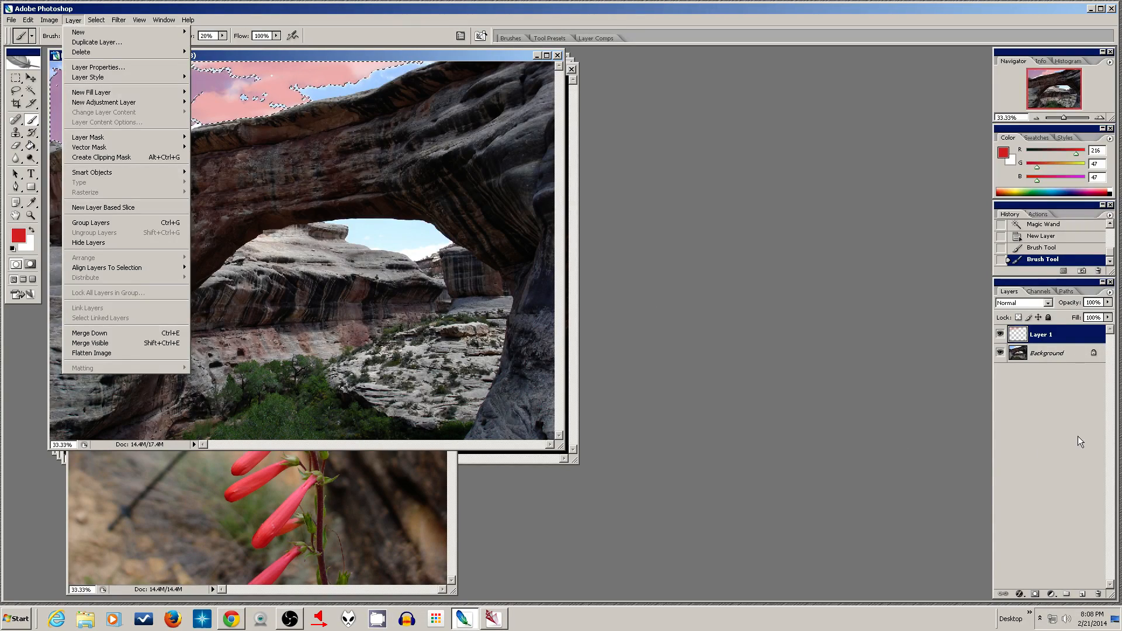
click(1092, 450)
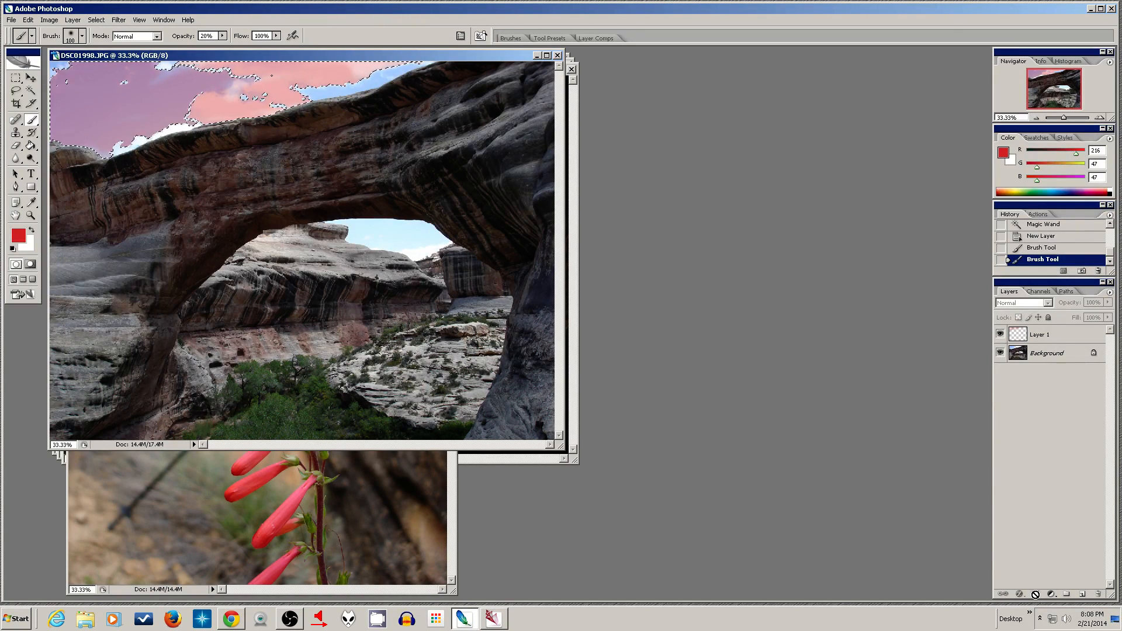
Step: Add a layer mask to Layer 1 from the sky selection, and view the mask on its own before returning to the image
click(1043, 335)
click(1034, 593)
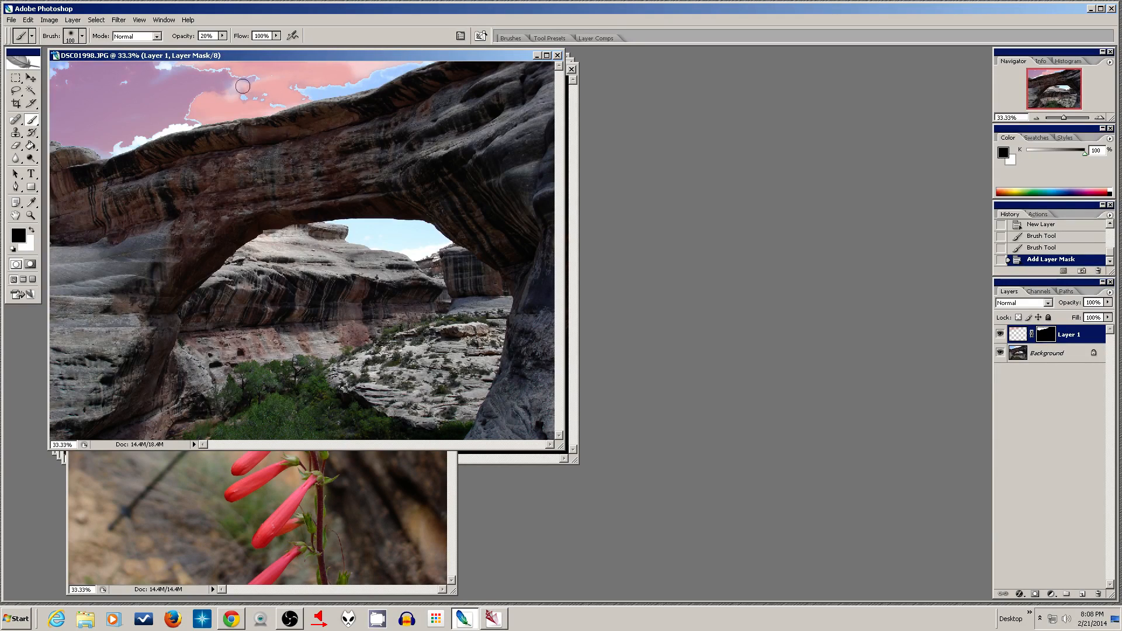
alt+click(1047, 331)
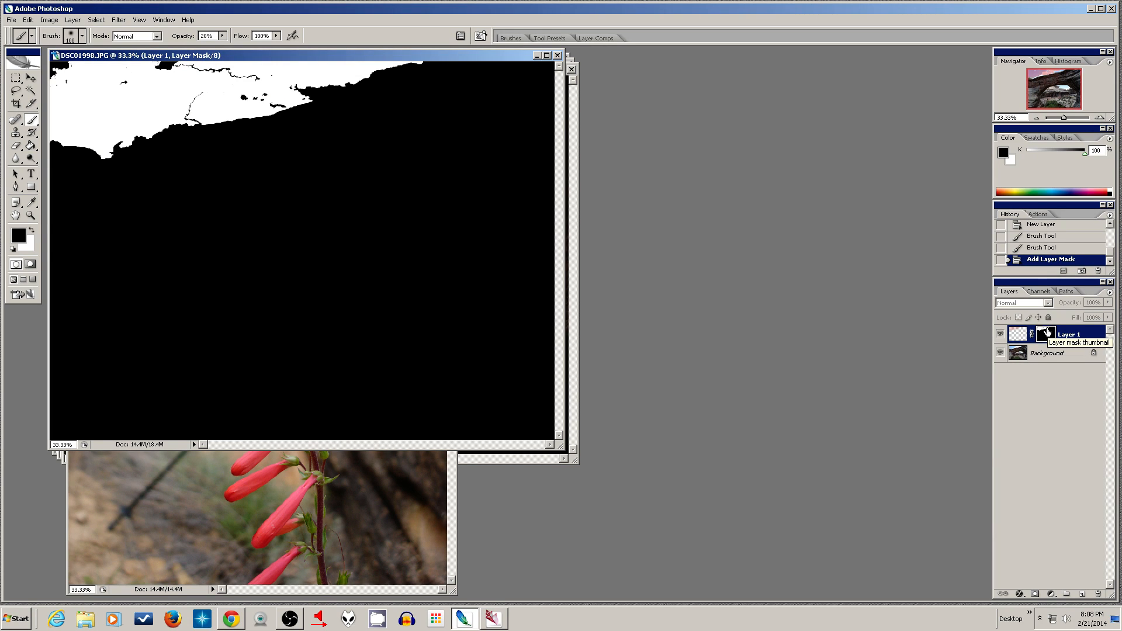
alt+click(1041, 338)
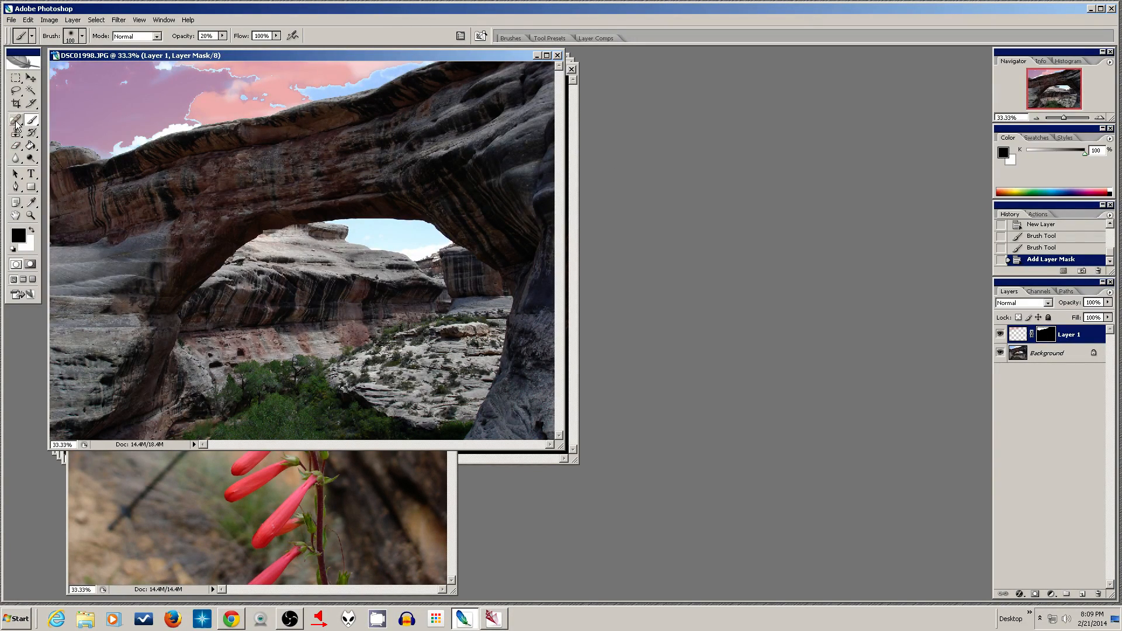
Step: Select the whole canvas and clear the painted strokes from Layer 1's image content, keeping its layer mask
key(ctrl+a)
key(Delete)
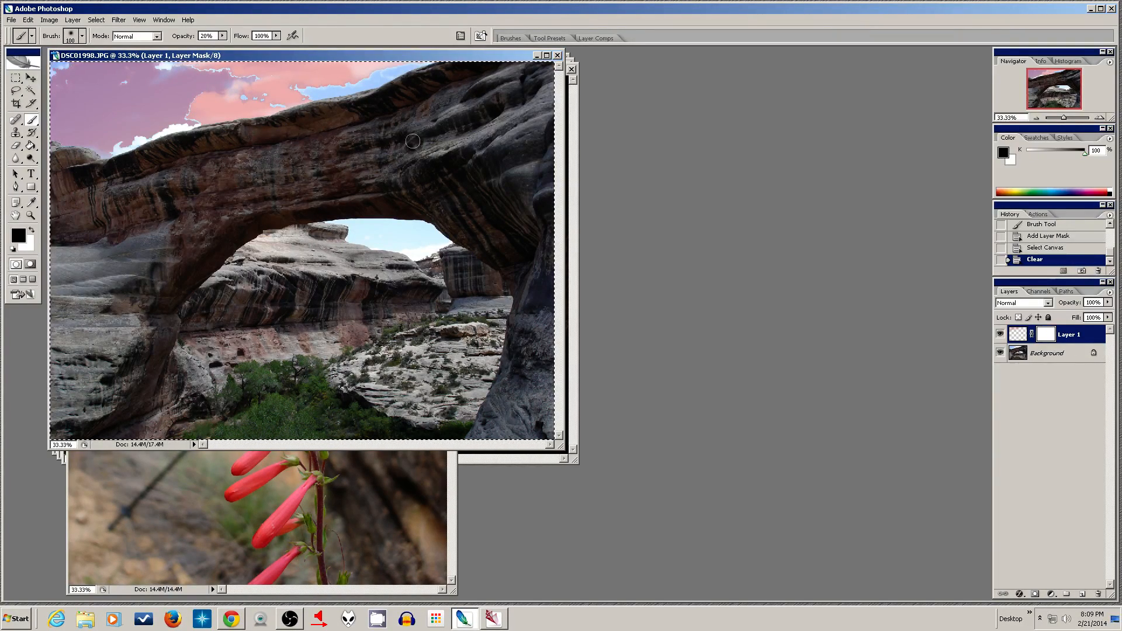
key(ctrl+z)
click(1021, 336)
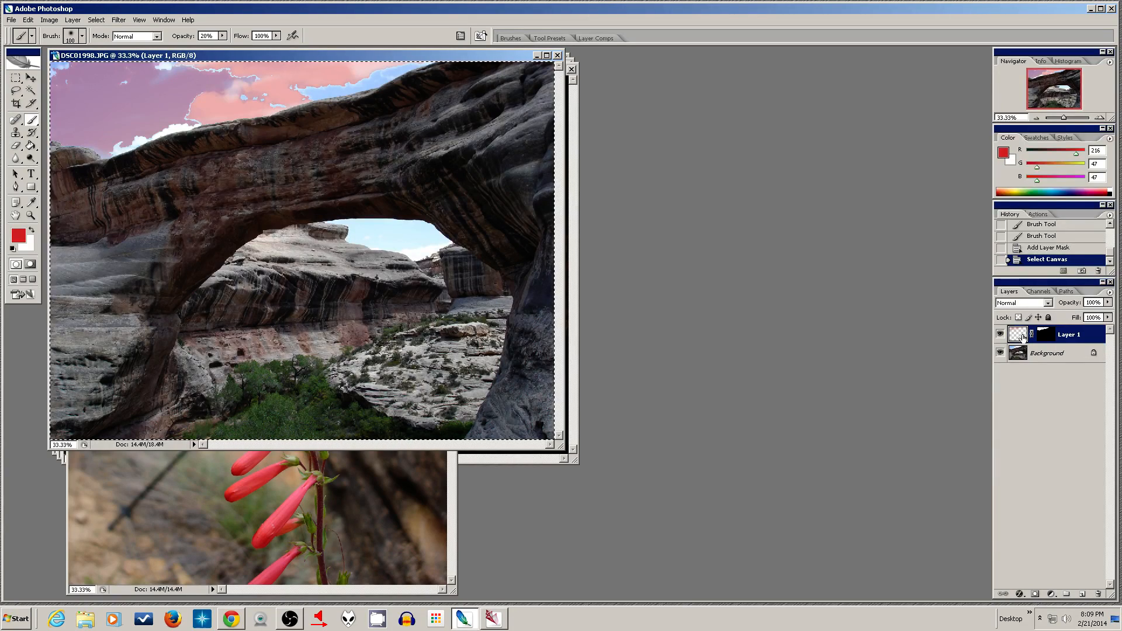
key(Delete)
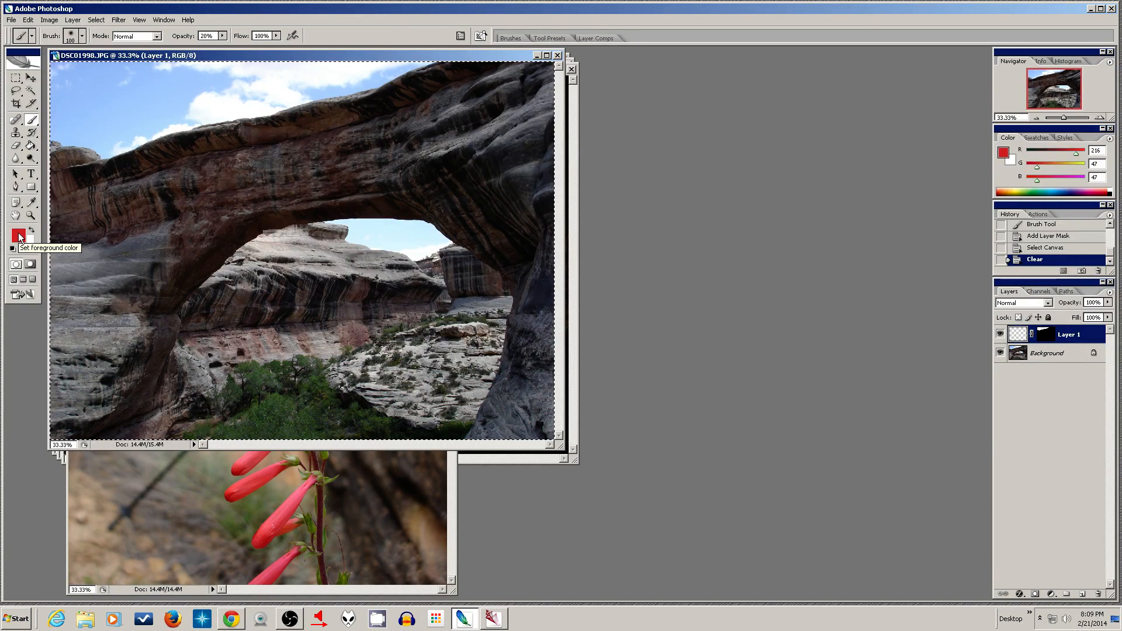
Step: Fill Layer 1 with the red foreground color using the Paint Bucket at 100% opacity
click(31, 145)
click(178, 98)
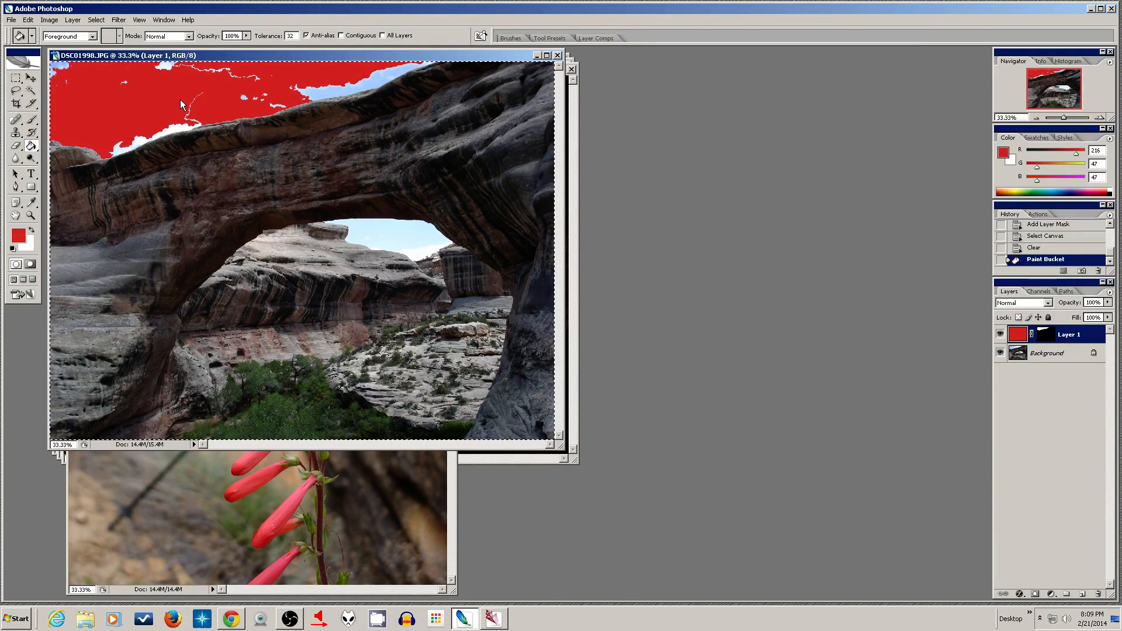
click(278, 99)
click(122, 138)
click(63, 67)
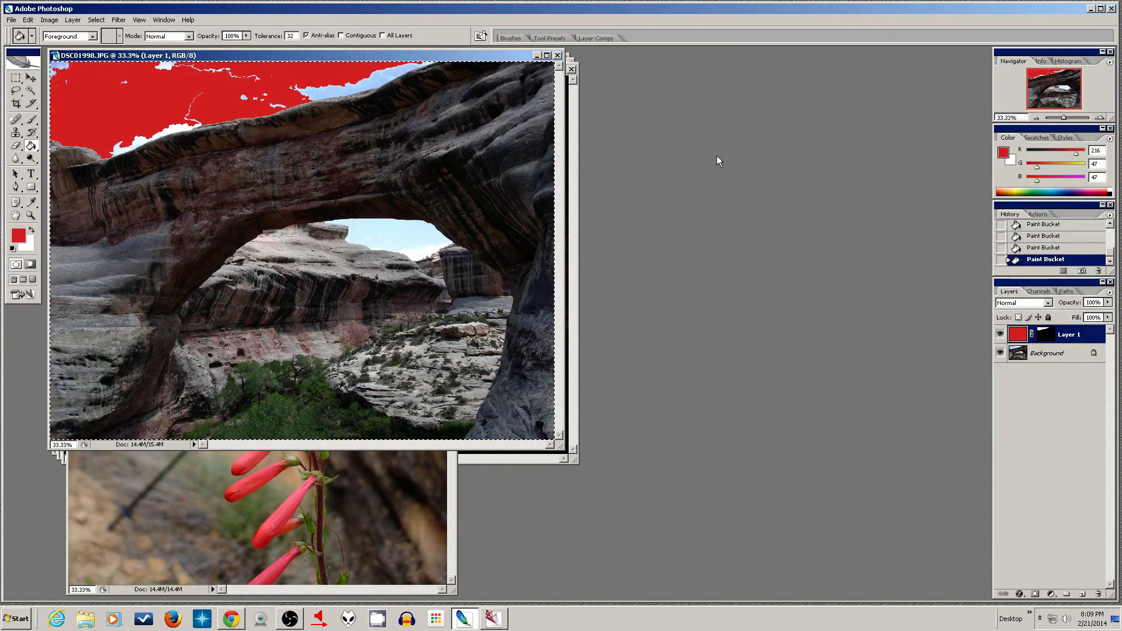
Step: Disable Layer 1's mask, enable it again, and deselect the canvas
shift+click(1047, 336)
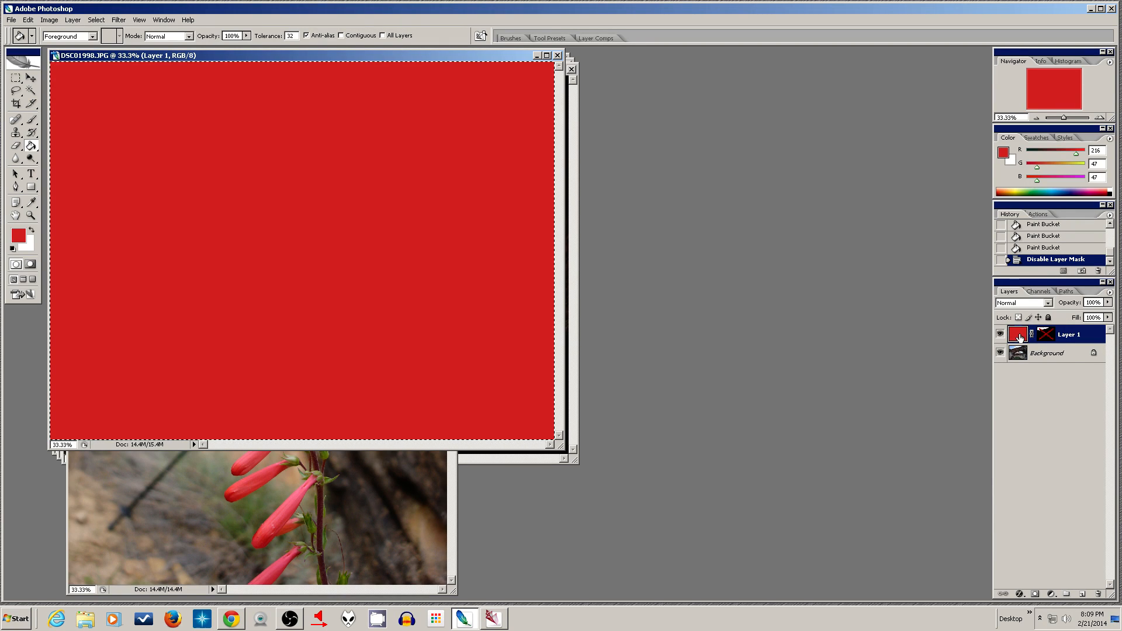
shift+click(1047, 335)
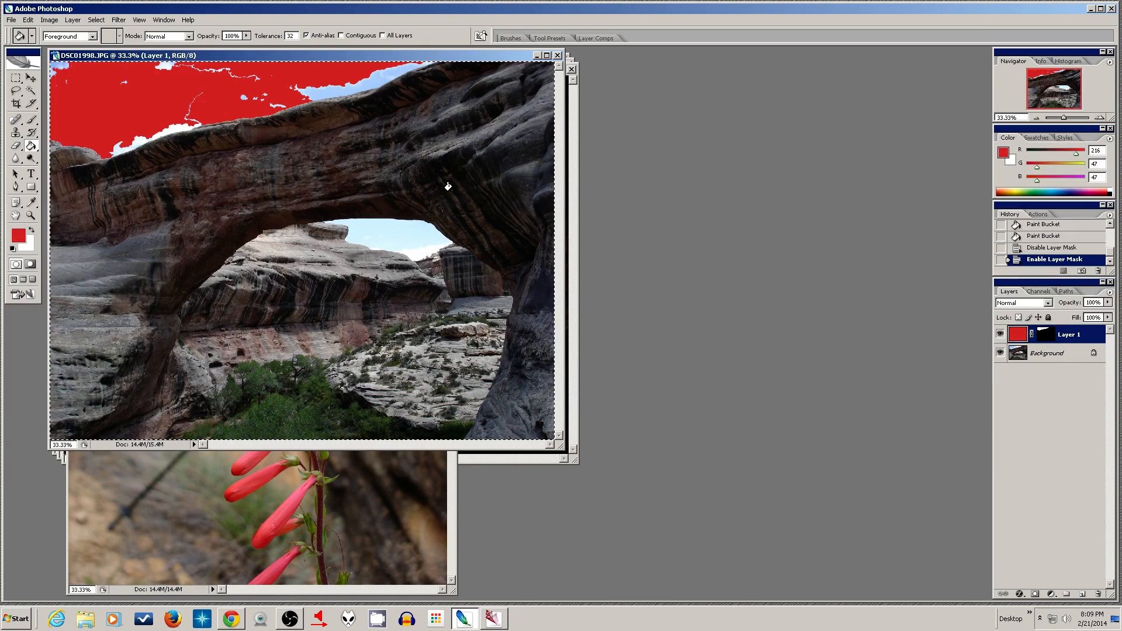
key(ctrl+d)
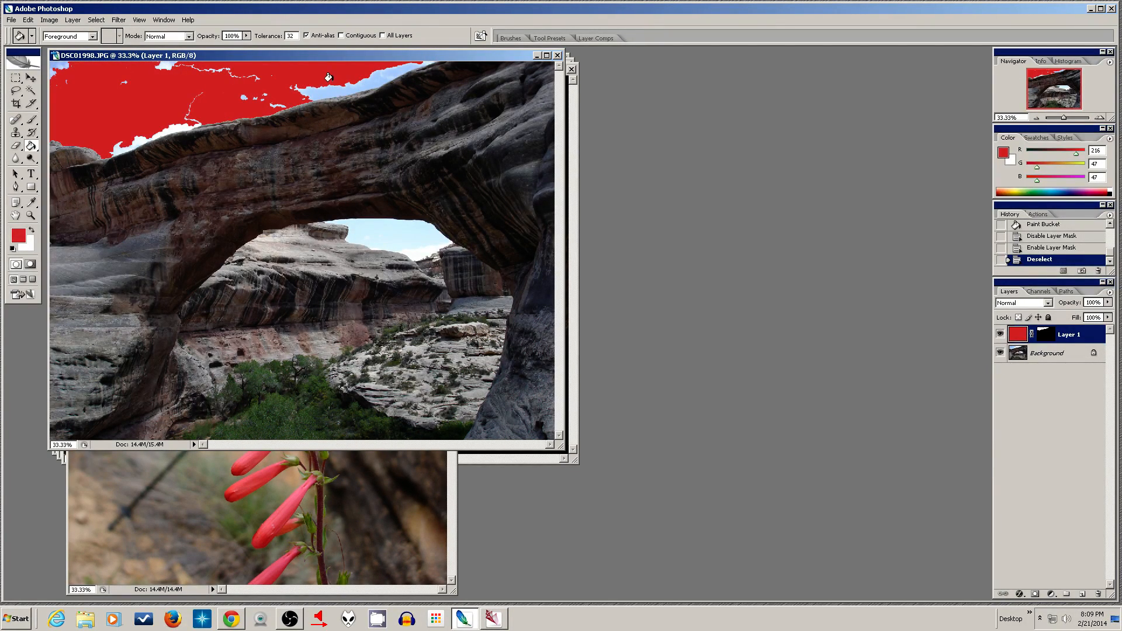
Step: Paint a black brush stroke at 20% opacity on Layer 1's red image content in the sky, and undo it
click(34, 121)
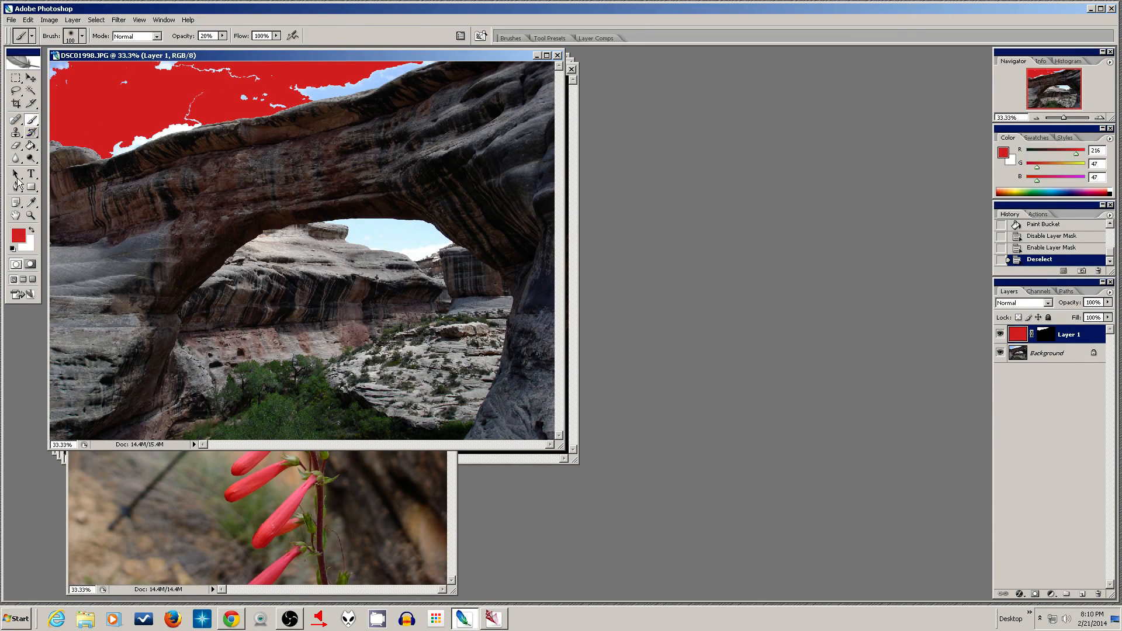
click(12, 250)
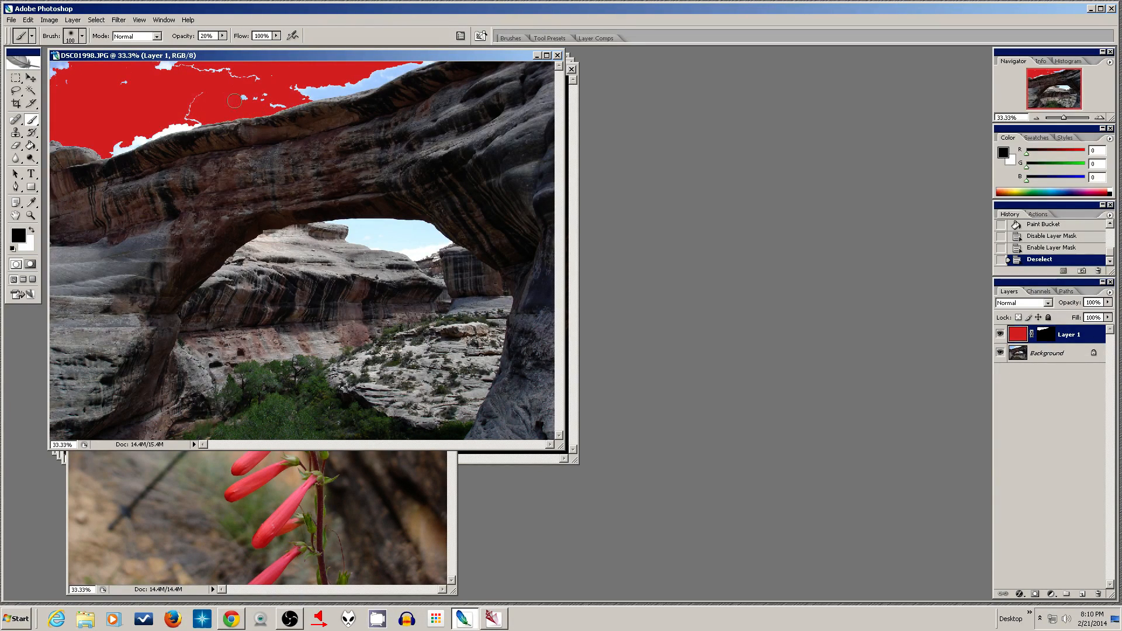
mouse_move(121, 102)
mouse_down()
mouse_move(124, 119)
mouse_move(120, 109)
mouse_up()
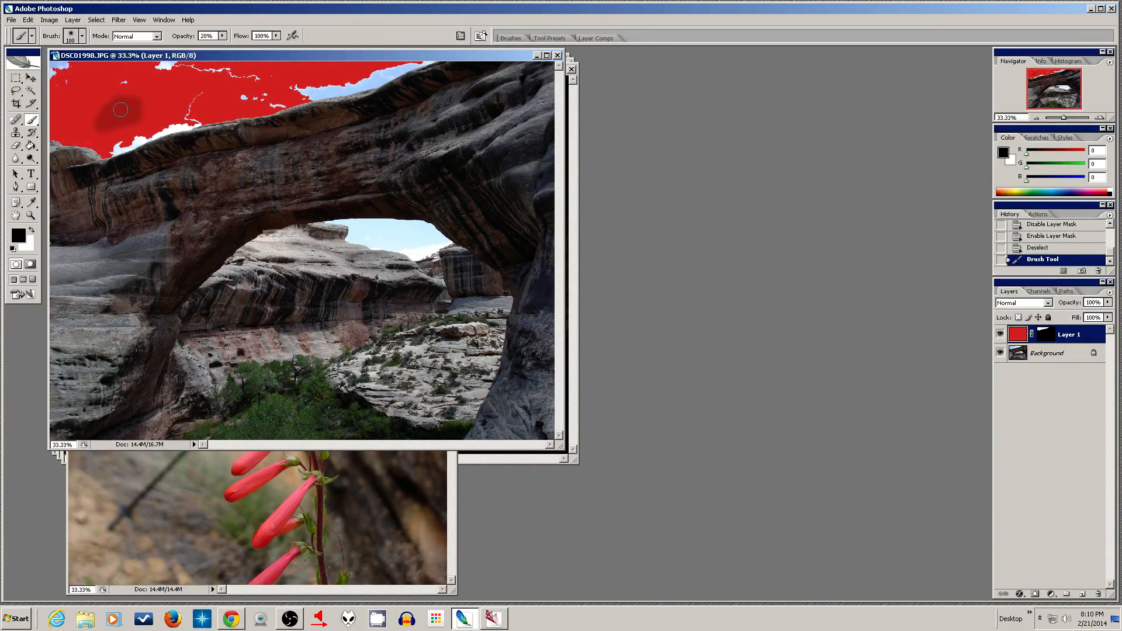
key(ctrl+z)
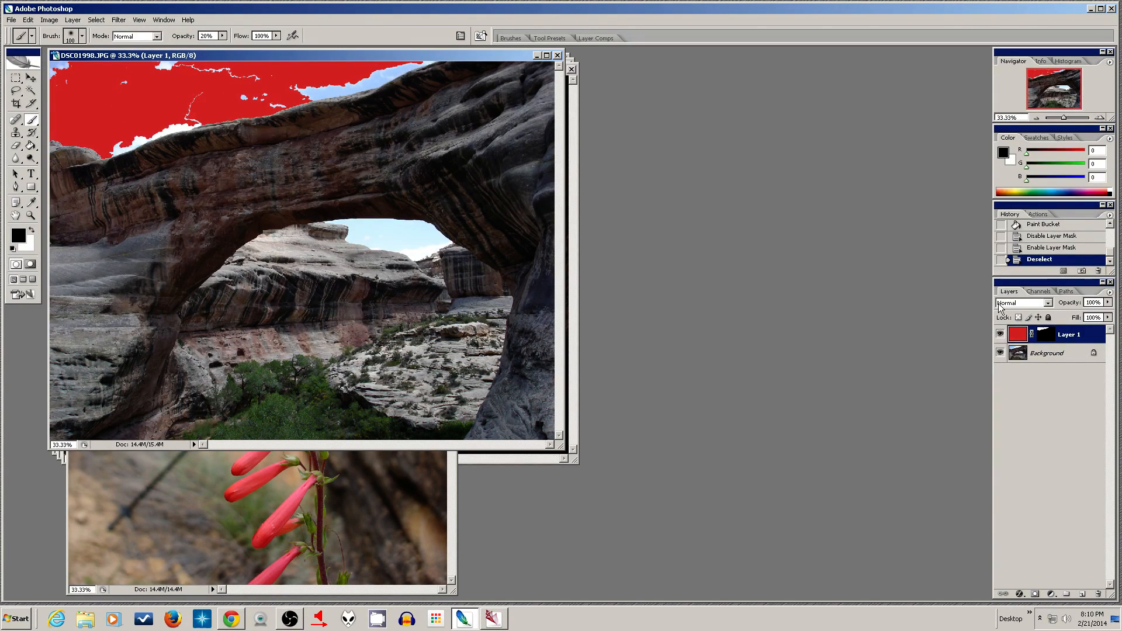
Step: Target Layer 1's mask instead of its image content and brush black over part of the red sky at 20% opacity
click(1045, 336)
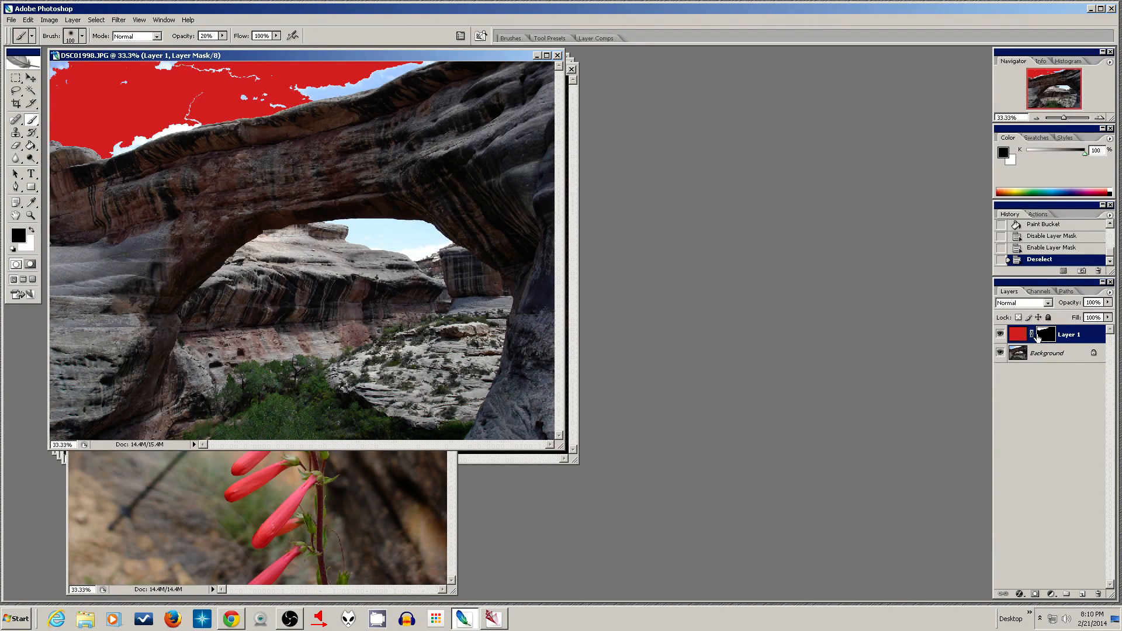
click(1016, 337)
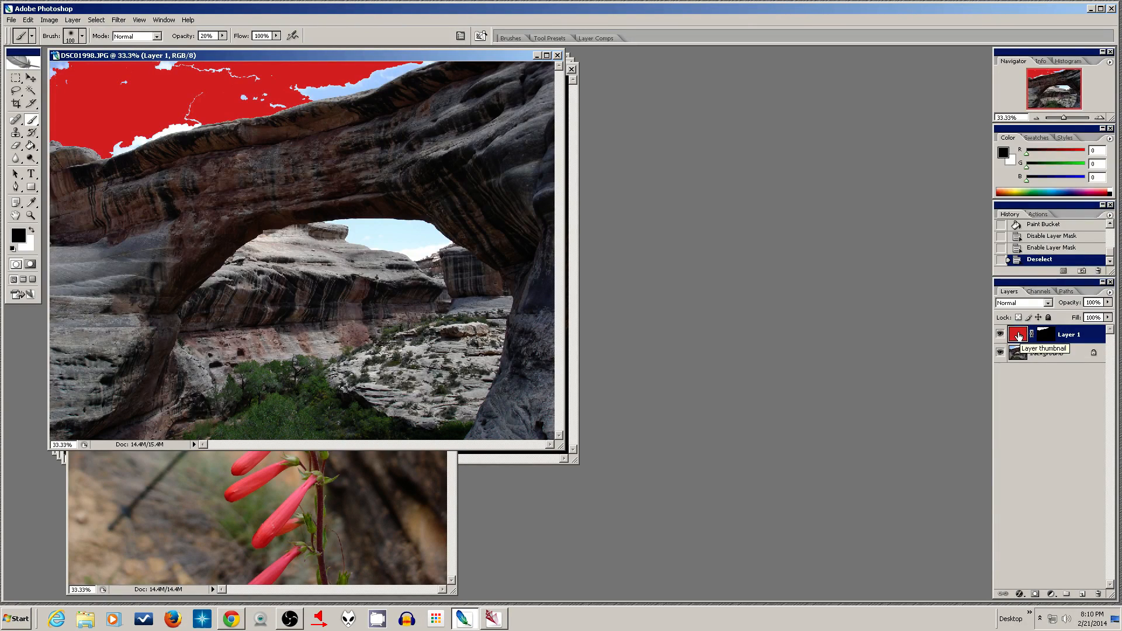
click(1045, 334)
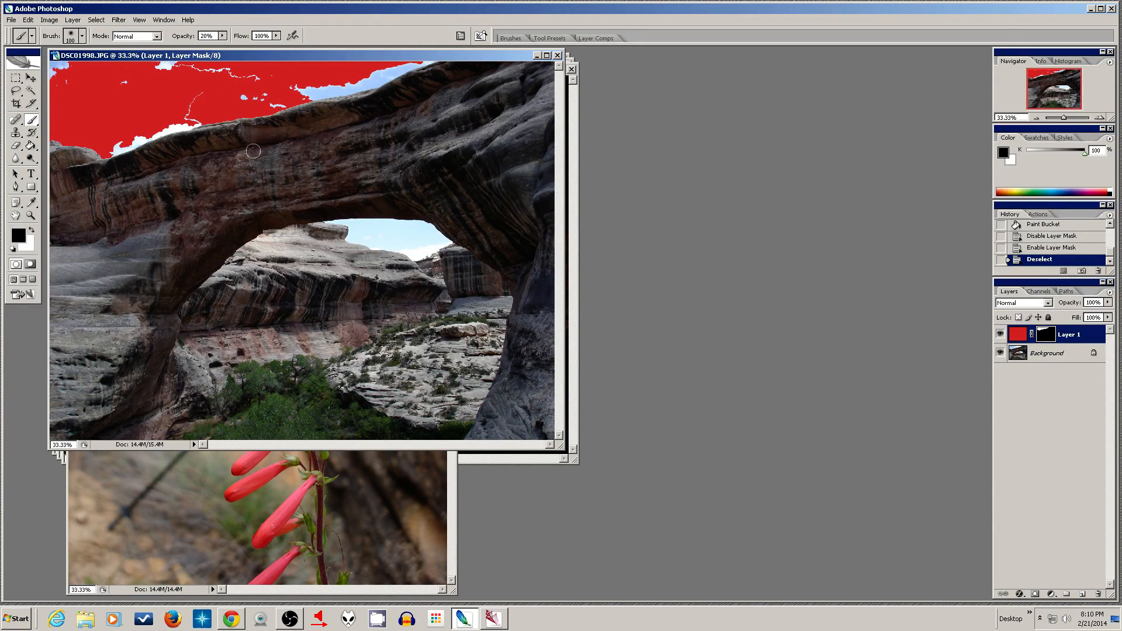
mouse_move(226, 114)
mouse_down()
mouse_move(225, 91)
mouse_move(172, 95)
mouse_move(225, 111)
mouse_move(170, 90)
mouse_up()
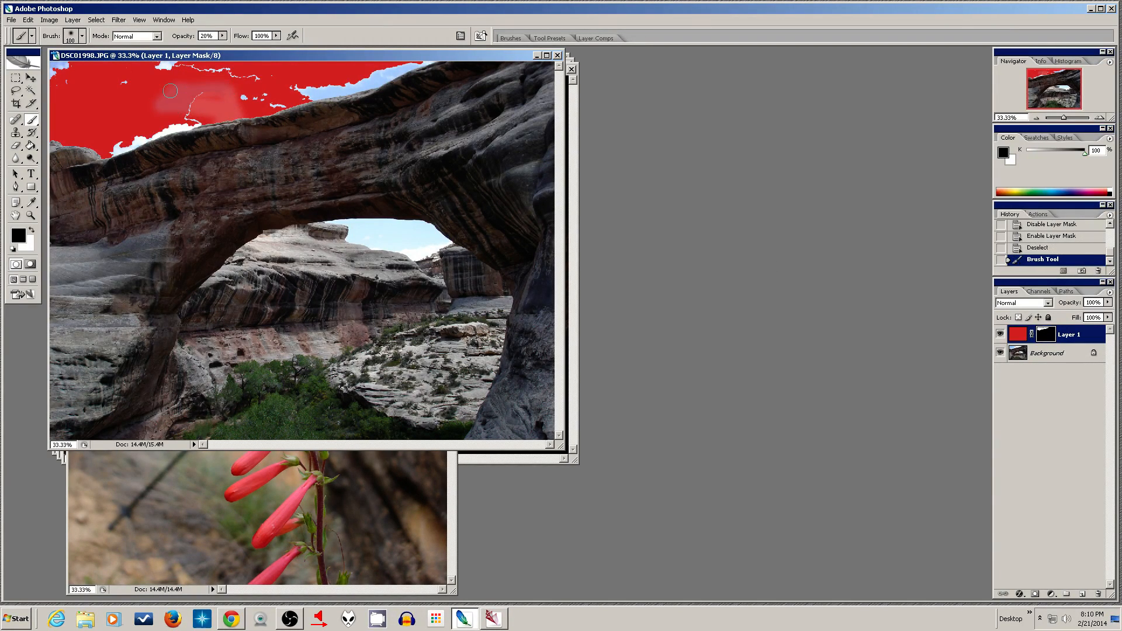
Step: Paint black across the sky on Layer 1's mask with the brush at 100% opacity, and undo both mask strokes
click(222, 36)
drag(223, 49, 318, 59)
click(113, 85)
mouse_move(114, 86)
mouse_down()
mouse_move(214, 93)
mouse_move(90, 118)
mouse_move(97, 95)
mouse_move(133, 78)
mouse_move(109, 101)
mouse_move(239, 94)
mouse_up()
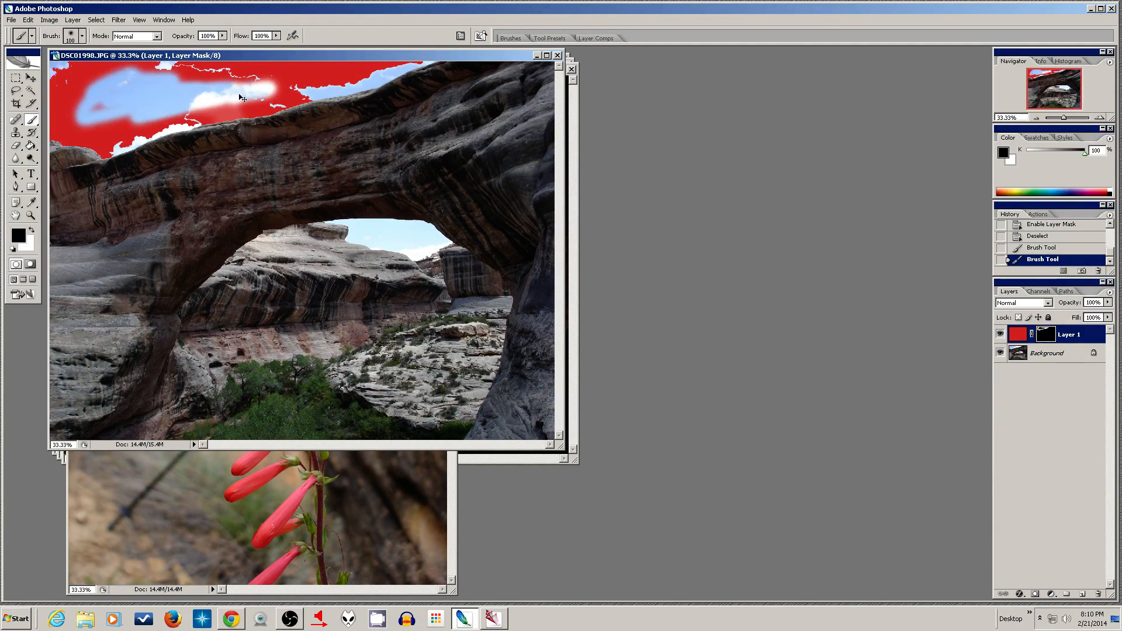
key(ctrl+alt+z)
key(ctrl+alt+z)
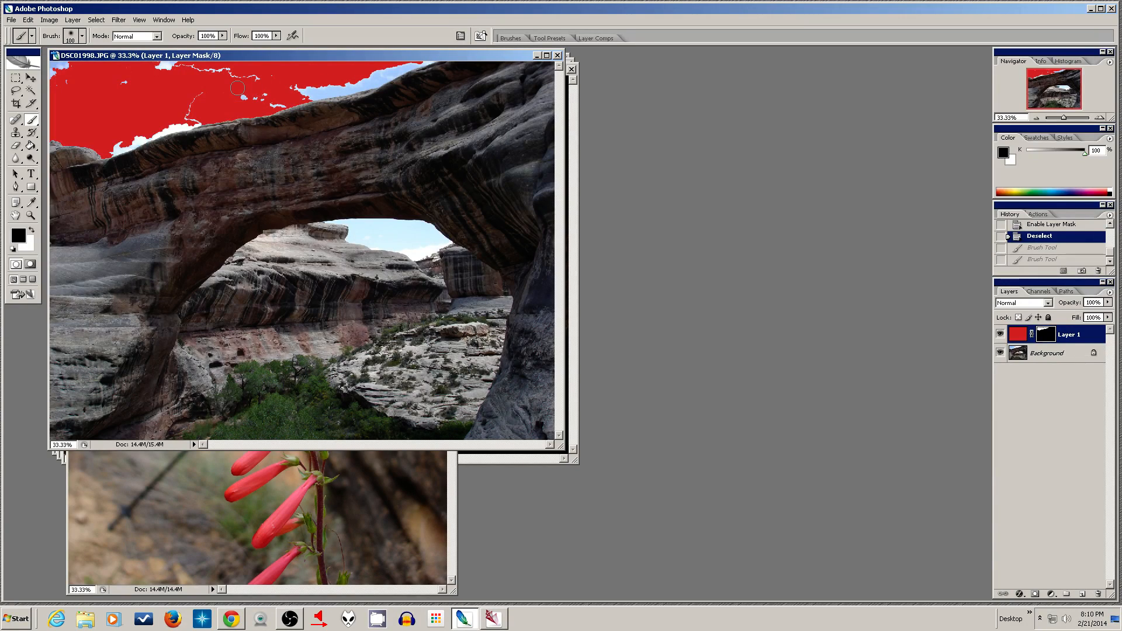
Step: Paint white on Layer 1's mask over the upper arch rock, and paint the same area black again
key(x)
mouse_move(193, 124)
mouse_down()
mouse_move(224, 161)
mouse_move(235, 144)
mouse_move(283, 136)
mouse_move(195, 144)
mouse_move(315, 173)
mouse_up()
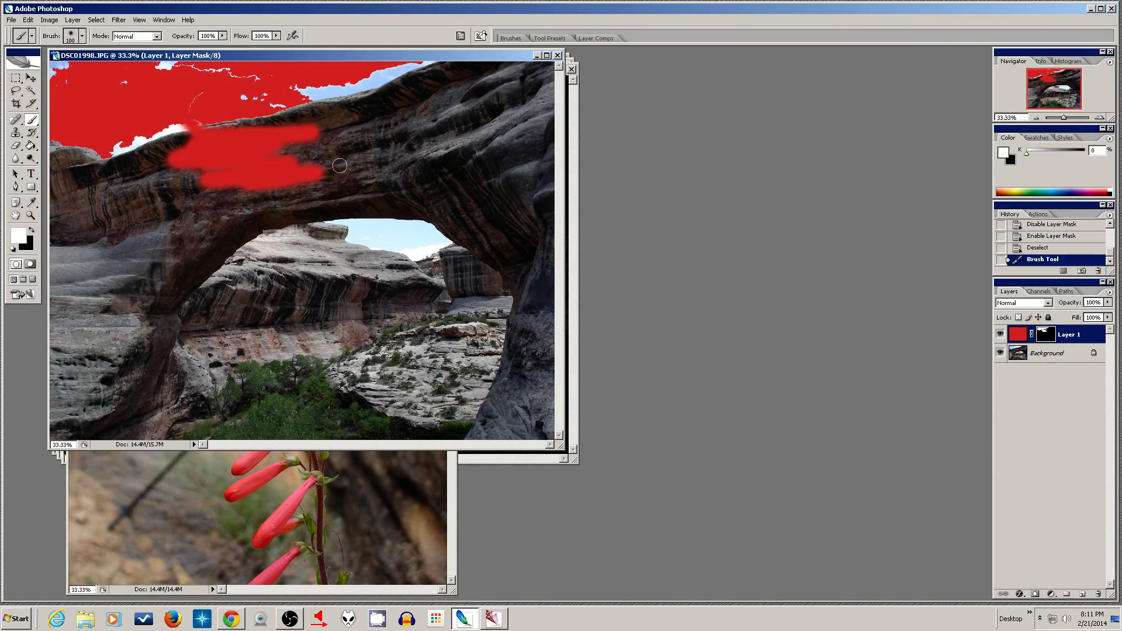
key(x)
mouse_move(320, 174)
mouse_down()
mouse_move(256, 177)
mouse_move(253, 188)
mouse_move(296, 190)
mouse_move(217, 180)
mouse_move(232, 167)
mouse_move(186, 186)
mouse_move(195, 193)
mouse_move(172, 164)
mouse_move(152, 161)
mouse_move(285, 144)
mouse_move(235, 162)
mouse_move(304, 136)
mouse_move(167, 148)
mouse_move(271, 128)
mouse_move(157, 161)
mouse_up()
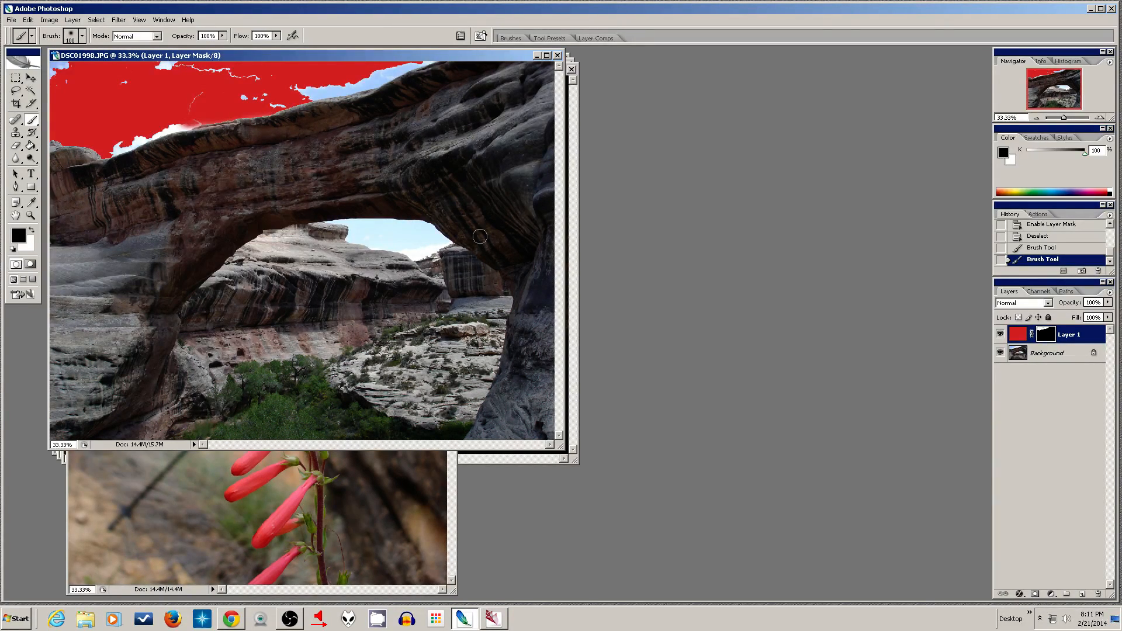
Step: Delete Layer 1 and outline the canyon view inside the arch opening with the Lasso at 0 px feather
drag(1064, 333, 1098, 593)
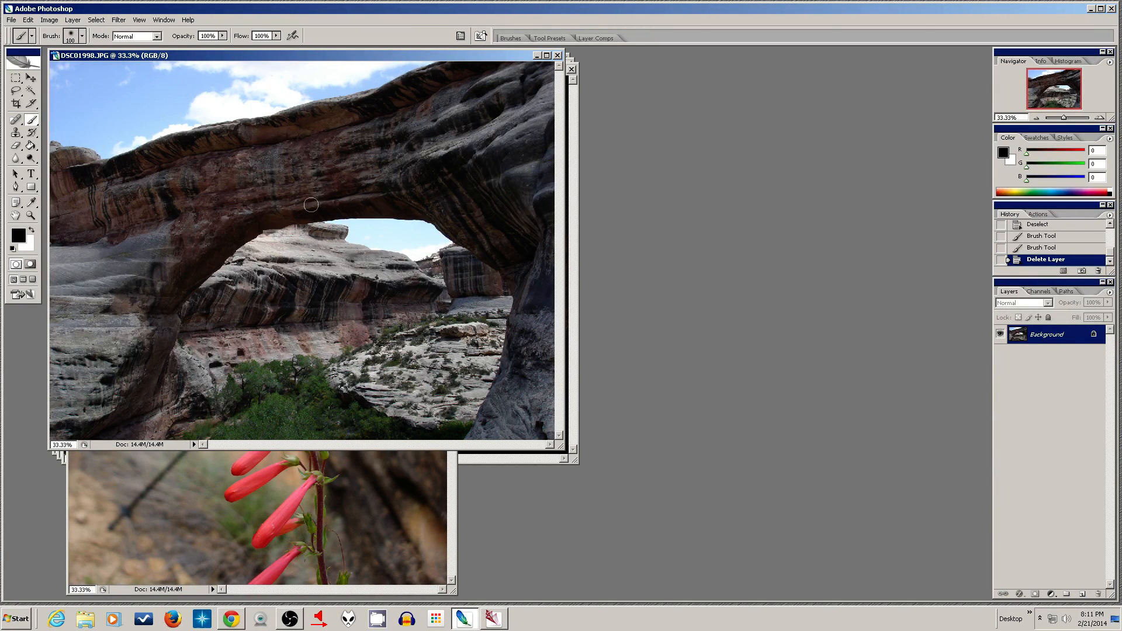
click(14, 92)
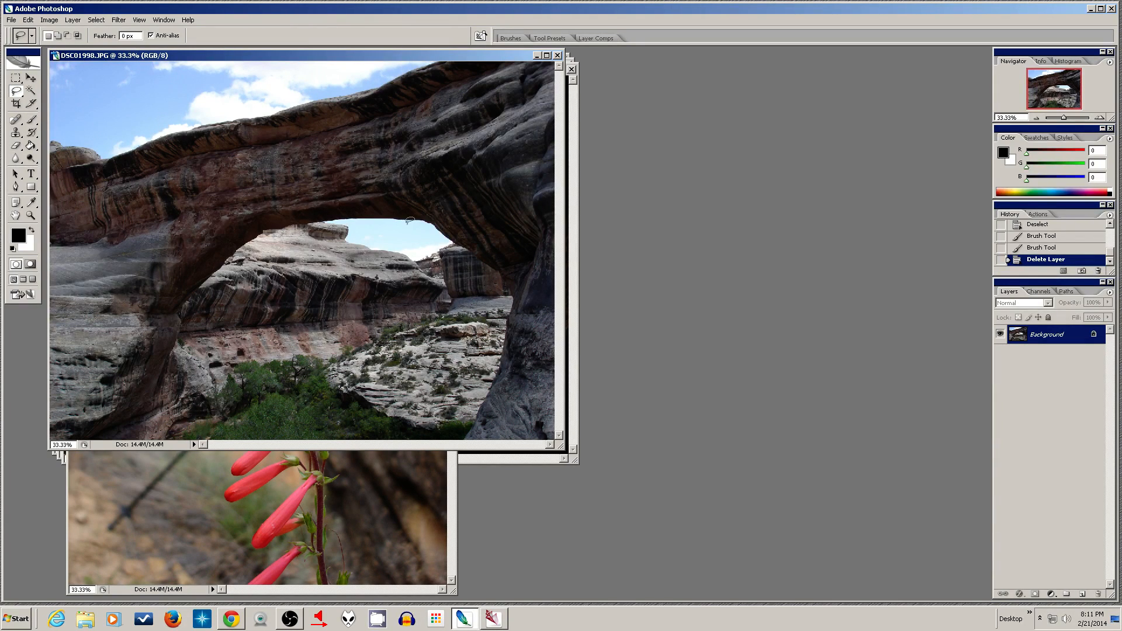
mouse_move(398, 218)
mouse_down()
mouse_move(282, 224)
mouse_move(221, 257)
mouse_move(182, 304)
mouse_move(193, 422)
mouse_move(339, 437)
mouse_move(462, 428)
mouse_move(508, 297)
mouse_move(489, 246)
mouse_move(405, 217)
mouse_move(330, 220)
mouse_up()
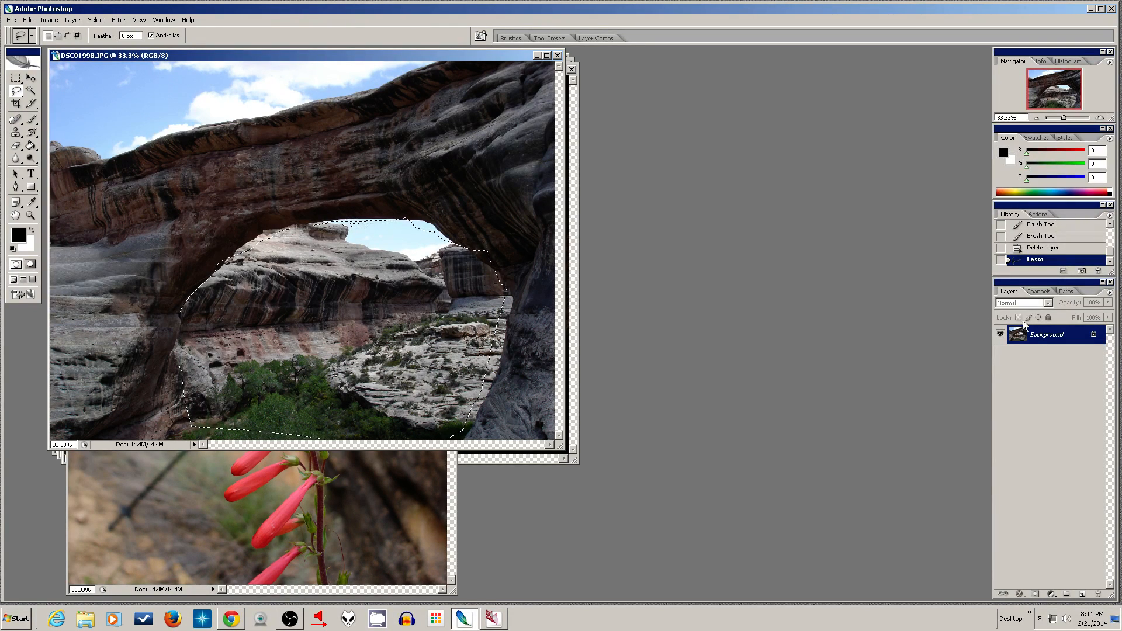
Step: Duplicate the Background layer and add a layer mask to the copy from the lasso selection
drag(1046, 343, 1082, 592)
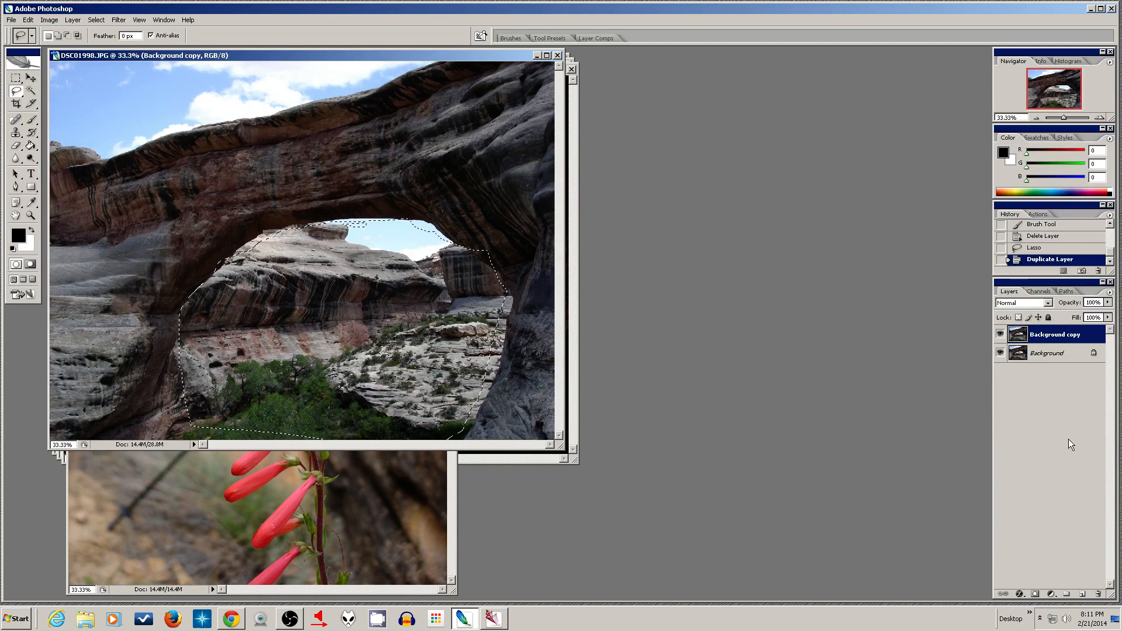
click(1034, 595)
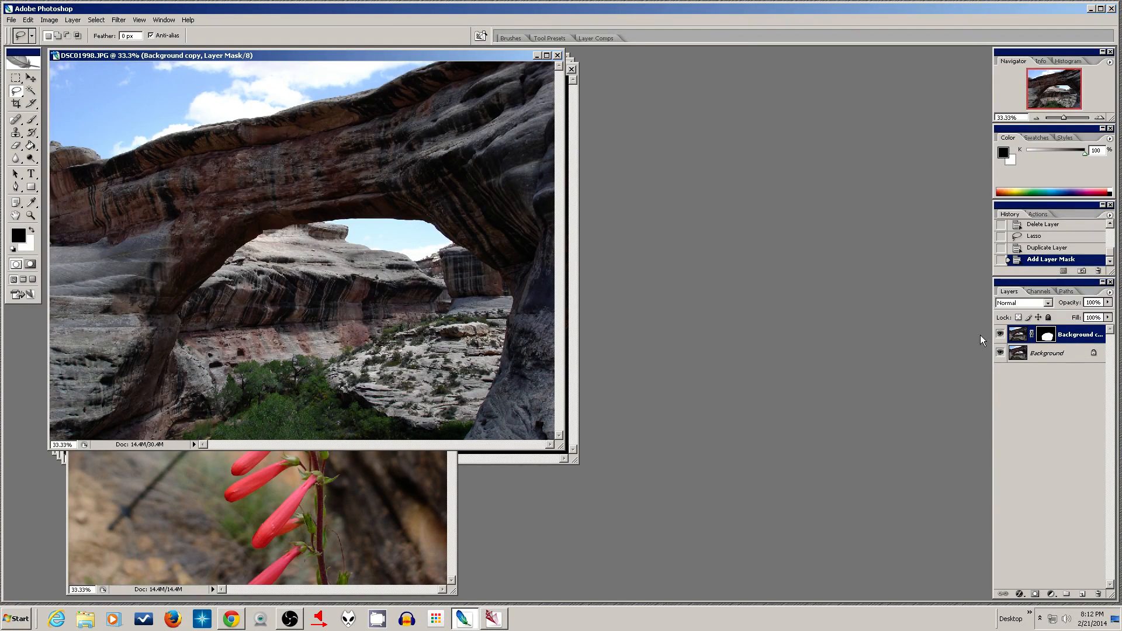
Step: Hide the Background, invert the copy's layer mask to keep the arch instead of the opening, and show the Background again
click(1000, 353)
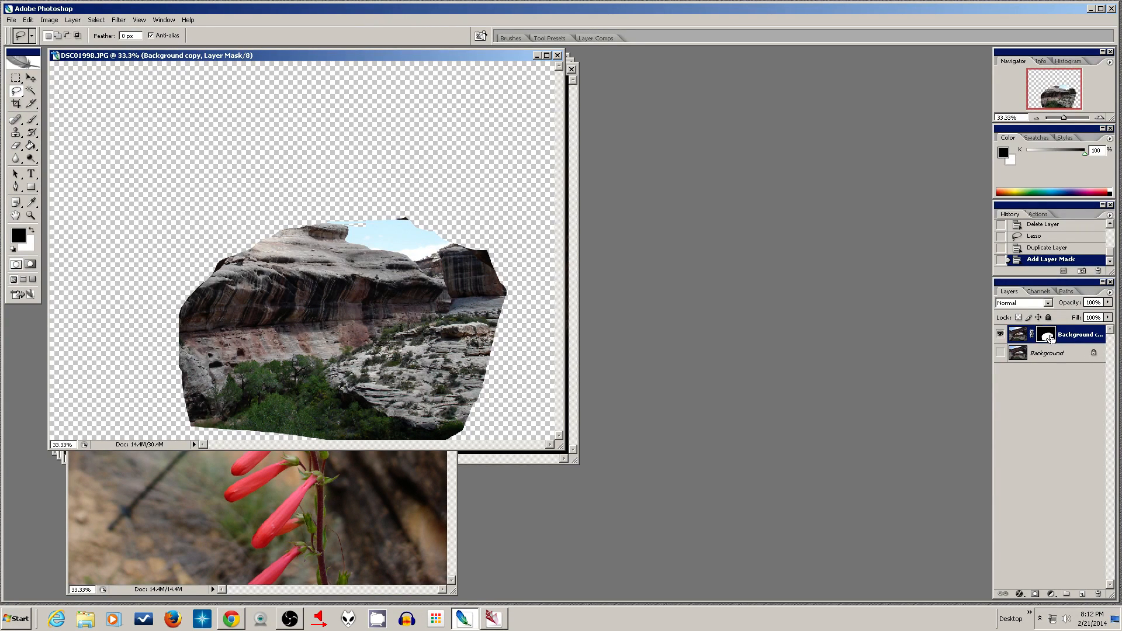
key(ctrl+i)
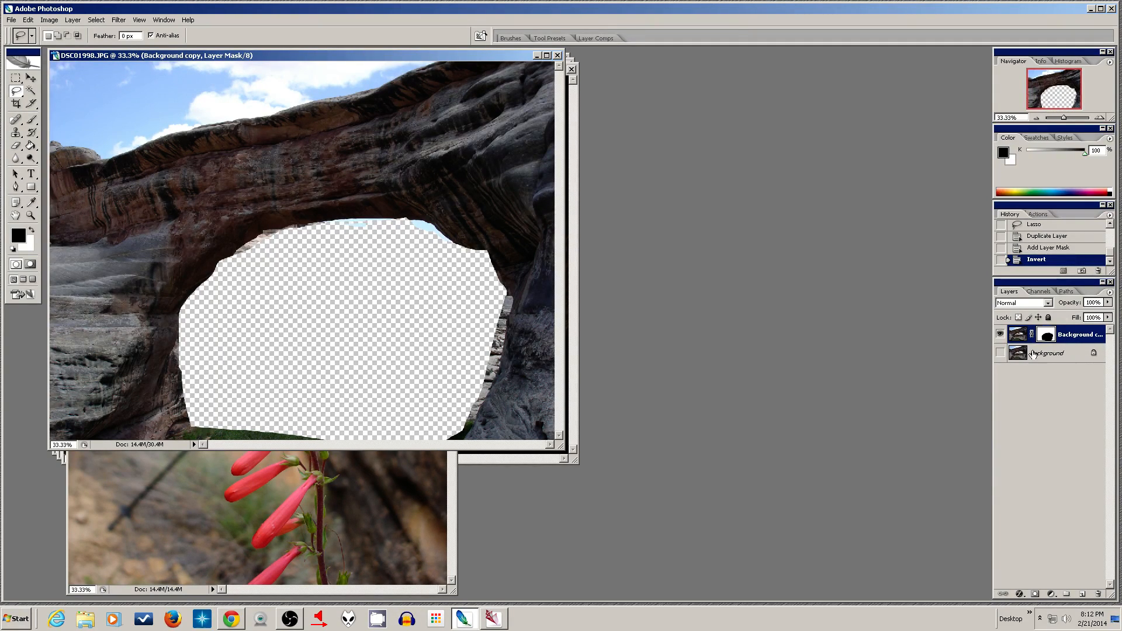
click(1000, 354)
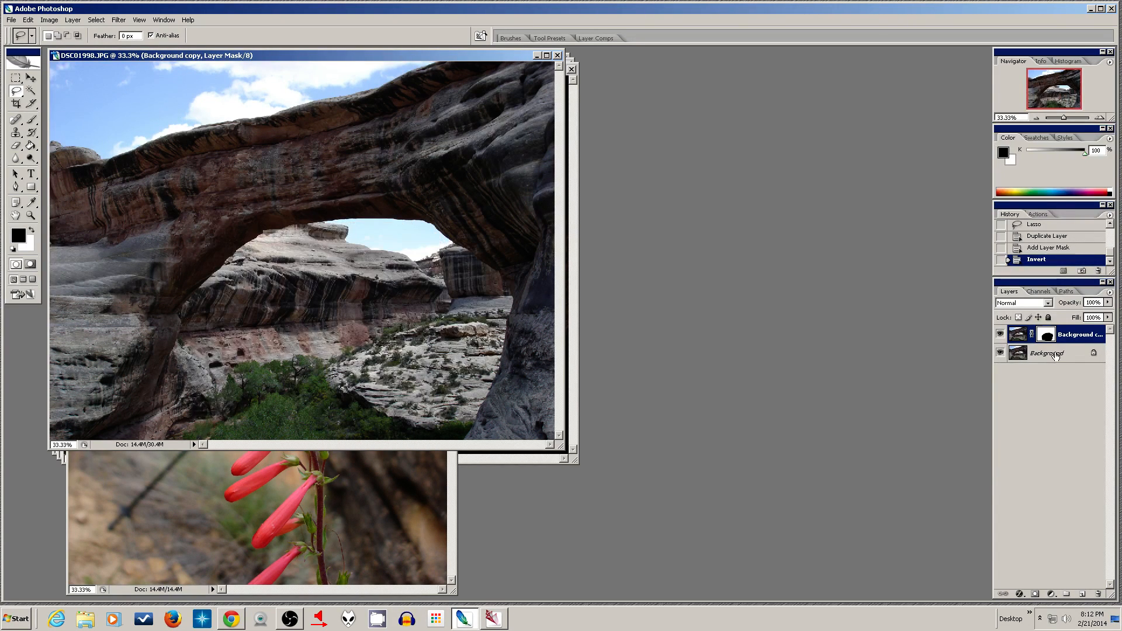
Step: Duplicate the Background layer again beneath the masked copy and hide the original Background
click(1057, 356)
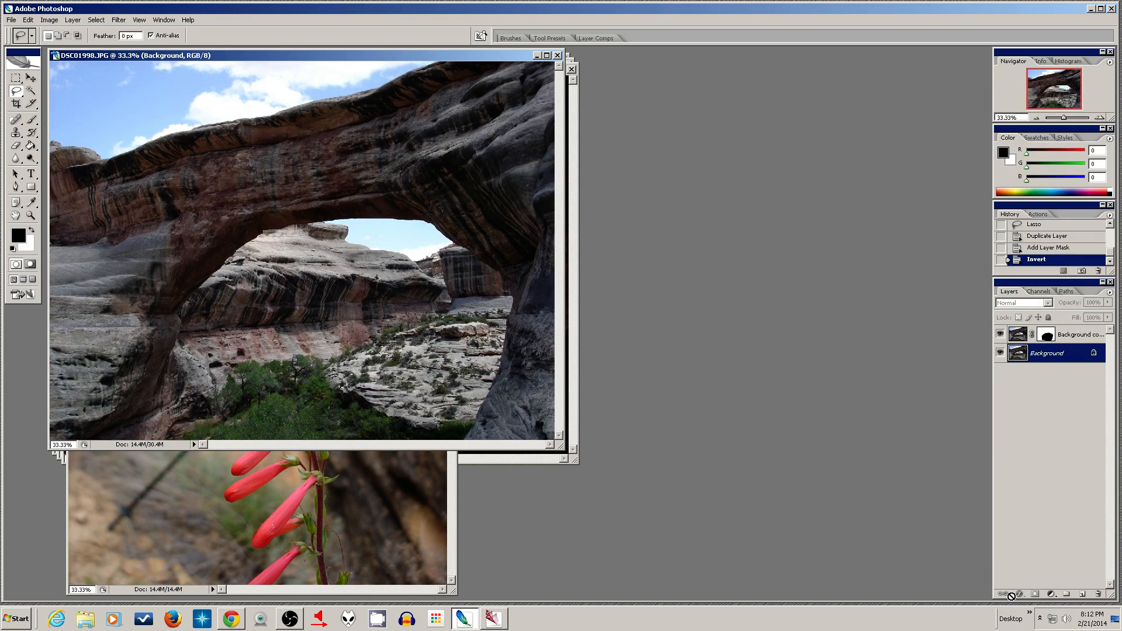
drag(1050, 353, 1098, 594)
drag(1050, 358, 1082, 593)
click(998, 372)
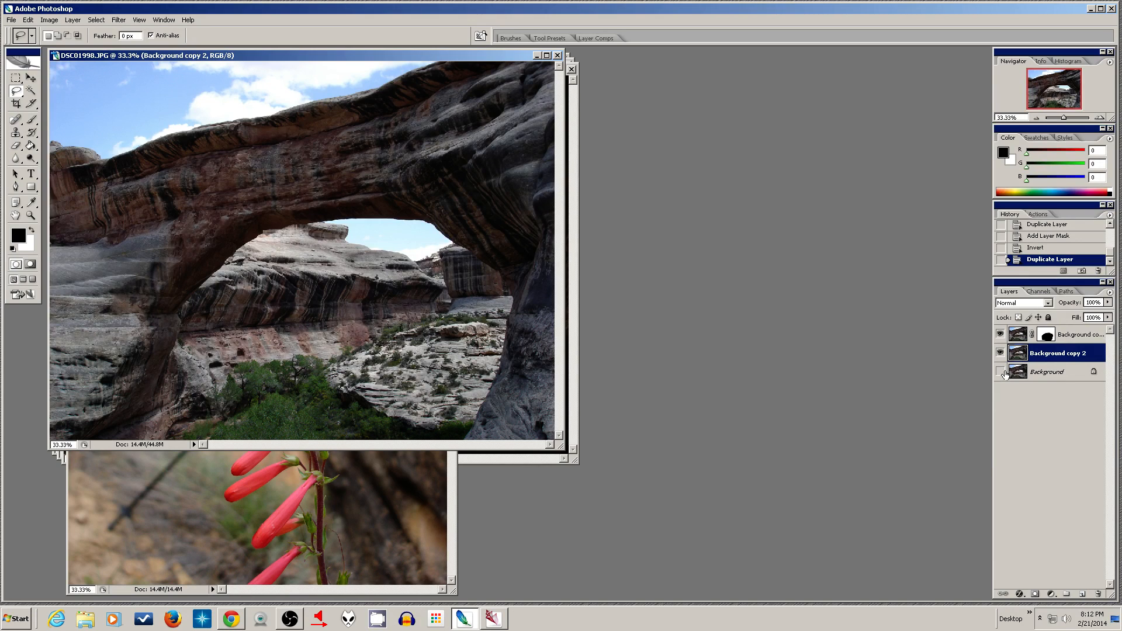
Step: Add a Hue/Saturation adjustment layer with default settings directly above Background copy 2
click(1050, 594)
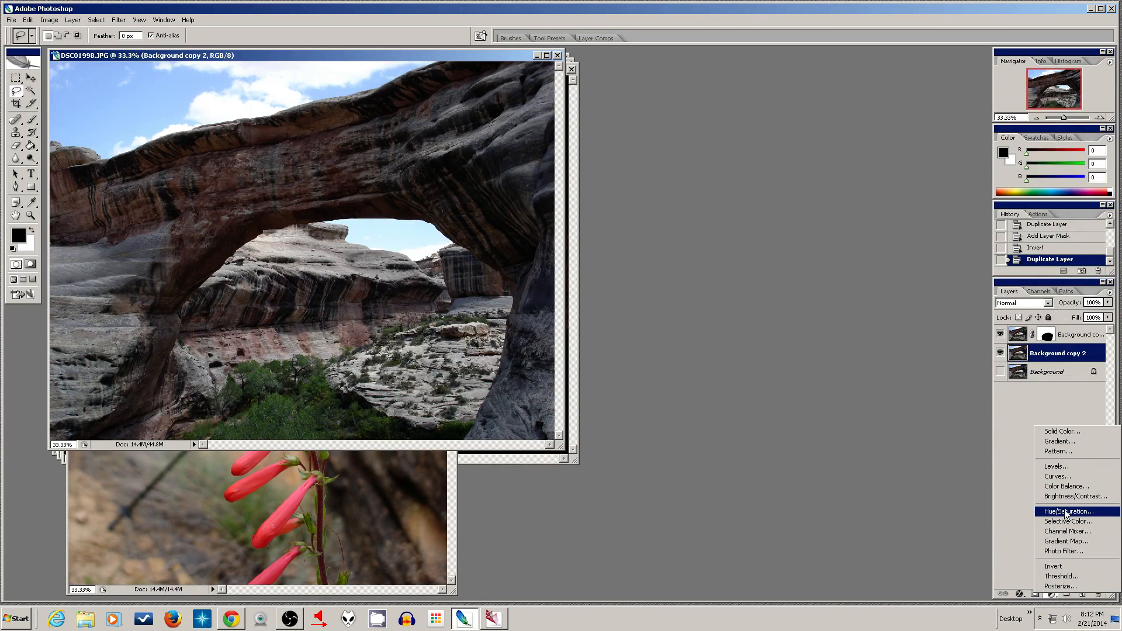
click(1067, 512)
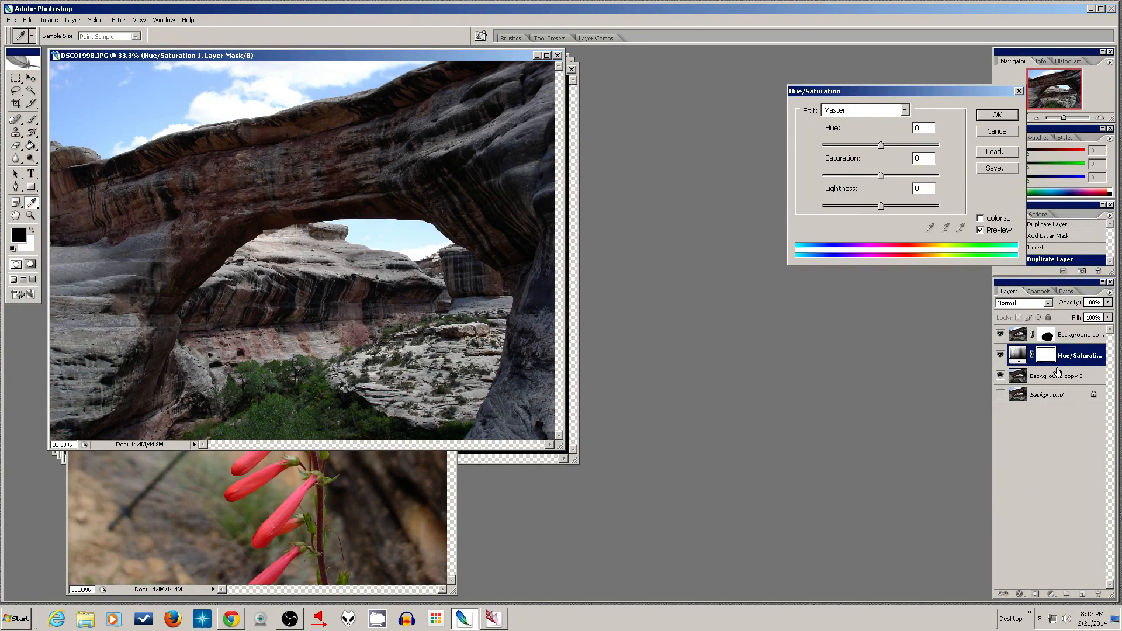
click(1003, 118)
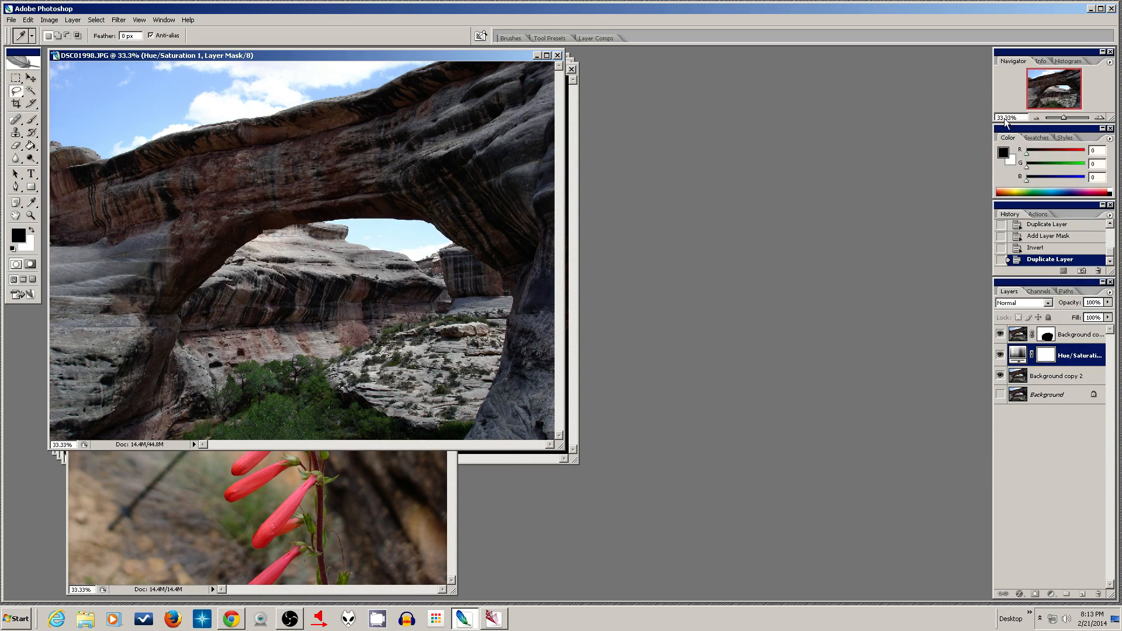
Step: Toggle the clipping mask between the Hue/Saturation layer and Background copy 2 repeatedly, leaving the adjustment clipped
alt+click(1075, 364)
alt+click(1076, 365)
alt+click(1076, 364)
alt+click(1075, 365)
alt+click(1076, 365)
alt+click(1075, 364)
alt+click(1076, 365)
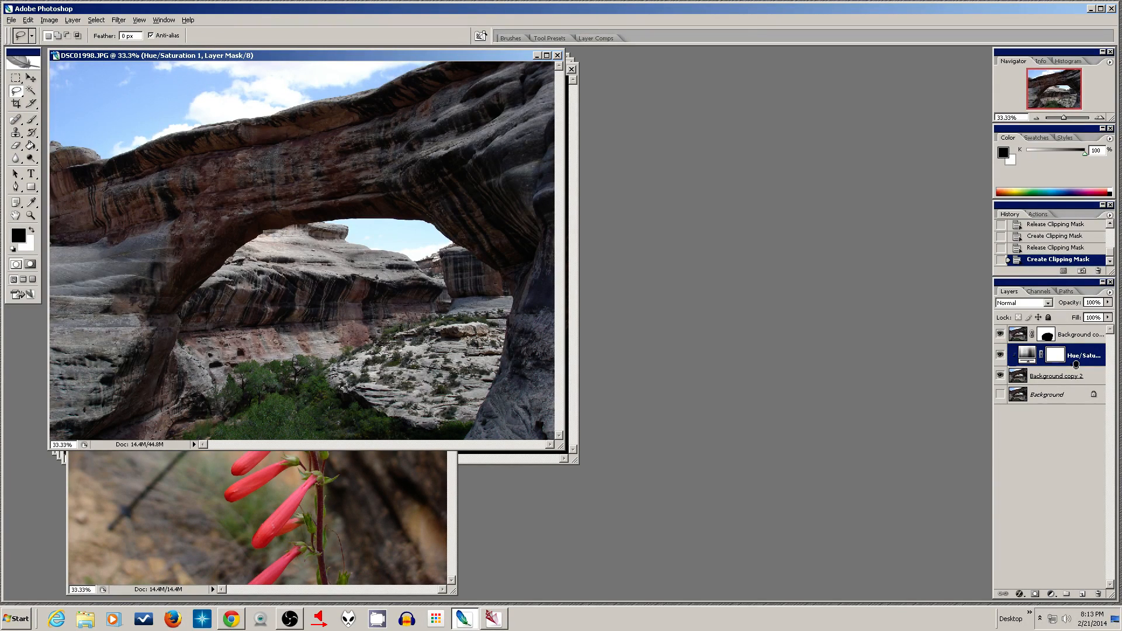
alt+click(1076, 364)
alt+click(1076, 364)
alt+click(1073, 365)
alt+click(1072, 365)
Step: Set the clipped Hue/Saturation adjustment's saturation to +73
double_click(1028, 356)
drag(882, 176, 924, 192)
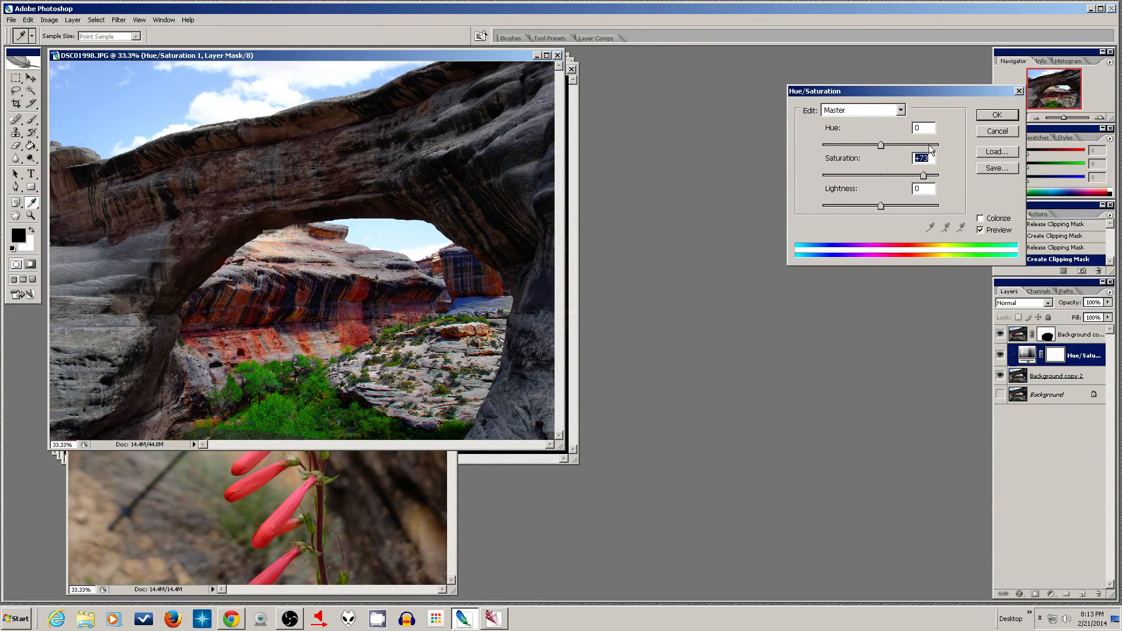
key(Return)
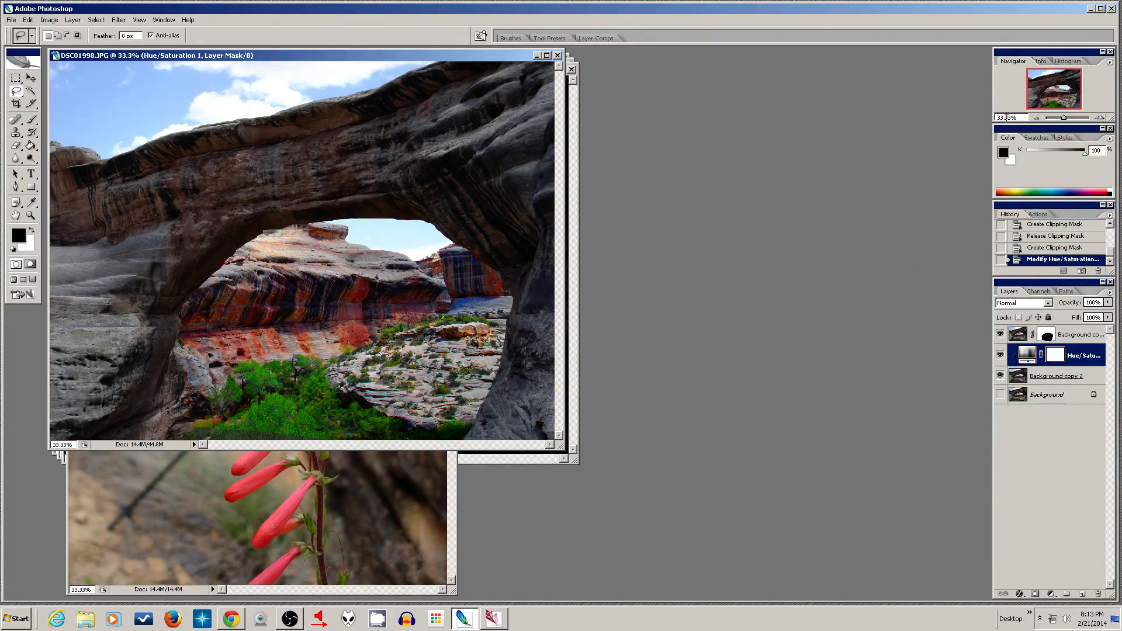
Step: Add a second Hue/Saturation adjustment layer above the masked Background copy with saturation +64
click(1065, 334)
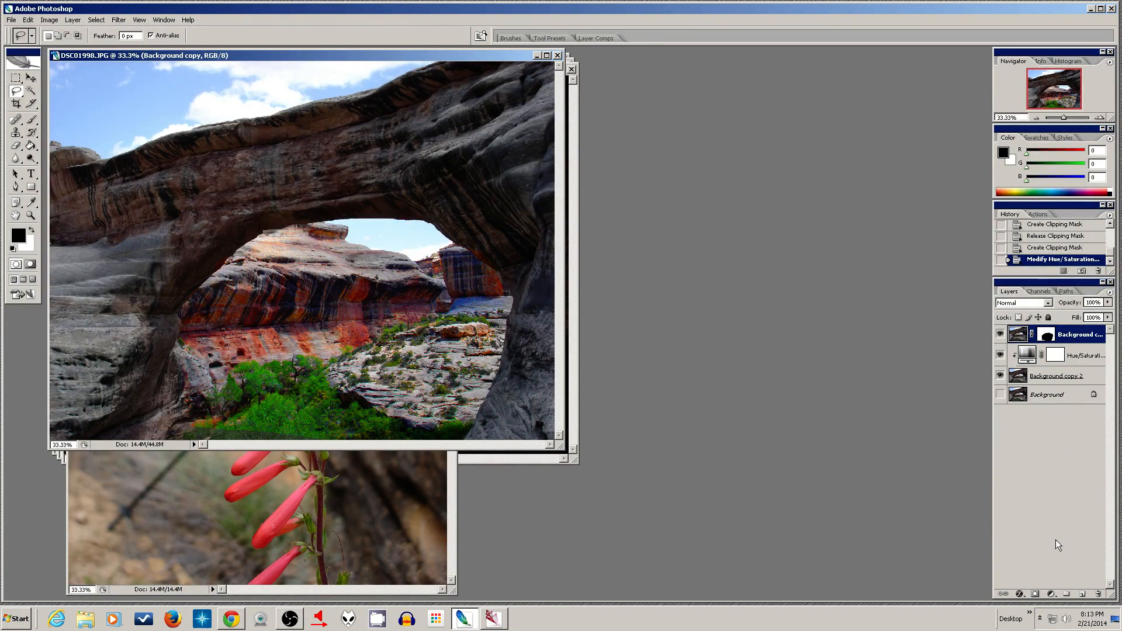
click(1051, 594)
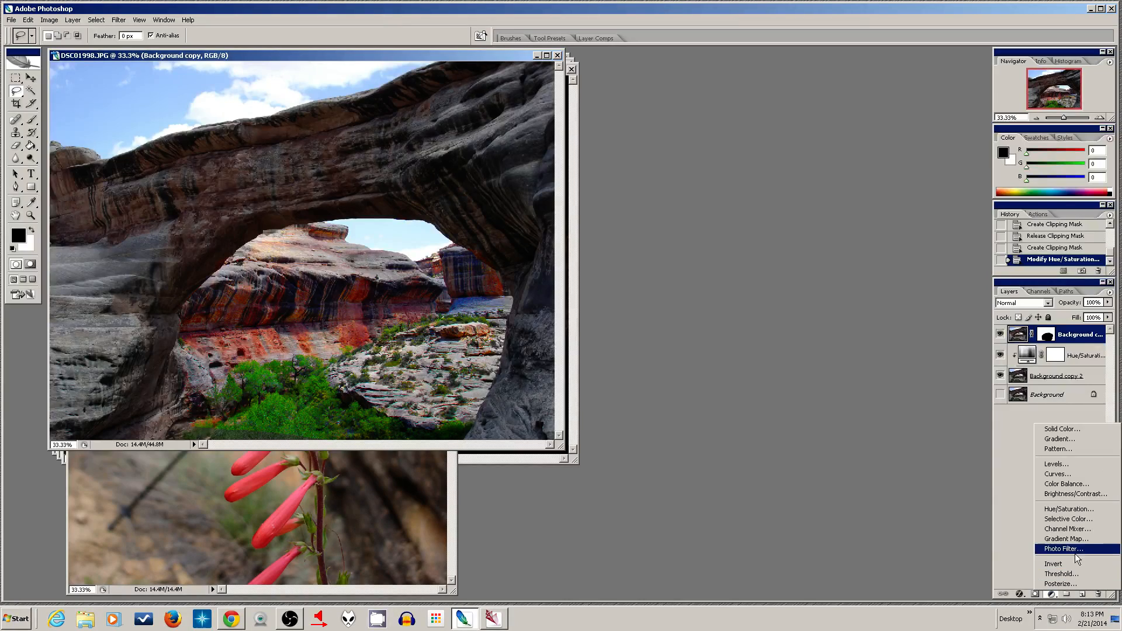
click(1074, 513)
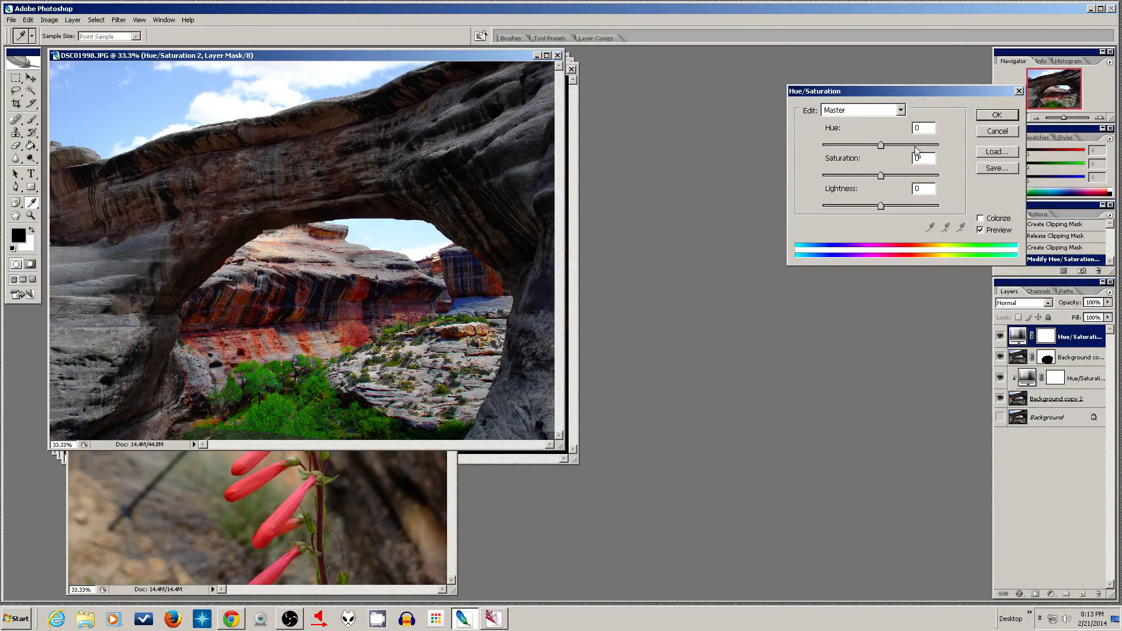
drag(880, 175, 919, 189)
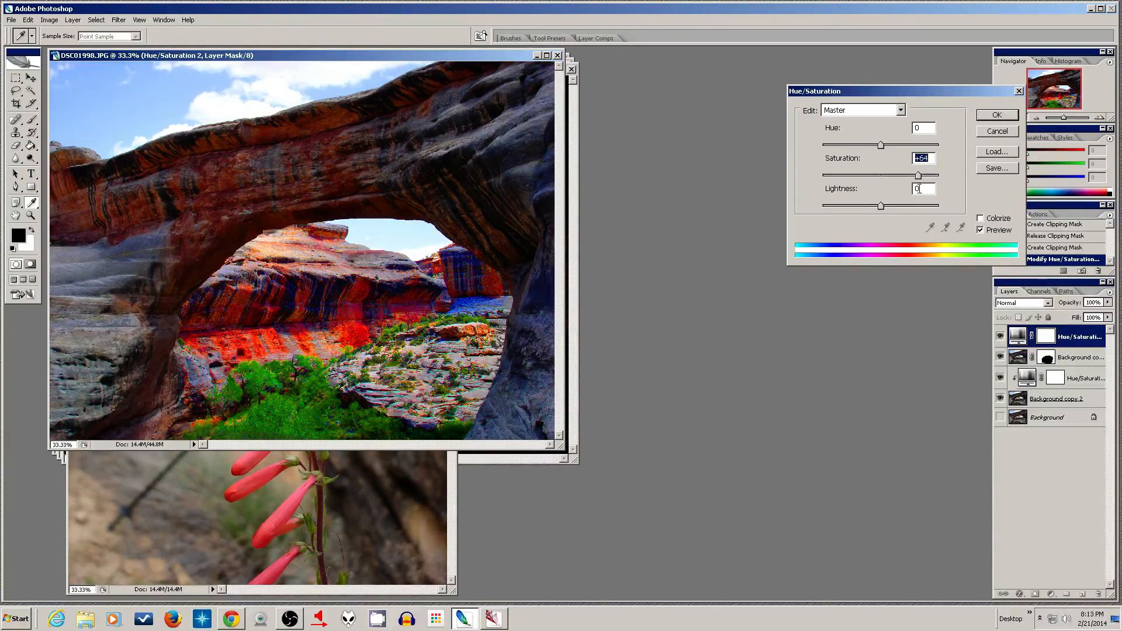
click(983, 114)
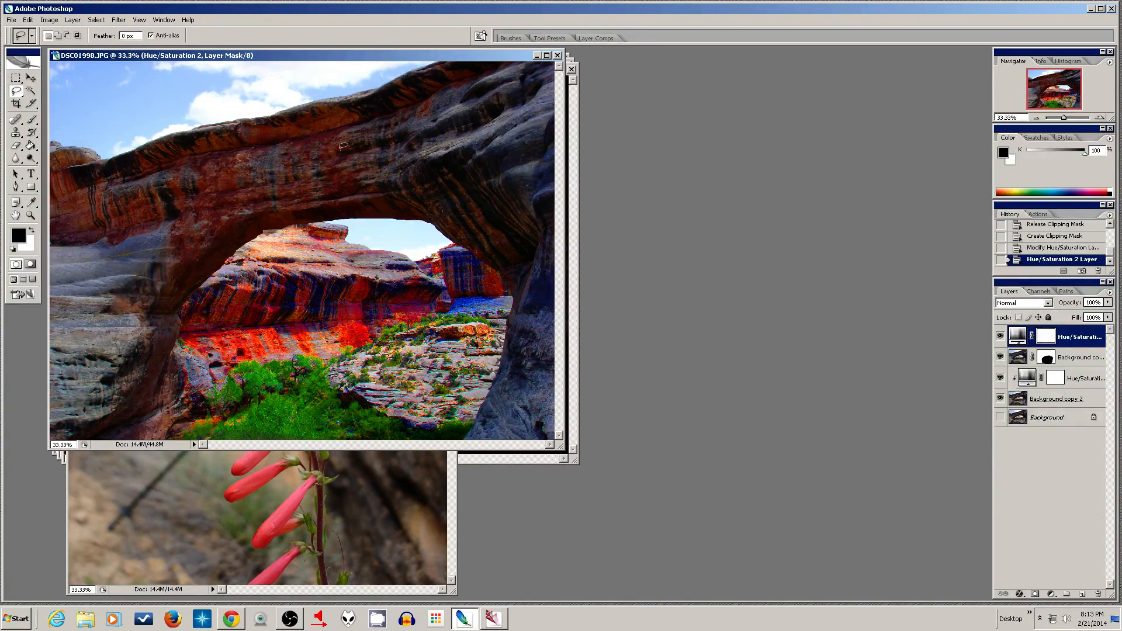
Step: Clip the uppermost Hue/Saturation layer to the masked Background copy and set its saturation to +100
alt+click(1074, 346)
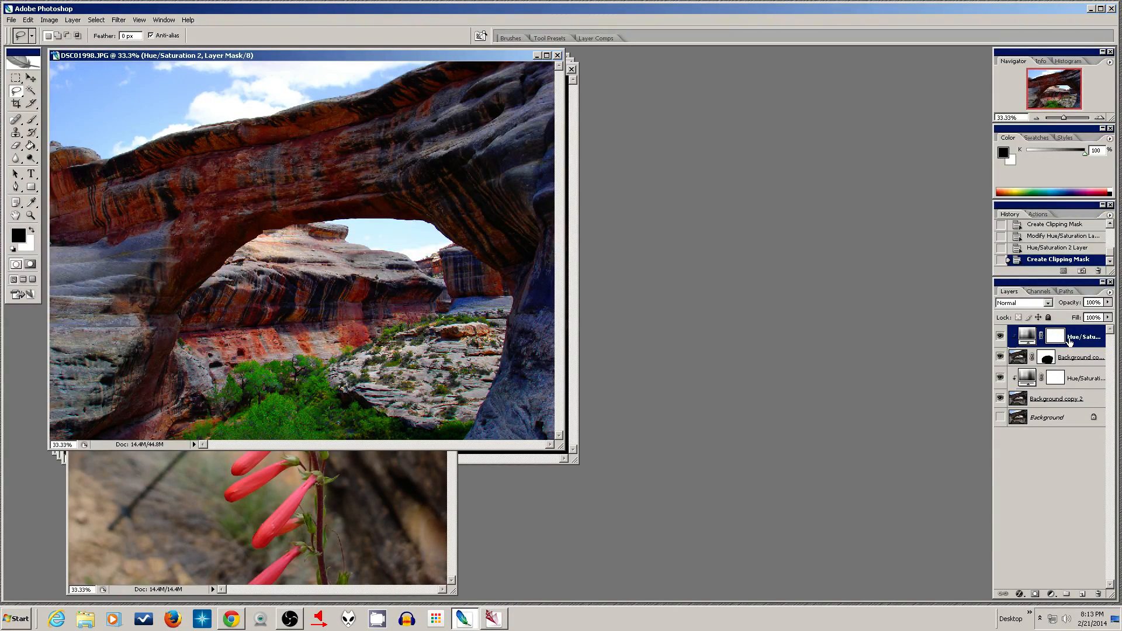
double_click(1027, 336)
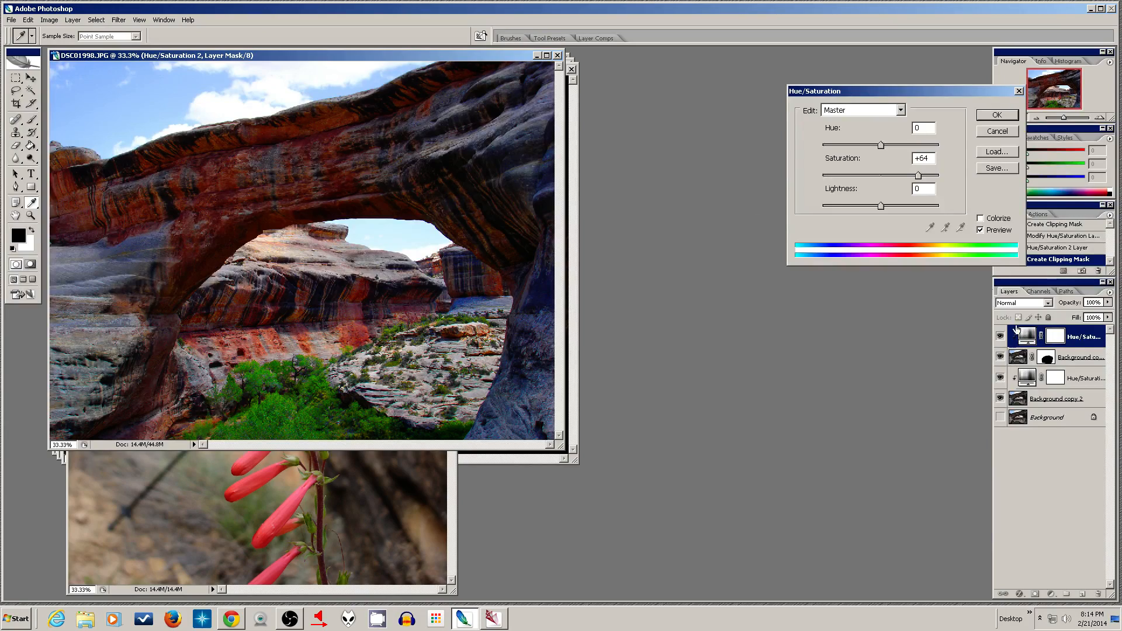
drag(918, 179, 943, 187)
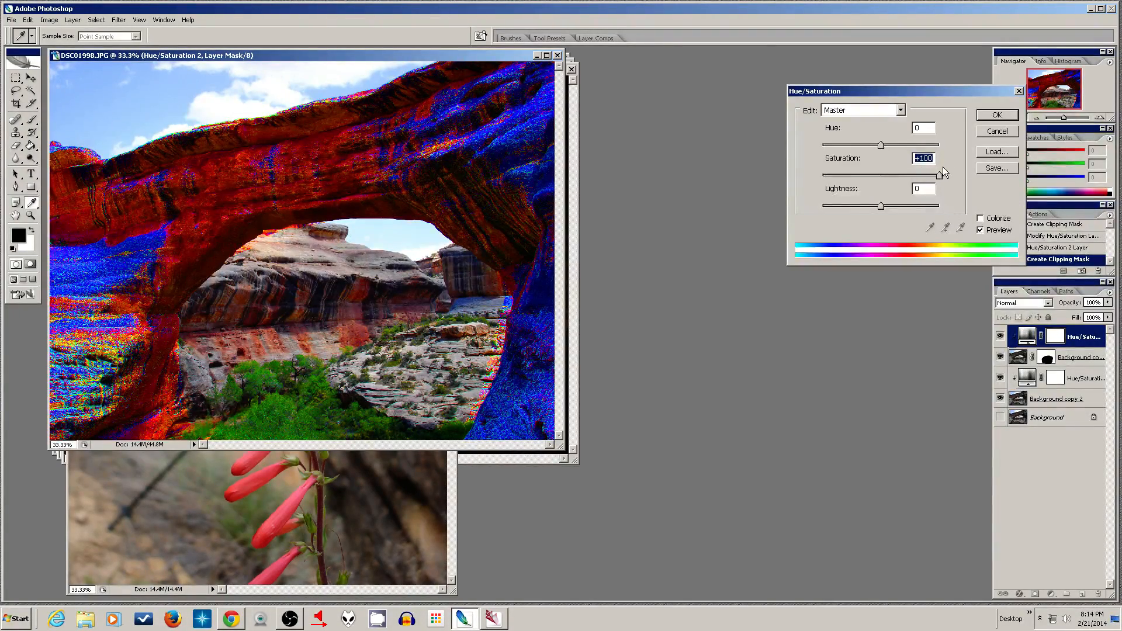
click(1000, 115)
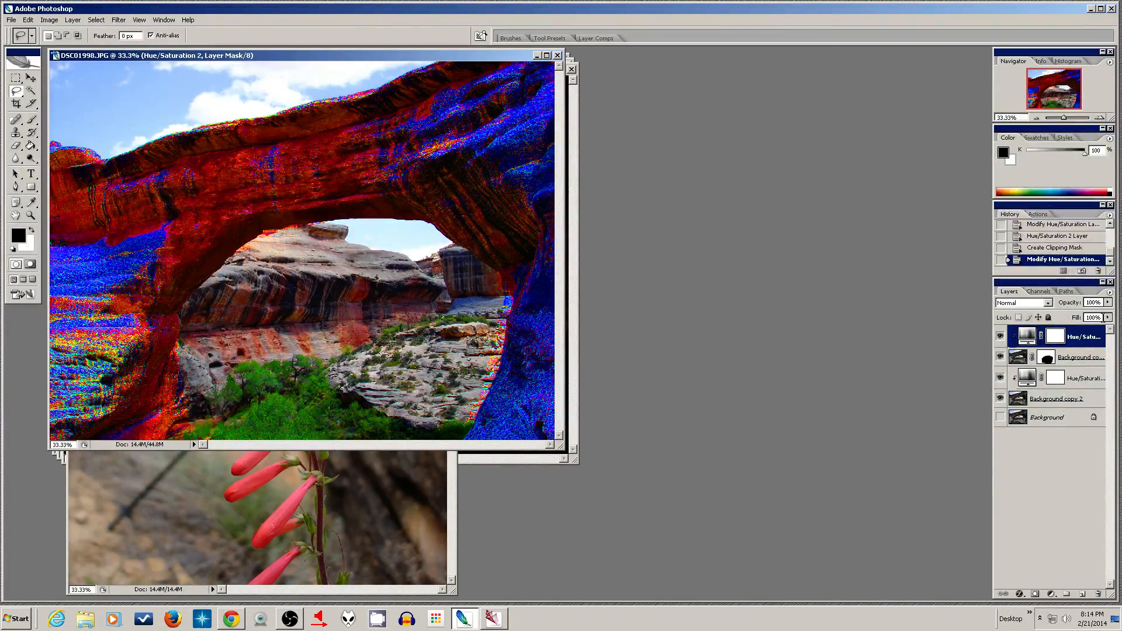
Step: Lower the uppermost Hue/Saturation layer's opacity to 46%
click(1108, 317)
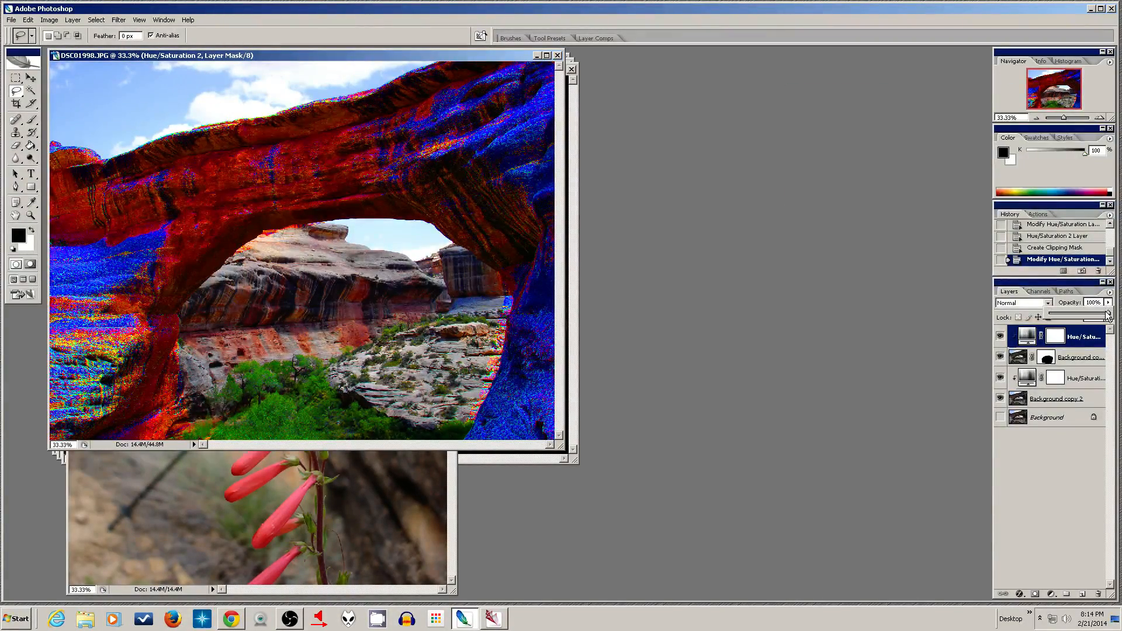
drag(1107, 316, 1077, 317)
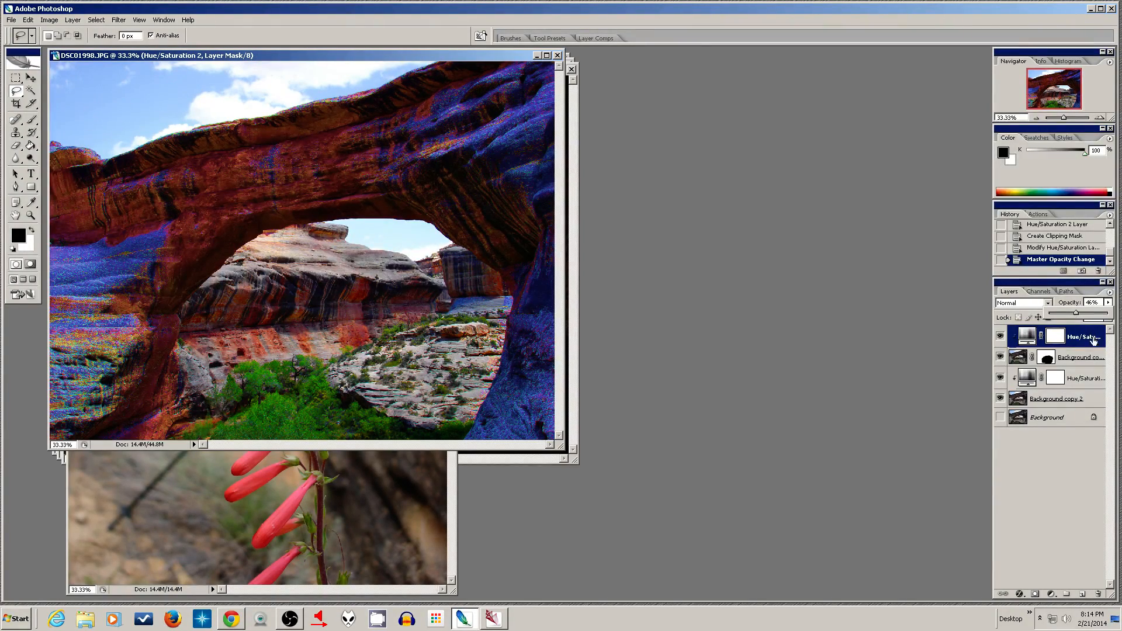
Step: Vary the opacity of the Hue/Saturation layer clipped to Background copy 2 and return it to 100%
click(1085, 379)
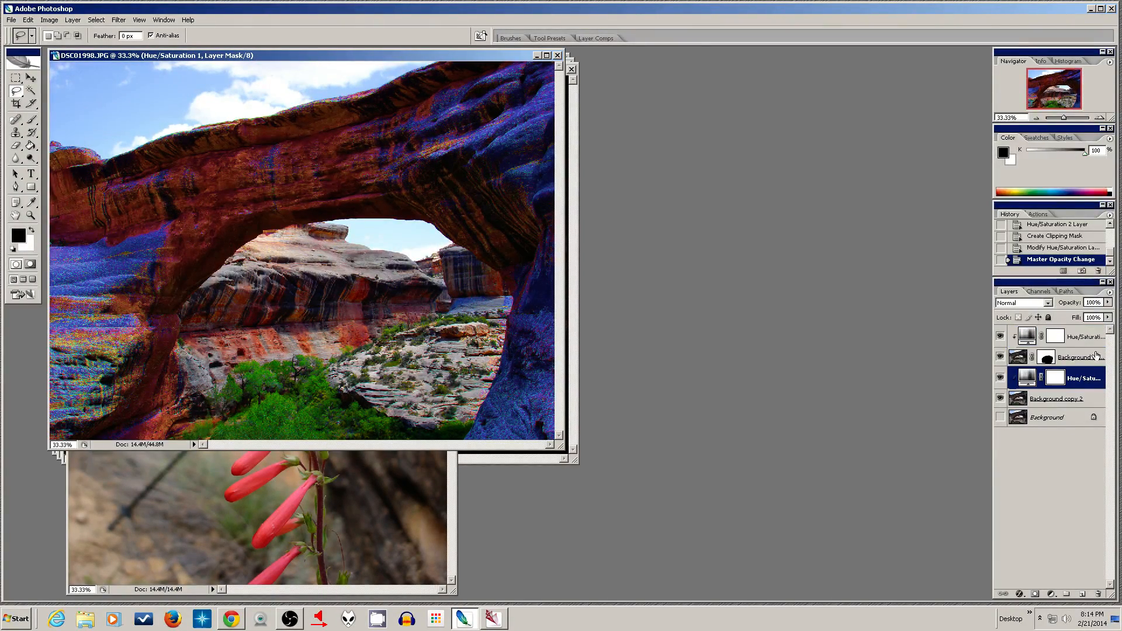
click(1108, 302)
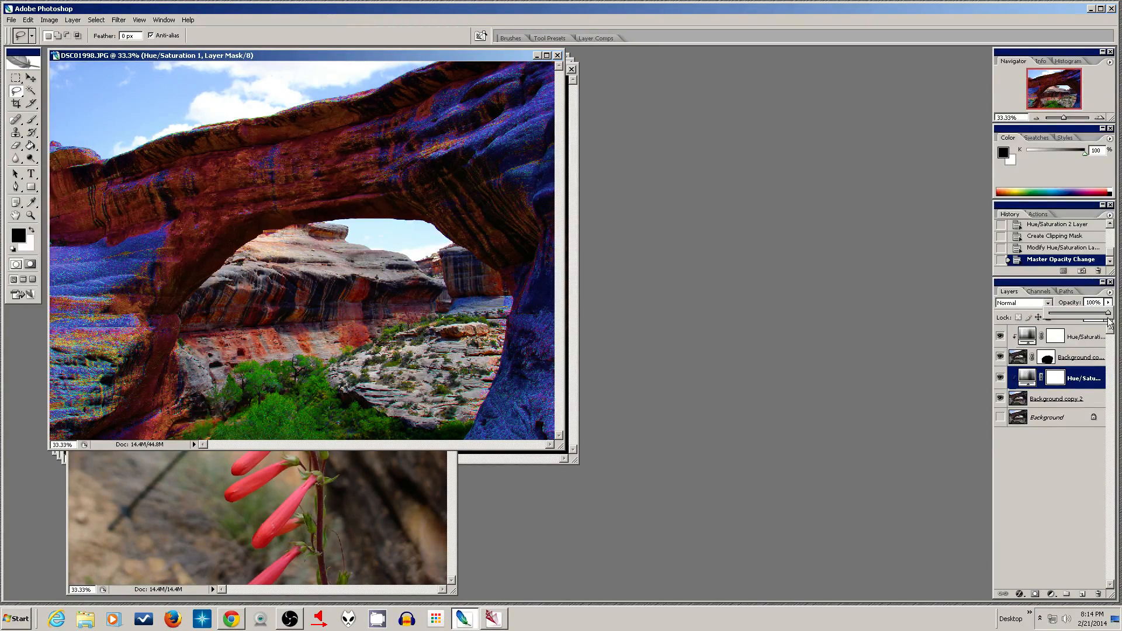
mouse_move(1109, 314)
mouse_down()
mouse_move(1080, 321)
mouse_move(1118, 323)
mouse_up()
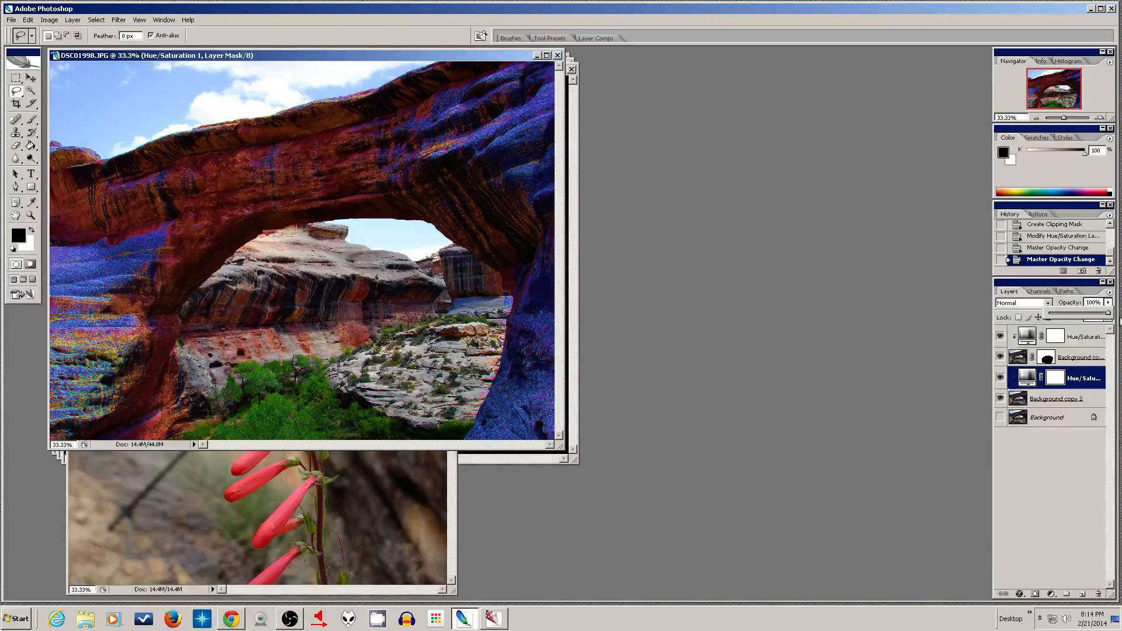
Step: In the Hue/Saturation adjustment clipped to Background copy 2, reset Master saturation to 0 and set Reds saturation to +74
double_click(1028, 379)
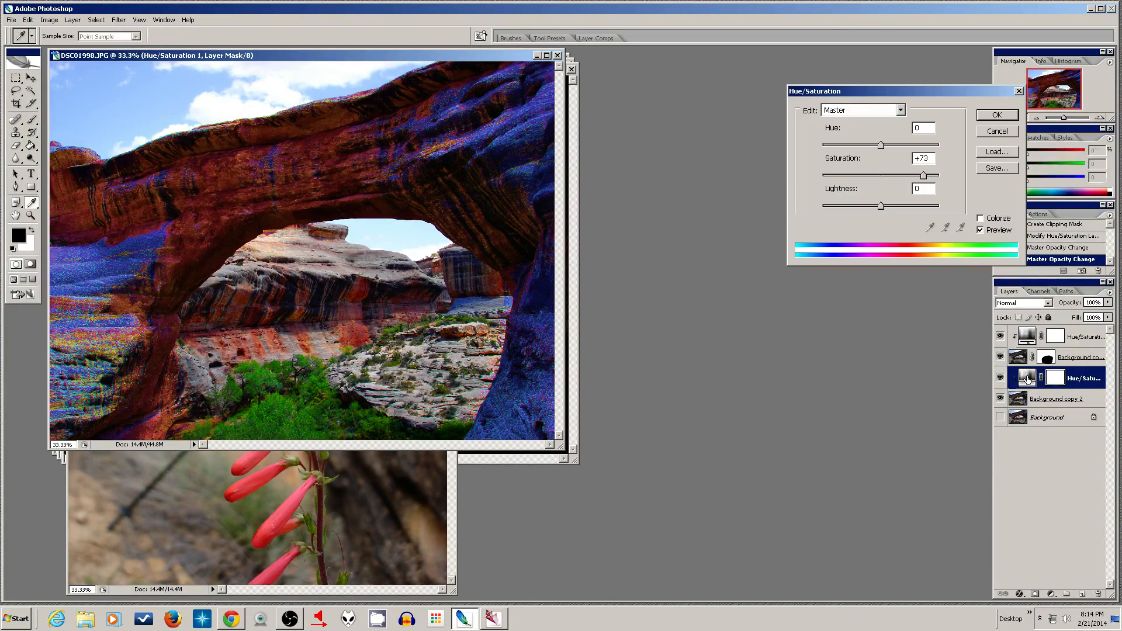
click(861, 111)
click(859, 110)
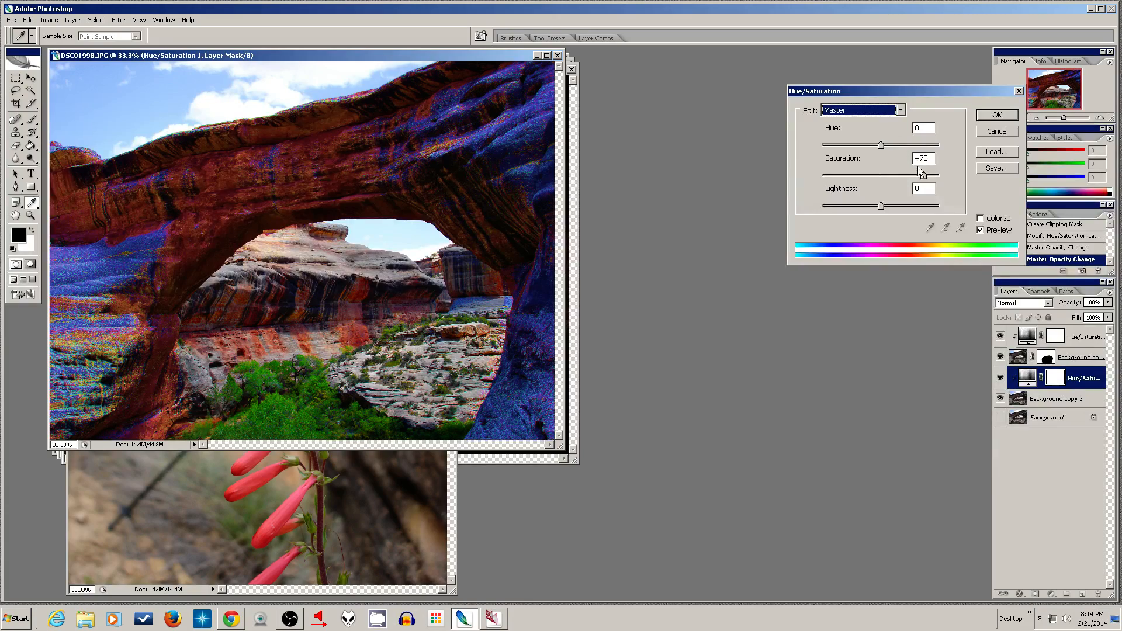
drag(923, 176, 882, 180)
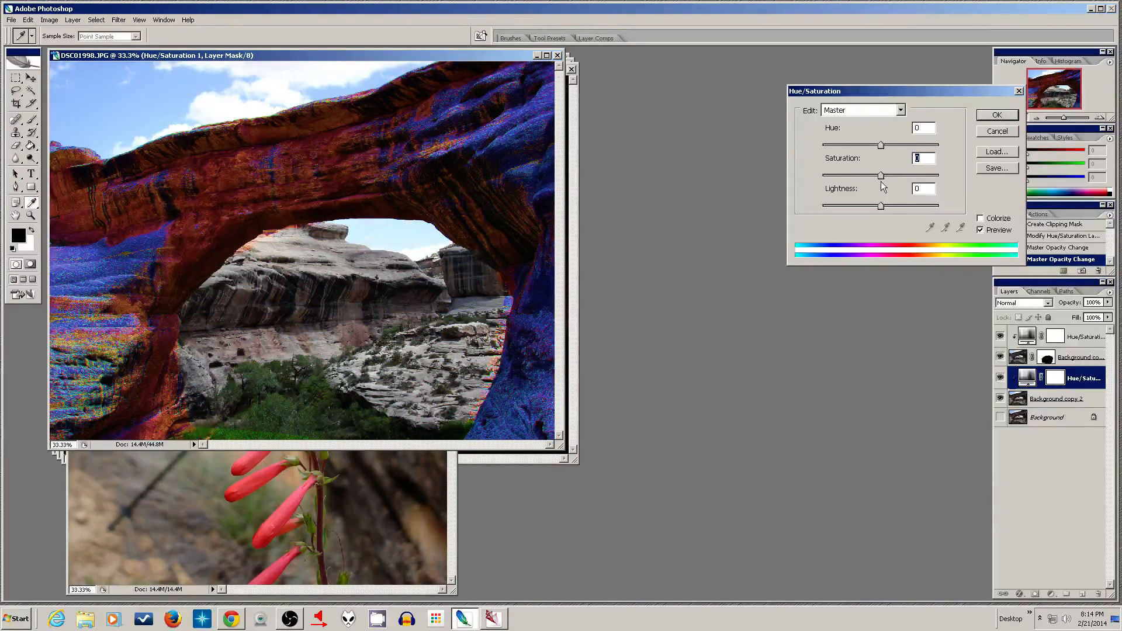
click(890, 110)
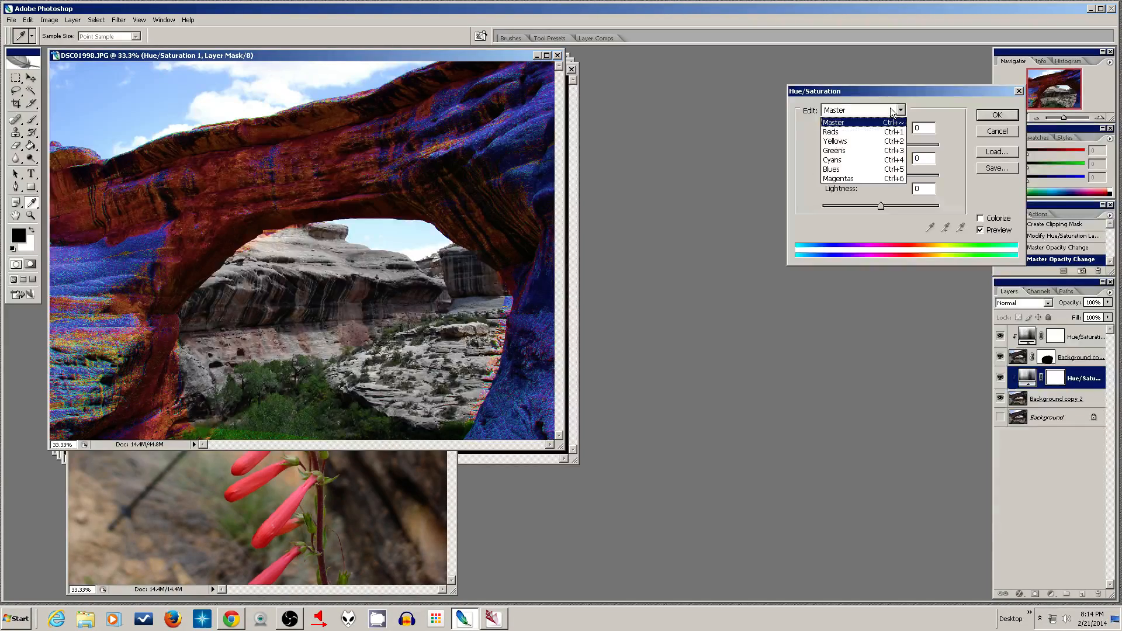
click(850, 132)
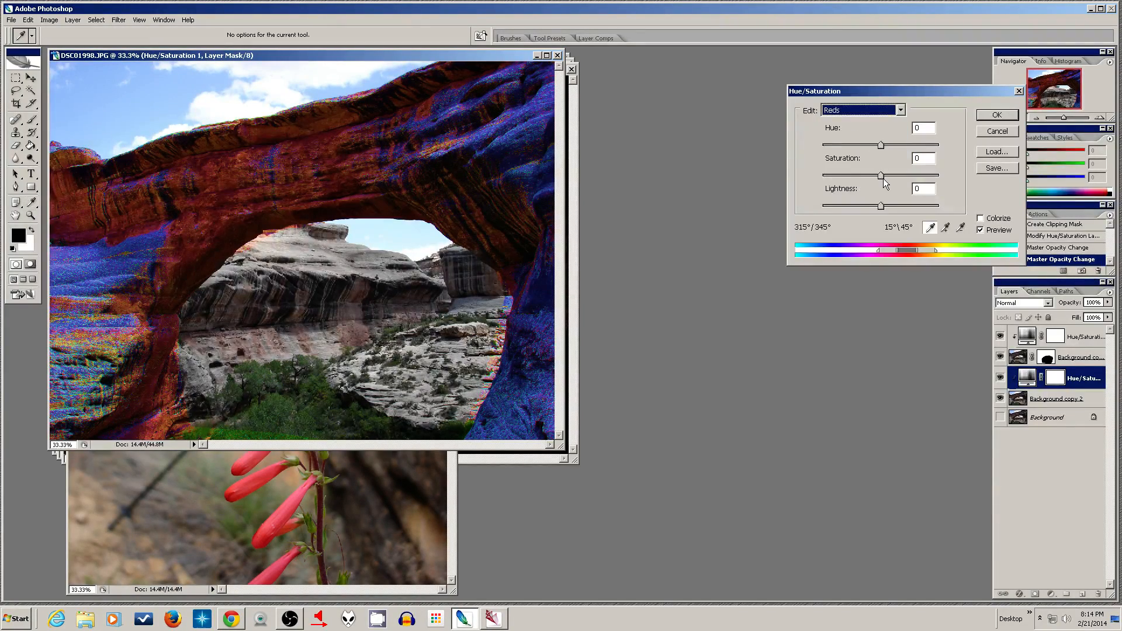
drag(882, 175, 926, 184)
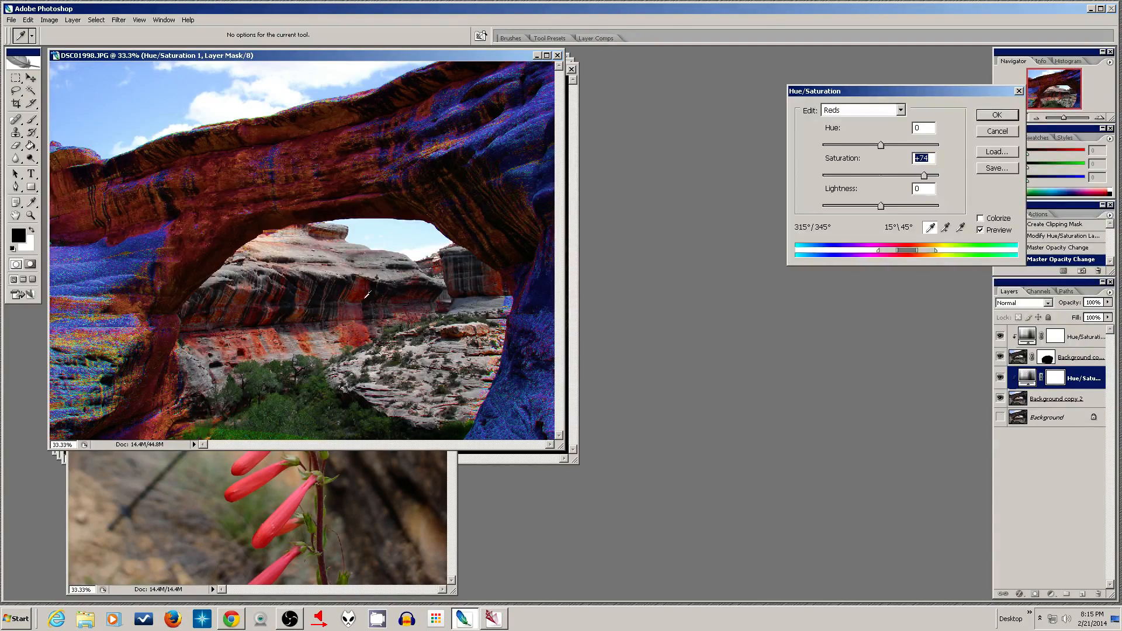
Step: Set the same adjustment's Magentas saturation to +61 and Greens saturation to +55
click(894, 111)
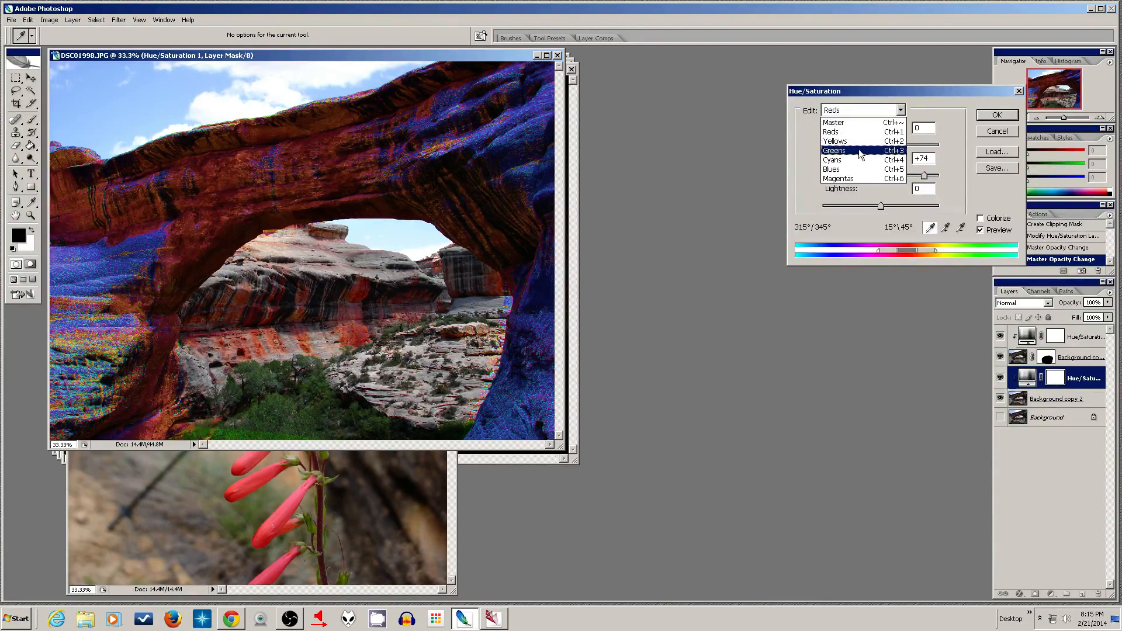
click(853, 178)
drag(883, 181, 917, 188)
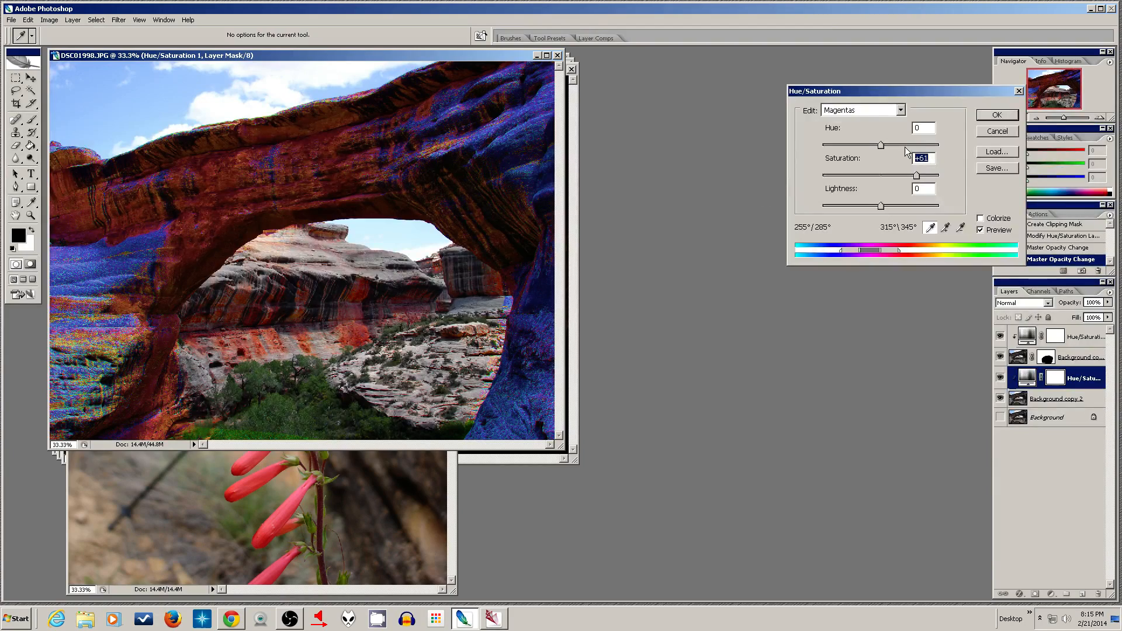
click(899, 111)
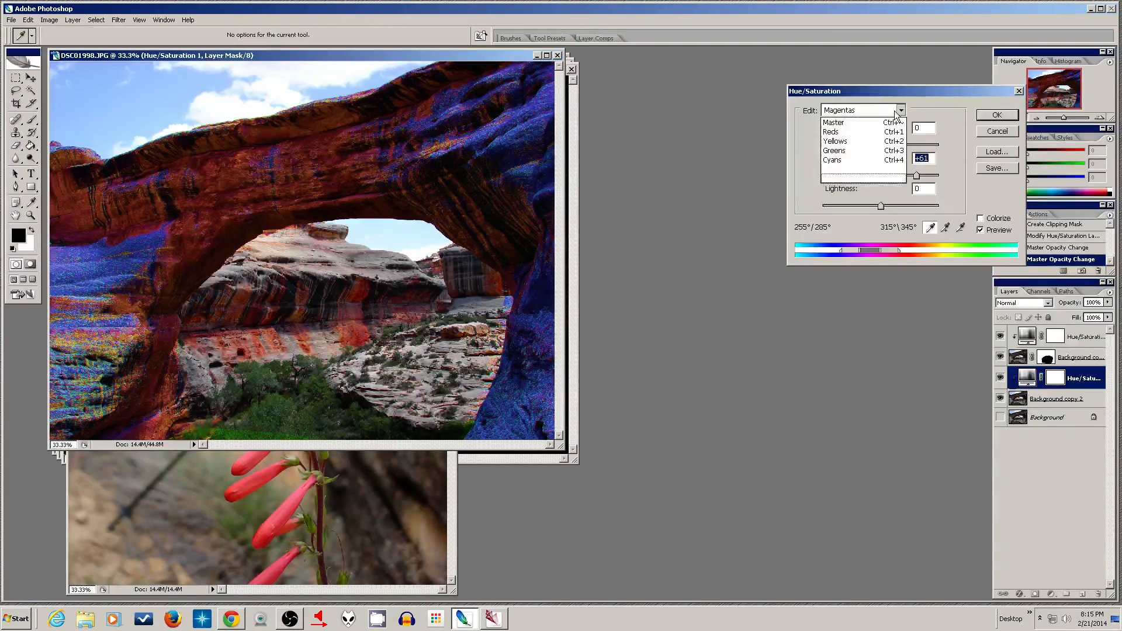
click(850, 149)
drag(881, 176, 915, 187)
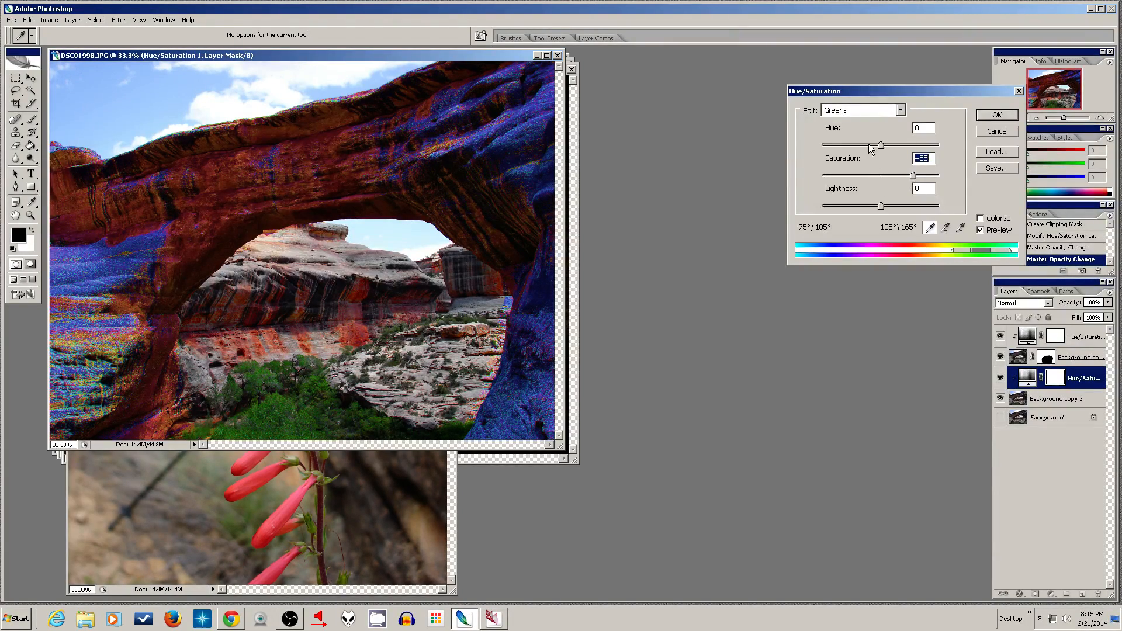
Step: Set the Yellows saturation to +50 and apply the adjustment changes
click(868, 110)
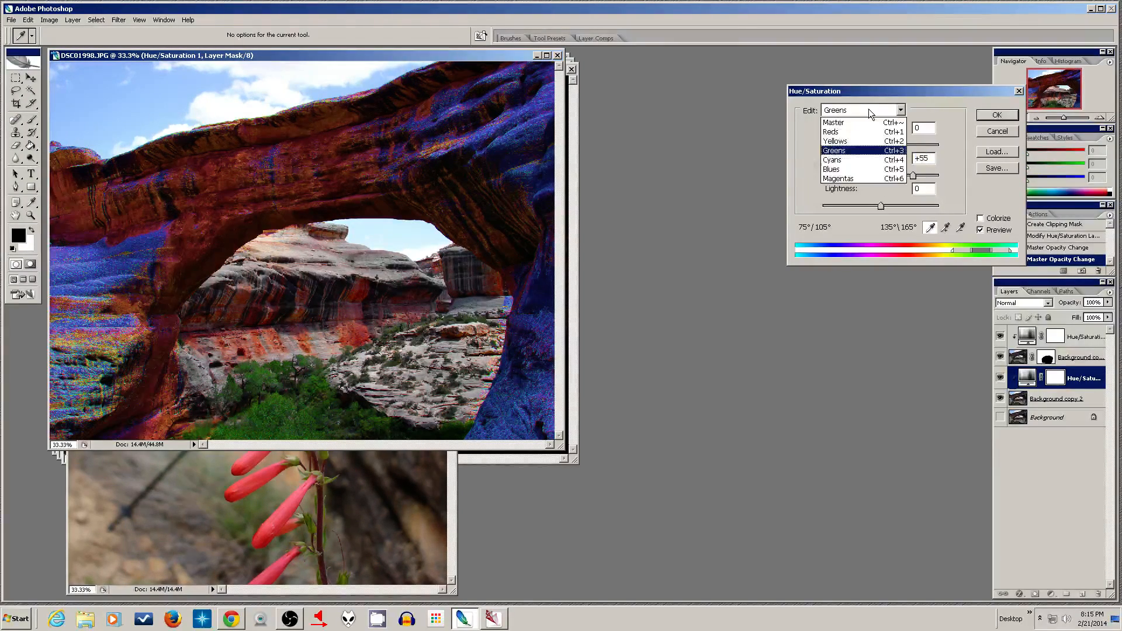
click(858, 141)
drag(881, 175, 911, 183)
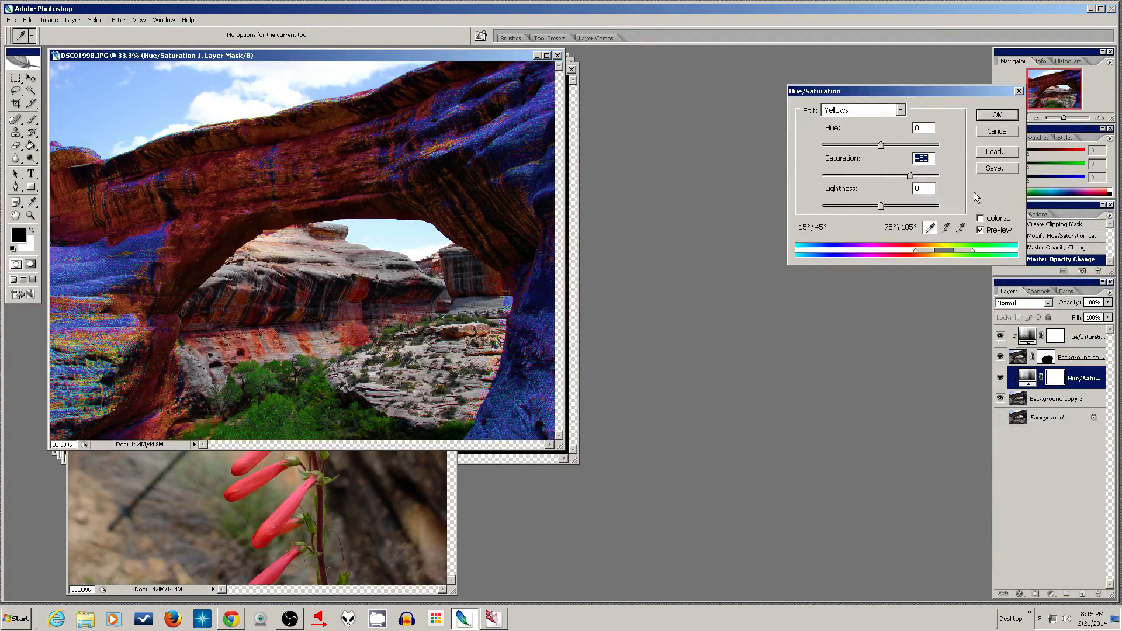
click(998, 117)
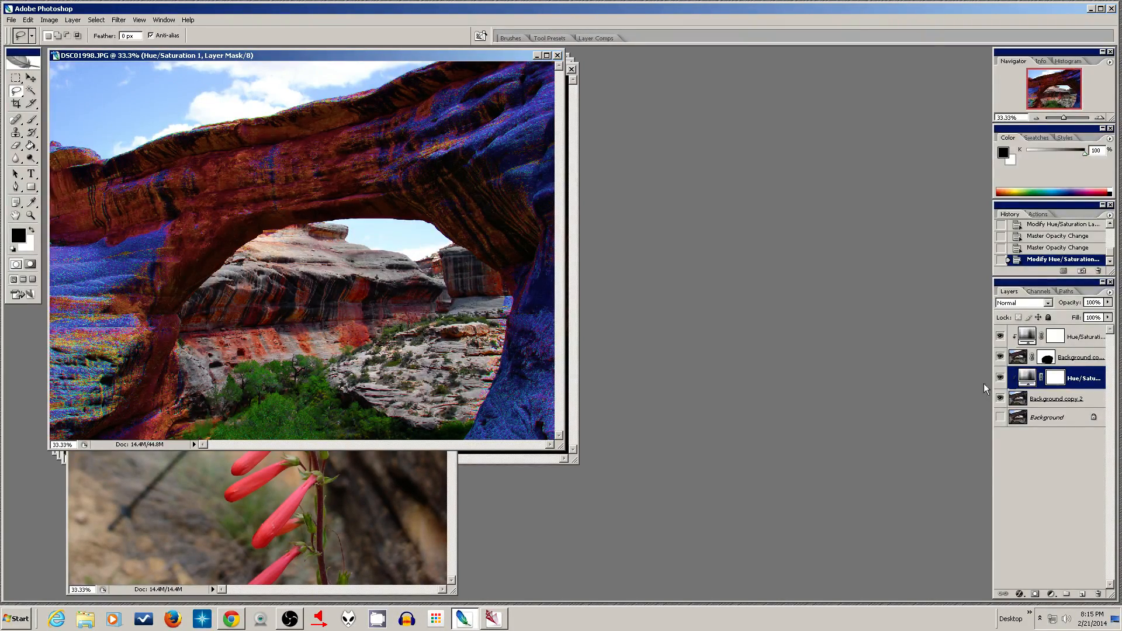
Step: Toggle the visibility of the Hue/Saturation layer above Background copy 2, leaving it hidden
click(999, 380)
click(999, 381)
click(999, 381)
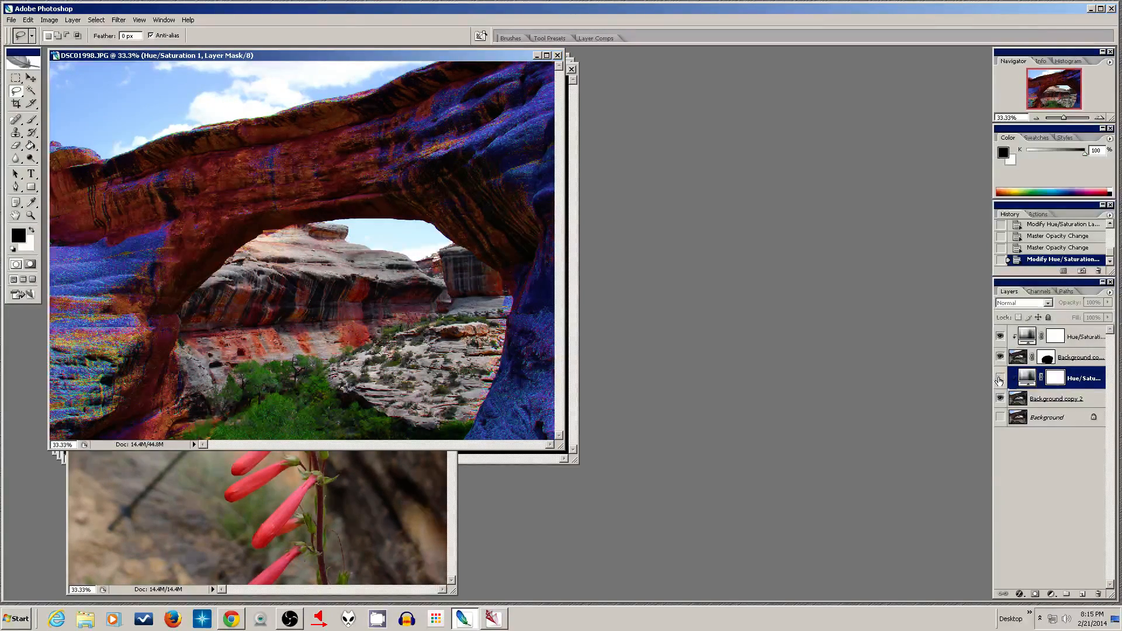
Step: Apply a direct Hue/Saturation adjustment with saturation +68 to the Background copy 2 layer's pixels
click(1091, 402)
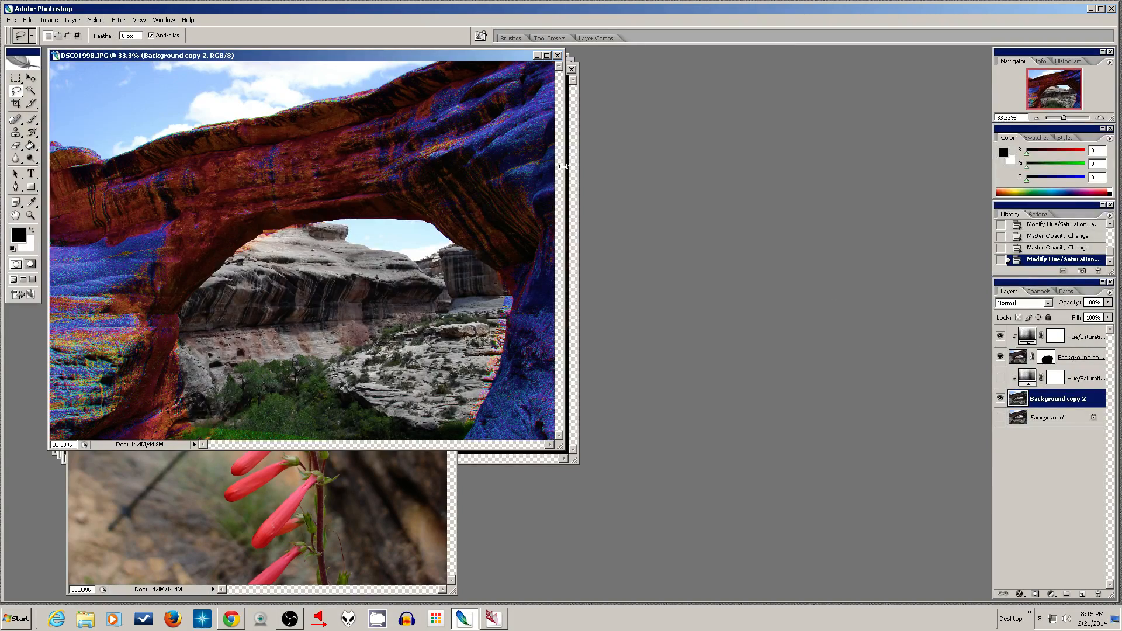
click(51, 21)
mouse_move(60, 49)
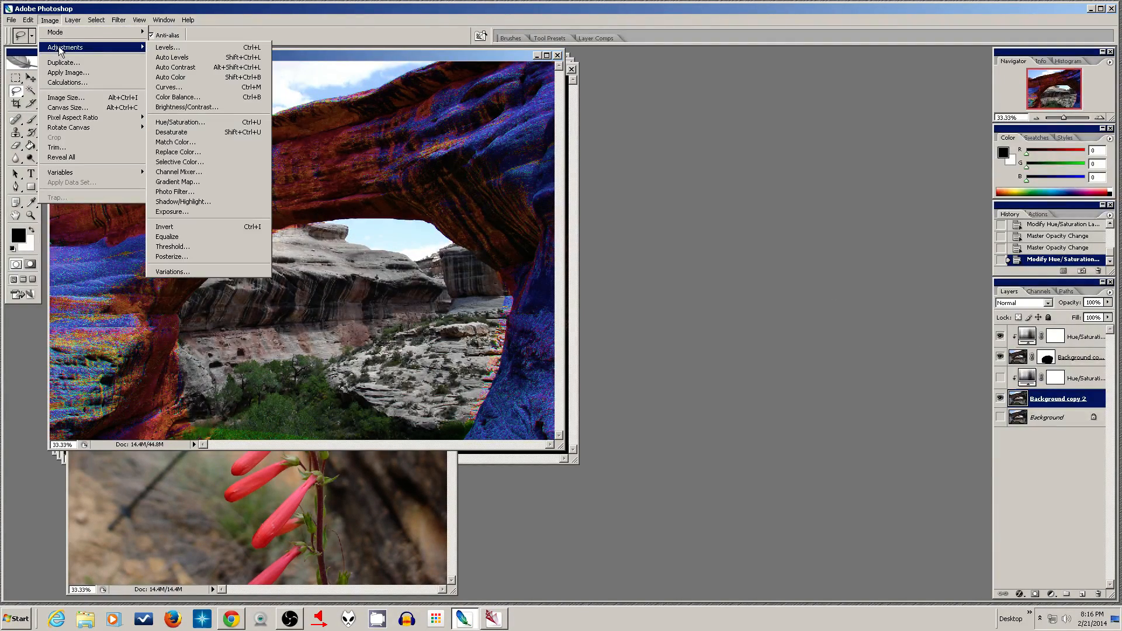
click(188, 123)
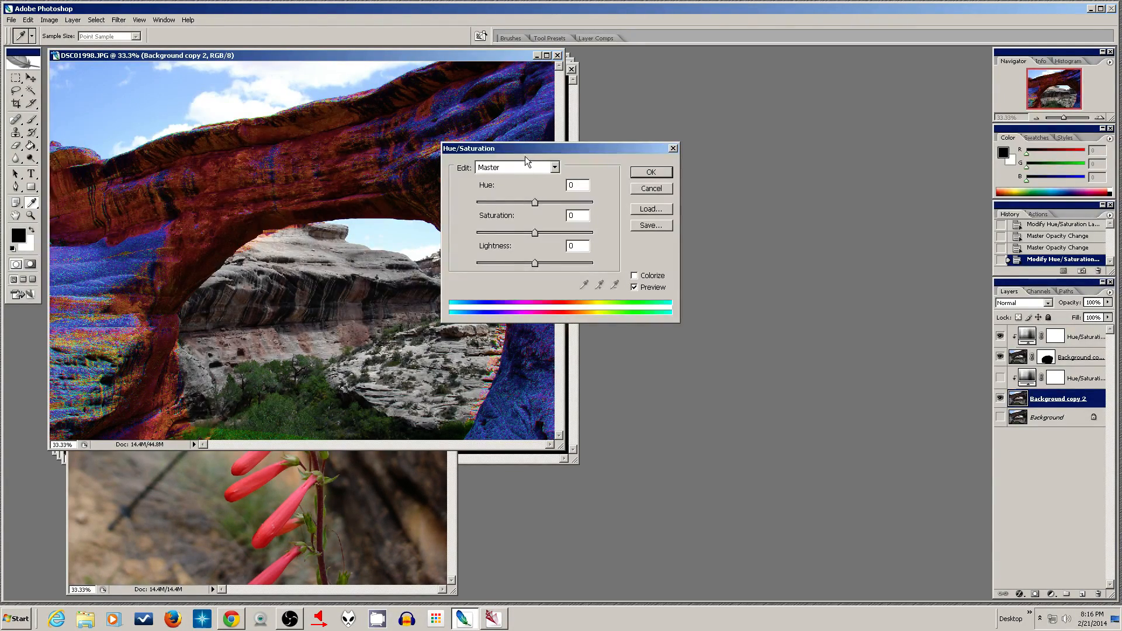
drag(525, 148, 692, 138)
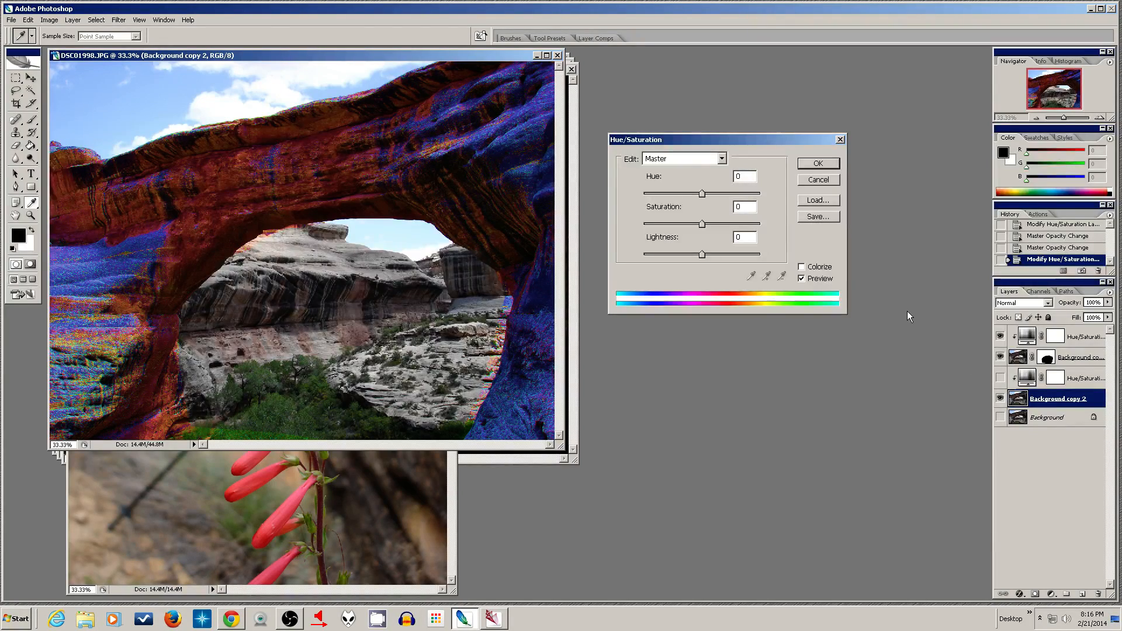
drag(702, 224, 741, 225)
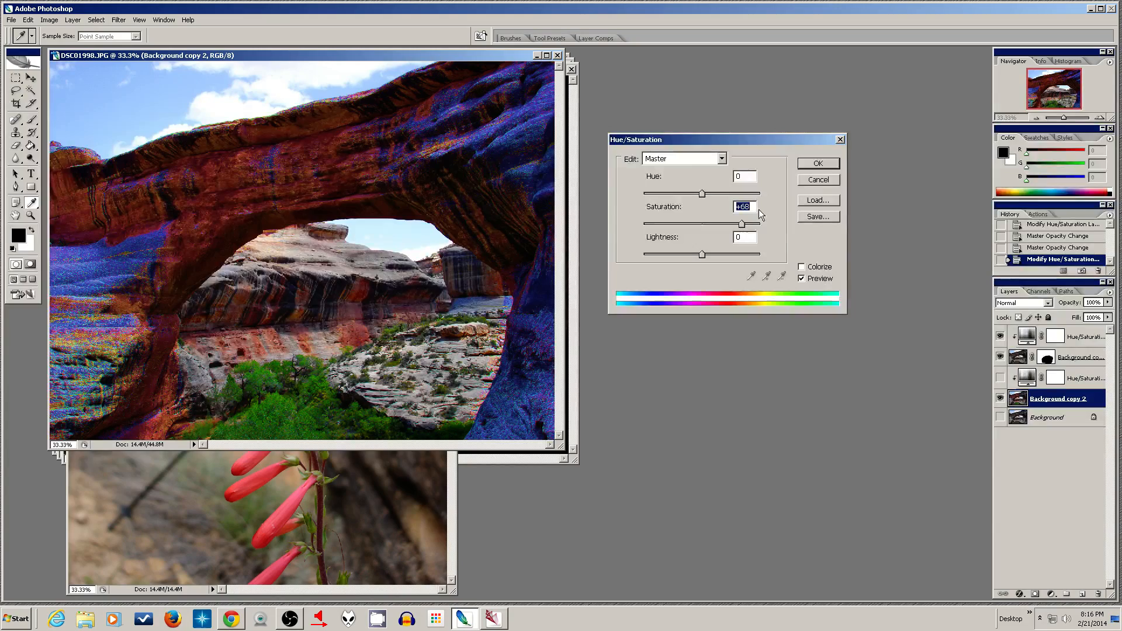
click(827, 165)
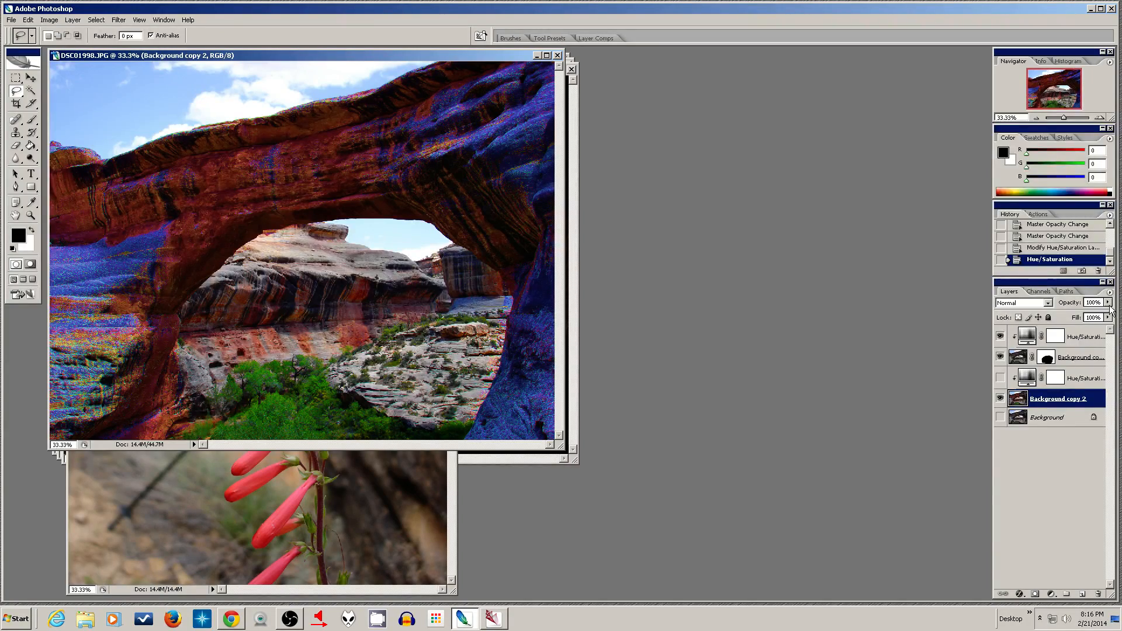
Step: Show the Background layer and reduce Background copy 2's opacity to 84%
mouse_move(1109, 305)
mouse_down()
mouse_move(1112, 316)
mouse_move(1085, 316)
mouse_move(1118, 318)
mouse_up()
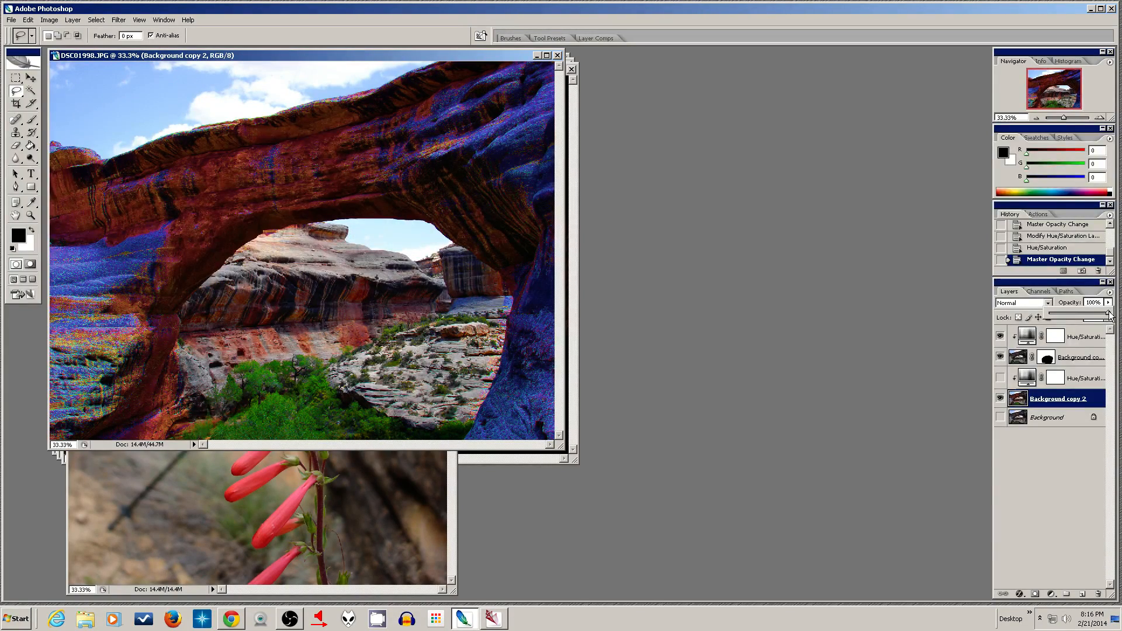
click(1000, 416)
click(1107, 302)
mouse_move(1109, 315)
mouse_down()
mouse_move(1064, 329)
mouse_move(1098, 330)
mouse_up()
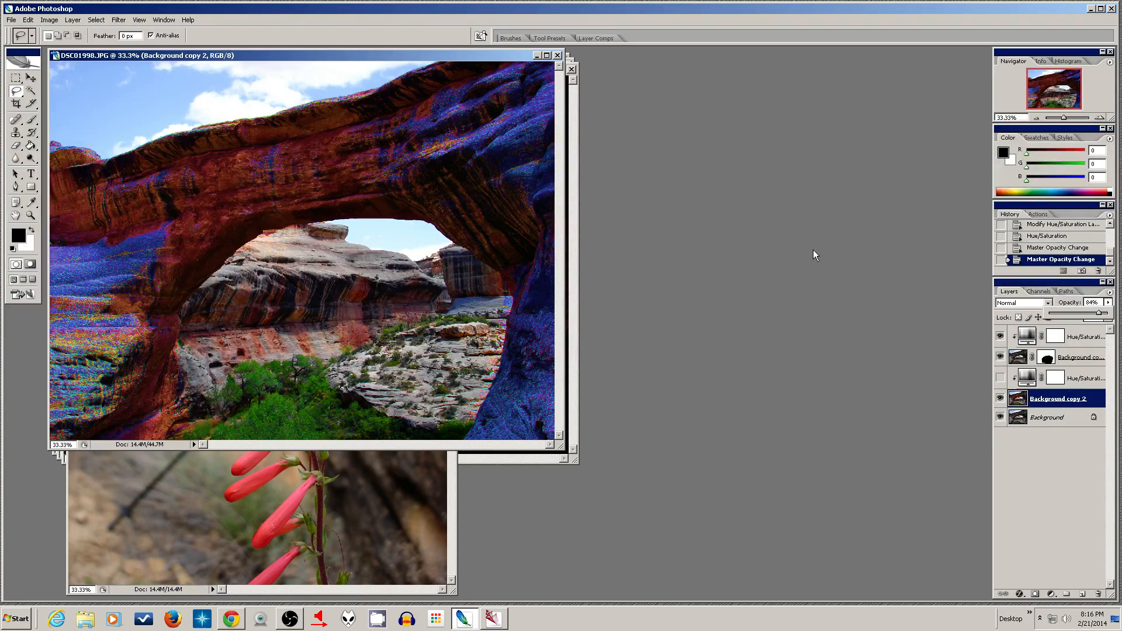
Step: Reopen the direct Hue/Saturation adjustment for Background copy 2 to examine its values, and close it without changes
click(50, 21)
click(50, 20)
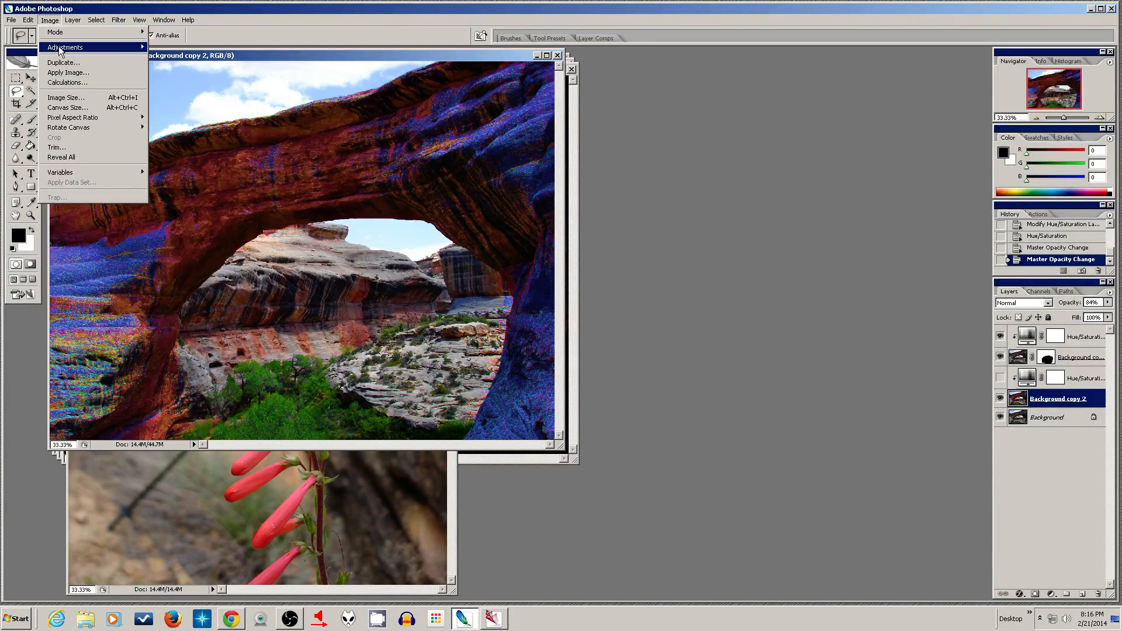
mouse_move(62, 48)
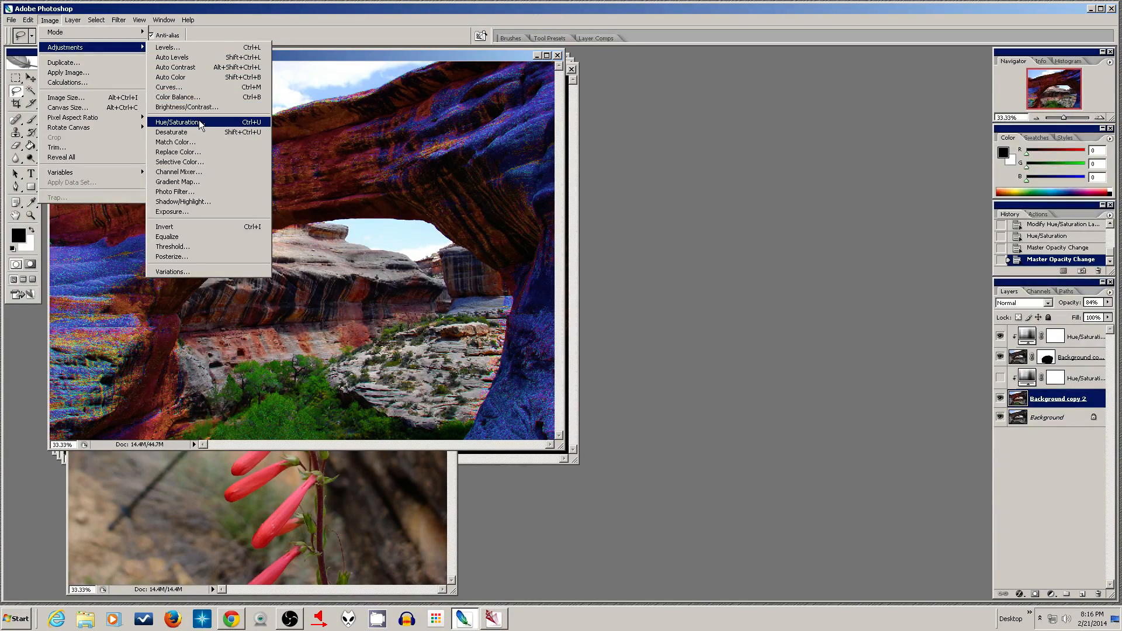
click(260, 125)
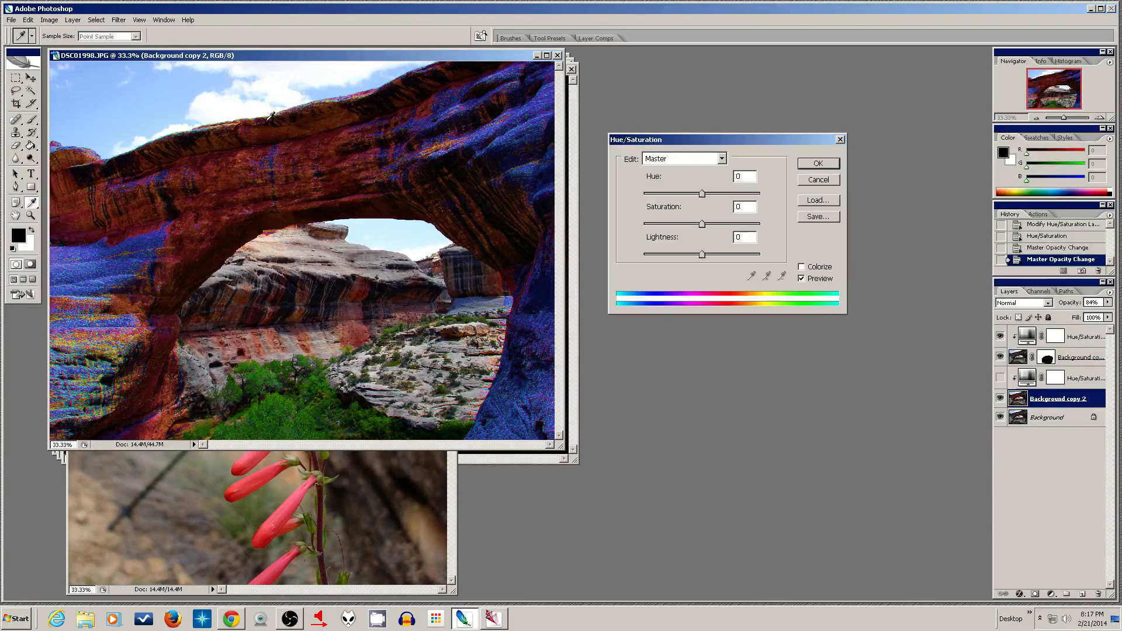
click(820, 182)
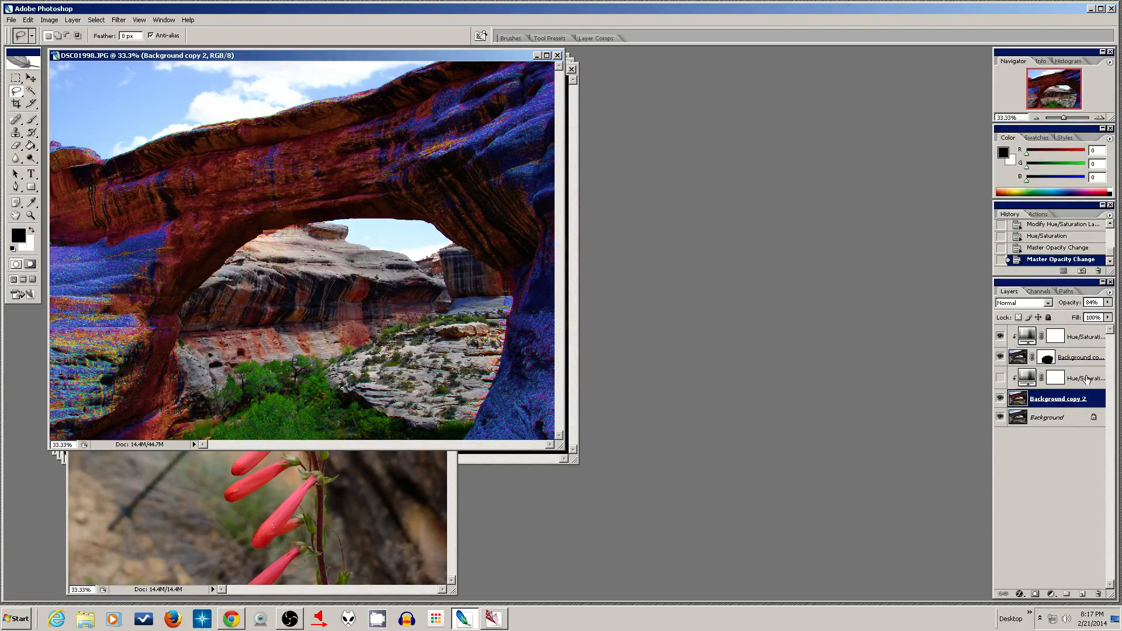
Step: Show Background copy 2 and its clipped Hue/Saturation layer, and raise that adjustment layer's Cyans saturation to the maximum
click(1000, 398)
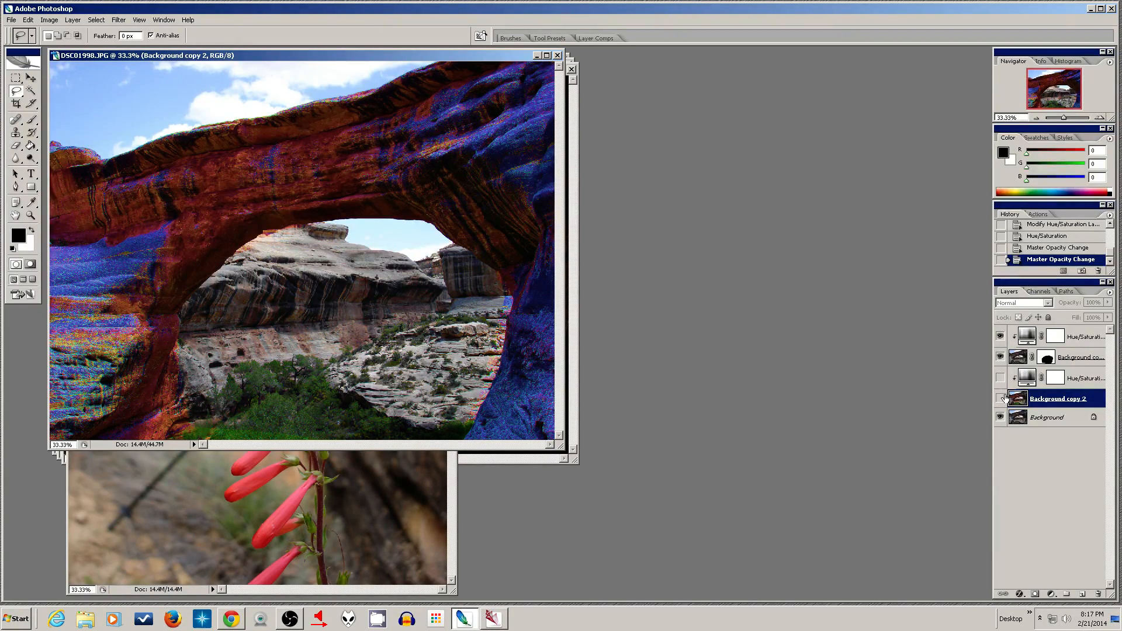
drag(1003, 385, 1001, 400)
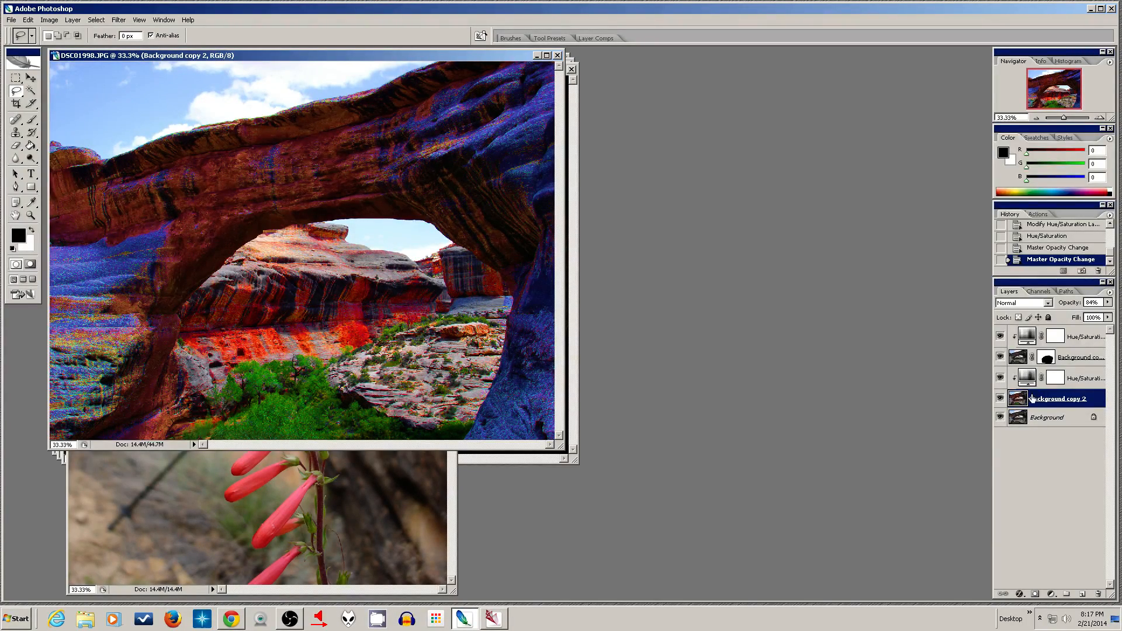
click(1029, 379)
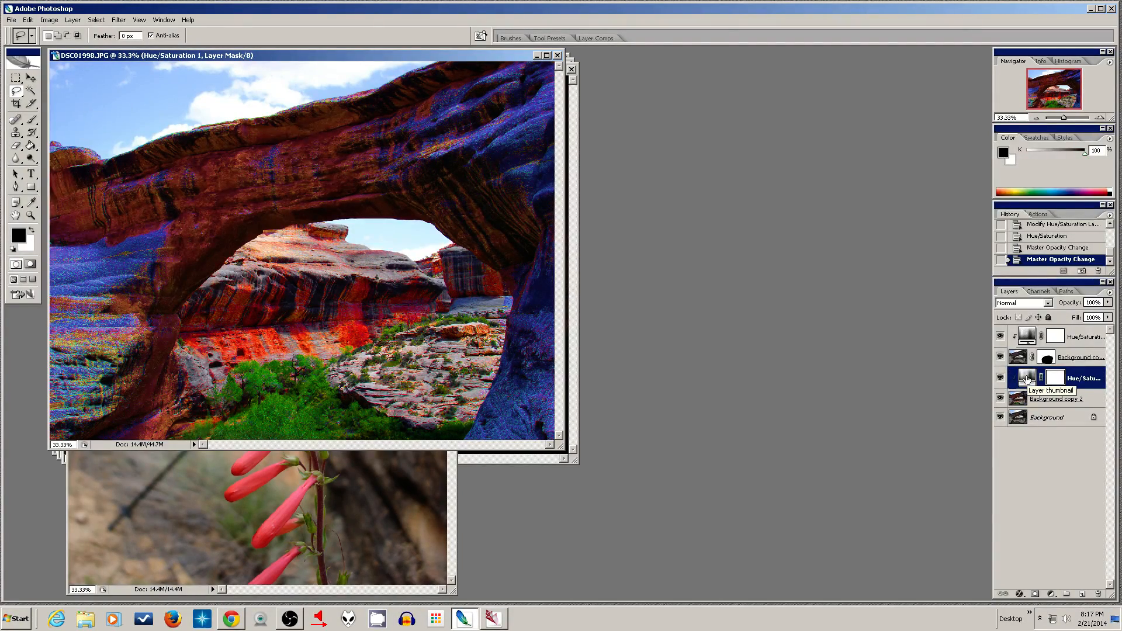
double_click(1027, 379)
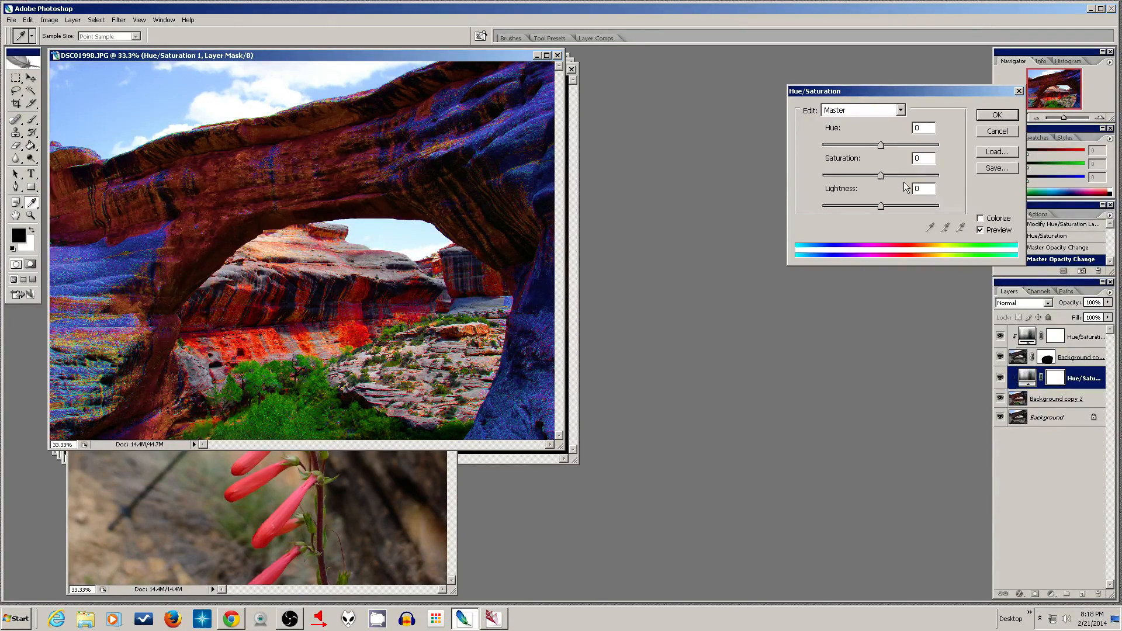
click(900, 111)
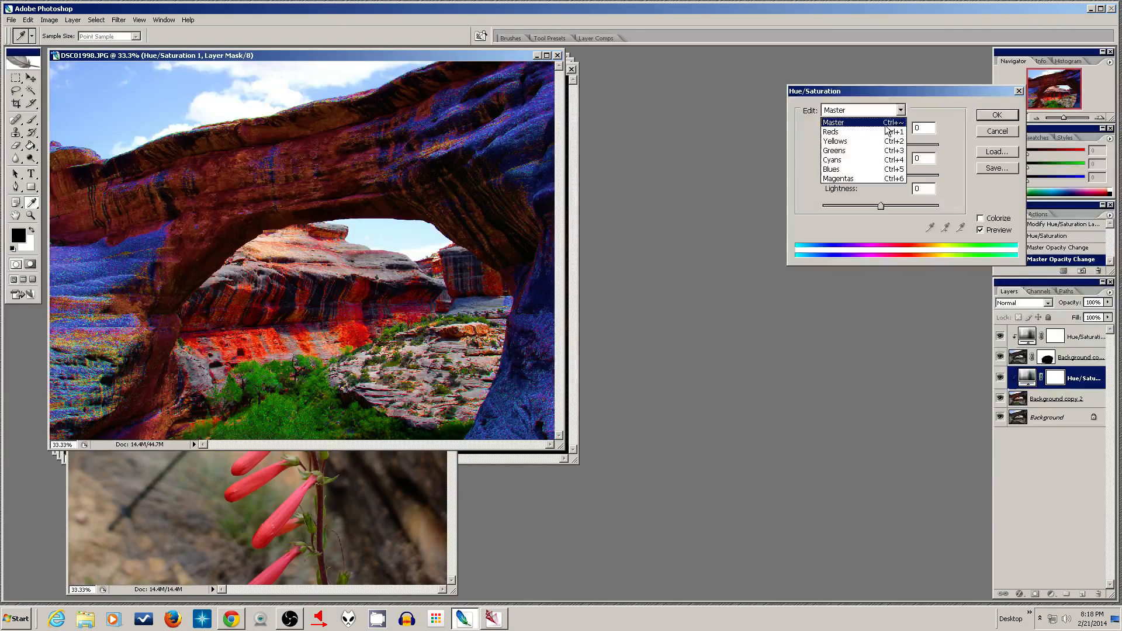
click(855, 162)
drag(883, 179, 911, 178)
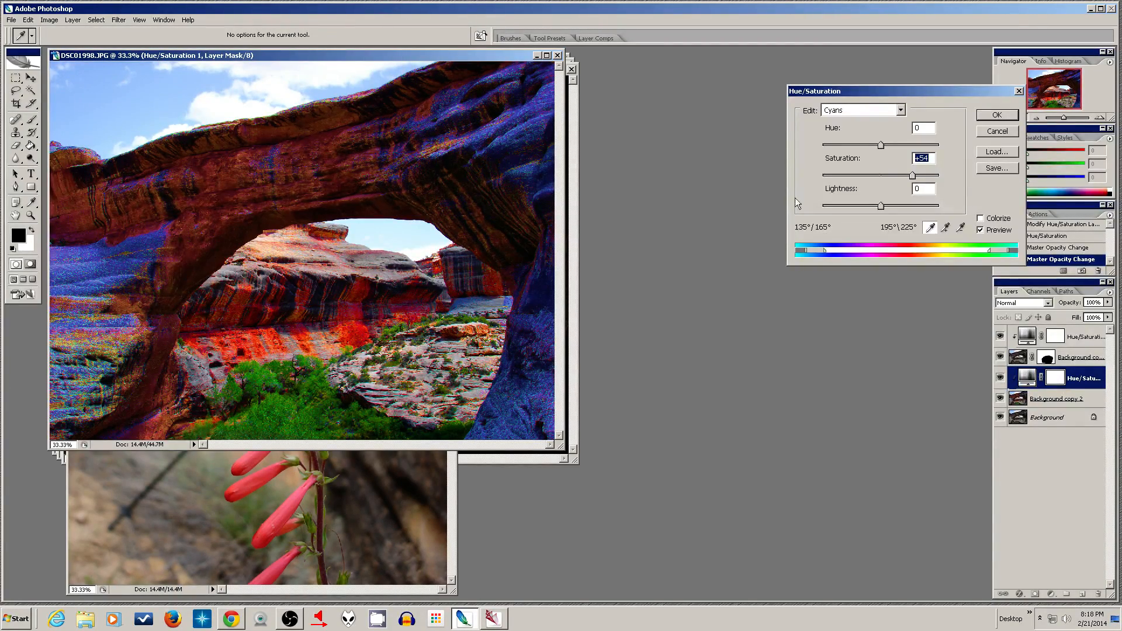
drag(914, 176, 941, 184)
click(996, 115)
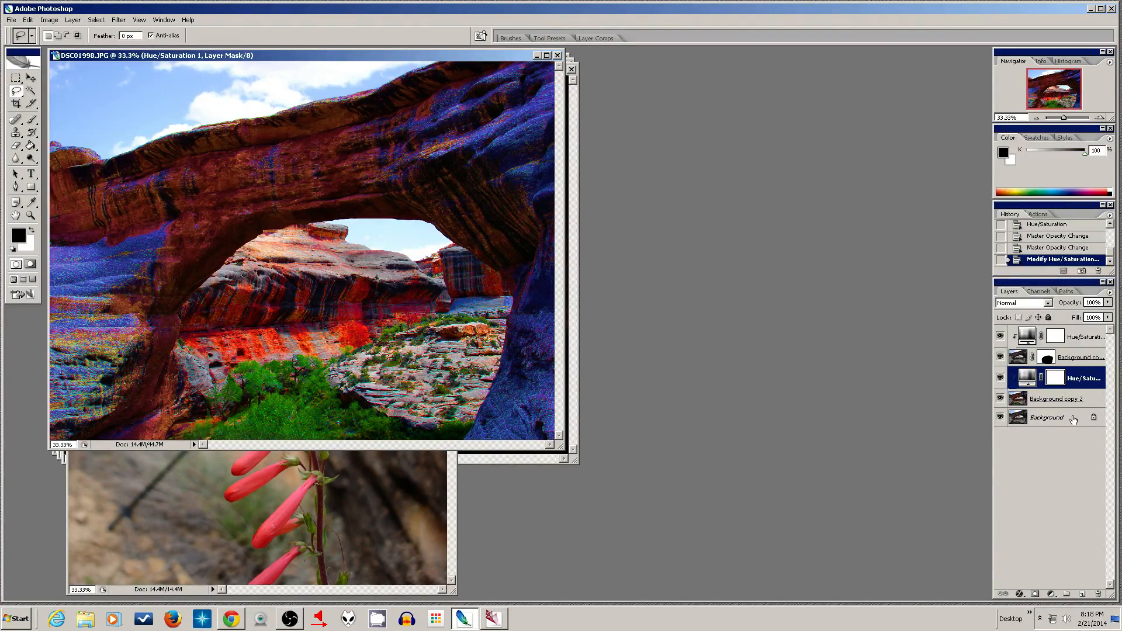
Step: Reopen the settings of the Hue/Saturation layer above Background copy 2 and close them without changes
double_click(1026, 378)
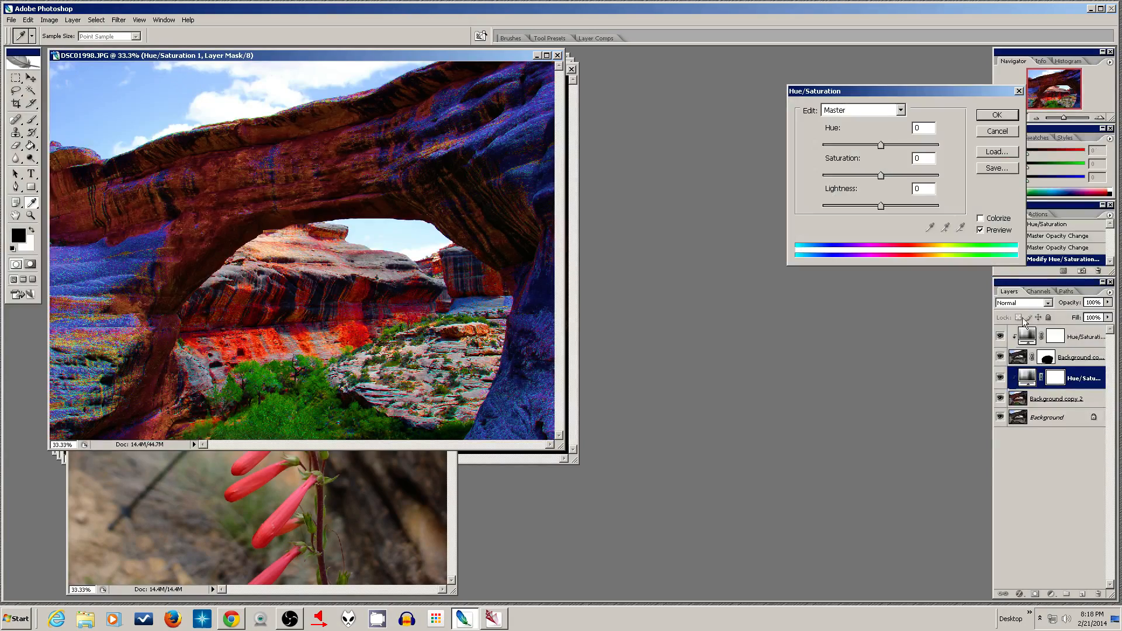
click(982, 131)
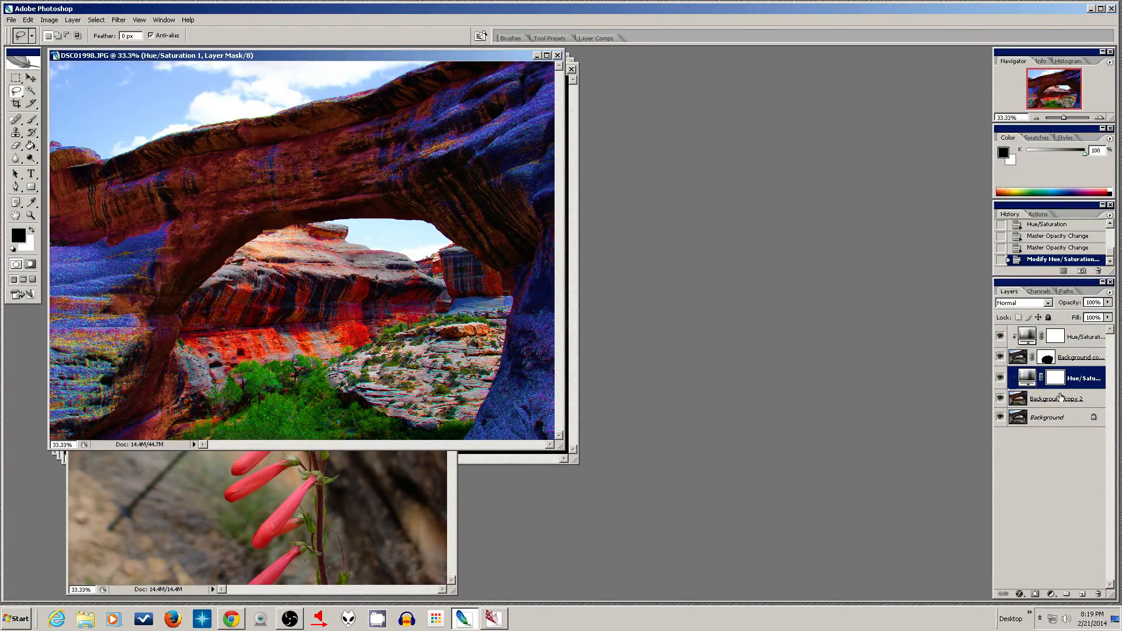
Step: Hide the Hue/Saturation layer above Background copy 2 and add a layer mask to Background copy 2
click(1020, 399)
click(1000, 378)
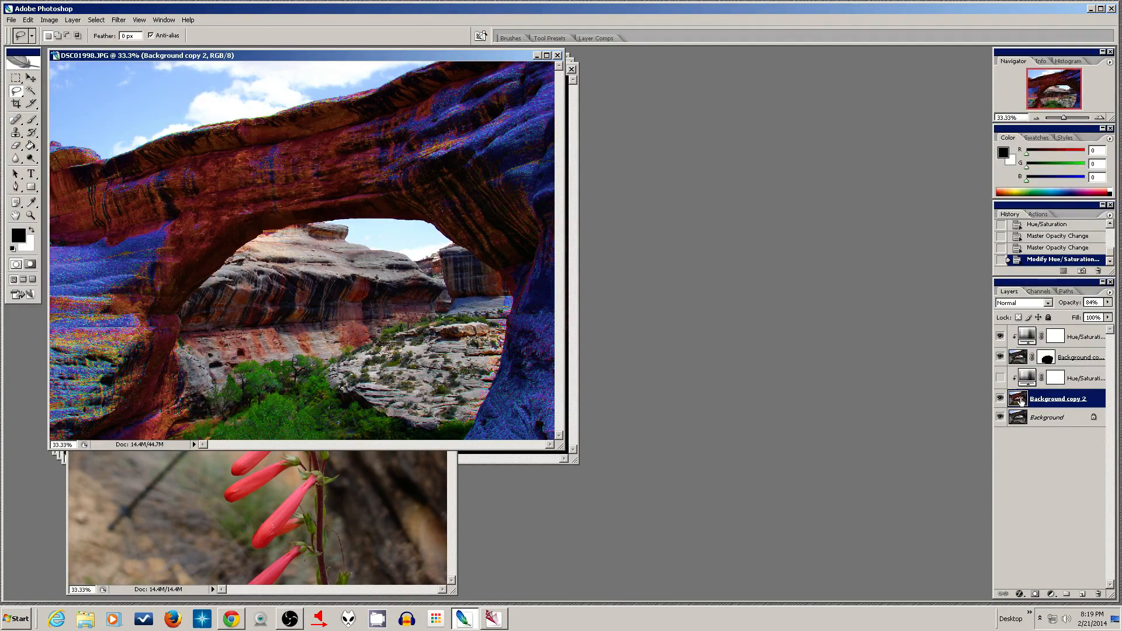
click(1035, 594)
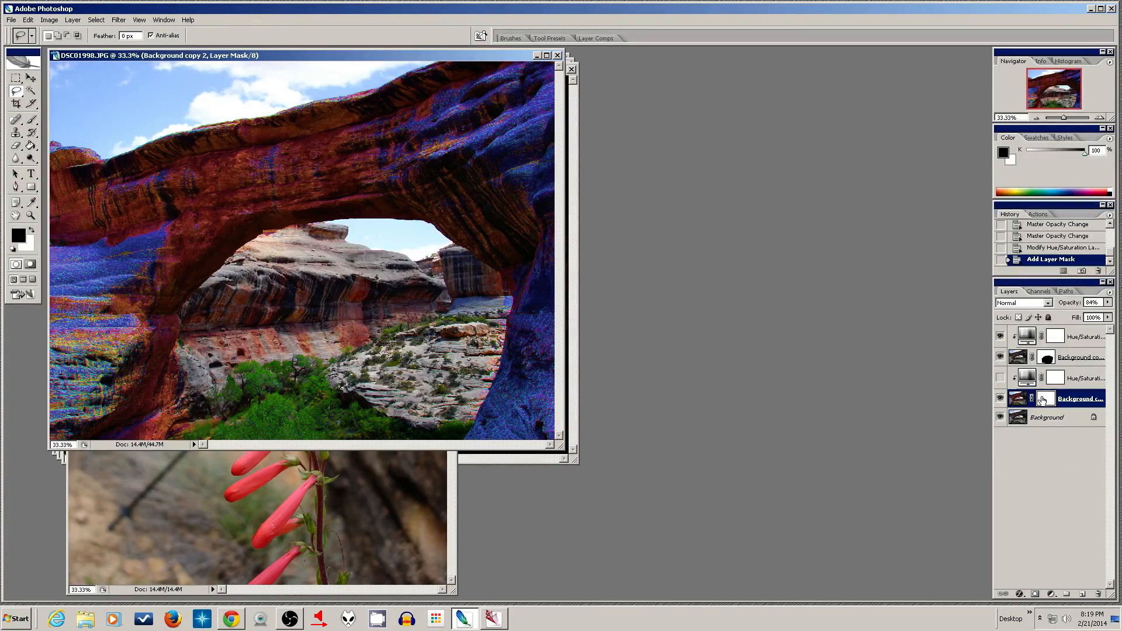
click(1019, 401)
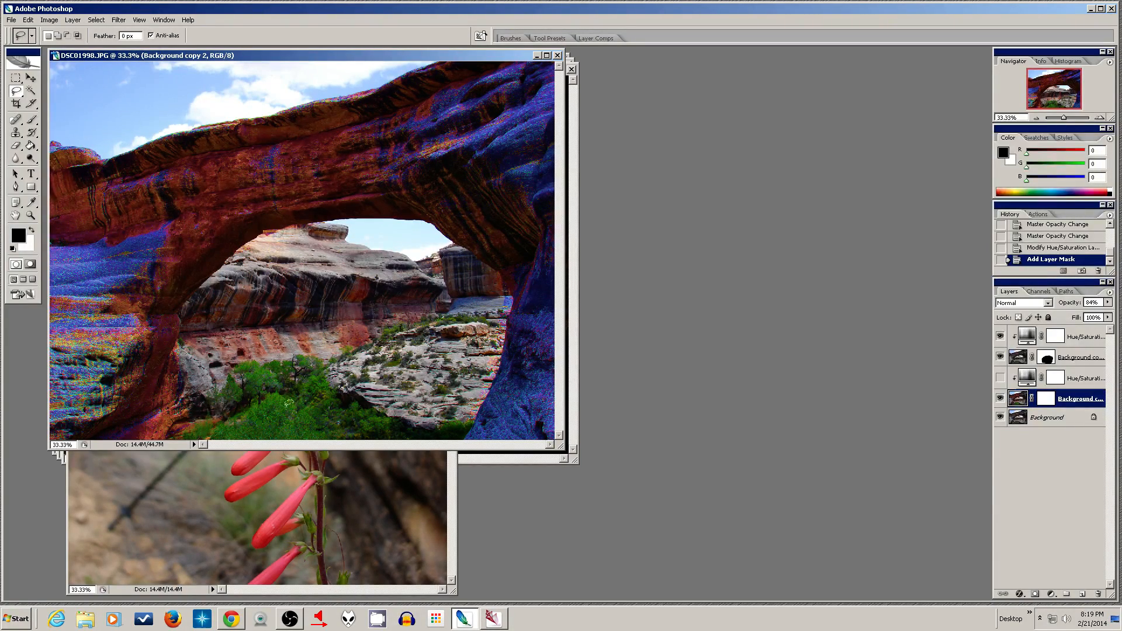
click(1046, 400)
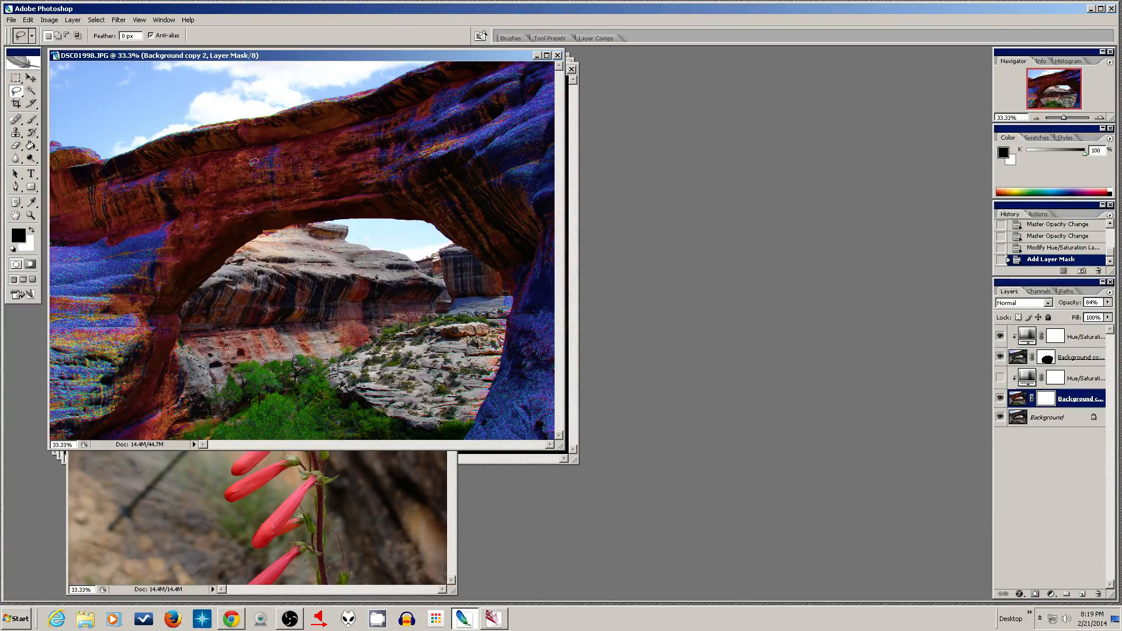
Step: Paint over the green shrubs on Background copy 2's mask with a black brush at 20% opacity
click(31, 121)
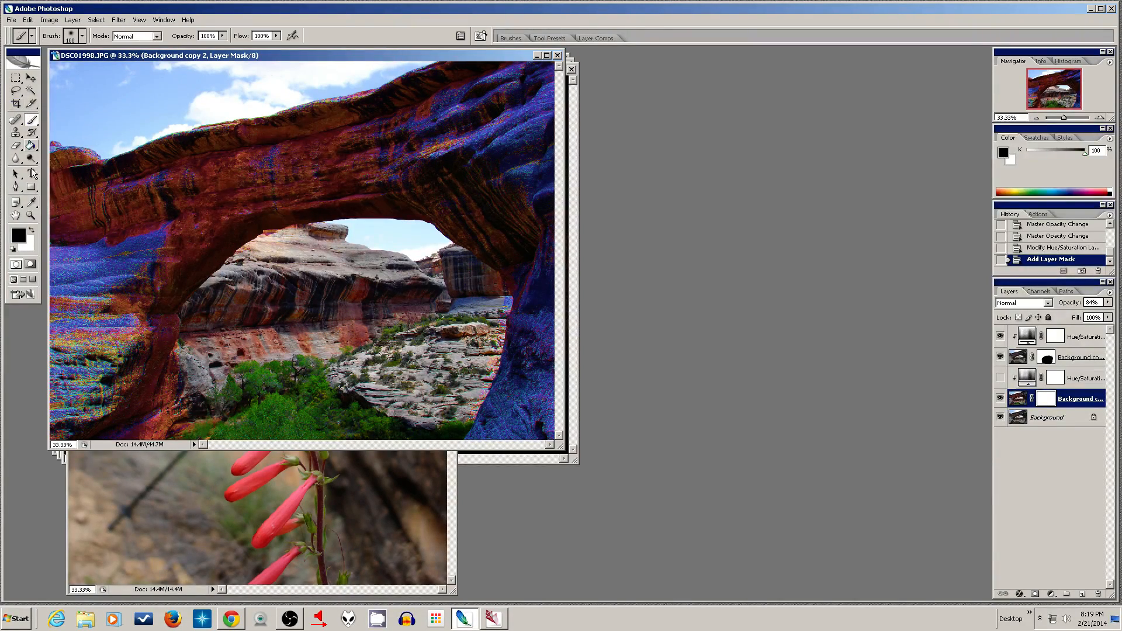
click(222, 36)
drag(222, 48, 174, 48)
click(303, 387)
click(294, 384)
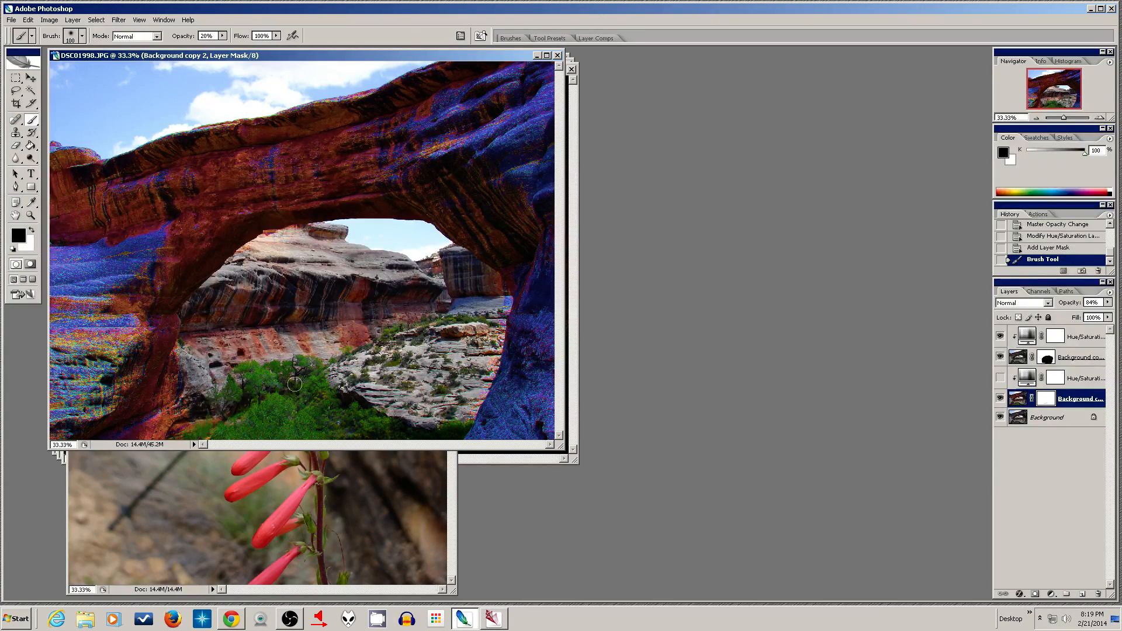
click(292, 393)
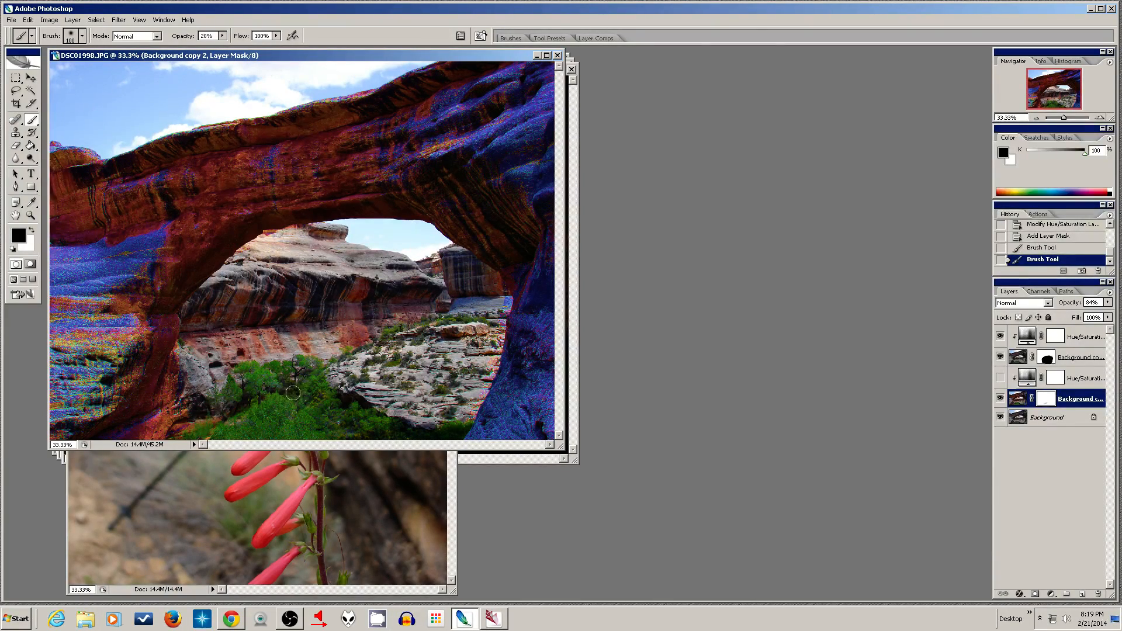
click(227, 388)
mouse_move(361, 403)
mouse_down()
mouse_move(317, 375)
mouse_move(314, 352)
mouse_move(285, 379)
mouse_move(261, 367)
mouse_move(237, 374)
mouse_up()
Step: Show Background copy 2 and its clipped Hue/Saturation layer, and paint black at 20% opacity over the canyon wall on the Hue/Saturation mask
click(999, 399)
click(1000, 399)
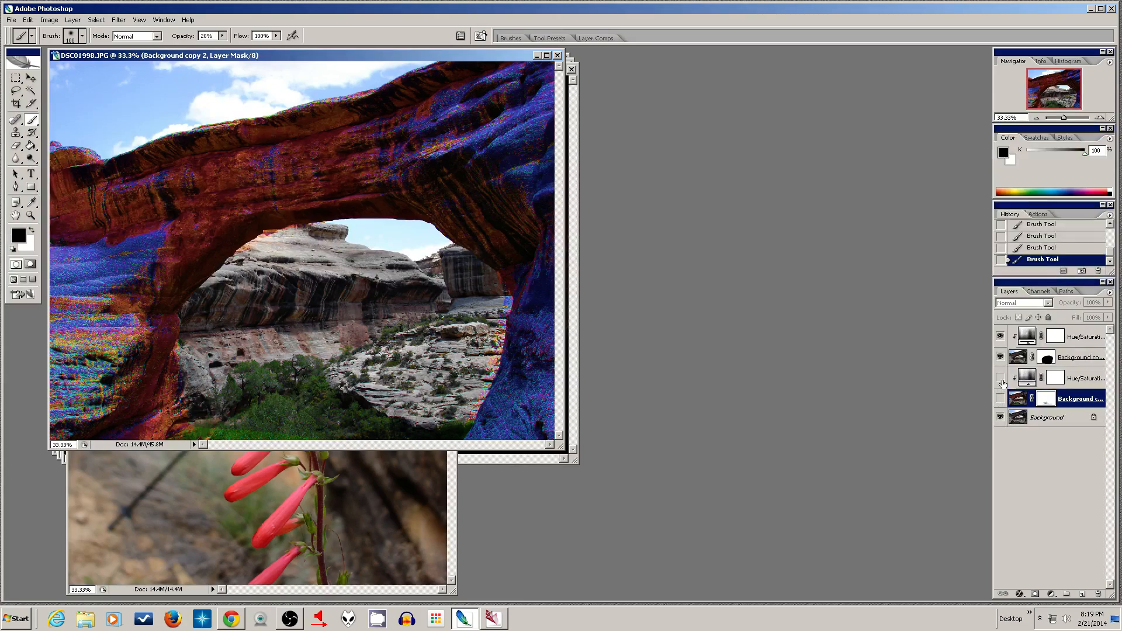
click(1000, 378)
click(1058, 379)
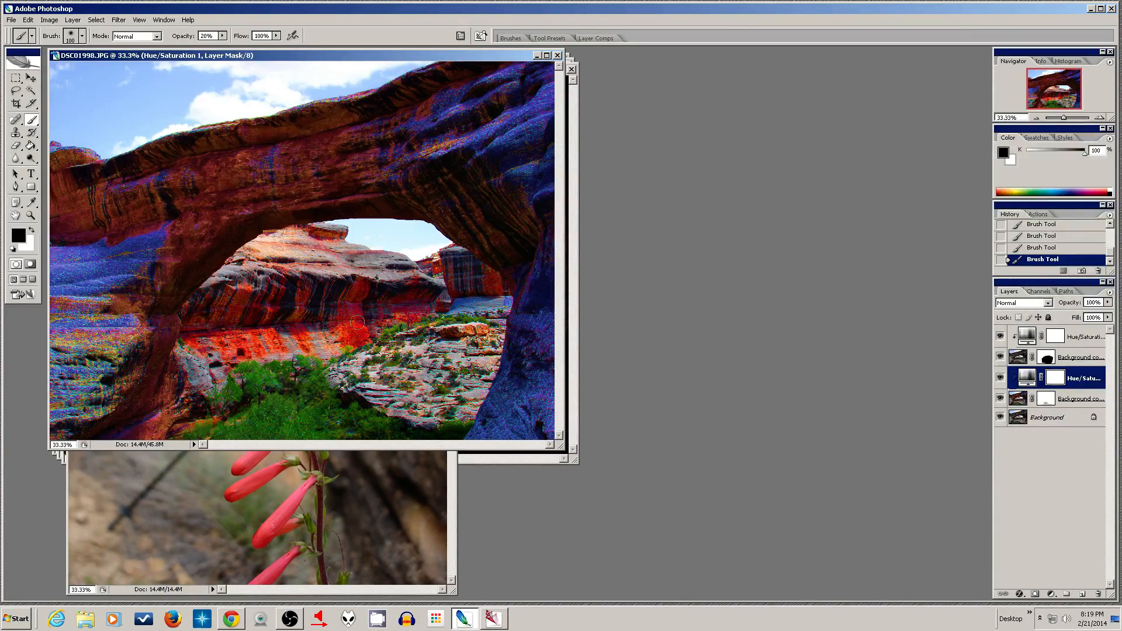
drag(353, 335, 358, 302)
Step: Apply the Sponge tool in Desaturate mode at 50% flow over the arch and canyon wall on the Hue/Saturation layer's mask
click(18, 158)
click(18, 159)
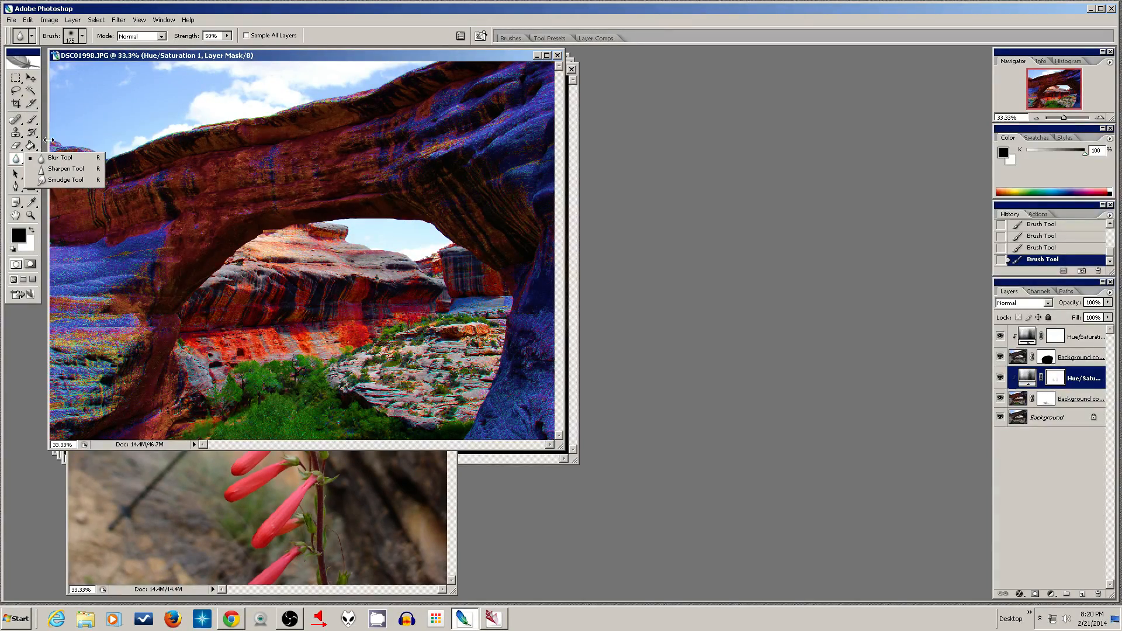
click(42, 143)
click(33, 158)
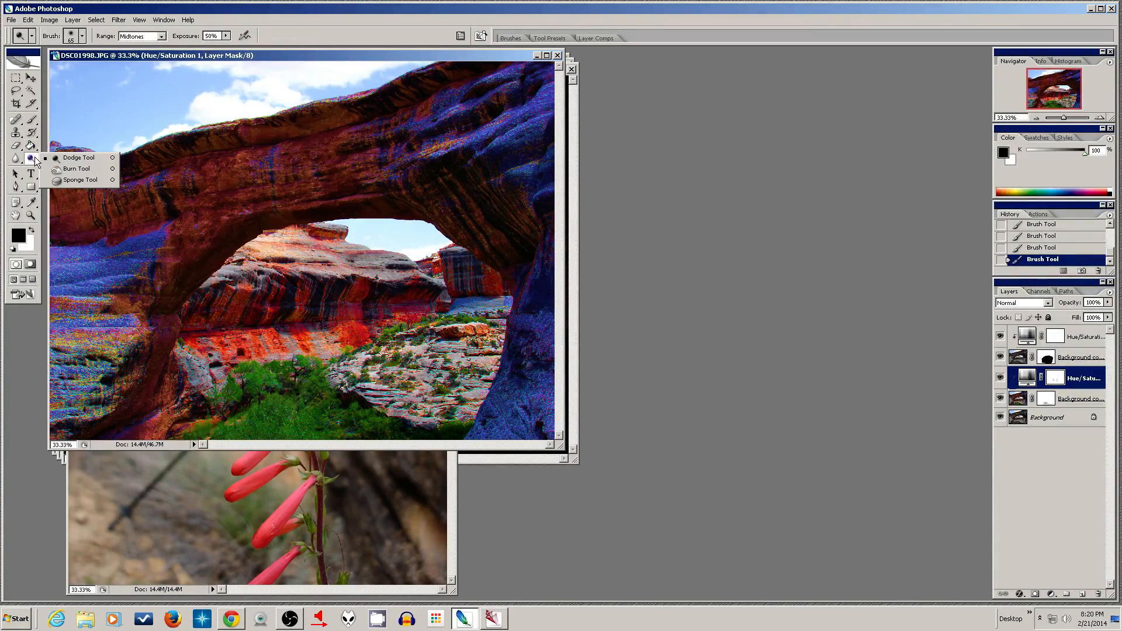
click(75, 181)
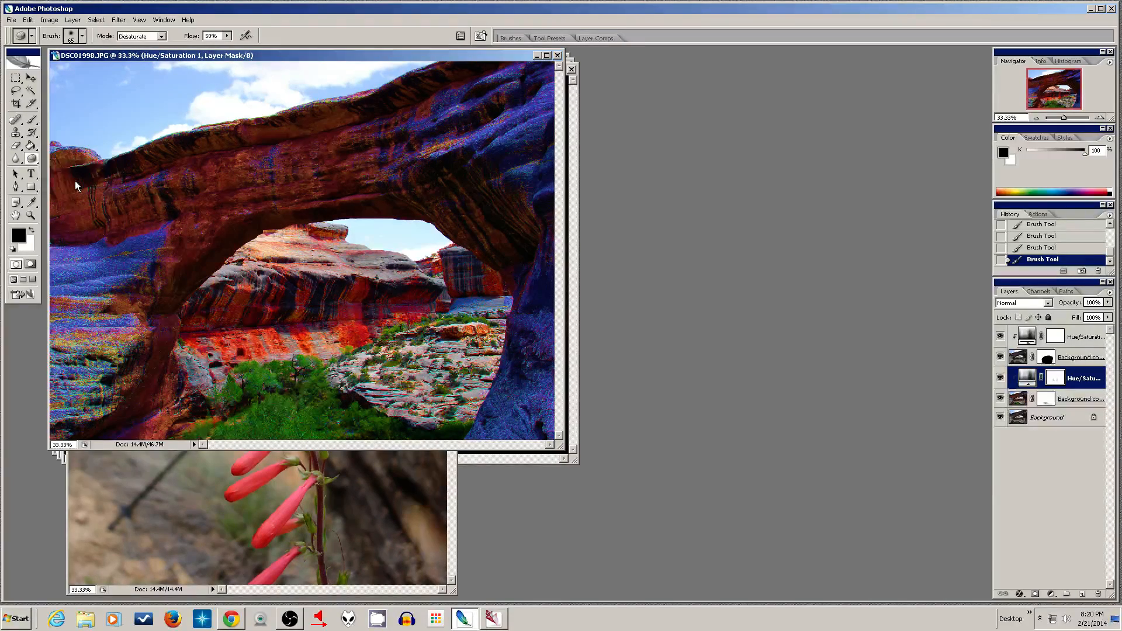
click(139, 38)
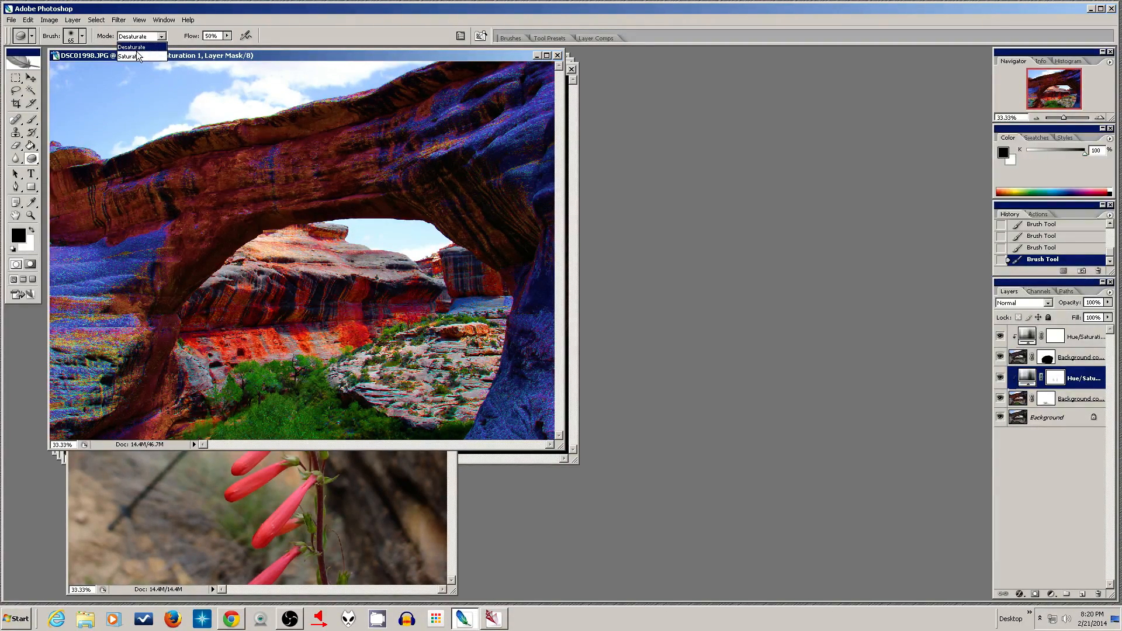
click(311, 19)
mouse_move(223, 169)
mouse_down()
mouse_move(239, 250)
mouse_move(209, 270)
mouse_move(202, 250)
mouse_move(194, 259)
mouse_move(219, 275)
mouse_up()
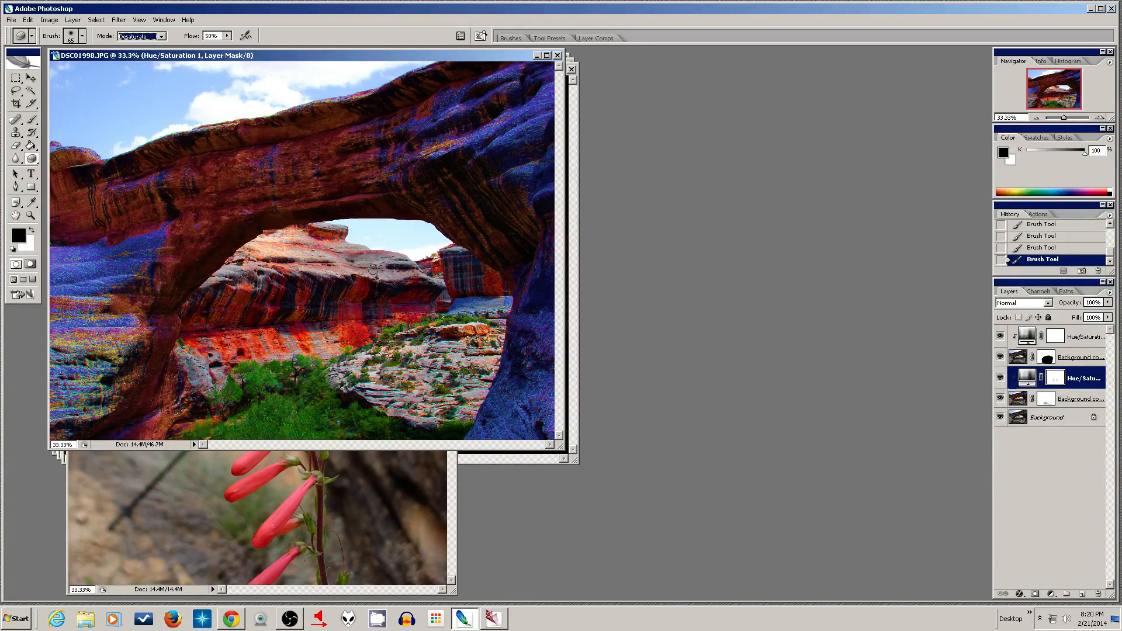
mouse_move(373, 270)
mouse_down()
mouse_move(429, 281)
mouse_move(371, 285)
mouse_move(447, 271)
mouse_move(372, 299)
mouse_move(388, 329)
mouse_move(424, 306)
mouse_move(354, 318)
mouse_up()
click(356, 290)
click(357, 340)
click(298, 322)
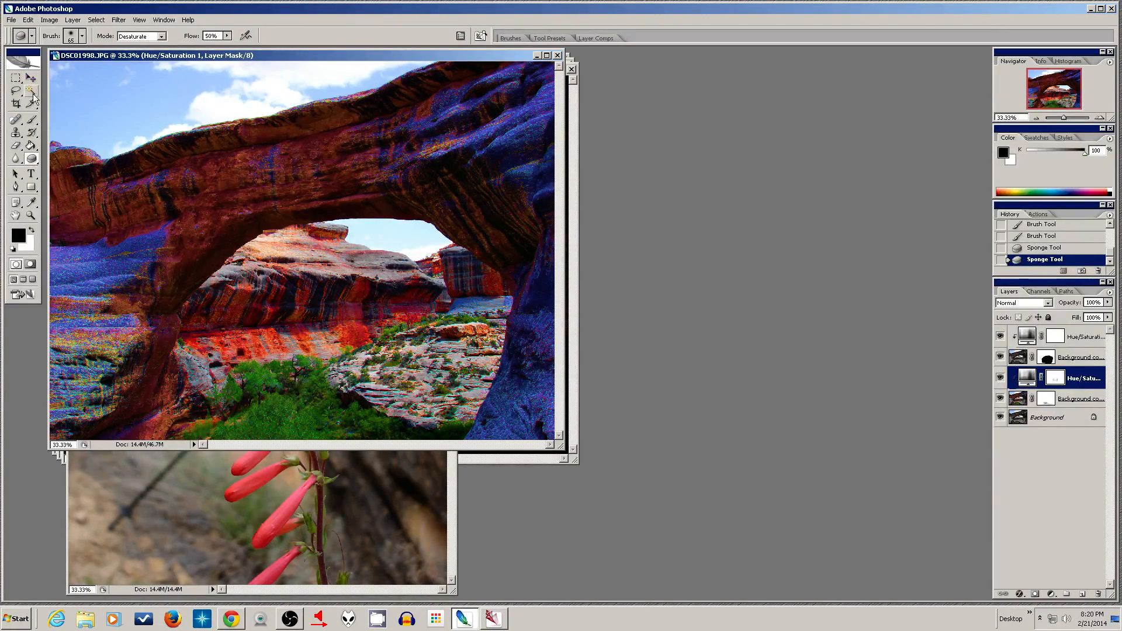
Step: Brush black at 20% opacity over the rocky slope below the canyon wall on the lower Hue/Saturation layer's mask
click(32, 120)
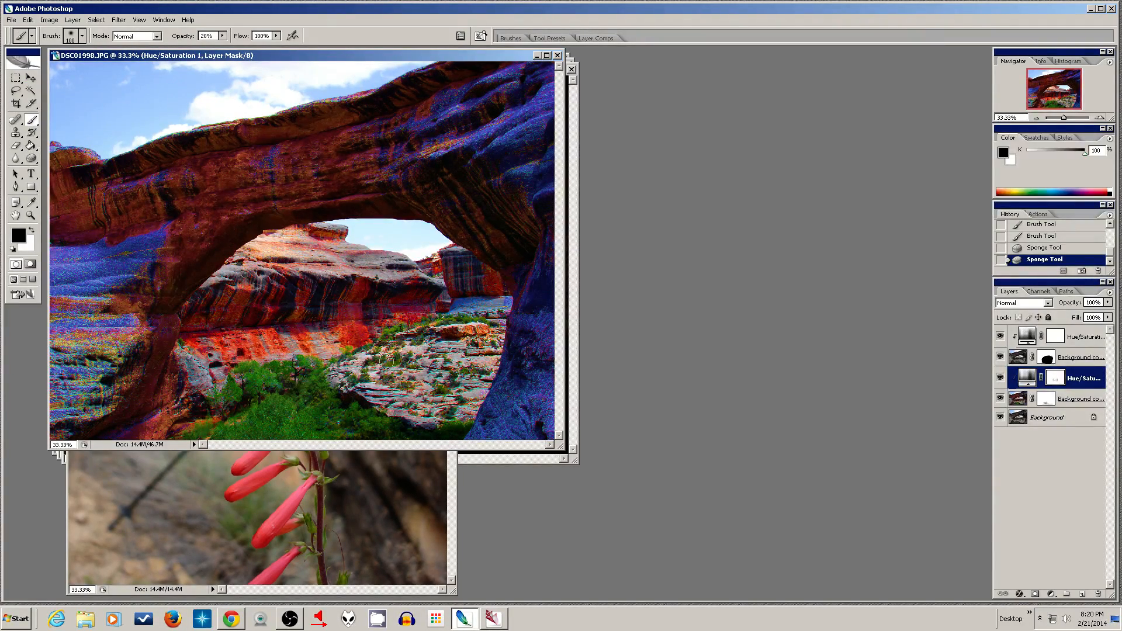
drag(350, 352, 477, 316)
drag(405, 324, 346, 352)
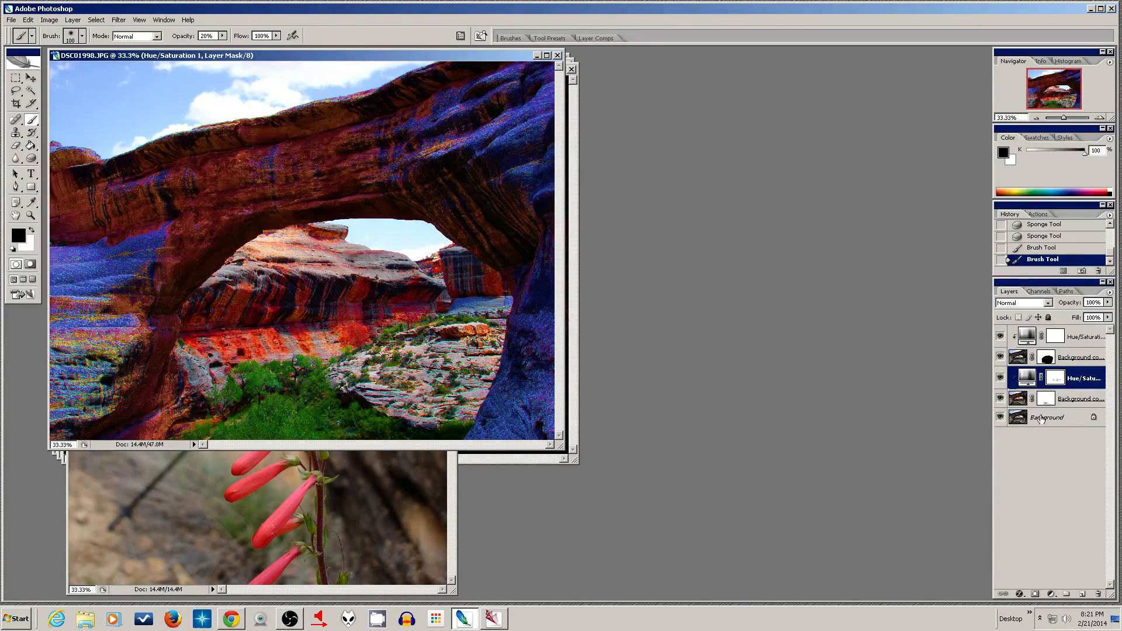
Step: Toggle the visibility of Background copy 2 and its Hue/Saturation layer to compare the canyon view, leaving Background copy 2 hidden
click(999, 399)
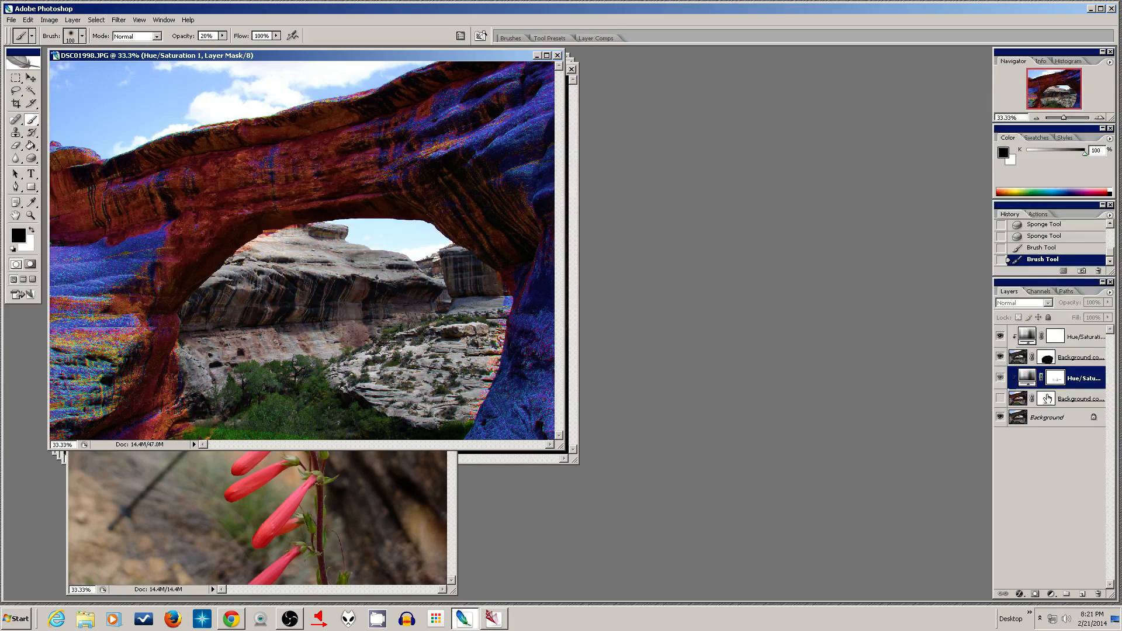
click(999, 399)
click(1000, 378)
click(999, 378)
click(999, 398)
click(1006, 402)
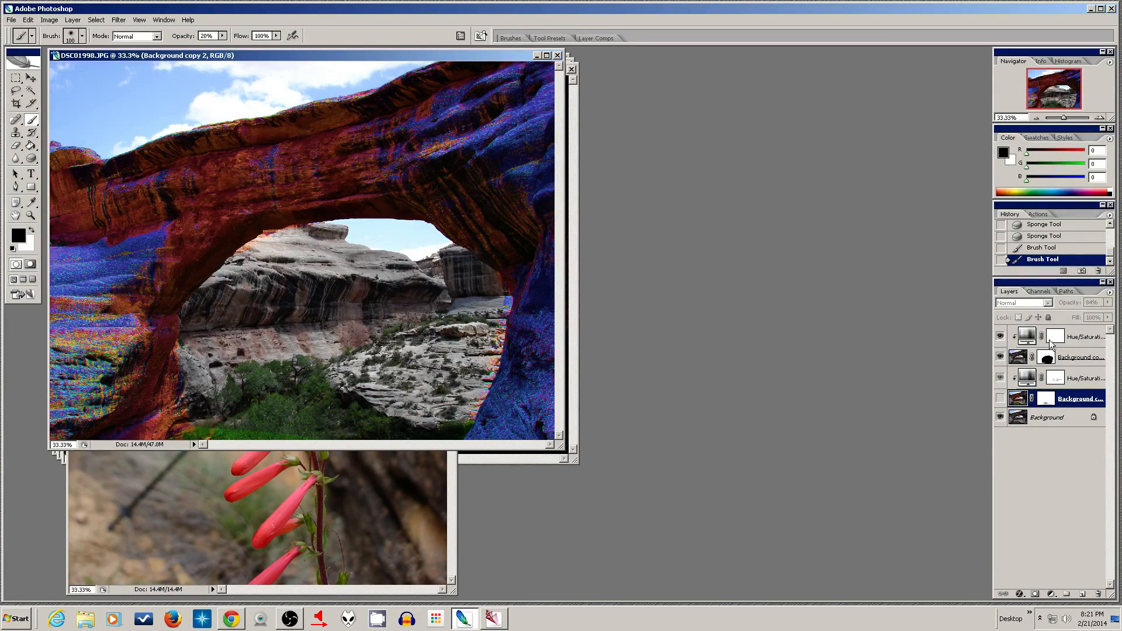
Step: Release and re-create the clipping mask of the top Hue/Saturation layer twice, and show Background copy 2 again
click(1076, 339)
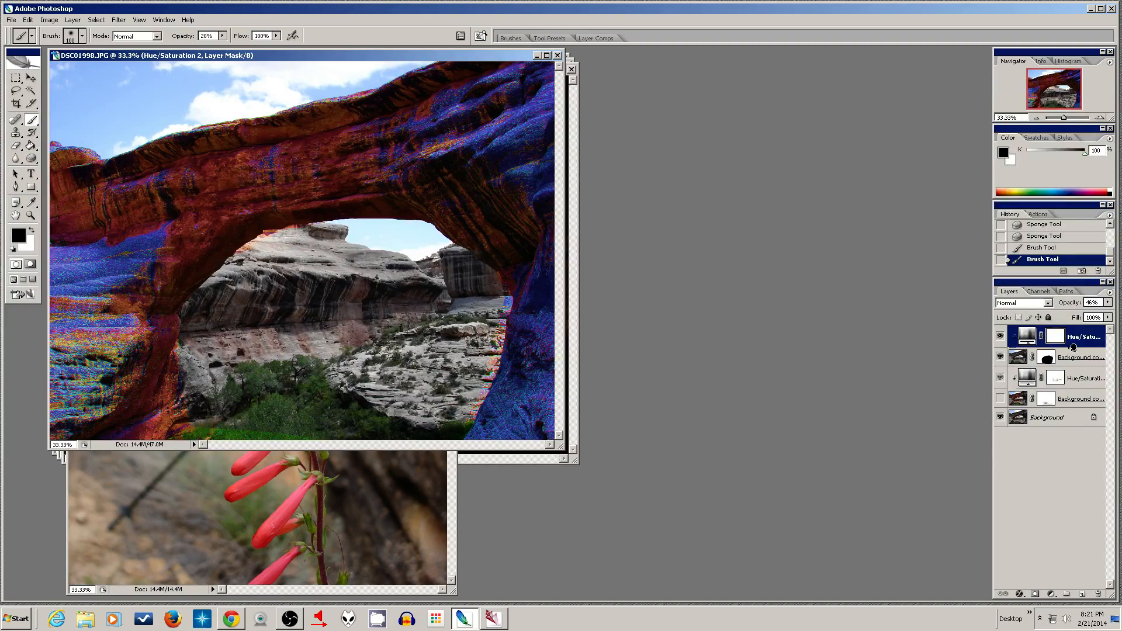
alt+click(1073, 347)
alt+click(1073, 348)
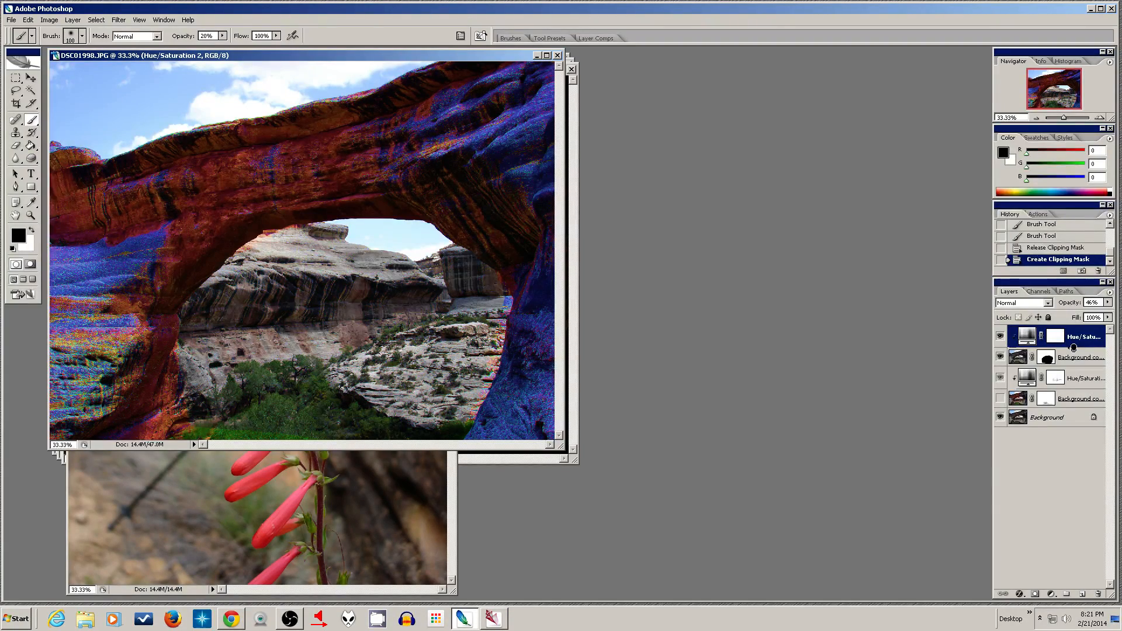
alt+click(1073, 348)
alt+click(1073, 347)
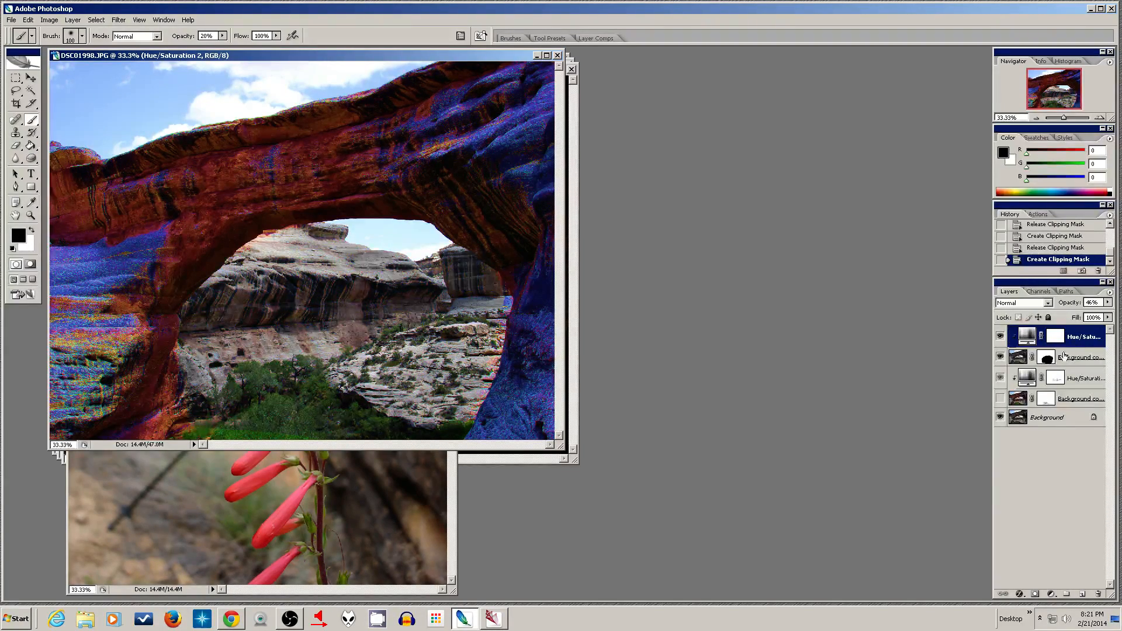
click(1000, 399)
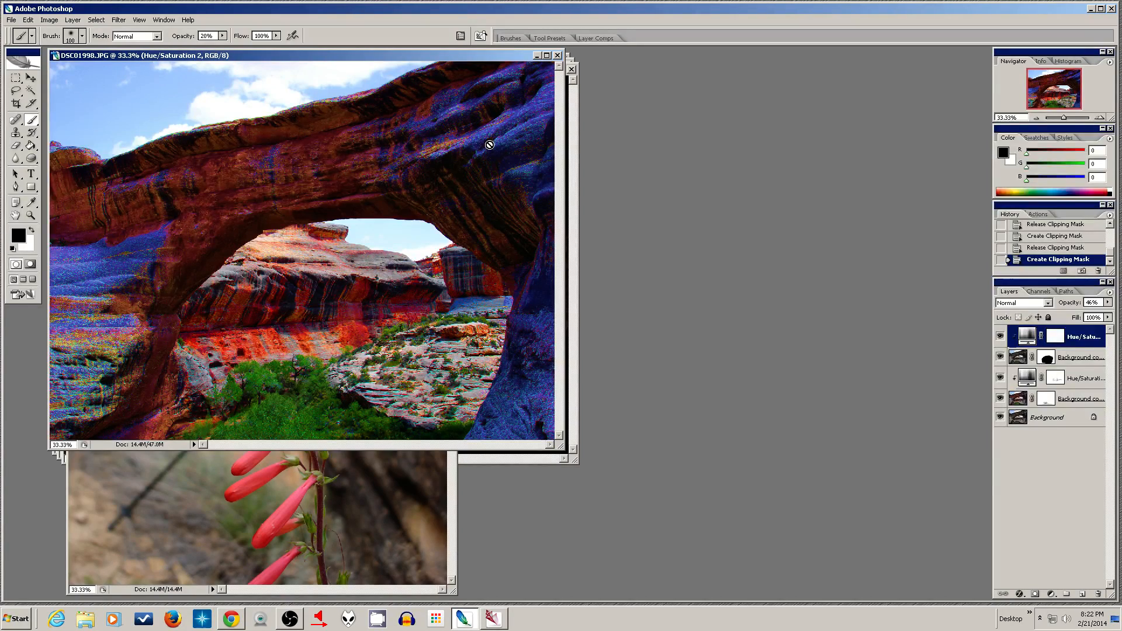
Step: Switch to the flower photo DSC02032.JPG and duplicate its Background layer
click(412, 488)
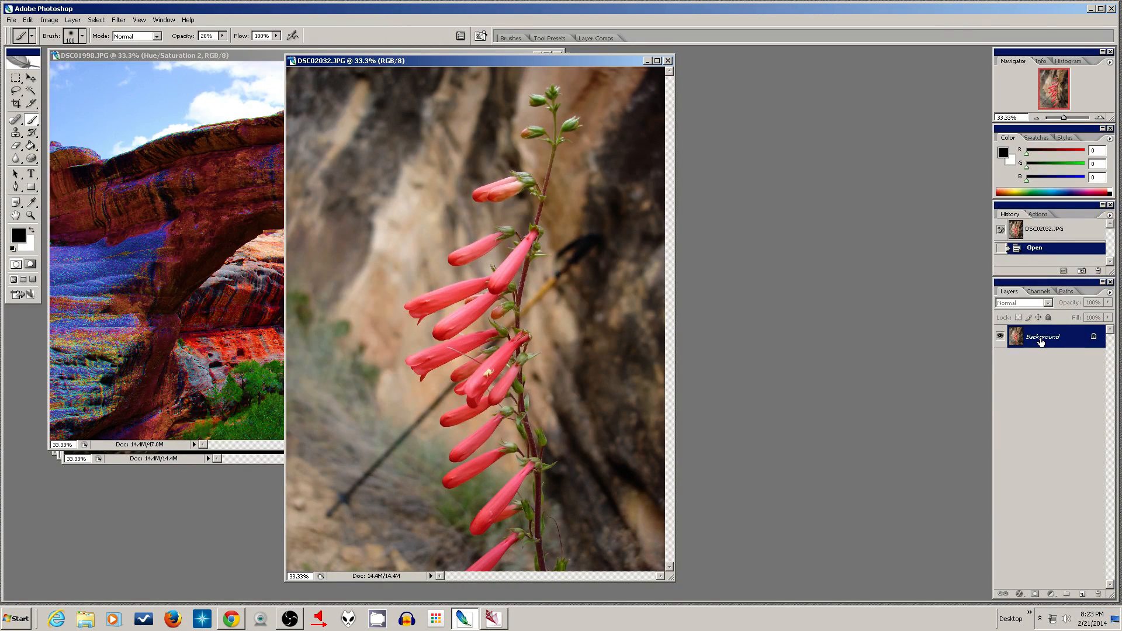
drag(1040, 342, 1082, 592)
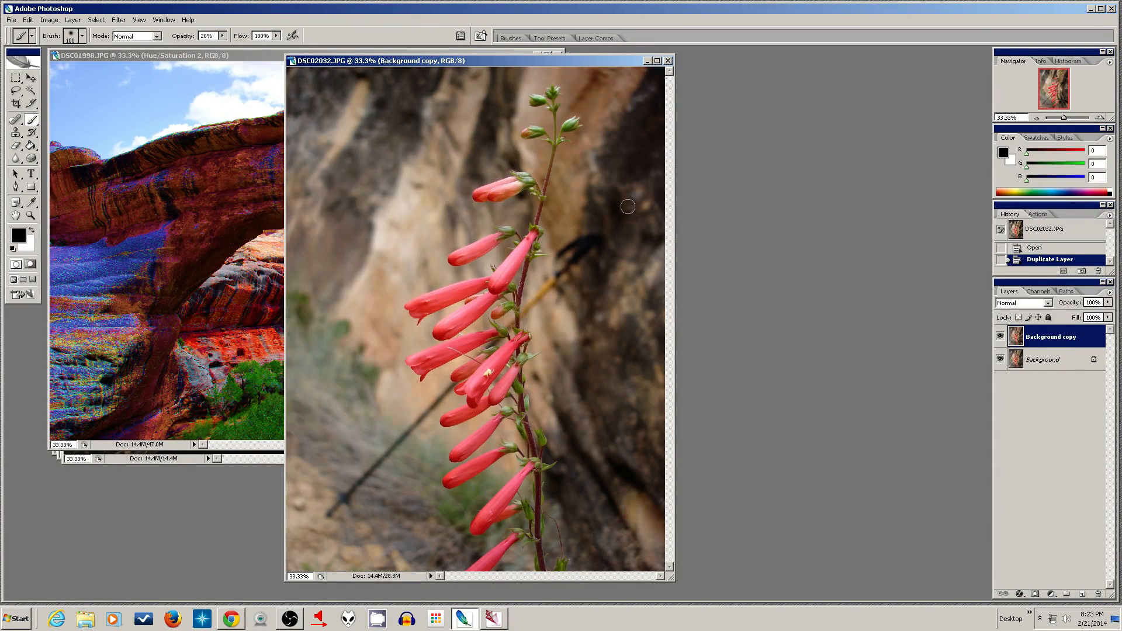
Step: Start an Unsharp Mask on the Background copy layer and try an amount of 77% with a radius of about 25 pixels
click(119, 20)
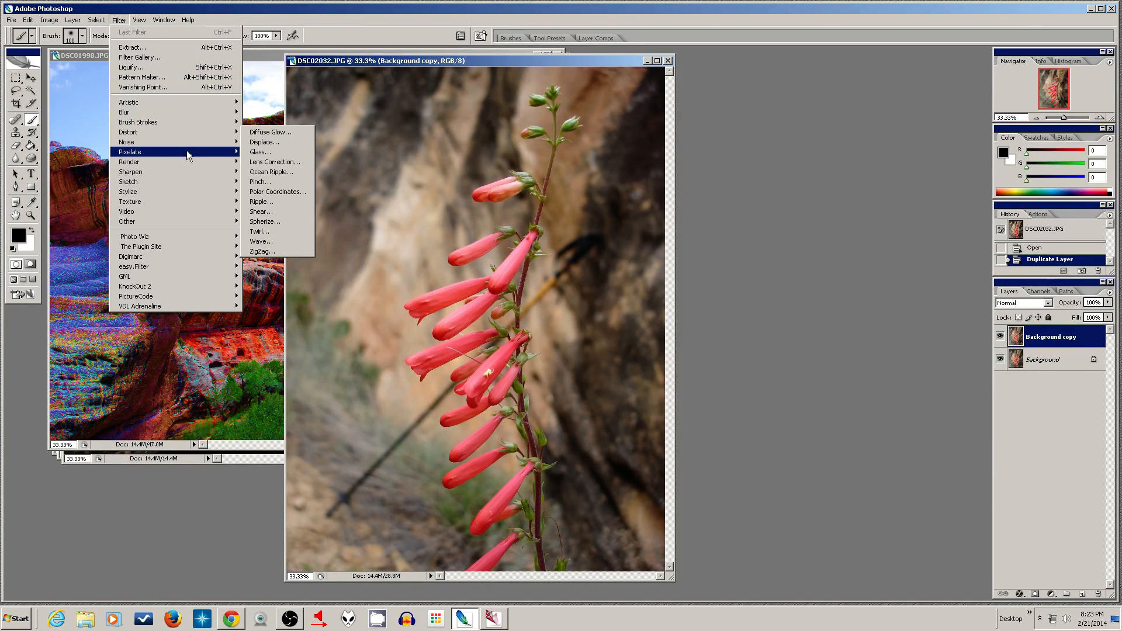
mouse_move(232, 175)
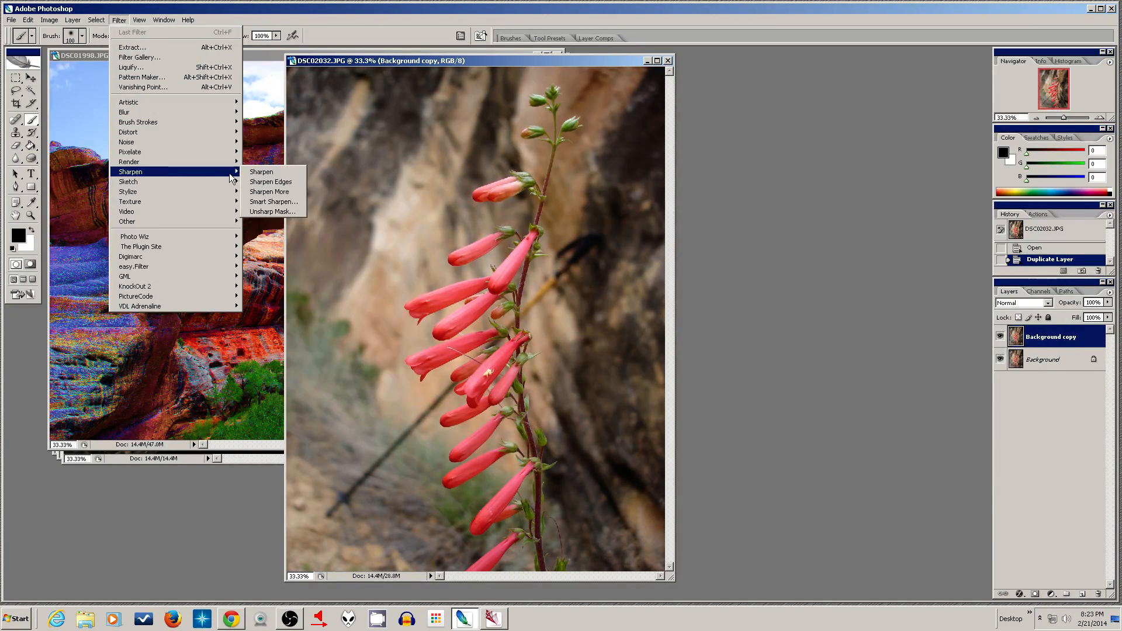
click(264, 211)
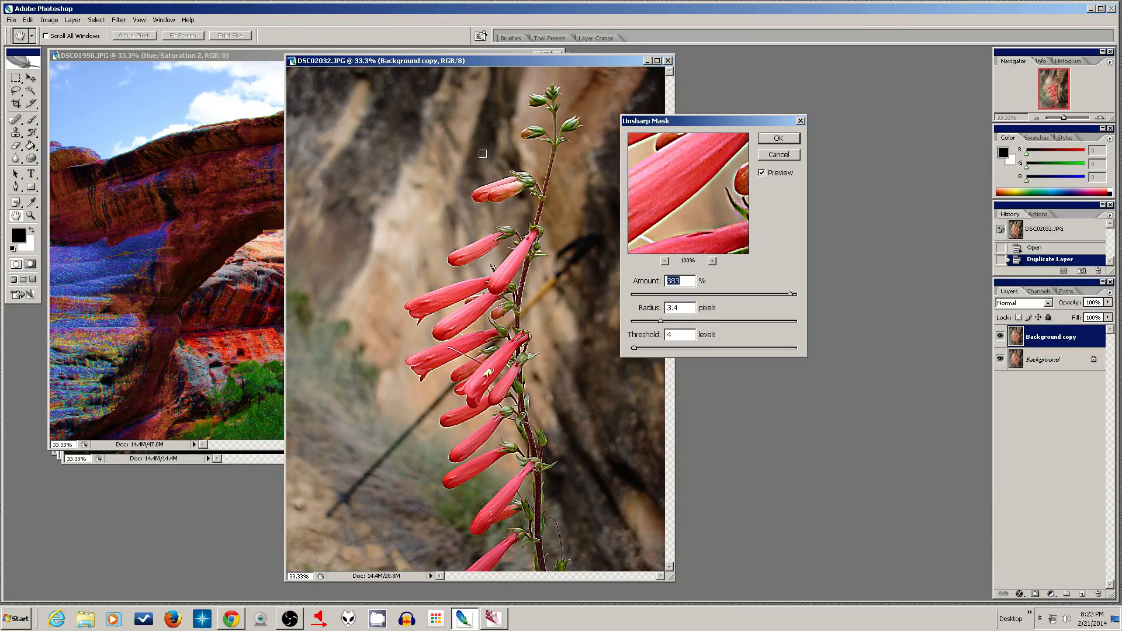
drag(746, 121, 808, 95)
click(735, 268)
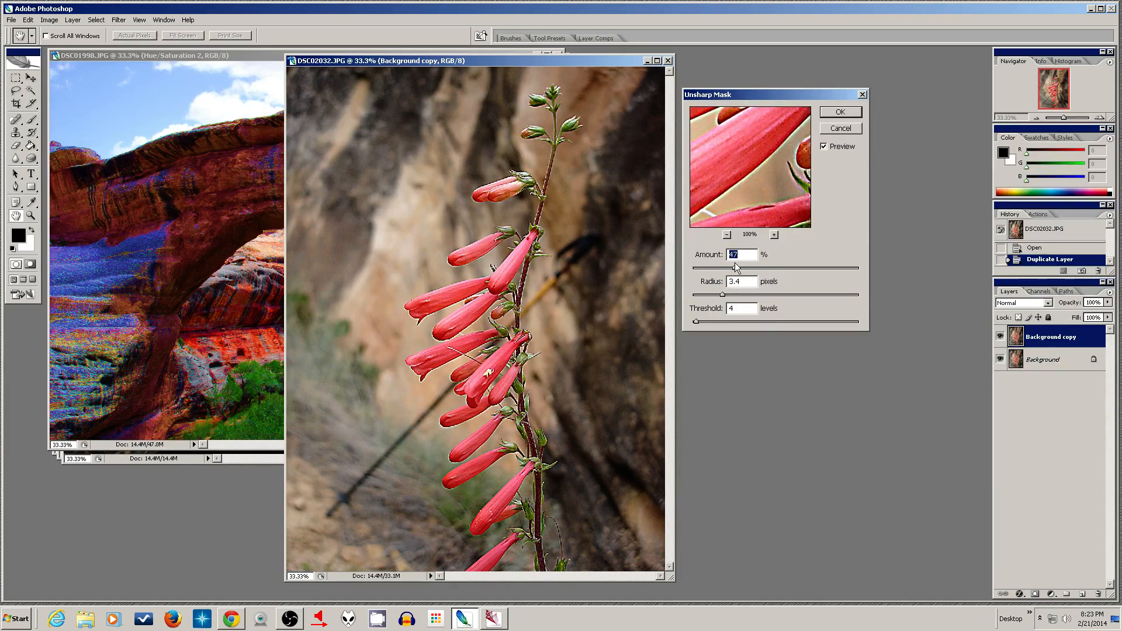
drag(752, 266, 857, 270)
drag(857, 268, 841, 269)
drag(841, 270, 774, 298)
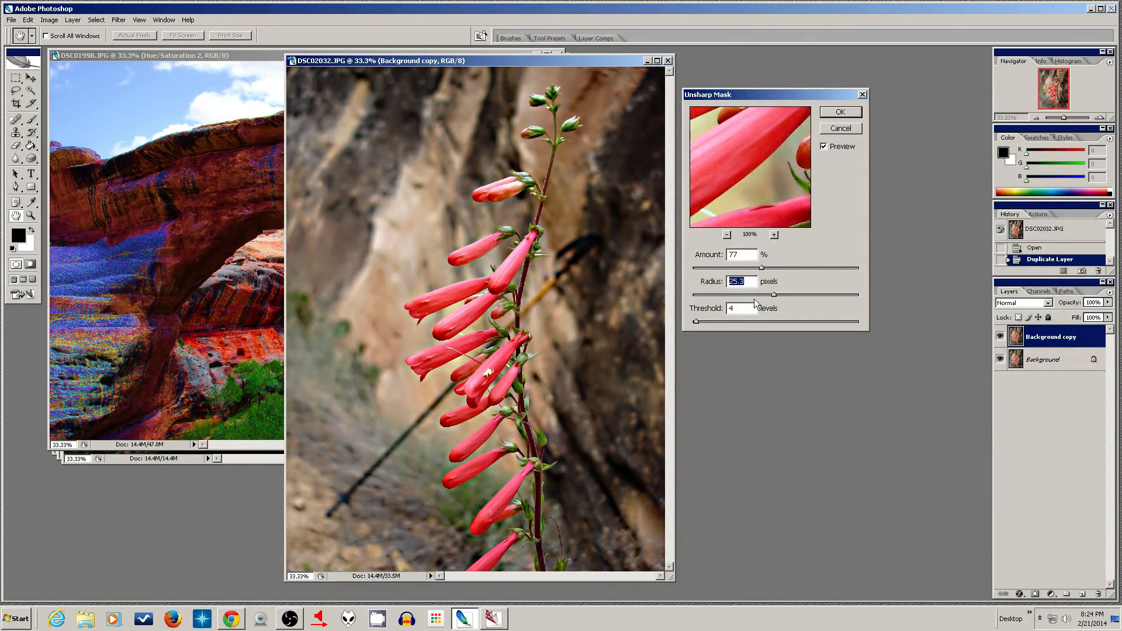
Step: Set the Unsharp Mask radius to 2.0 pixels and the amount to 325%
drag(773, 294, 710, 294)
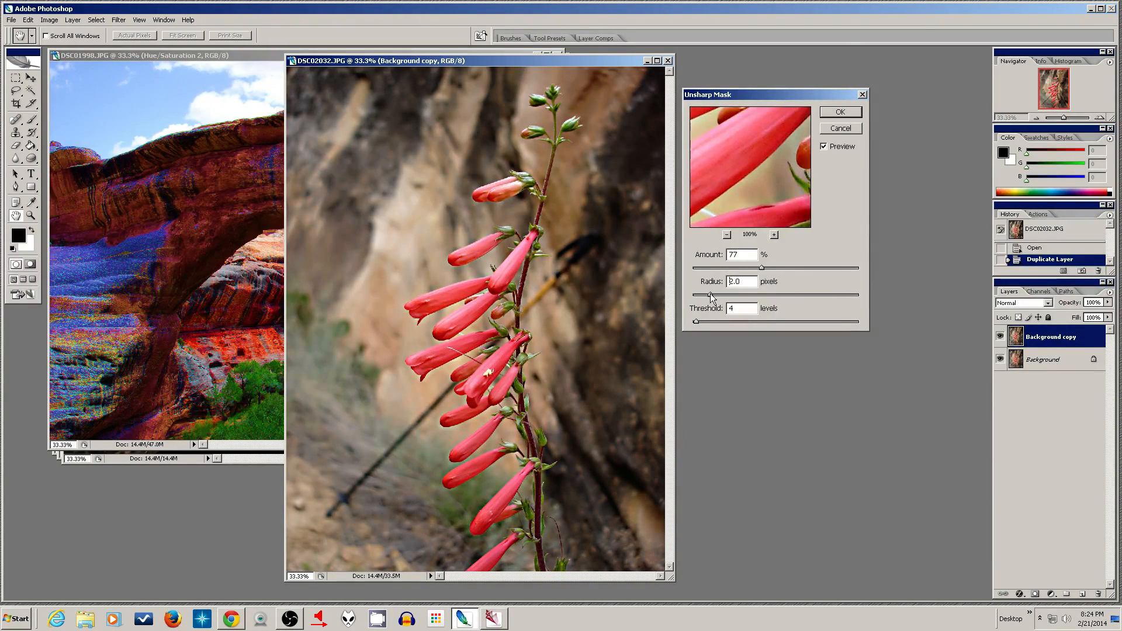
click(765, 269)
drag(764, 270, 848, 269)
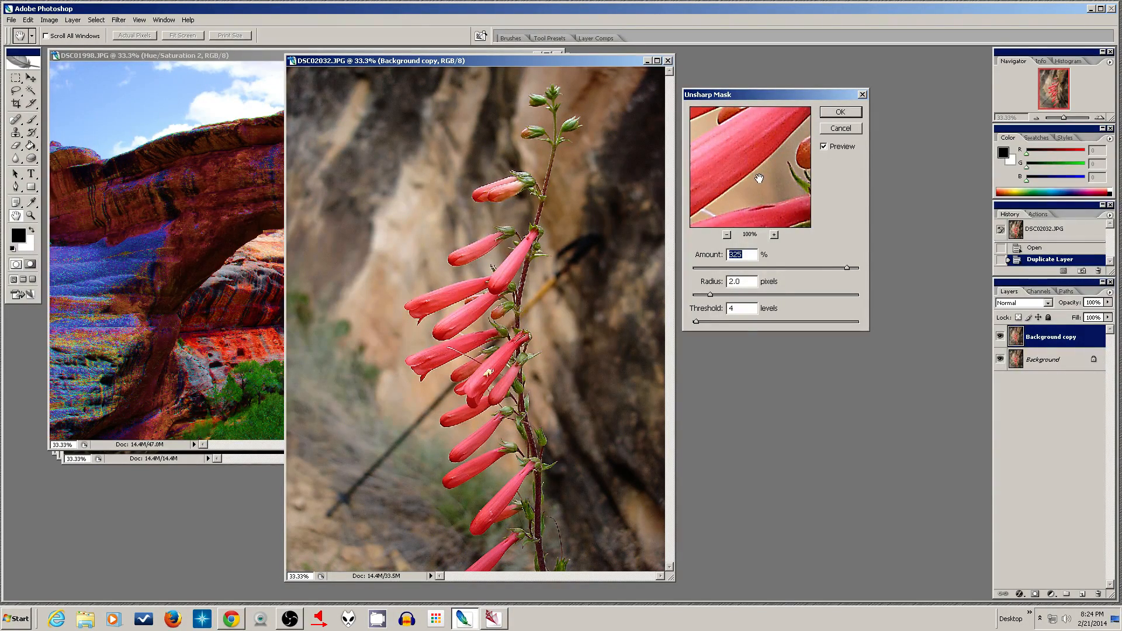
Step: Try to launch the zoomit program and check the hidden notification icons for it
click(5, 619)
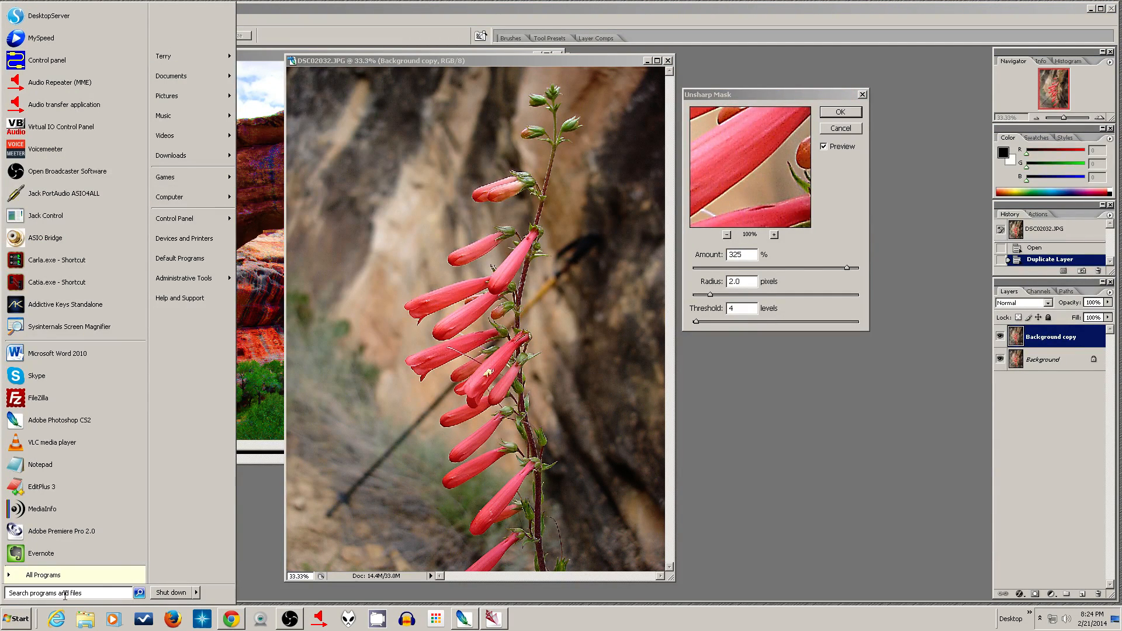
text(s)
key(BackSpace)
text(zoomit)
key(Return)
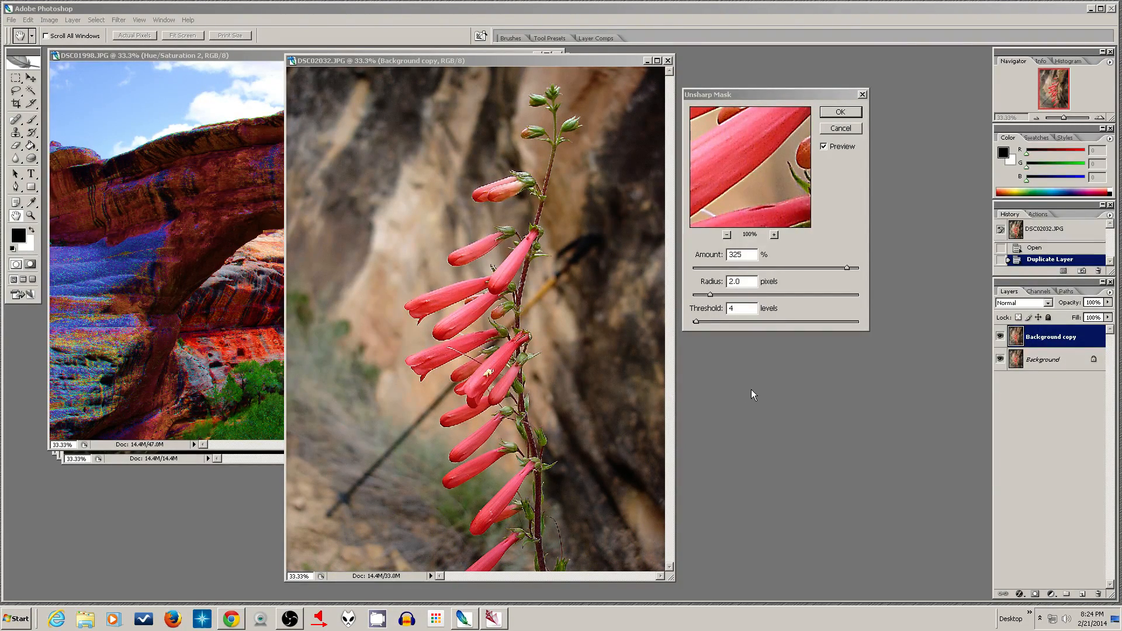
click(784, 371)
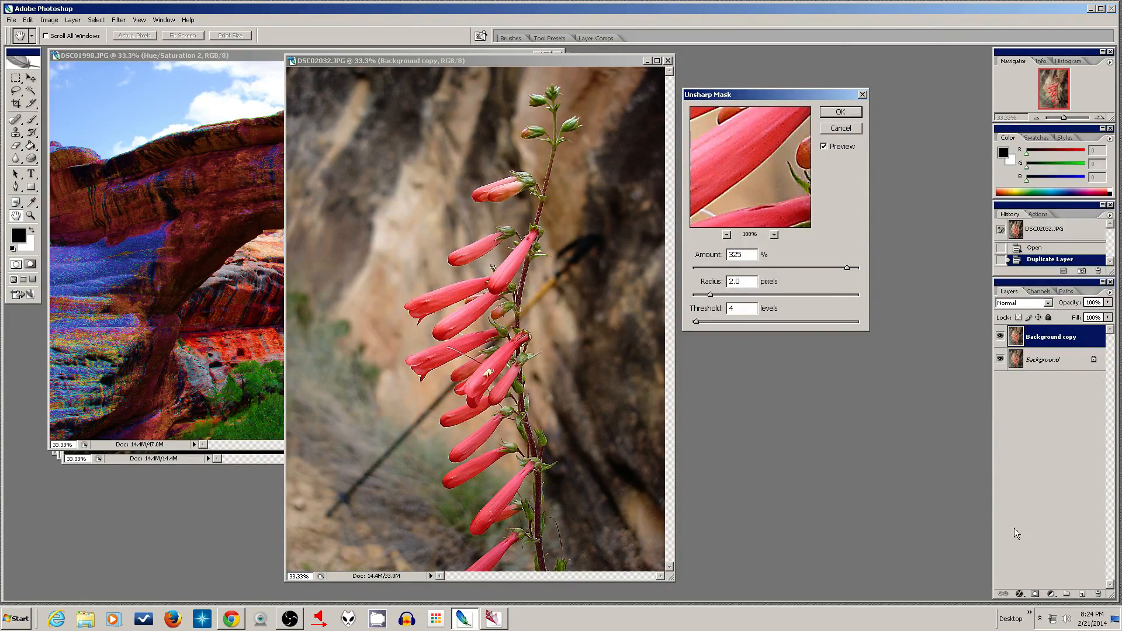
click(1039, 618)
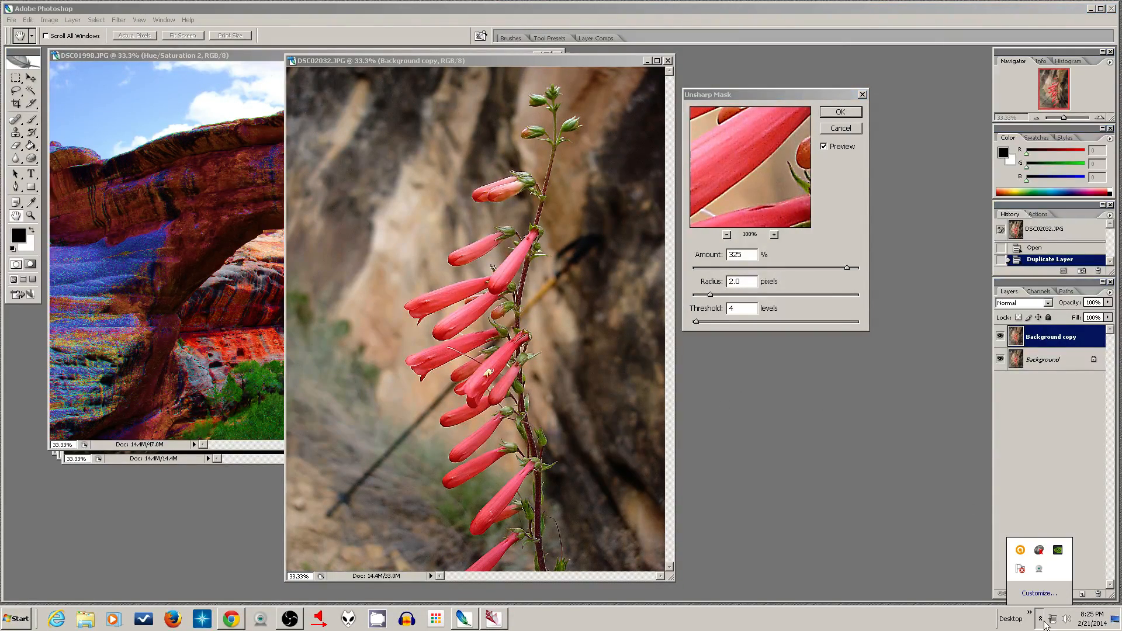
click(907, 511)
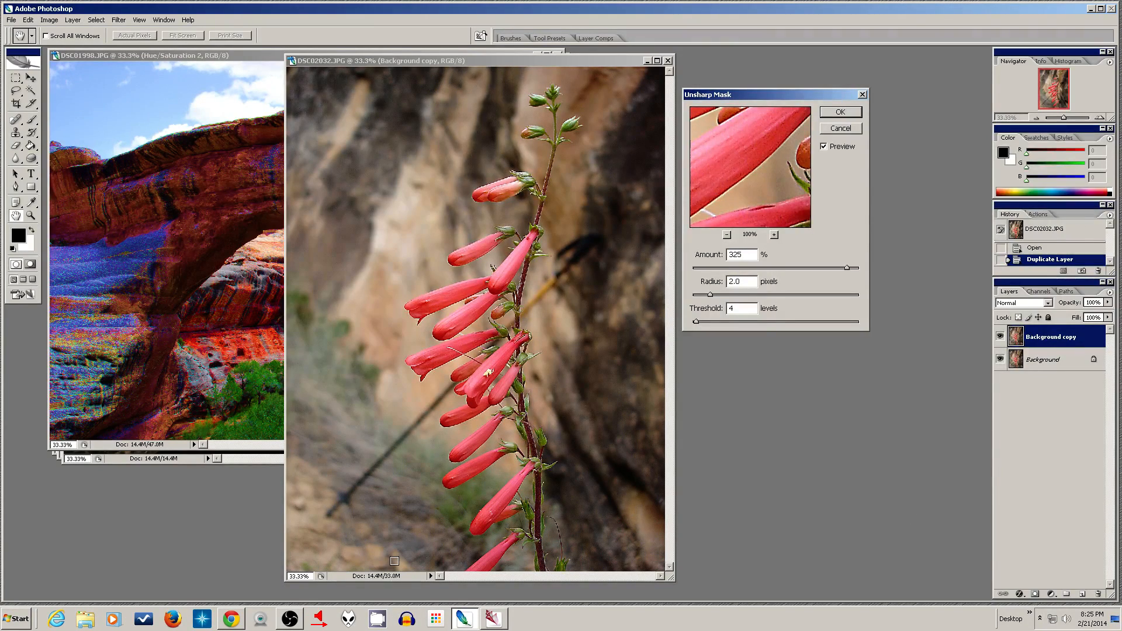
Step: Search the installed programs for zoomit again, shorten and clear the search term, and return to the flower photo
click(8, 621)
text(zoomit)
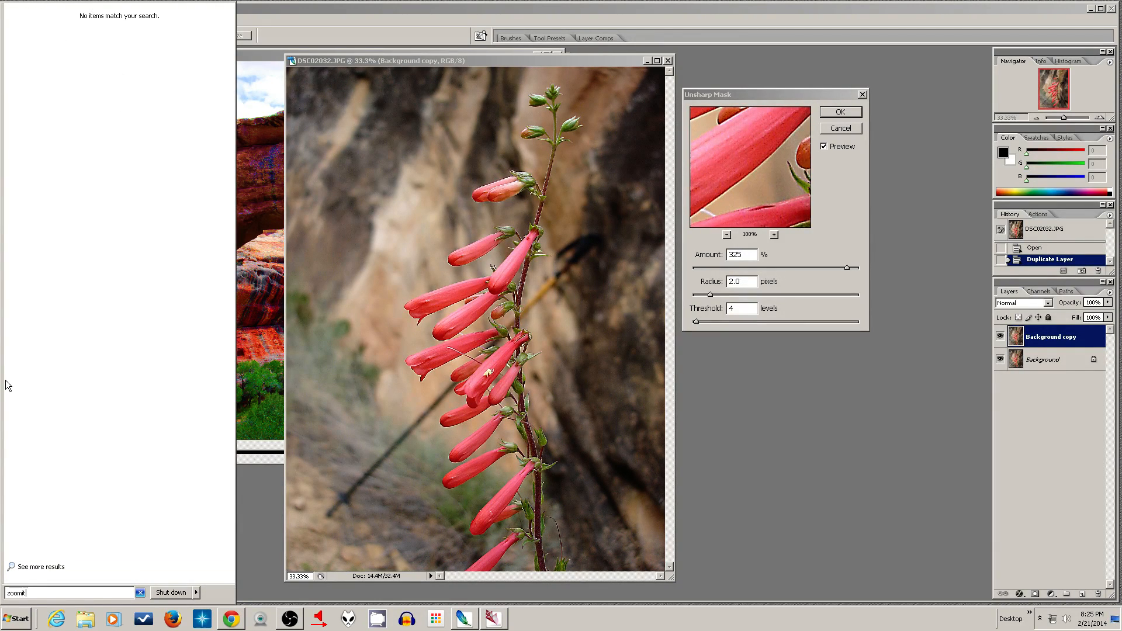
key(BackSpace)
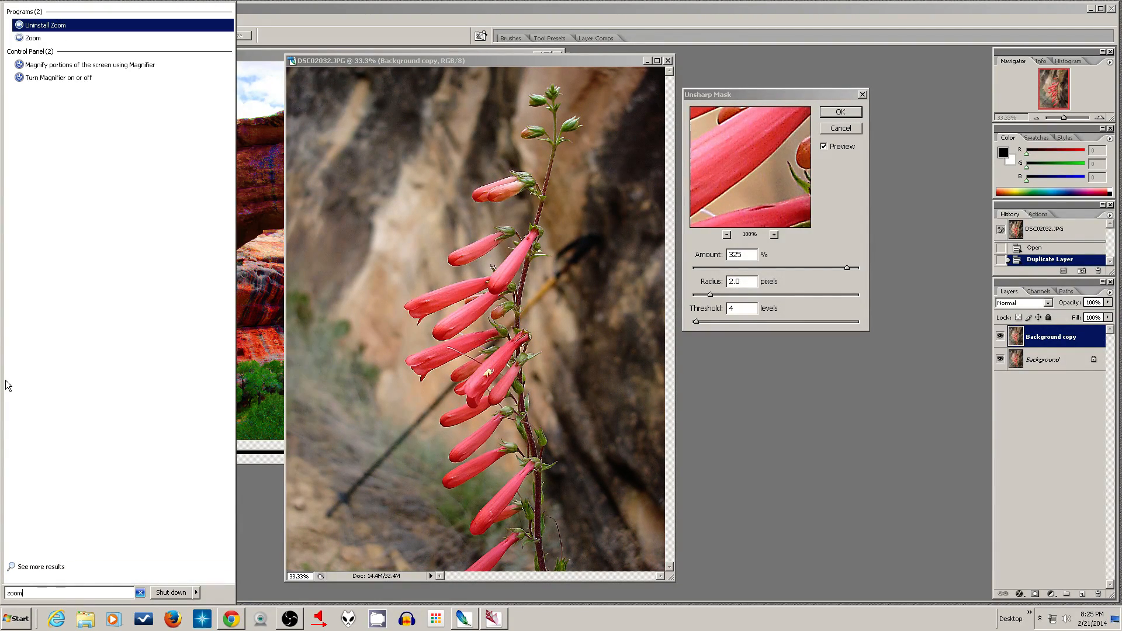
key(BackSpace)
key(BackSpace)
key(BackSpace)
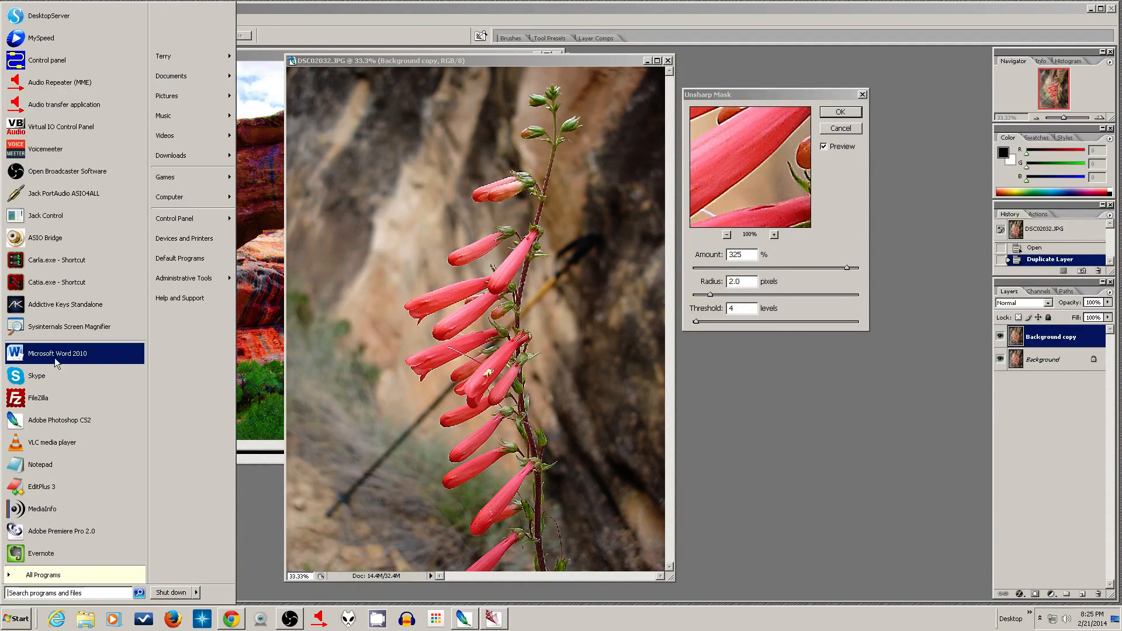
click(567, 317)
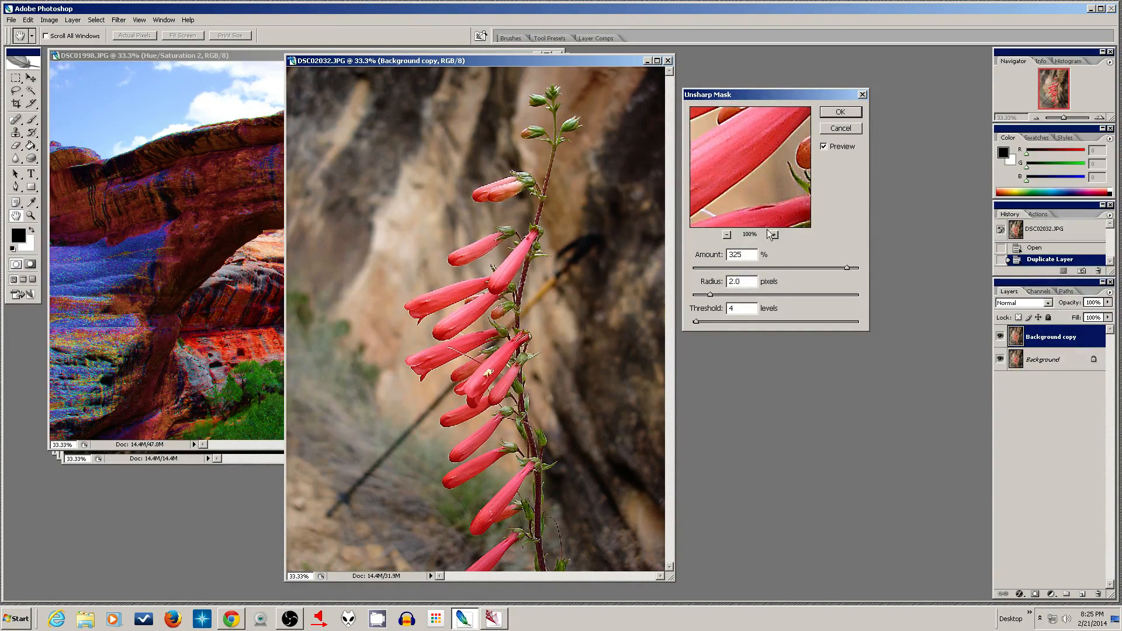
Step: Raise the Unsharp Mask amount to 500% and apply the filter to the Background copy layer
drag(849, 270, 862, 269)
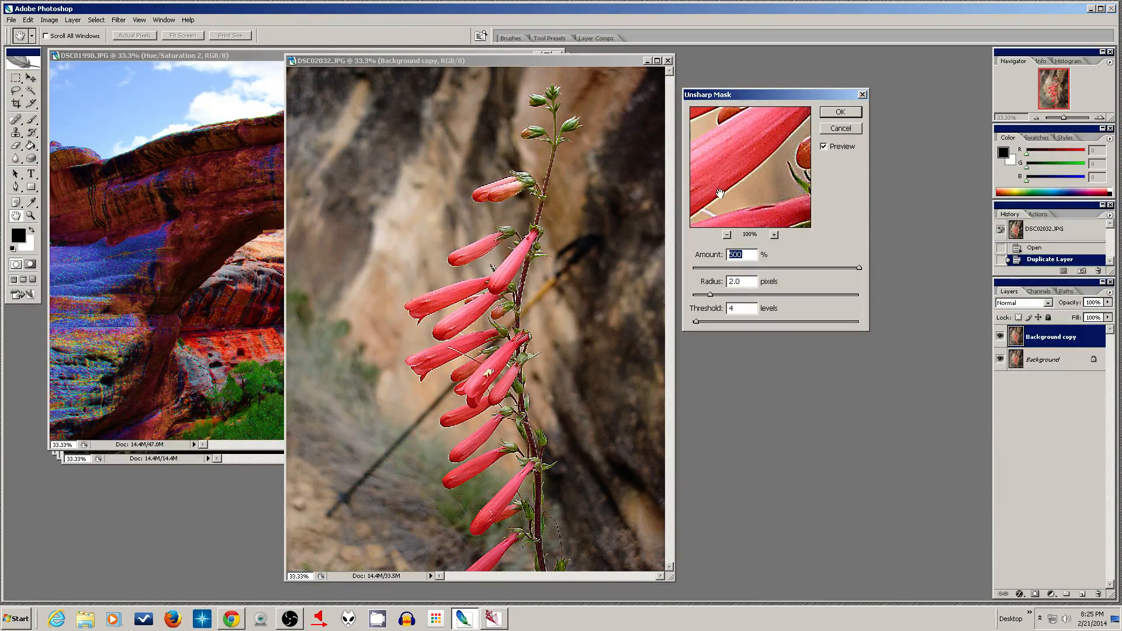
click(854, 114)
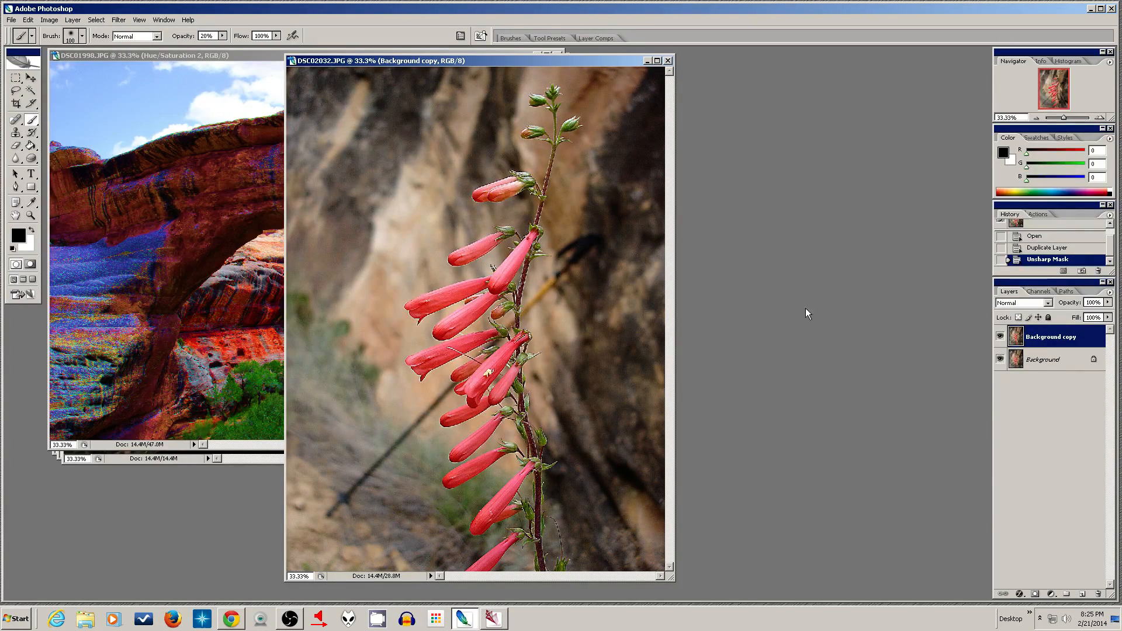
Step: Examine the light and dark sharpening halos along the flower petal edges at several magnifications up to 1600%
click(30, 215)
drag(417, 246, 518, 317)
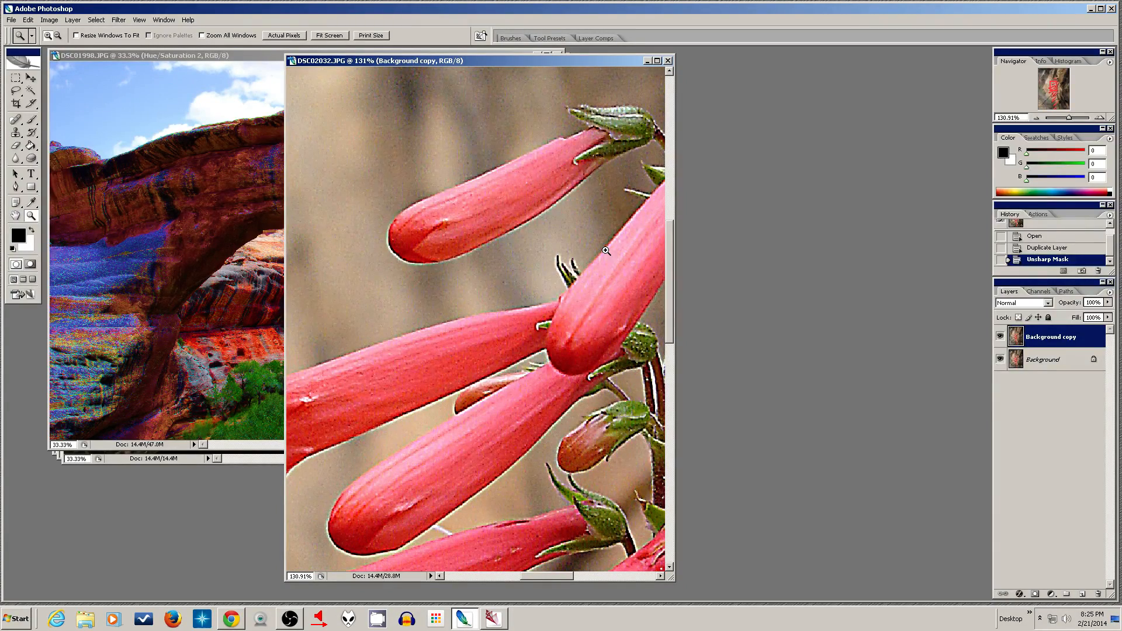
drag(584, 242, 619, 210)
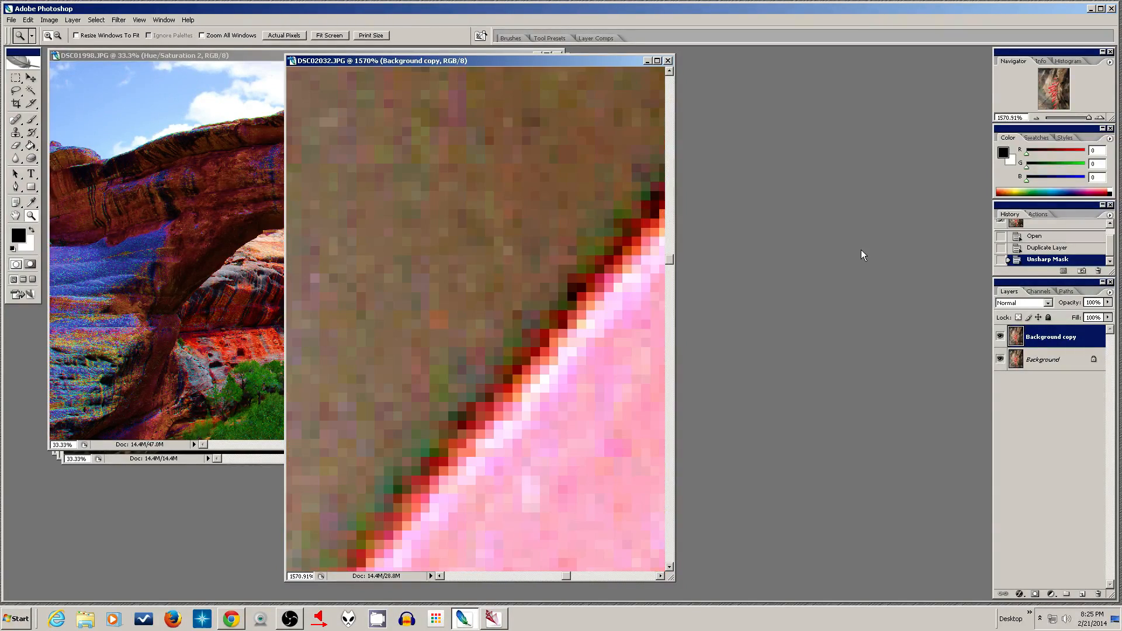
click(500, 270)
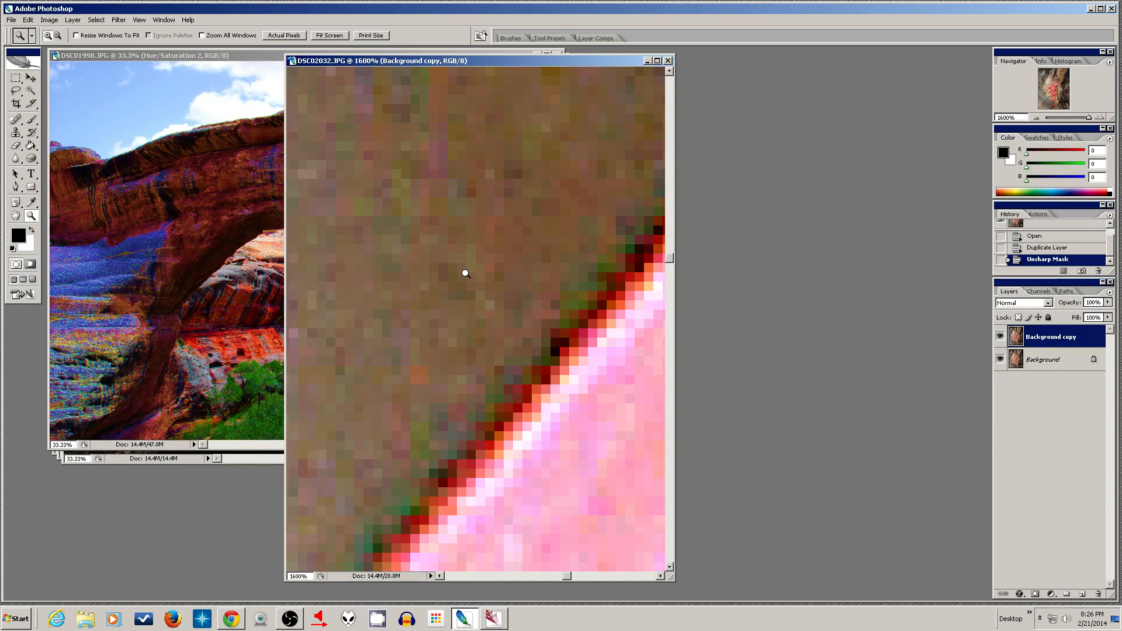
alt+click(465, 272)
alt+click(465, 273)
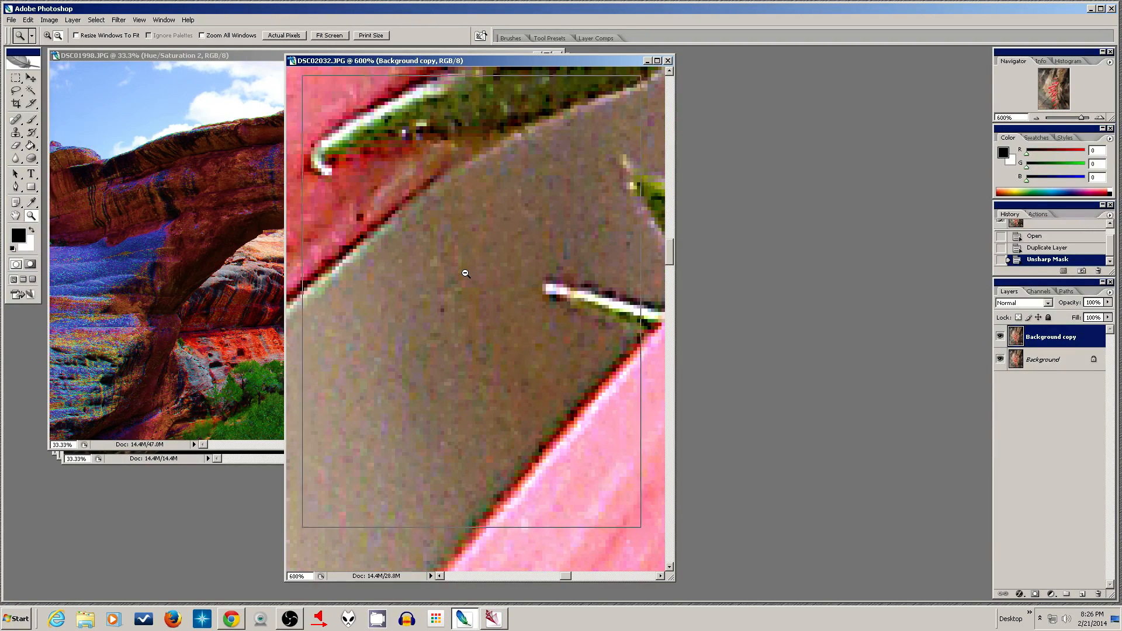
alt+click(465, 273)
alt+click(465, 273)
alt+click(465, 273)
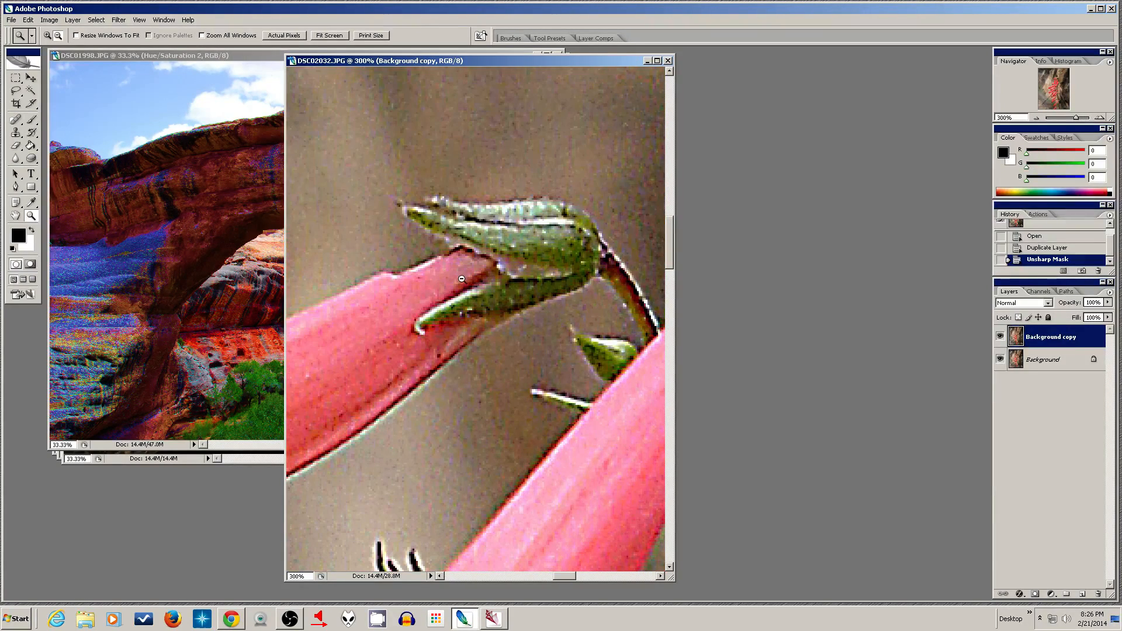
alt+click(411, 373)
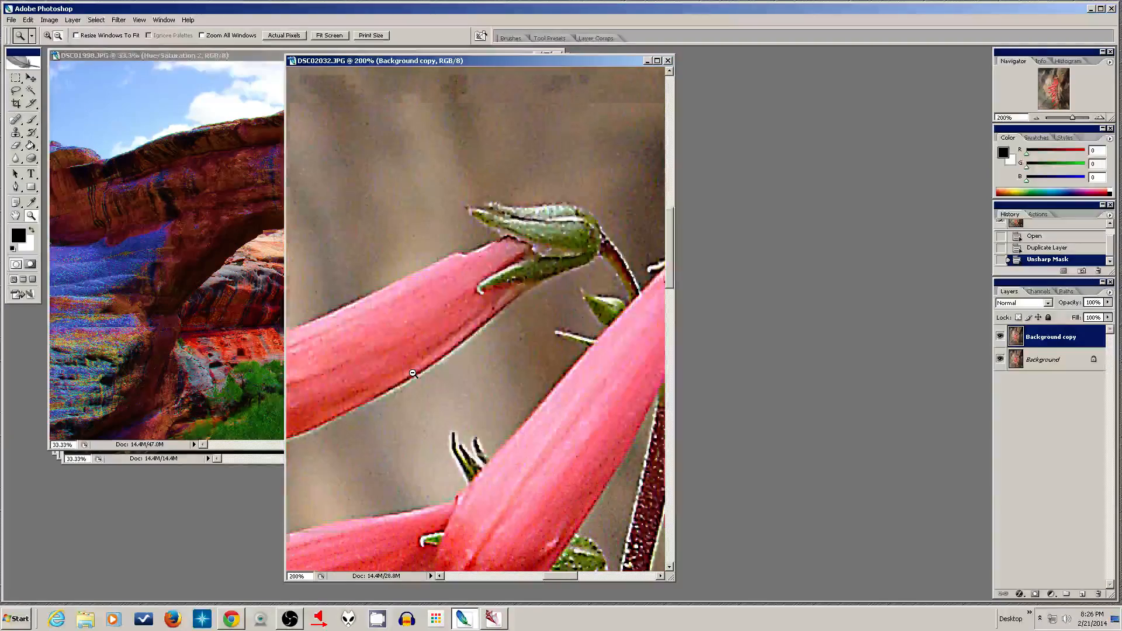
click(379, 414)
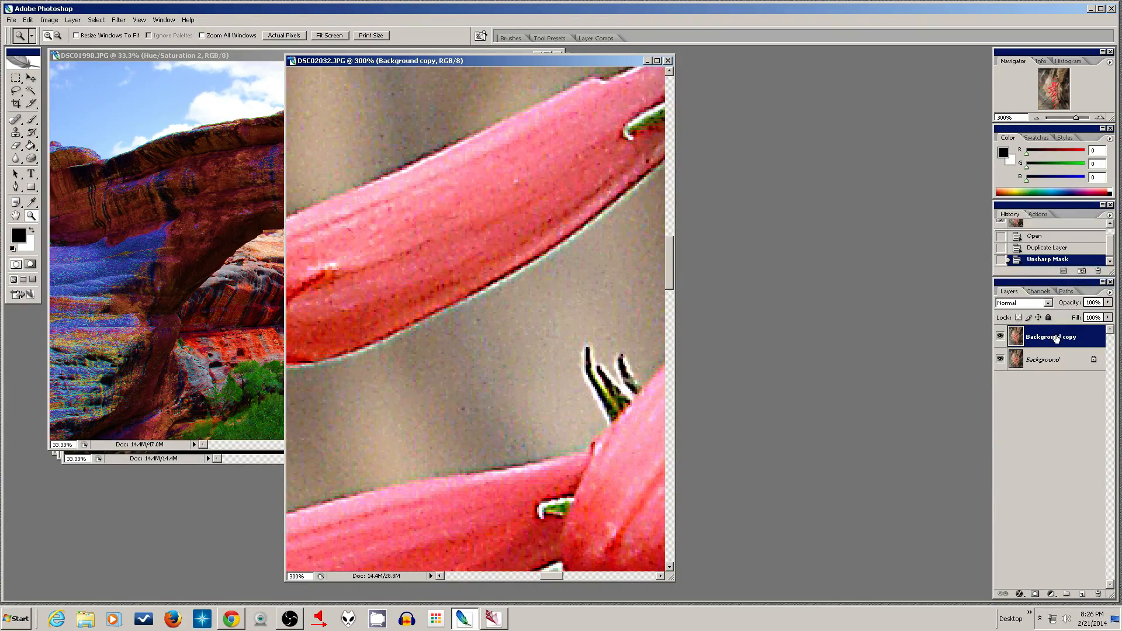
Step: Compare the Darken and Normal blend modes on the sharpened Background copy layer, ending on Darken
click(1049, 303)
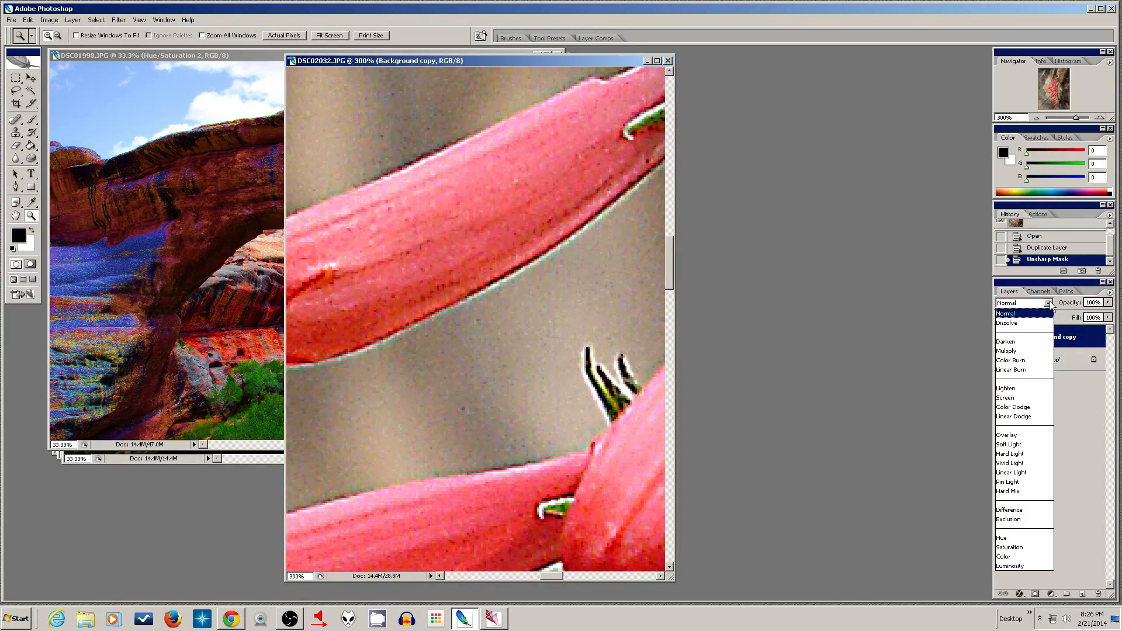
click(1016, 344)
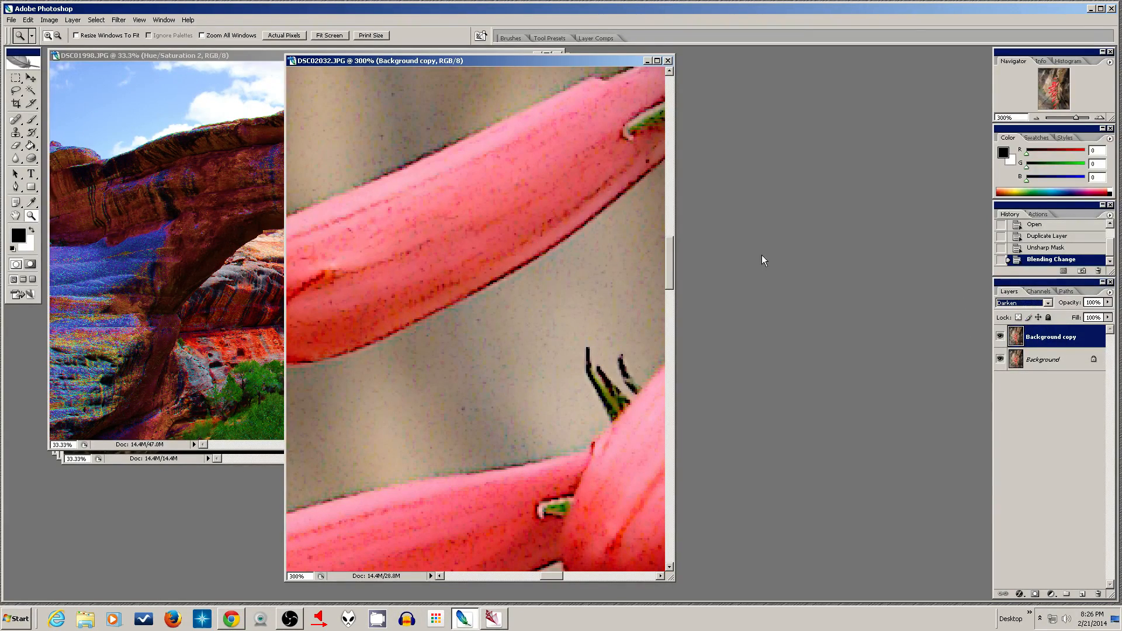
click(1020, 307)
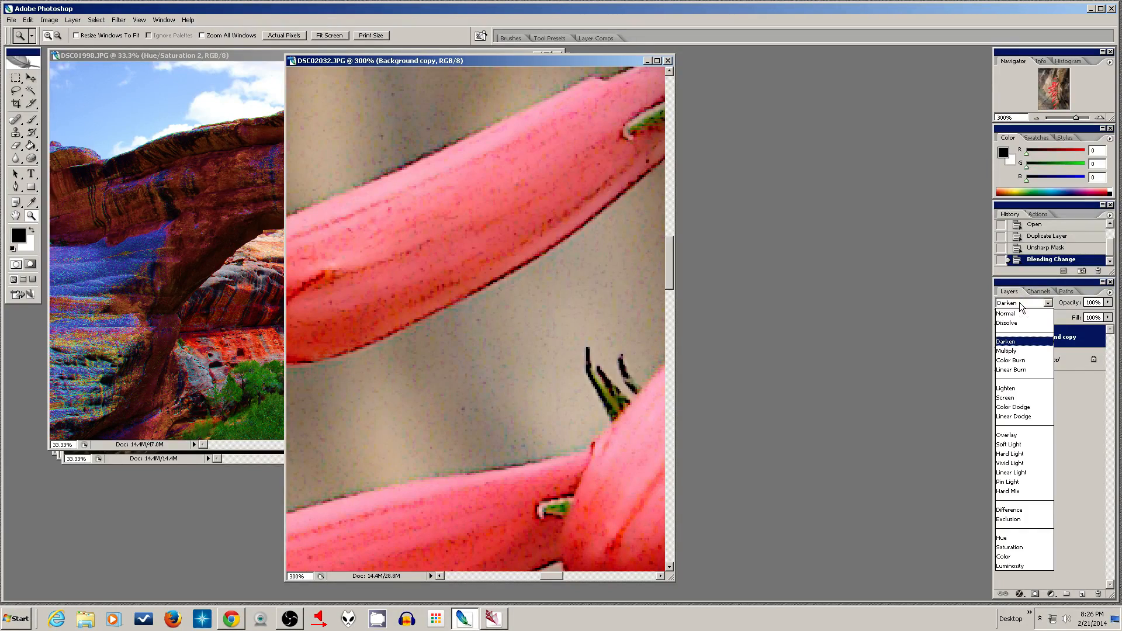
click(1017, 314)
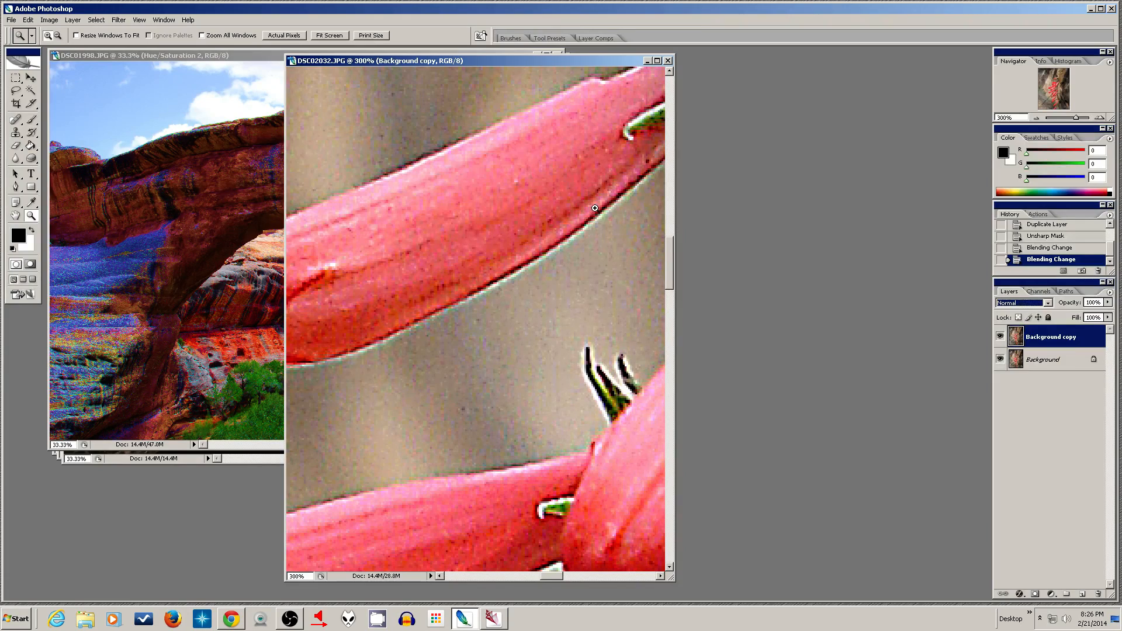
click(1013, 303)
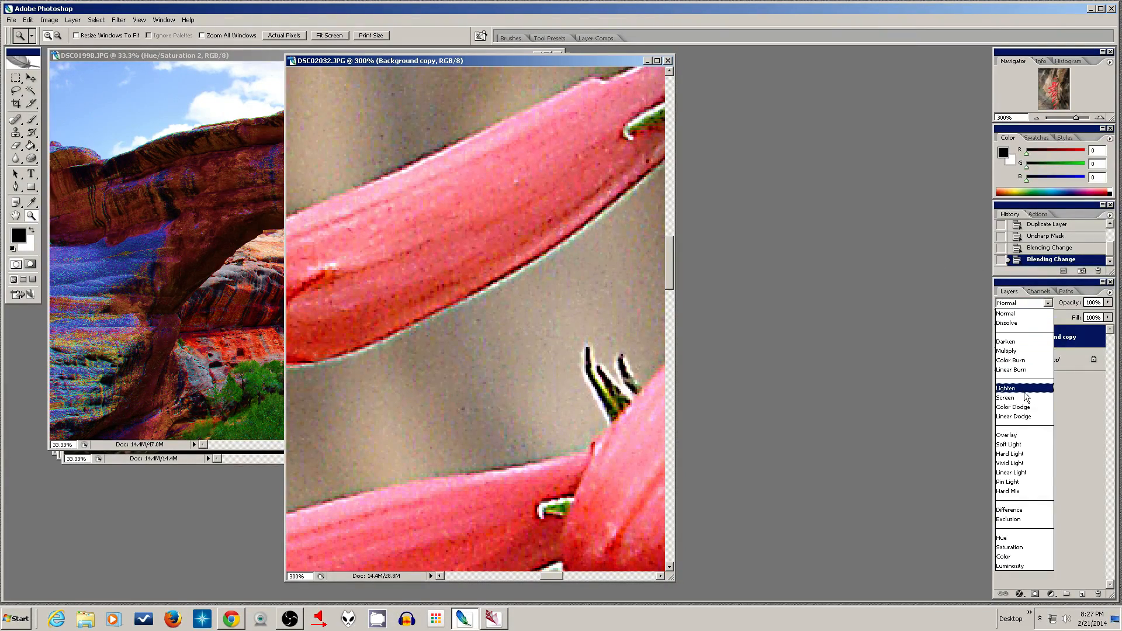
click(1021, 343)
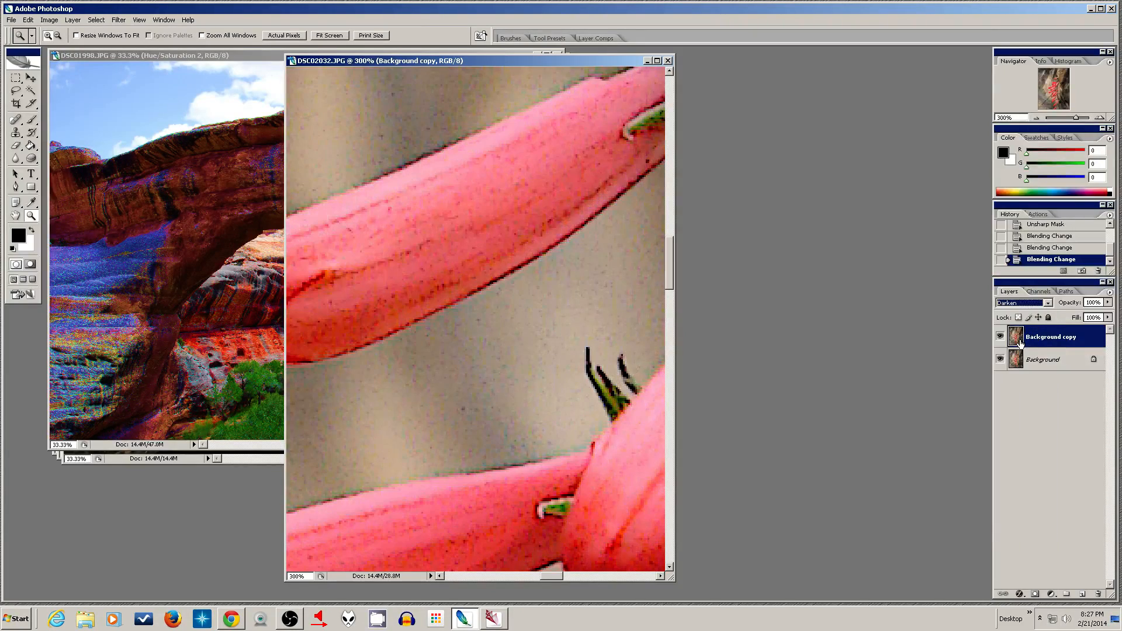
Step: Set the sharpened Background copy layer's blend mode to Lighten and duplicate the layer
click(1030, 306)
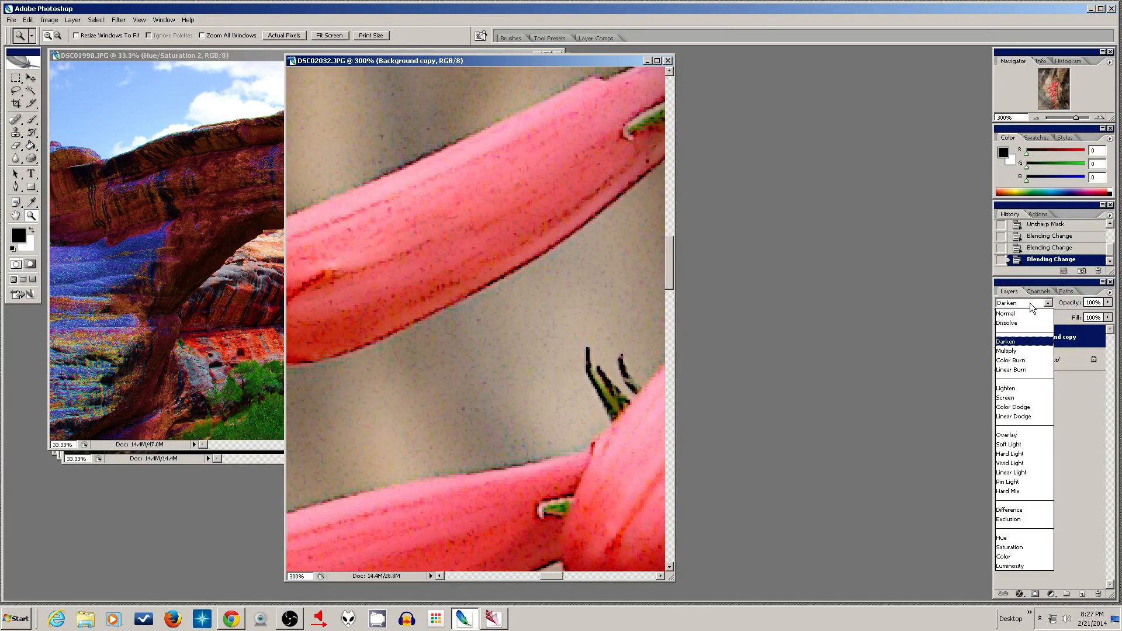
click(1017, 389)
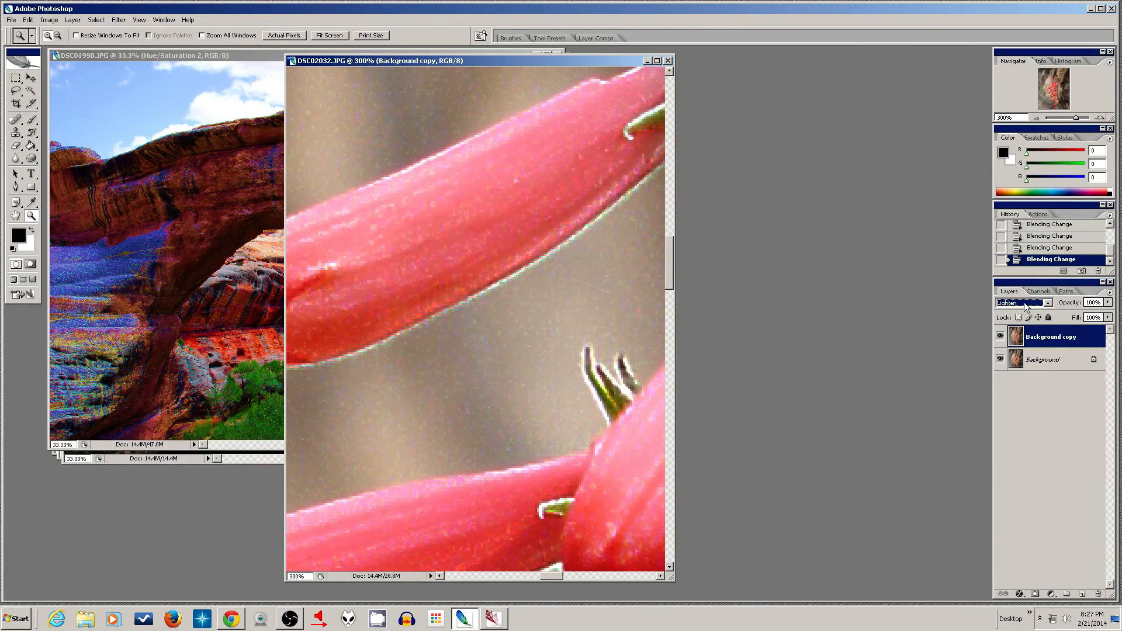
drag(1046, 337, 1083, 594)
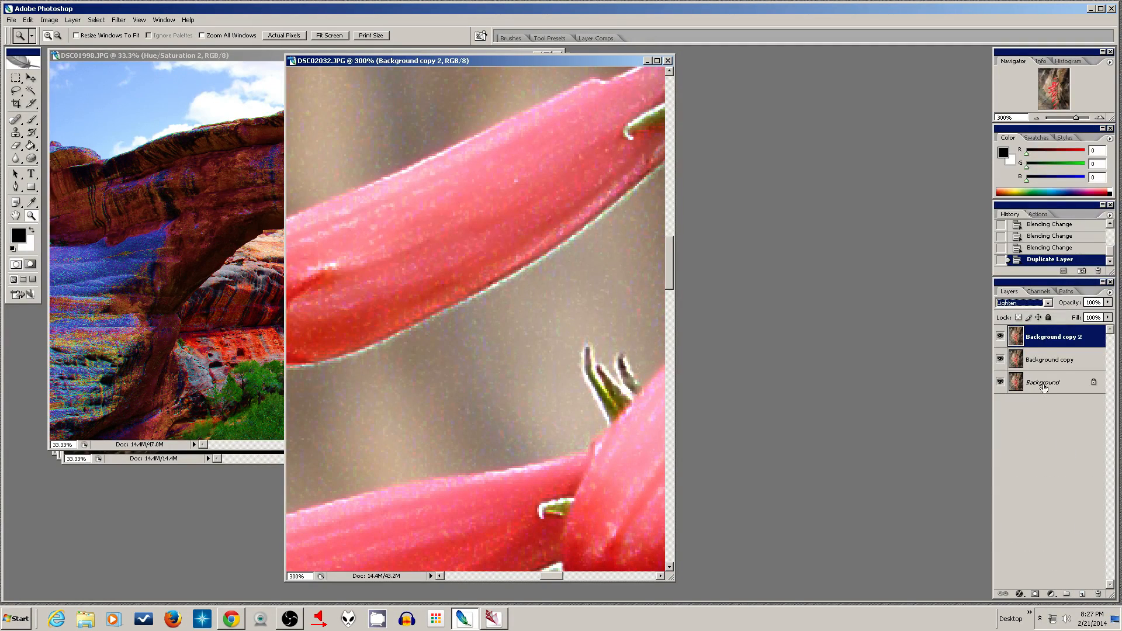
Step: Set the Background copy 2 layer's blend mode to Darken and compare the image with that layer hidden and shown
click(1037, 303)
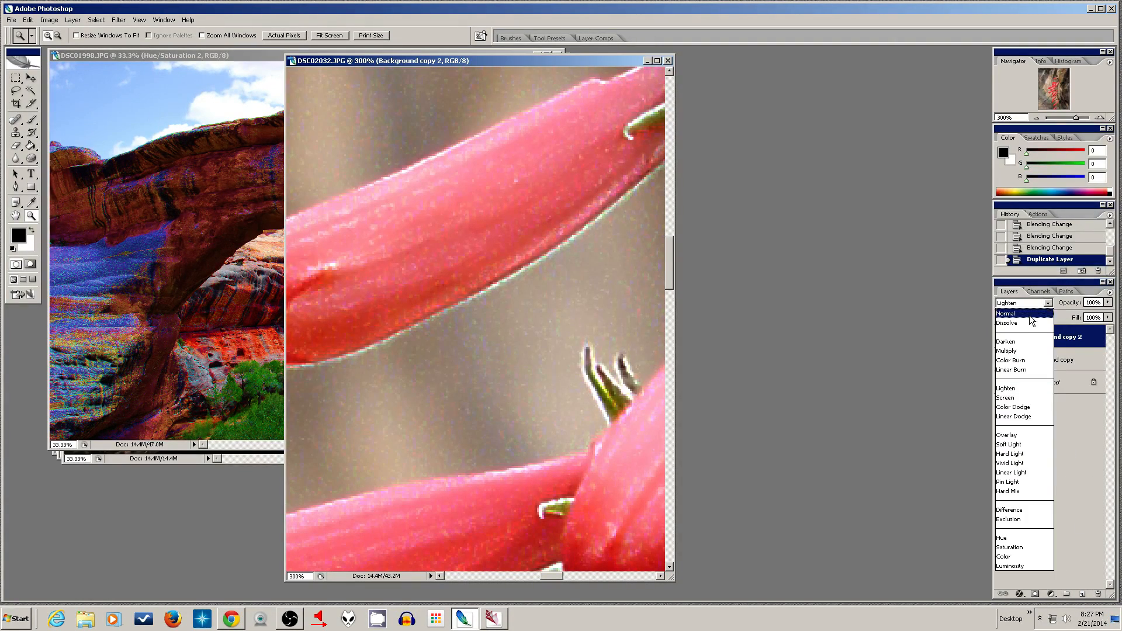
click(1022, 341)
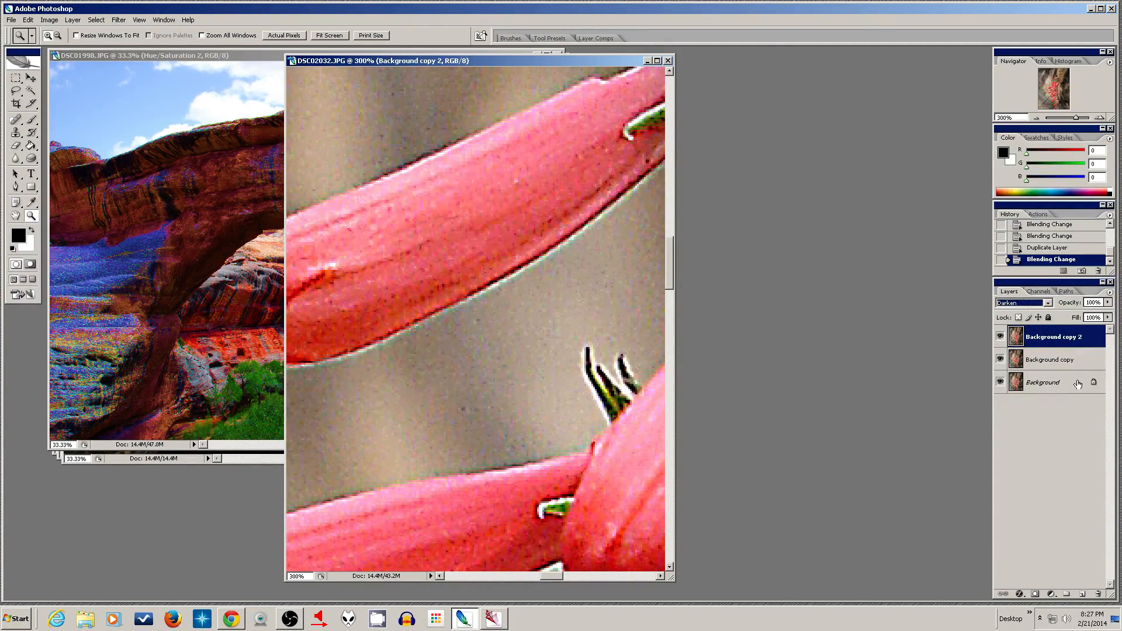
click(1061, 368)
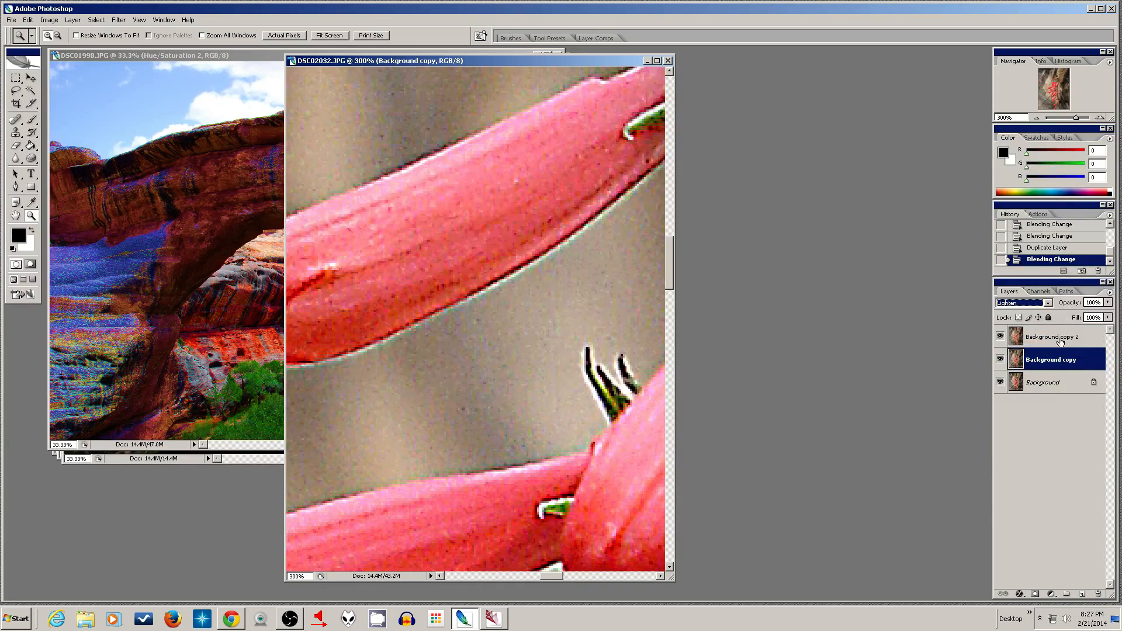
click(1000, 337)
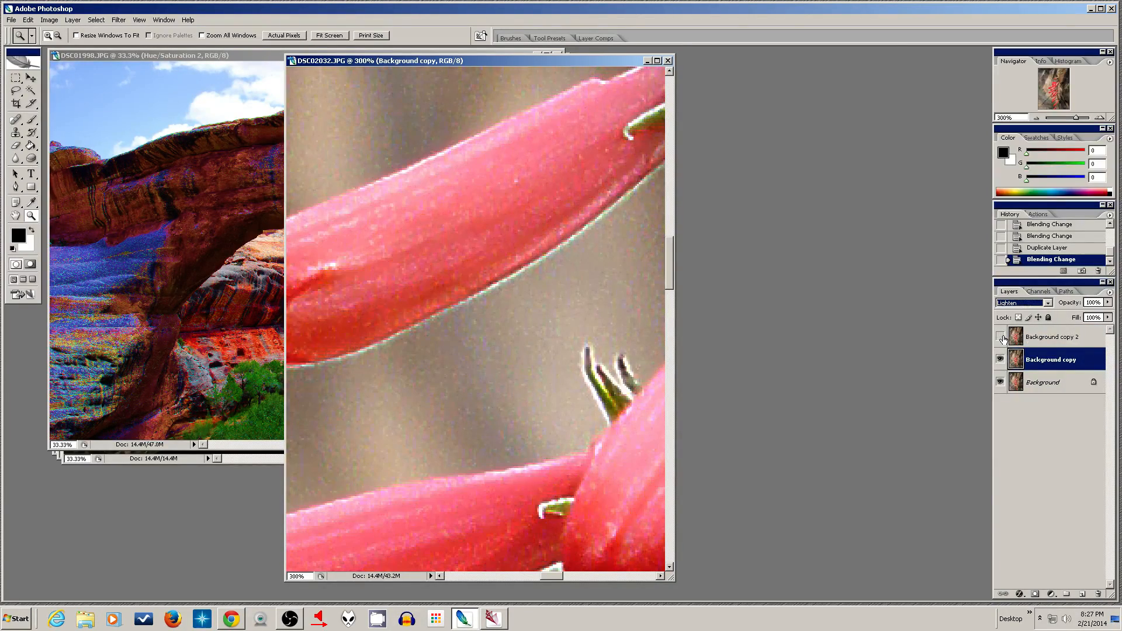
click(1000, 337)
Step: Rename the Background copy 2 layer as Darken Sharp and the Background copy layer as Lighten Sharp
click(1054, 339)
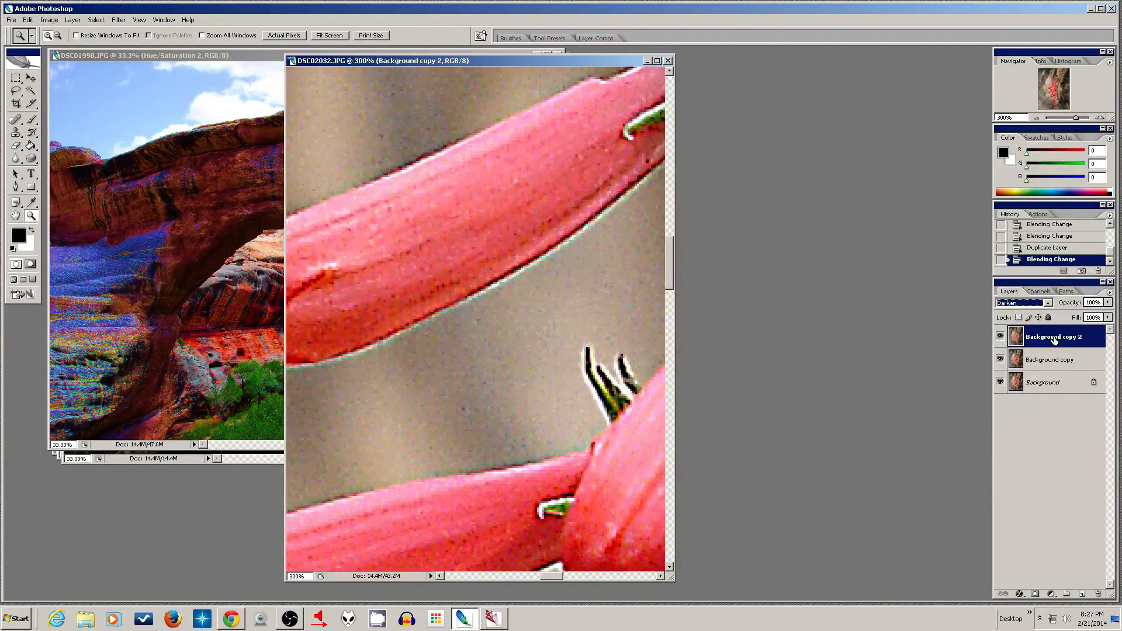
double_click(1054, 337)
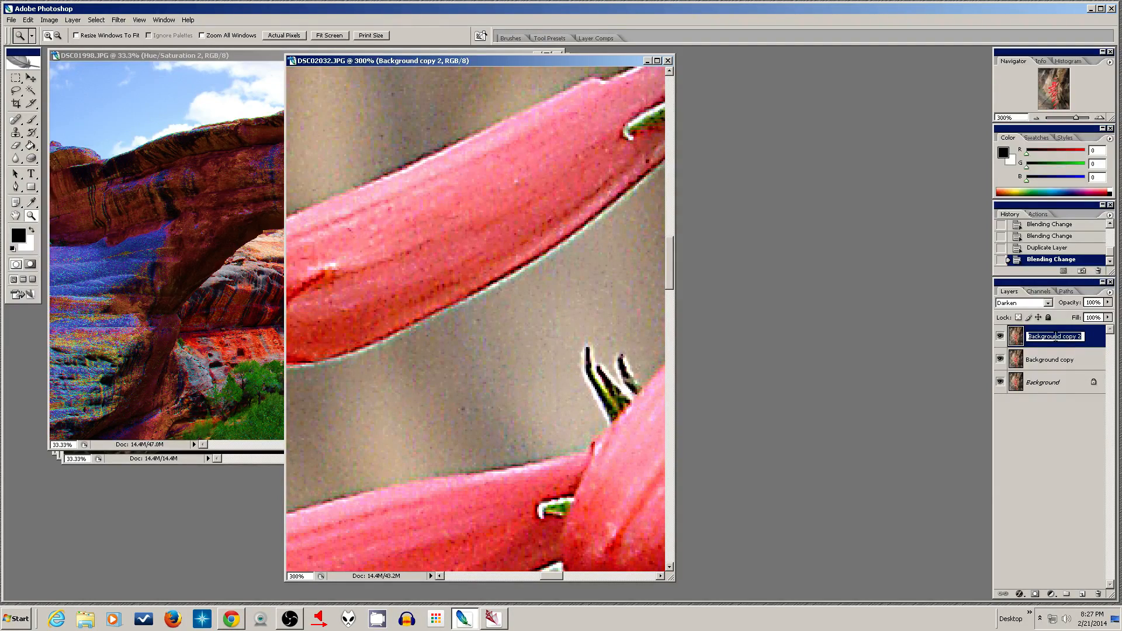
text(Darken Sharp)
key(Return)
double_click(1051, 359)
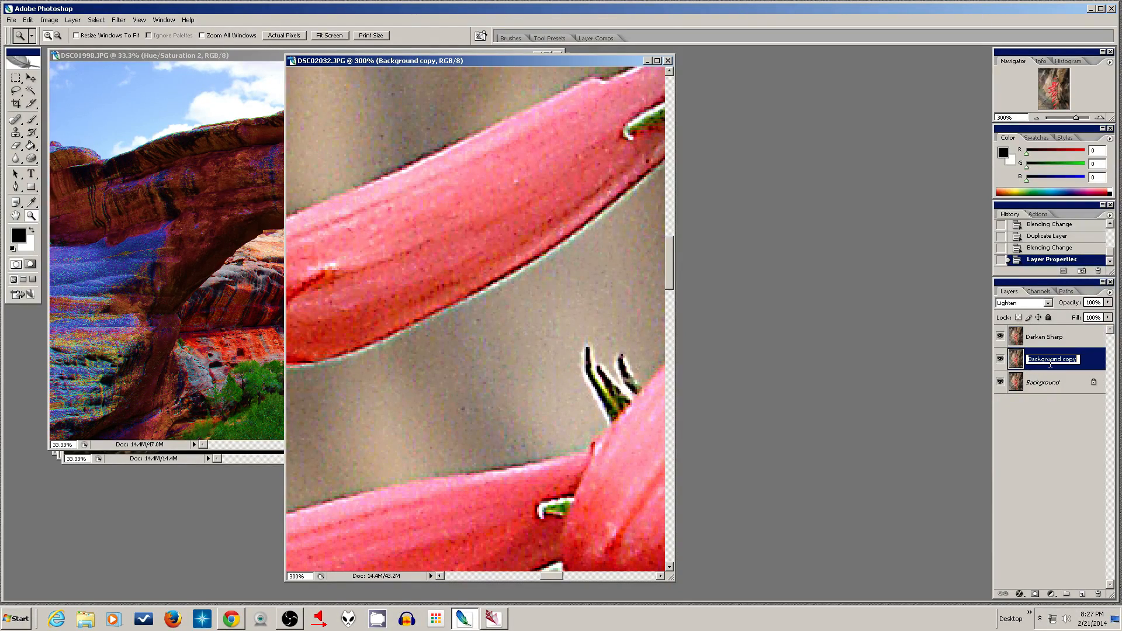
text(Lighten Sharp)
key(Return)
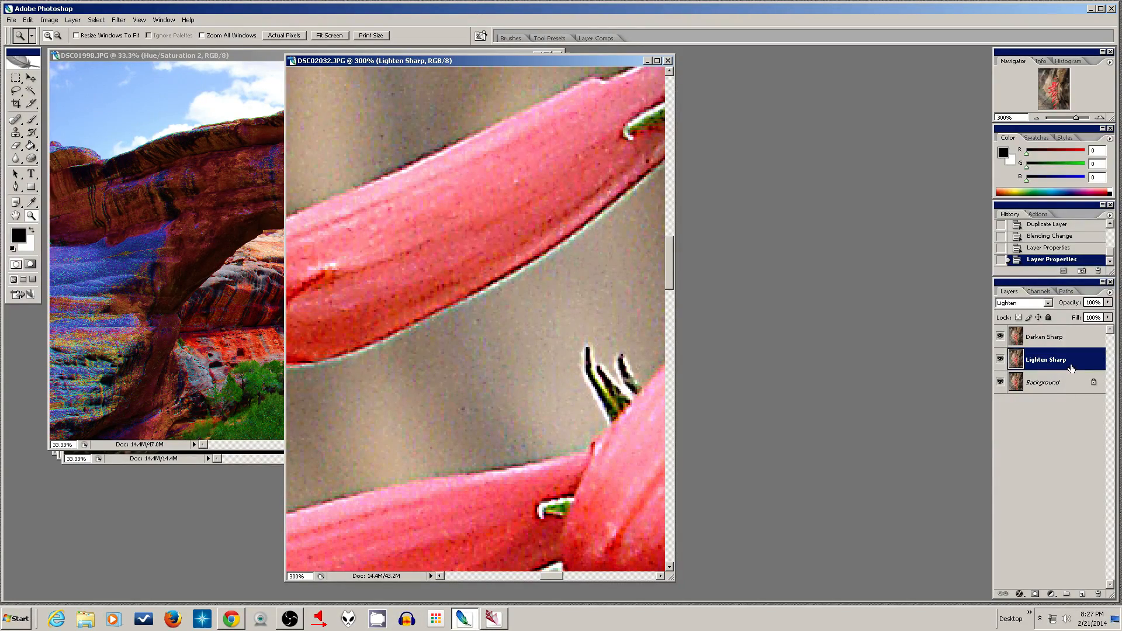
Step: Hide the Darken Sharp layer and reduce the Lighten Sharp layer's opacity to 47%
click(1000, 337)
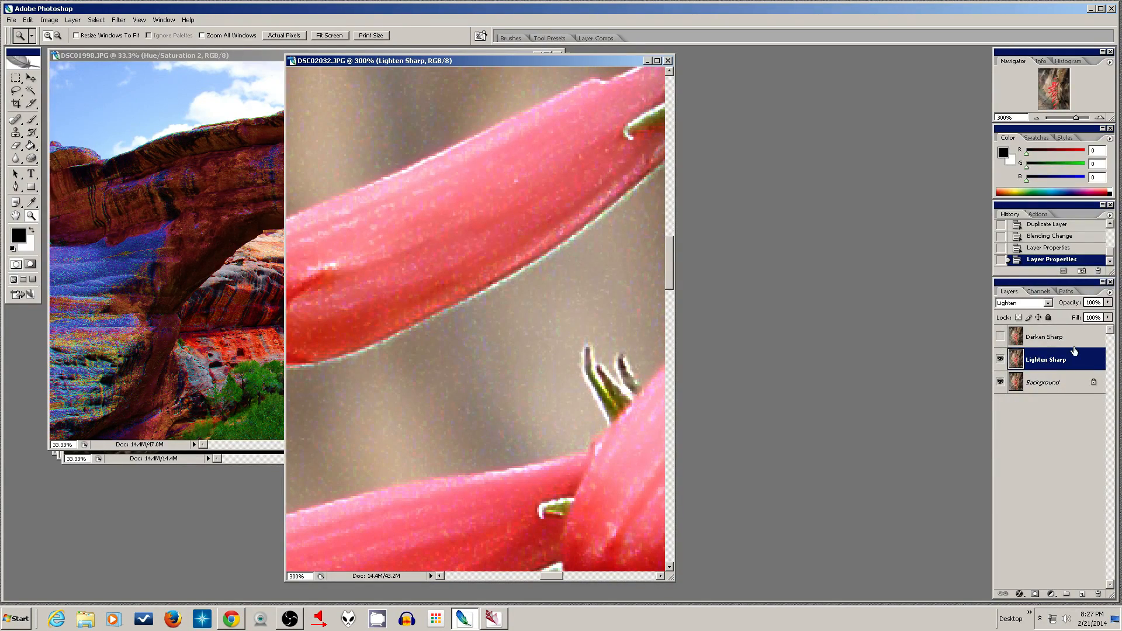
click(1108, 302)
drag(1109, 319, 1078, 321)
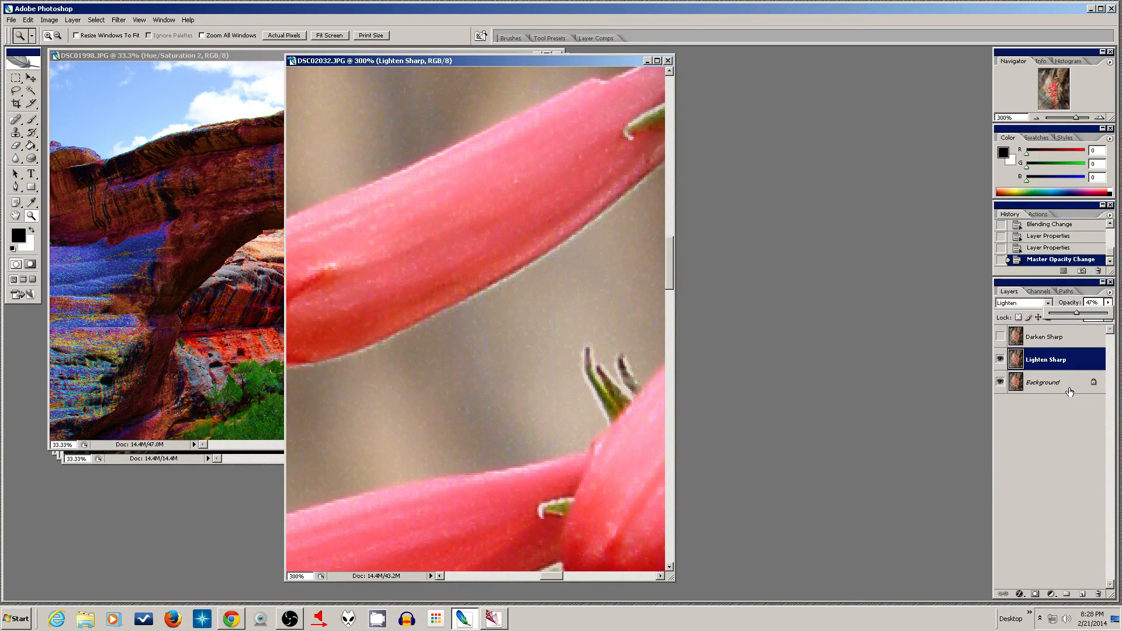
Step: Show the Darken Sharp layer again and reduce its opacity to 58%
click(1000, 337)
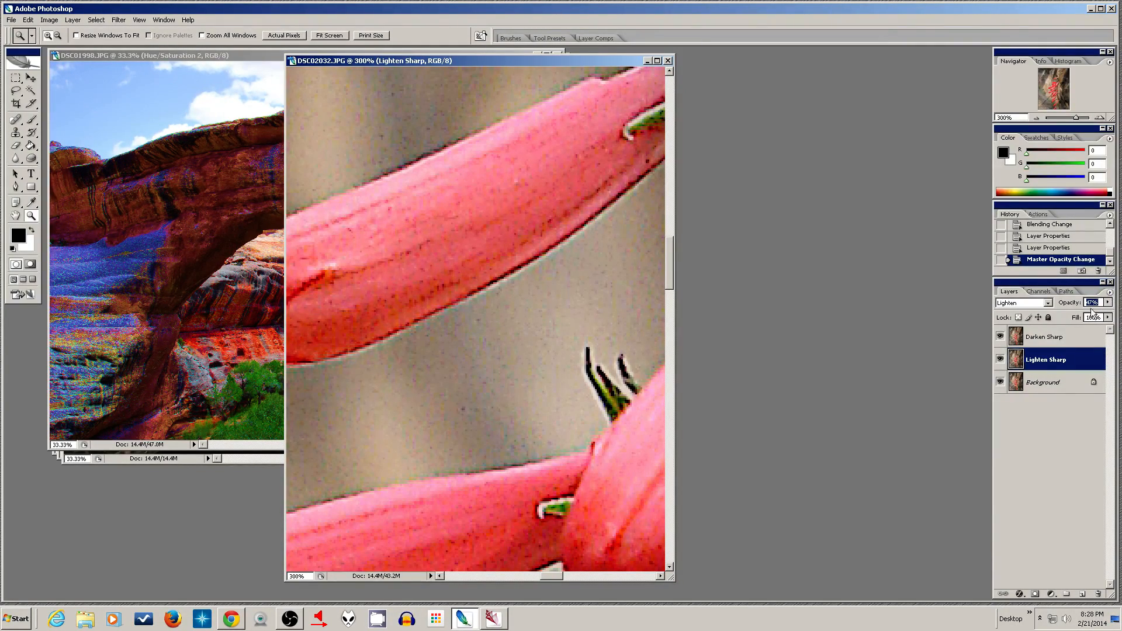
click(1043, 339)
drag(1108, 307, 1085, 321)
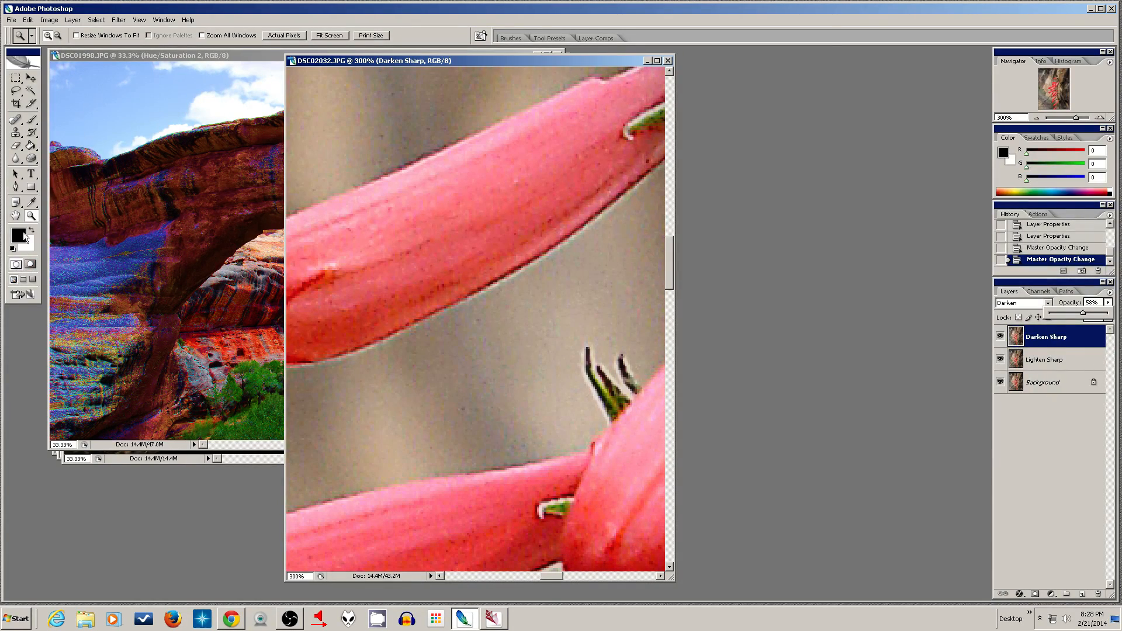
Step: Judge the sharpening at 100% and in the full image, and lower the Lighten Sharp layer's opacity to about 38%
double_click(31, 216)
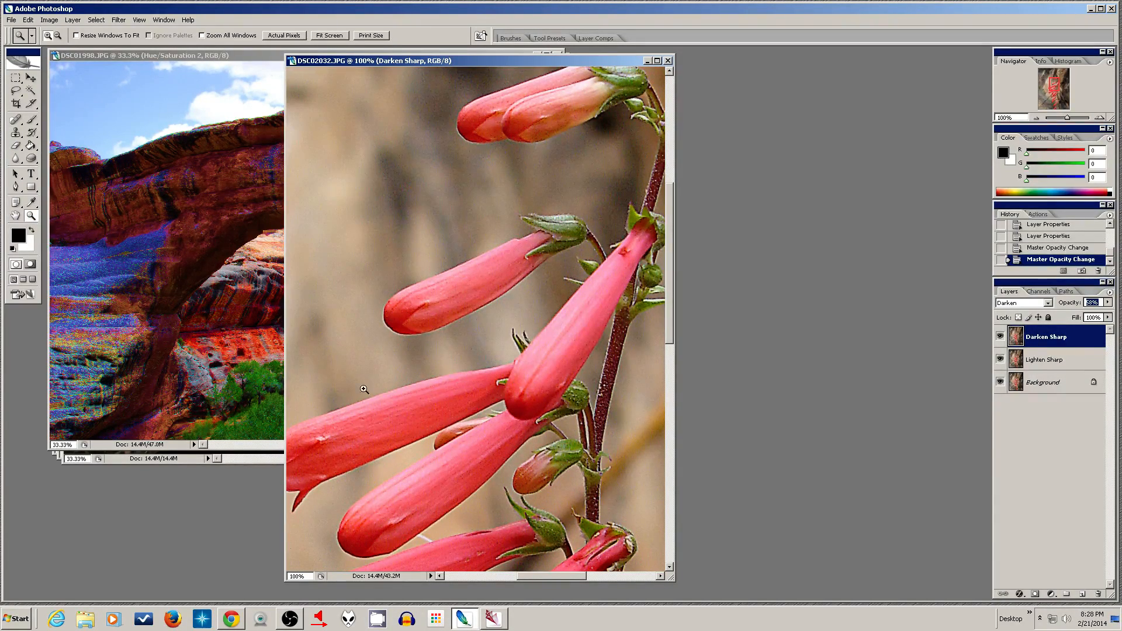
double_click(15, 216)
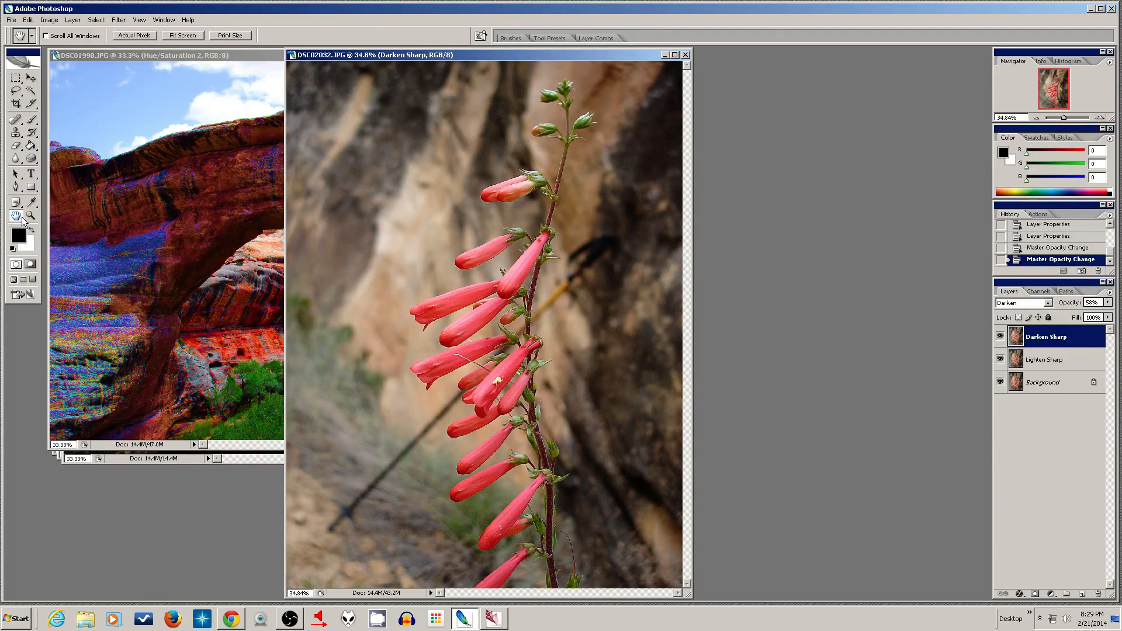
double_click(33, 217)
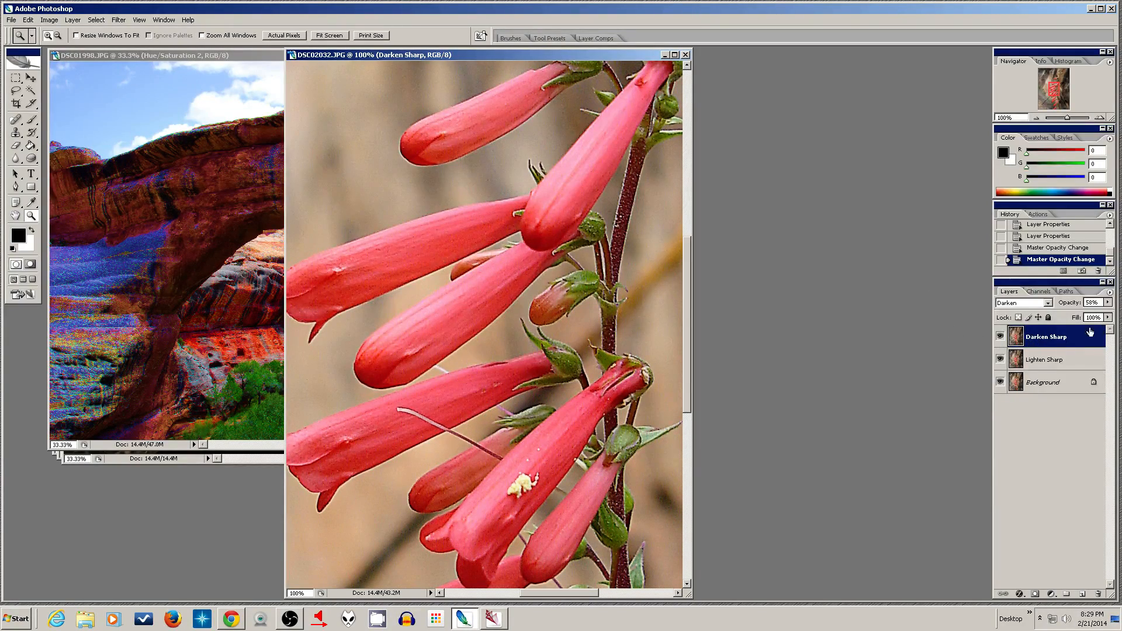
click(1067, 360)
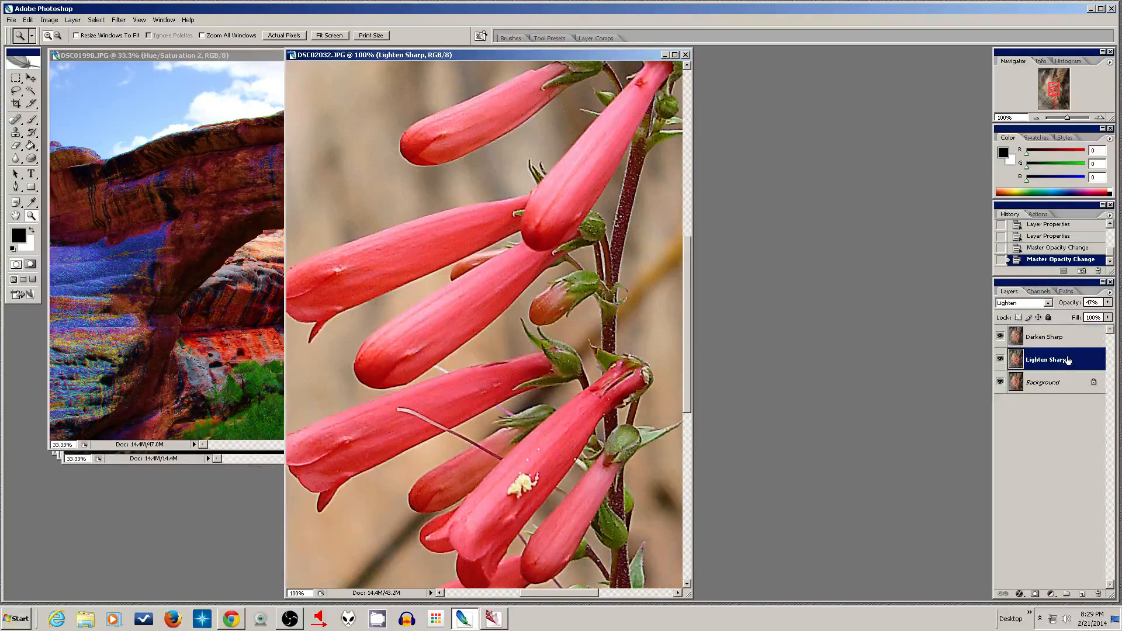
click(1107, 303)
drag(1078, 314, 1073, 313)
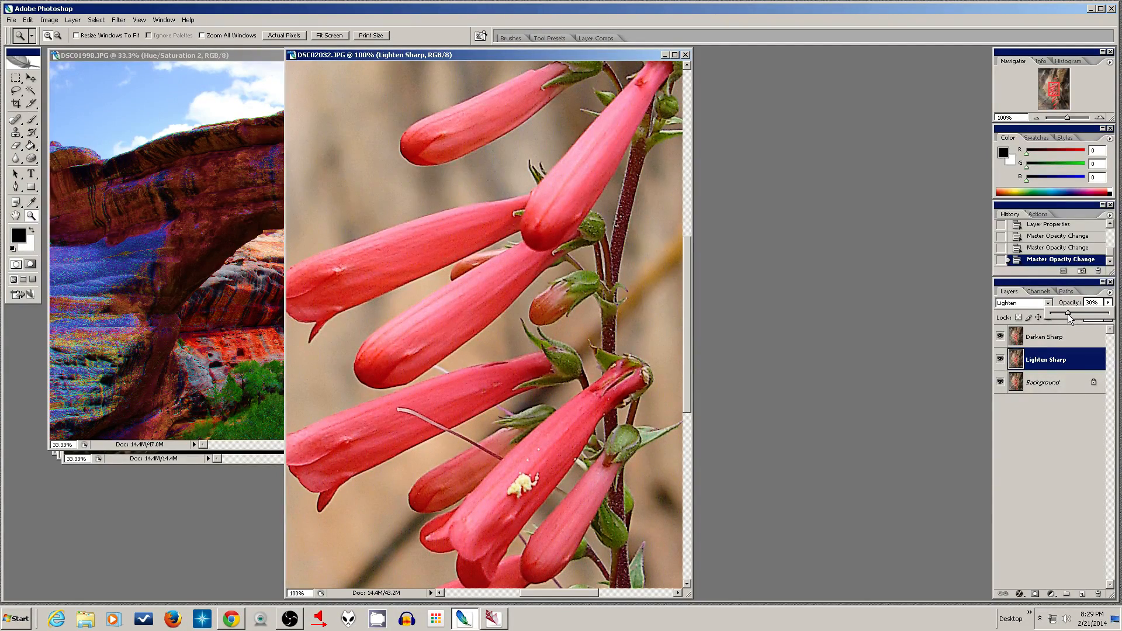
drag(1068, 315, 1066, 316)
Step: Fine-tune the Darken Sharp layer's opacity to 57%
click(1046, 337)
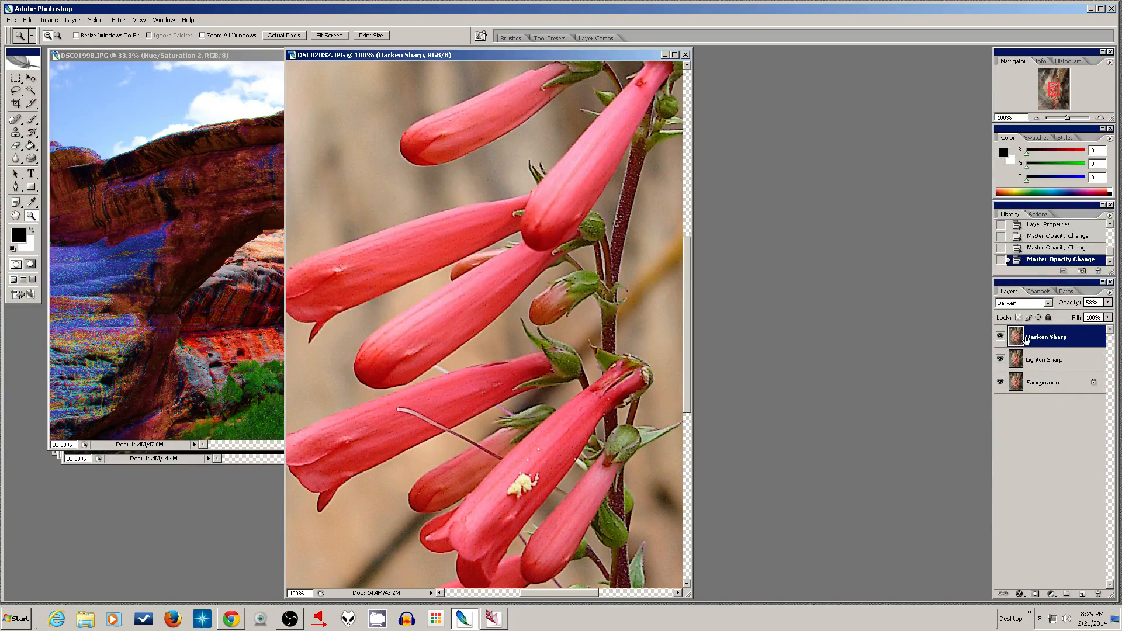
click(1106, 303)
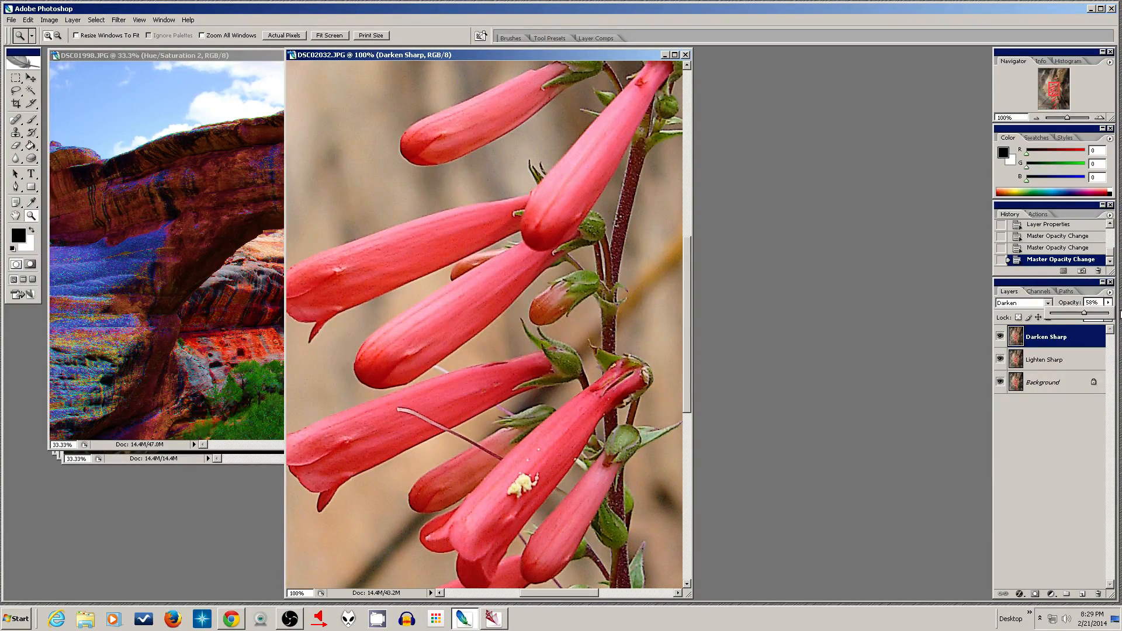
drag(1084, 316, 1079, 316)
drag(1070, 325, 1080, 330)
mouse_move(1079, 329)
mouse_down()
mouse_move(1103, 334)
mouse_move(1082, 340)
mouse_up()
Step: Compare the unsharpened Background alone with all layers visible, in the full image and at 100% magnification
double_click(15, 216)
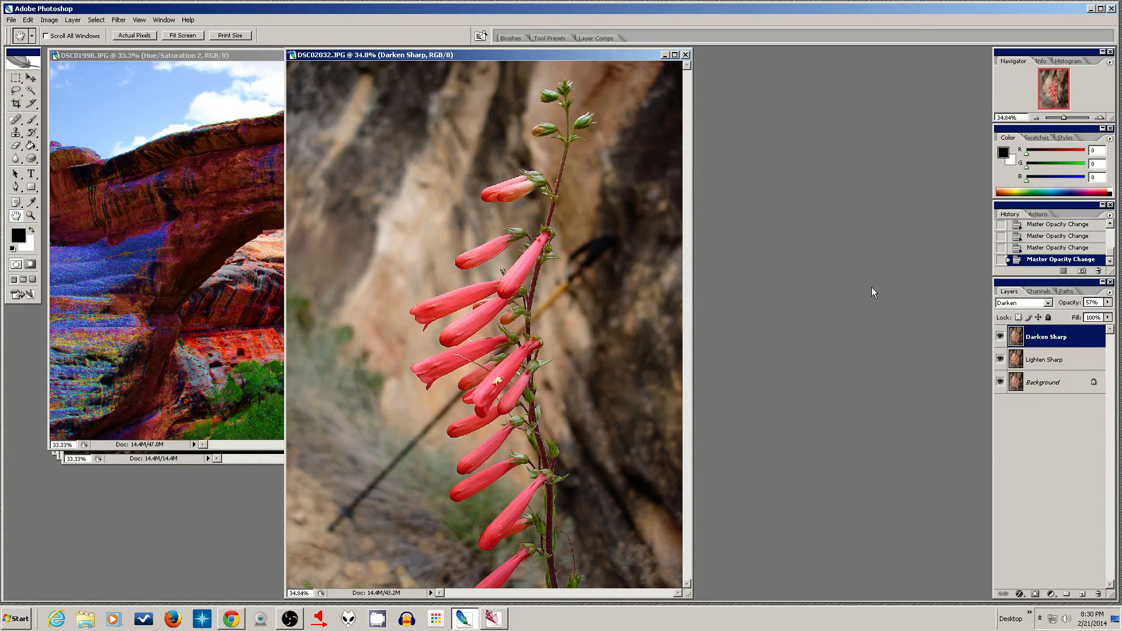
alt+click(1000, 384)
alt+click(1000, 384)
double_click(31, 215)
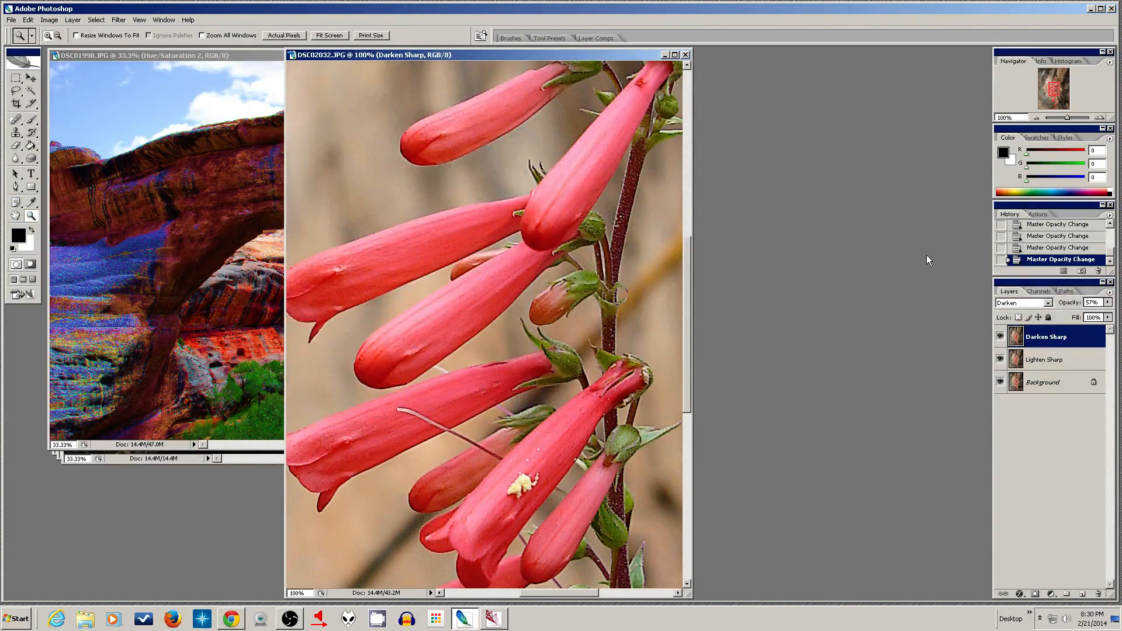
alt+click(1000, 384)
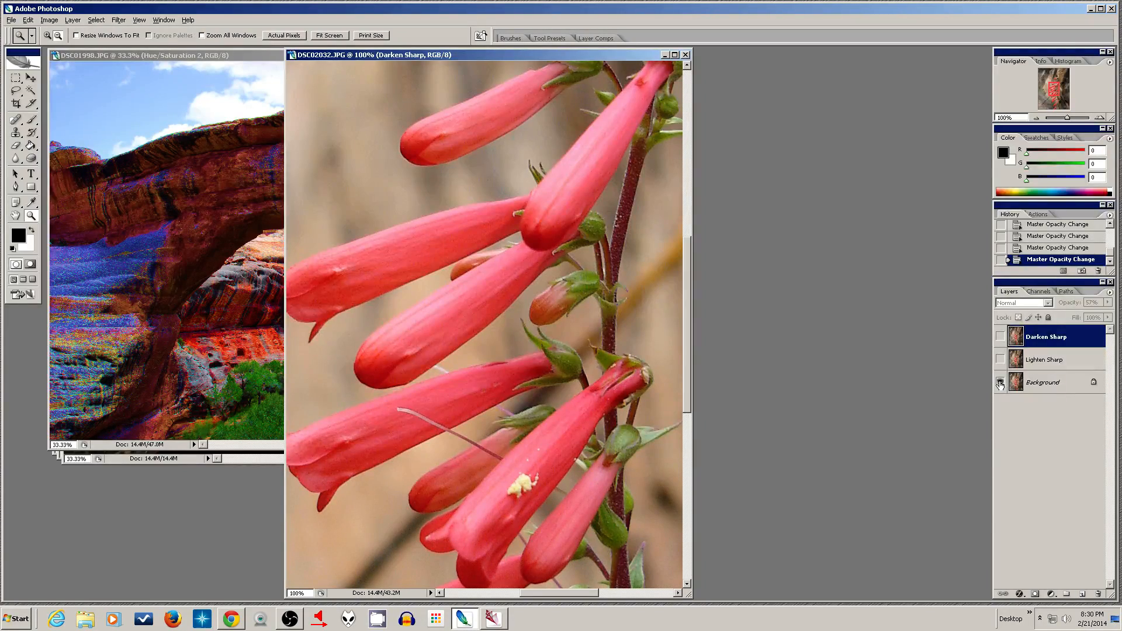
alt+click(1000, 384)
alt+click(1000, 384)
alt+click(1001, 383)
alt+click(1000, 384)
alt+click(1000, 384)
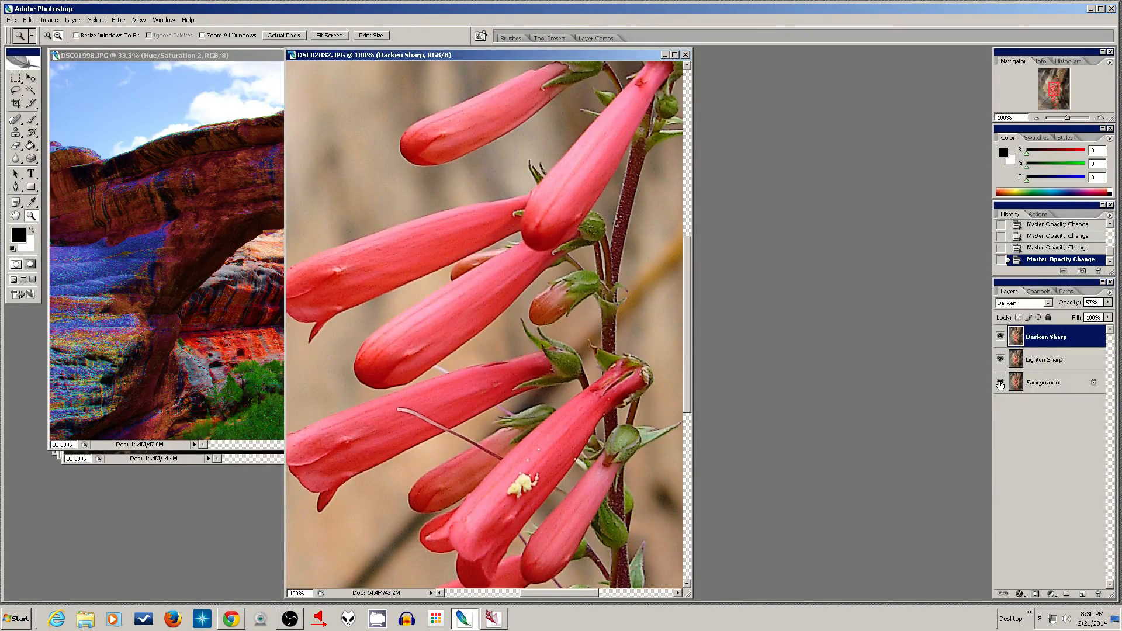
alt+click(1000, 384)
alt+click(999, 384)
alt+click(999, 383)
alt+click(1000, 384)
Step: Preview the flower image in Save for Web with the JPEG High preset, inspect several areas, and cancel without saving
click(11, 20)
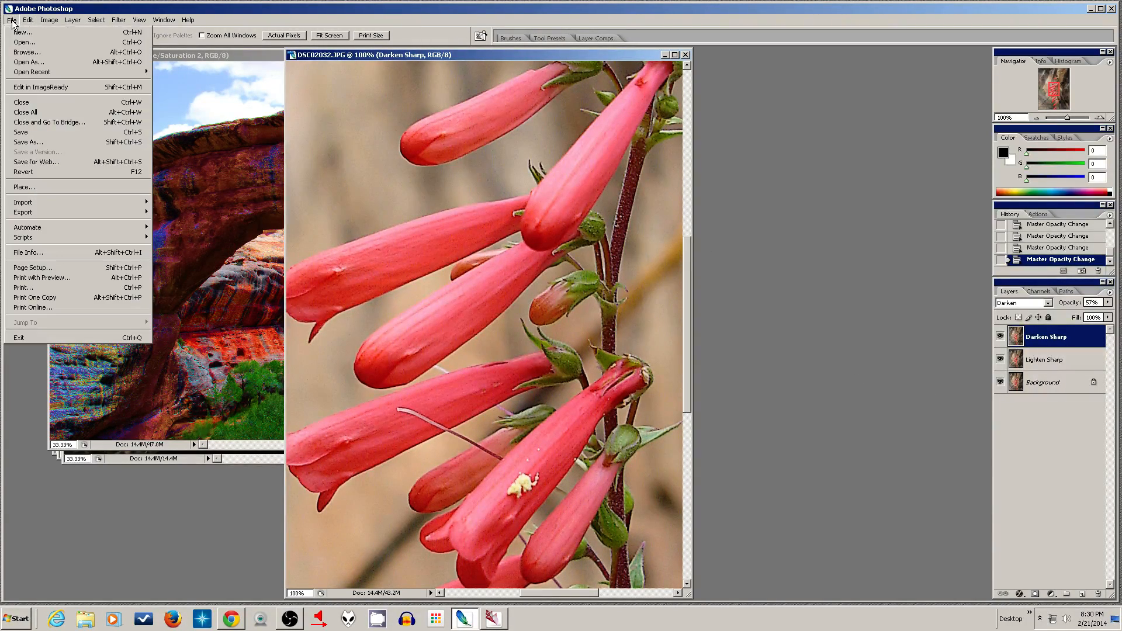
click(36, 162)
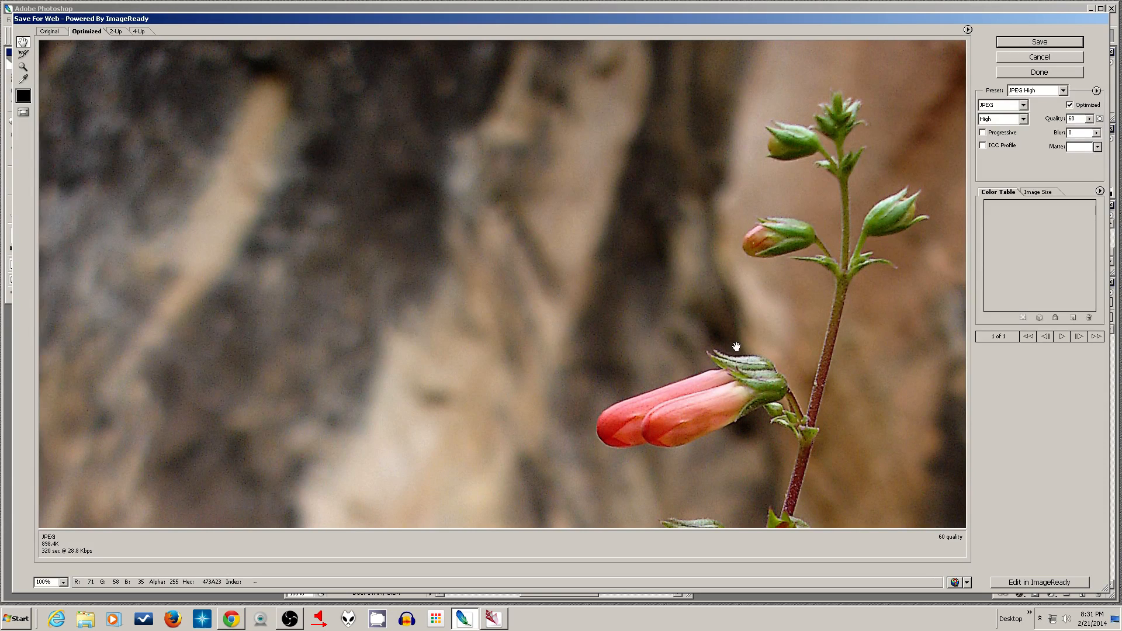
drag(684, 327, 531, 218)
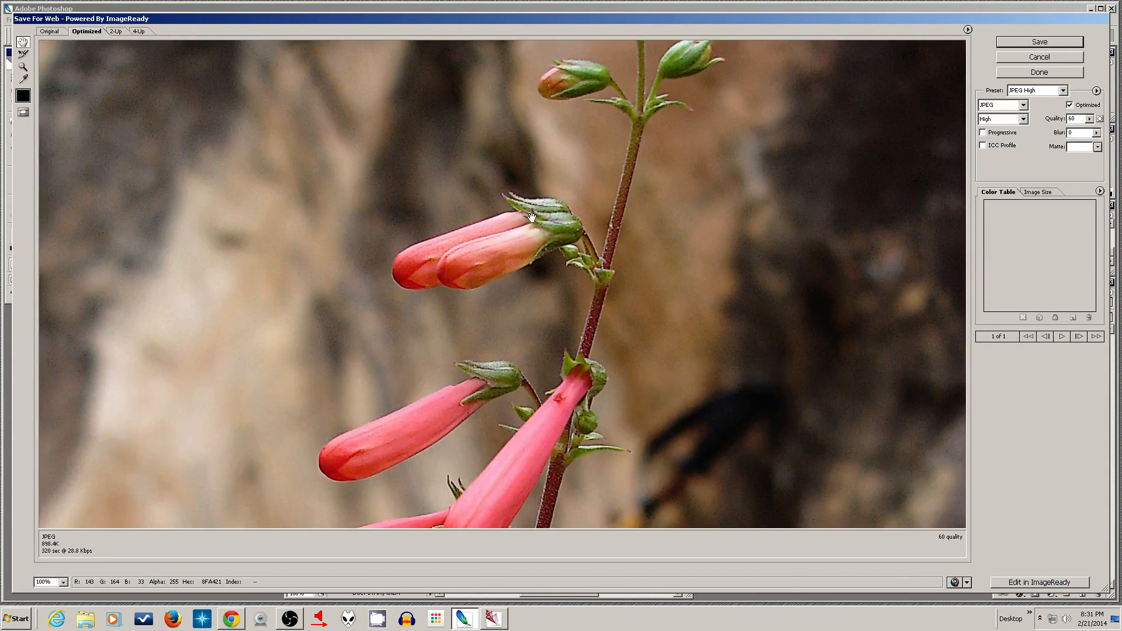
drag(522, 335, 653, 182)
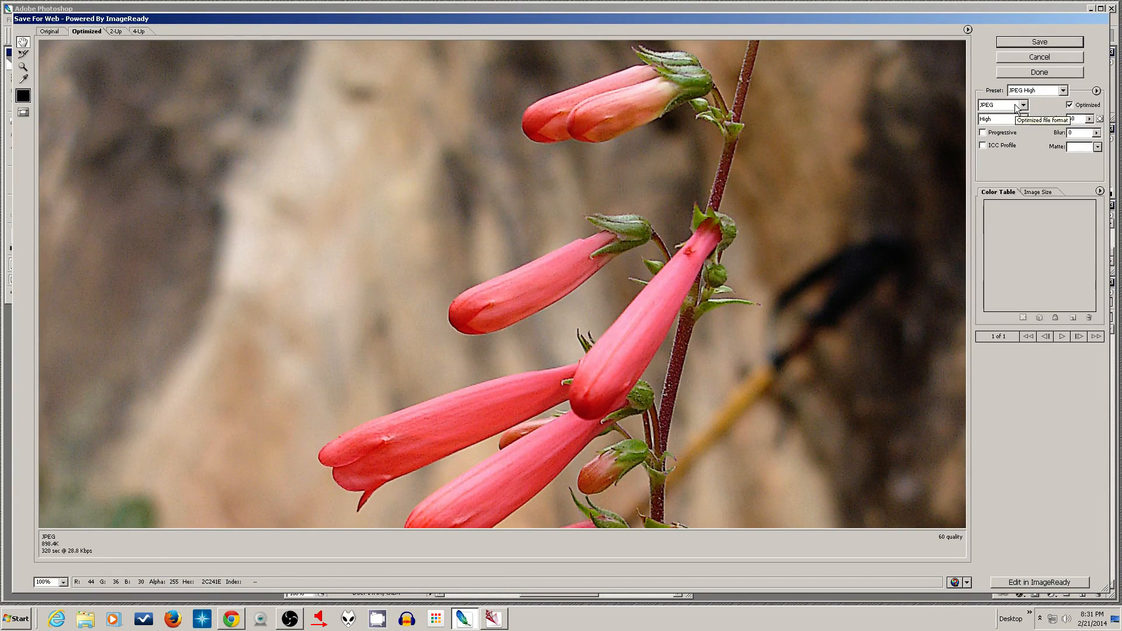
click(1056, 58)
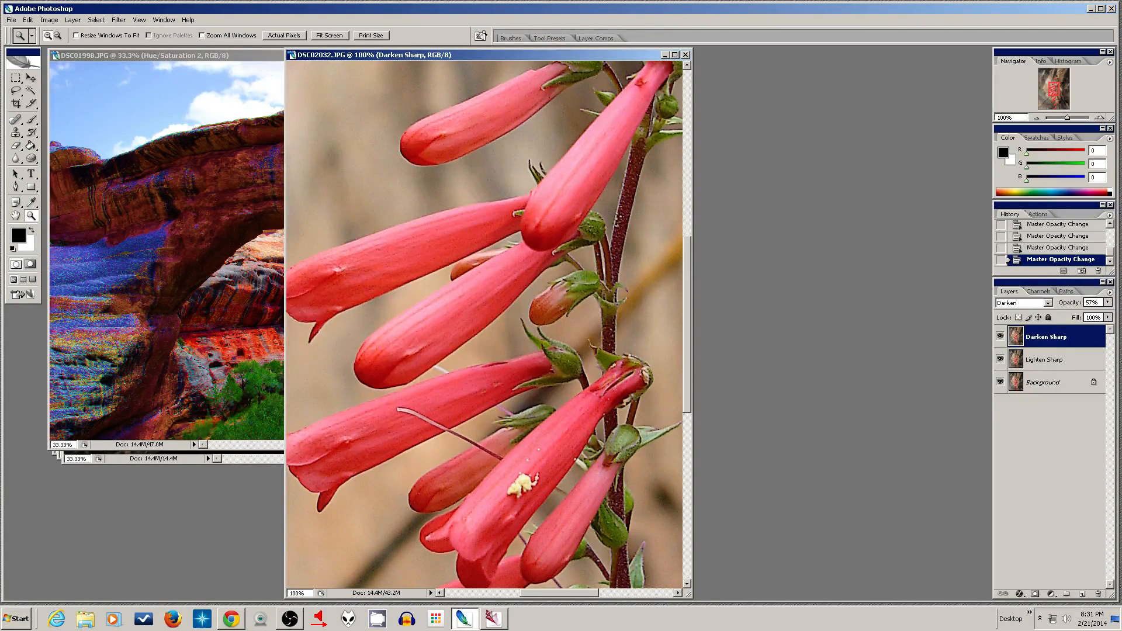
key(alt+Tab)
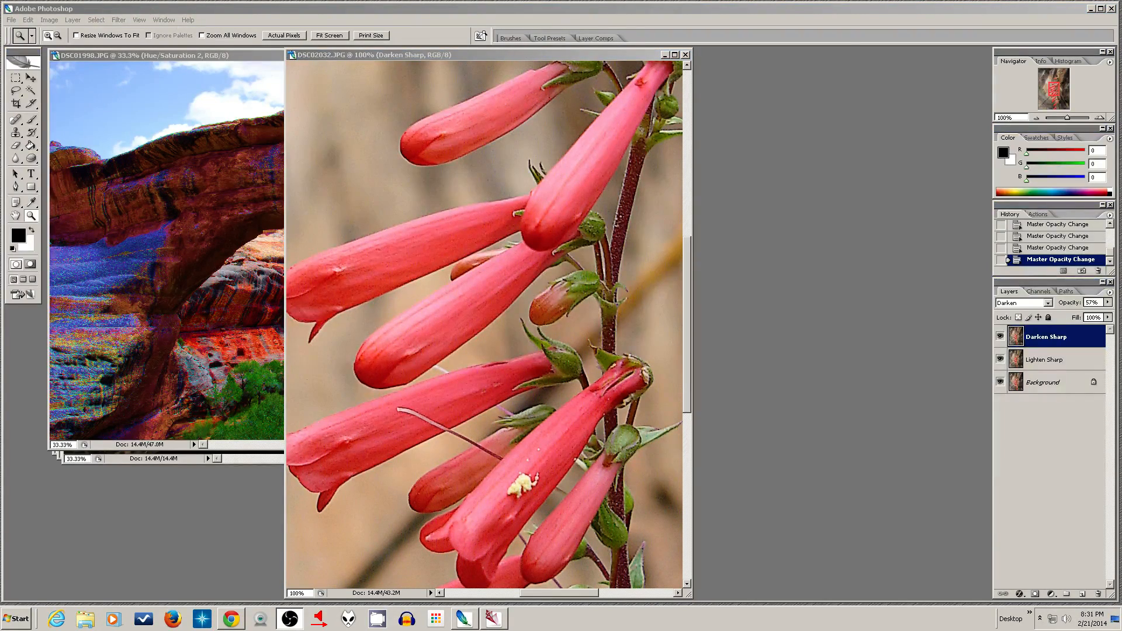
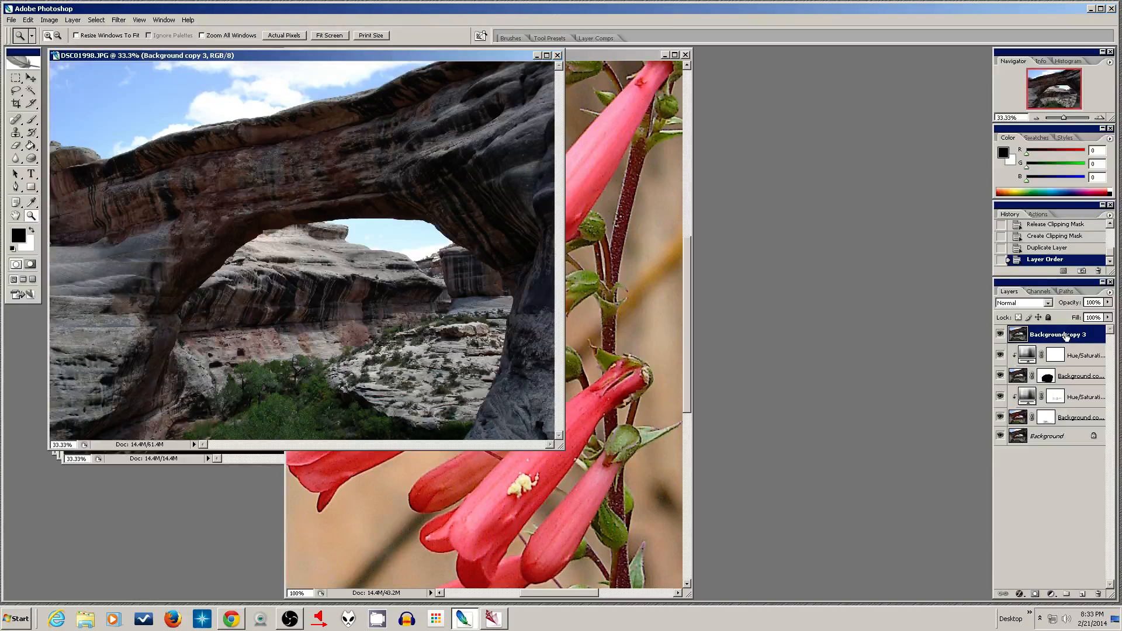
Step: Reduce the Background copy 3 layer's opacity to 54% and set its blend mode to Color in DSC01998.JPG
click(1108, 303)
drag(1107, 312, 1081, 320)
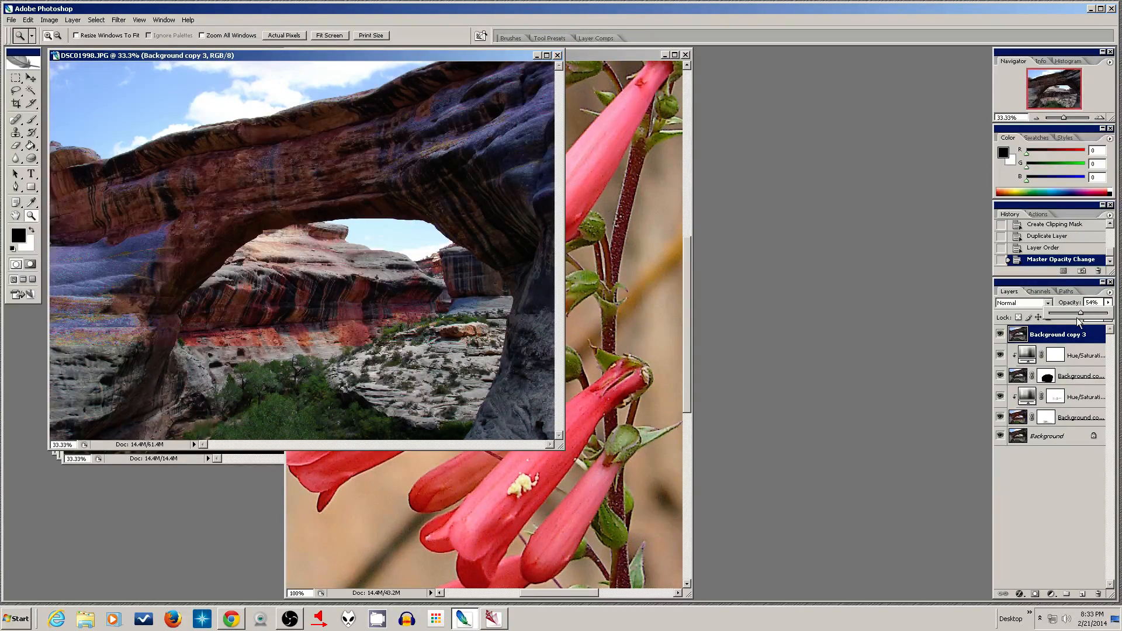
click(1045, 304)
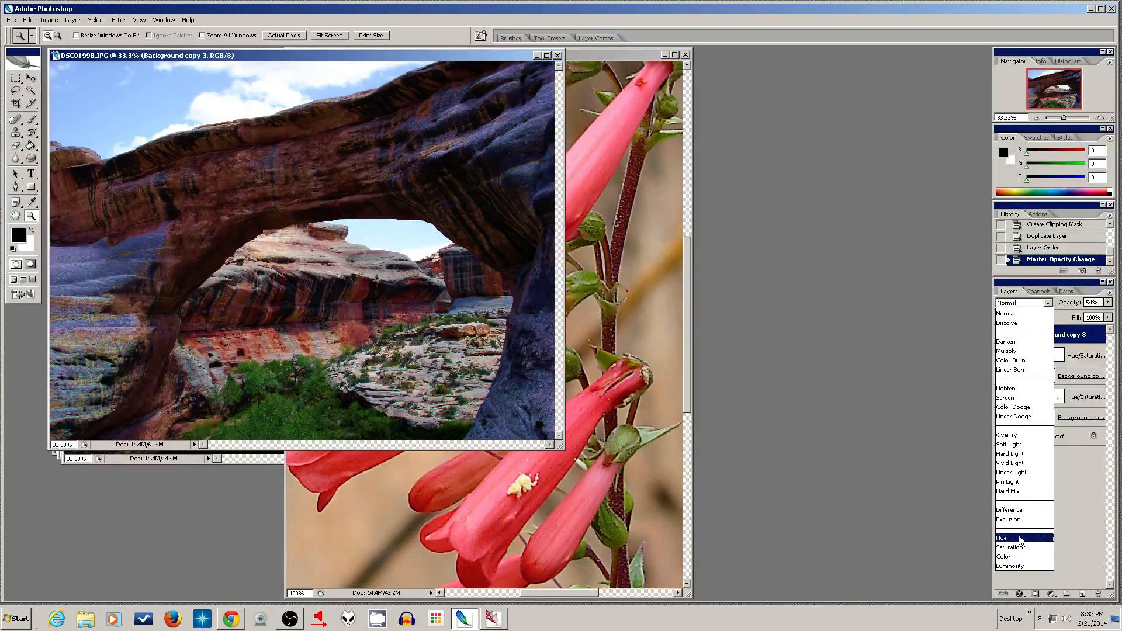
click(1004, 556)
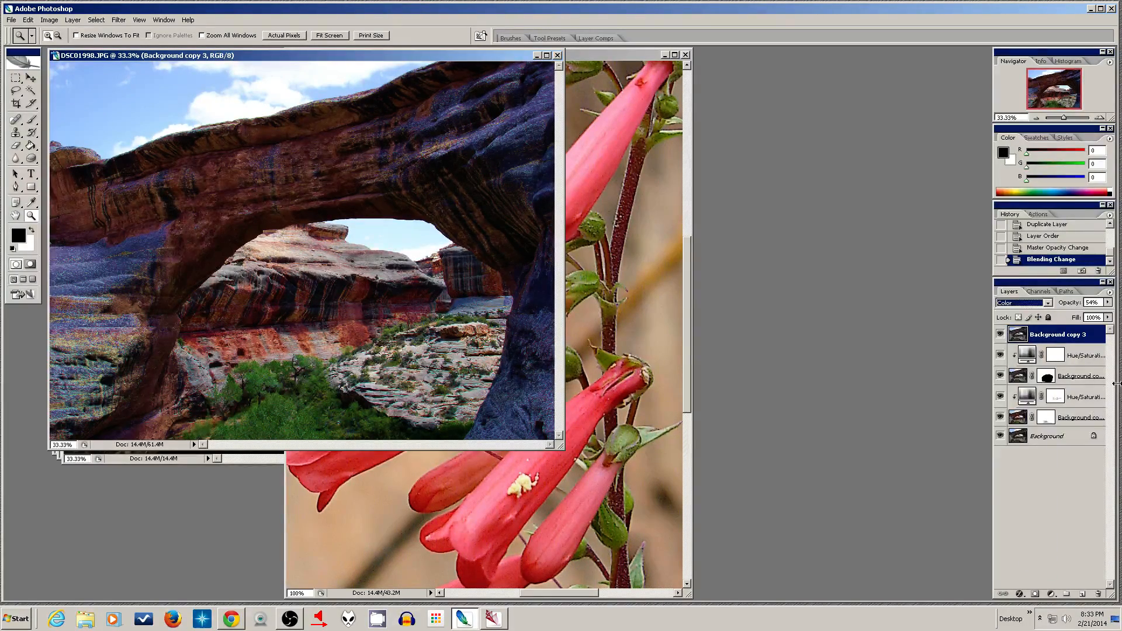
Step: Try a new Hue/Saturation adjustment with Blues saturation at +31 and Cyans saturation at +100, and cancel it
click(1051, 593)
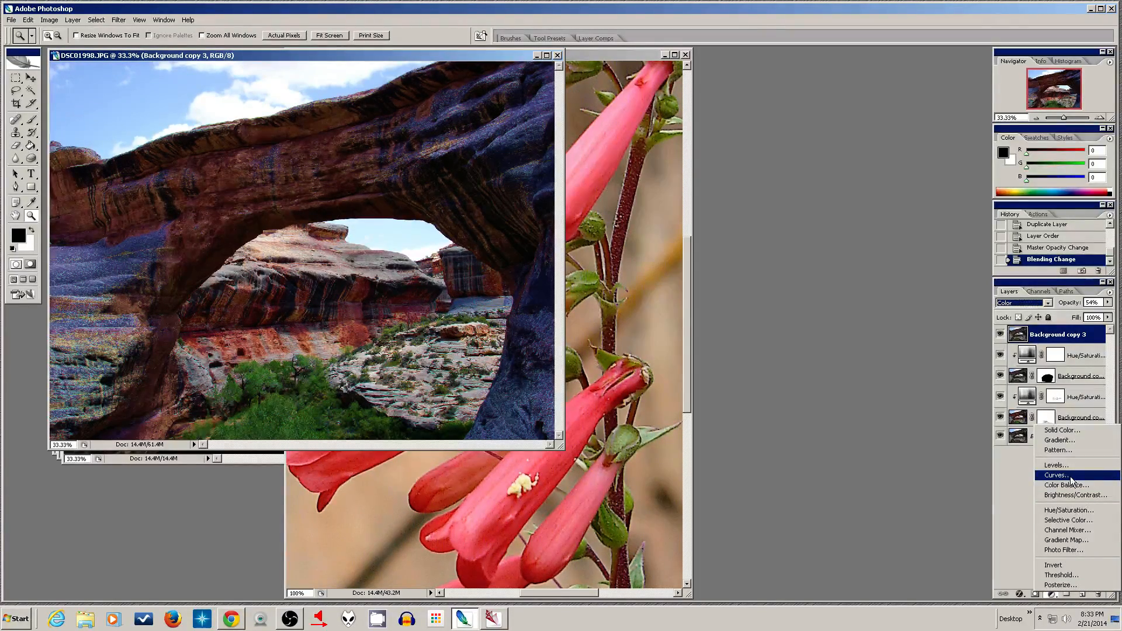
click(1069, 510)
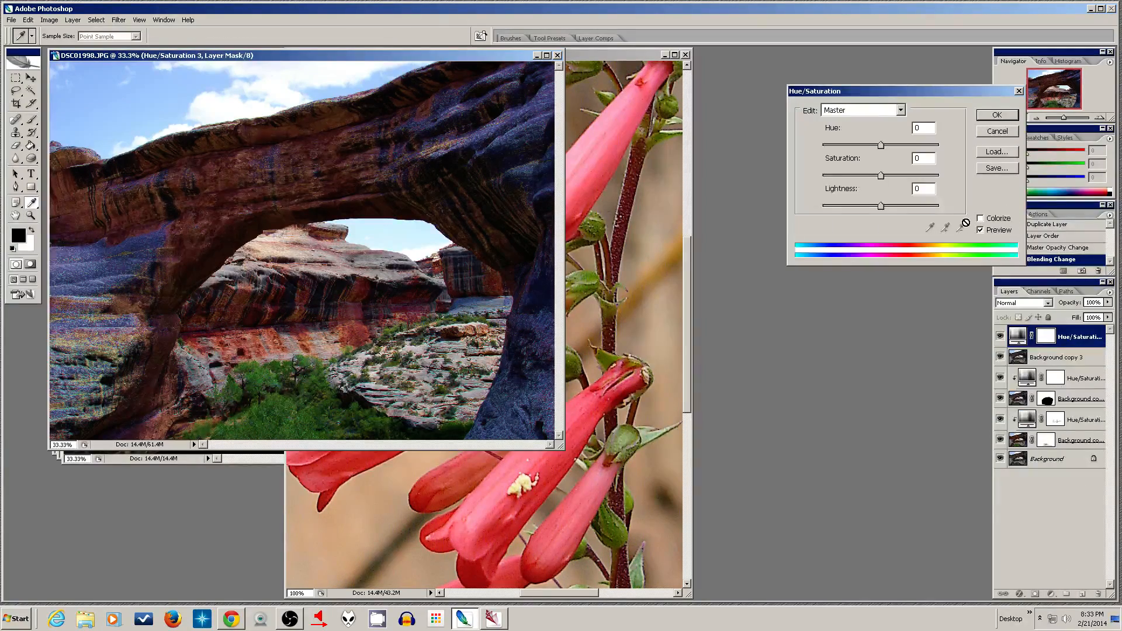
click(898, 109)
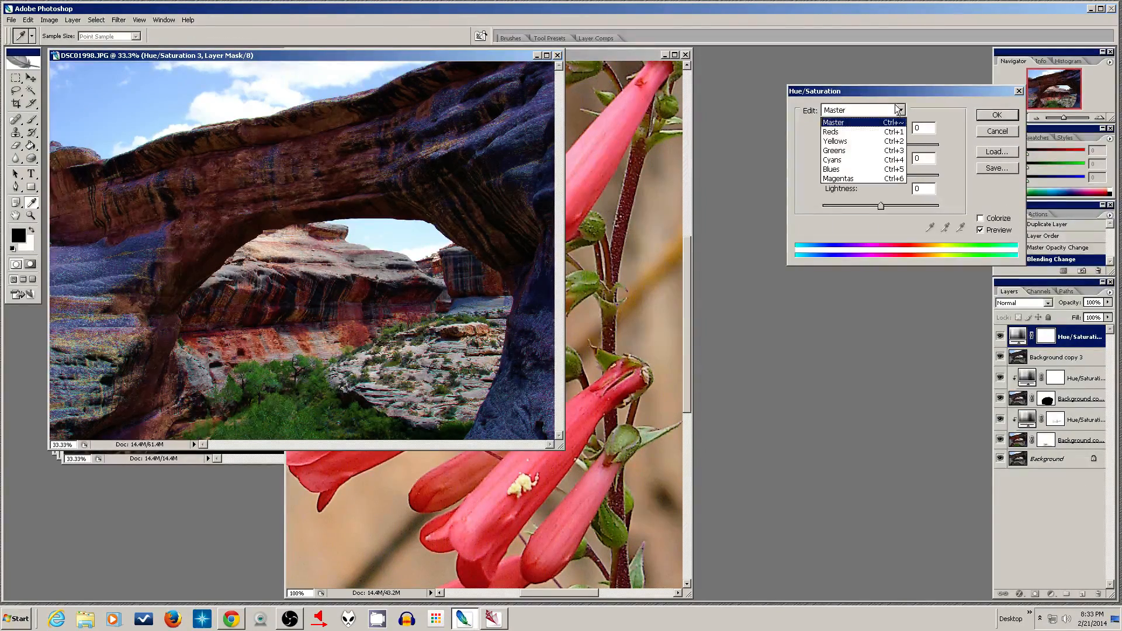
click(841, 169)
drag(880, 175, 903, 191)
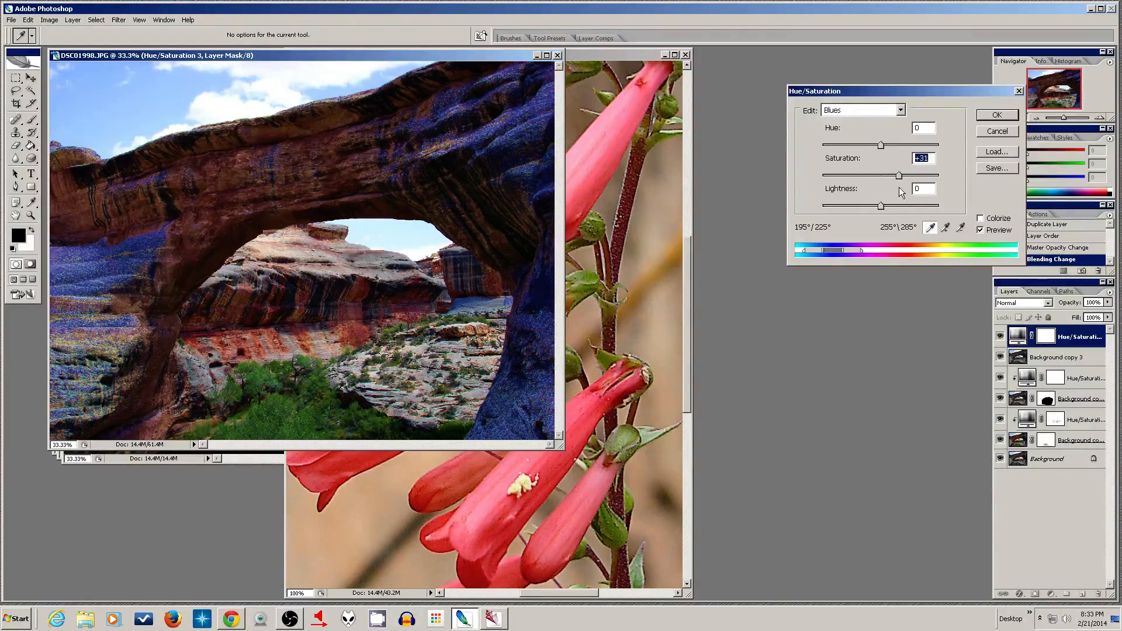
click(897, 112)
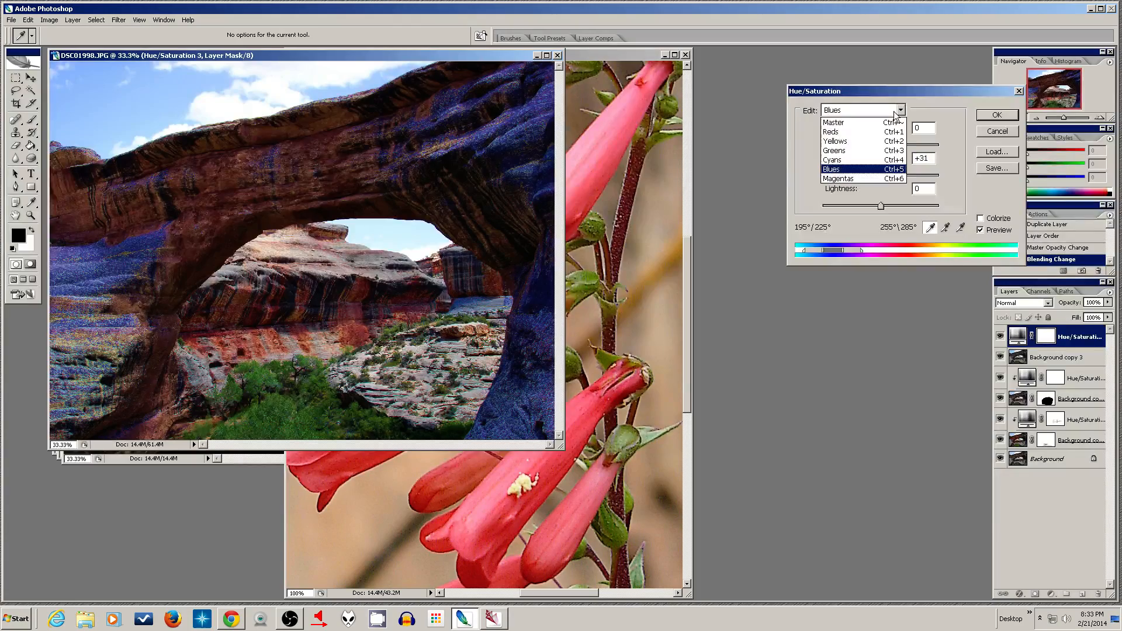
click(881, 162)
drag(882, 175, 932, 183)
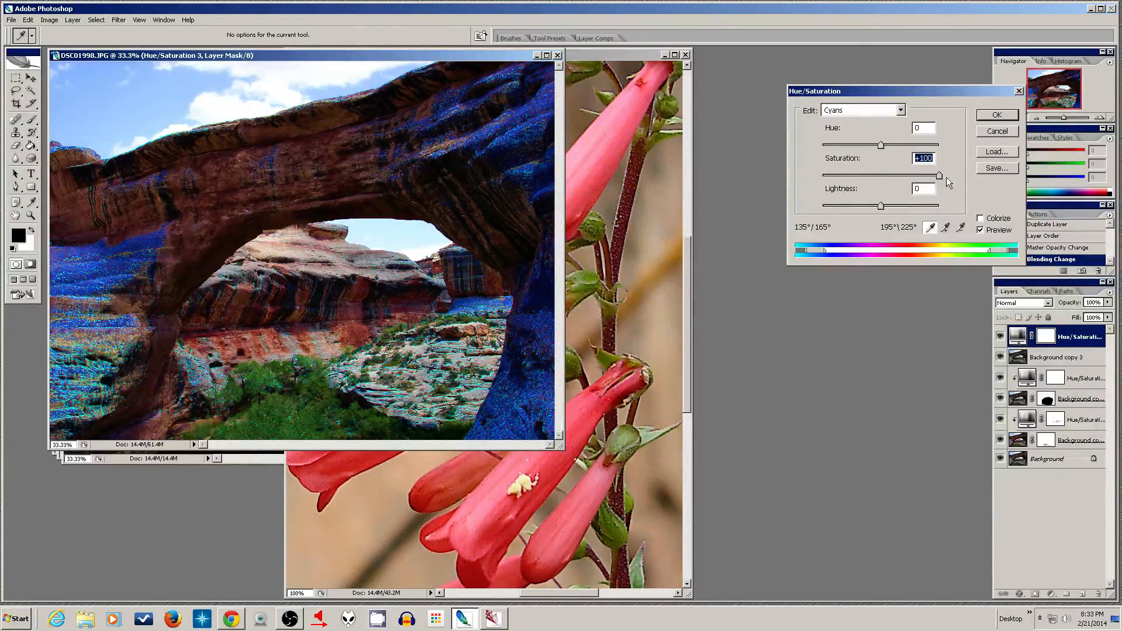
click(996, 131)
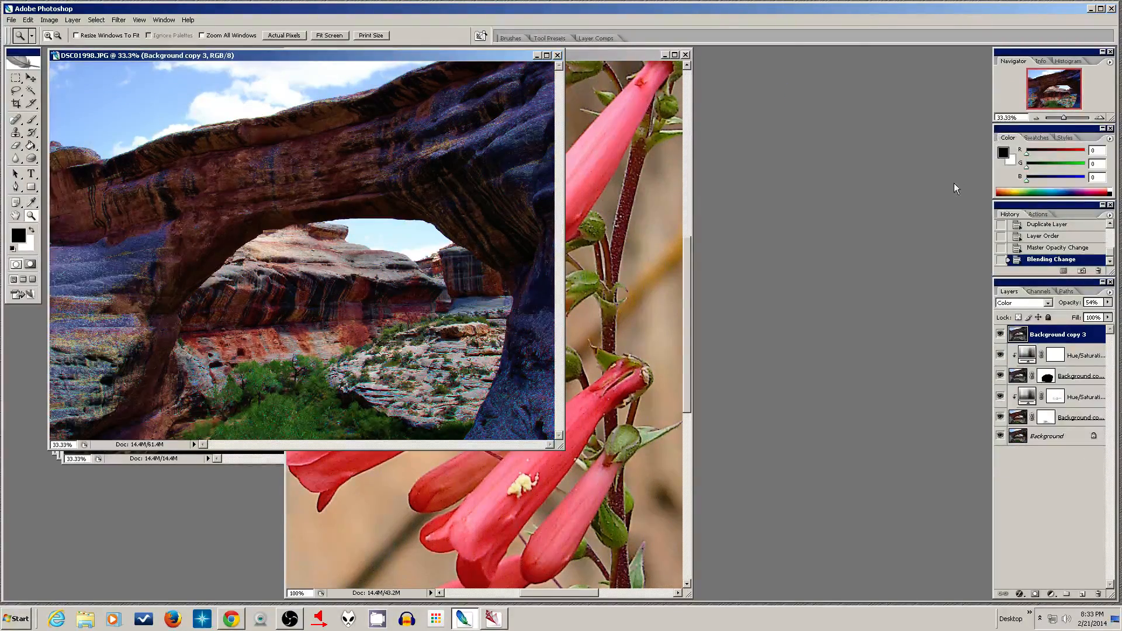
Step: Delete the Background copy 3 layer and duplicate DSC01998.JPG as DSC01998 copy with merged layers only
drag(1039, 333, 1097, 592)
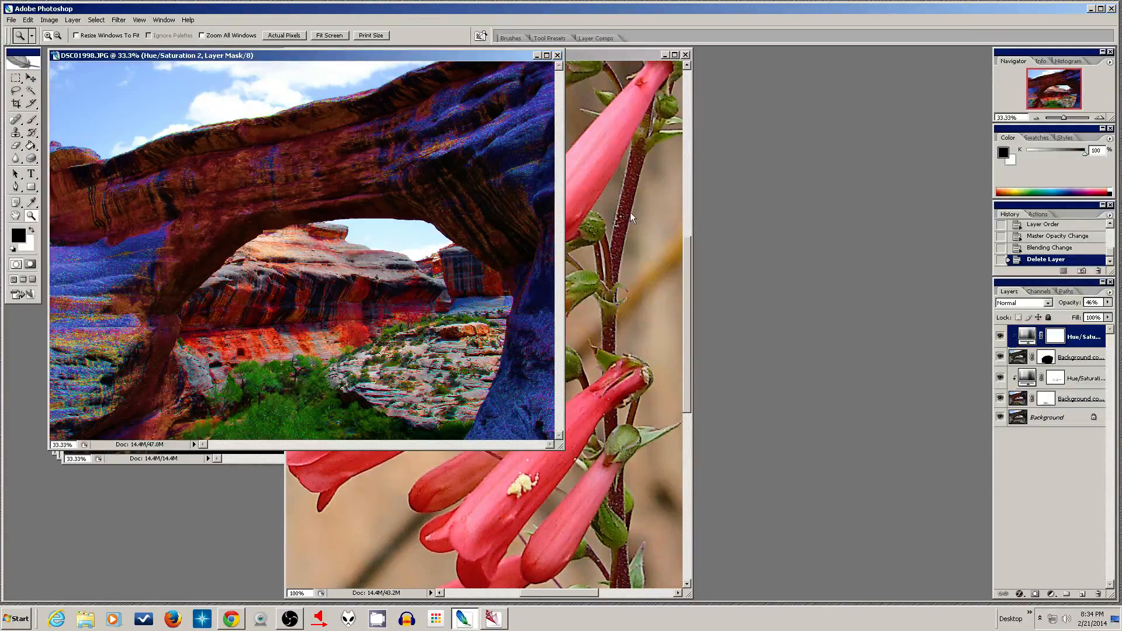
click(50, 20)
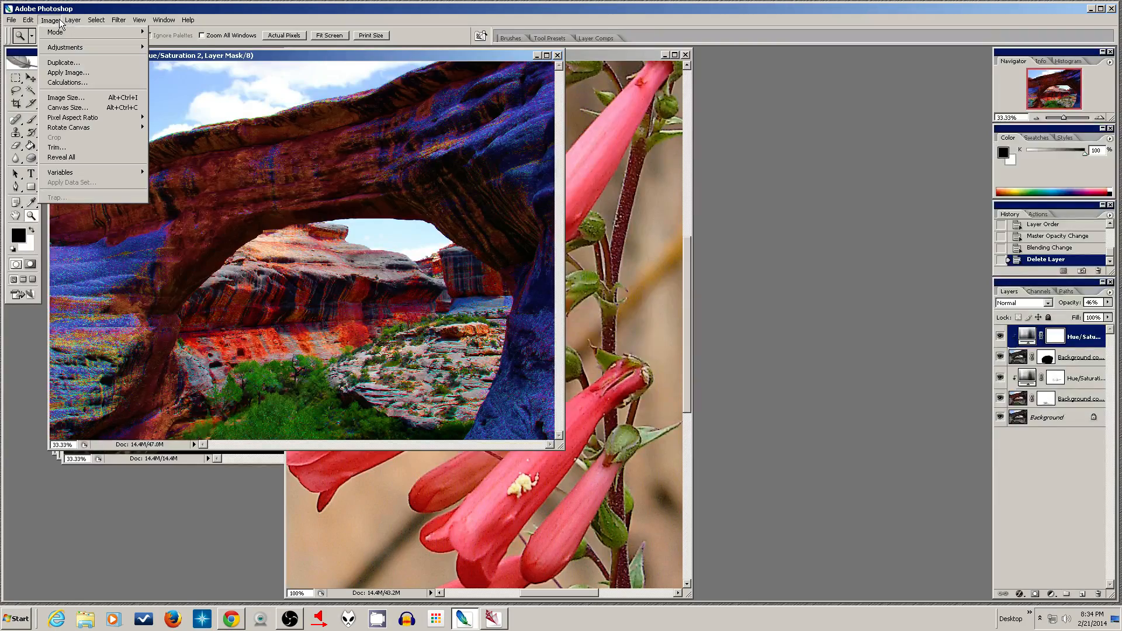
click(74, 63)
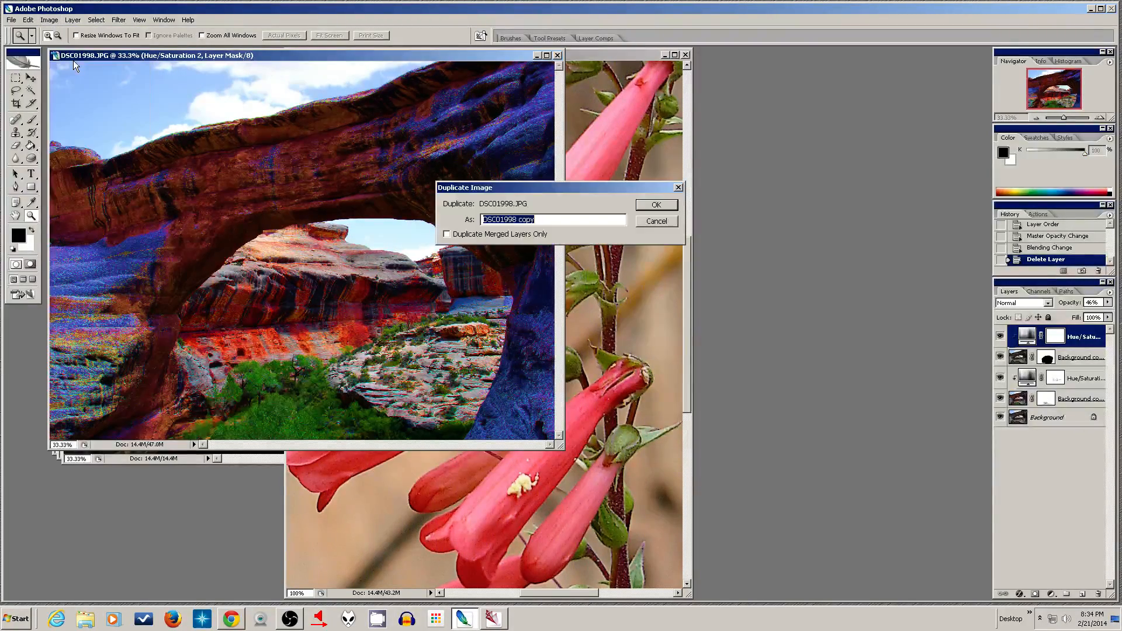
click(448, 235)
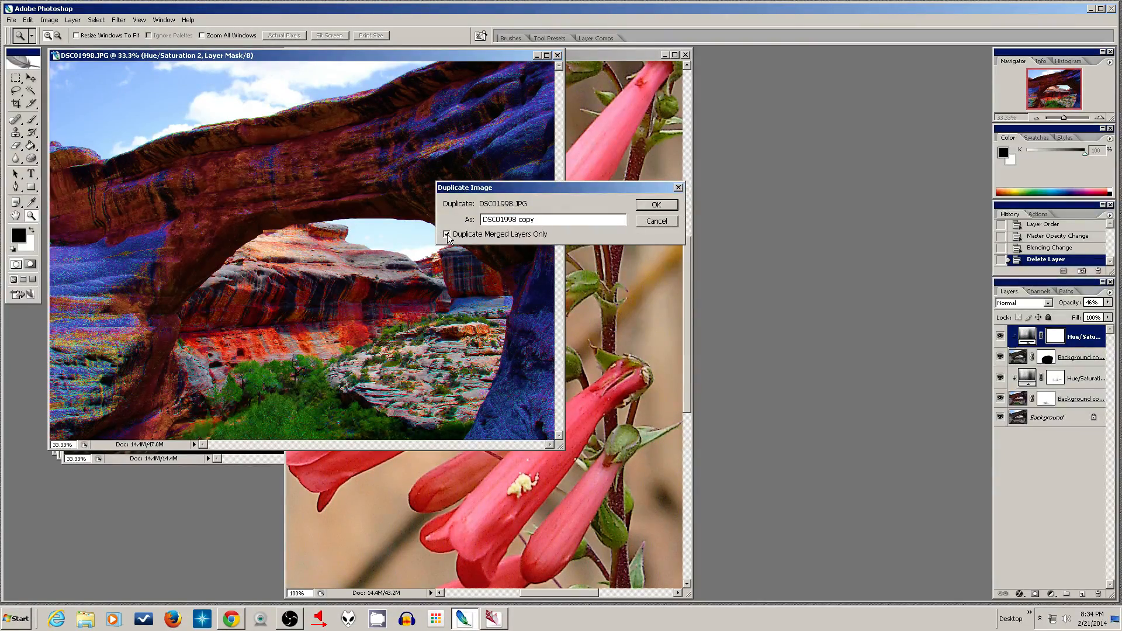
click(647, 205)
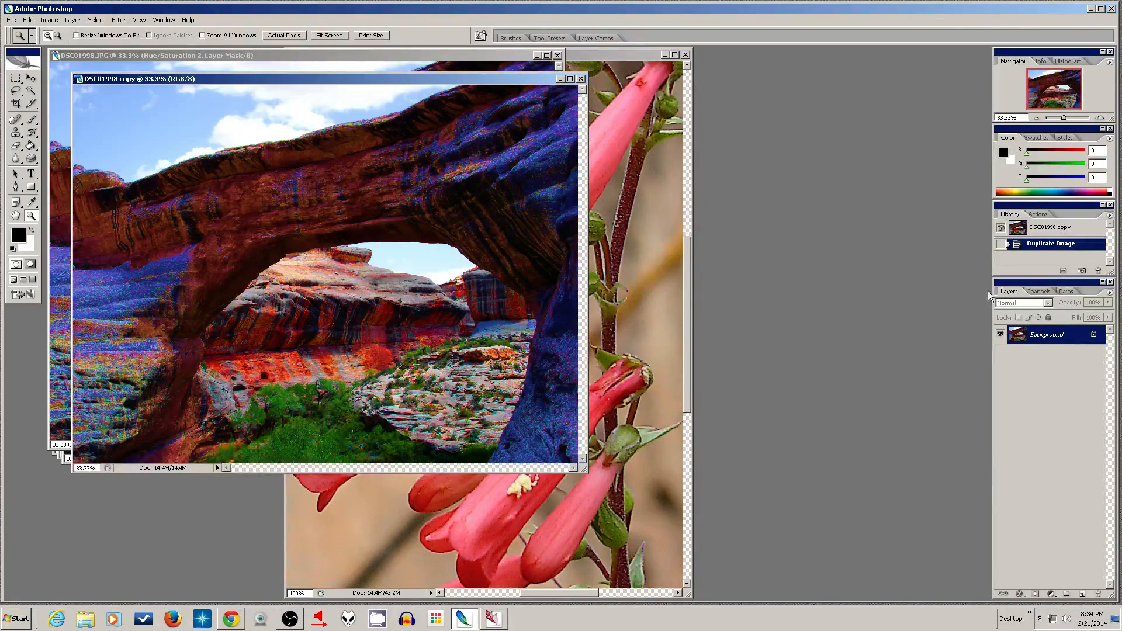
Step: Bring DSC01998 copy in front of the original image and offset its window so both images show
click(488, 54)
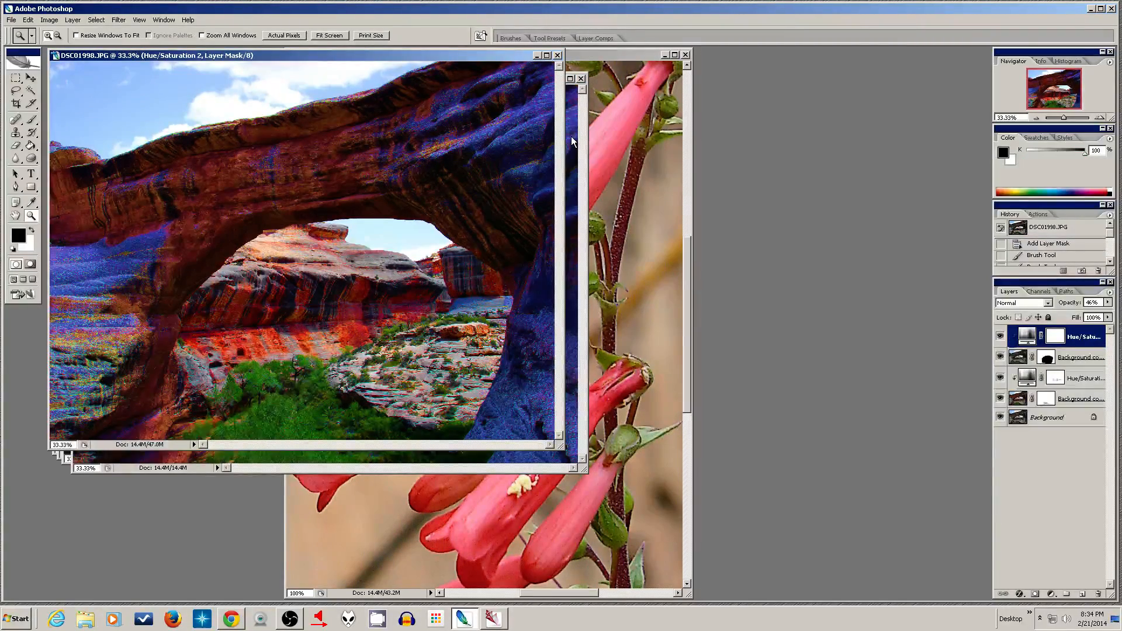
click(572, 138)
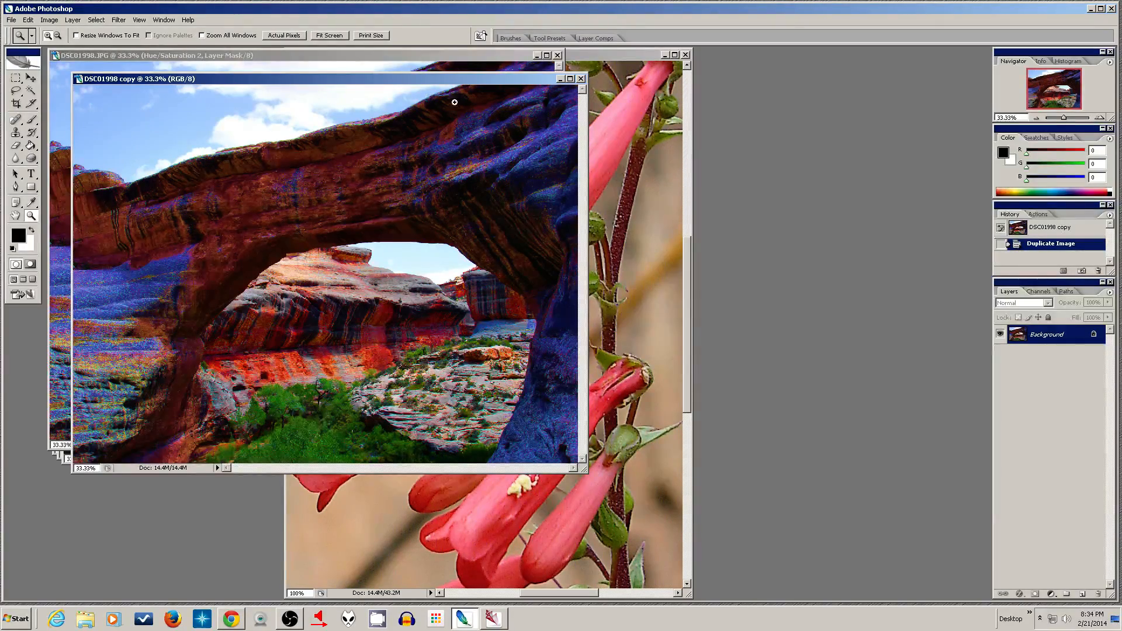
drag(438, 83, 665, 106)
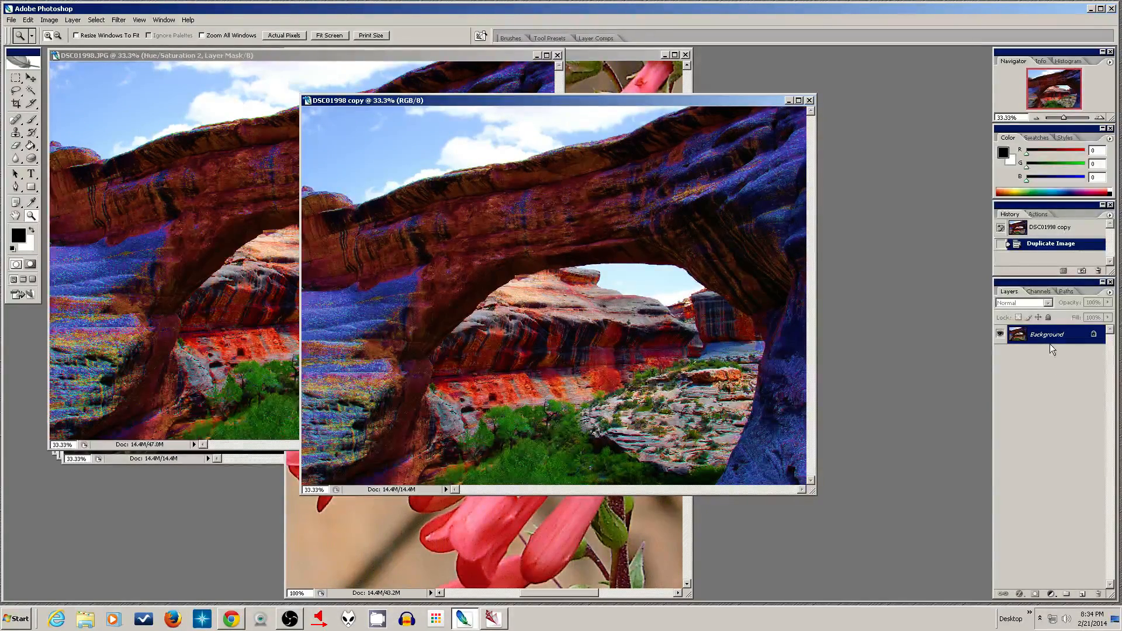
Step: Duplicate the Background layer in DSC01998 copy and sharpen the duplicate with the last-used Unsharp Mask
drag(1049, 337, 1082, 599)
drag(1050, 333, 1050, 332)
key(ctrl+j)
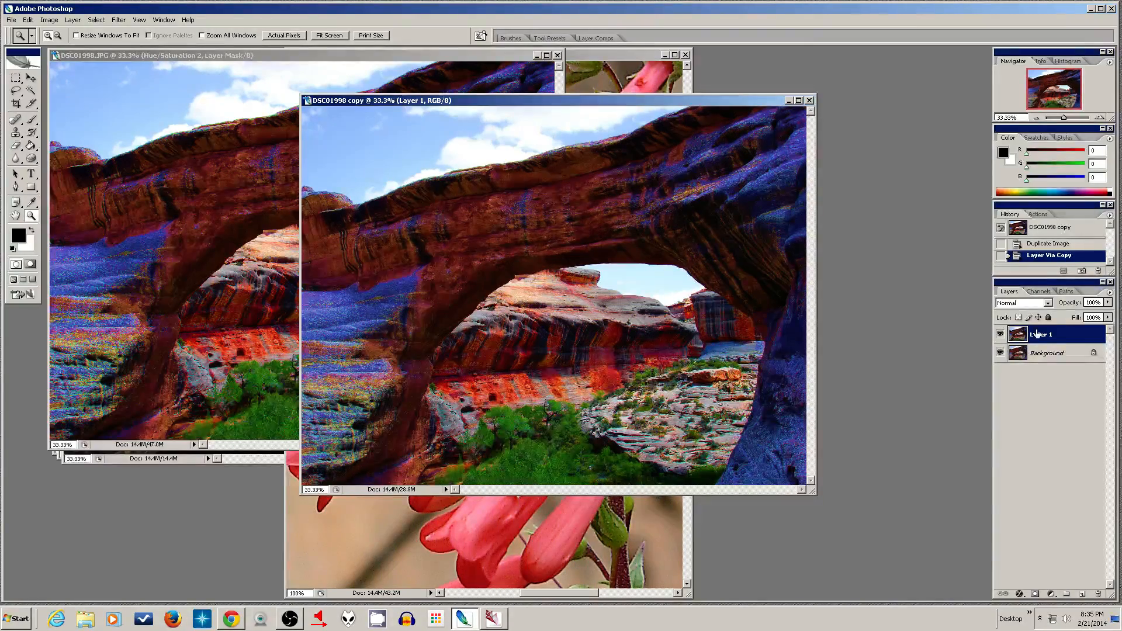
click(118, 21)
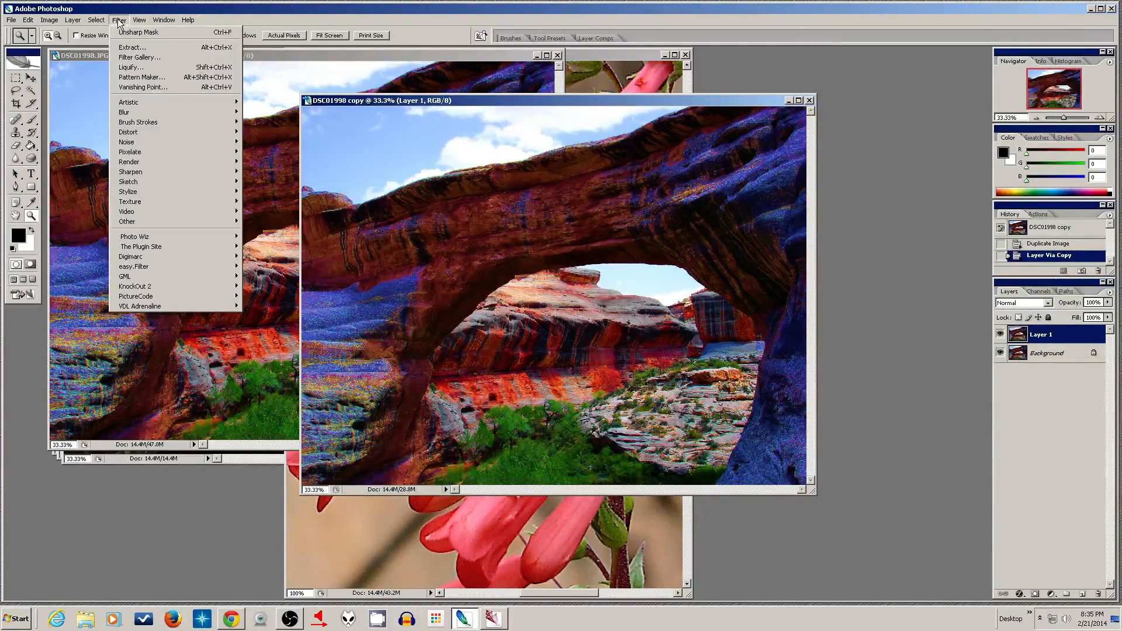
click(125, 33)
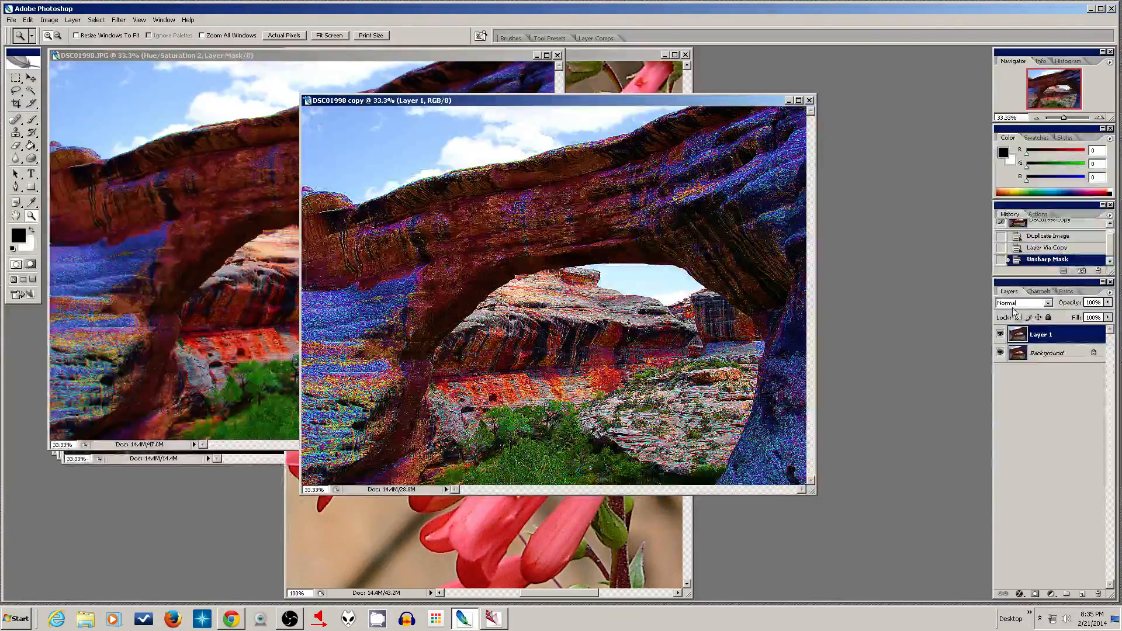
Step: Set the sharpened layer's blend mode to Darken, then duplicate it and set the duplicate to Lighten
click(1047, 303)
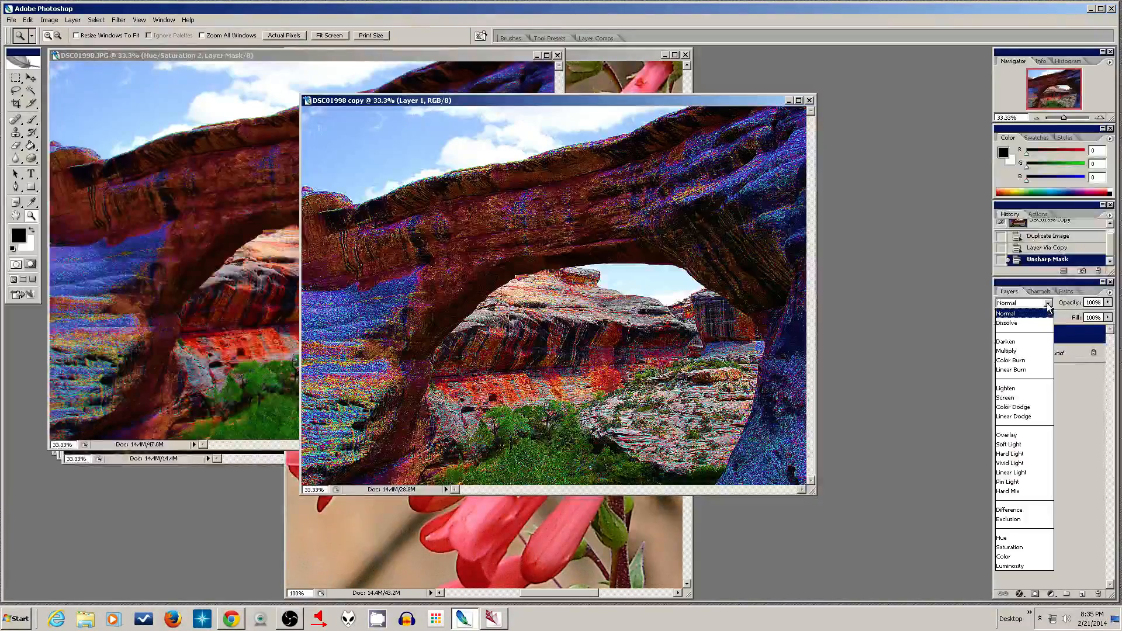
click(1040, 343)
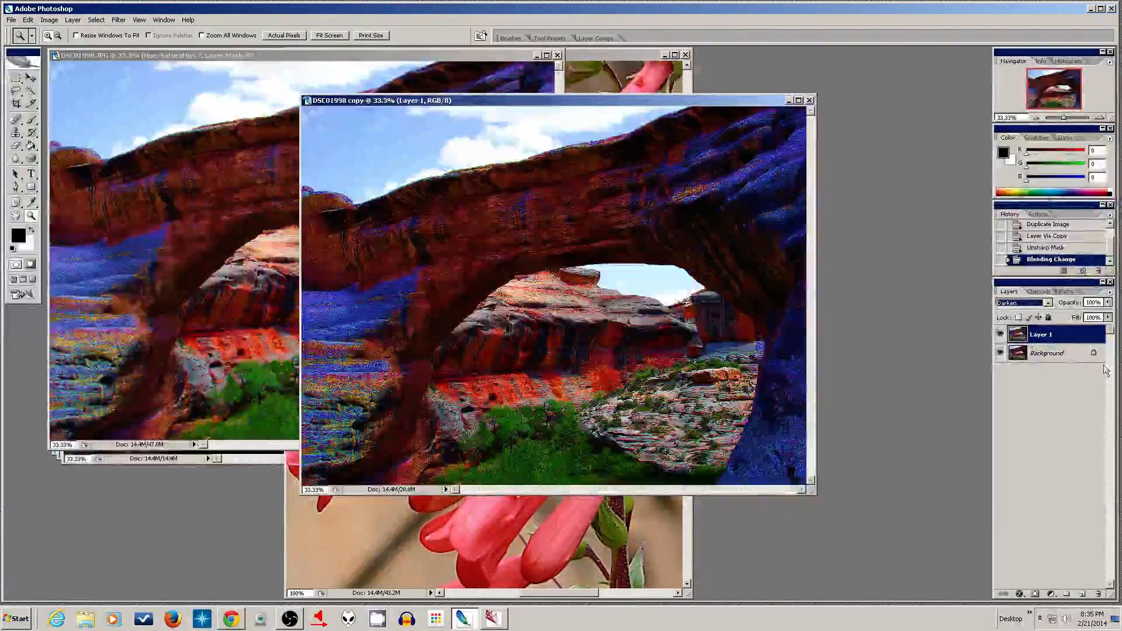
drag(1060, 341, 1056, 344)
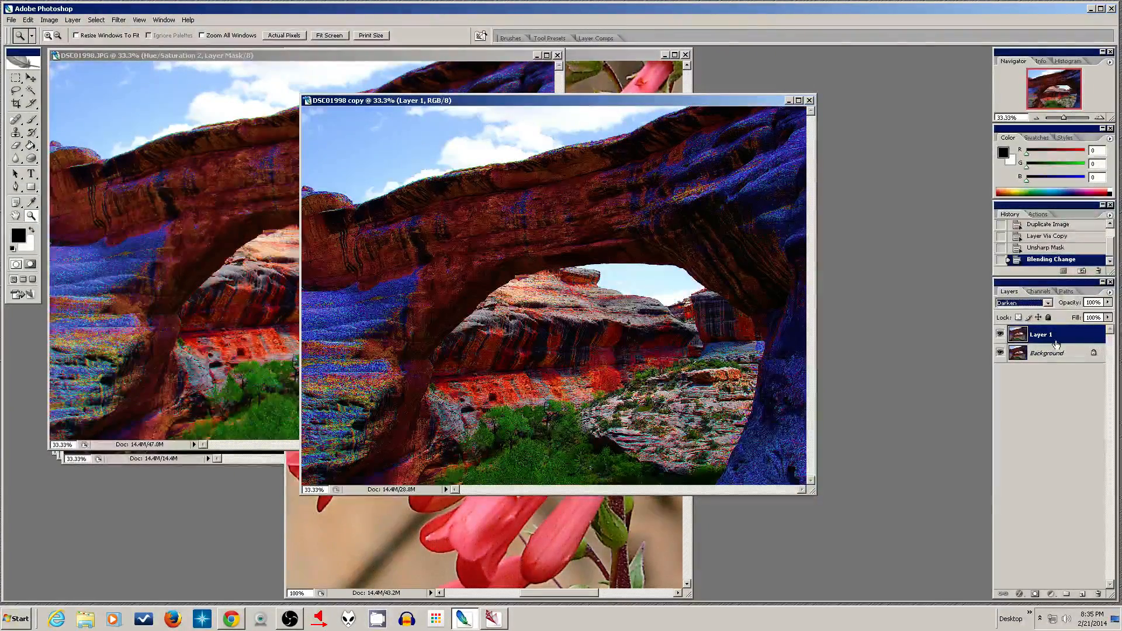
key(ctrl+j)
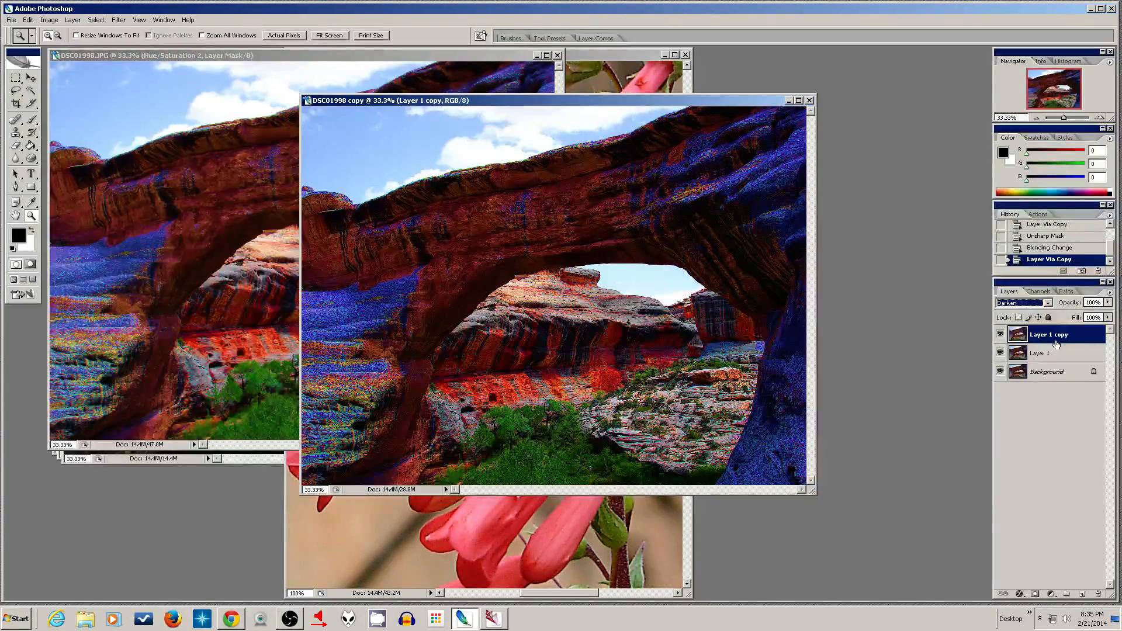
click(1047, 304)
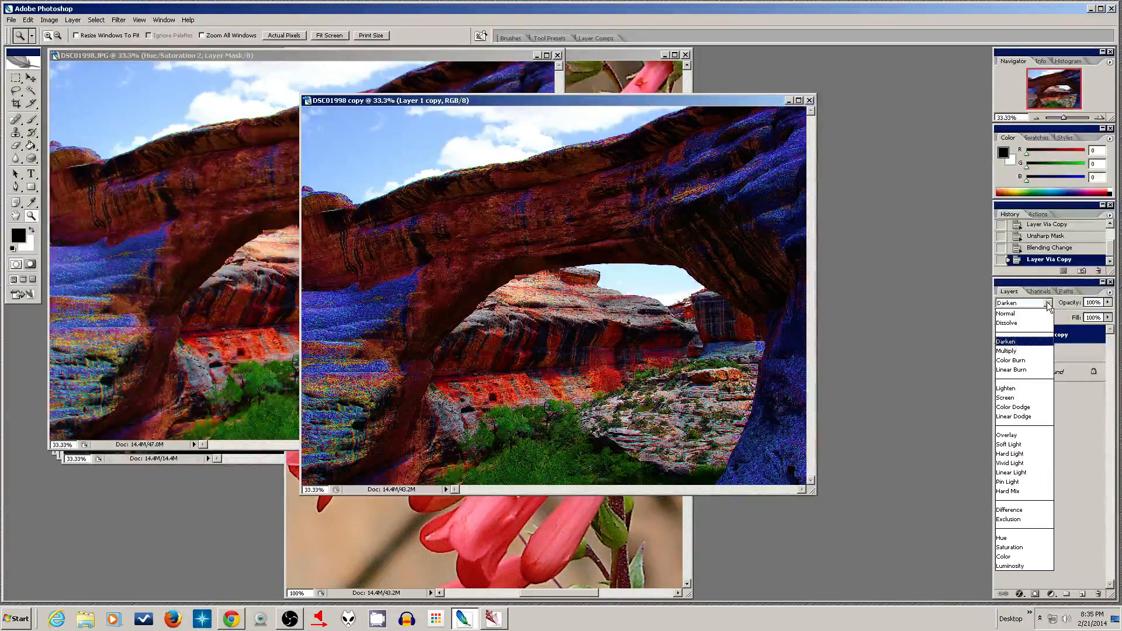
click(1029, 387)
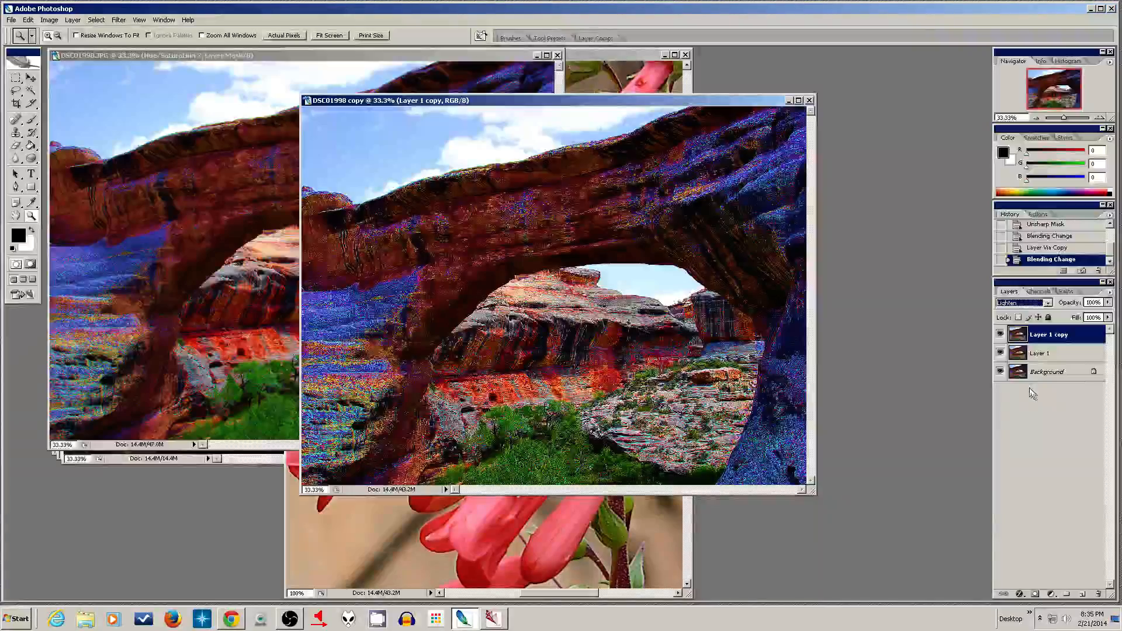
Step: Reduce the Lighten layer's opacity to 23% and the Darken layer's opacity to 84%
click(1107, 317)
drag(1107, 314, 1062, 314)
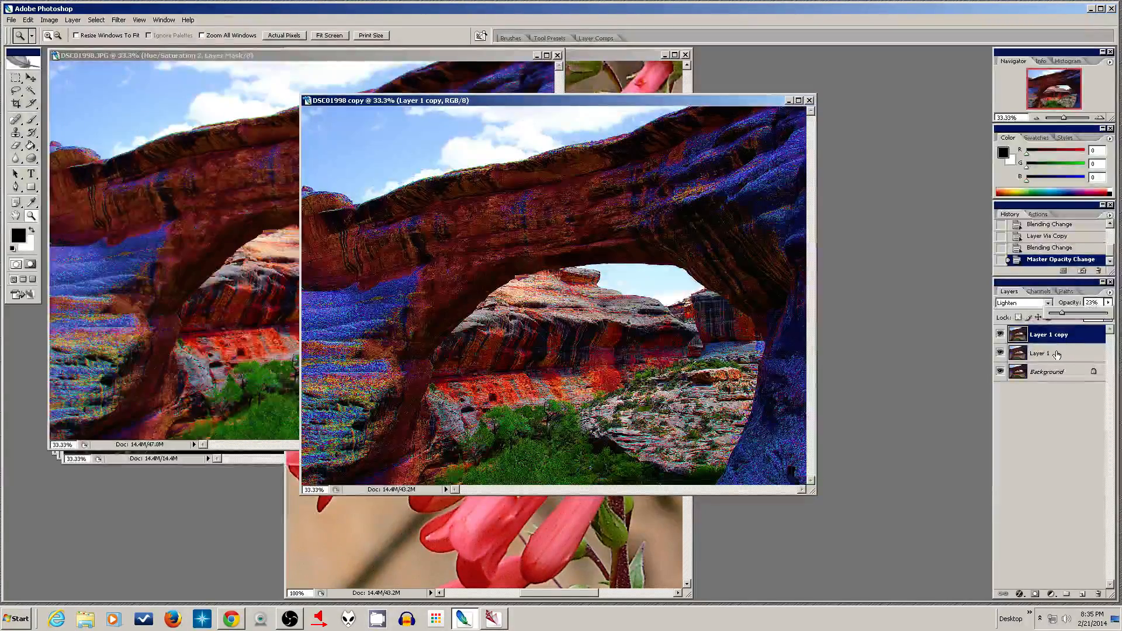
click(1058, 354)
click(1107, 303)
mouse_move(1105, 314)
mouse_down()
mouse_move(1085, 324)
mouse_move(1099, 317)
mouse_up()
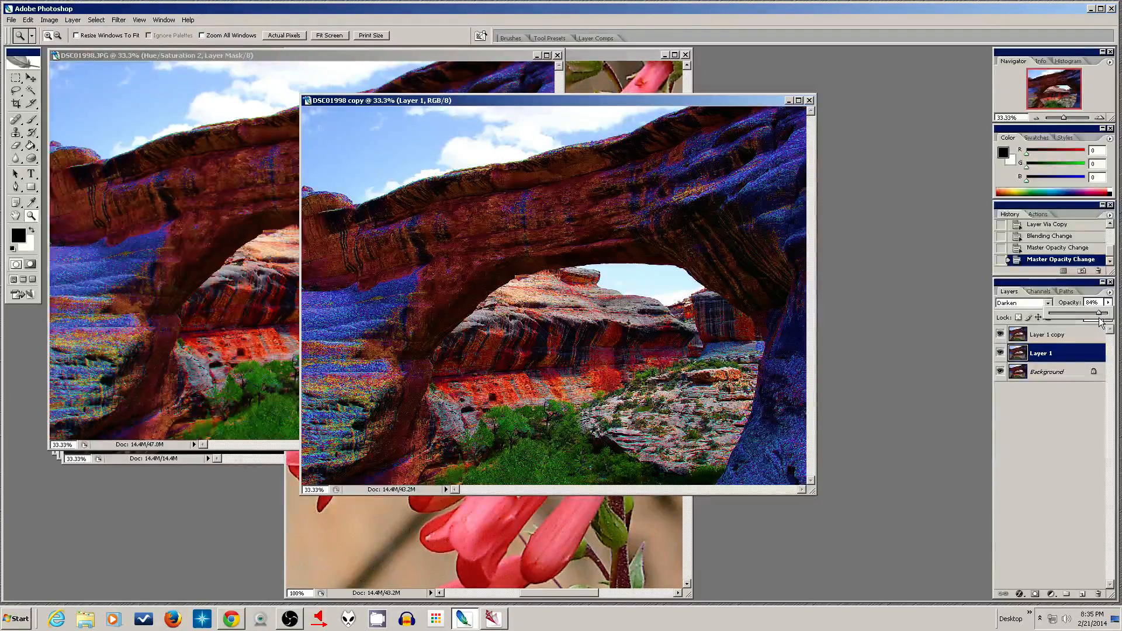
Step: Compare the unsharpened Background alone with all layers visible in DSC01998 copy
alt+click(1000, 372)
alt+click(1000, 373)
alt+click(1001, 373)
alt+click(1001, 372)
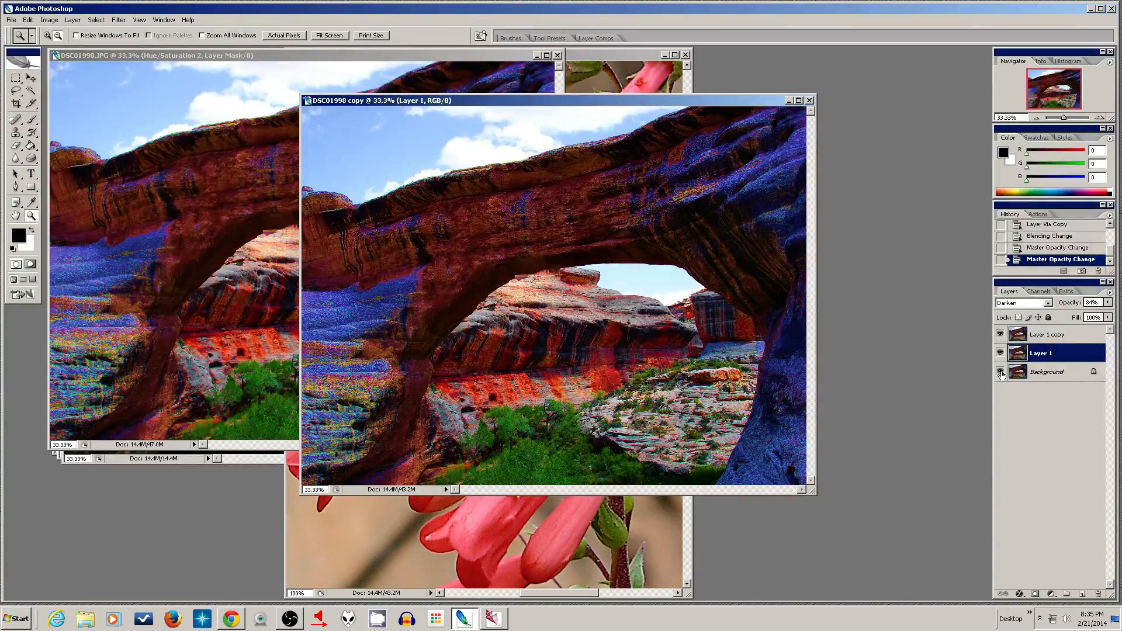
click(1028, 394)
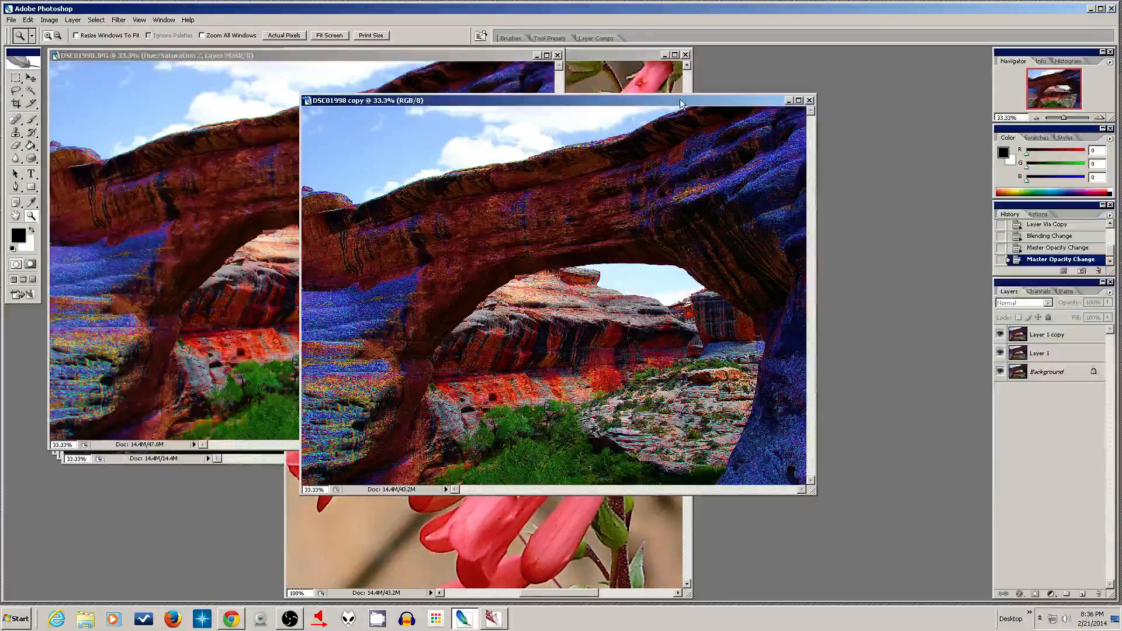
click(462, 55)
click(641, 100)
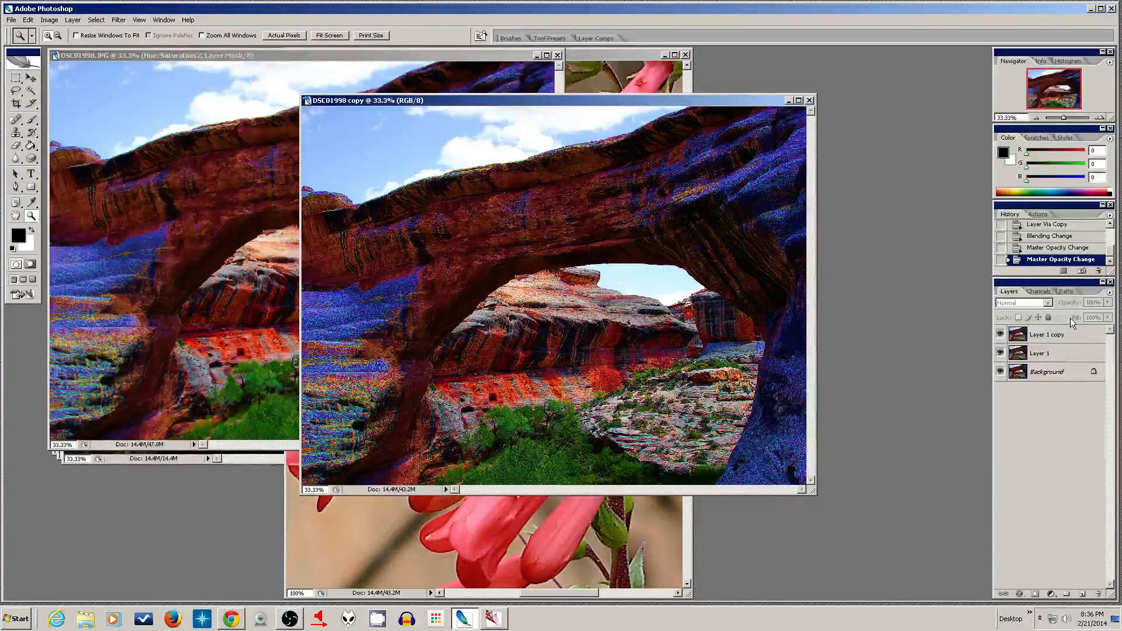
click(1052, 352)
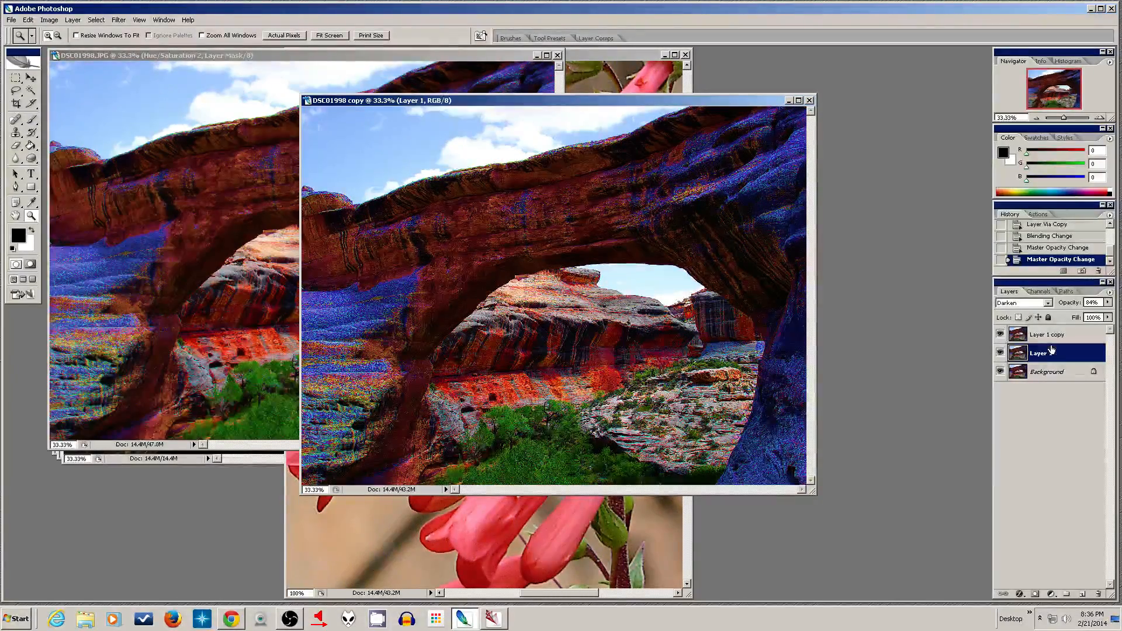
click(1051, 339)
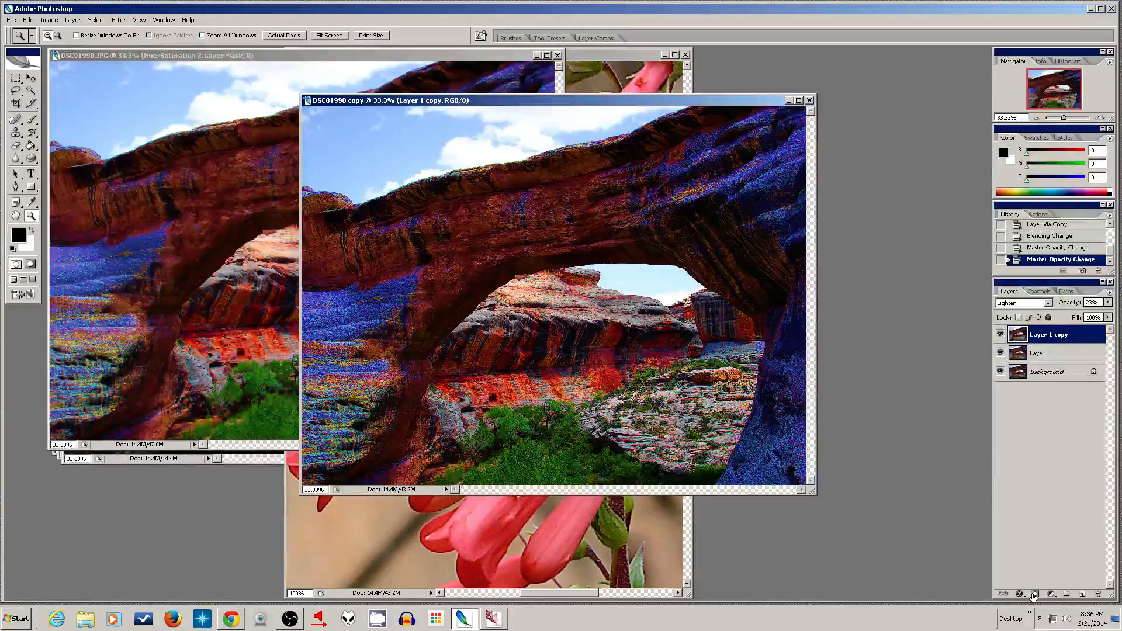
click(1051, 595)
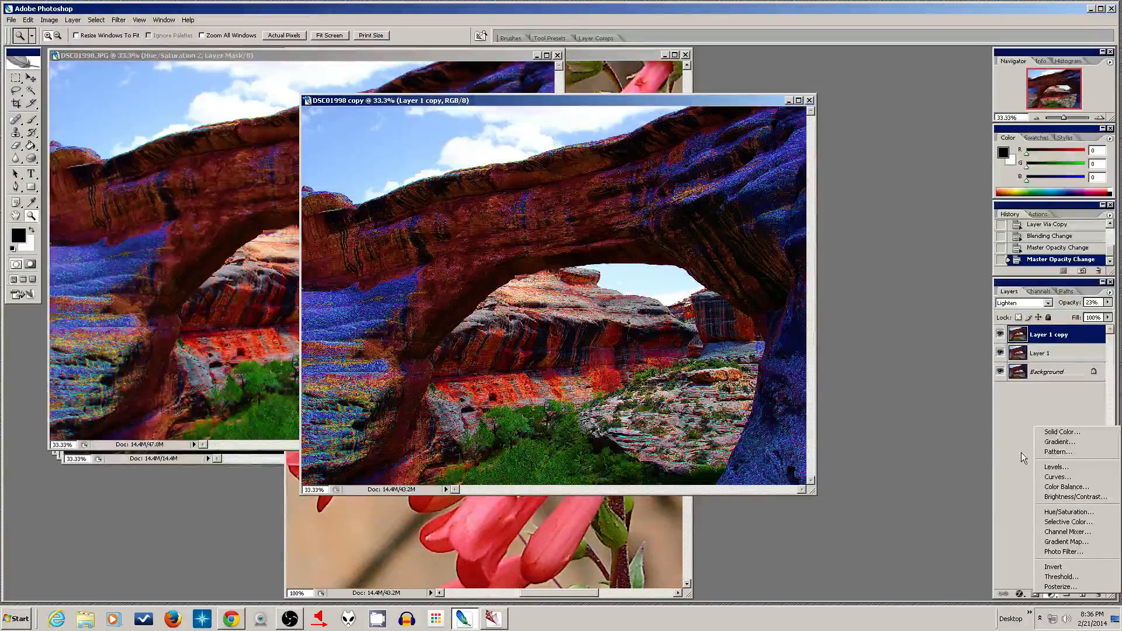
key(Escape)
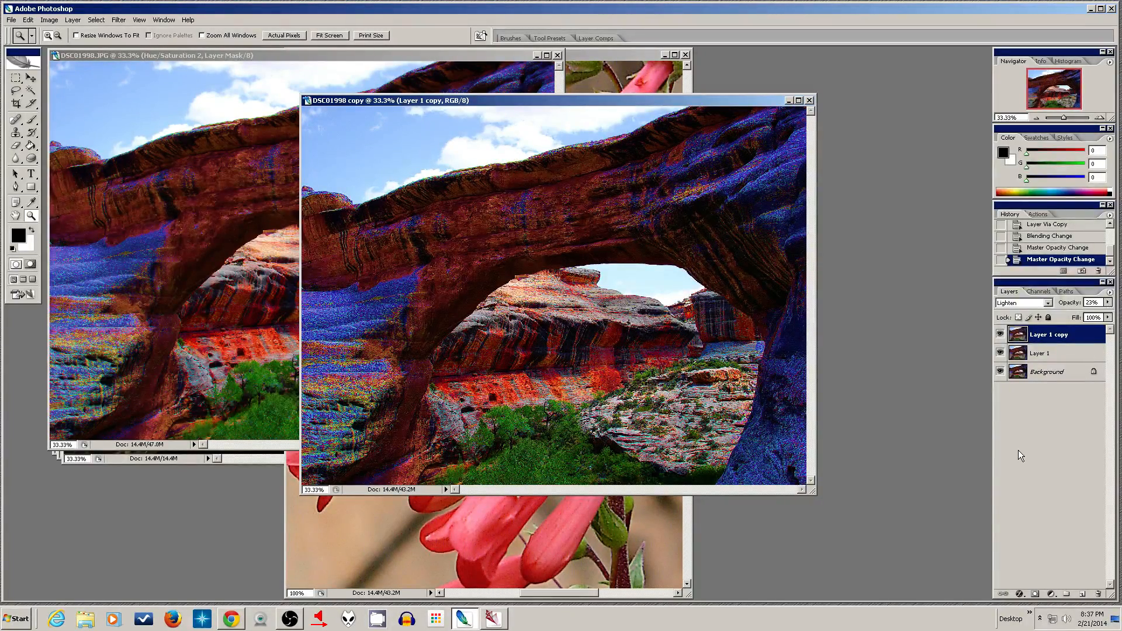
Step: Close DSC01998 copy without saving its changes
click(809, 101)
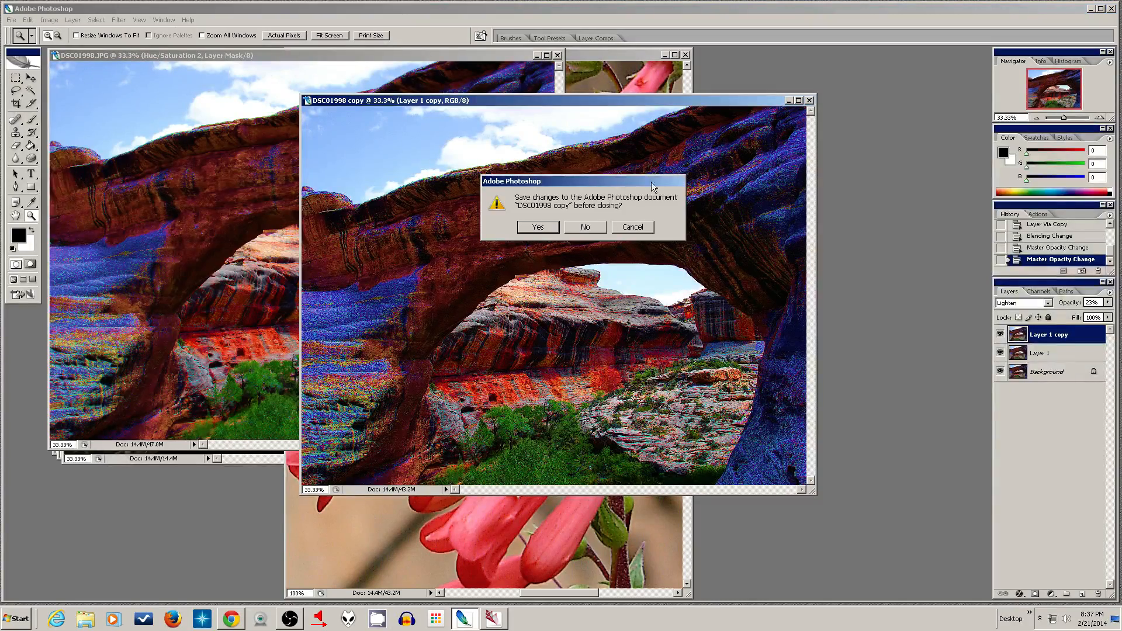
click(586, 227)
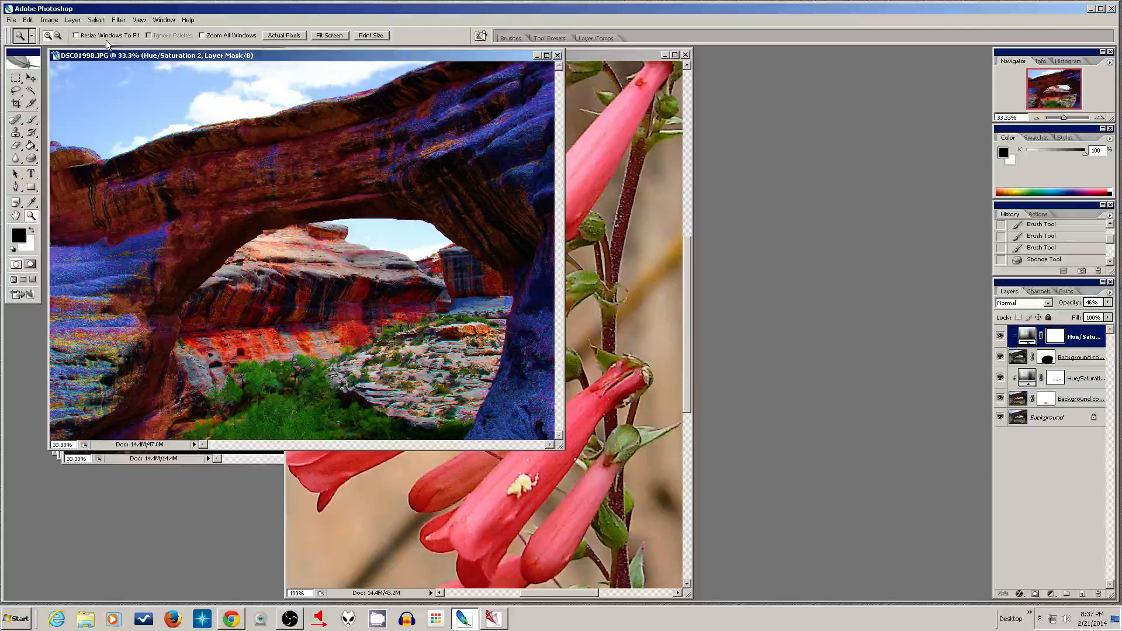
Step: Duplicate DSC02032.JPG as DSC02032 copy with its layers merged
click(49, 19)
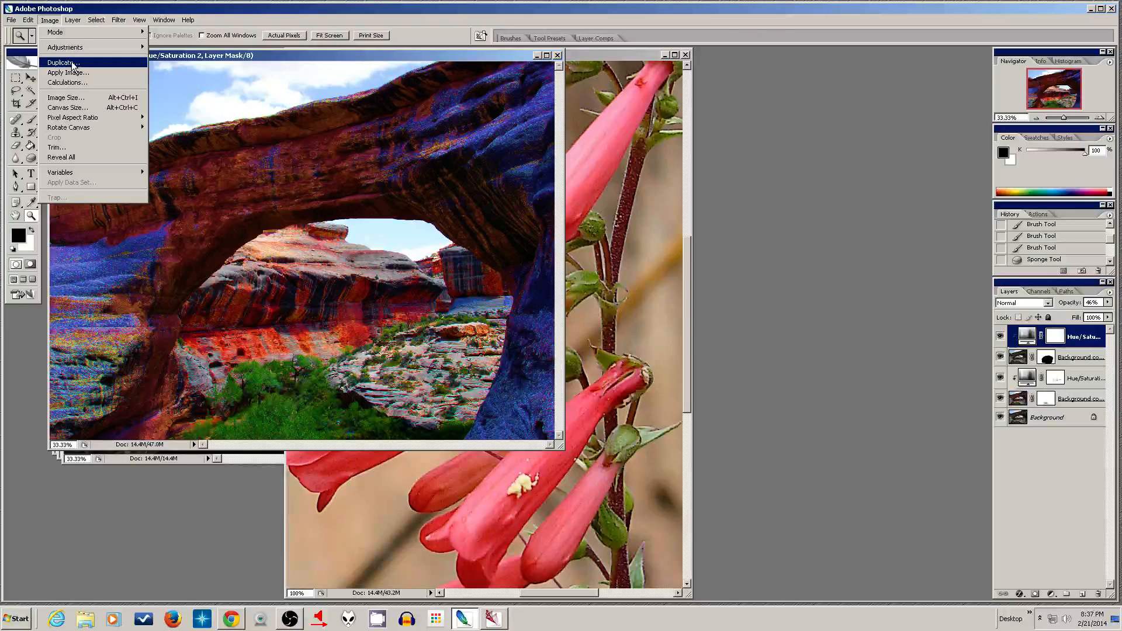
click(114, 155)
click(606, 53)
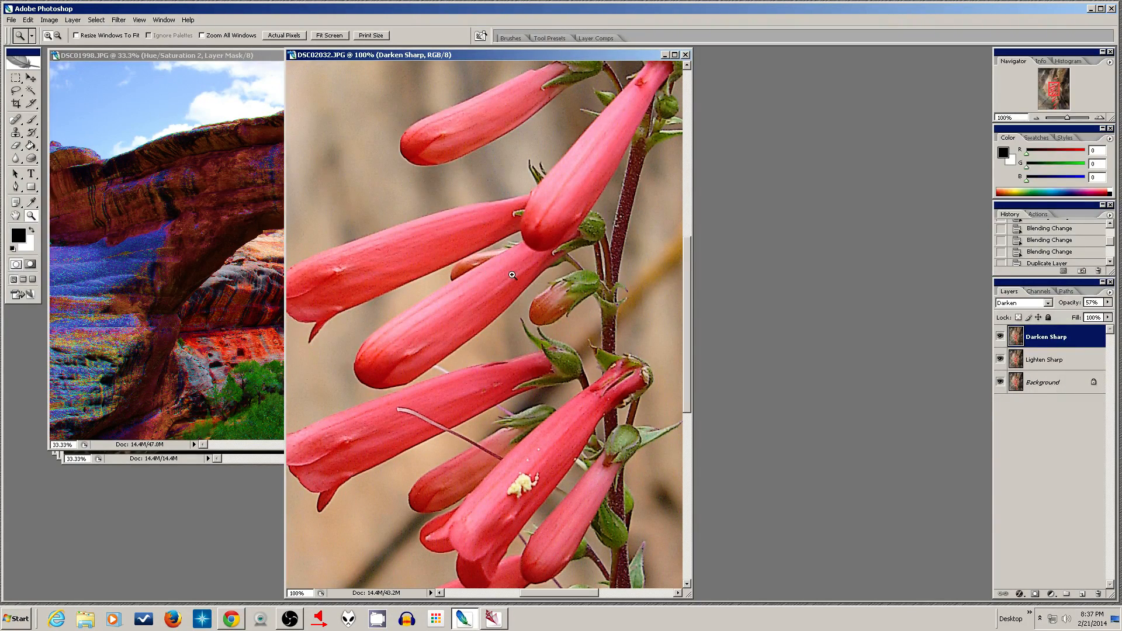
click(49, 21)
click(66, 64)
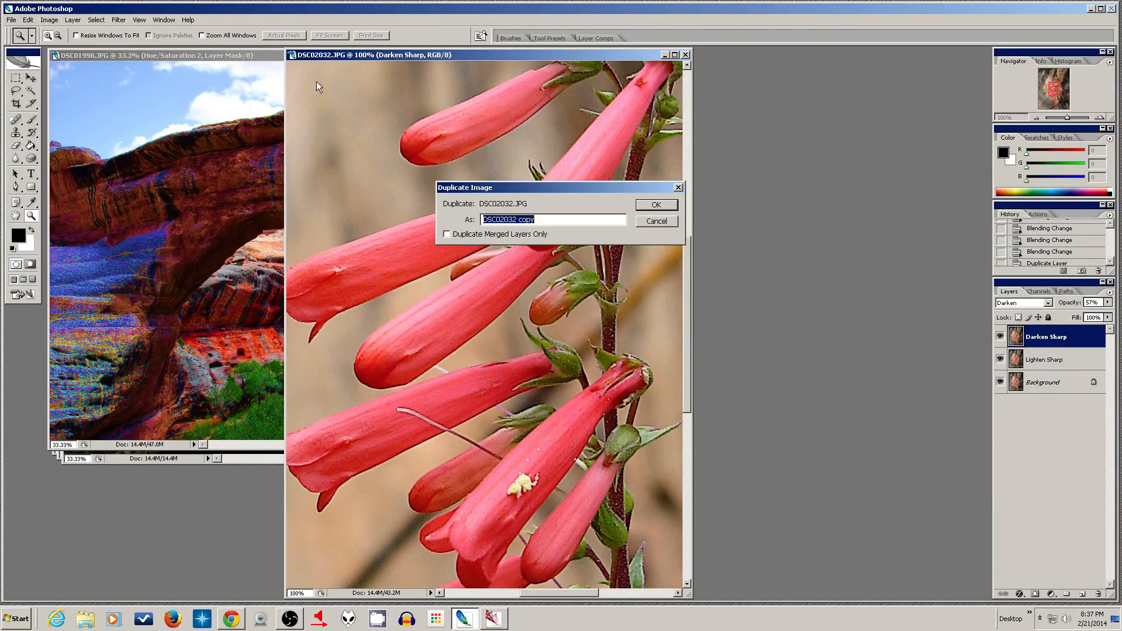
click(452, 234)
click(655, 206)
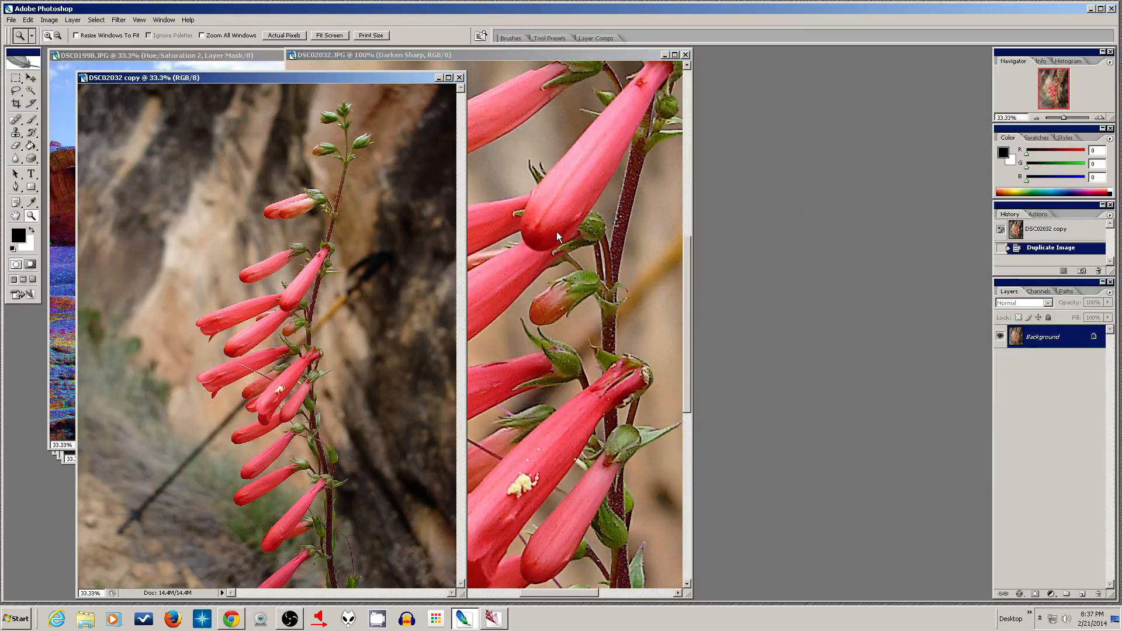
Step: Move the DSC02032 copy window aside and convert the copy to Lab Color mode
drag(622, 78, 639, 75)
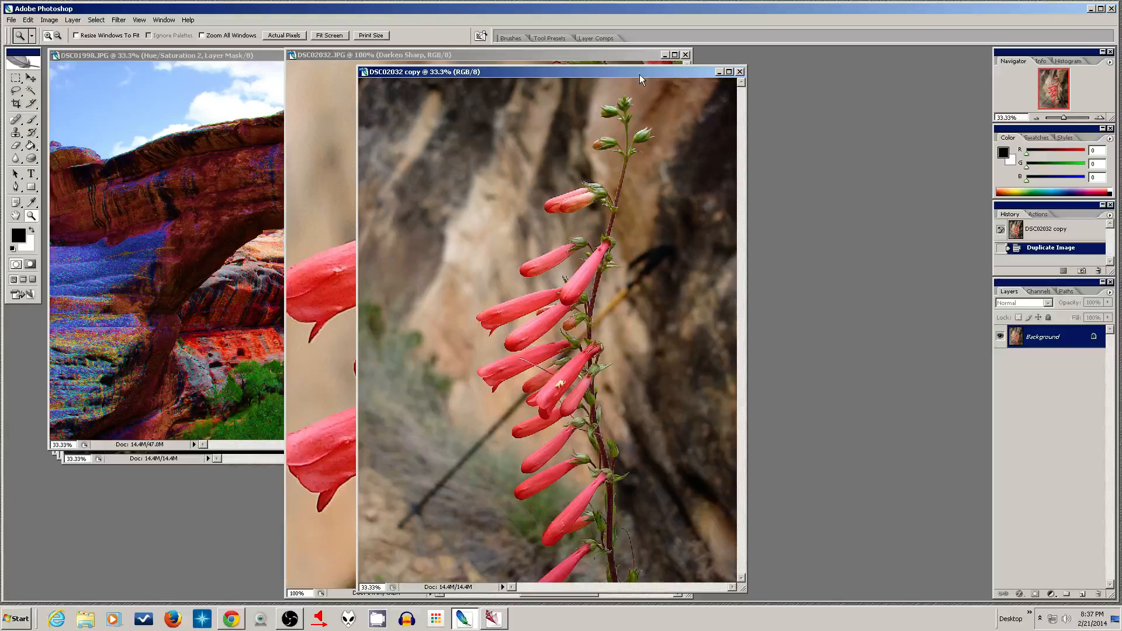
click(49, 20)
mouse_move(113, 36)
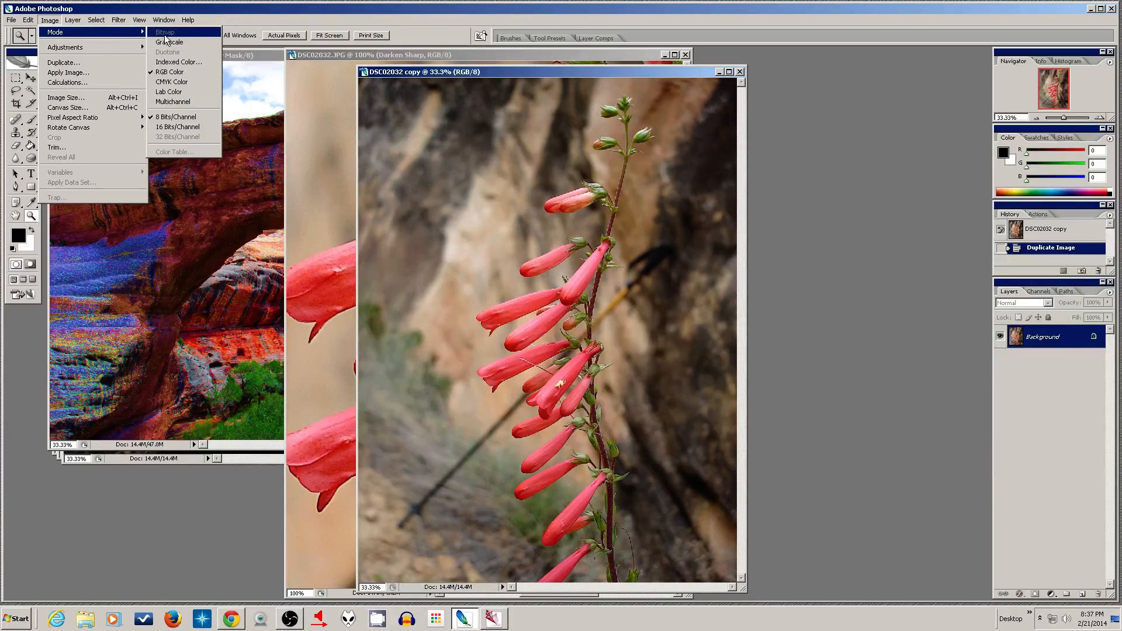
click(173, 93)
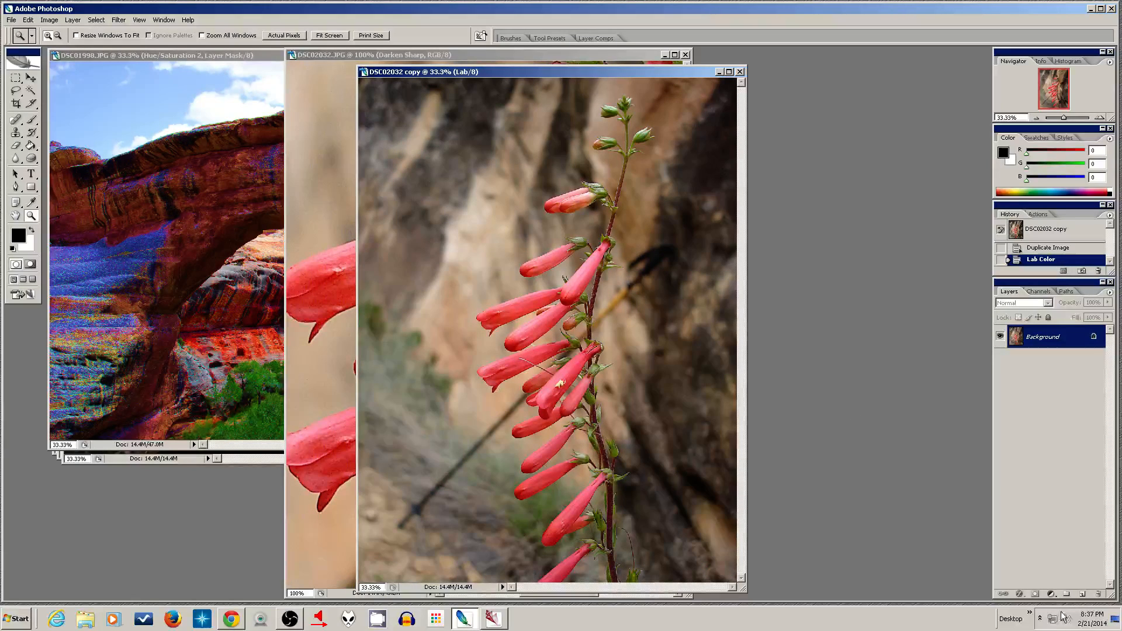
Step: Add a Curves adjustment layer and steepen the a channel, moving its low end inward to about -75 and its high end to 77
click(1051, 594)
click(1071, 485)
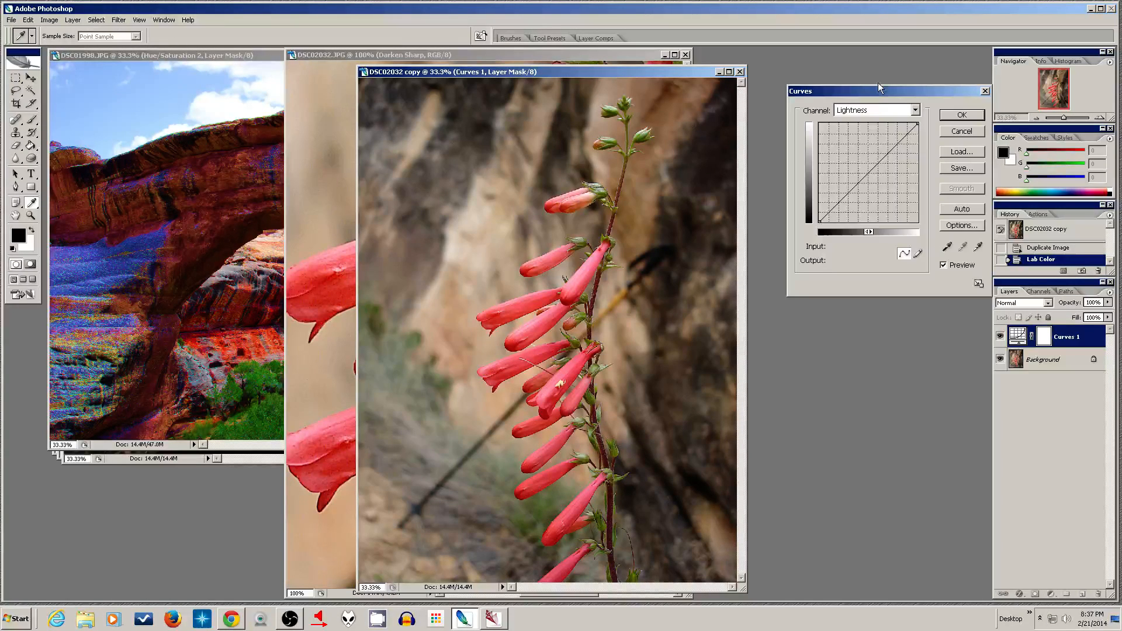
click(874, 110)
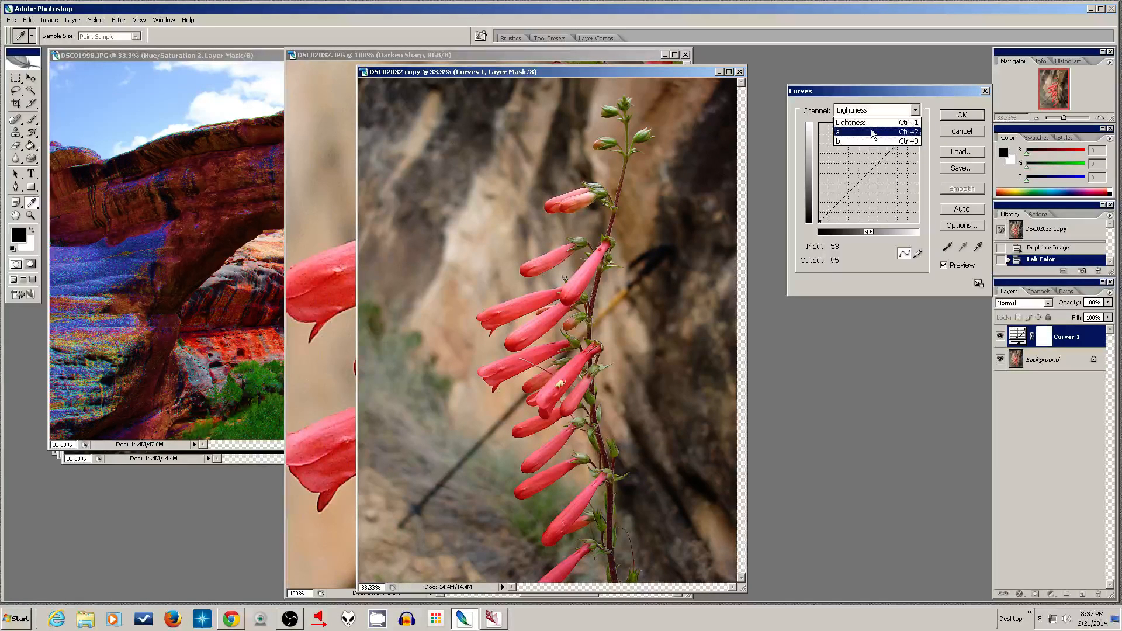
click(873, 132)
drag(820, 222, 838, 222)
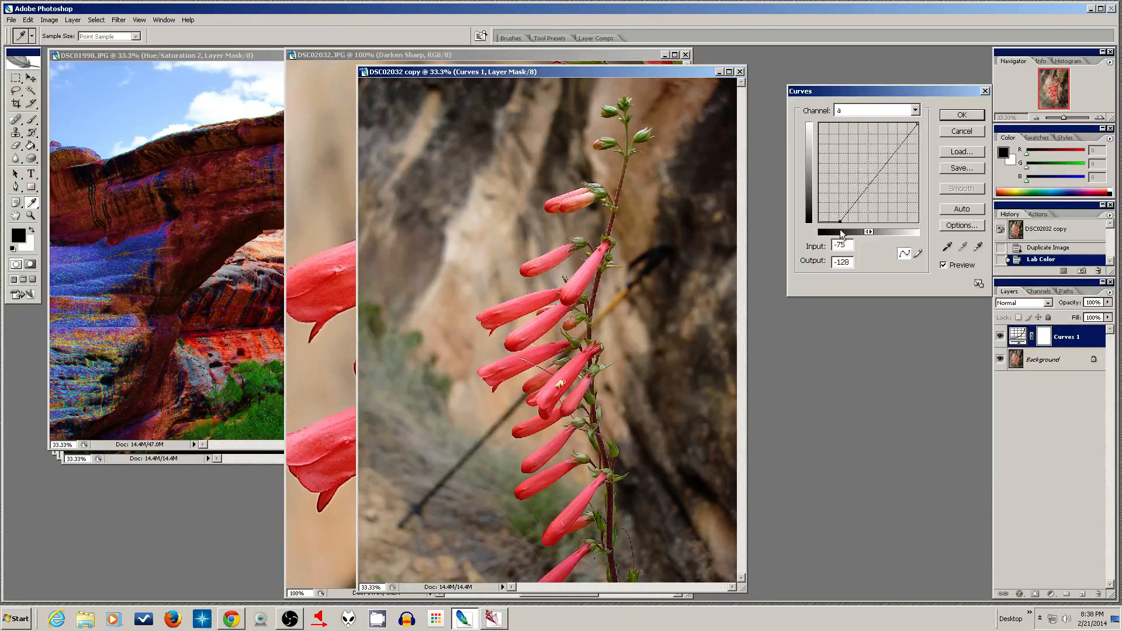
click(917, 123)
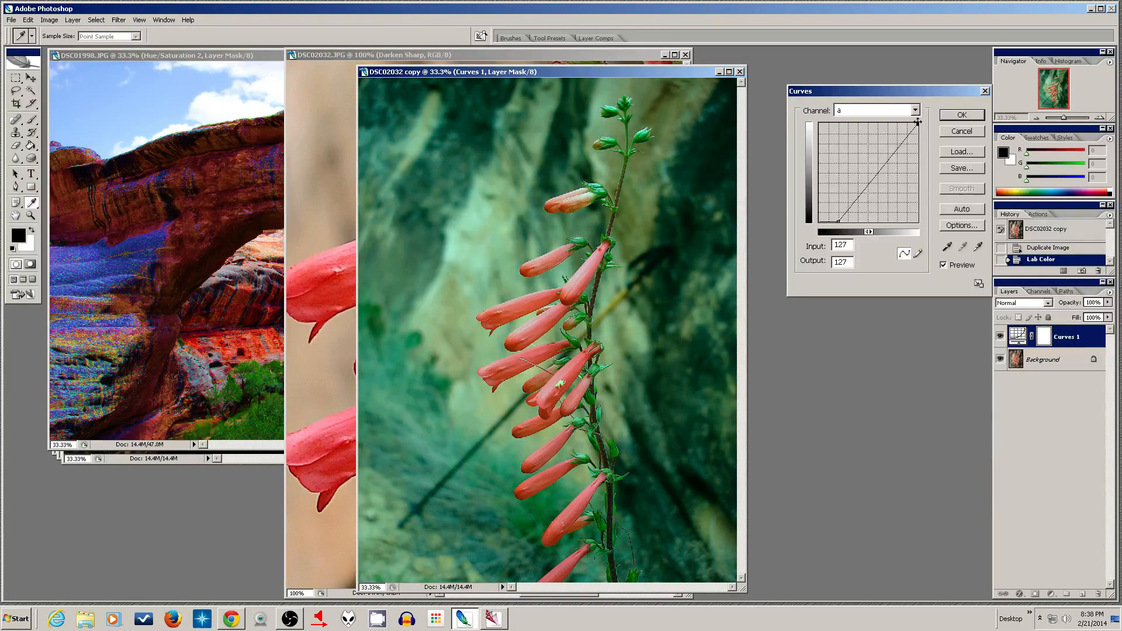
drag(917, 122, 899, 123)
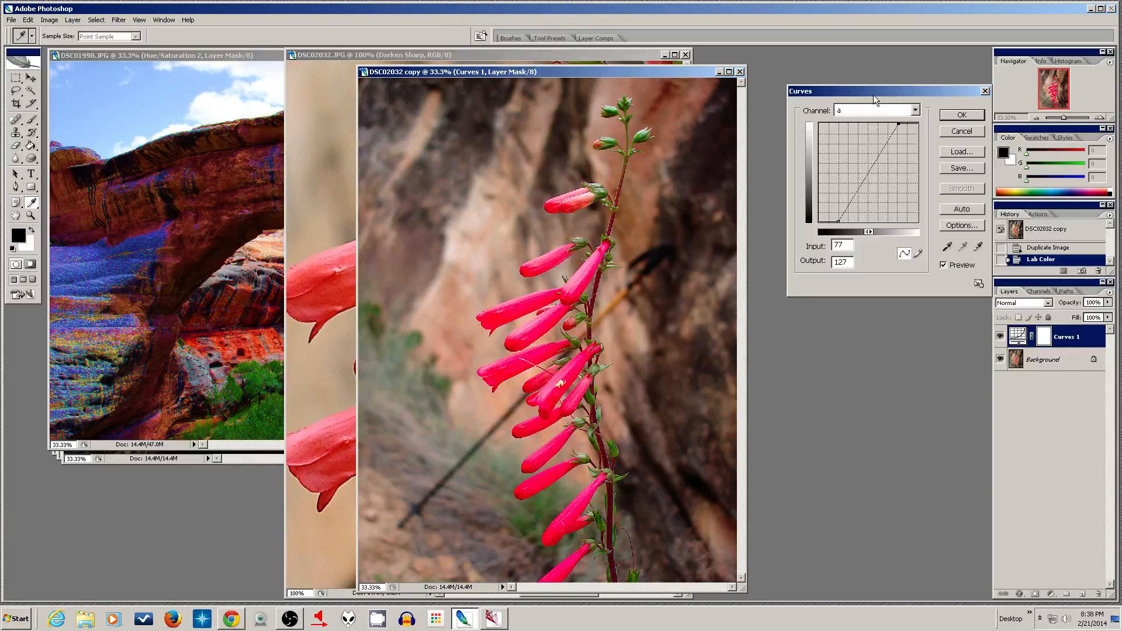
Step: Steepen the b channel curve by moving its low end inward to -79 and its high end to 77, and apply the Curves adjustment
click(883, 108)
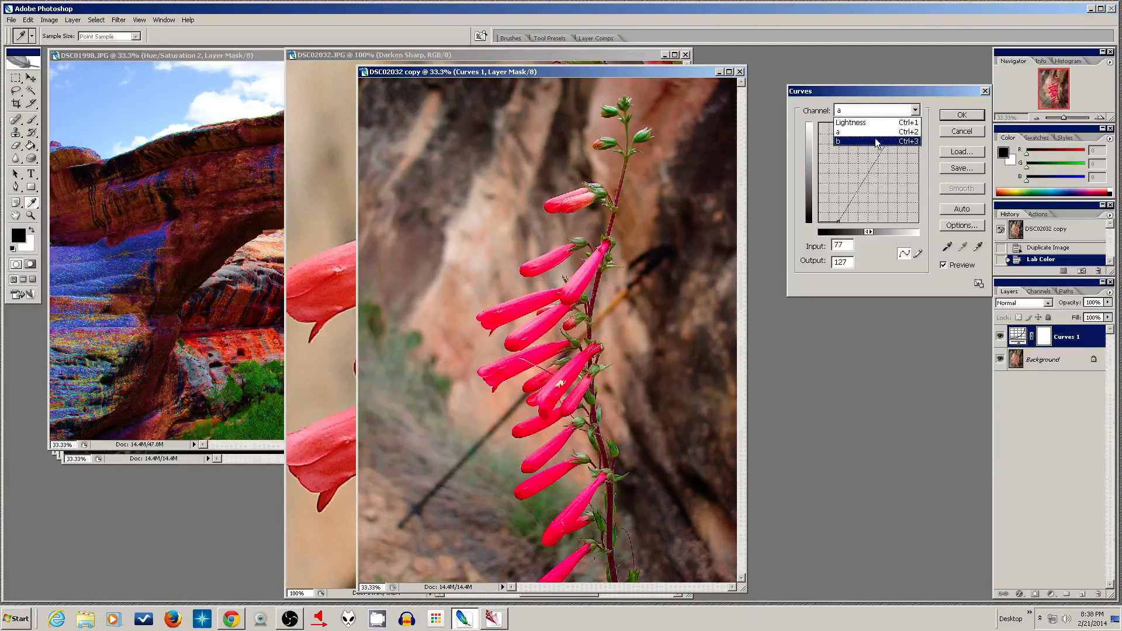
click(875, 142)
drag(819, 222, 838, 222)
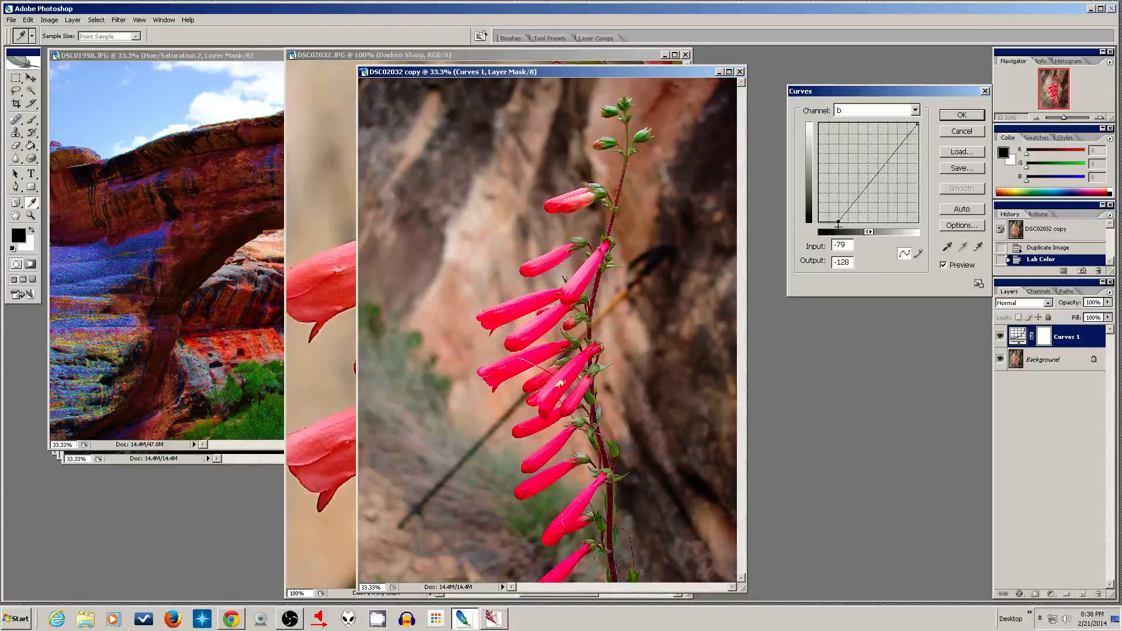
drag(917, 124, 898, 123)
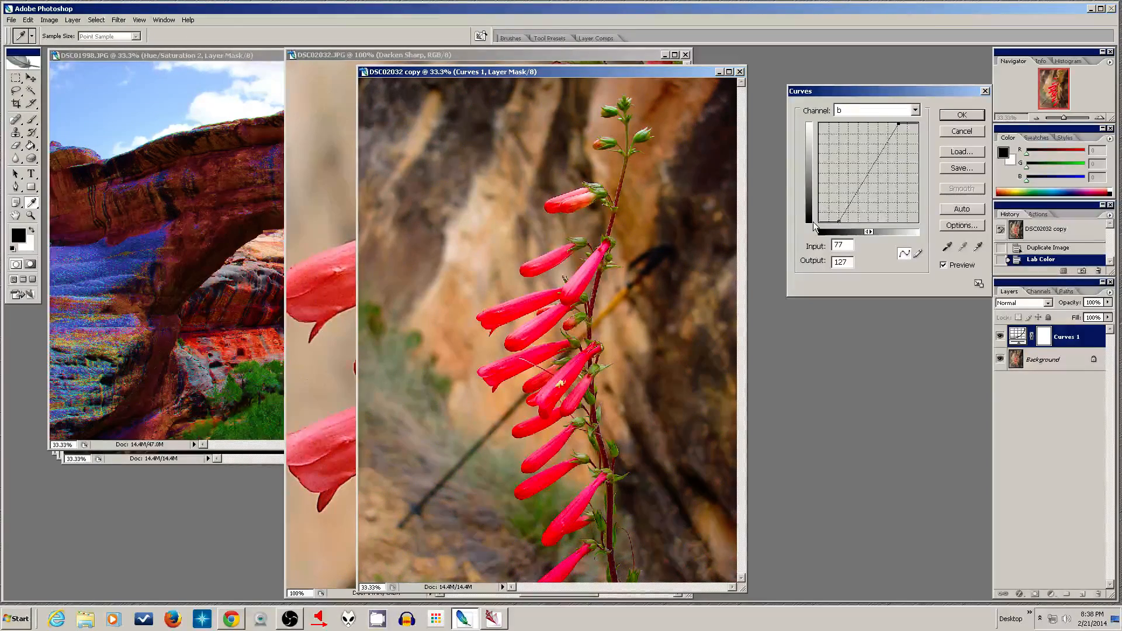
click(961, 114)
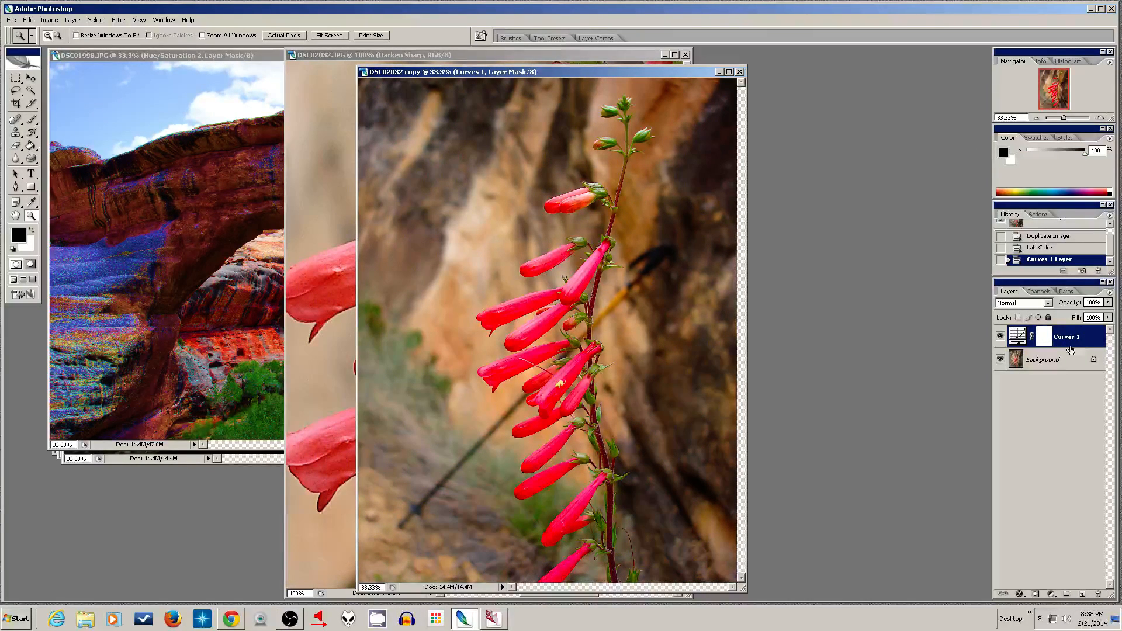
Step: Flatten the copy with the Curves layer at 100% opacity and convert it back to RGB Color mode
click(1107, 302)
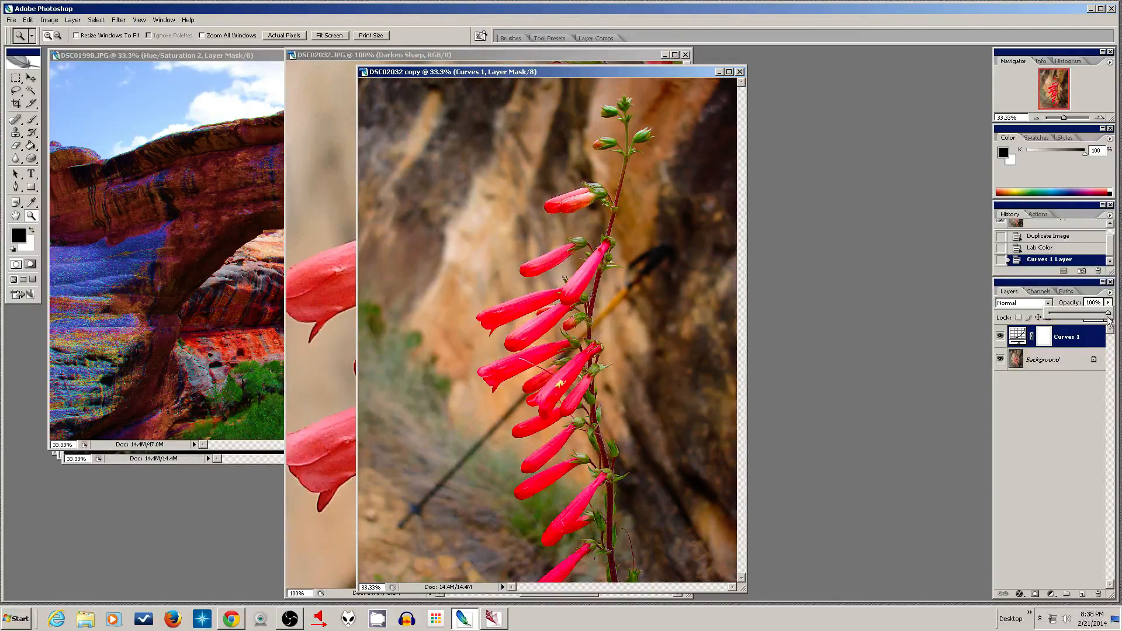
mouse_move(1108, 315)
mouse_down()
mouse_move(1087, 320)
mouse_move(1108, 316)
mouse_up()
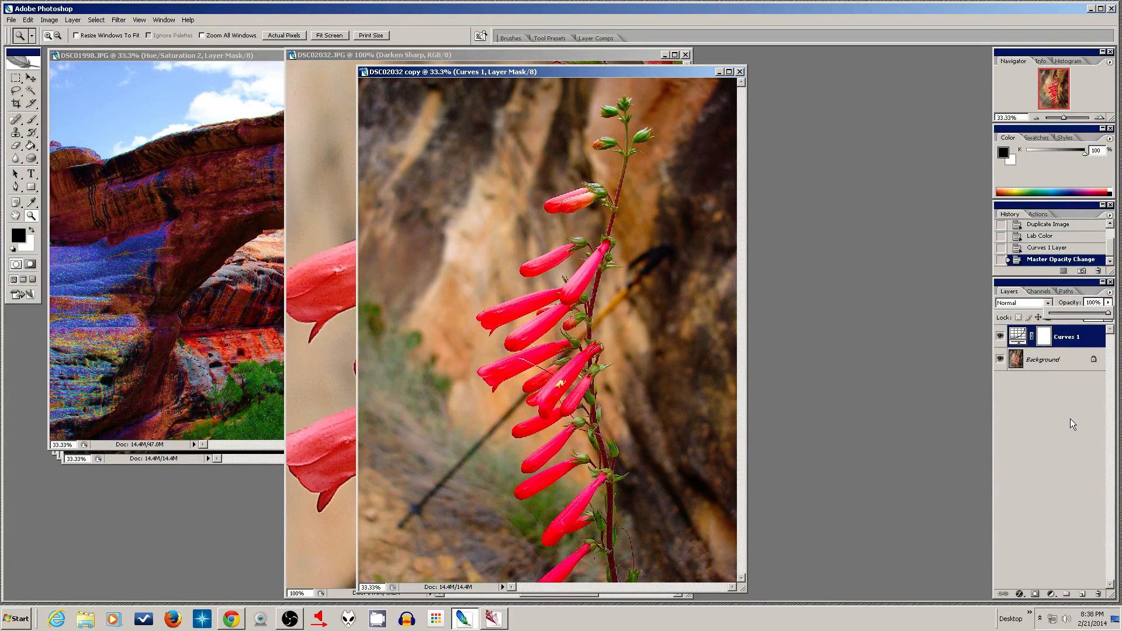
right_click(1049, 363)
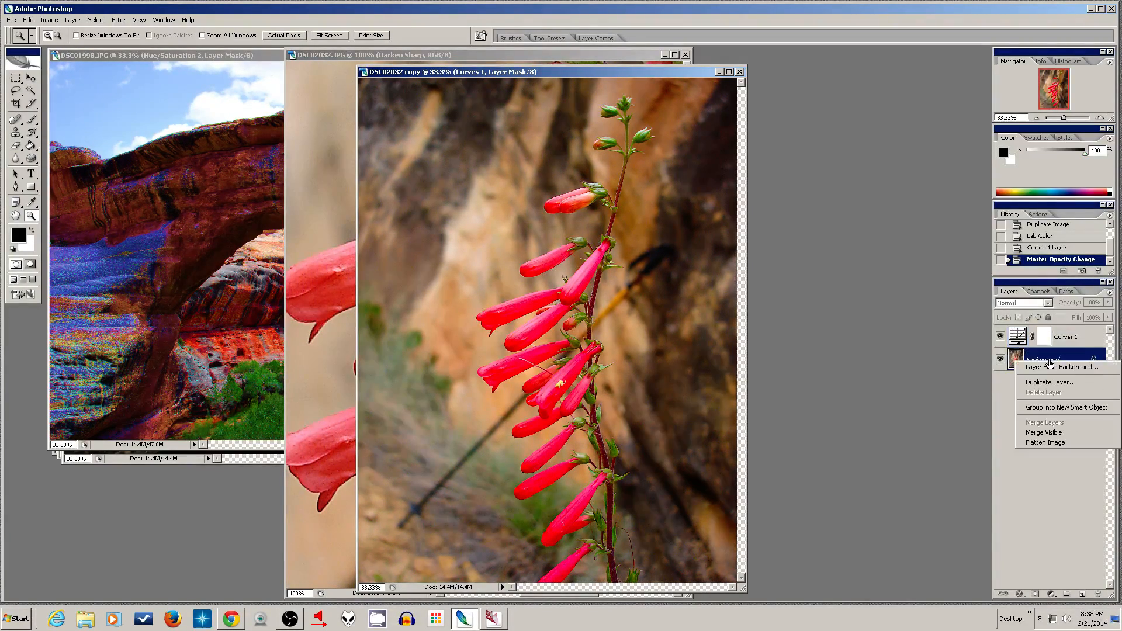
click(1050, 442)
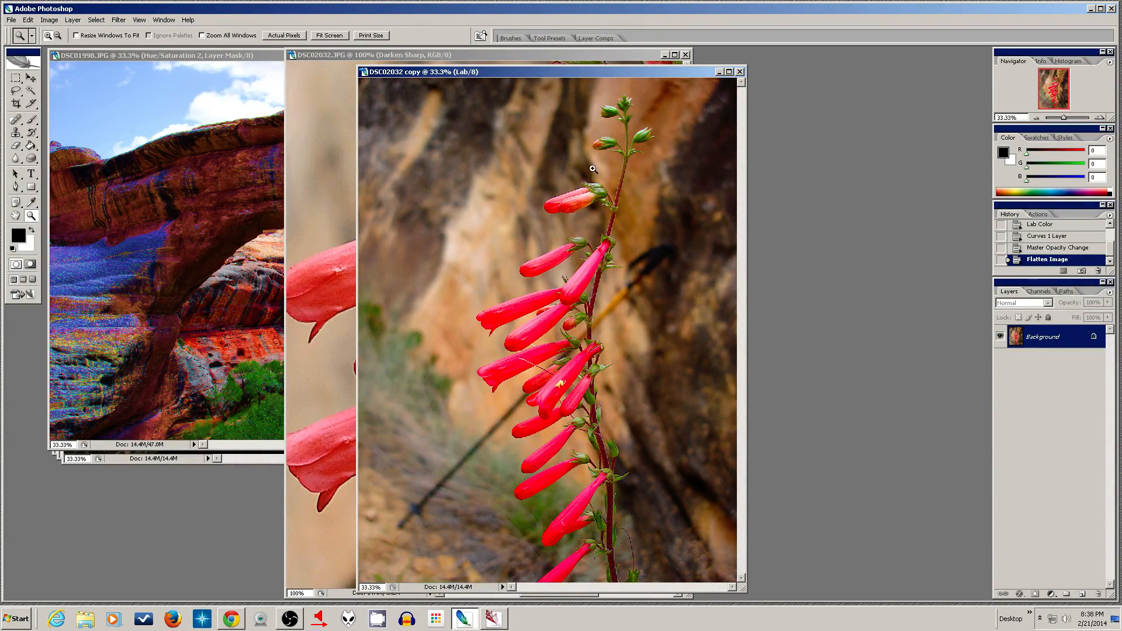
click(50, 21)
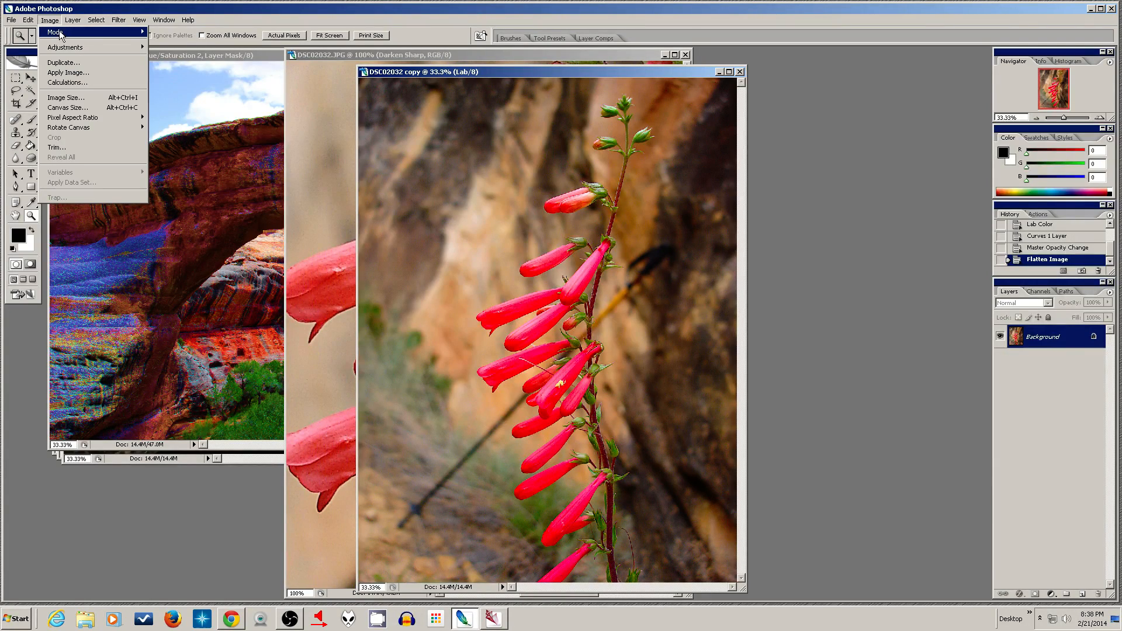
mouse_move(65, 36)
click(171, 72)
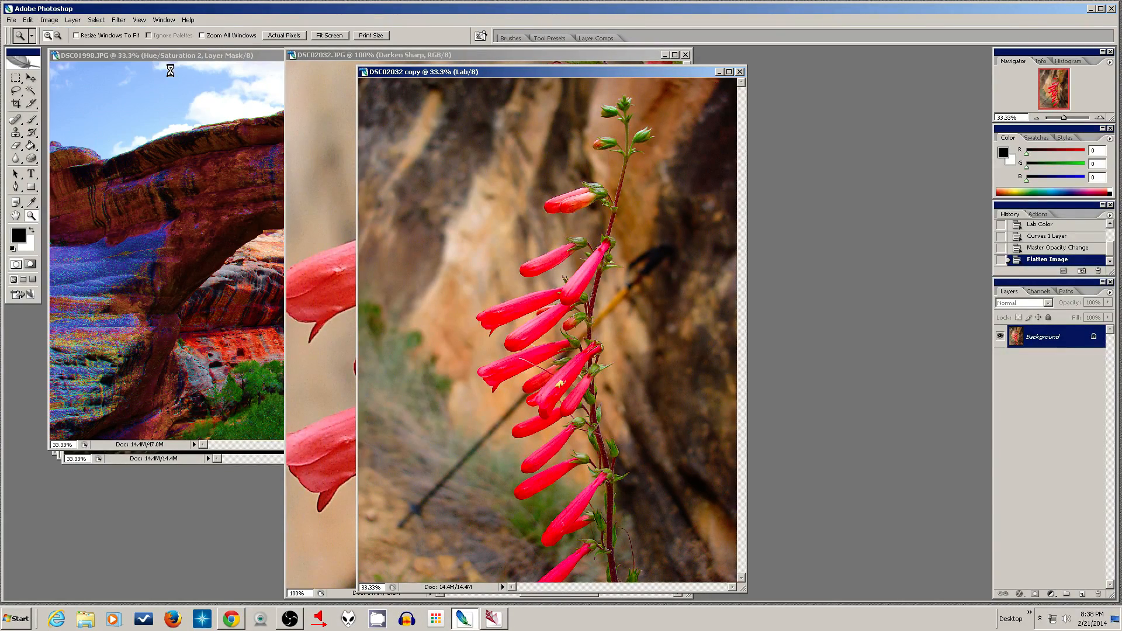
Step: Copy the entire canvas of DSC02032 copy and paste it as a new top layer in DSC02032.JPG
key(ctrl+a)
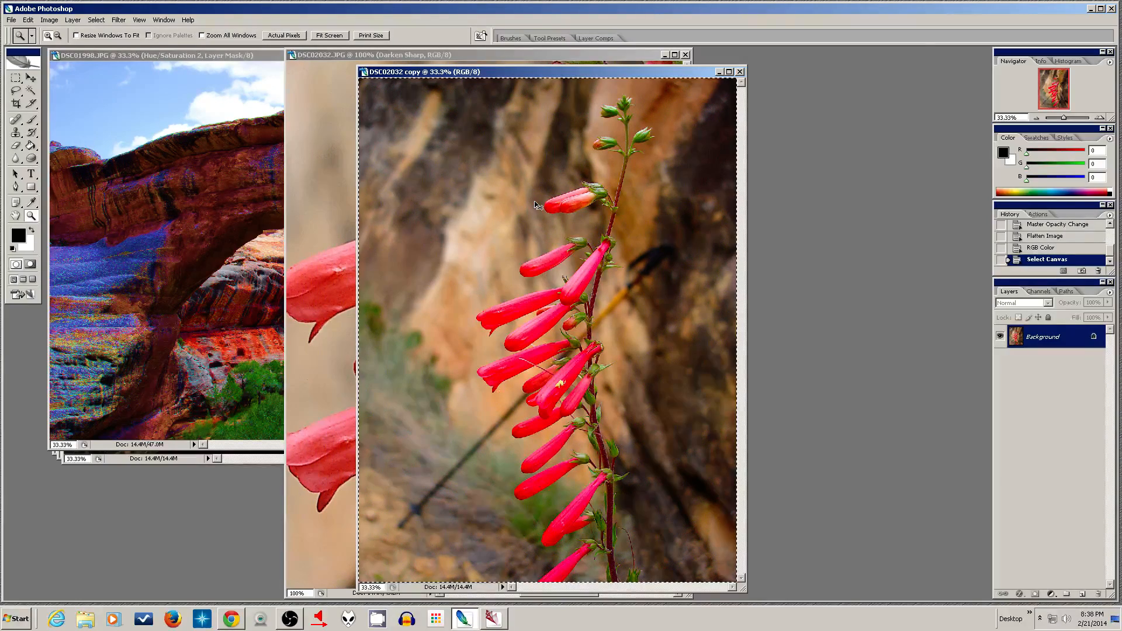
click(315, 54)
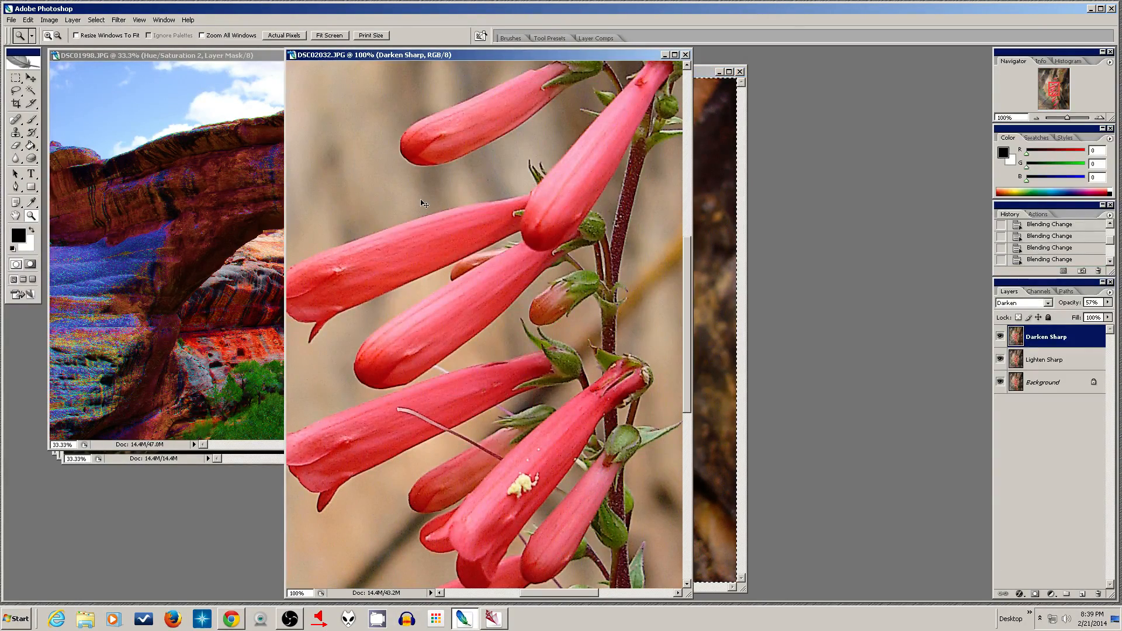
key(ctrl+v)
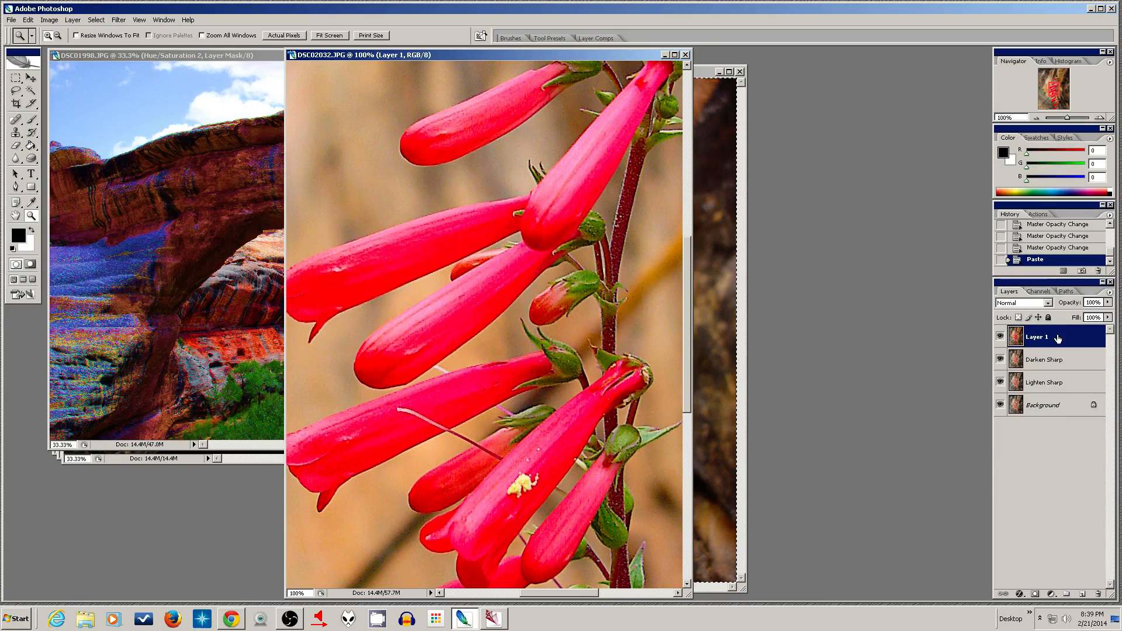
Step: Reduce the pasted layer's opacity to 62% while viewing the whole flower image
click(1108, 302)
mouse_move(1108, 314)
mouse_down()
mouse_move(1084, 316)
mouse_move(1119, 318)
mouse_move(1087, 315)
mouse_up()
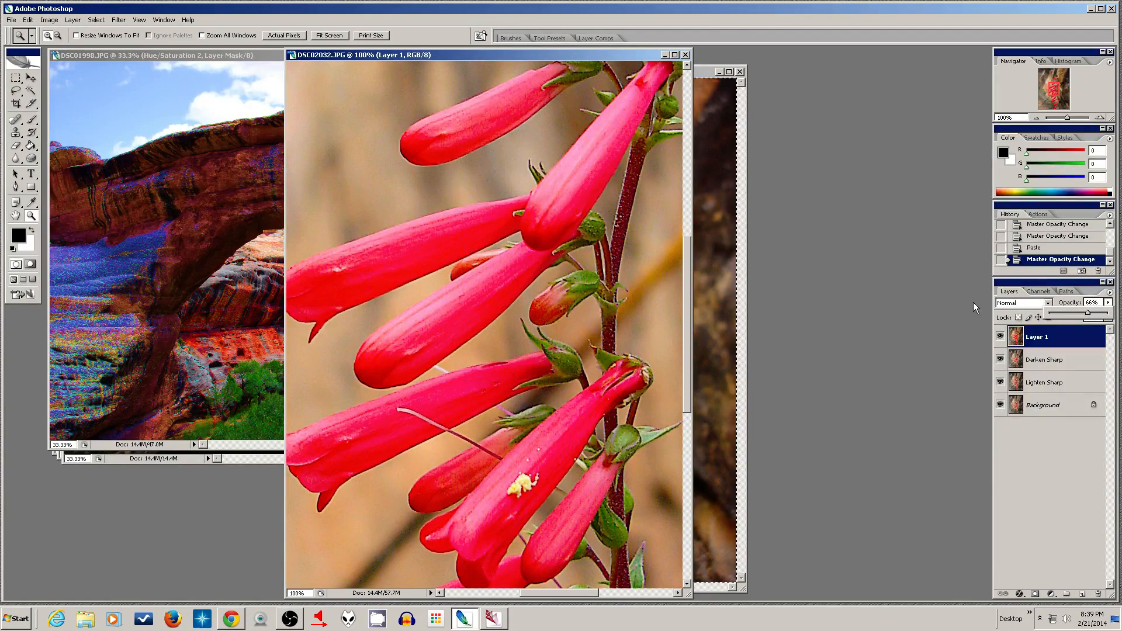
double_click(15, 215)
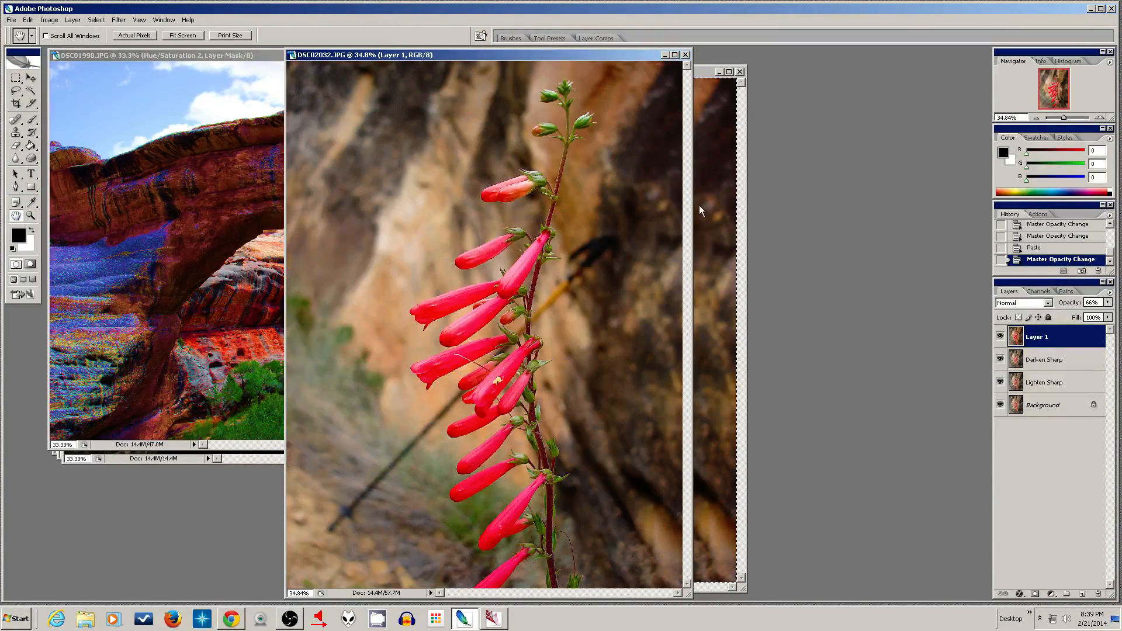
click(1108, 302)
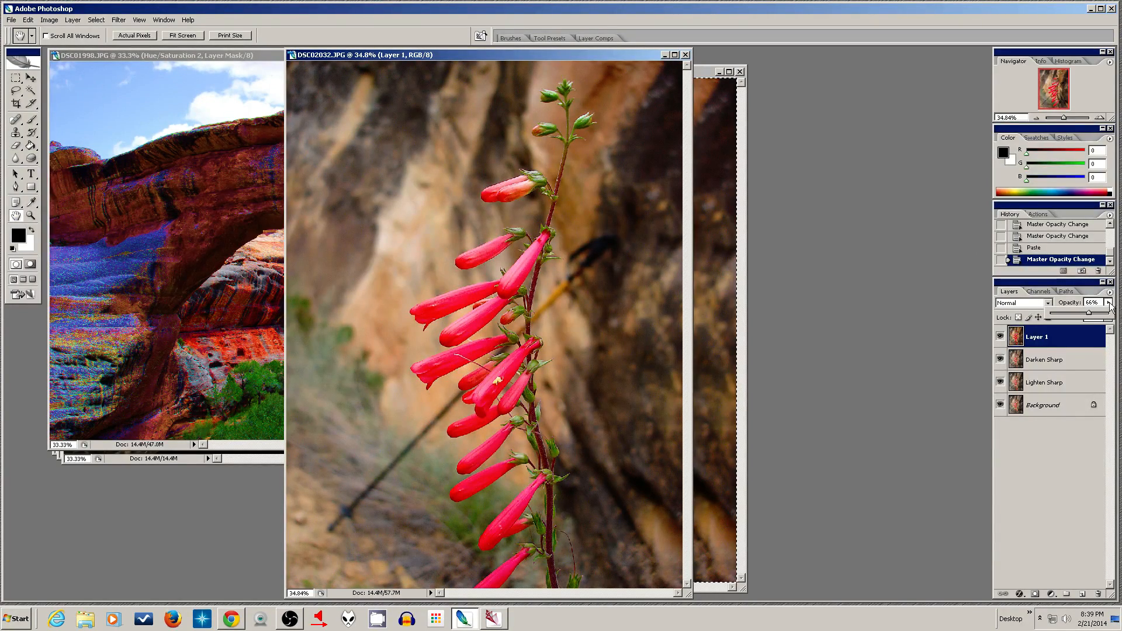
mouse_move(1089, 314)
mouse_down()
mouse_move(1079, 316)
mouse_move(1100, 318)
mouse_move(1087, 323)
mouse_up()
Step: Place the DSC02032 copy window beside DSC02032.JPG and compare the full Lab colour boost with the blended version
click(703, 72)
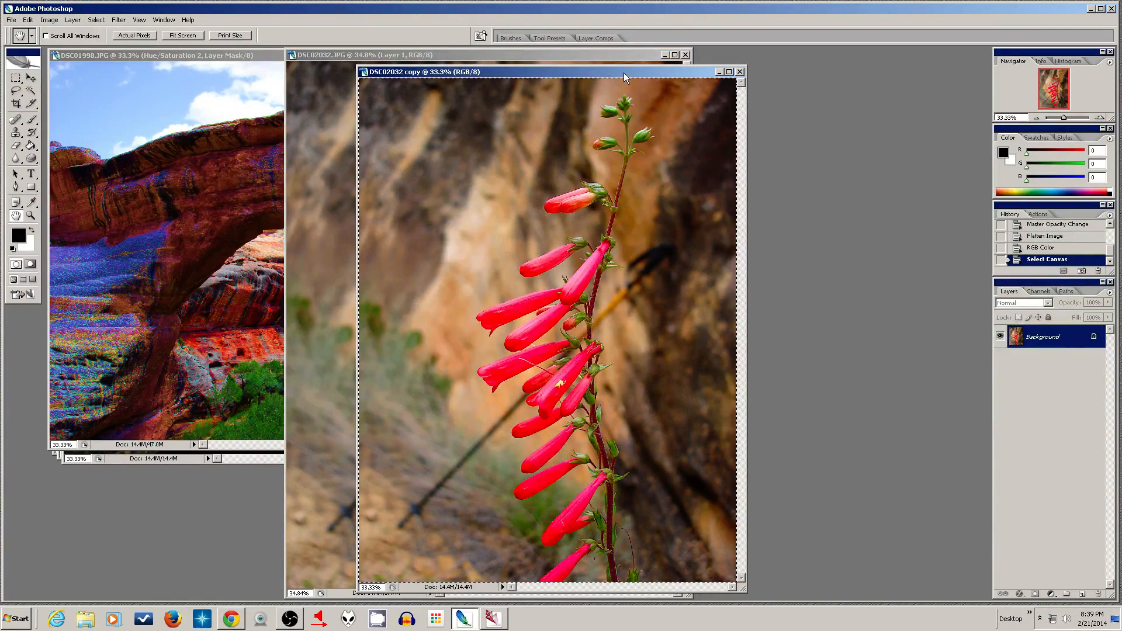
drag(623, 72, 822, 66)
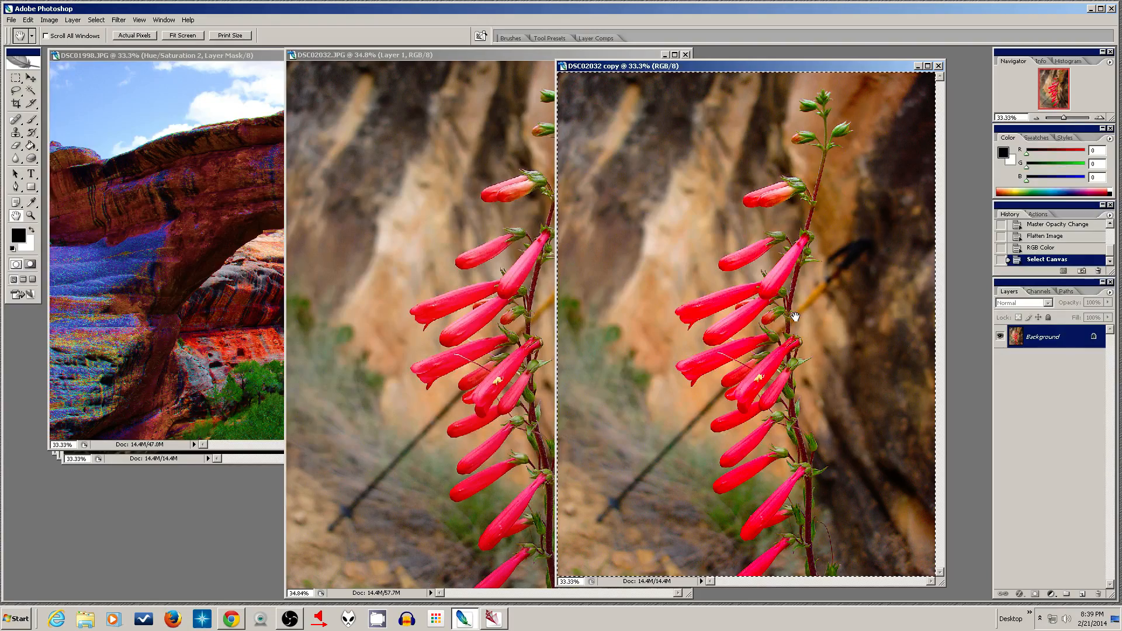
click(442, 53)
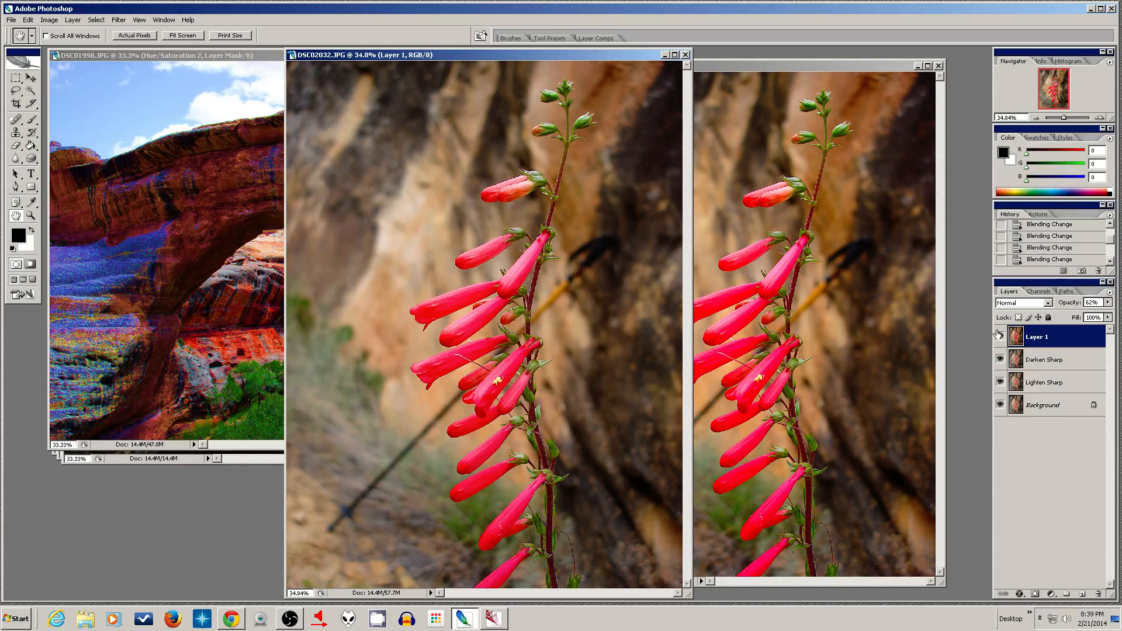
Step: Keep the pasted layer in Normal blend mode and raise its opacity to 85%
click(1031, 304)
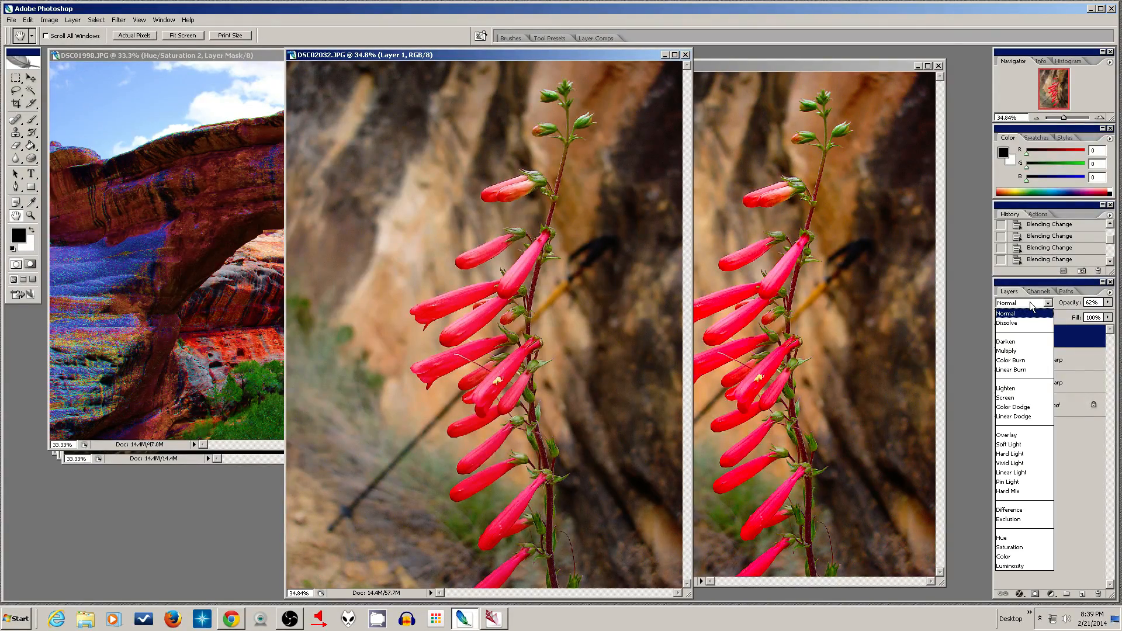
click(1010, 292)
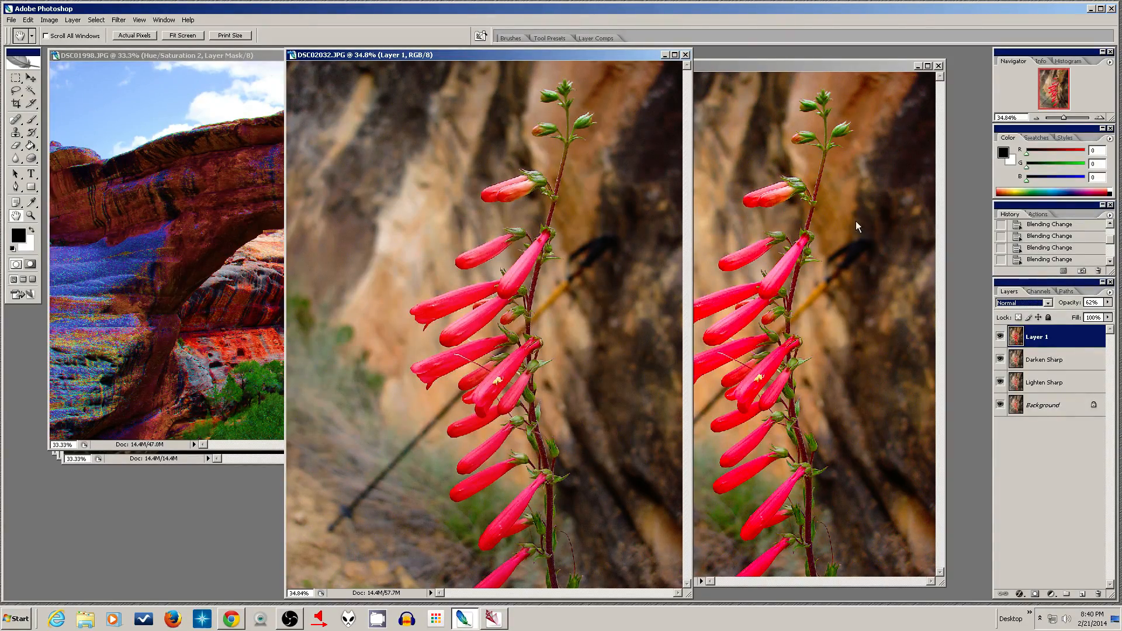
click(1107, 303)
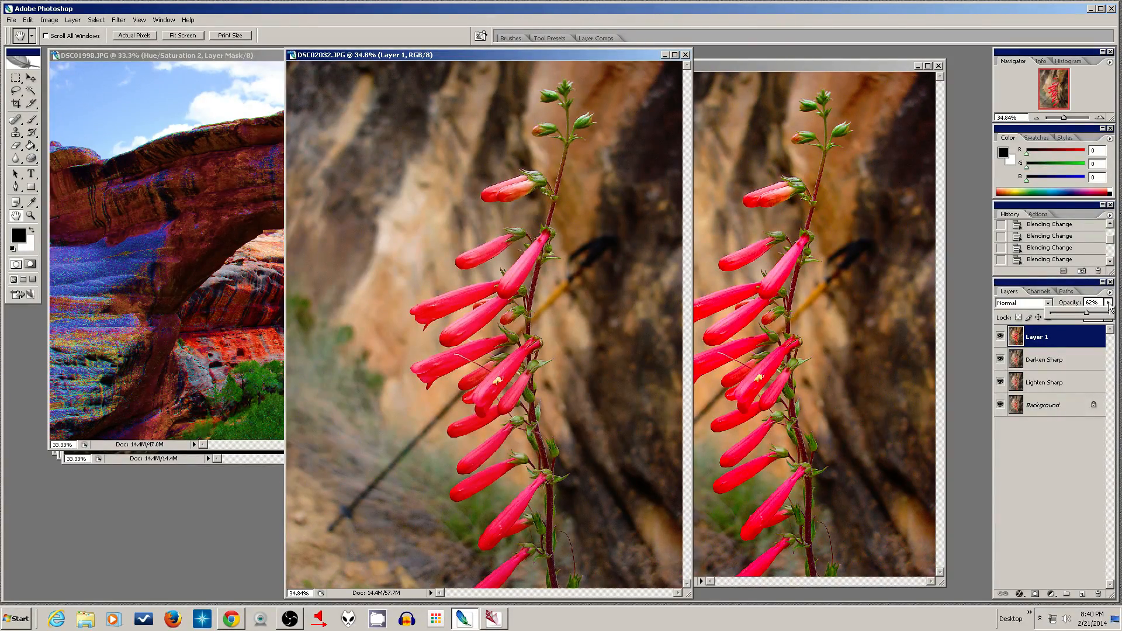
drag(1087, 317, 1102, 319)
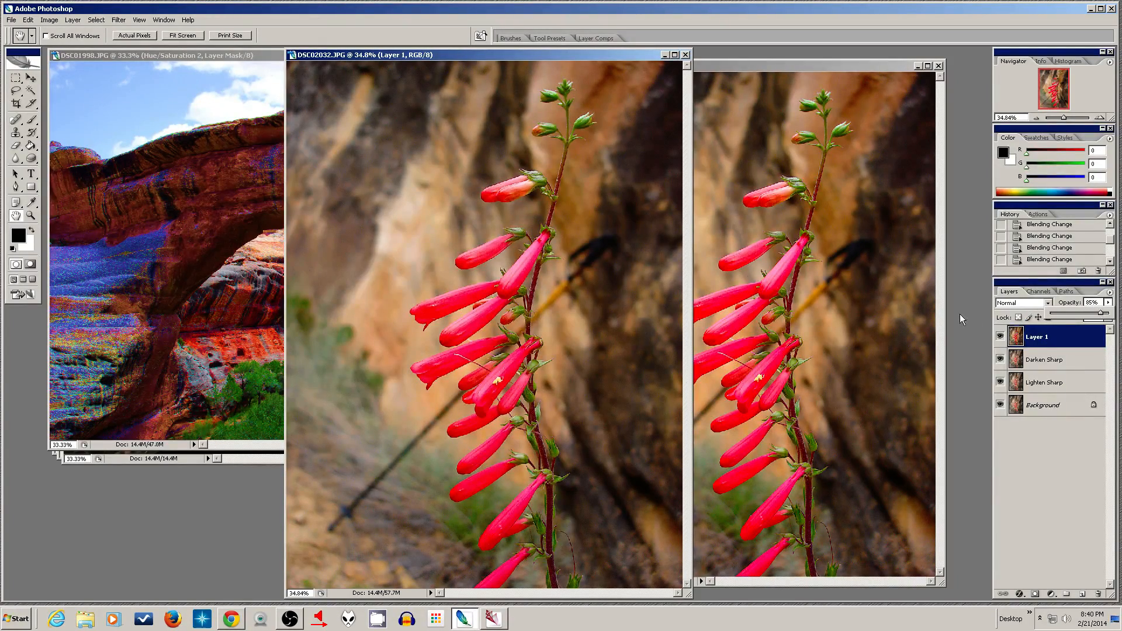
Step: Delete the pasted colour-boosted layer from DSC02032.JPG
click(1047, 342)
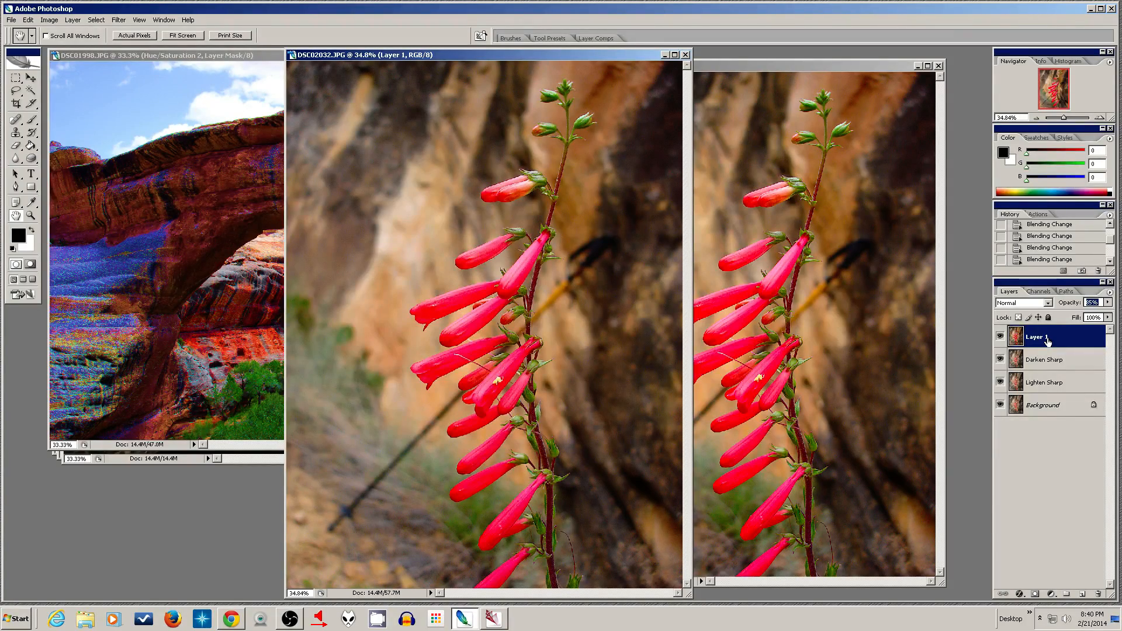
click(1099, 594)
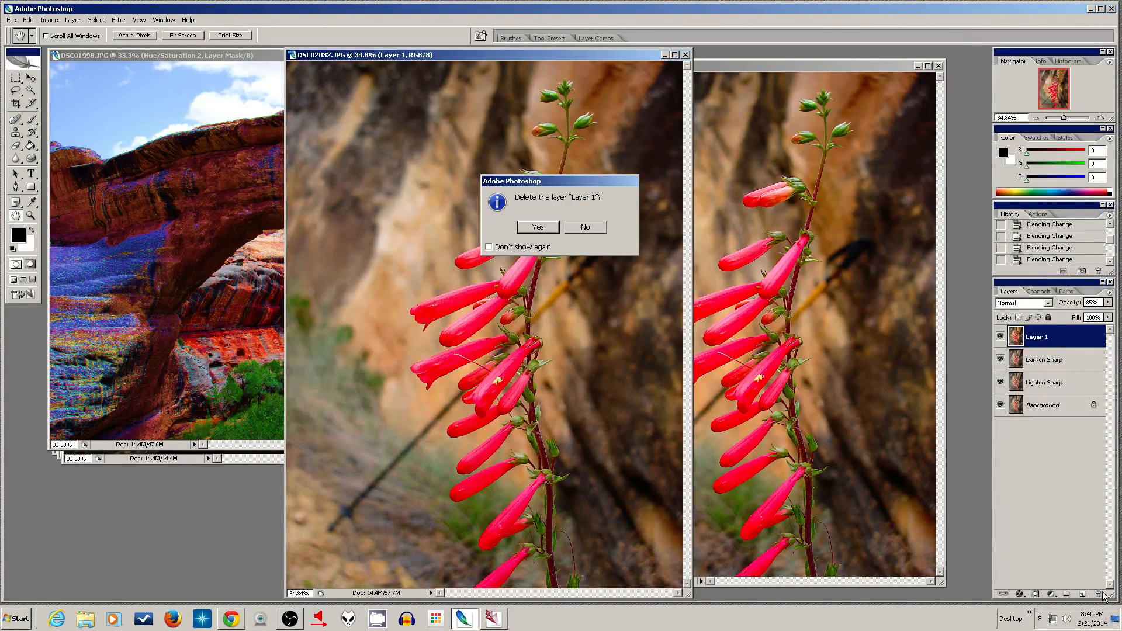
Step: Delete Layer 1 from DSC02032.JPG and step the DSC02032 copy back to its unflattened Lab state with the Curves 1 layer
click(537, 227)
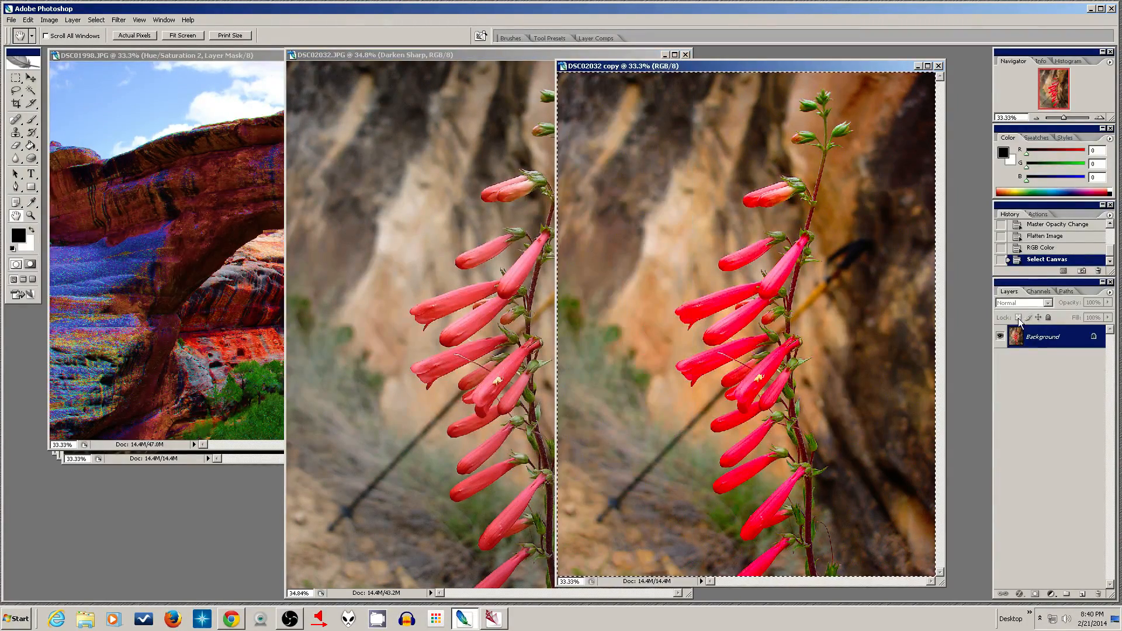
key(ctrl+z)
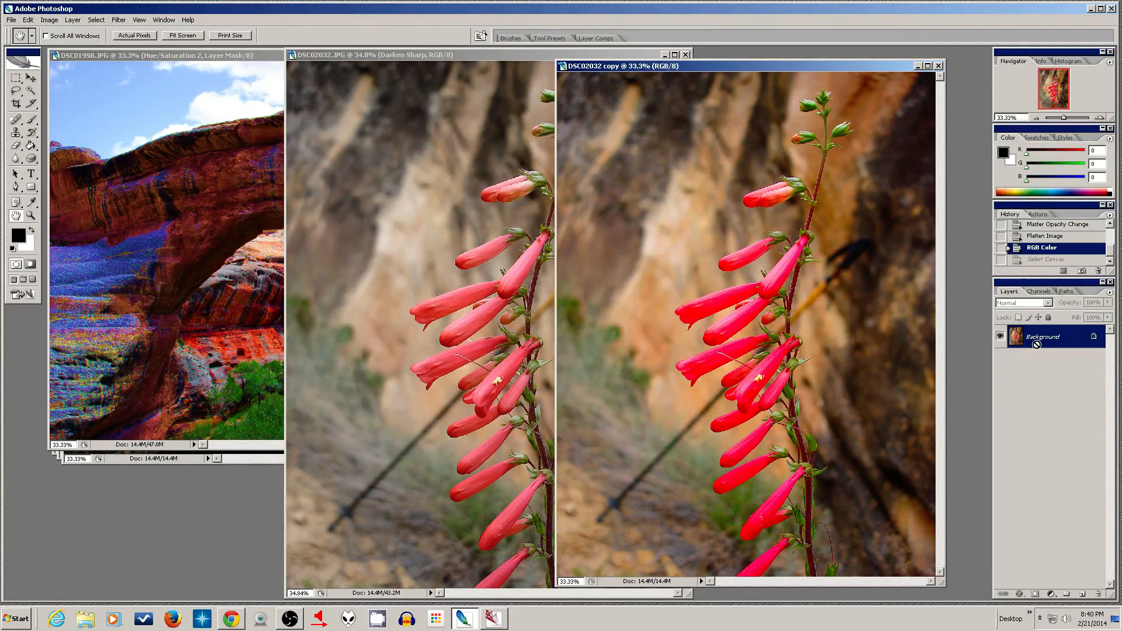
key(ctrl+alt+z)
key(ctrl+alt+z)
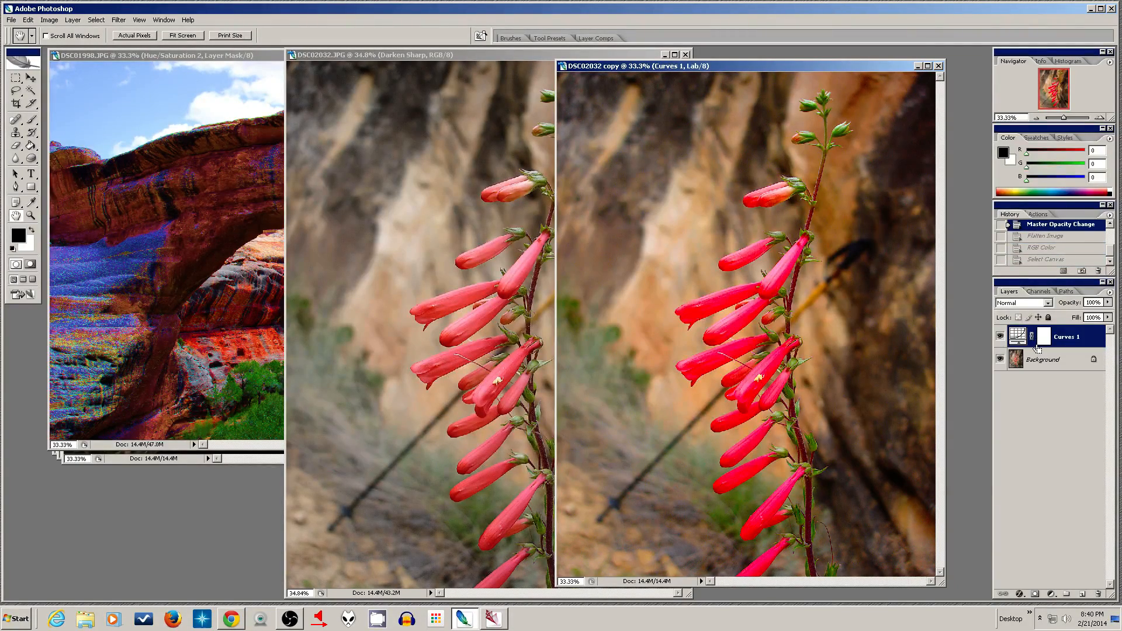
Step: Steepen the Lightness curve of the Curves 1 layer, moving the white point to input 87 and the black point to input 12
double_click(1017, 335)
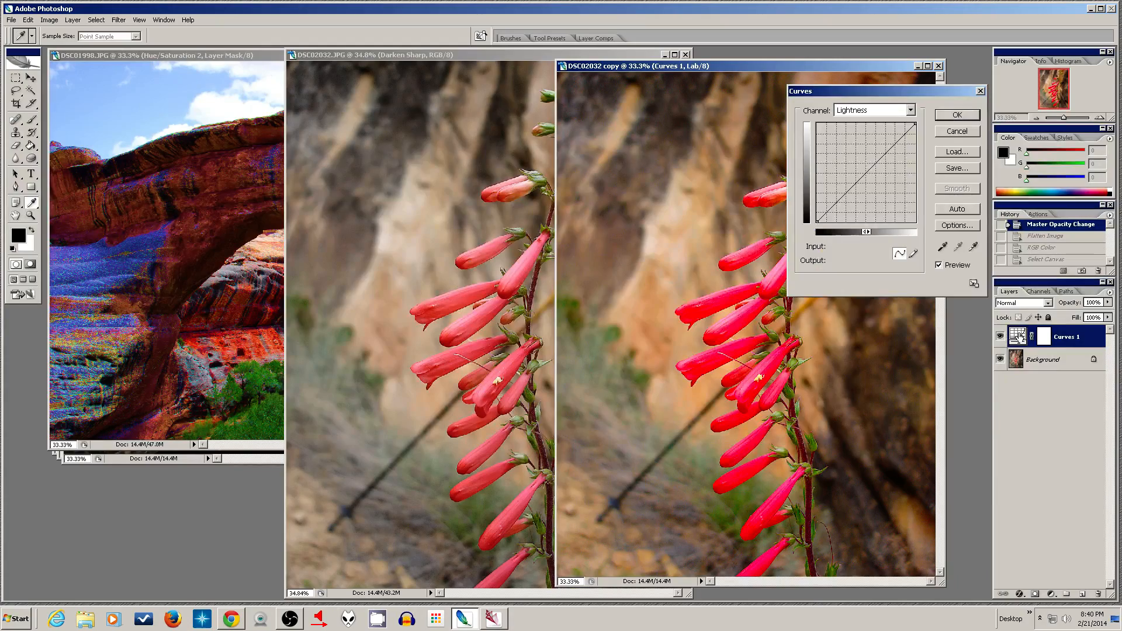
drag(915, 123, 903, 124)
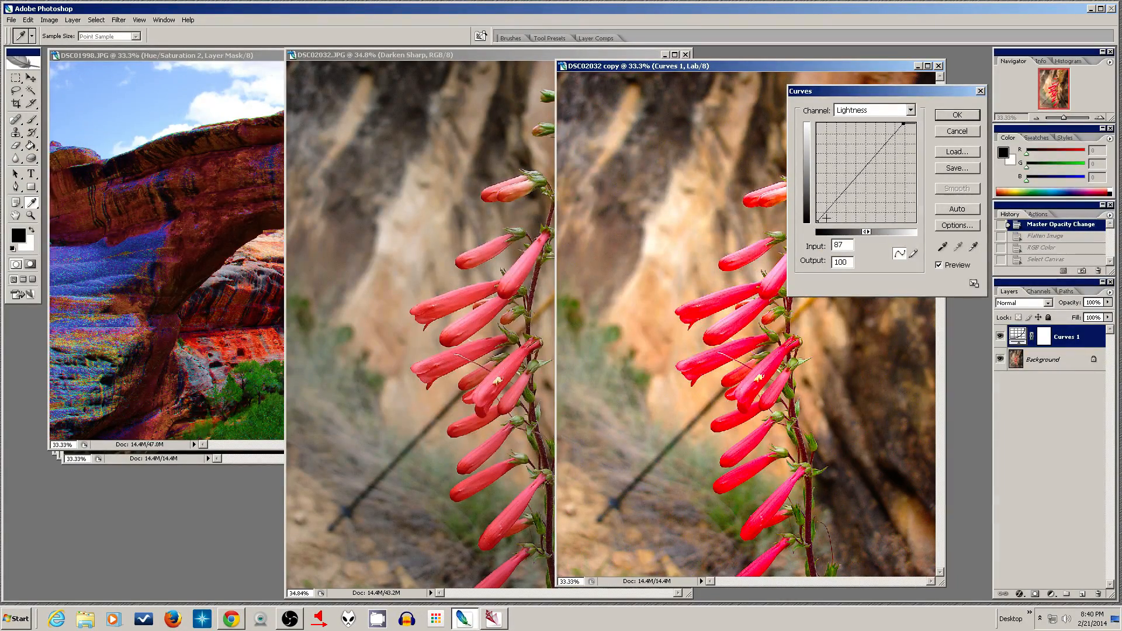
drag(817, 221, 830, 229)
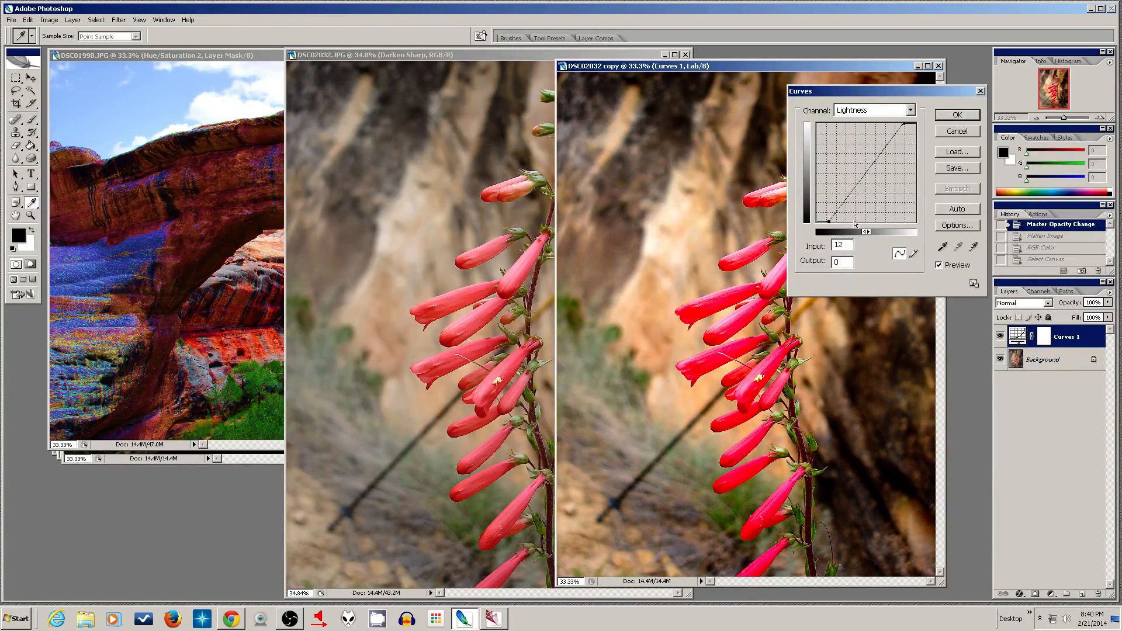
click(964, 115)
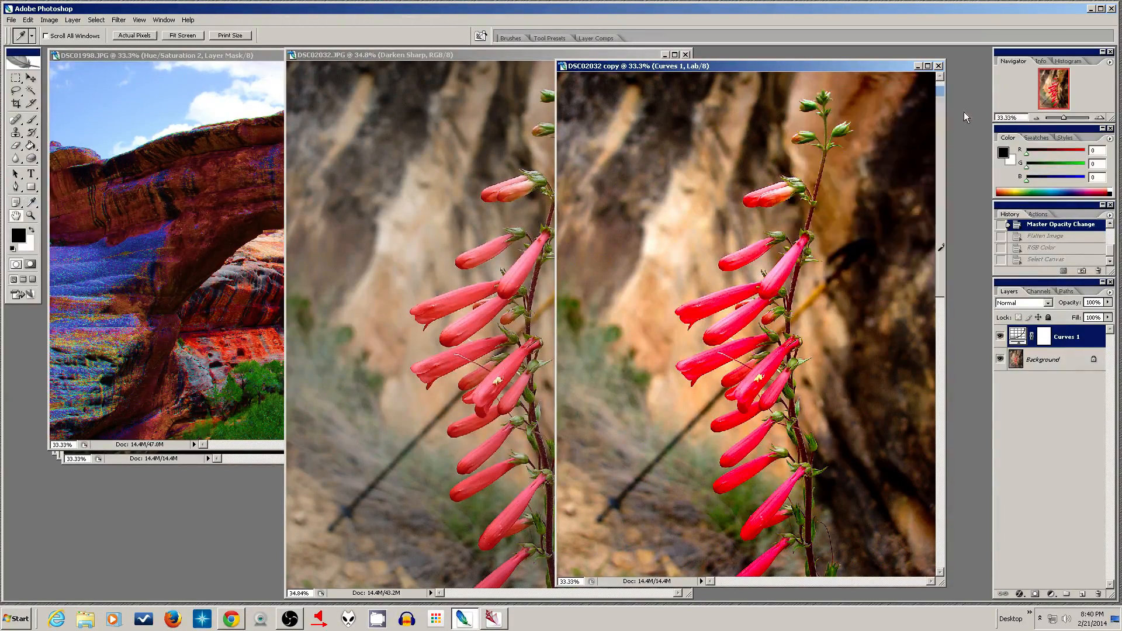
Step: Flatten the DSC02032 copy and paste its whole canvas as a new layer above Darken Sharp in DSC02032.JPG
right_click(1073, 361)
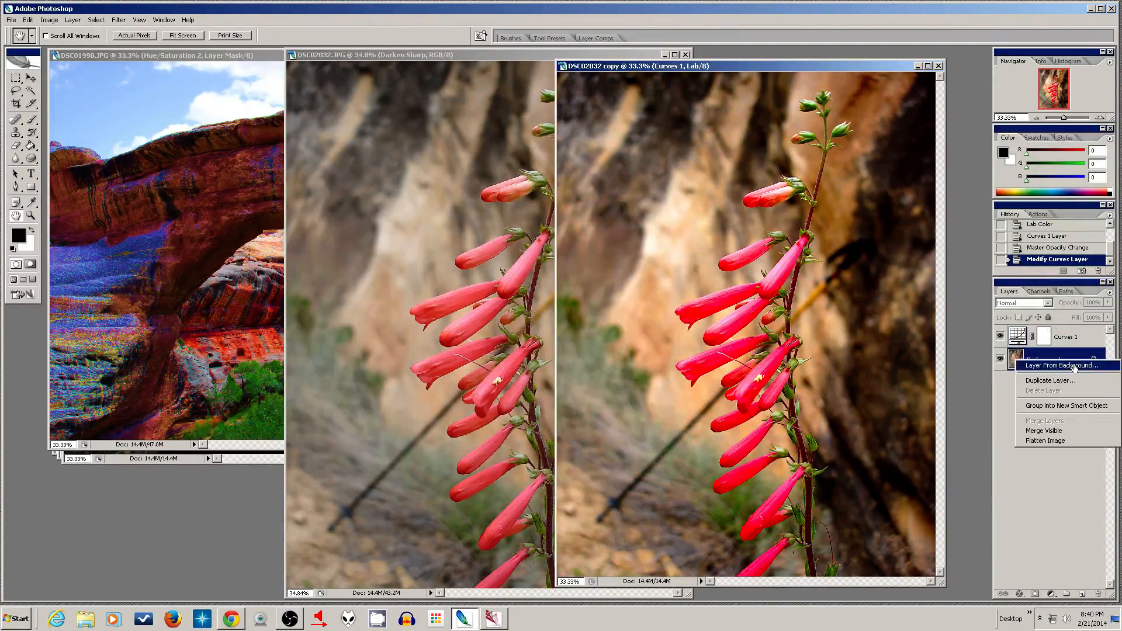
click(1070, 441)
key(ctrl+a)
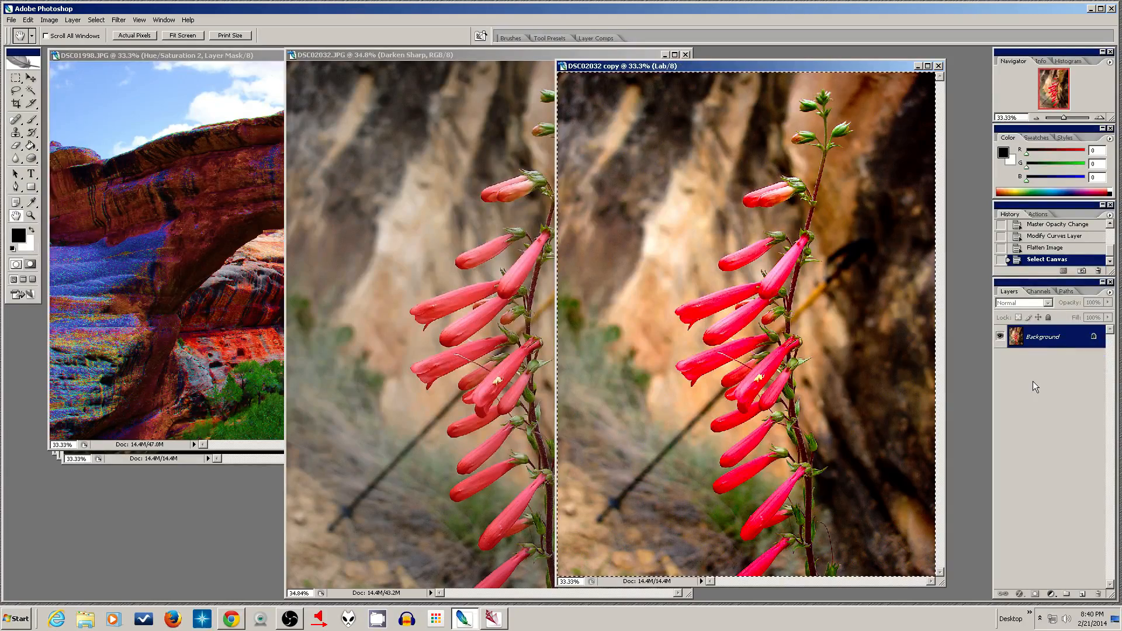
click(488, 55)
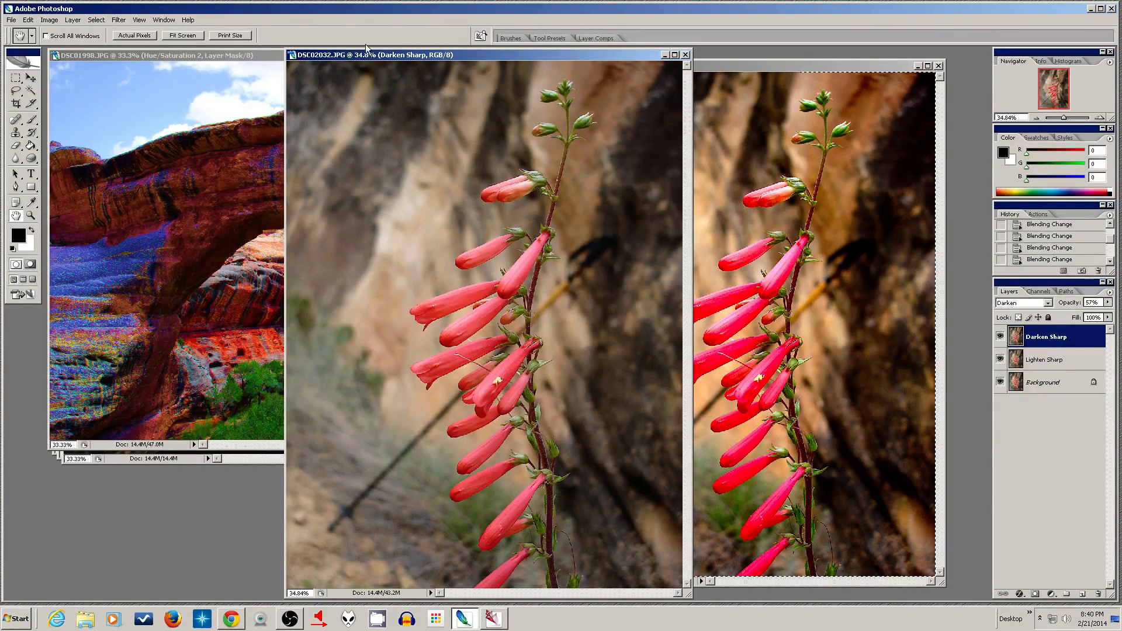
key(ctrl+v)
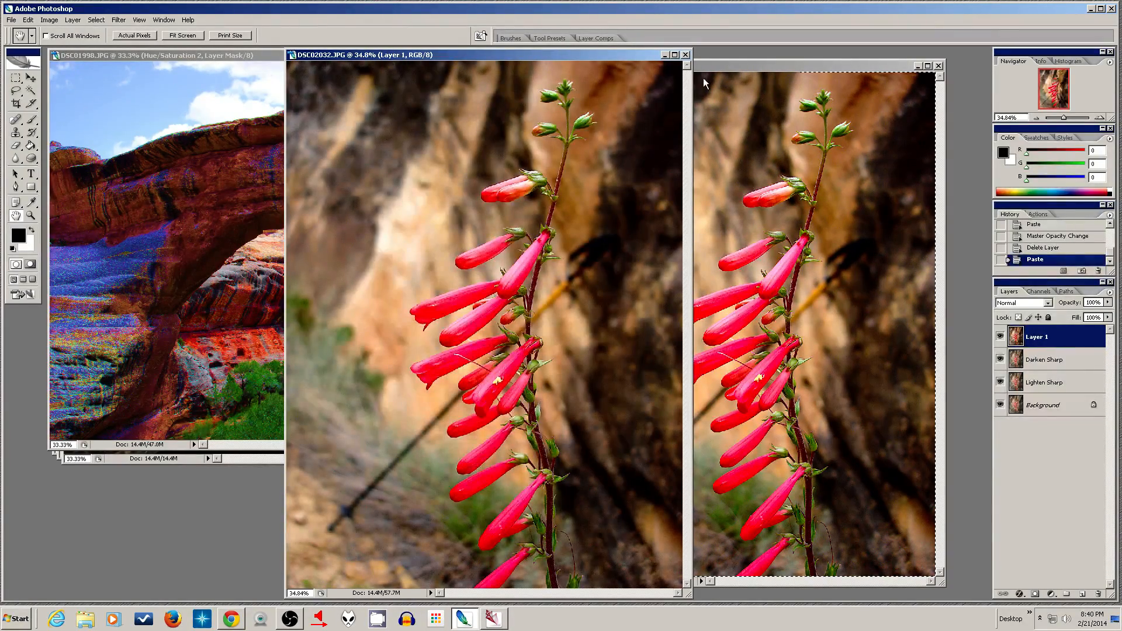
Step: Compare DSC02032.JPG with the copy, and with and without the pasted Layer 1 by toggling that layer's visibility
click(729, 63)
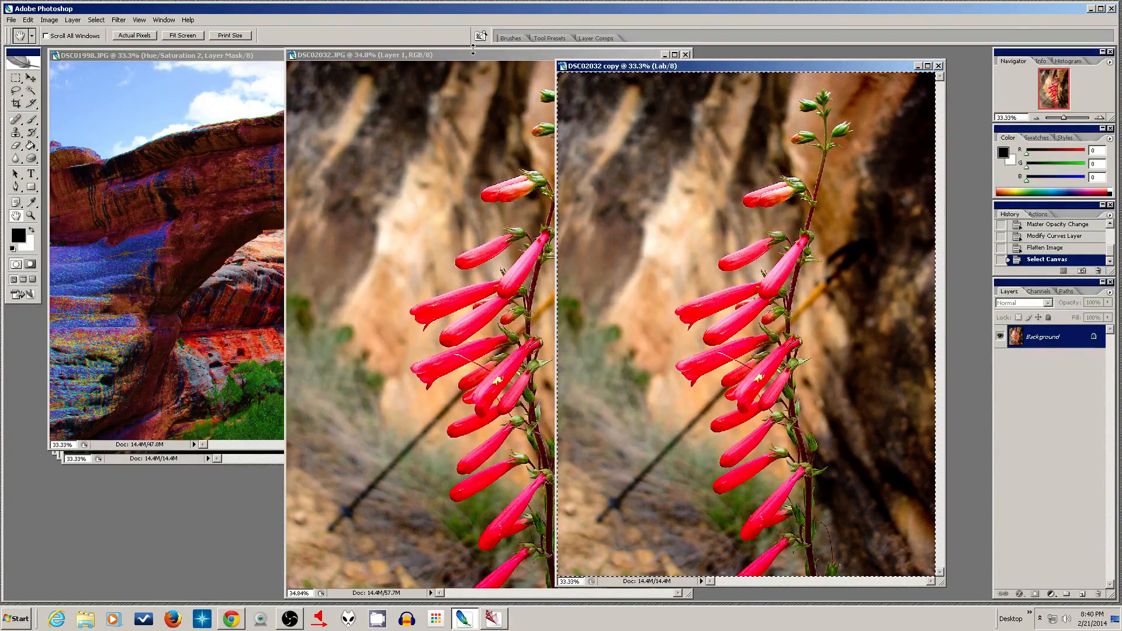
click(472, 52)
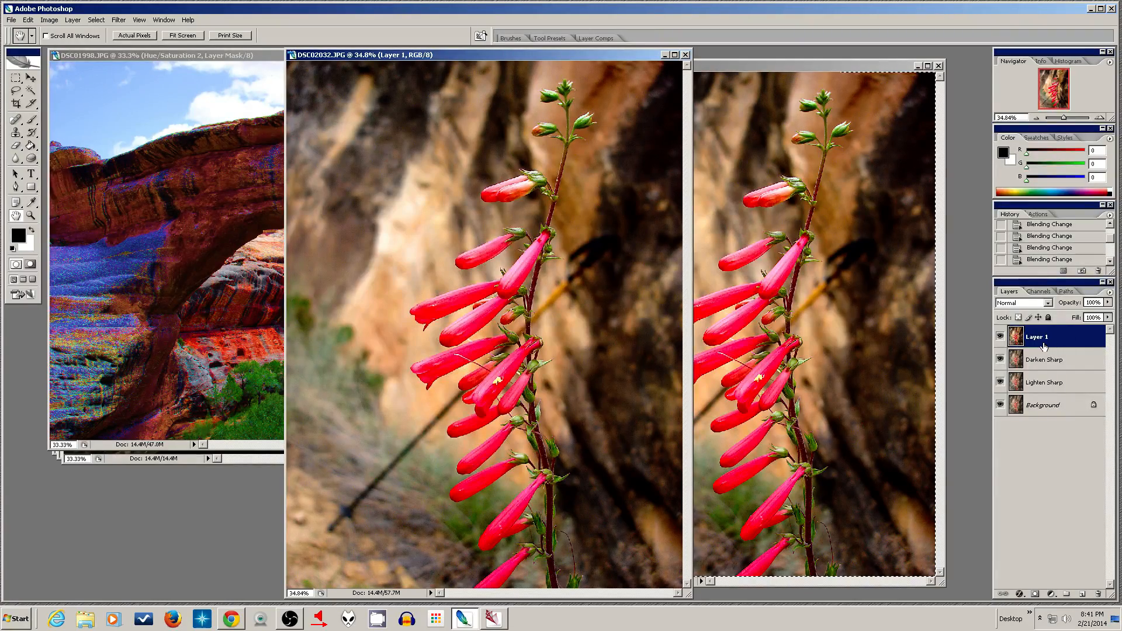
click(1000, 337)
click(1000, 338)
click(1001, 337)
click(1000, 337)
Step: Try the Color and Luminosity blend modes on Layer 1
click(1047, 303)
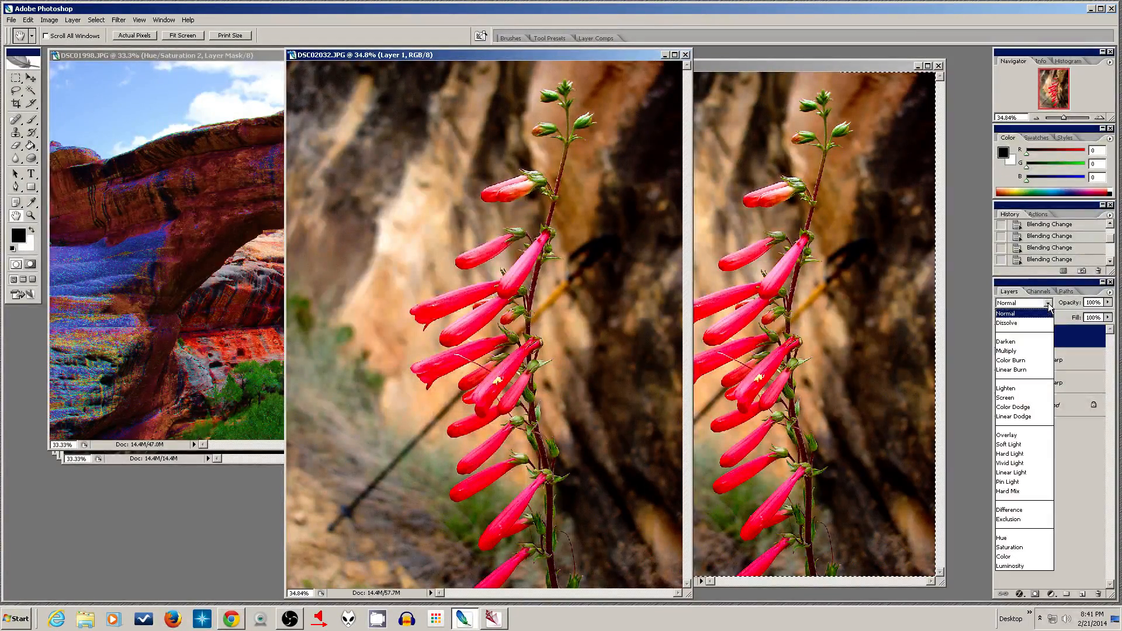
click(1019, 557)
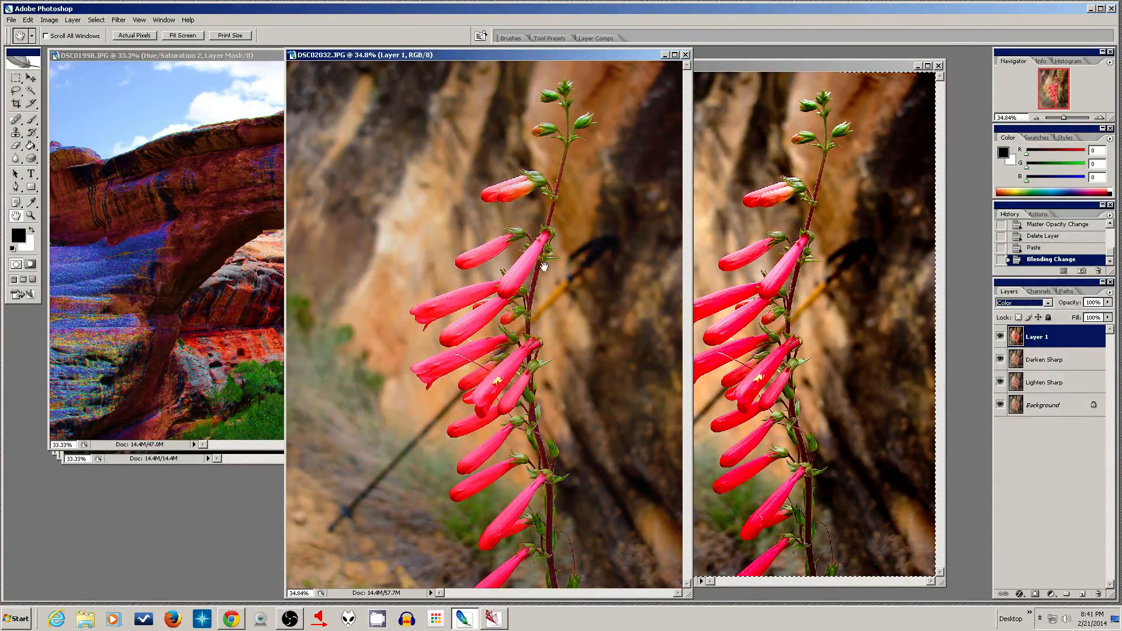
click(1045, 303)
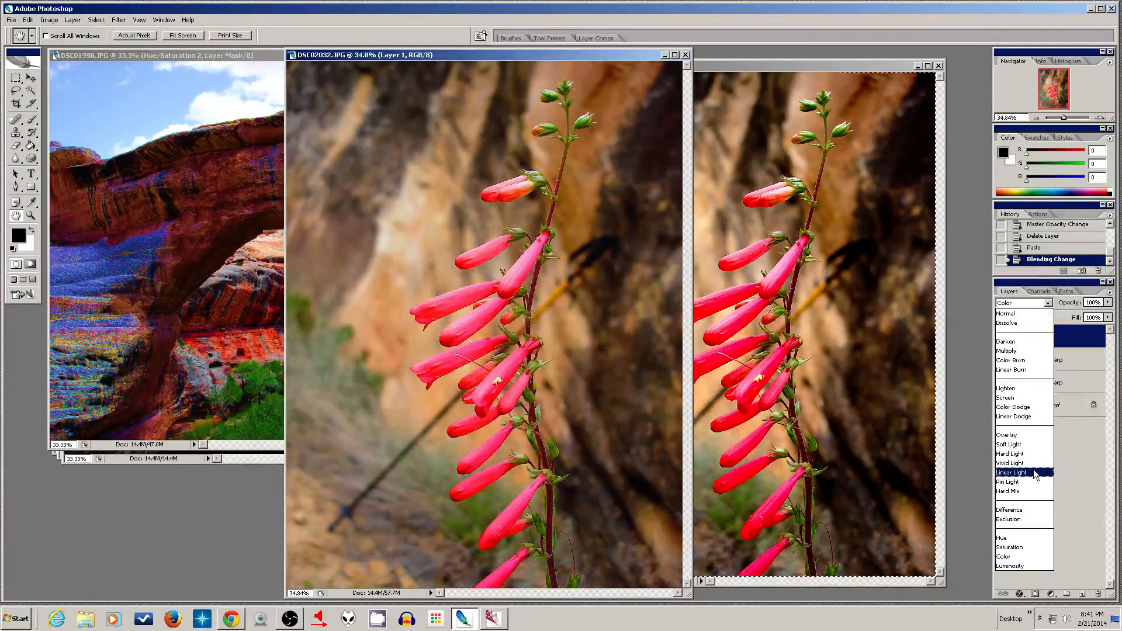
click(1015, 565)
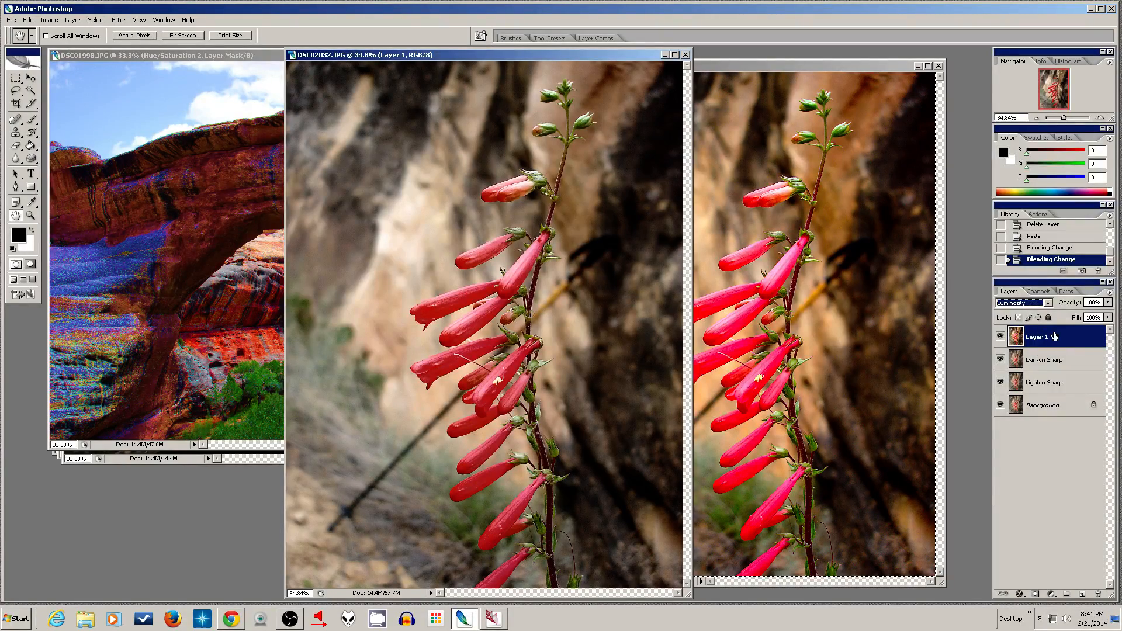
Step: Try the Saturation blend mode on Layer 1 and compare the image with the layer hidden and shown
click(1048, 303)
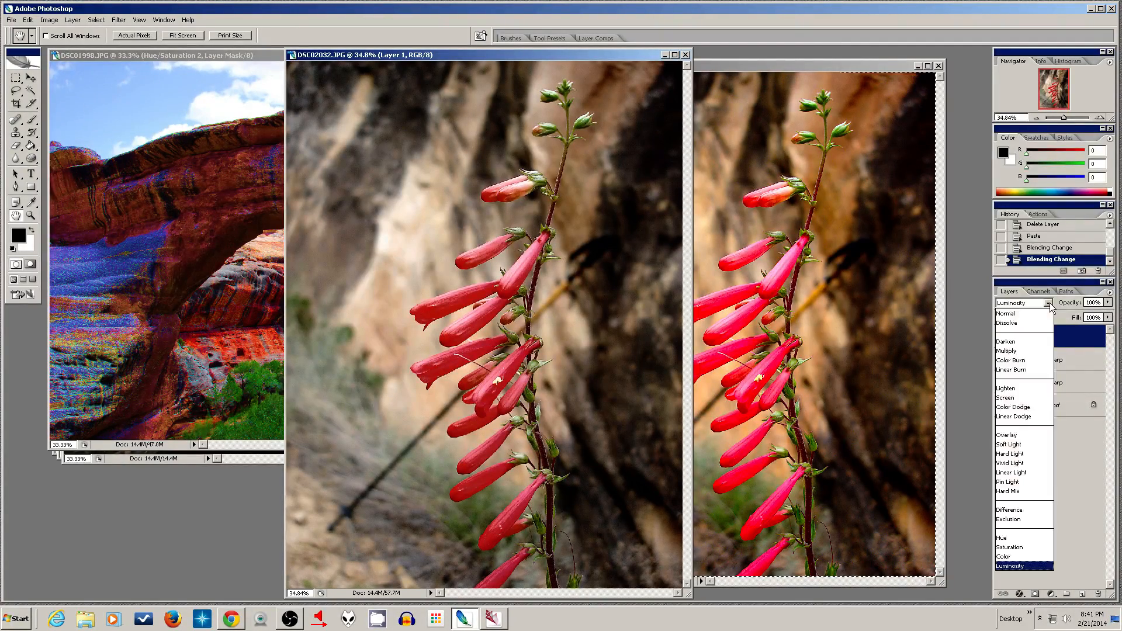
click(1020, 547)
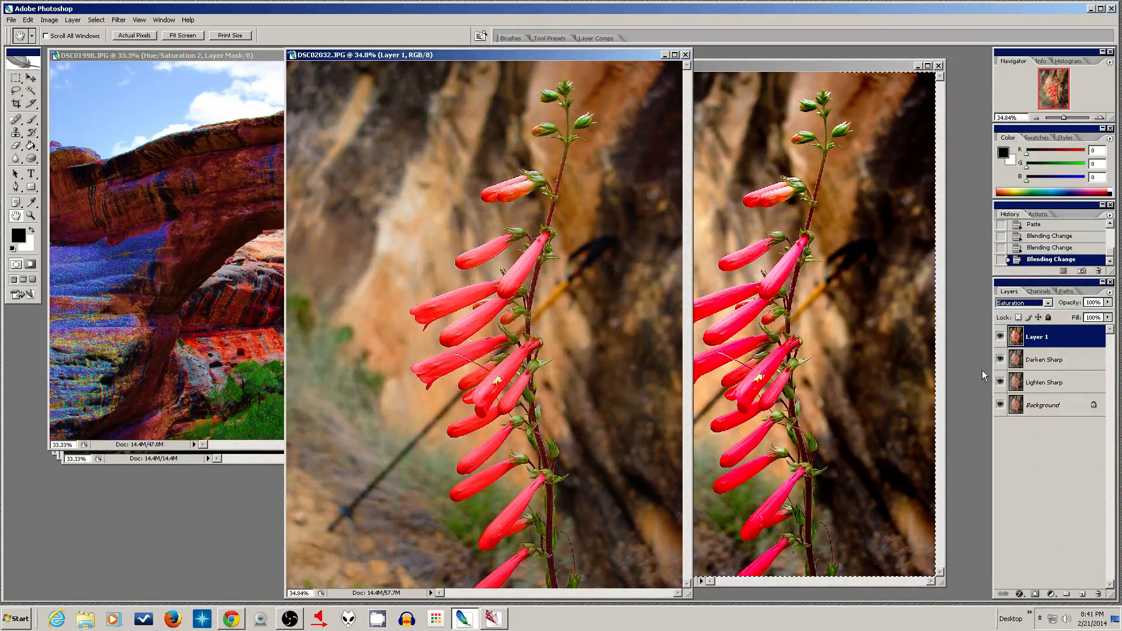
click(999, 337)
click(999, 337)
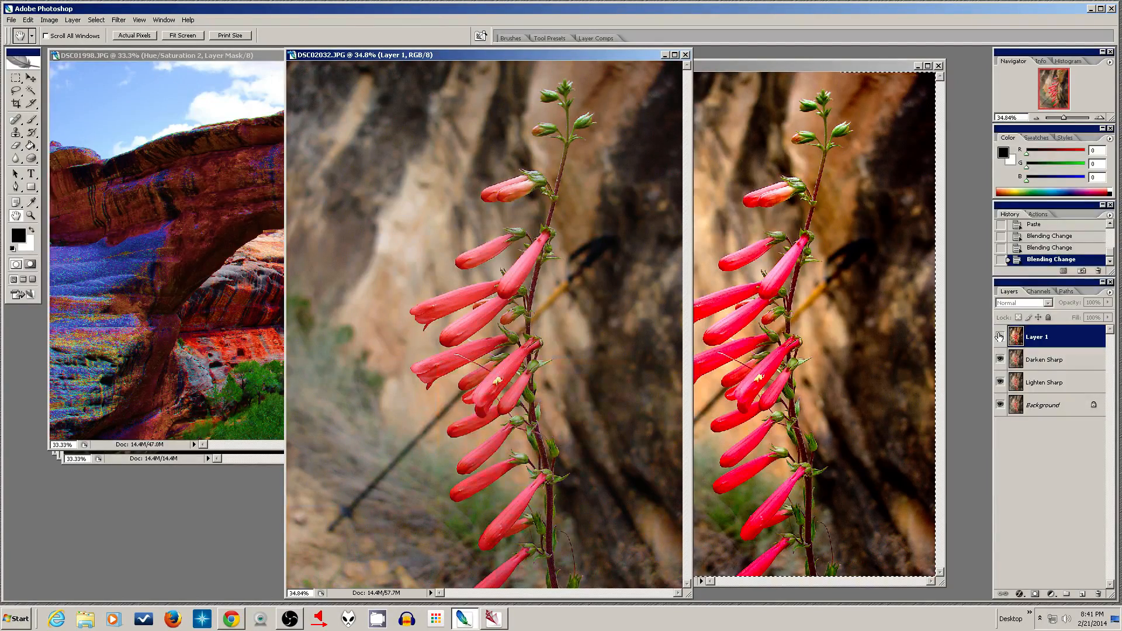
click(999, 336)
click(999, 337)
click(999, 337)
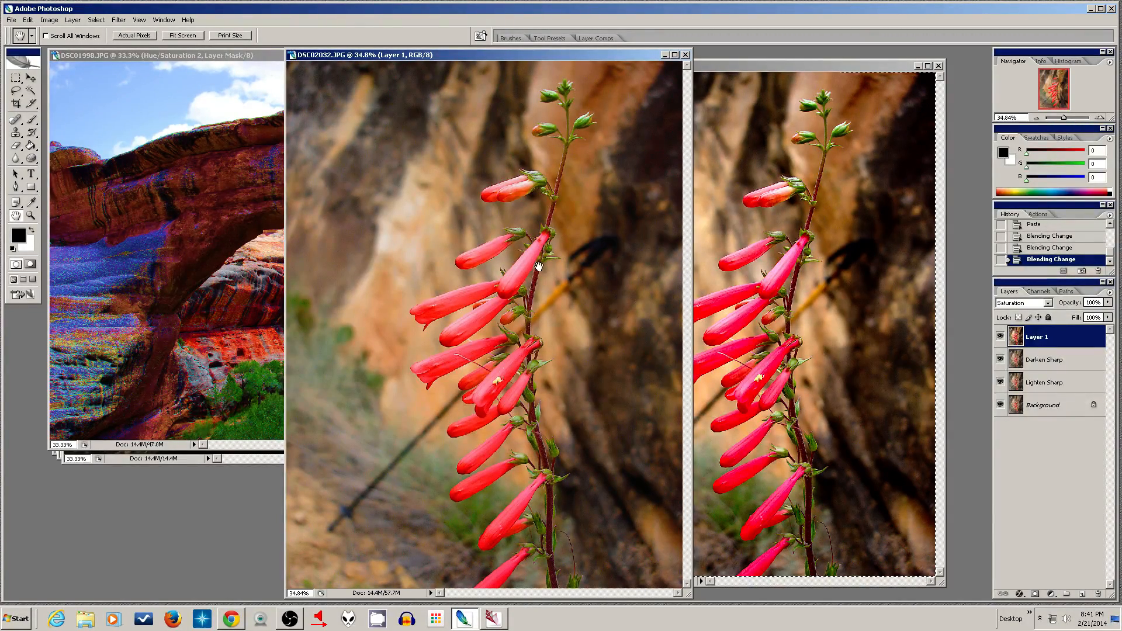
Step: Switch Layer 1 to the Color blend mode and toggle its visibility to compare the effect
click(1040, 302)
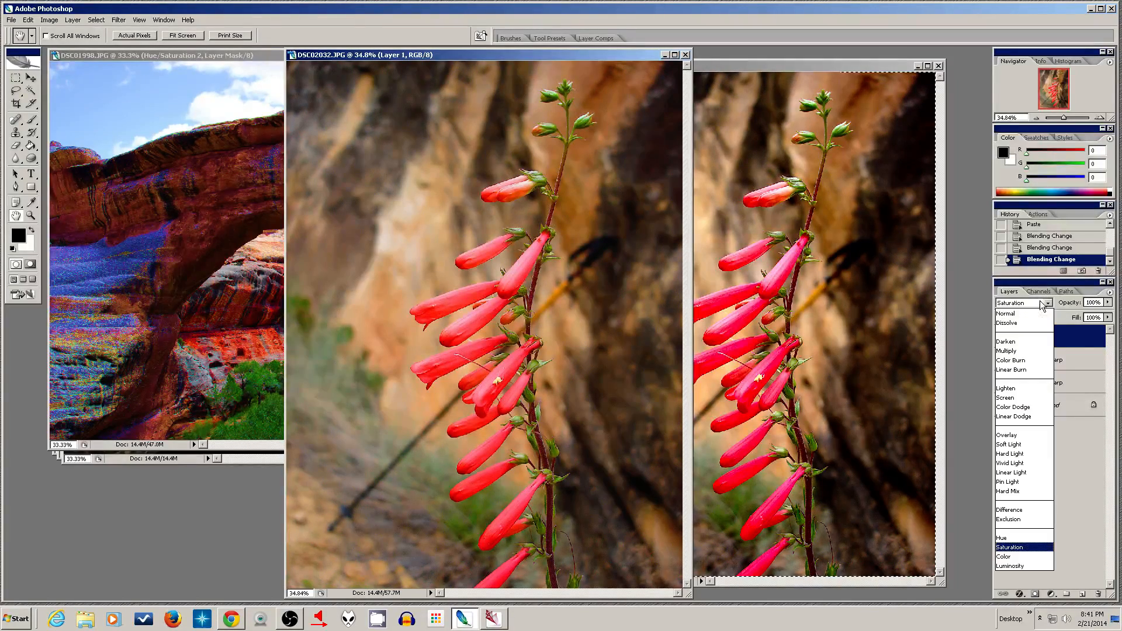
click(1033, 556)
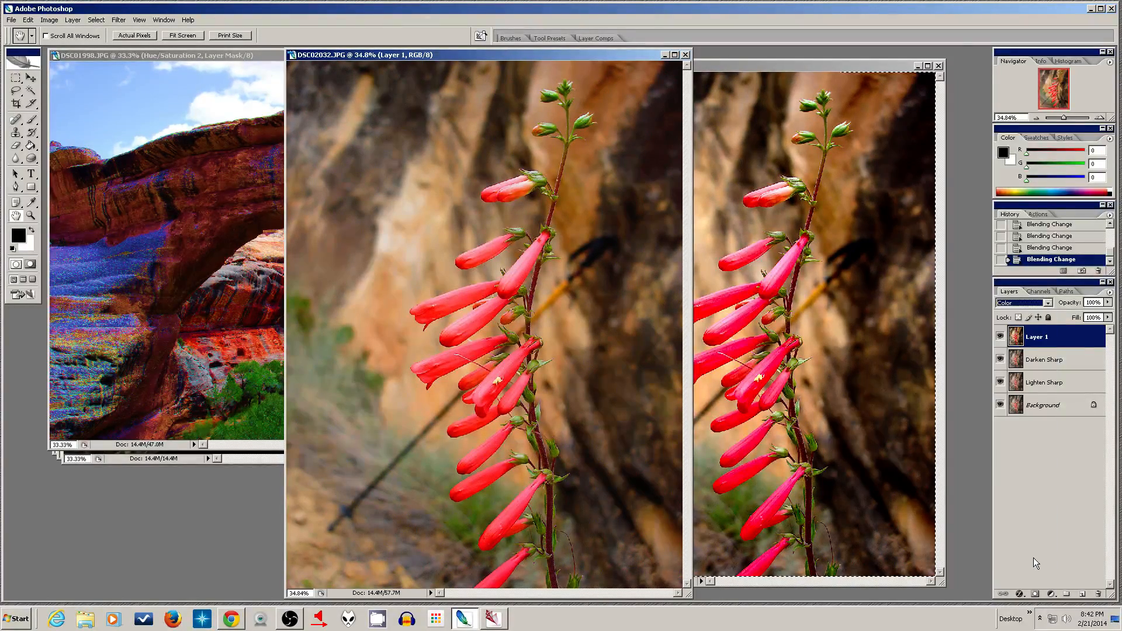
click(1000, 337)
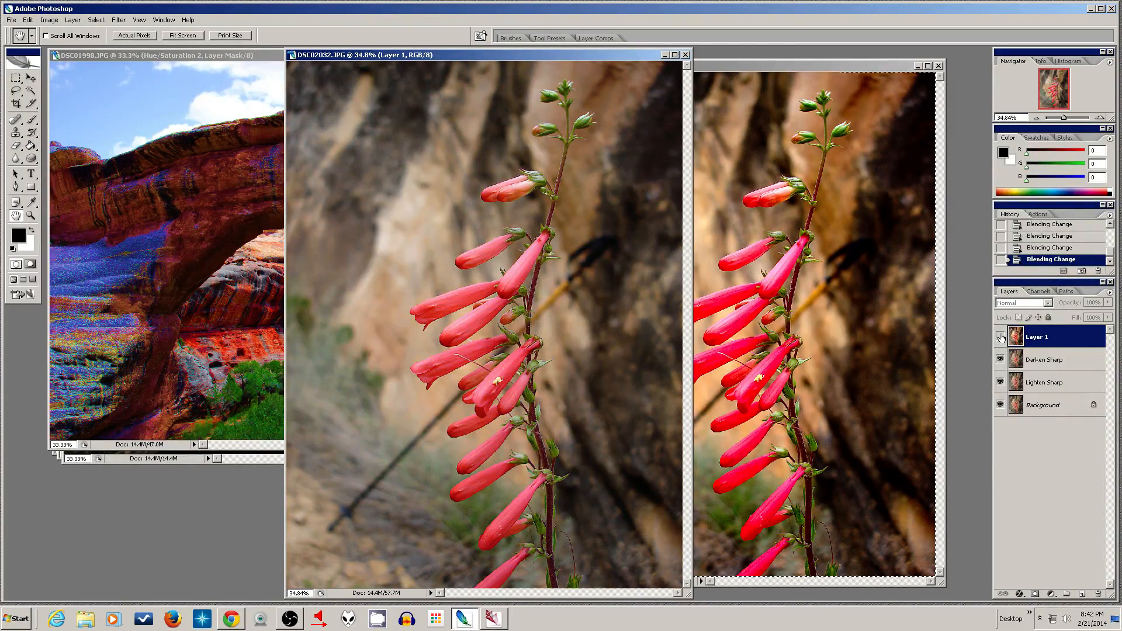
click(1000, 337)
click(1000, 337)
click(1000, 337)
click(1000, 337)
click(1000, 337)
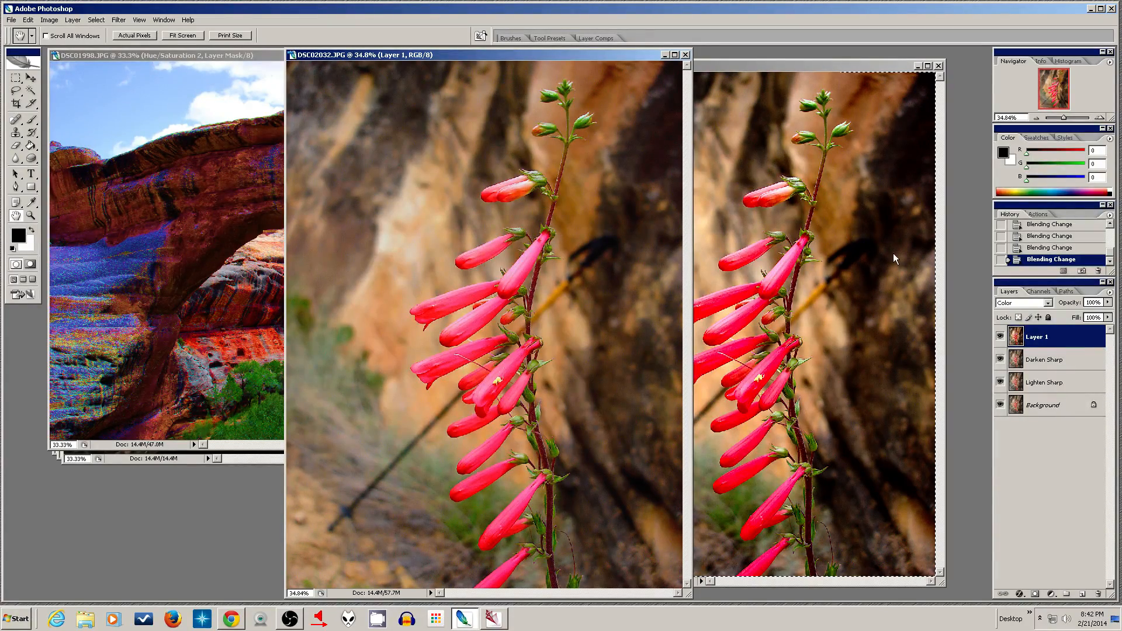
Step: Set Layer 1 to the Normal blend mode and lower its opacity to 59%
click(1034, 302)
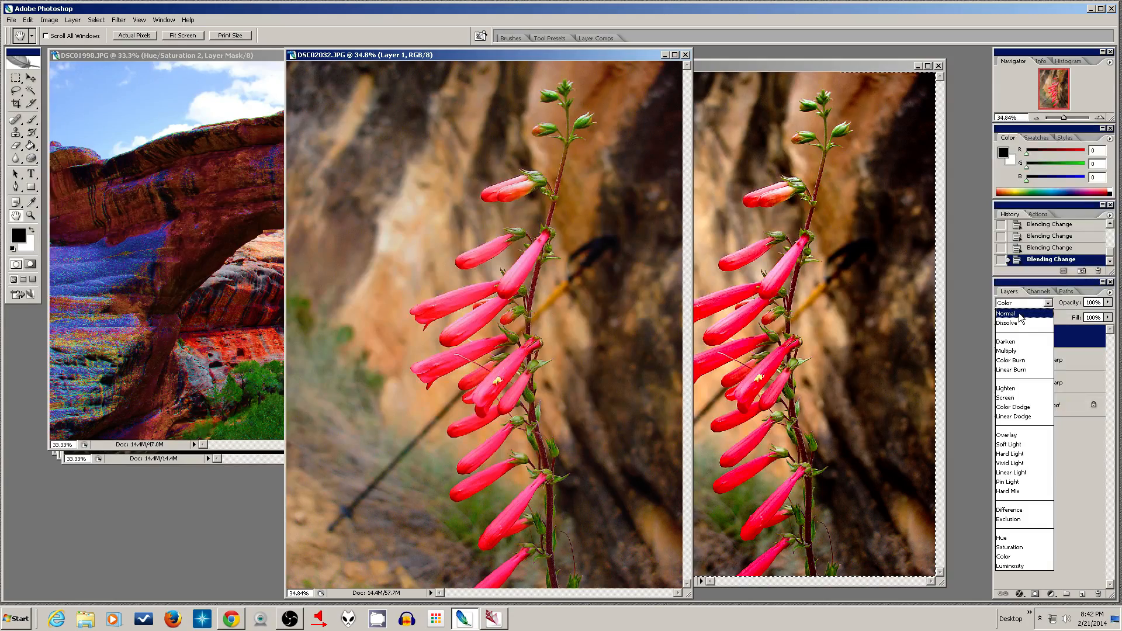
click(1018, 313)
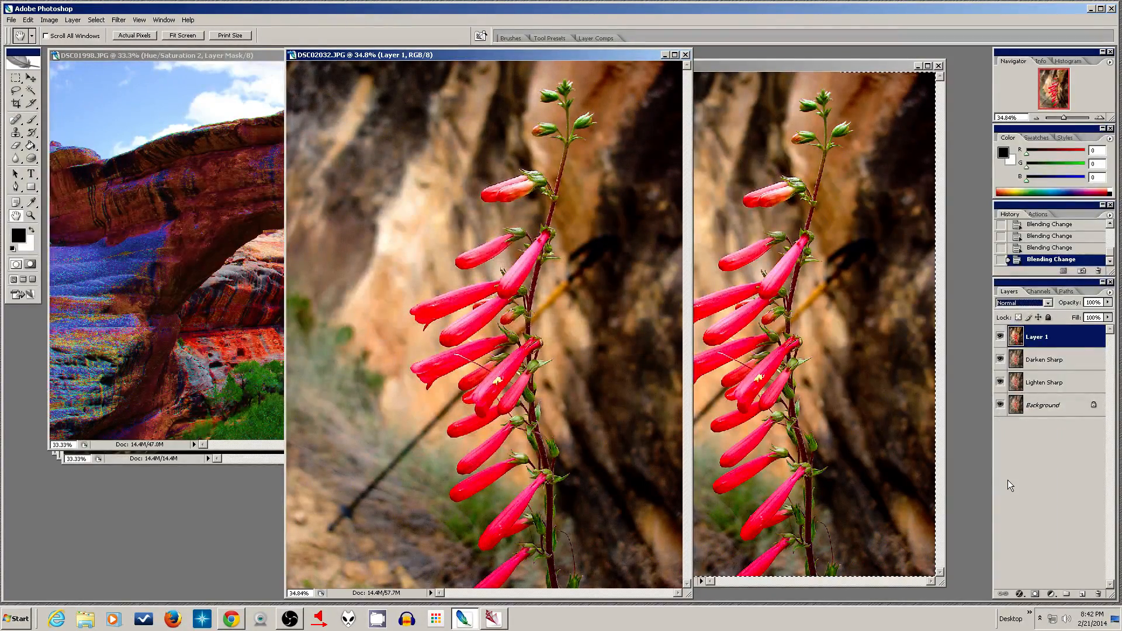
click(1108, 303)
drag(1107, 314, 1084, 318)
Step: Set Layer 1 to the Saturation blend mode and raise its opacity to 100%
click(1048, 303)
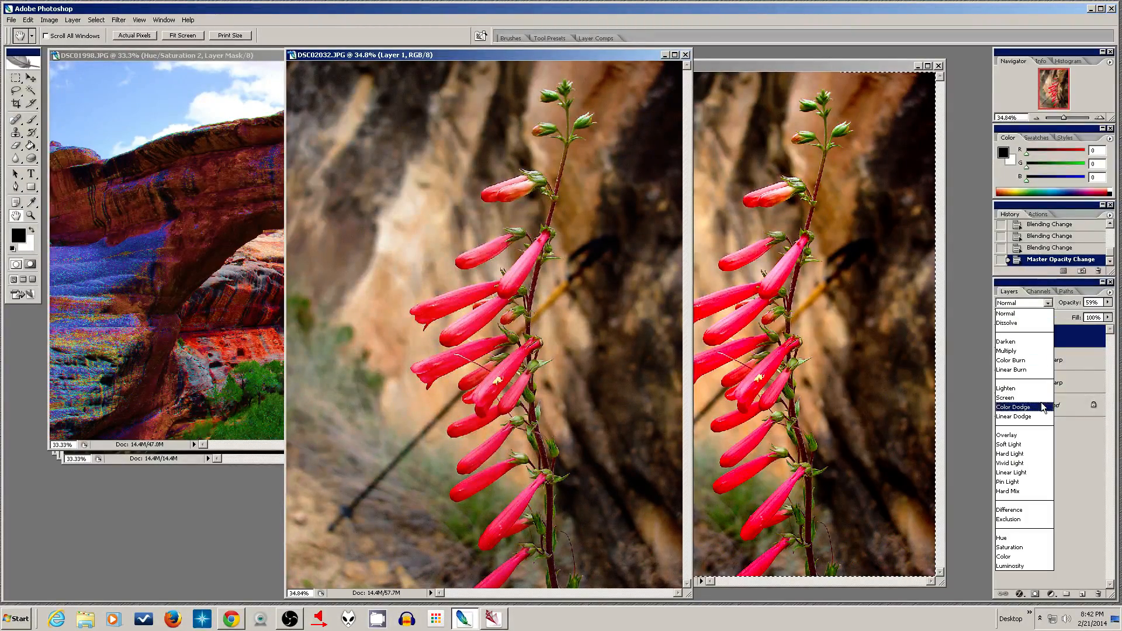
click(1023, 547)
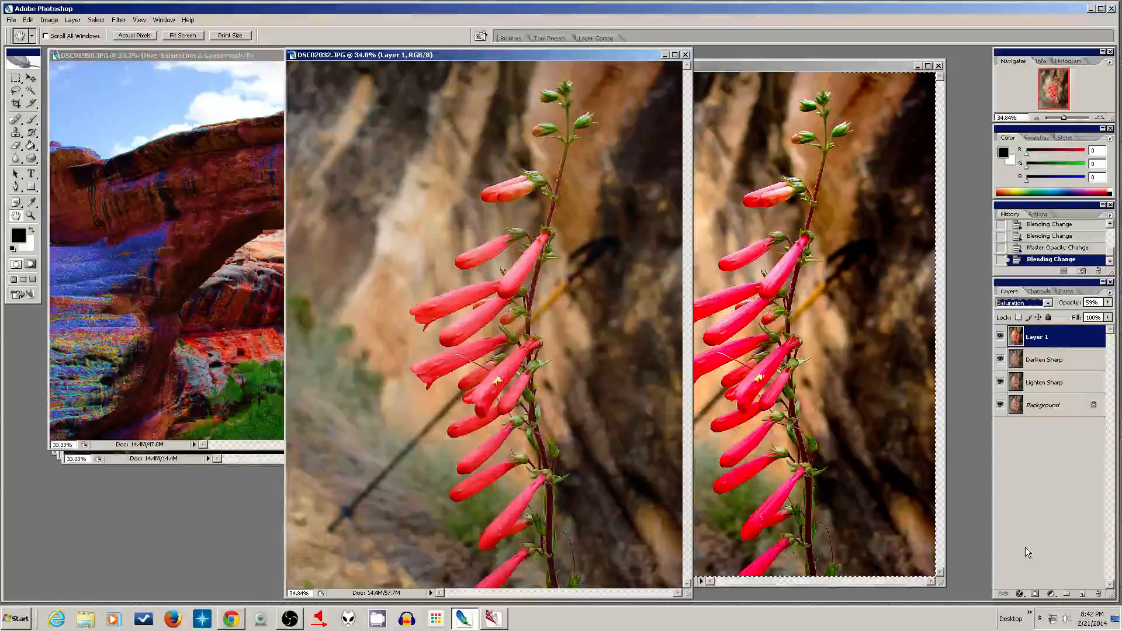
click(1109, 303)
drag(1087, 319, 1119, 317)
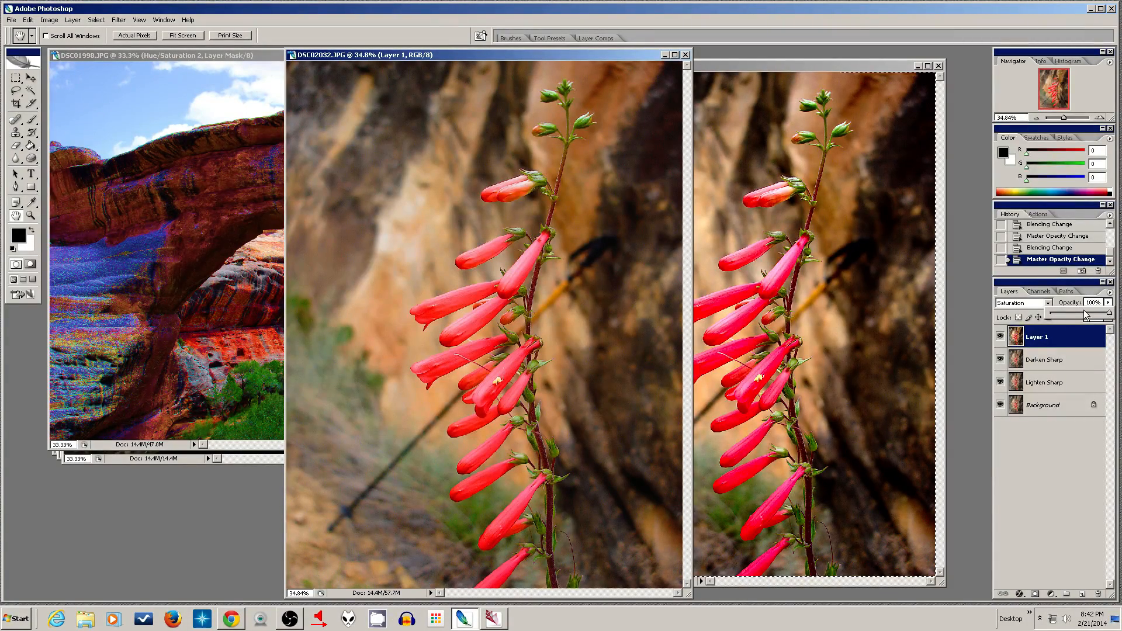
Step: Switch Layer 1 to Normal and then to the Overlay blend mode, and reduce its opacity to 84%
click(1032, 304)
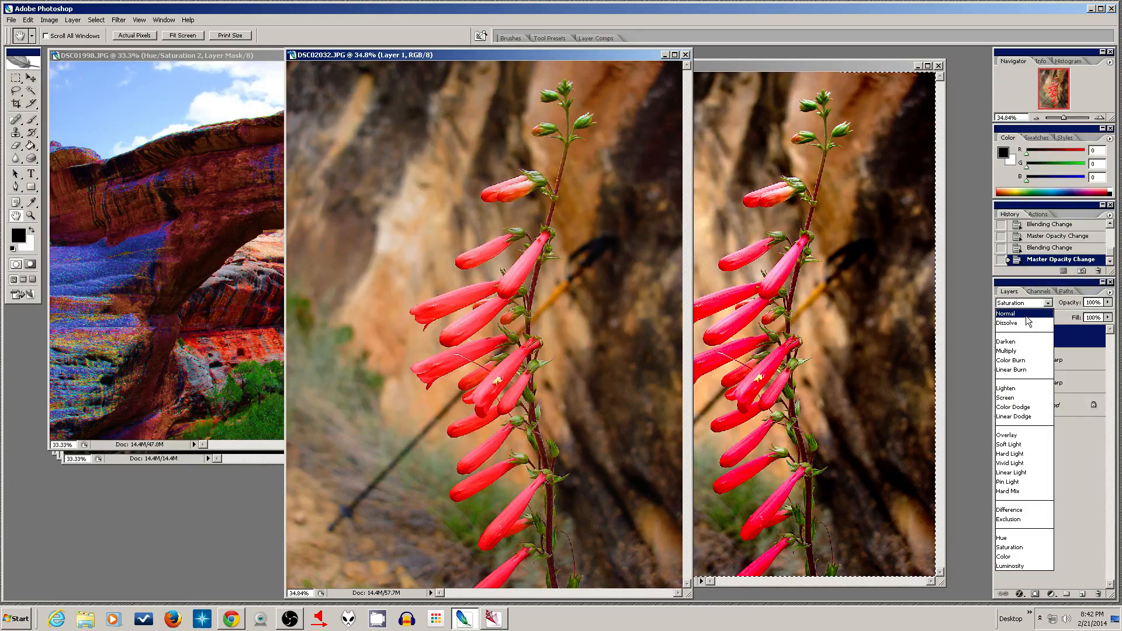
click(1026, 315)
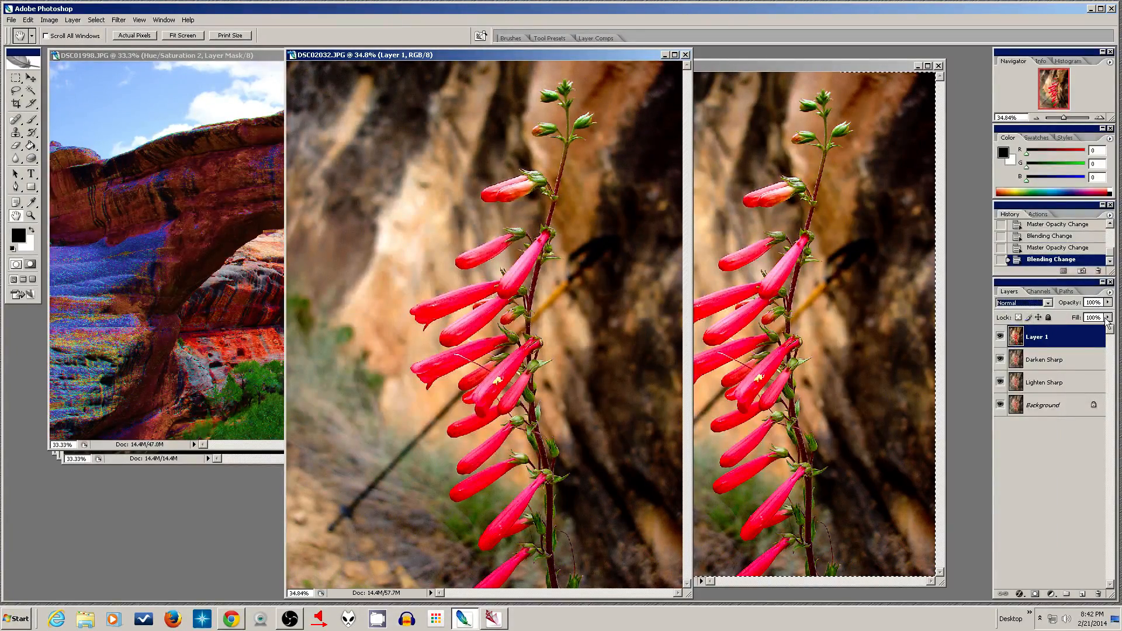
click(1040, 304)
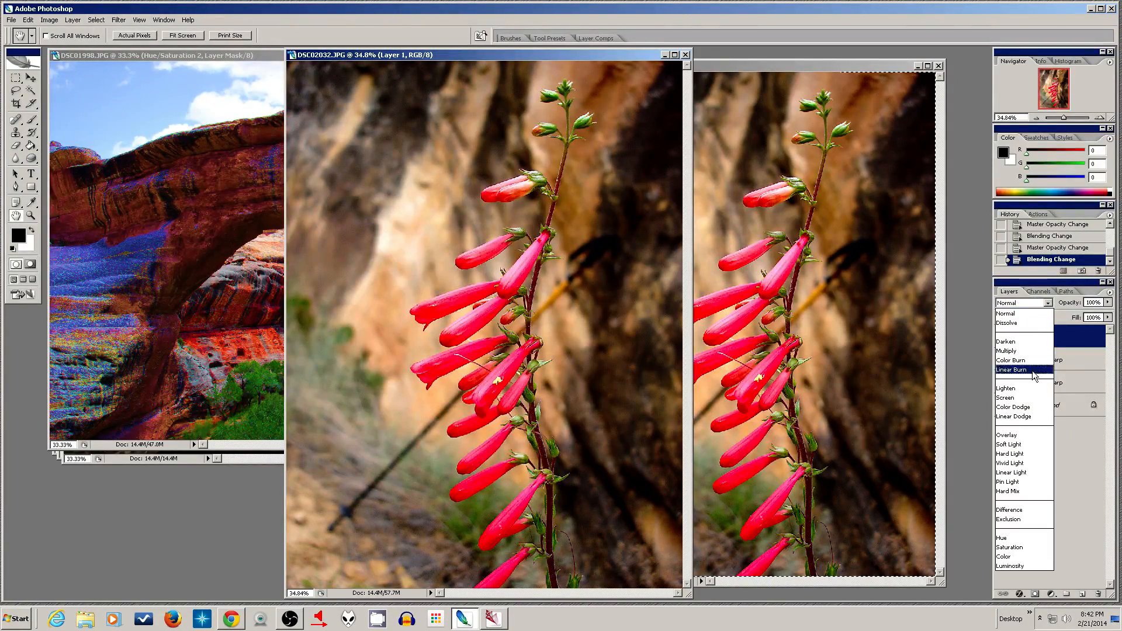
click(1022, 436)
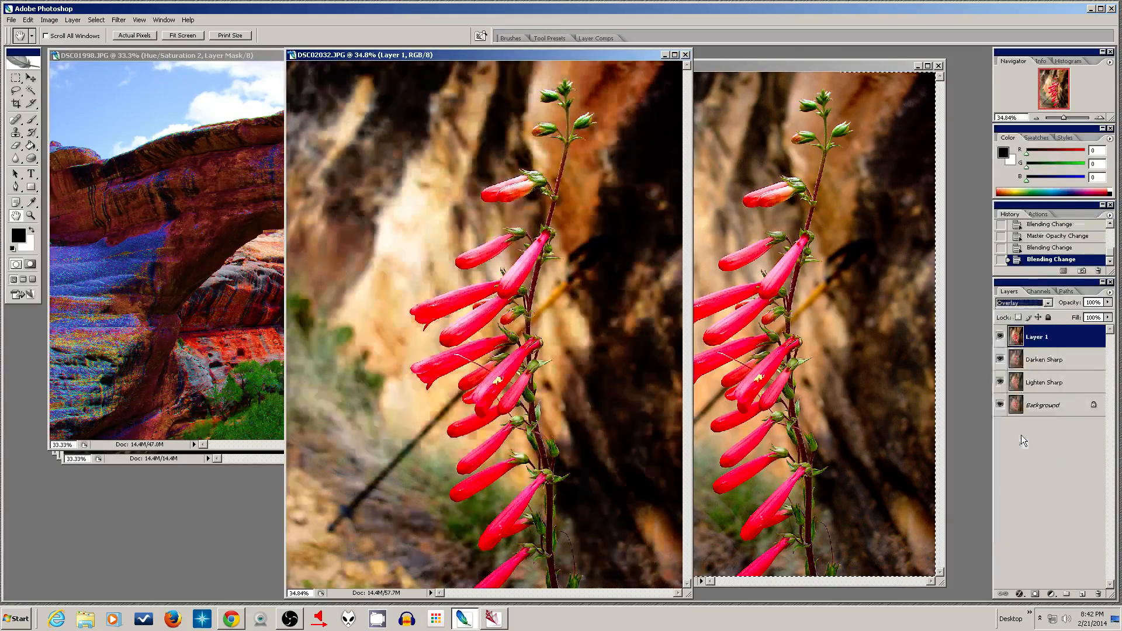
mouse_move(1107, 302)
mouse_down()
mouse_move(1109, 316)
mouse_move(1078, 321)
mouse_move(1101, 320)
mouse_up()
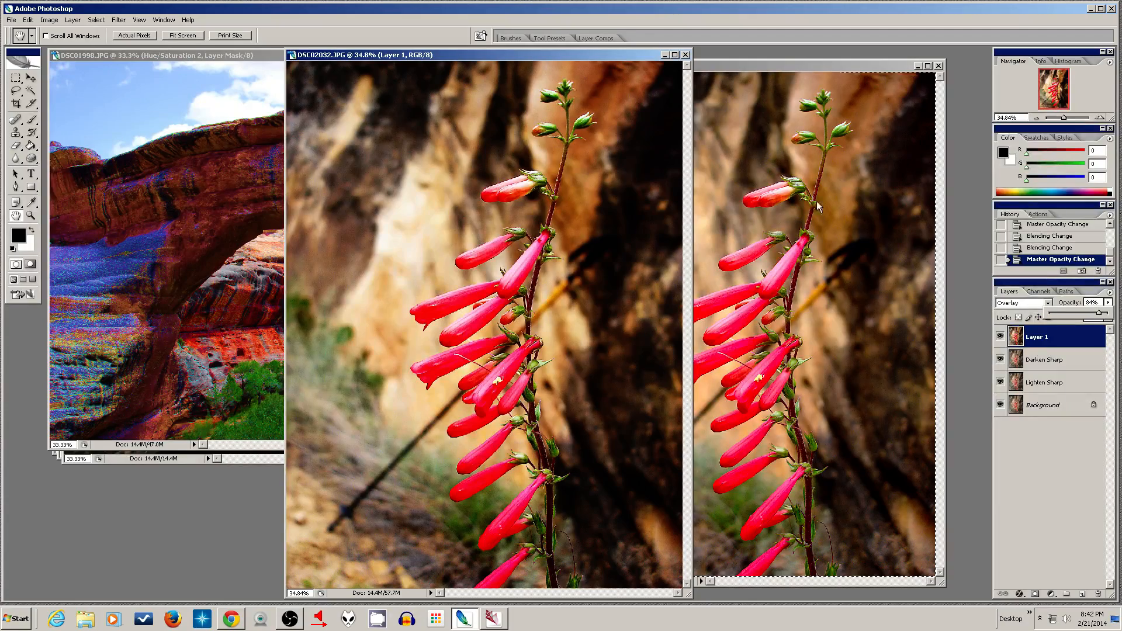
Step: Compare the DSC02032 copy with the layered DSC02032.JPG, and close the copy without saving it
click(783, 60)
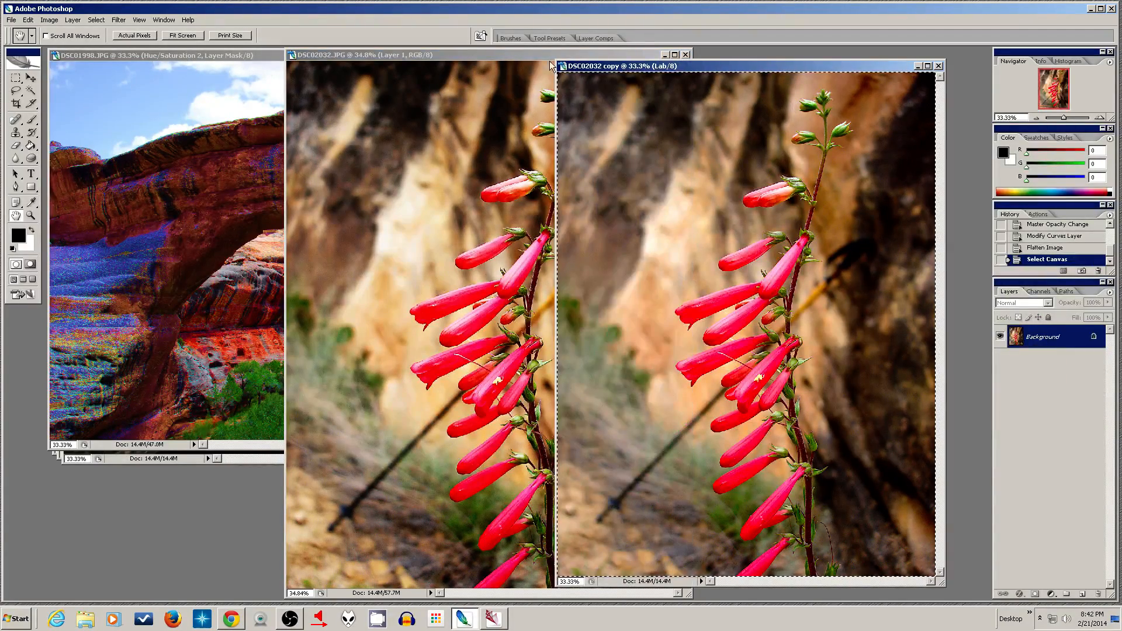
click(518, 53)
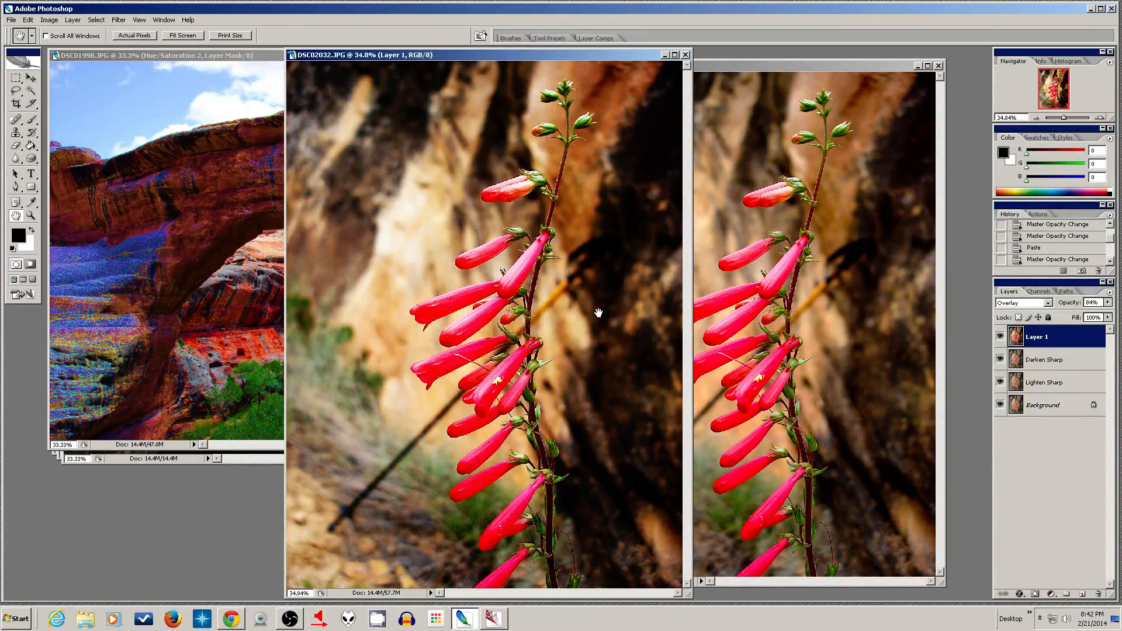
click(938, 66)
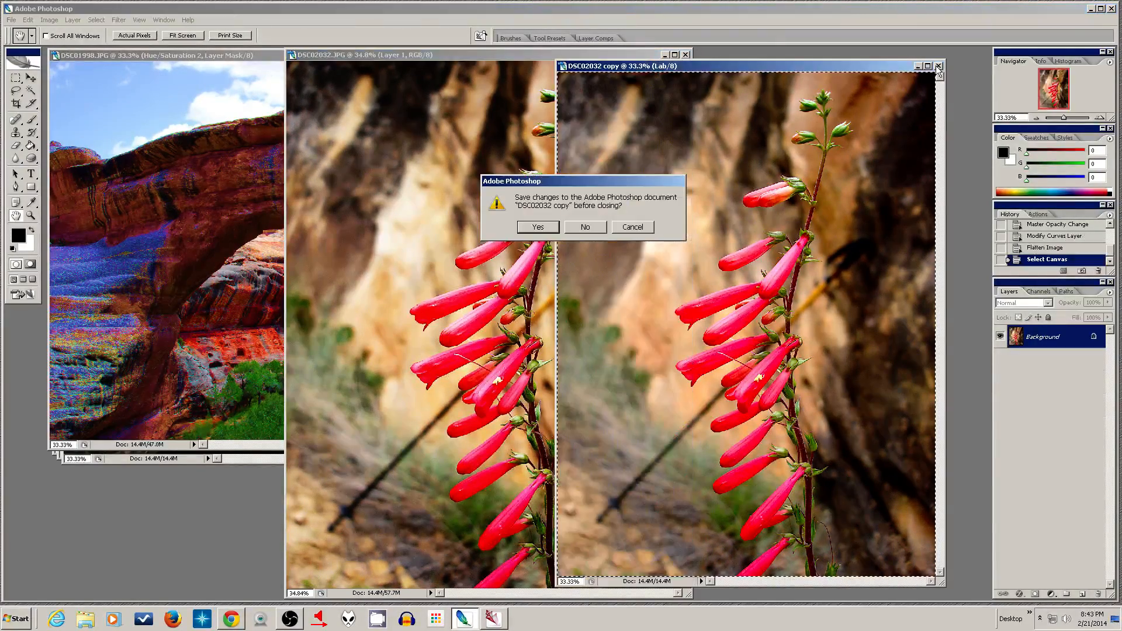
click(597, 227)
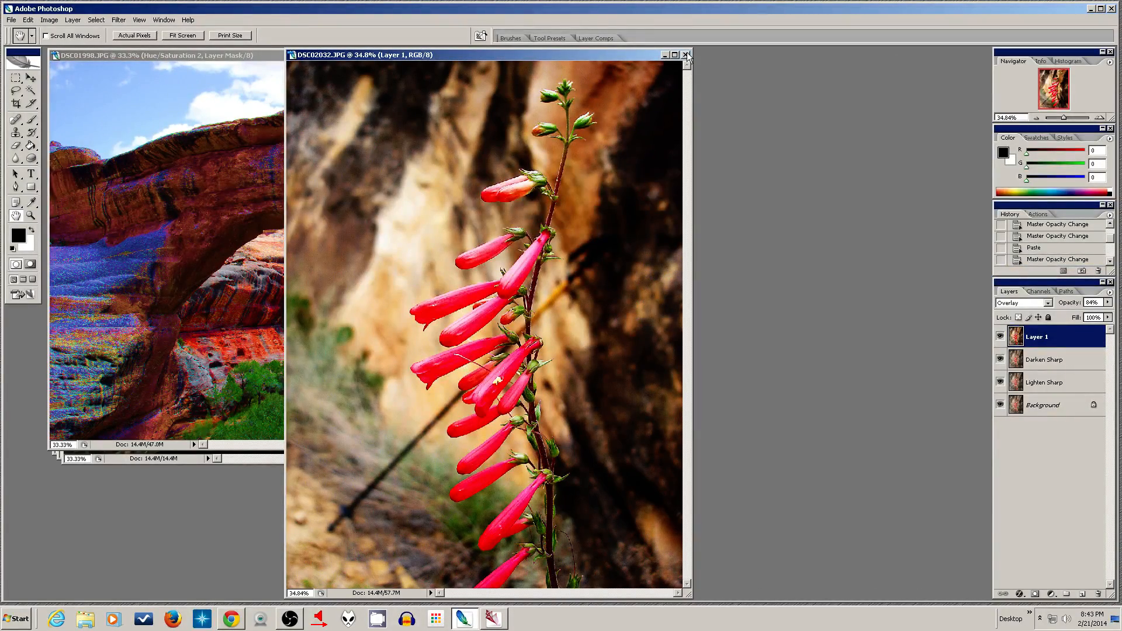
Step: Close DSC02032.JPG and DSC01998.JPG without saving their changes
click(687, 54)
click(589, 228)
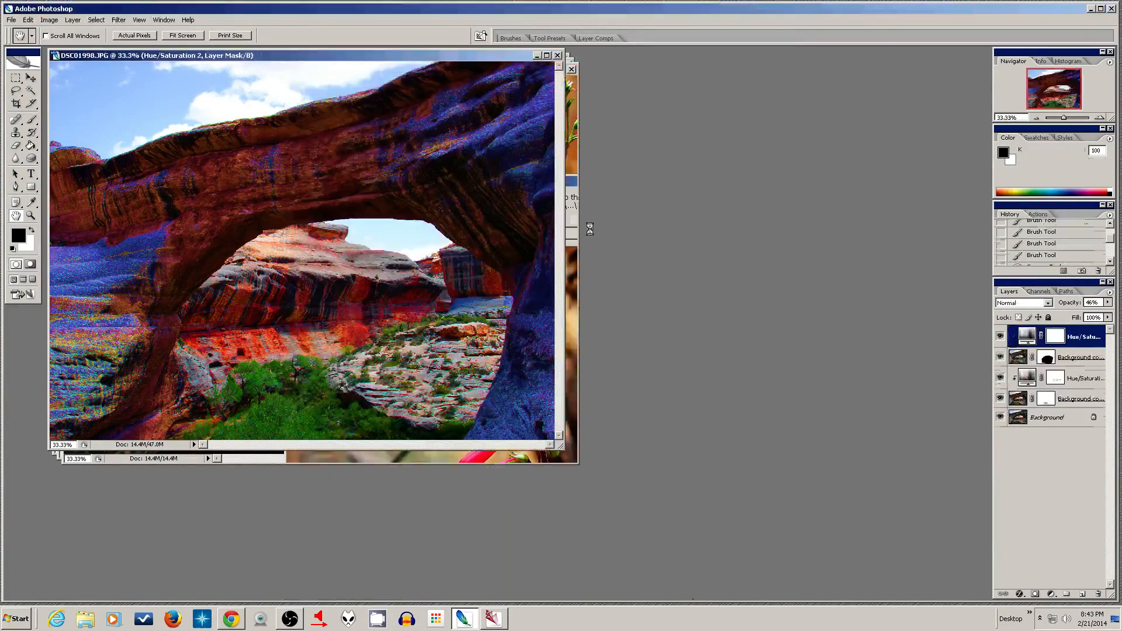
click(558, 56)
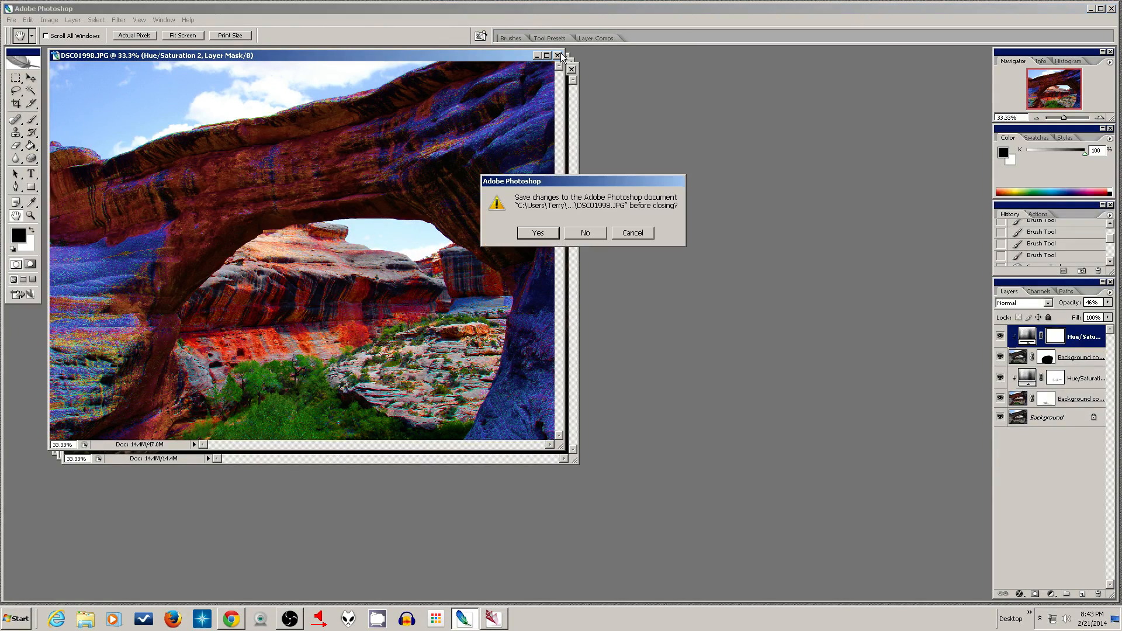
click(584, 233)
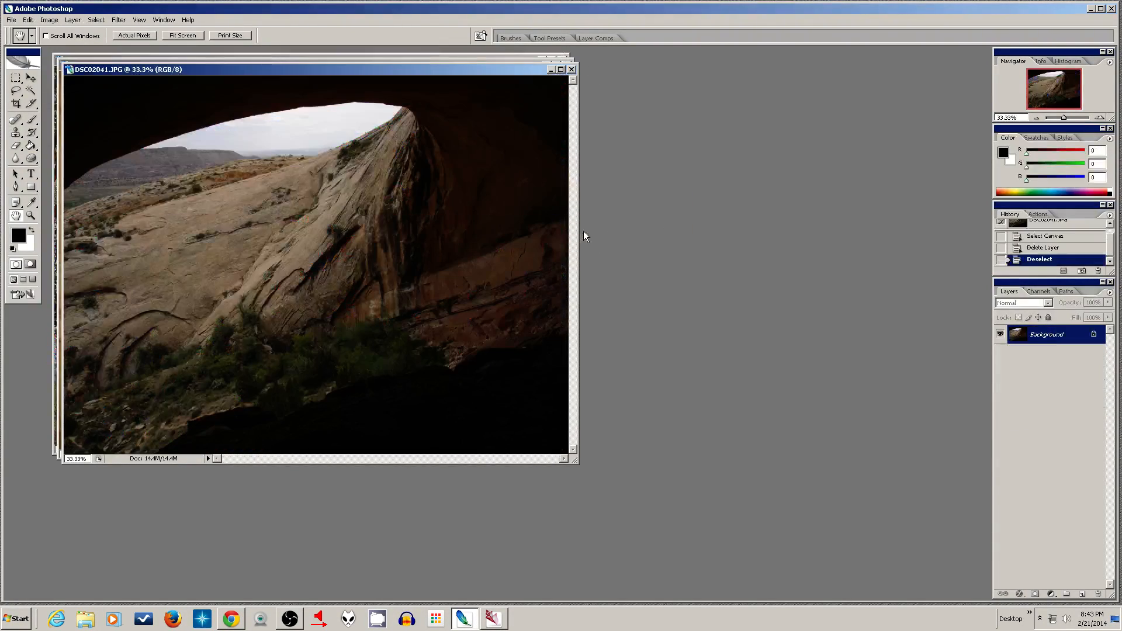
Step: Maximize the DSC02041.JPG window and fit the whole photo to the available screen area
drag(473, 67, 689, 83)
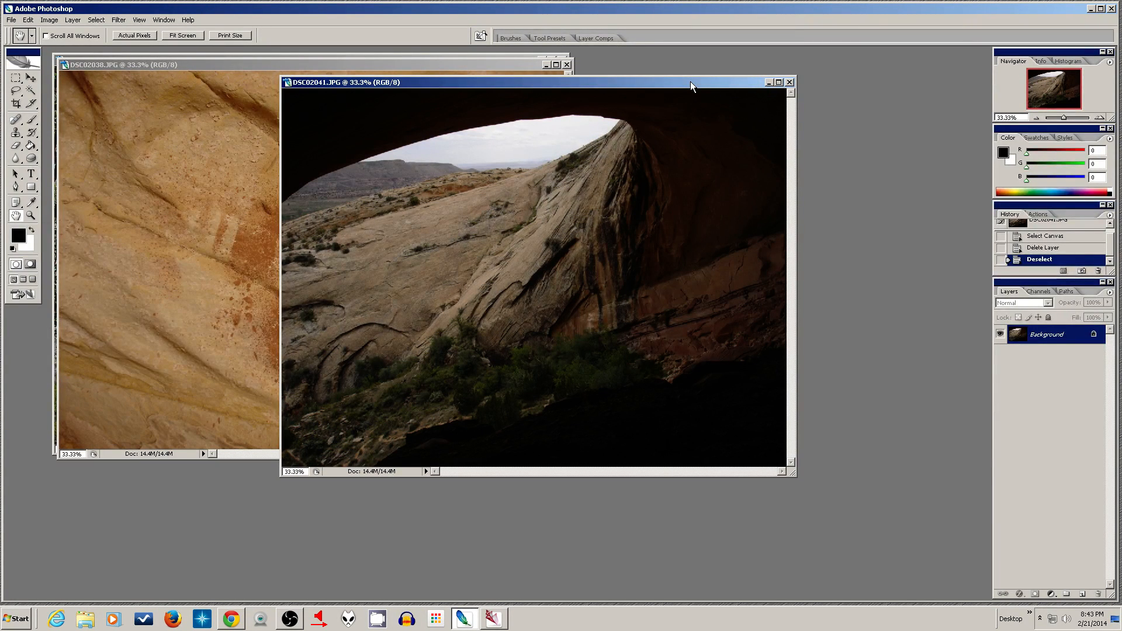
double_click(690, 82)
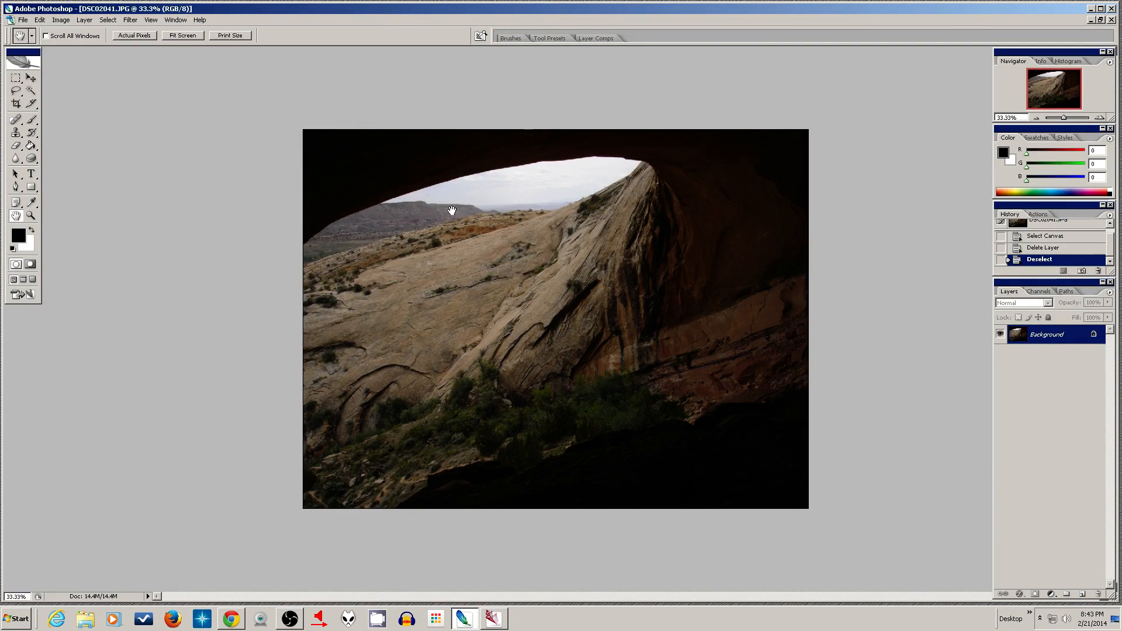
double_click(15, 216)
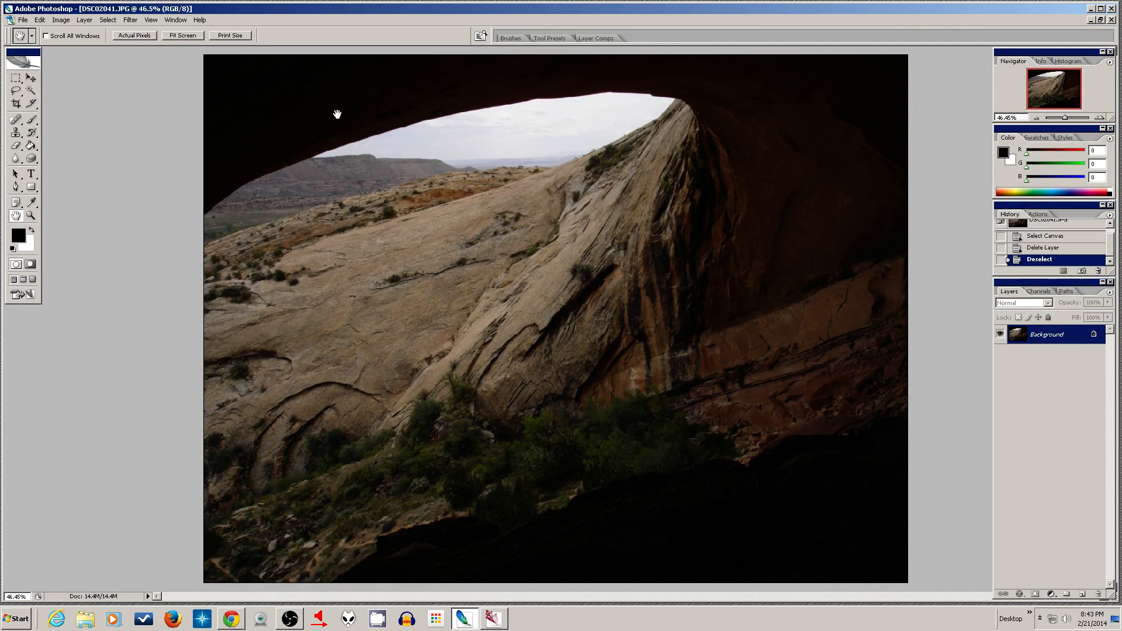
Step: Try the Shadow/Highlight adjustment directly on the Background layer with the highlights amount at 80%
click(63, 22)
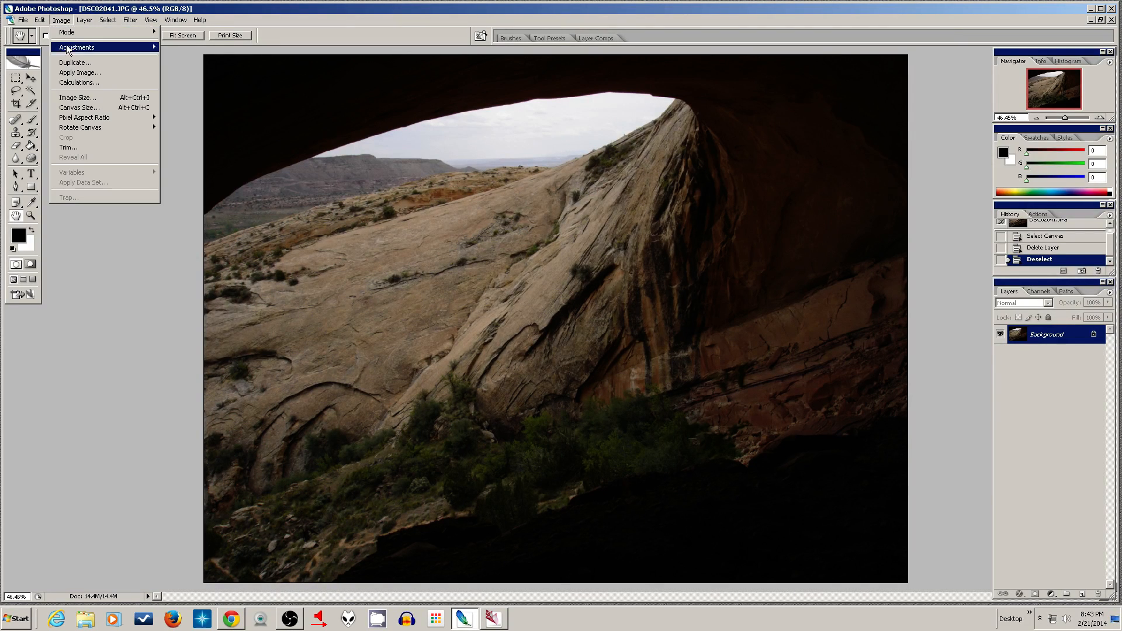
mouse_move(84, 48)
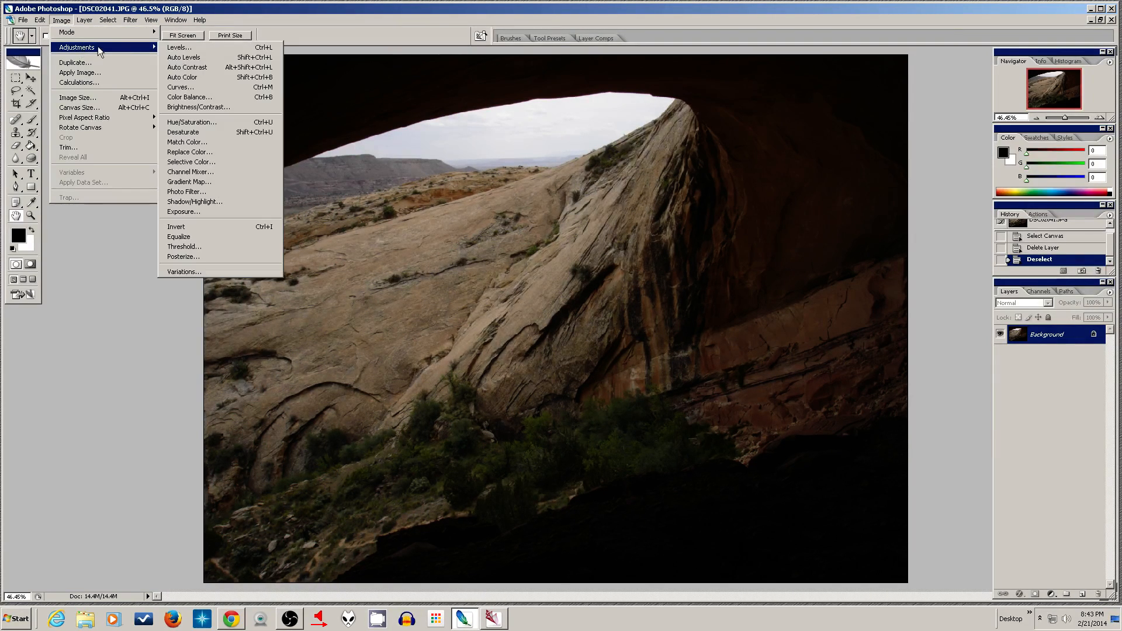
click(211, 201)
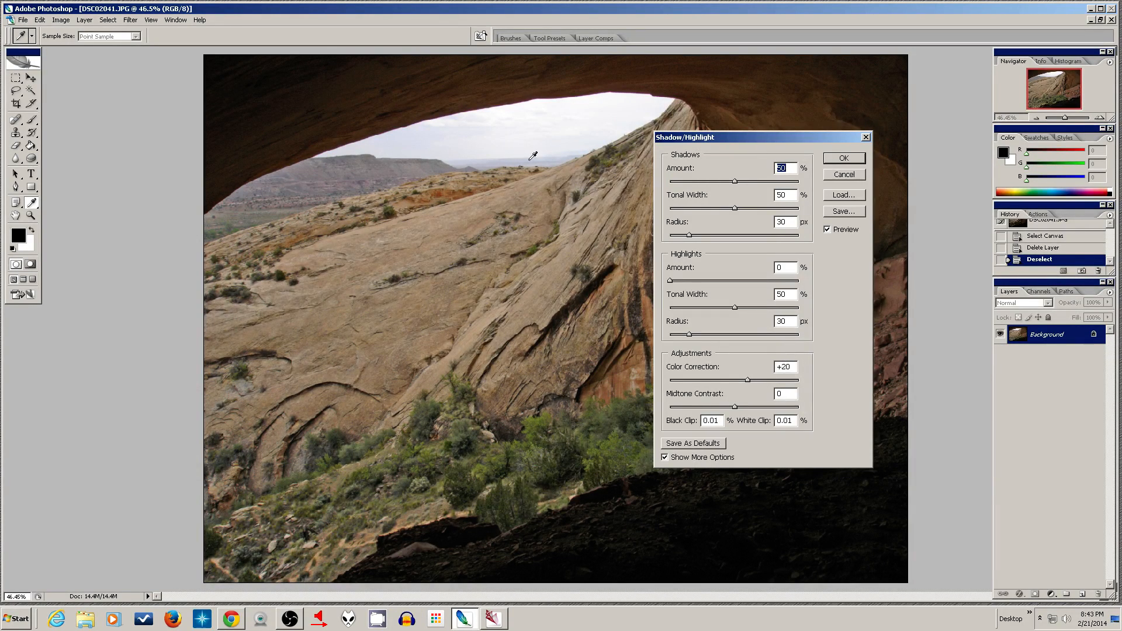
drag(669, 281, 773, 280)
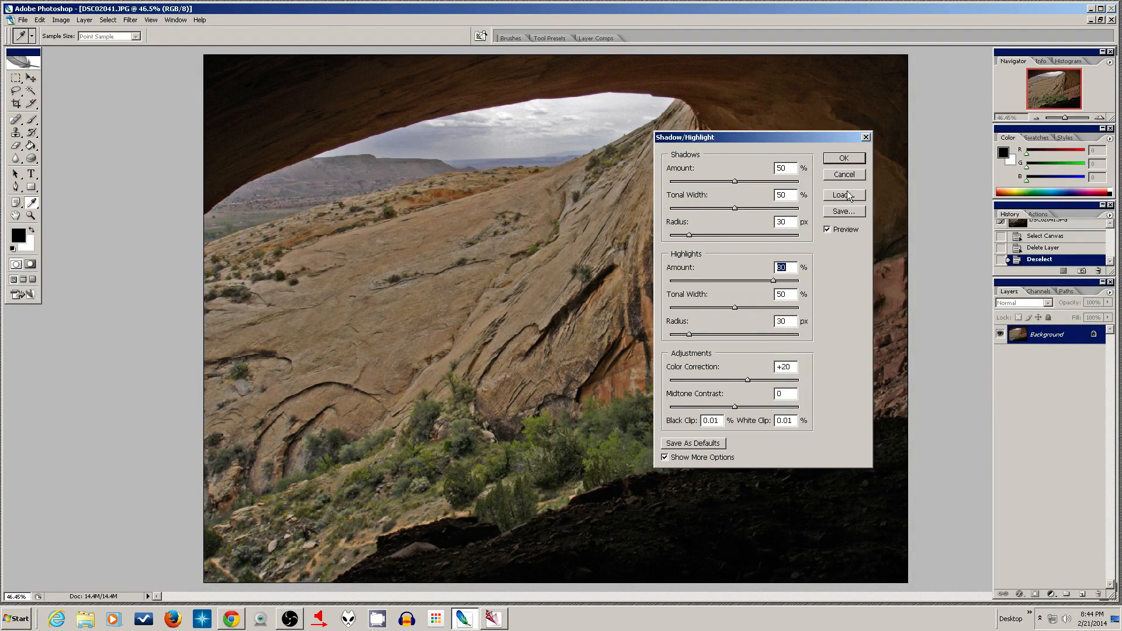
Step: Toggle the Shadow/Highlight preview off and on several times to compare the photo before and after the adjustment
click(827, 229)
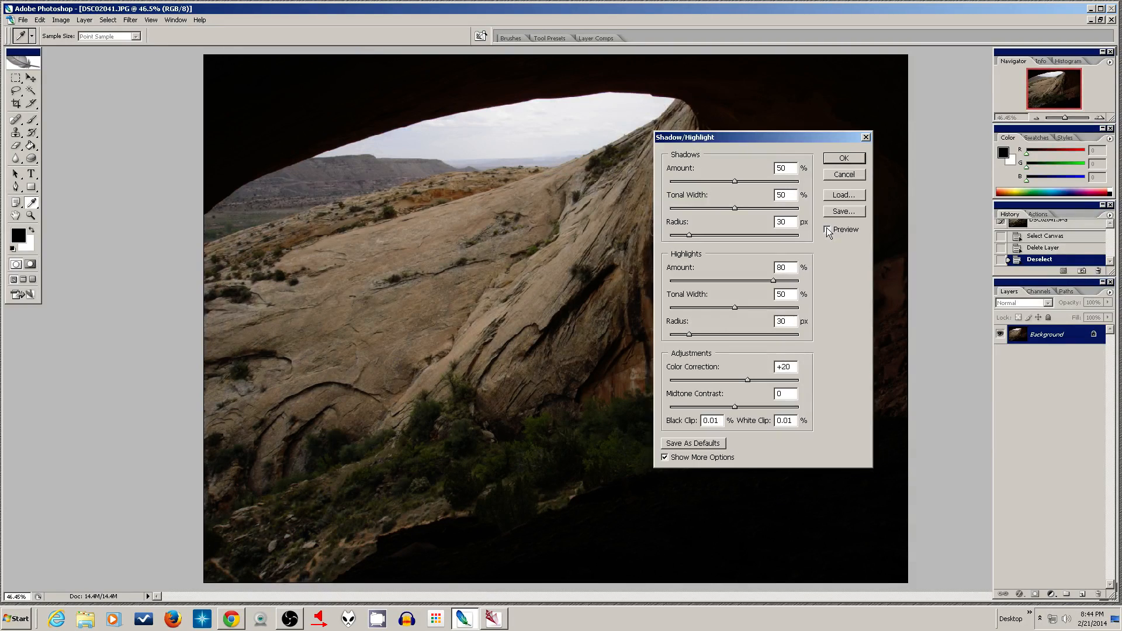
click(827, 230)
click(827, 229)
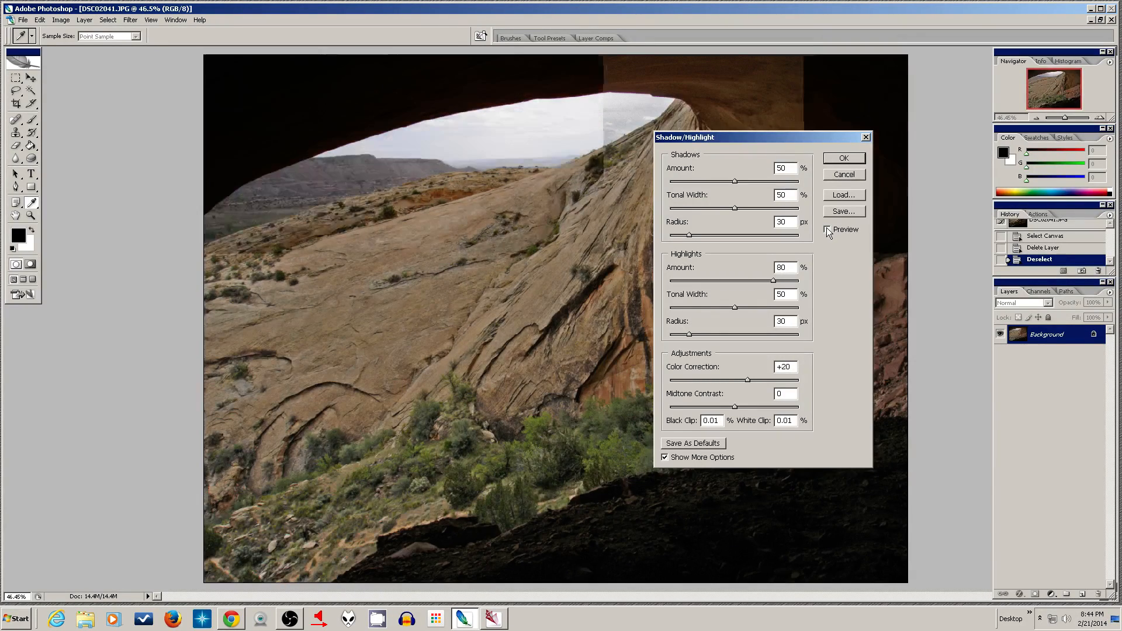
click(827, 230)
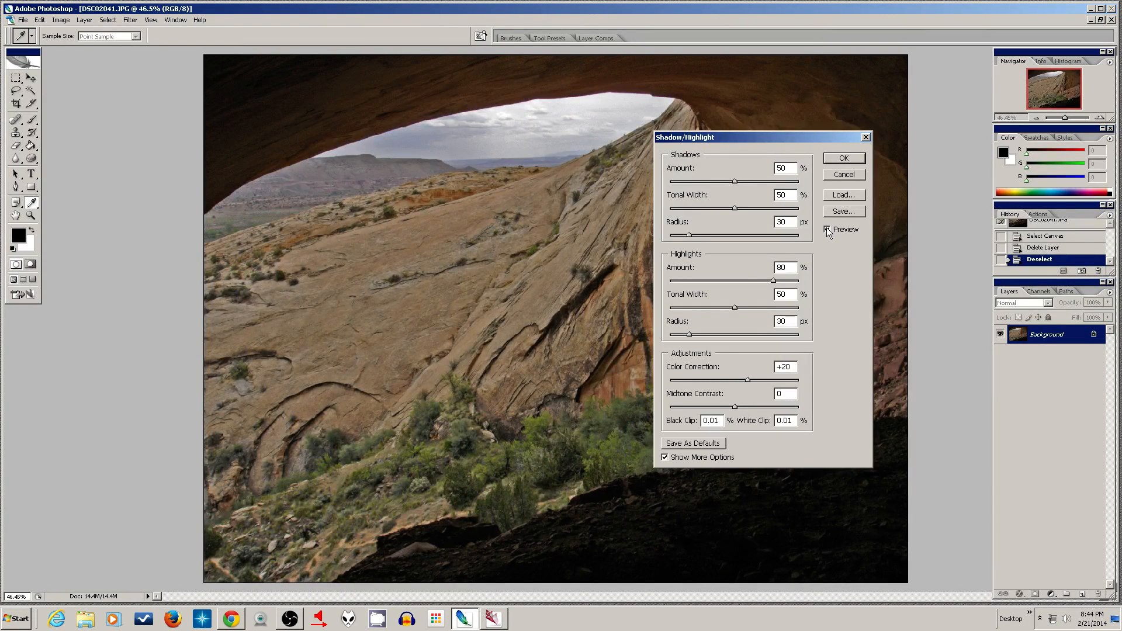
click(827, 230)
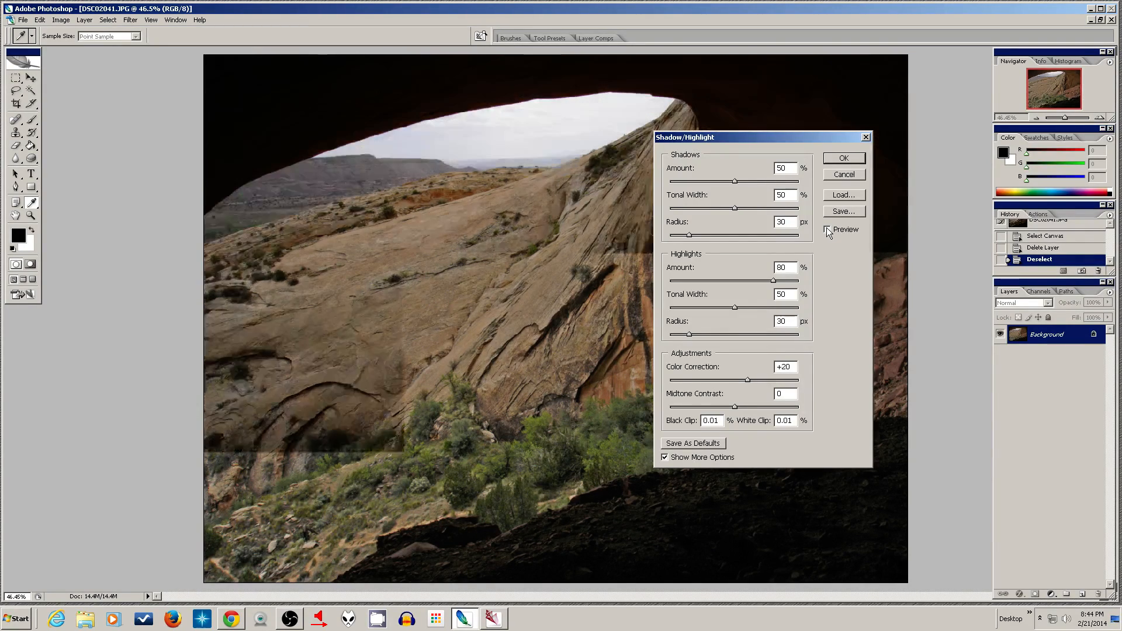
click(827, 230)
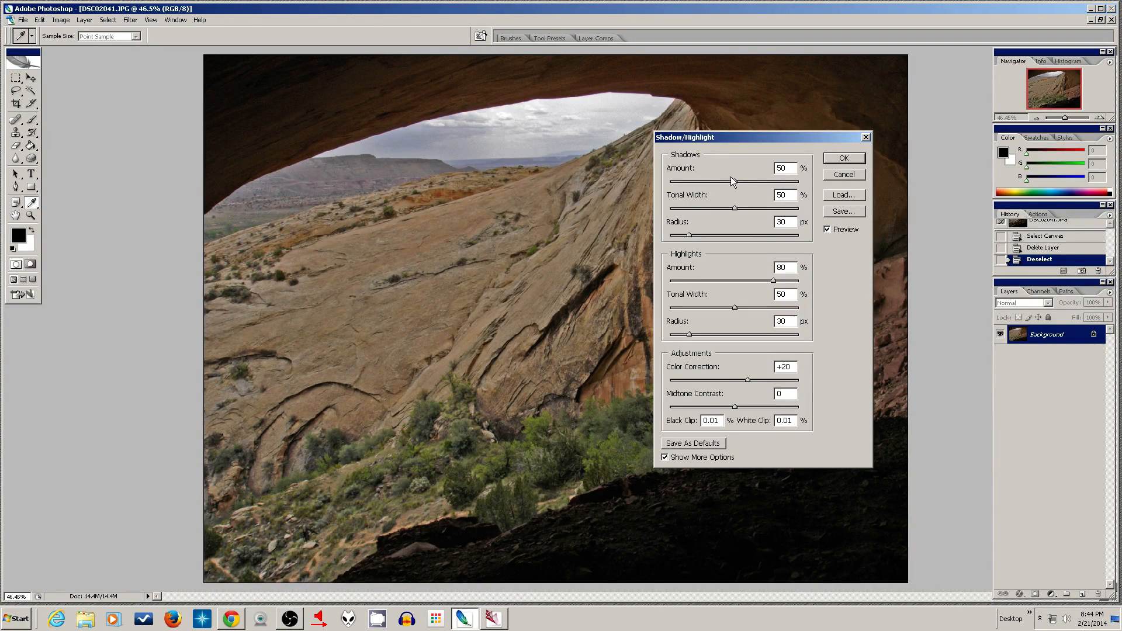
Step: Try a lower shadows amount in Shadow/Highlight, and cancel the adjustment on the Background layer
mouse_move(732, 181)
mouse_down()
mouse_move(659, 196)
mouse_move(734, 184)
mouse_up()
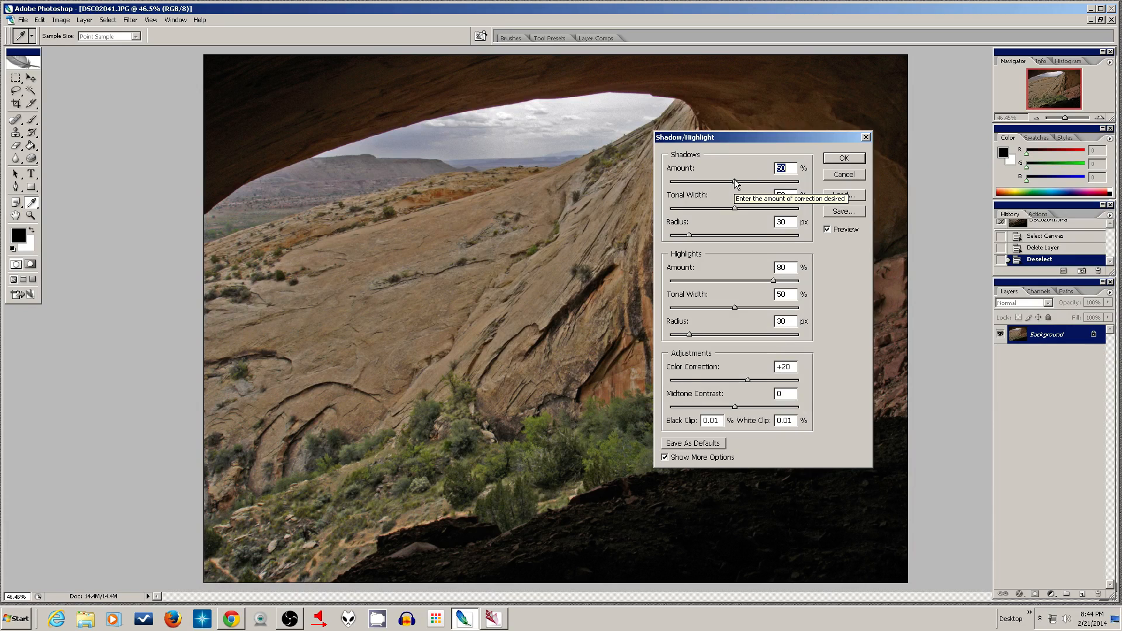
drag(734, 185, 711, 182)
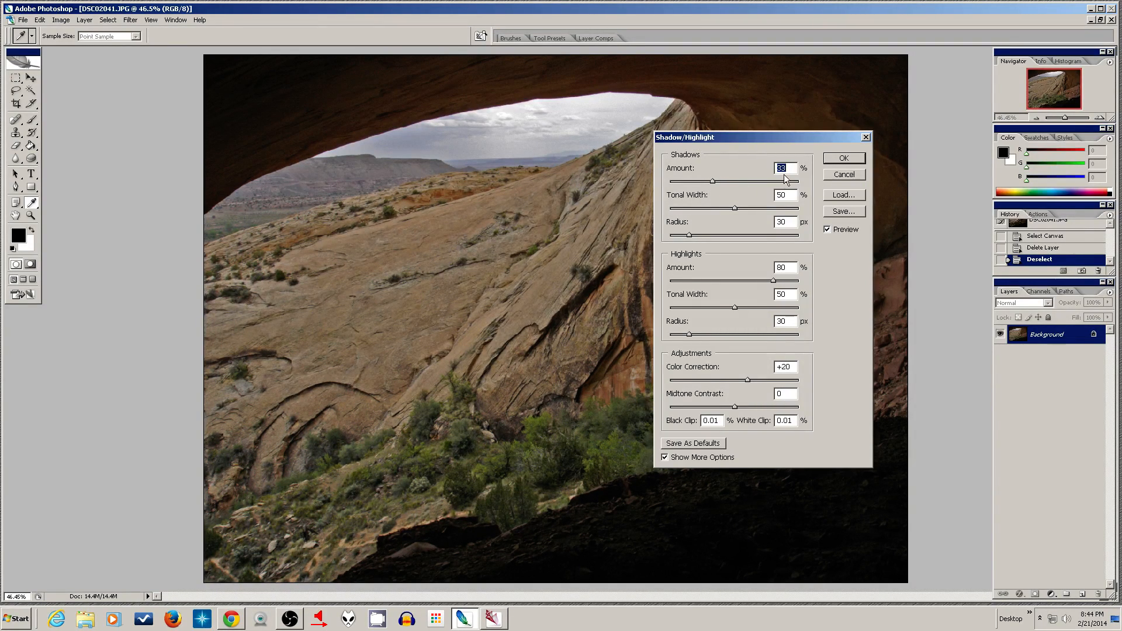
click(845, 176)
key(h)
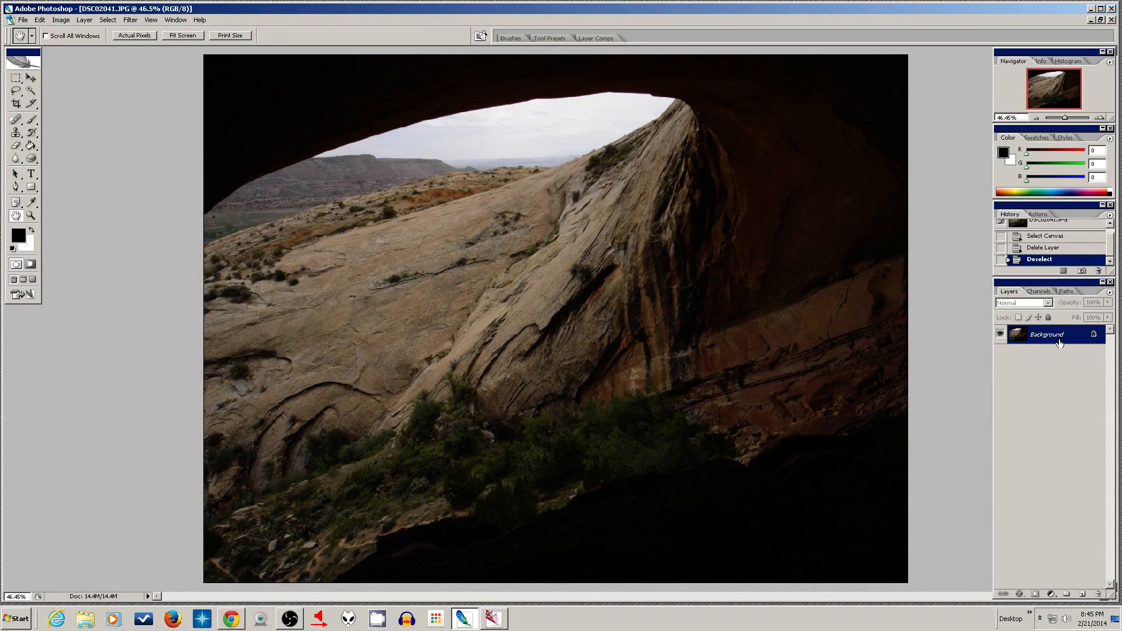
Step: Duplicate the Background layer and apply Shadow/Highlight to the copy with shadows amount 11% and highlights amount 100%
key(ctrl+j)
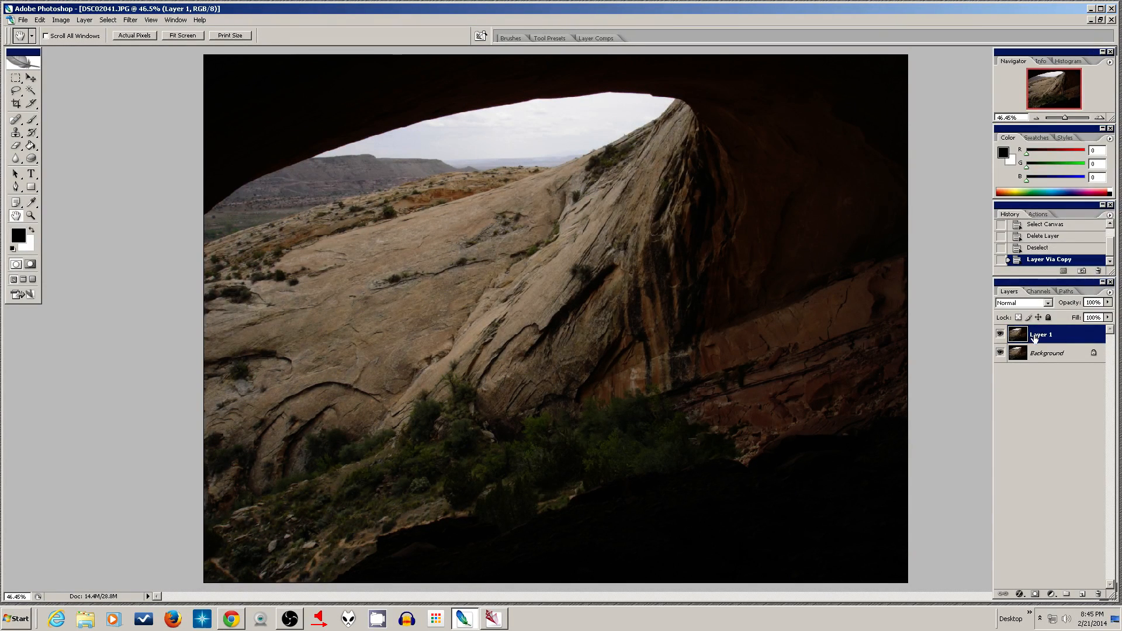
click(61, 20)
mouse_move(97, 48)
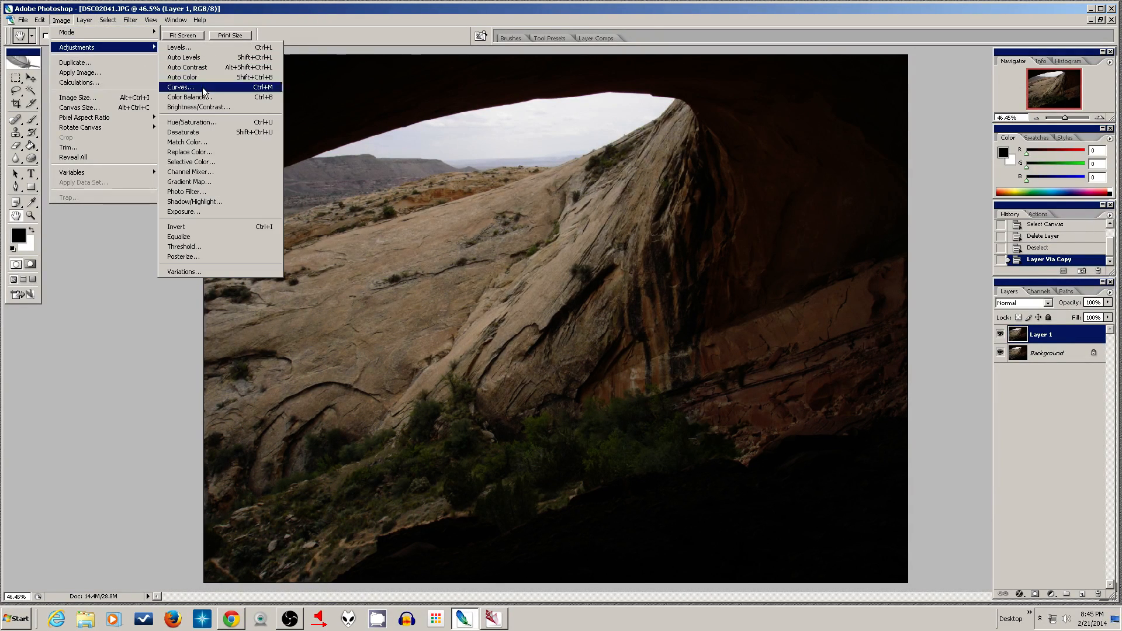
click(214, 202)
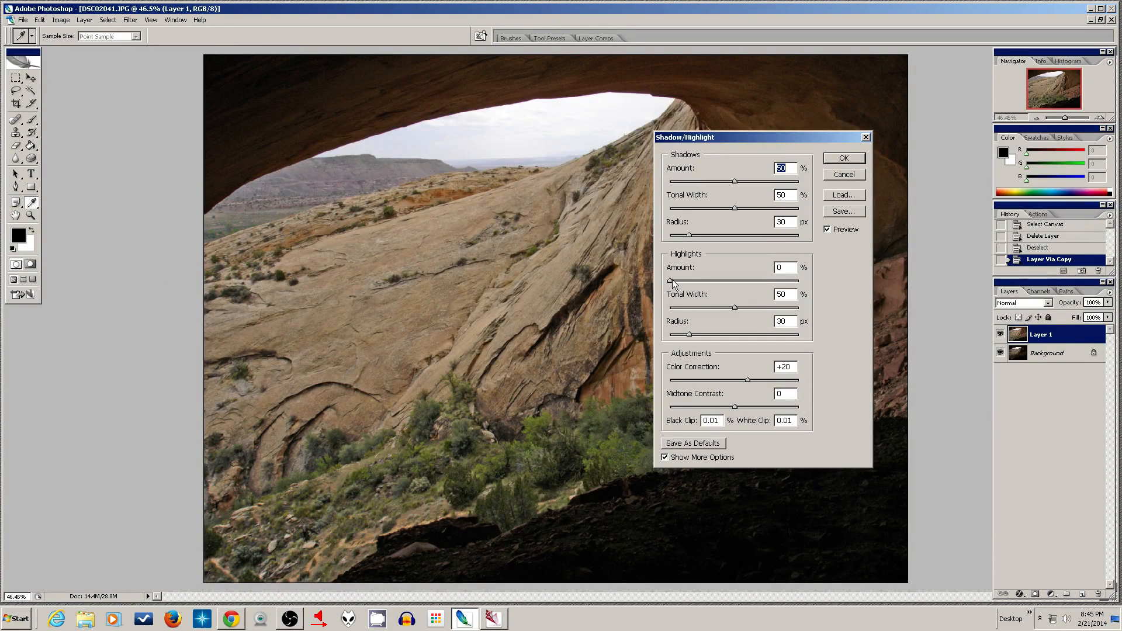
drag(671, 281, 801, 285)
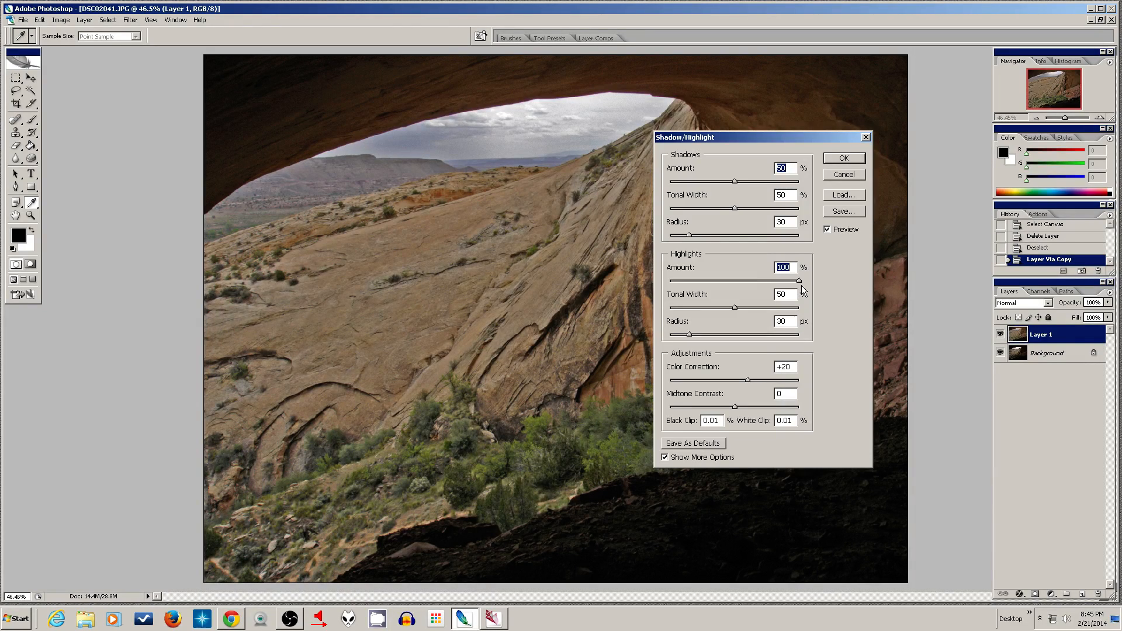
drag(735, 182, 708, 183)
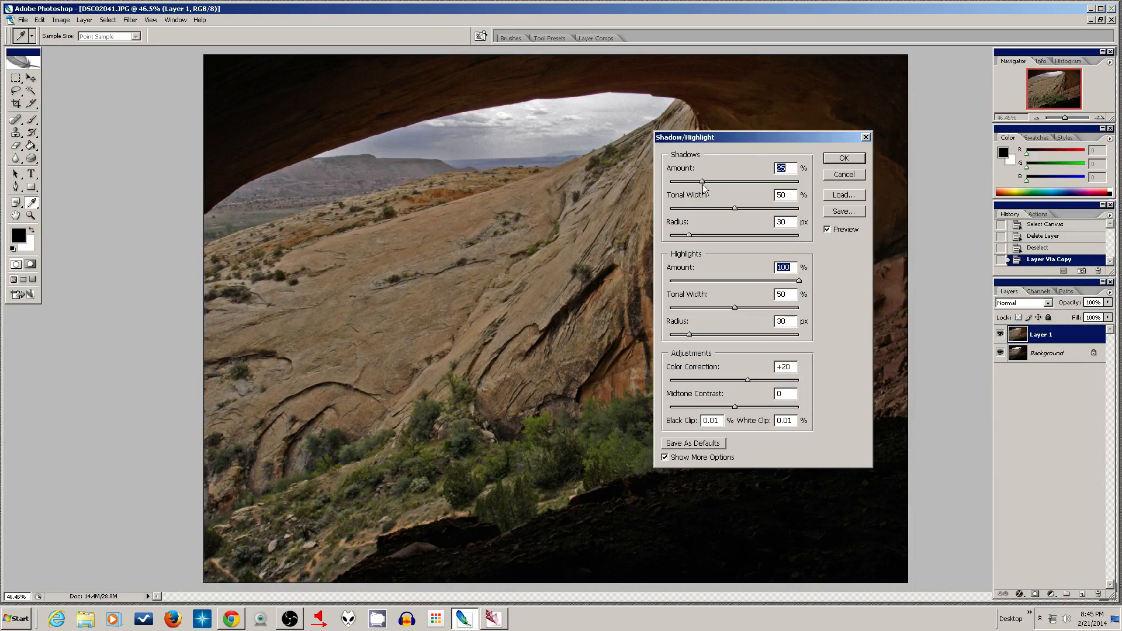
mouse_move(702, 188)
mouse_down()
mouse_move(727, 191)
mouse_move(685, 197)
mouse_up()
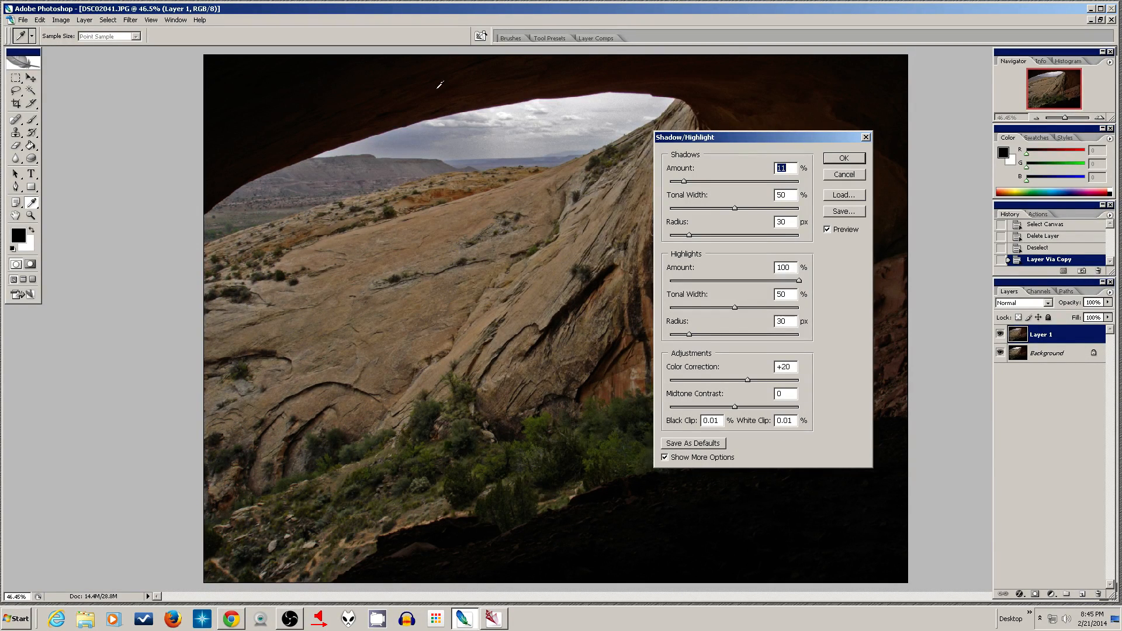
click(841, 161)
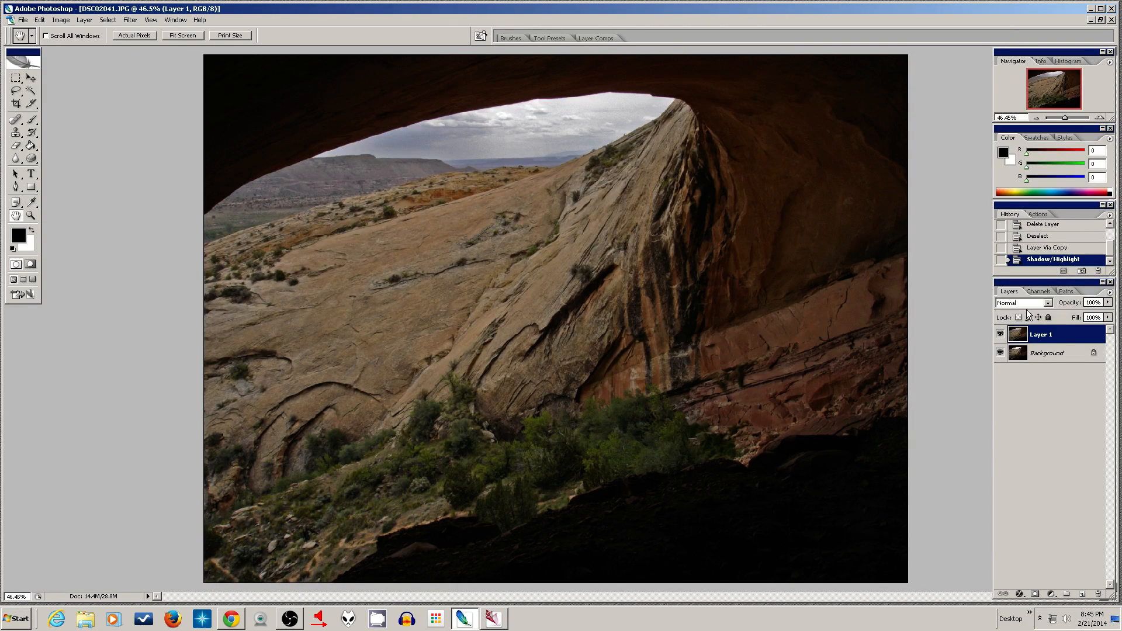
Step: Add a layer mask to Layer 1 and toggle the layer's visibility to compare the Shadow/Highlight effect
click(1034, 594)
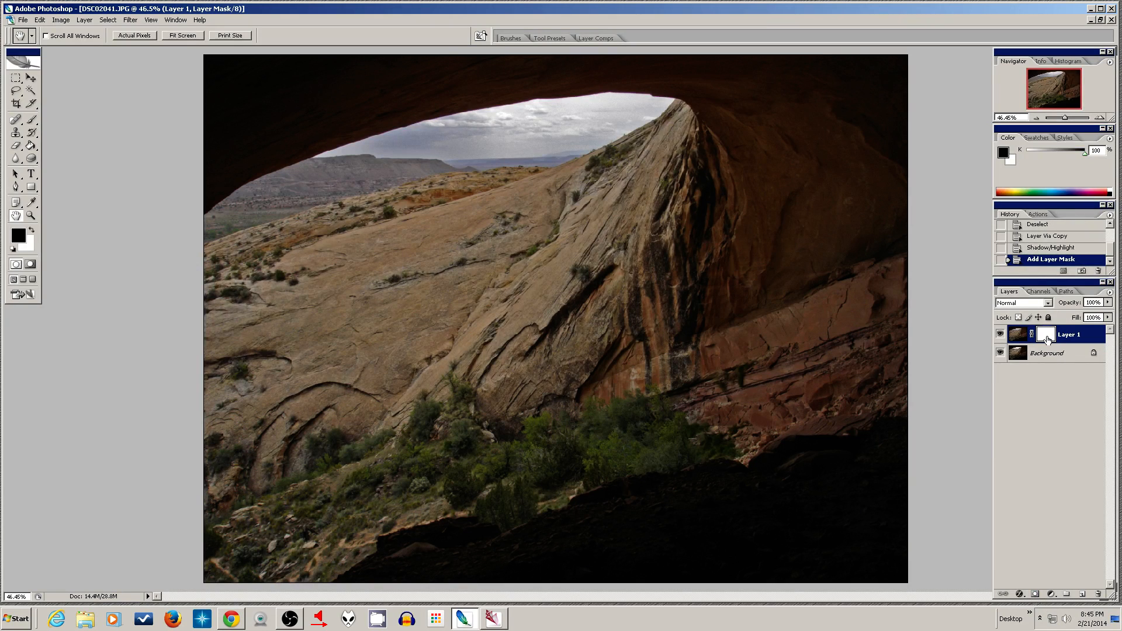
click(999, 334)
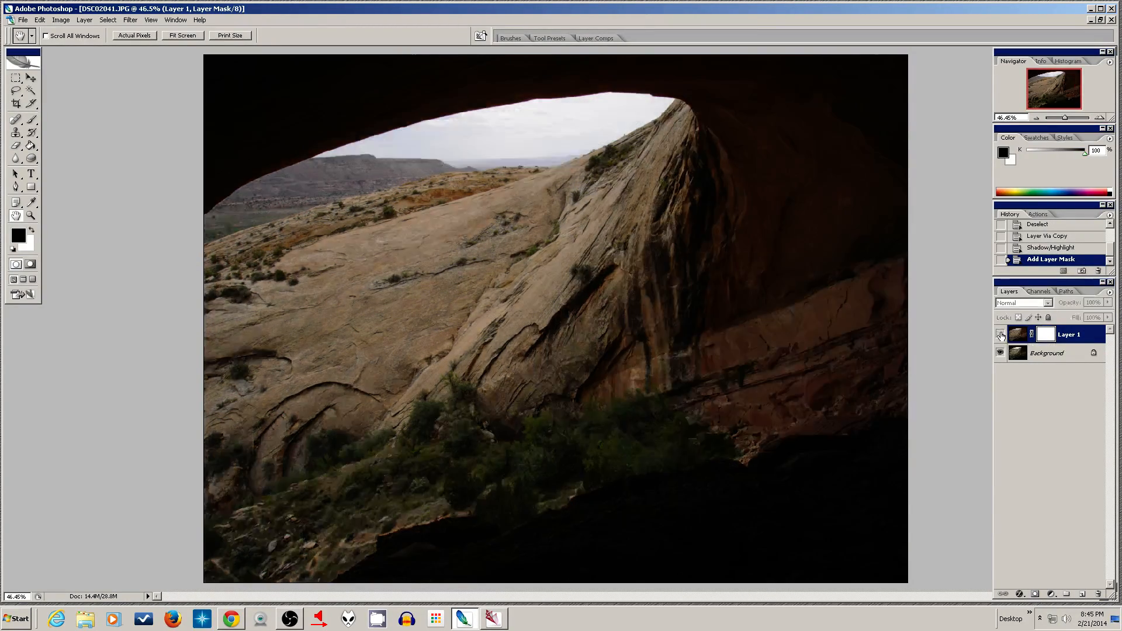
click(999, 335)
click(999, 334)
click(999, 334)
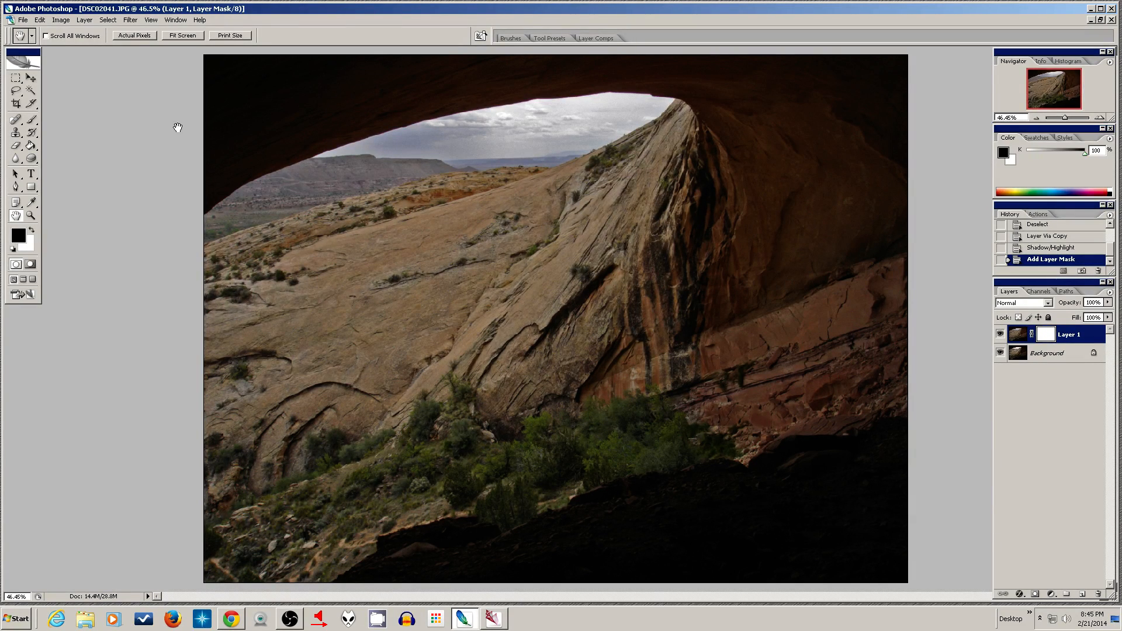
Step: Paint black on Layer 1's mask over the dark rock above the arch opening, raising the brush opacity to 100%
click(31, 121)
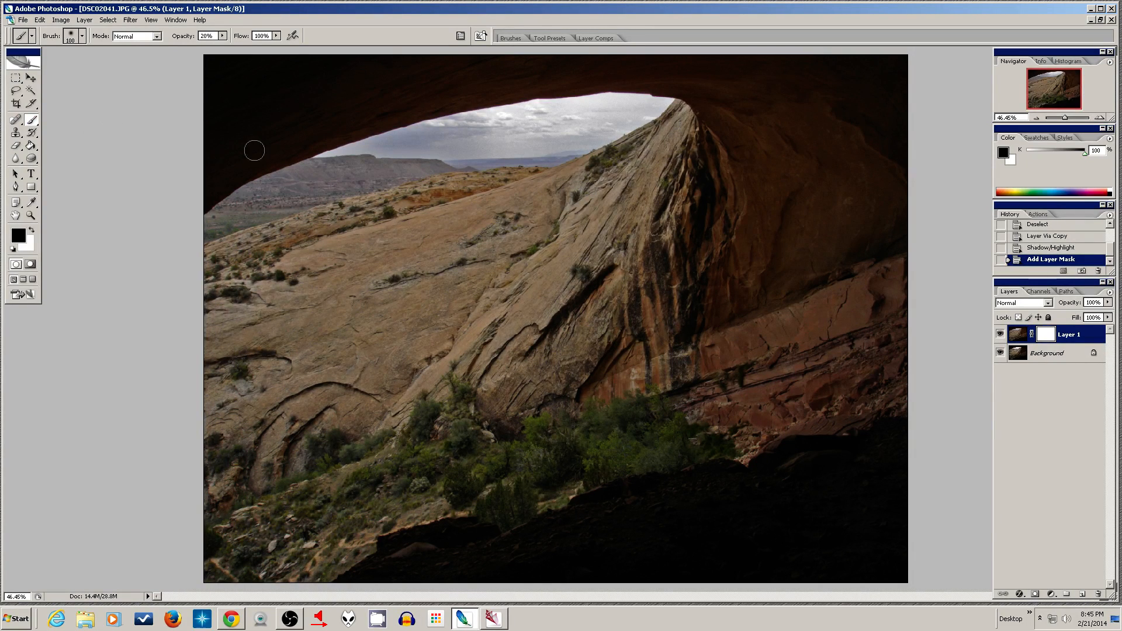
mouse_move(310, 141)
mouse_down()
mouse_move(257, 153)
mouse_move(403, 109)
mouse_up()
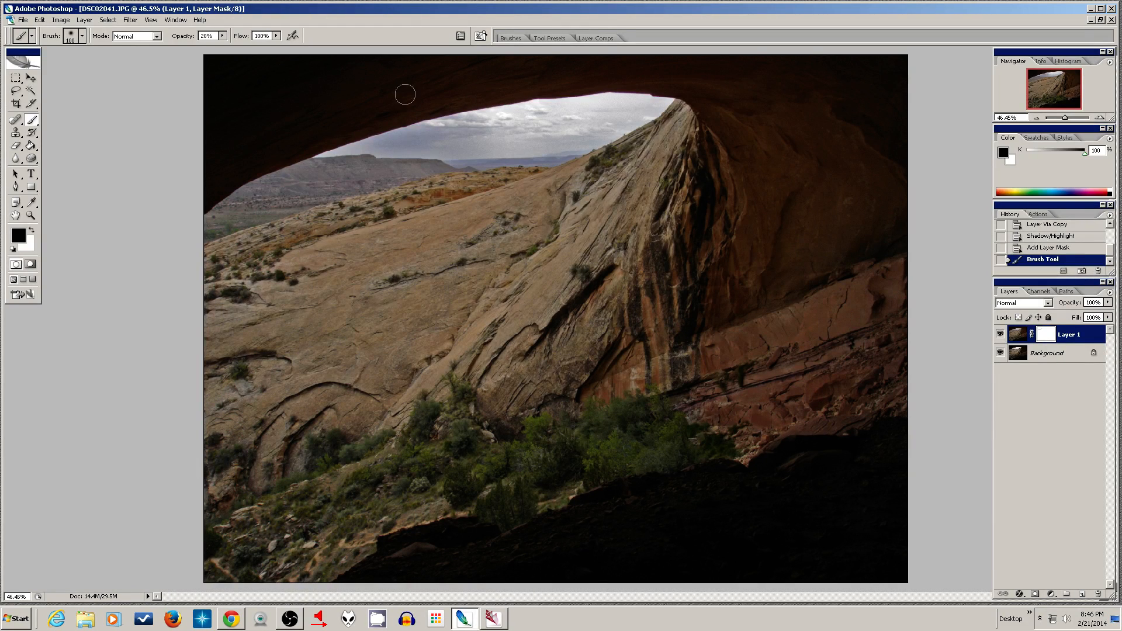
click(222, 36)
drag(226, 49, 280, 58)
click(285, 86)
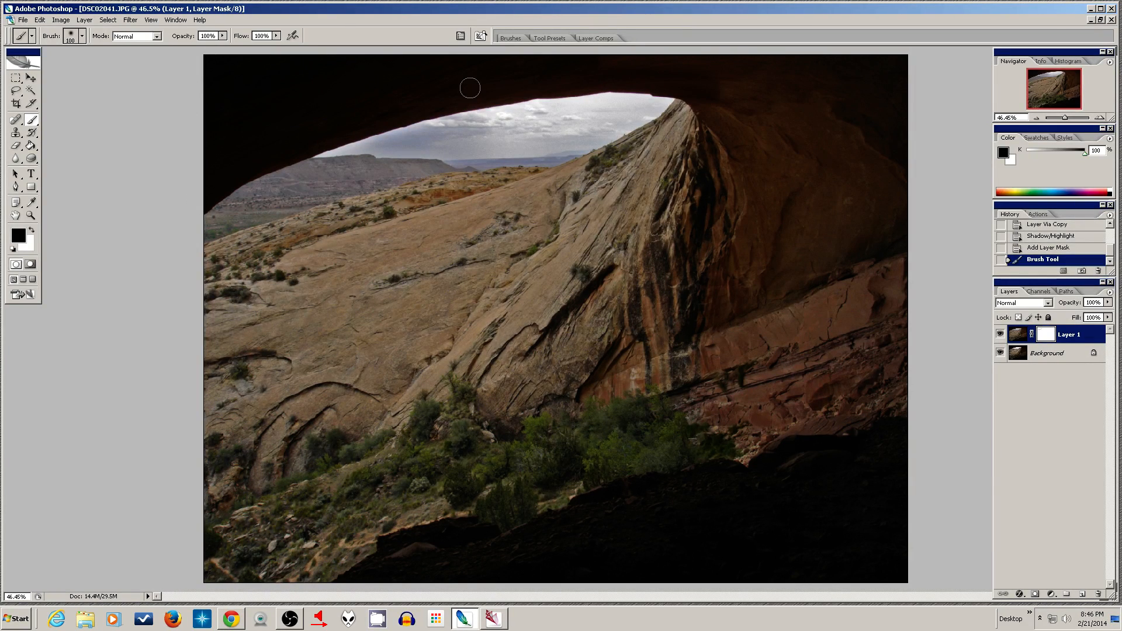
Step: Paint black on Layer 1's mask over the remaining dark rock above the arch opening and the ceiling beside it
mouse_move(735, 83)
mouse_down()
mouse_move(714, 93)
mouse_move(740, 109)
mouse_move(799, 113)
mouse_move(846, 97)
mouse_move(689, 72)
mouse_move(750, 80)
mouse_up()
mouse_move(788, 92)
mouse_down()
mouse_move(913, 105)
mouse_move(871, 111)
mouse_move(869, 126)
mouse_move(907, 153)
mouse_move(879, 127)
mouse_move(898, 57)
mouse_move(897, 107)
mouse_move(901, 70)
mouse_move(827, 58)
mouse_move(870, 65)
mouse_move(876, 86)
mouse_move(675, 82)
mouse_move(823, 80)
mouse_up()
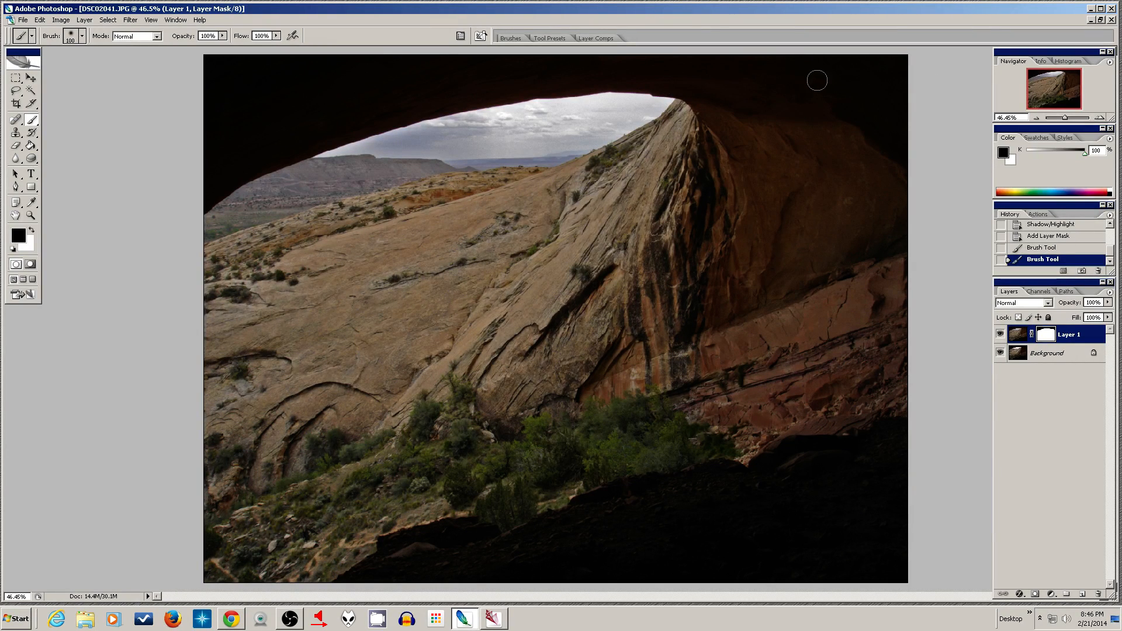
mouse_move(466, 86)
mouse_down()
mouse_move(809, 70)
mouse_move(772, 88)
mouse_move(663, 77)
mouse_up()
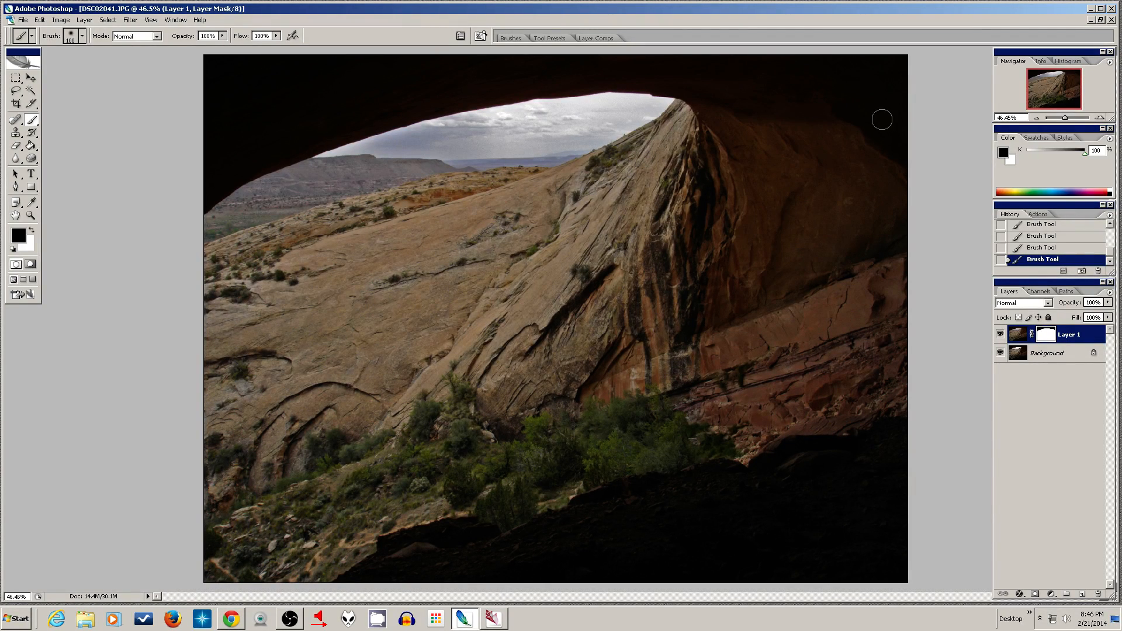
Step: Display Layer 1's mask on its own, fill the unpainted gaps in the area above the arch with black, and return to the image
alt+click(1045, 334)
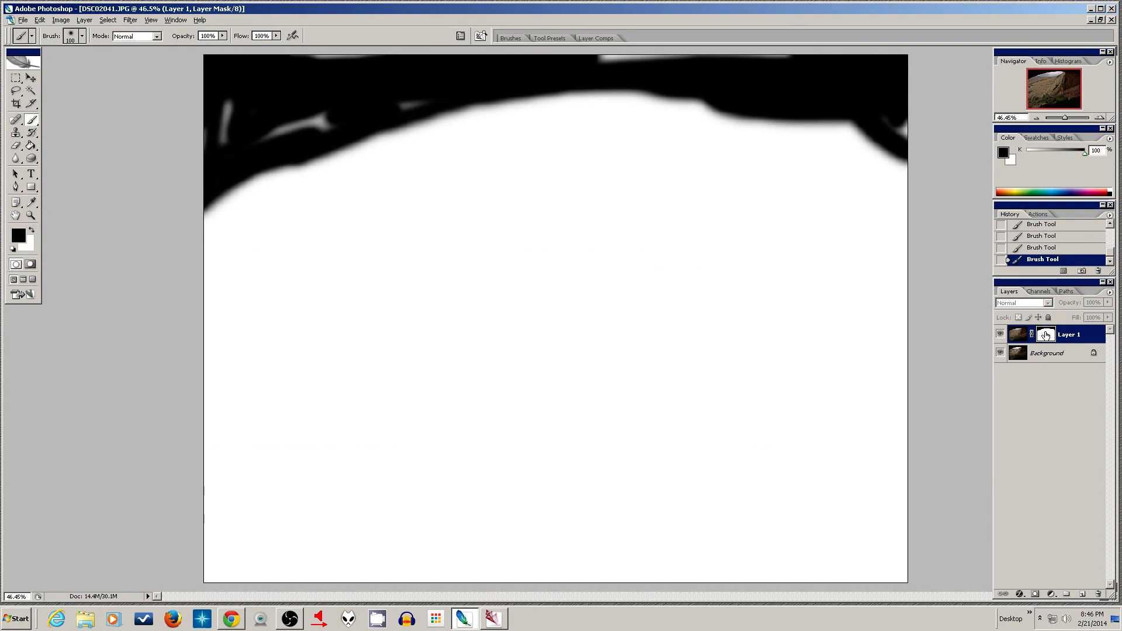
mouse_move(791, 56)
mouse_down()
mouse_move(557, 64)
mouse_move(378, 118)
mouse_move(450, 99)
mouse_move(282, 130)
mouse_move(351, 123)
mouse_move(290, 148)
mouse_move(266, 138)
mouse_move(302, 107)
mouse_move(221, 139)
mouse_move(228, 90)
mouse_move(213, 141)
mouse_move(202, 135)
mouse_move(222, 93)
mouse_move(346, 65)
mouse_move(303, 65)
mouse_move(304, 51)
mouse_move(410, 60)
mouse_move(570, 49)
mouse_move(820, 53)
mouse_move(921, 128)
mouse_up()
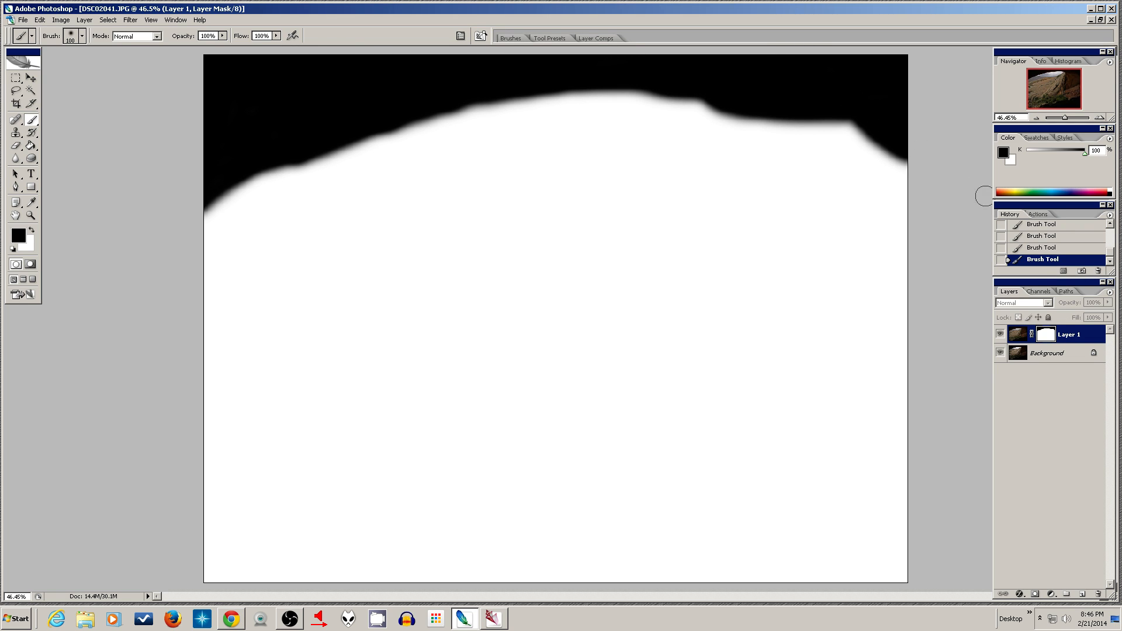
alt+click(1045, 336)
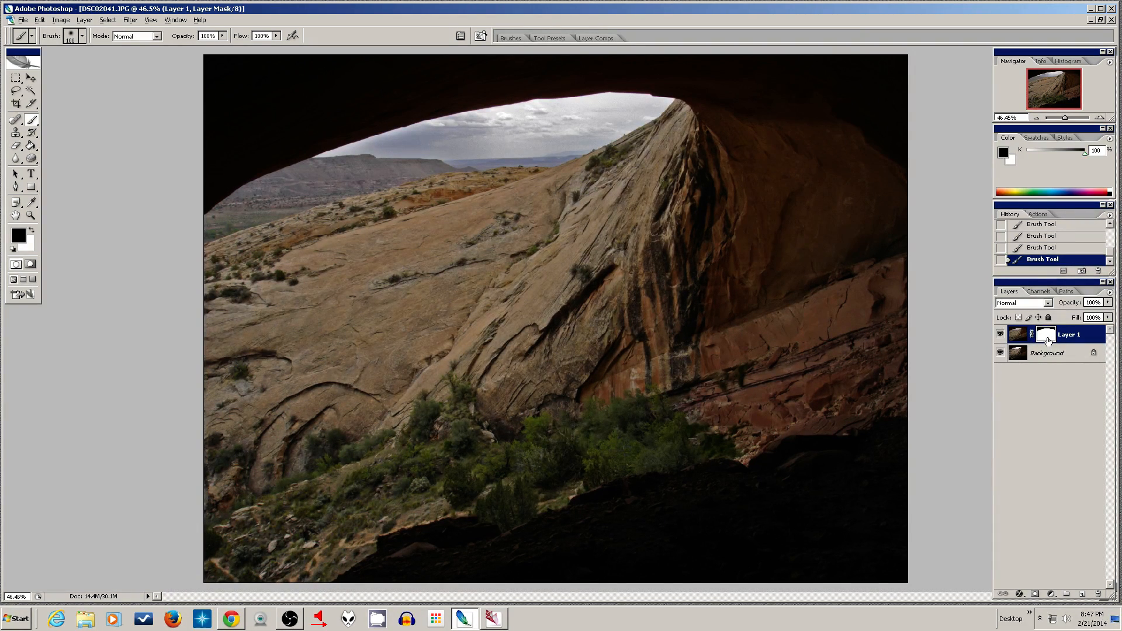
Step: Switch repeatedly between Layer 1's mask view and the image to compare the painted area with the photo
alt+click(1044, 336)
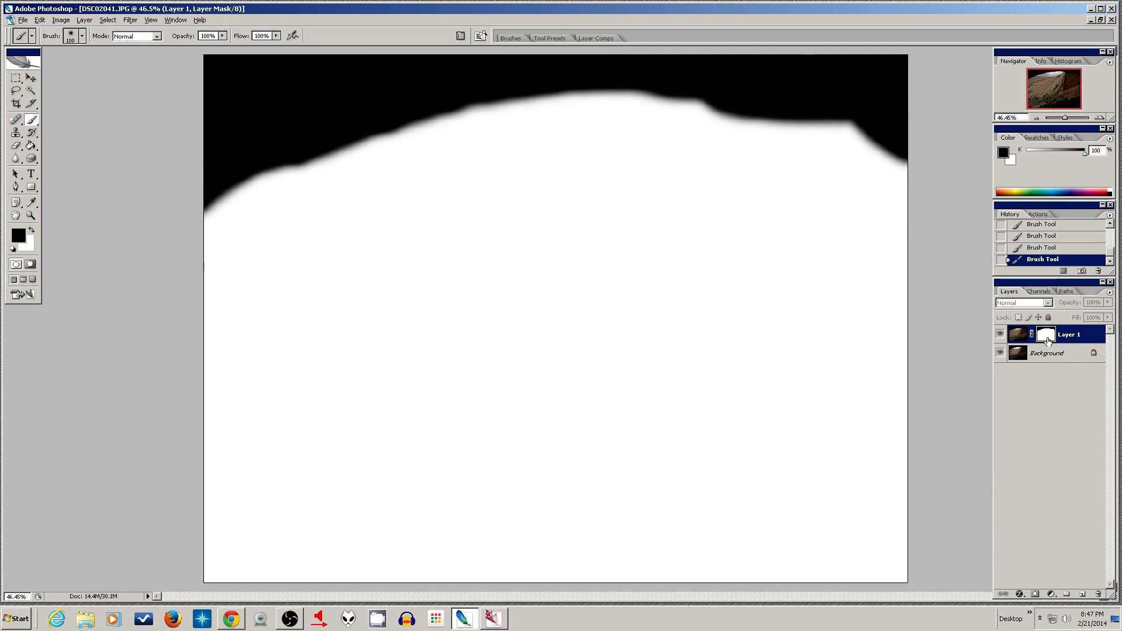
alt+click(1046, 336)
alt+click(1045, 336)
alt+click(1046, 337)
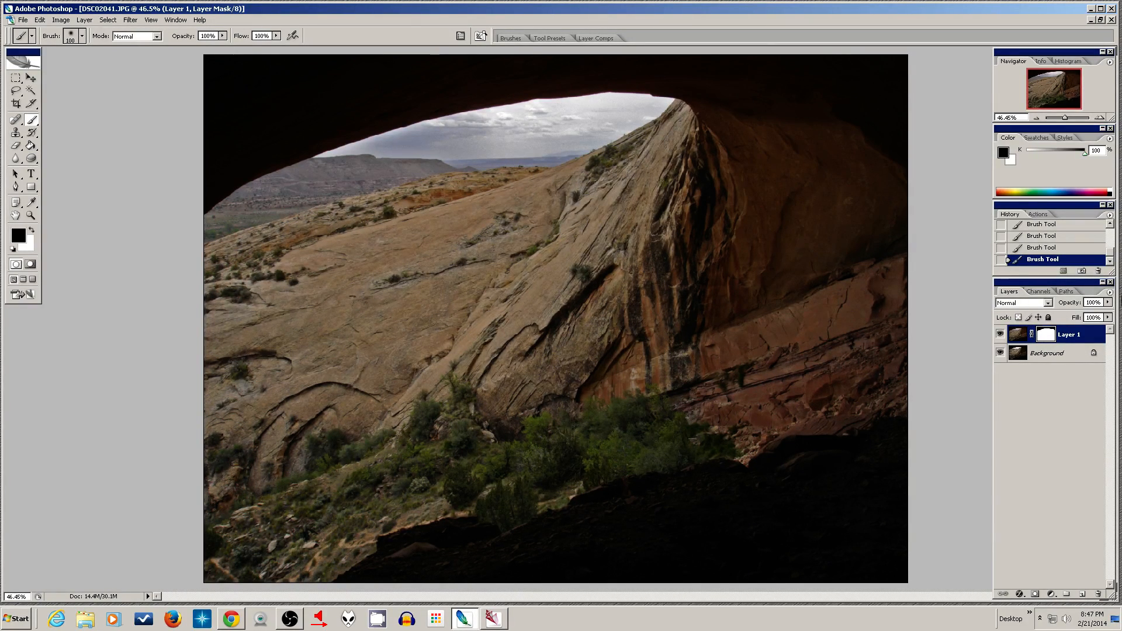
Step: Try adjusting Layer 1's opacity and bring it back to 100%
click(1109, 302)
mouse_move(1108, 316)
mouse_down()
mouse_move(1051, 321)
mouse_move(1119, 326)
mouse_up()
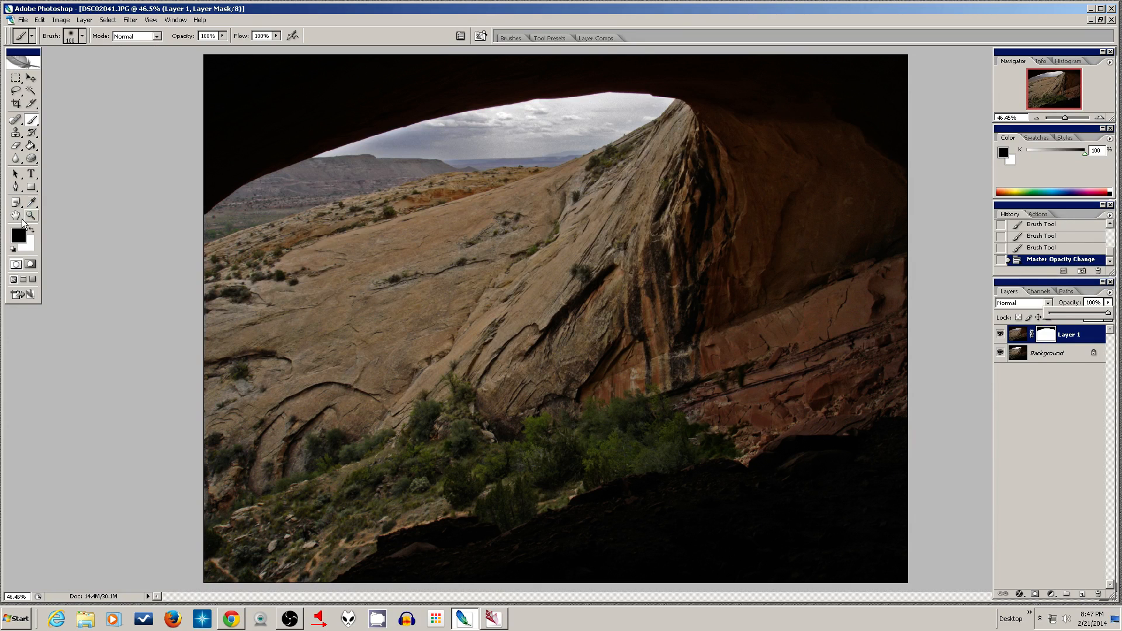
Step: Set the brush opacity to 35% and make white the foreground colour
click(222, 37)
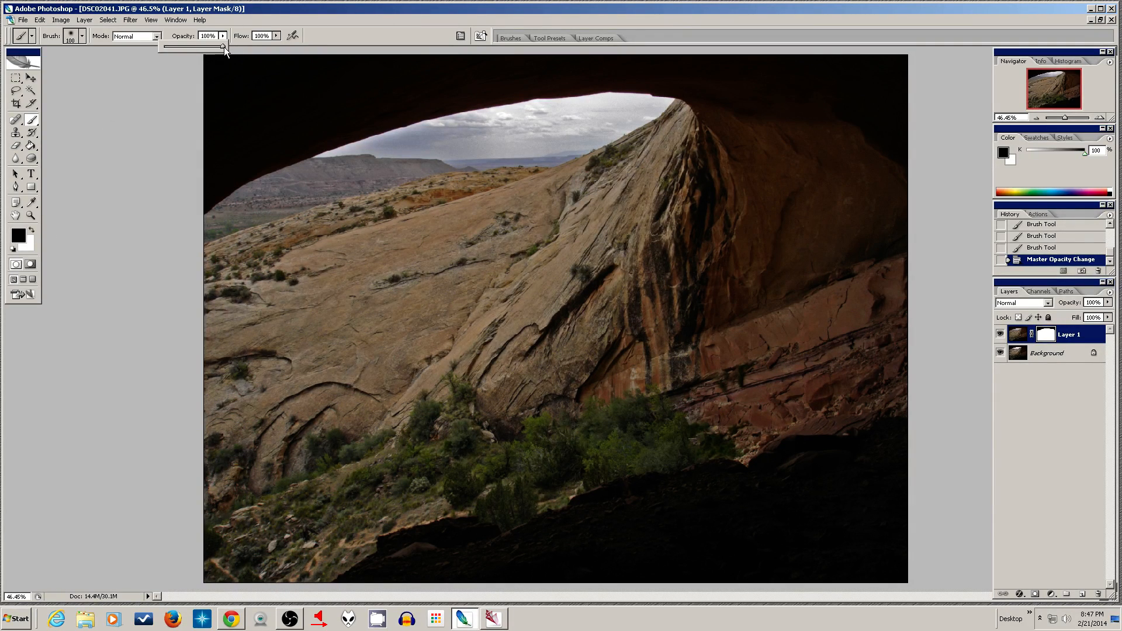
drag(186, 48, 184, 48)
click(31, 229)
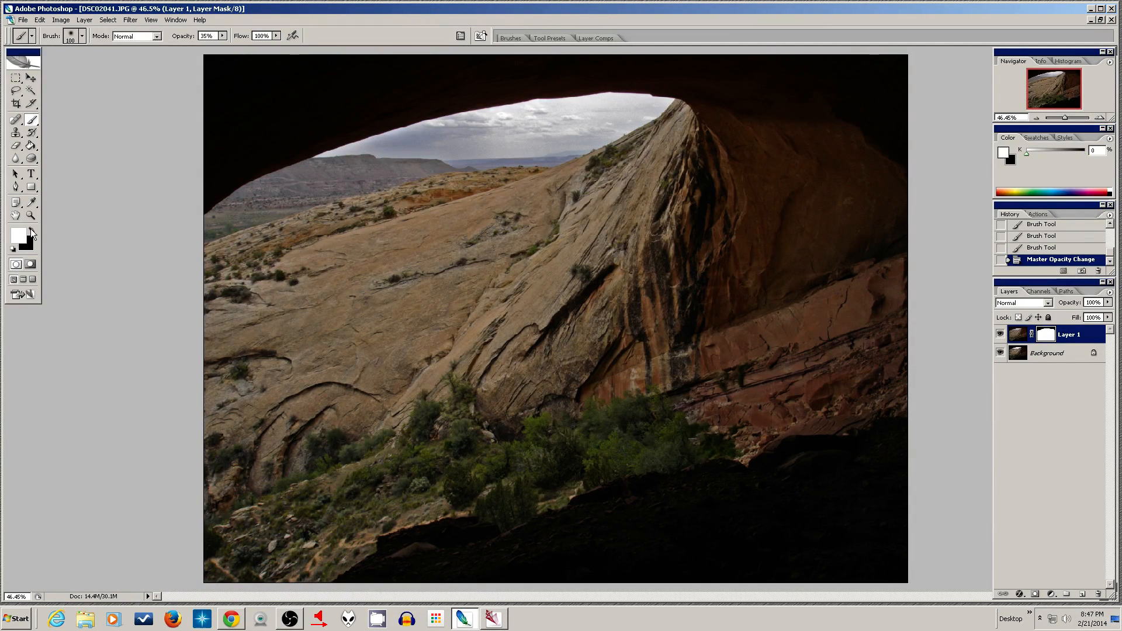
Step: Swap the foreground and background colours back and forth between black and white
key(x)
key(x)
key(x)
key(x)
key(x)
key(x)
key(x)
key(x)
key(x)
Step: Try to set the foreground colour to red while Layer 1's mask is active, choosing shades such as dc1010 and d70d0d
click(20, 235)
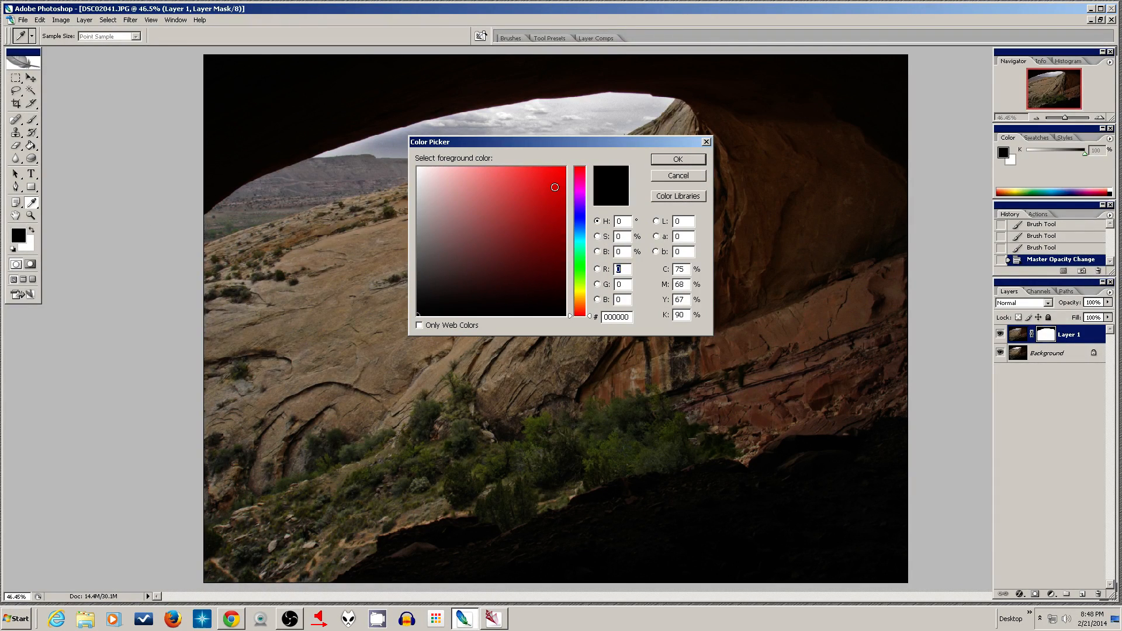
click(555, 187)
click(669, 158)
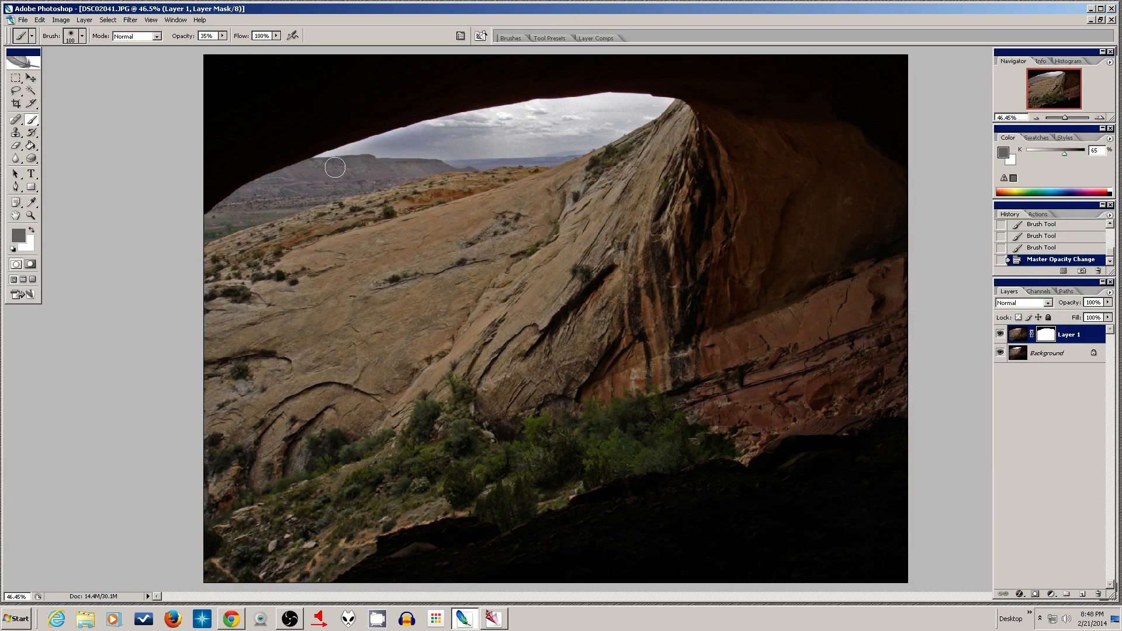
click(24, 236)
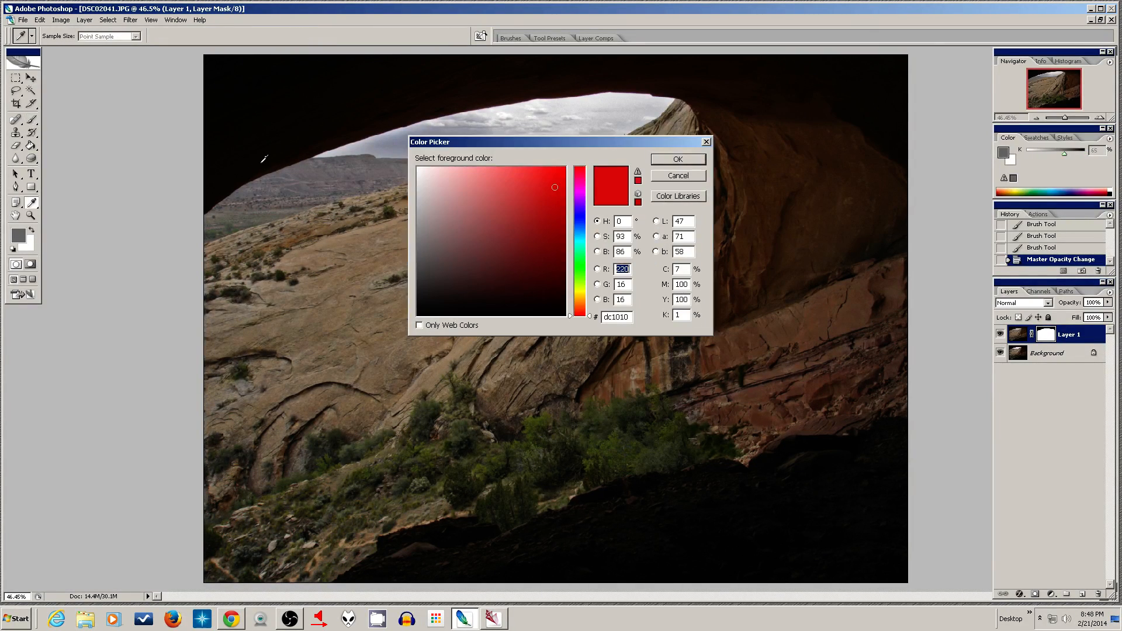
click(556, 190)
click(679, 158)
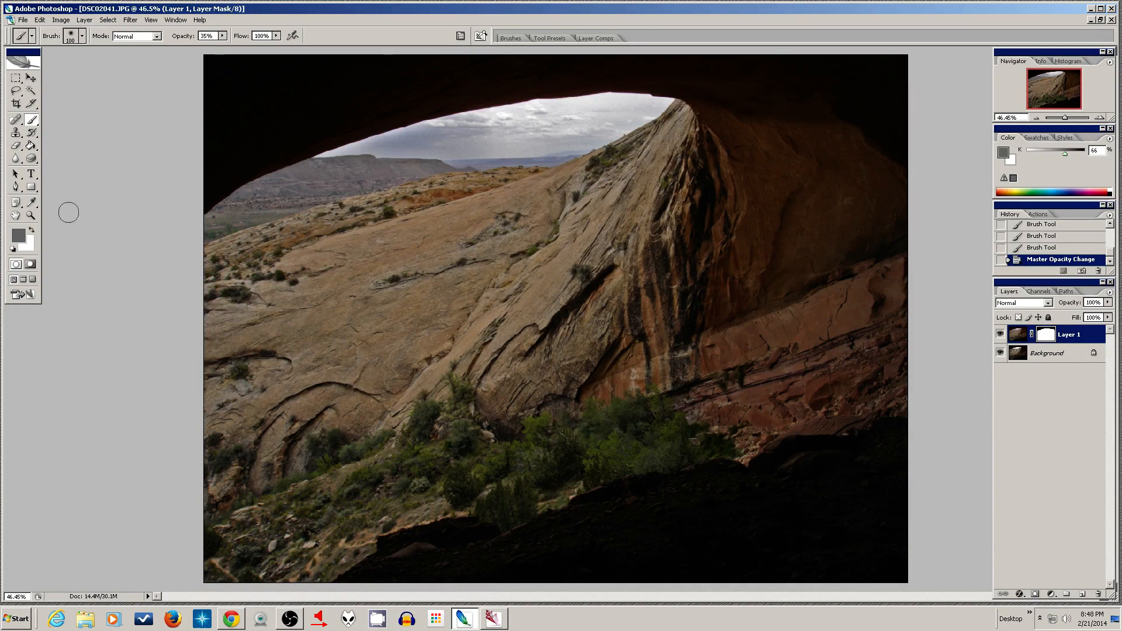
key(x)
key(x)
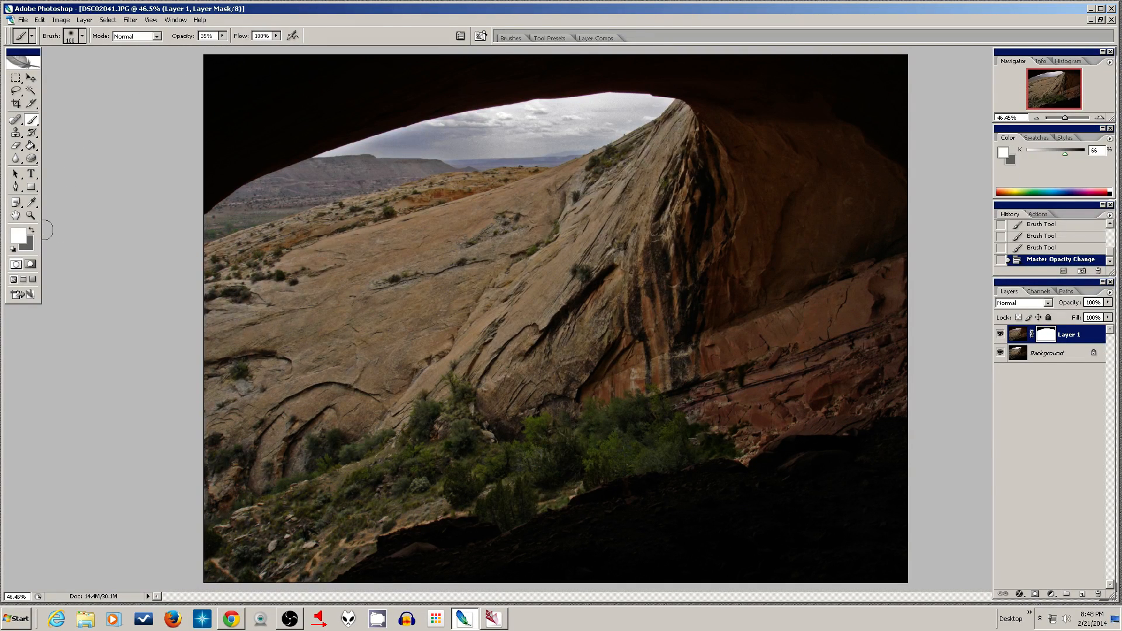
click(19, 236)
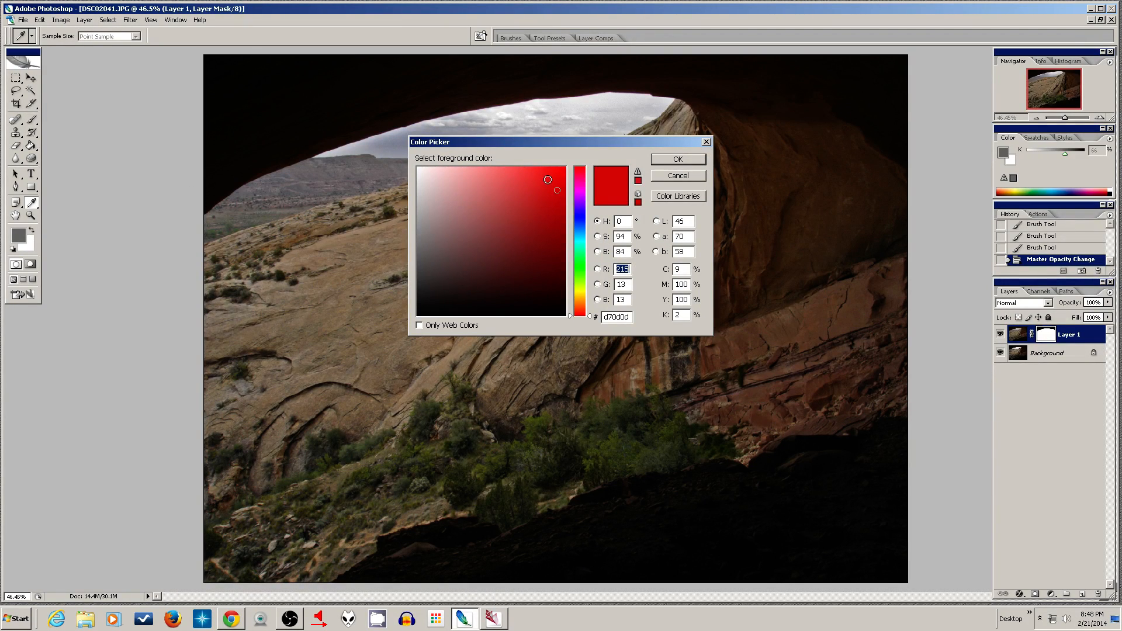
click(678, 160)
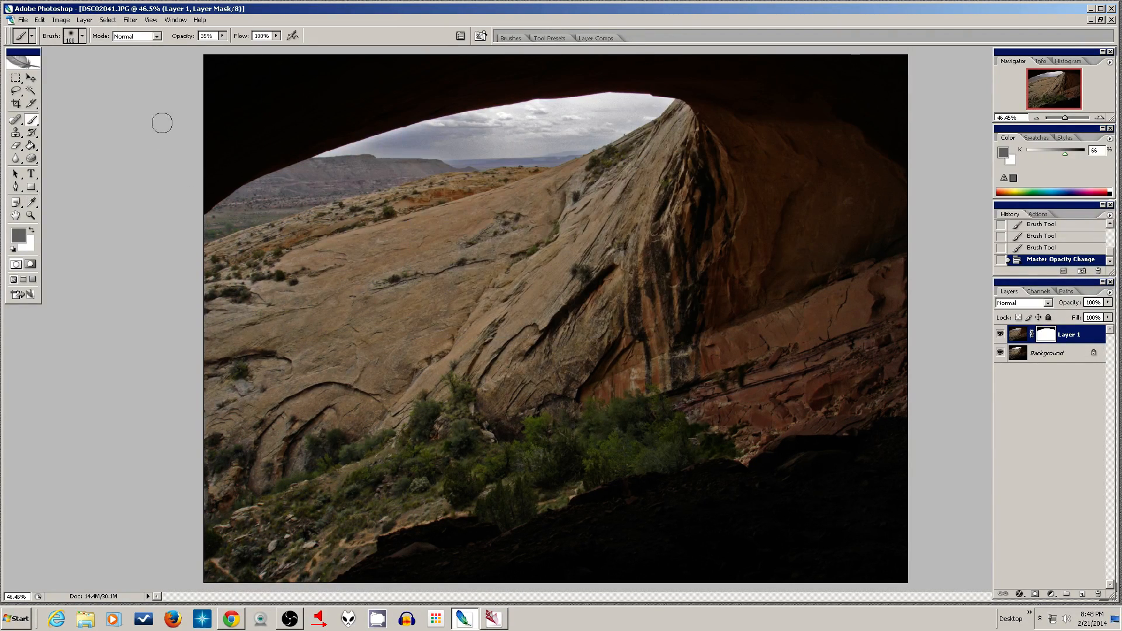
Step: Target Layer 1's image instead of its mask, set the foreground to red (212, 7, 7), and restore the default colours
click(157, 37)
click(157, 36)
click(1020, 334)
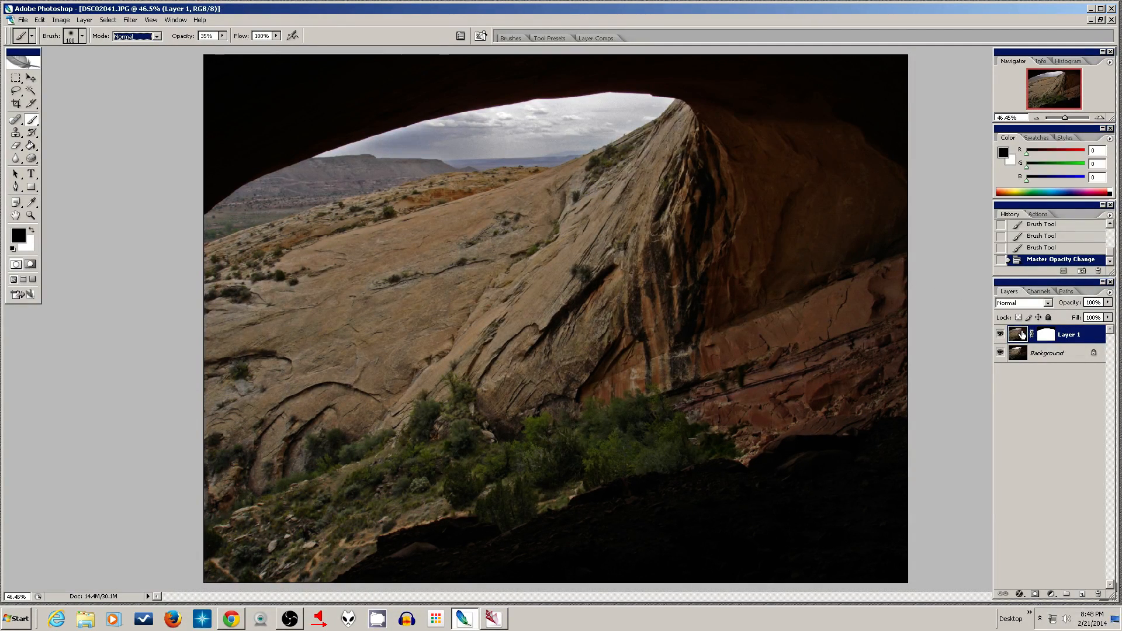
click(19, 237)
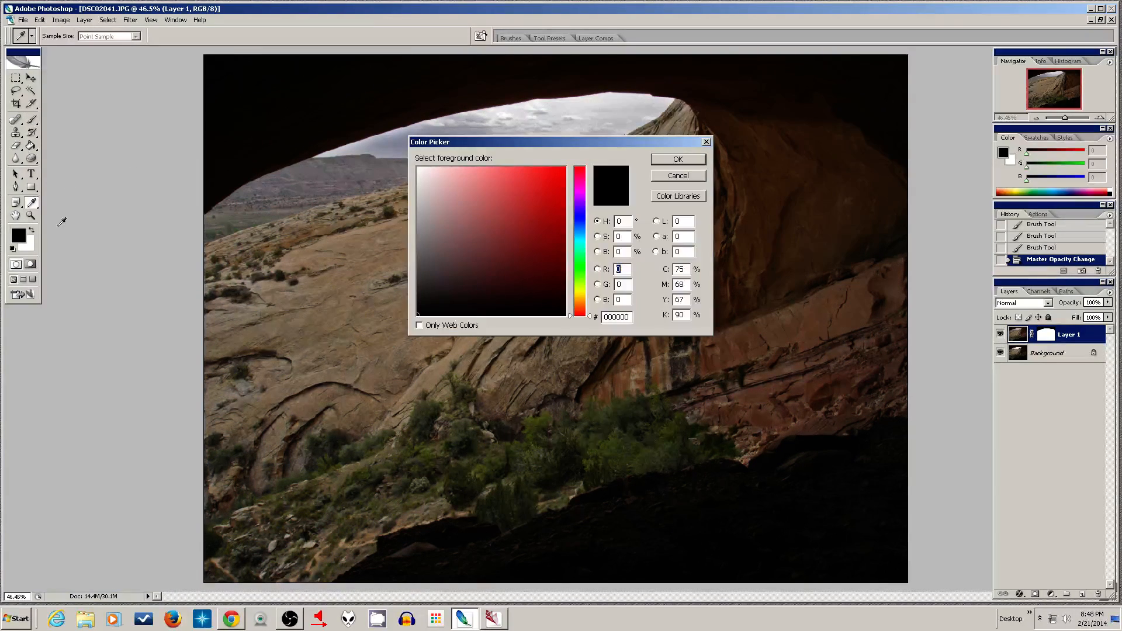
click(560, 191)
click(670, 159)
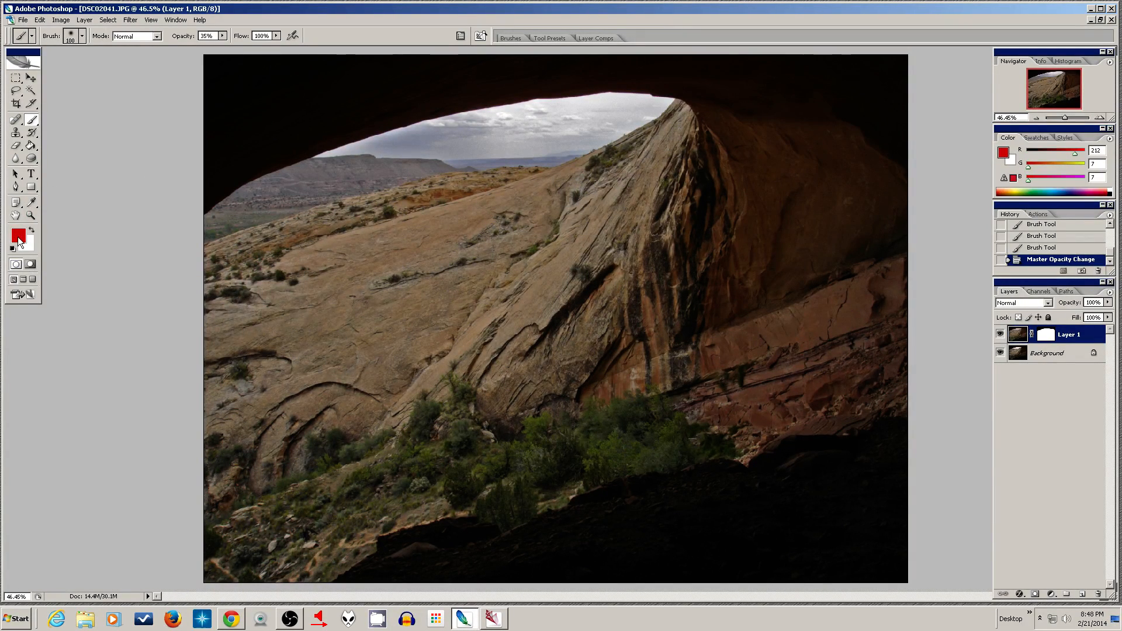
key(d)
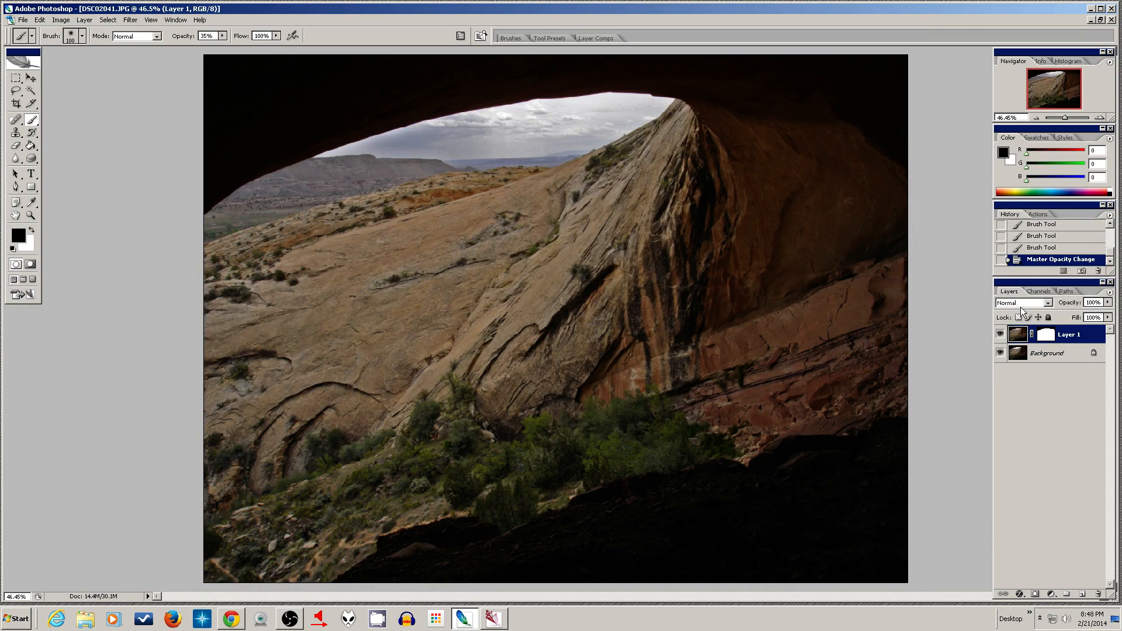
Step: Target Layer 1's mask again and reset its colours to the default white foreground and black background
click(1046, 334)
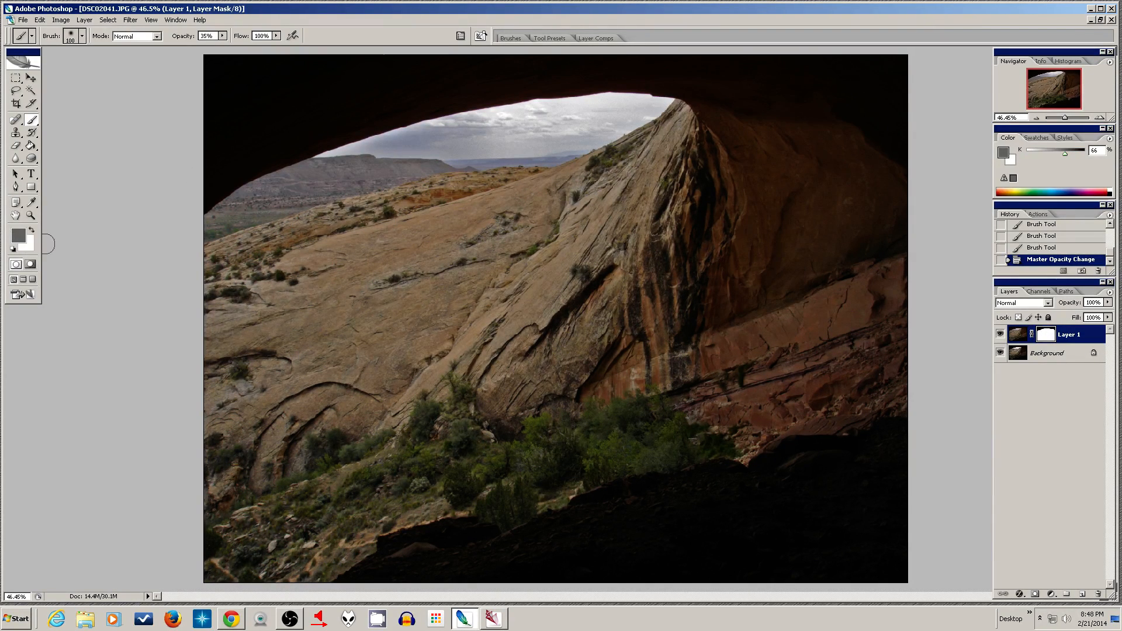
key(d)
click(18, 236)
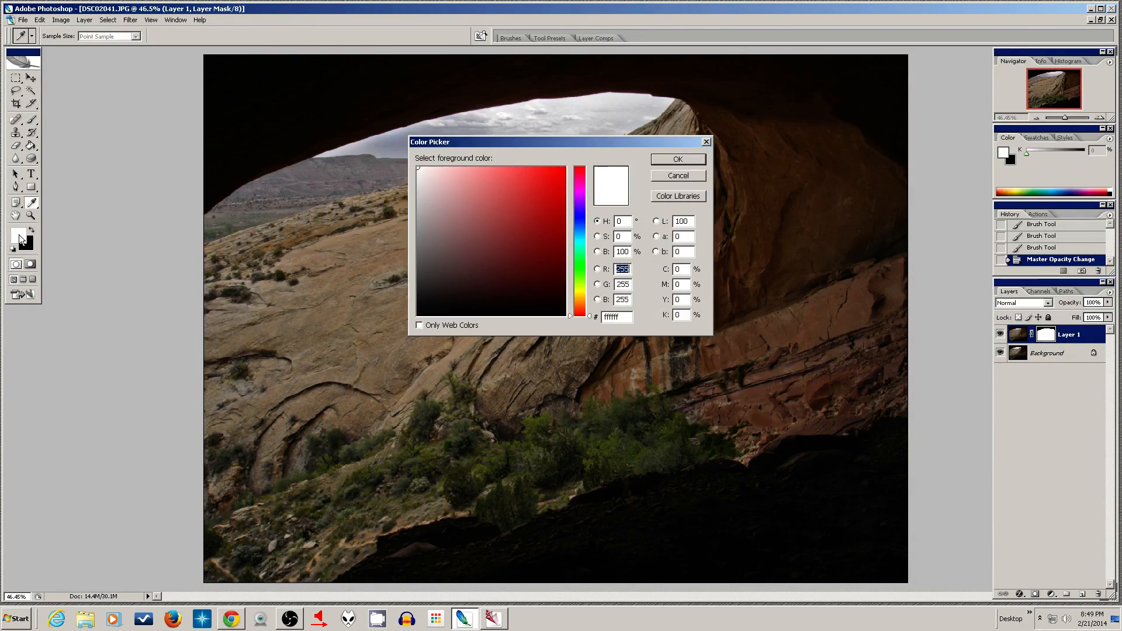
click(678, 175)
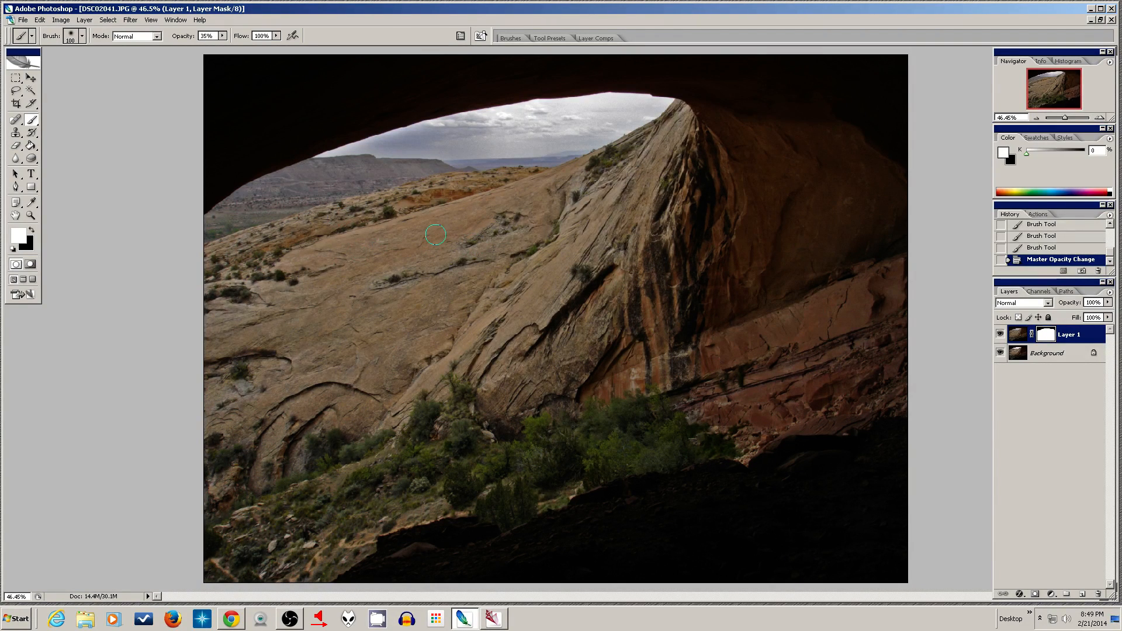
Step: Paint white at 35% brush opacity on the mask over the dark rock above the sky to partly restore the effect
mouse_move(471, 132)
mouse_down()
mouse_move(566, 118)
mouse_move(531, 105)
mouse_move(398, 113)
mouse_move(429, 105)
mouse_move(418, 90)
mouse_move(239, 105)
mouse_move(477, 90)
mouse_up()
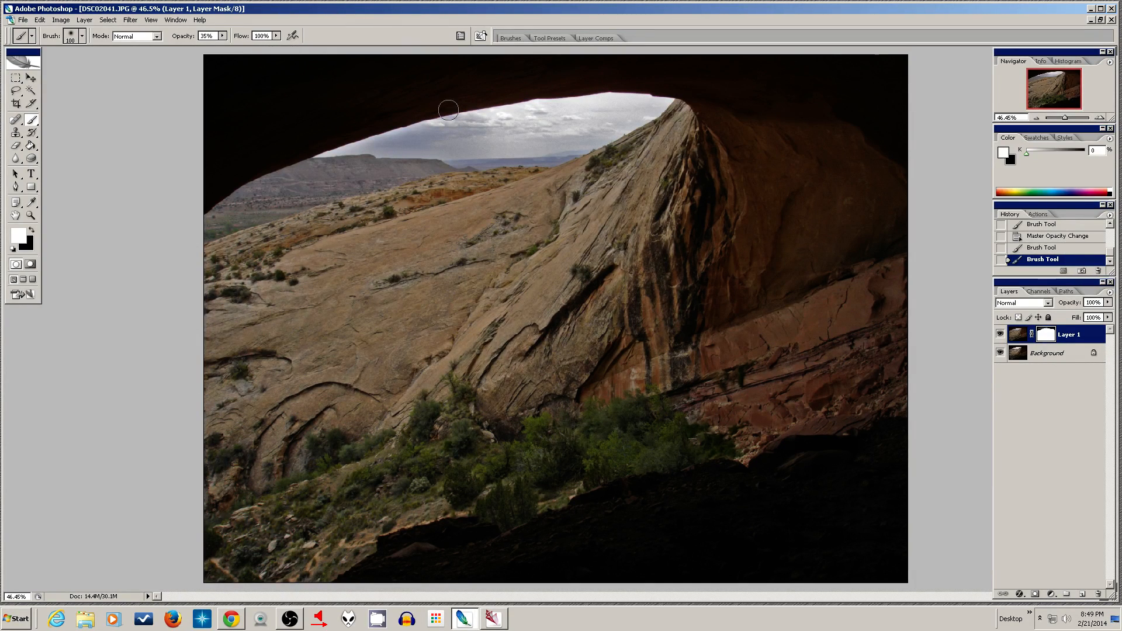
drag(485, 264, 506, 250)
mouse_move(371, 56)
mouse_down()
mouse_move(203, 66)
mouse_move(218, 63)
mouse_move(249, 117)
mouse_move(280, 138)
mouse_up()
Step: Display the mask on its own and build up overlapping 35% white strokes in the black area above the right-hand rock wall
alt+click(1044, 334)
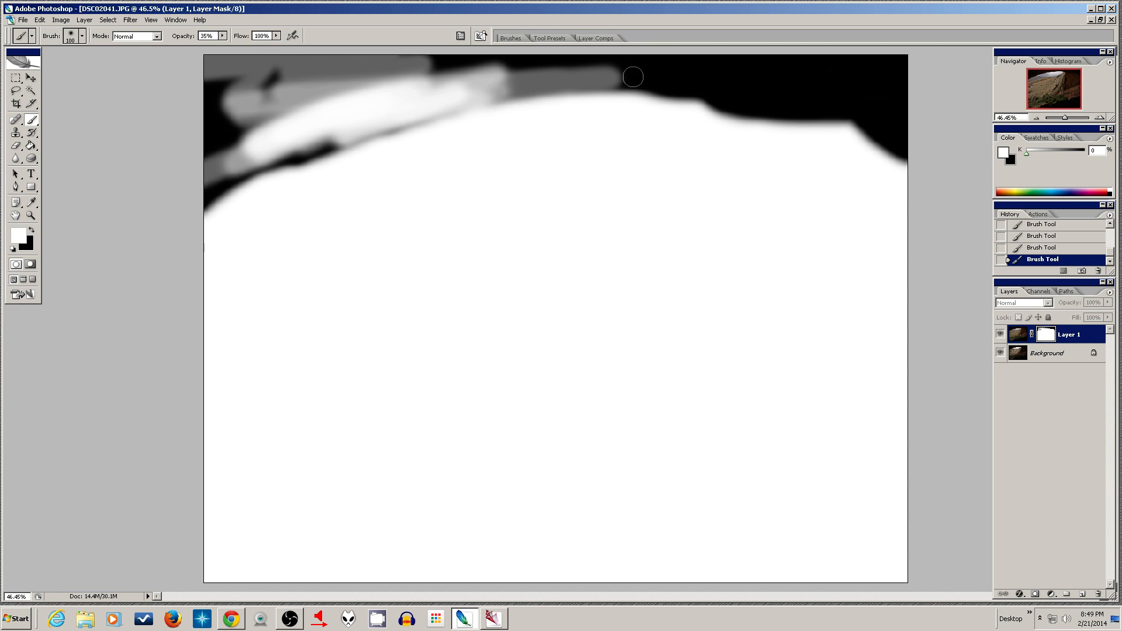
mouse_move(648, 70)
mouse_down()
mouse_move(859, 75)
mouse_move(852, 91)
mouse_move(724, 93)
mouse_up()
click(879, 87)
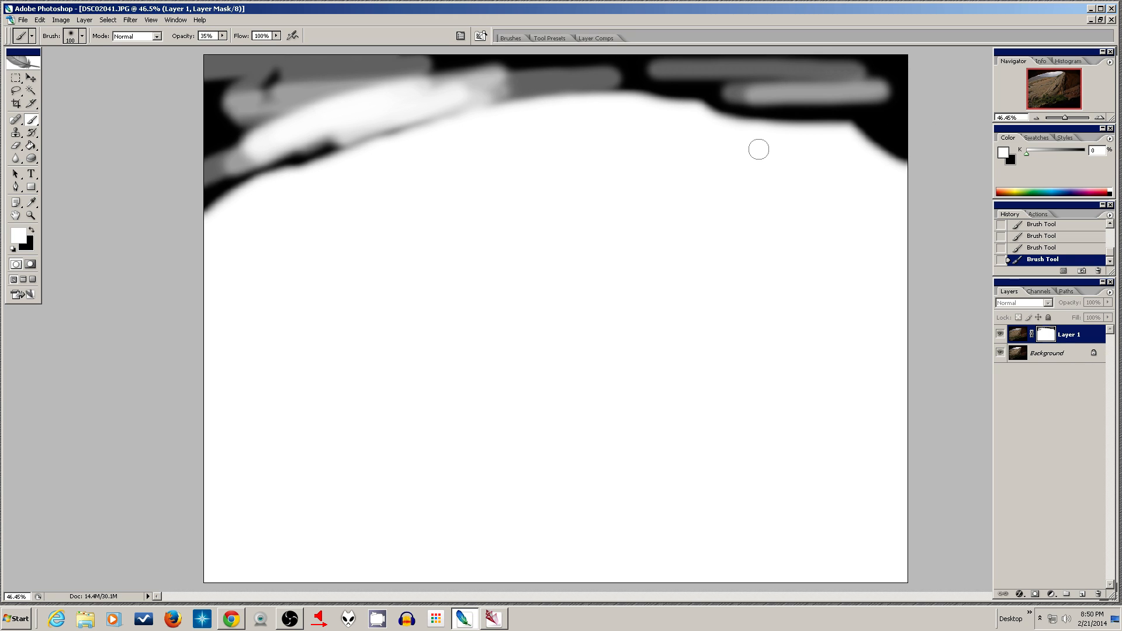
mouse_move(859, 92)
mouse_down()
mouse_move(750, 92)
mouse_move(898, 90)
mouse_move(738, 89)
mouse_move(846, 88)
mouse_up()
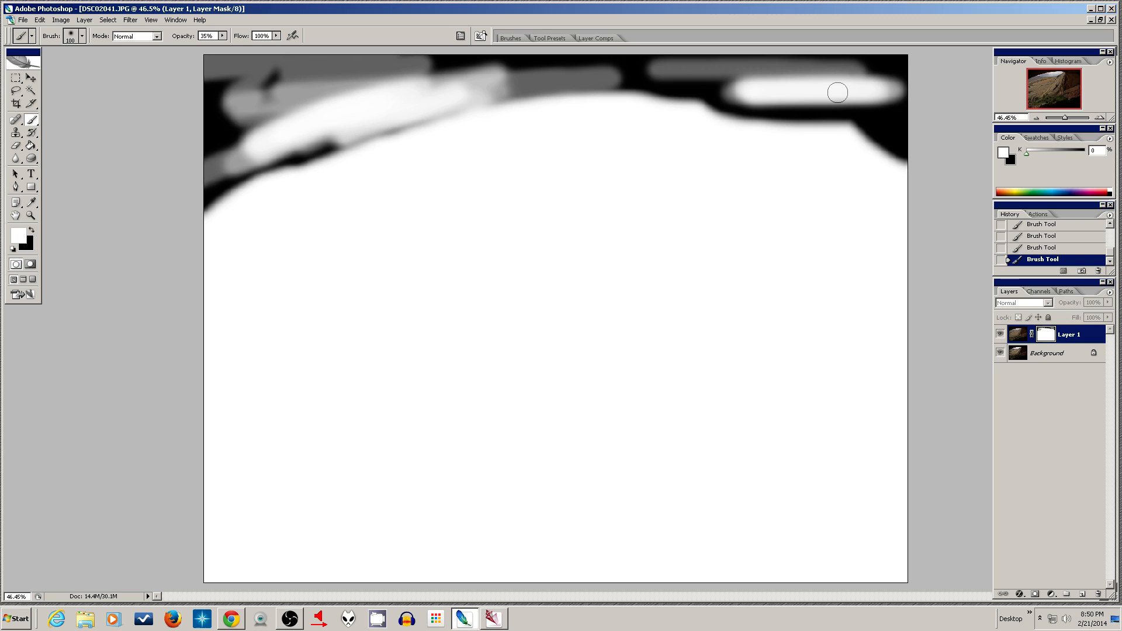
Step: Step back through the history to undo the latest white brush strokes on Layer 1's mask
key(ctrl+alt+z)
key(ctrl+alt+z)
key(ctrl+alt+z)
key(ctrl+alt+z)
key(ctrl+alt+z)
key(ctrl+alt+z)
key(ctrl+alt+z)
key(ctrl+alt+z)
key(ctrl+alt+z)
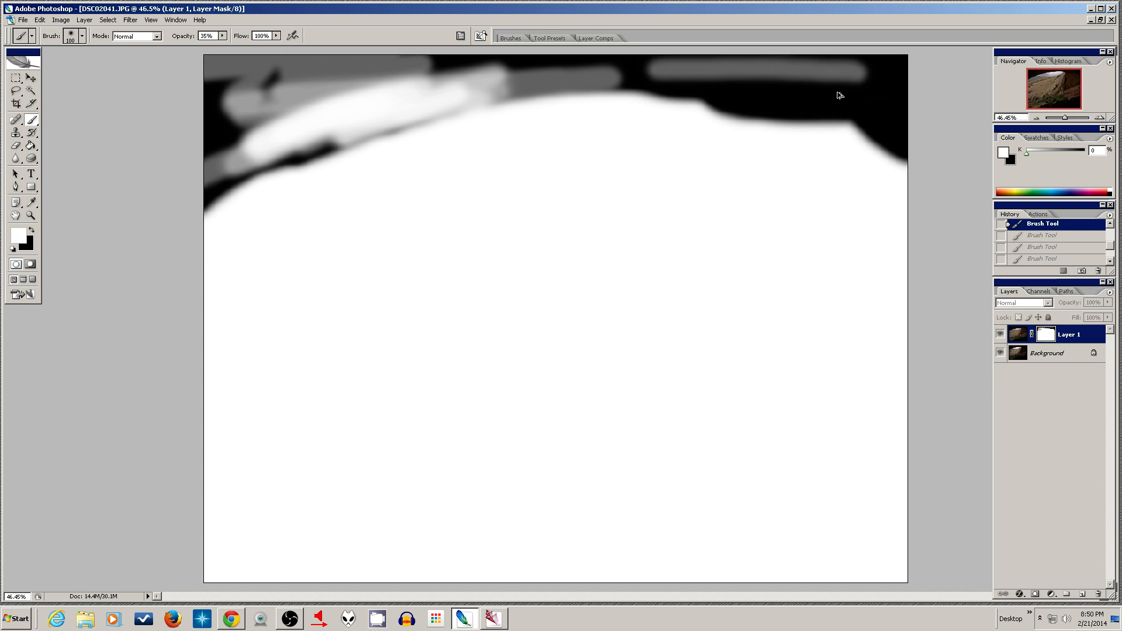
key(ctrl+alt+z)
key(ctrl+alt+z)
key(ctrl+alt+z)
key(ctrl+alt+z)
key(ctrl+alt+z)
key(ctrl+alt+z)
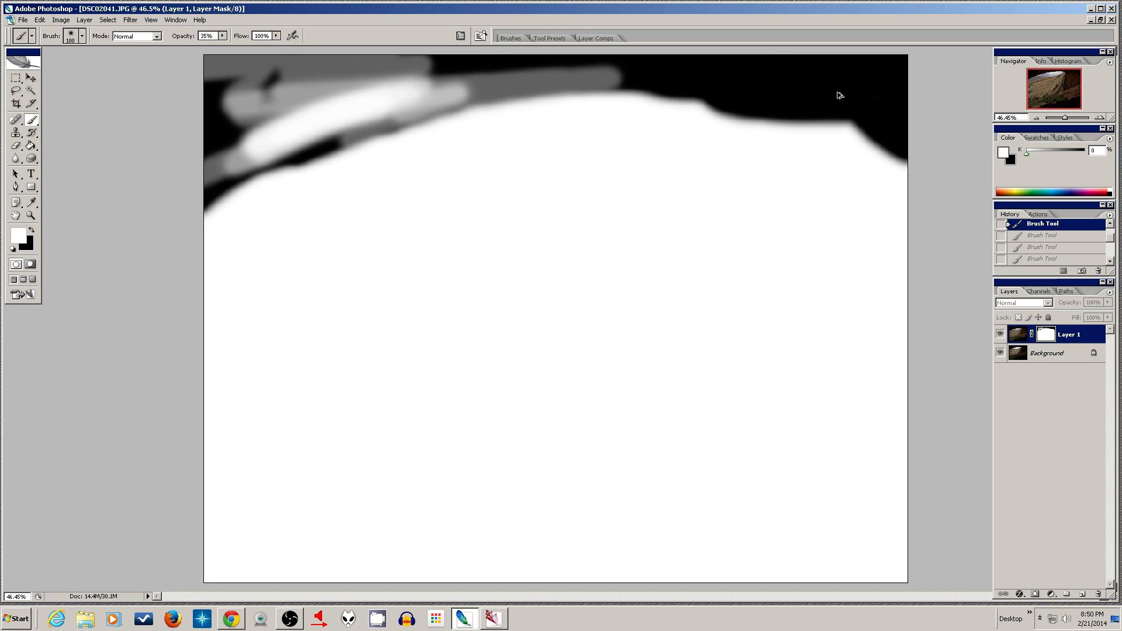
key(ctrl+alt+z)
key(ctrl+alt+z)
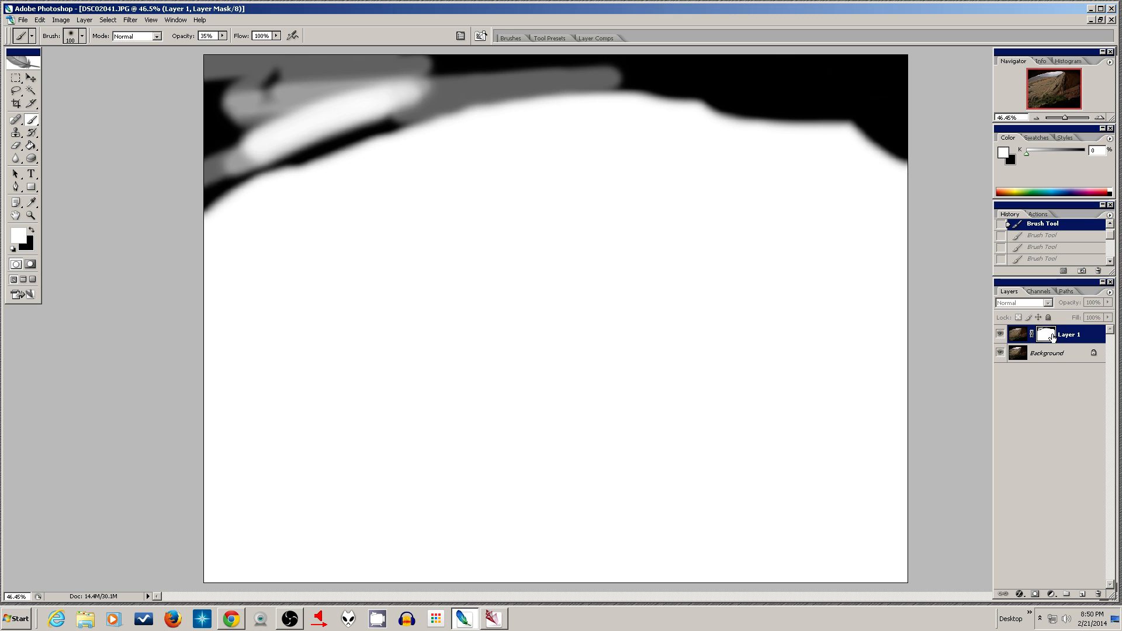
Step: Return to the image and toggle Layer 1's mask off and on to compare its effect, leaving it disabled
alt+click(1045, 335)
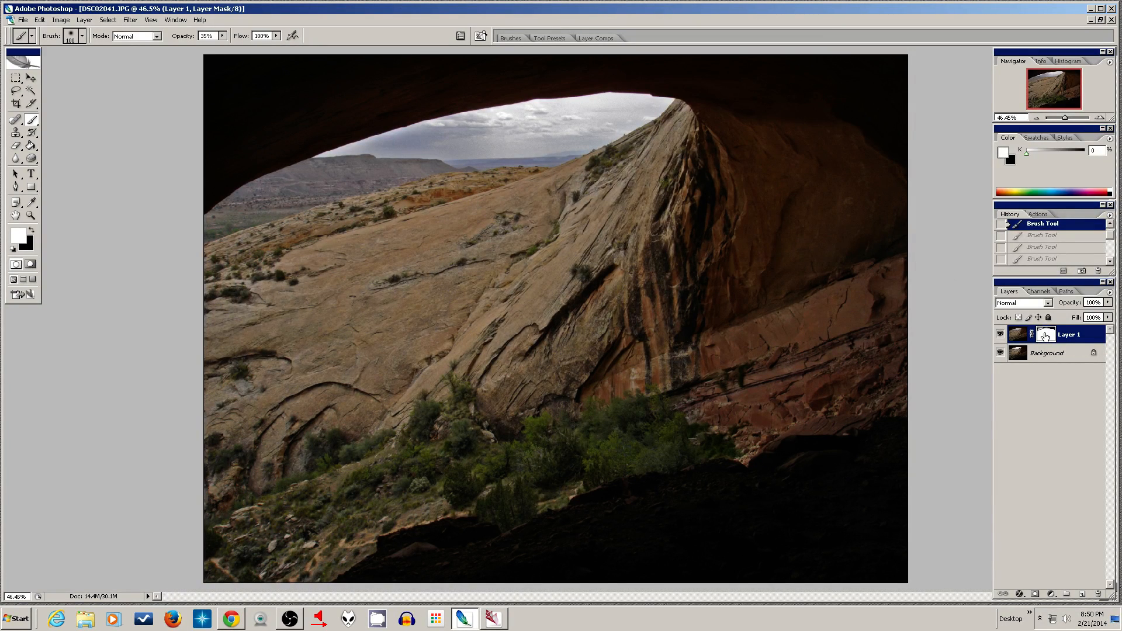
shift+click(1046, 336)
shift+click(1045, 336)
double_click(1046, 336)
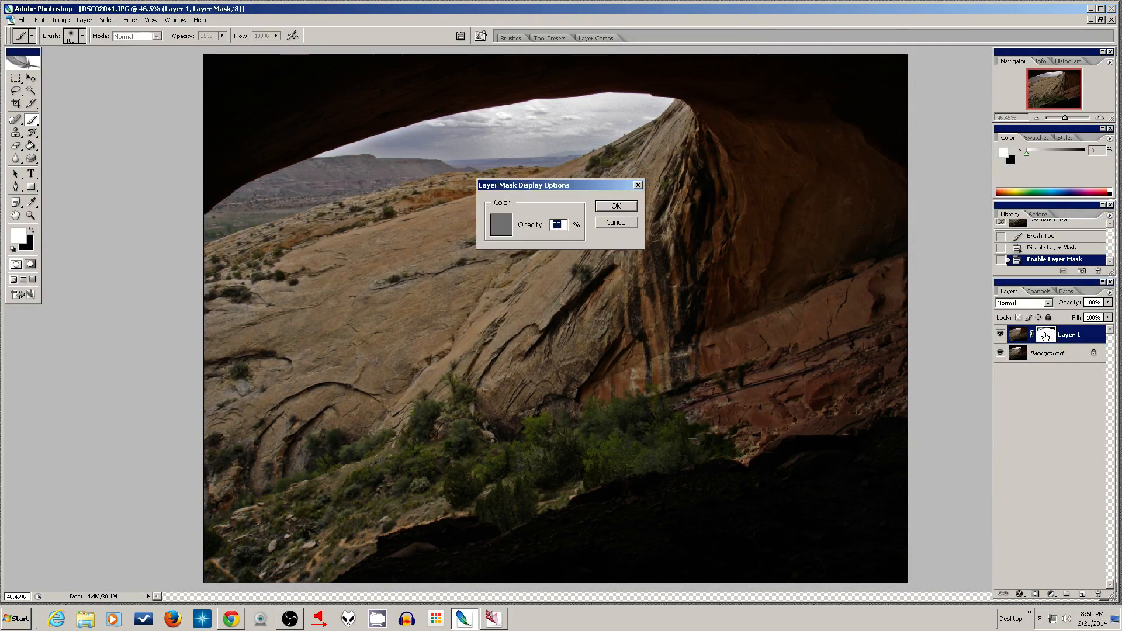
click(624, 225)
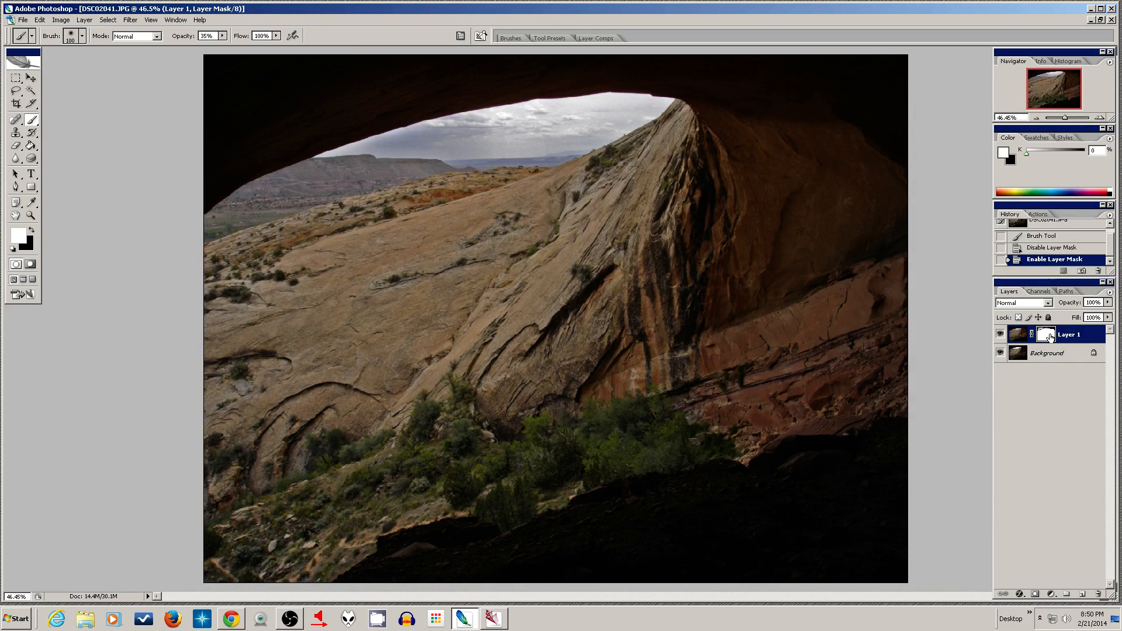
shift+click(1050, 336)
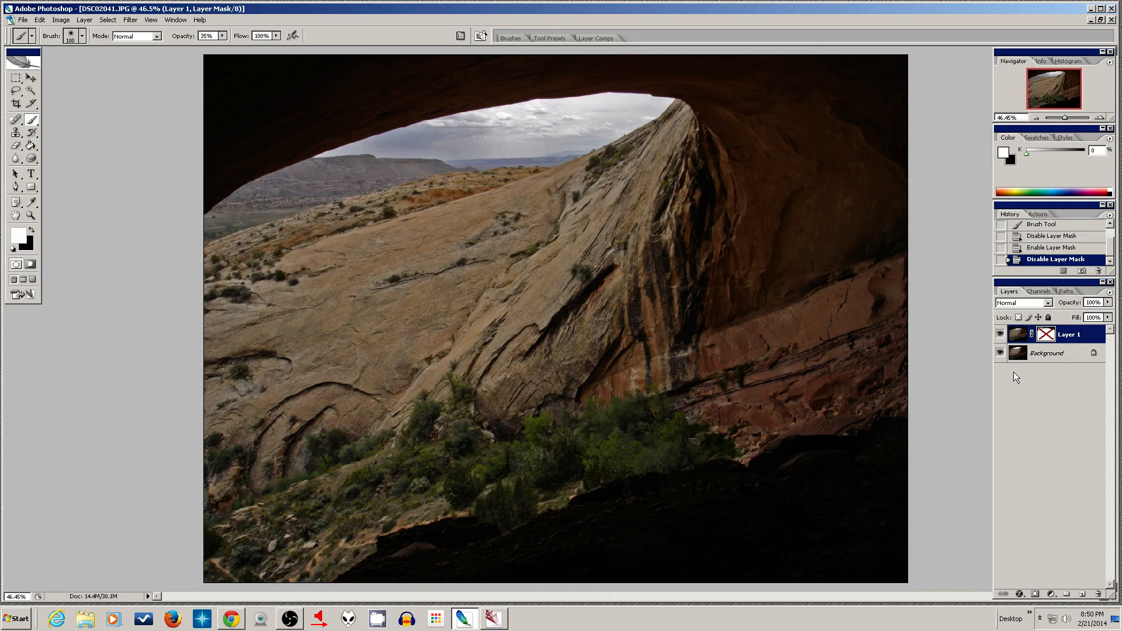
Step: Try to lighten the dark rock above the sky on Layer 1's image with the Dodge tool, Midtones range at 50% exposure
click(1018, 334)
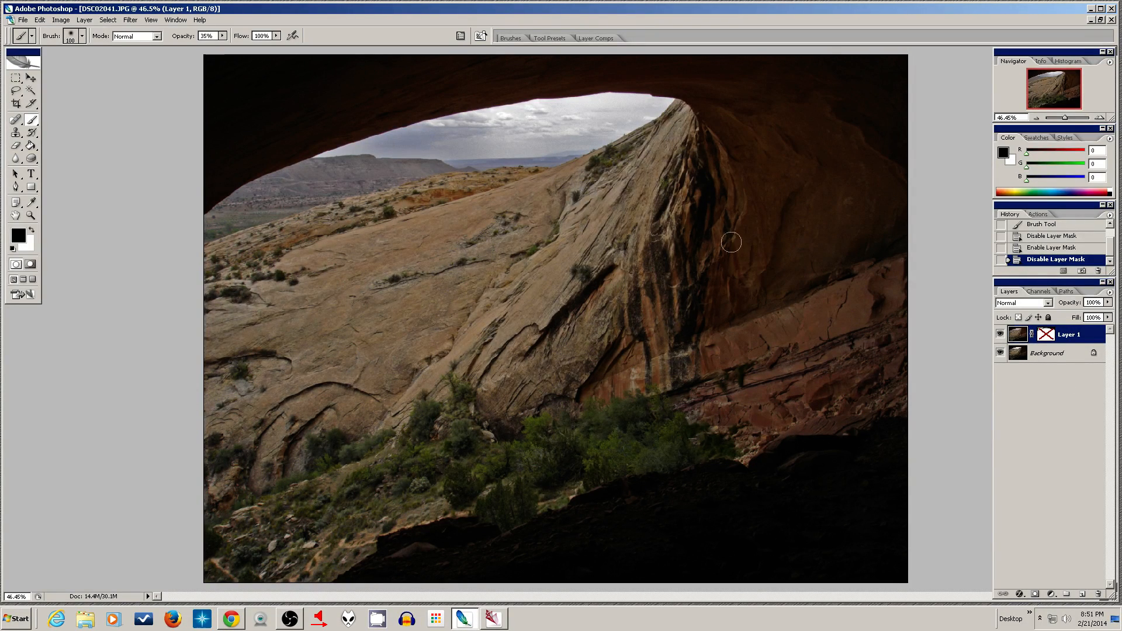
click(14, 161)
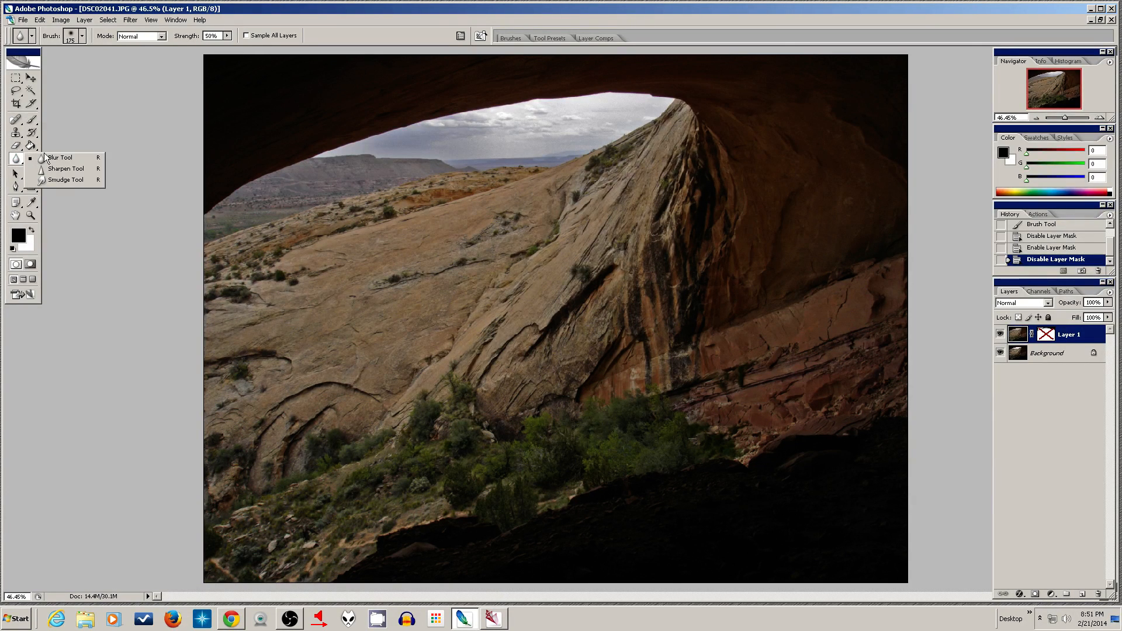
click(70, 136)
click(34, 160)
click(67, 162)
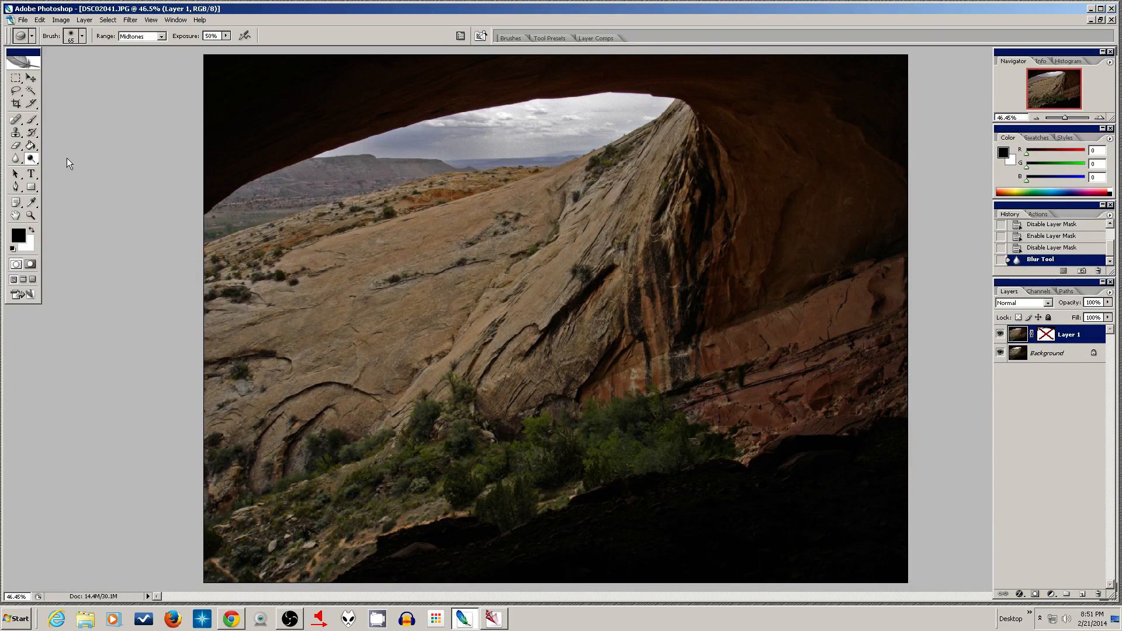
mouse_move(312, 118)
mouse_down()
mouse_move(430, 101)
mouse_move(281, 128)
mouse_move(393, 117)
mouse_move(283, 160)
mouse_move(372, 138)
mouse_move(223, 177)
mouse_move(262, 162)
mouse_move(224, 198)
mouse_move(286, 145)
mouse_move(289, 127)
mouse_move(405, 90)
mouse_move(439, 93)
mouse_move(419, 106)
mouse_move(563, 91)
mouse_up()
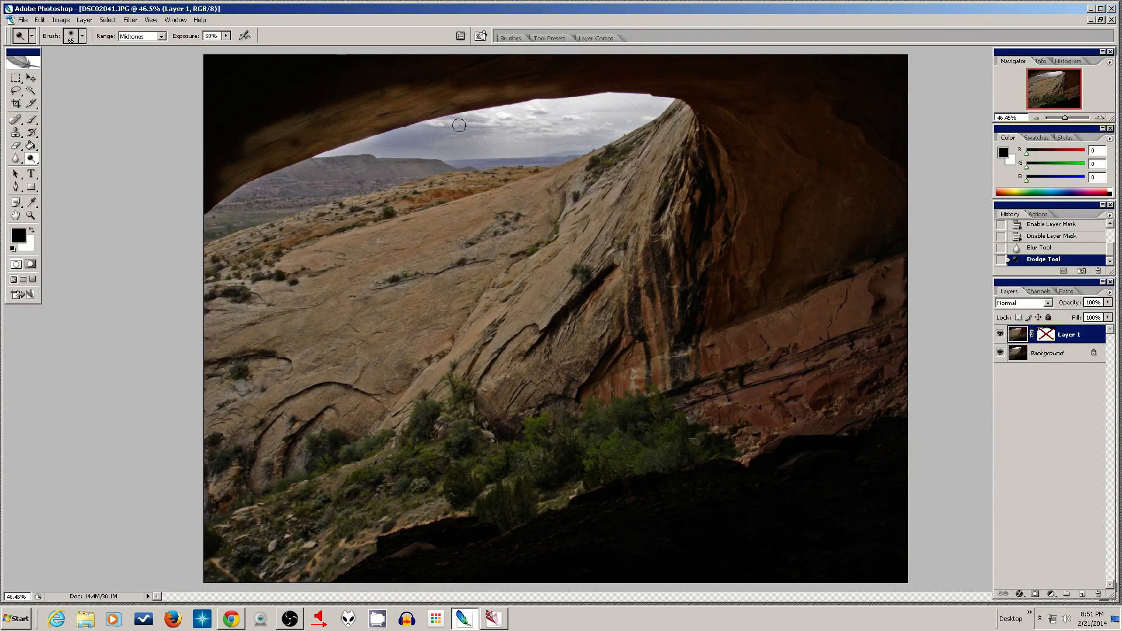
mouse_move(420, 101)
mouse_down()
mouse_move(298, 145)
mouse_move(435, 111)
mouse_move(274, 142)
mouse_move(393, 96)
mouse_move(283, 141)
mouse_up()
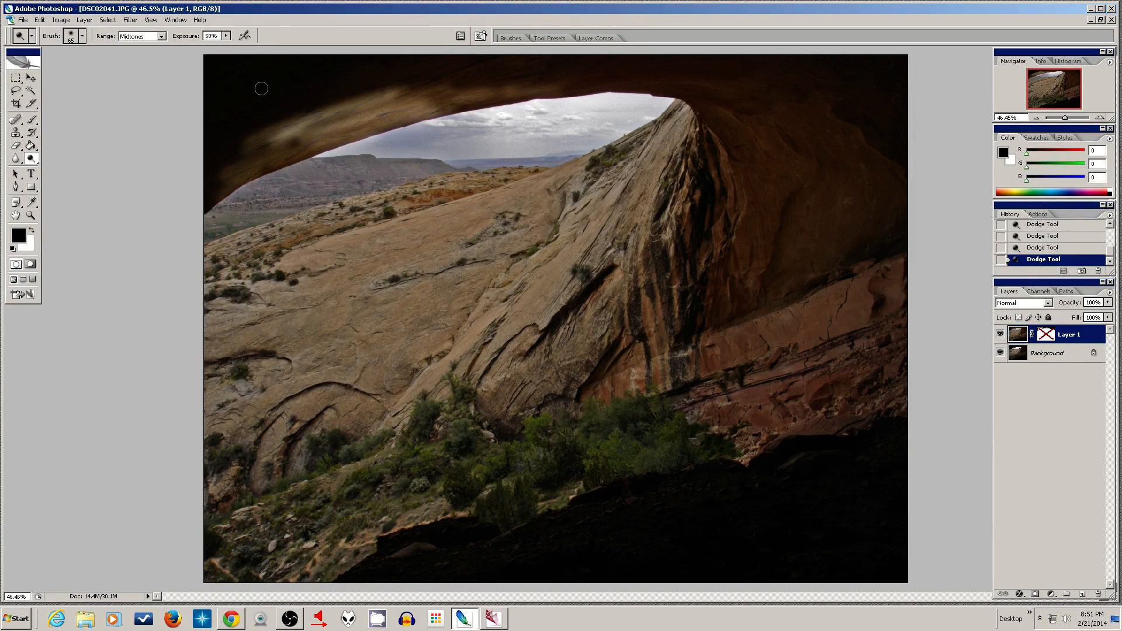
Step: Step back through the history to undo the Midtones dodge strokes on Layer 1
key(ctrl+alt+z)
key(ctrl+alt+z)
key(ctrl+alt+z)
key(ctrl+alt+z)
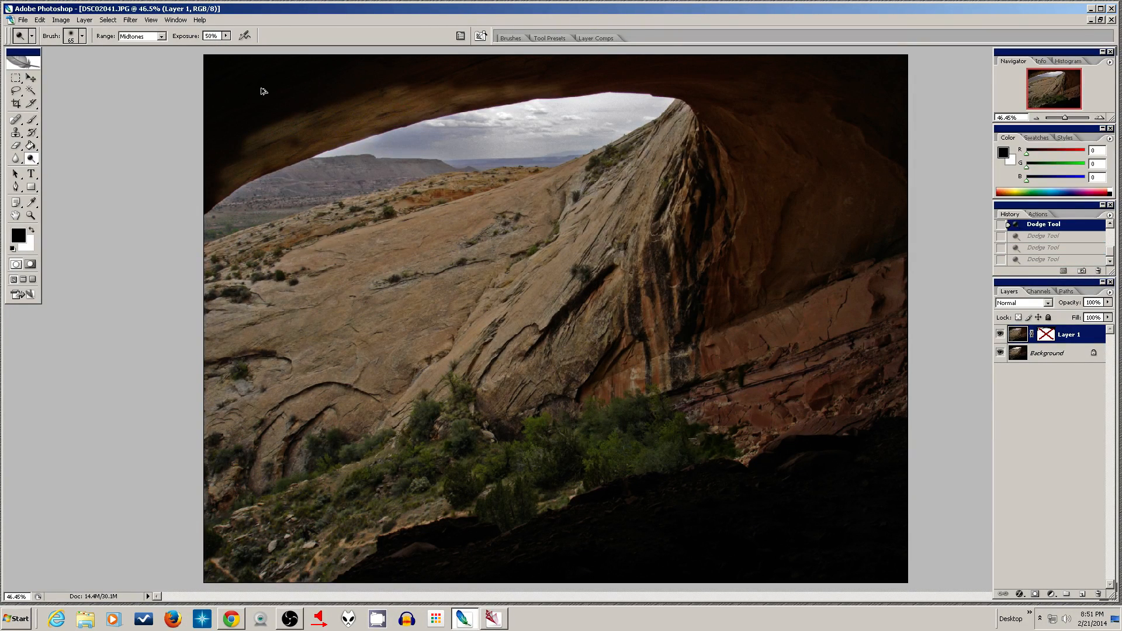
Step: Try dodging the dark upper rock on Layer 1 with the Shadows range and a brush enlarged to 175, and undo the strokes
click(161, 37)
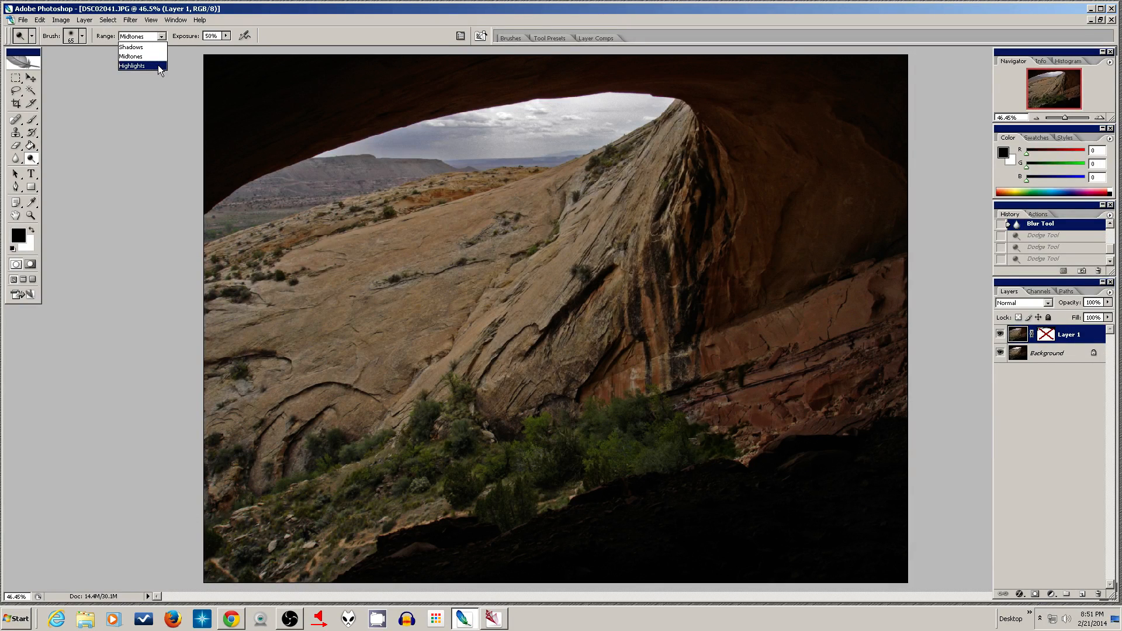
click(155, 46)
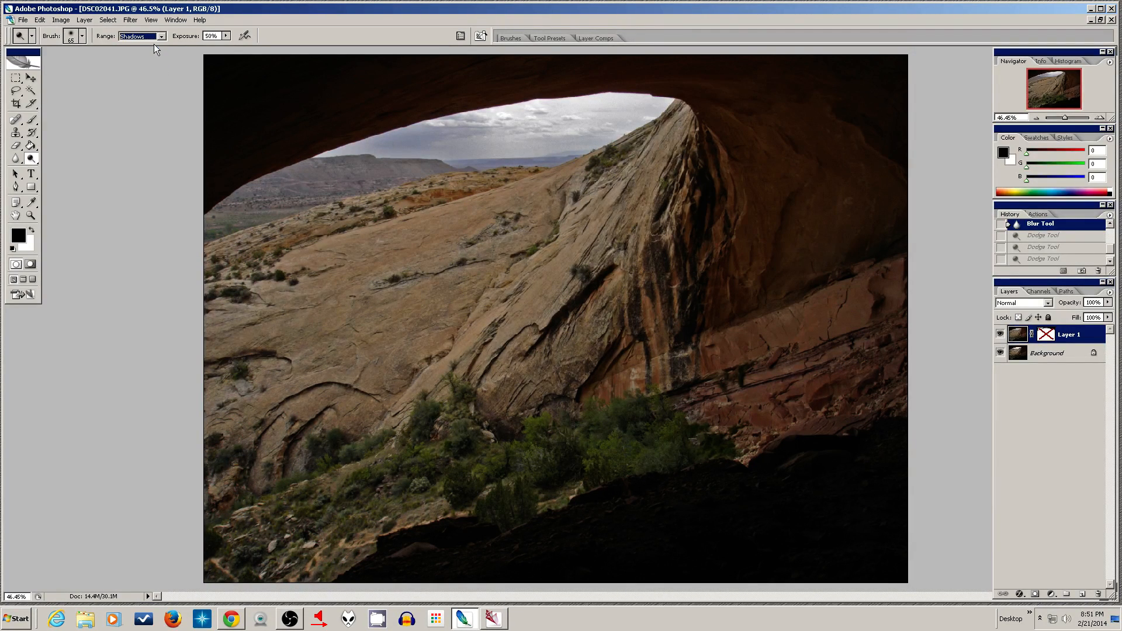
click(281, 75)
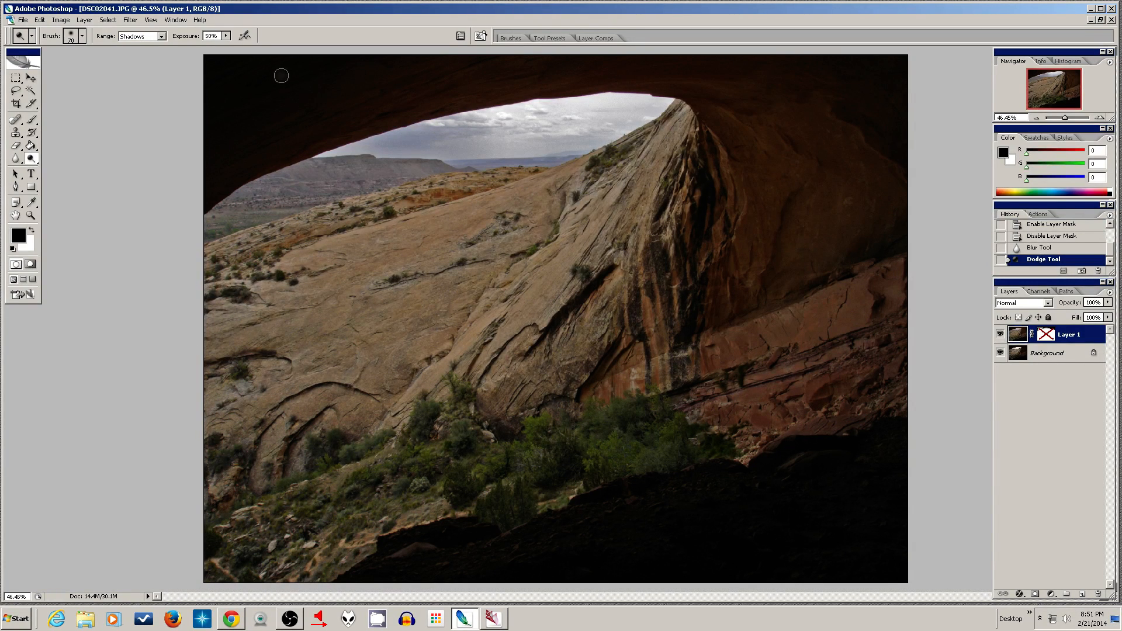
key(bracketright)
key(bracketright)
key(bracketright)
key(bracketright)
key(bracketright)
key(bracketright)
key(ctrl+z)
drag(211, 73, 925, 60)
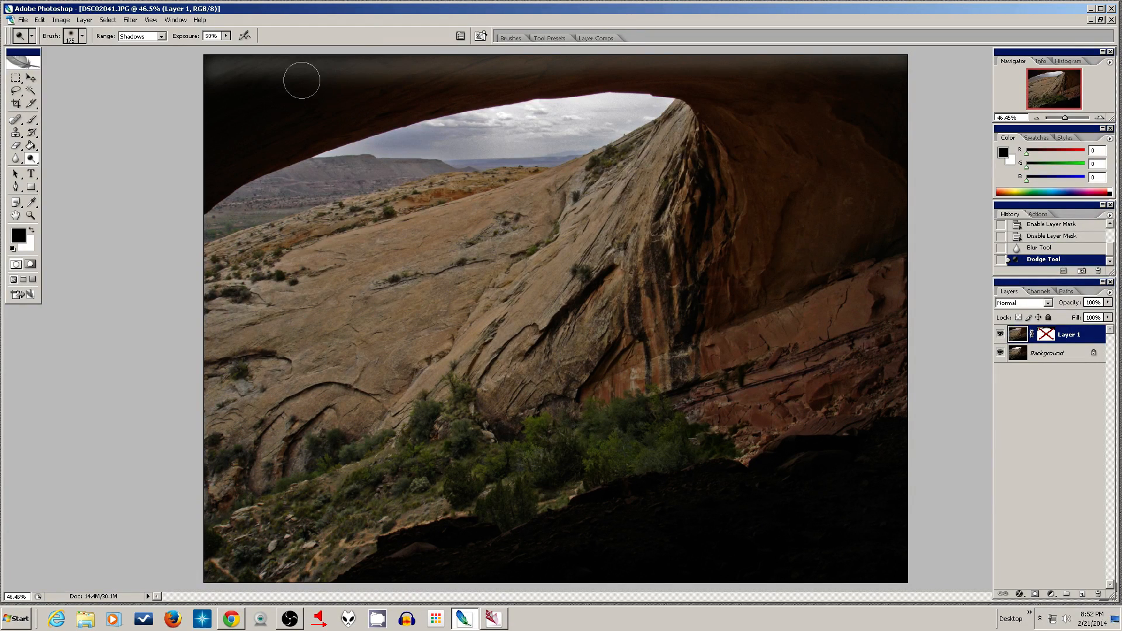
mouse_move(224, 97)
mouse_down()
mouse_move(431, 87)
mouse_move(165, 93)
mouse_up()
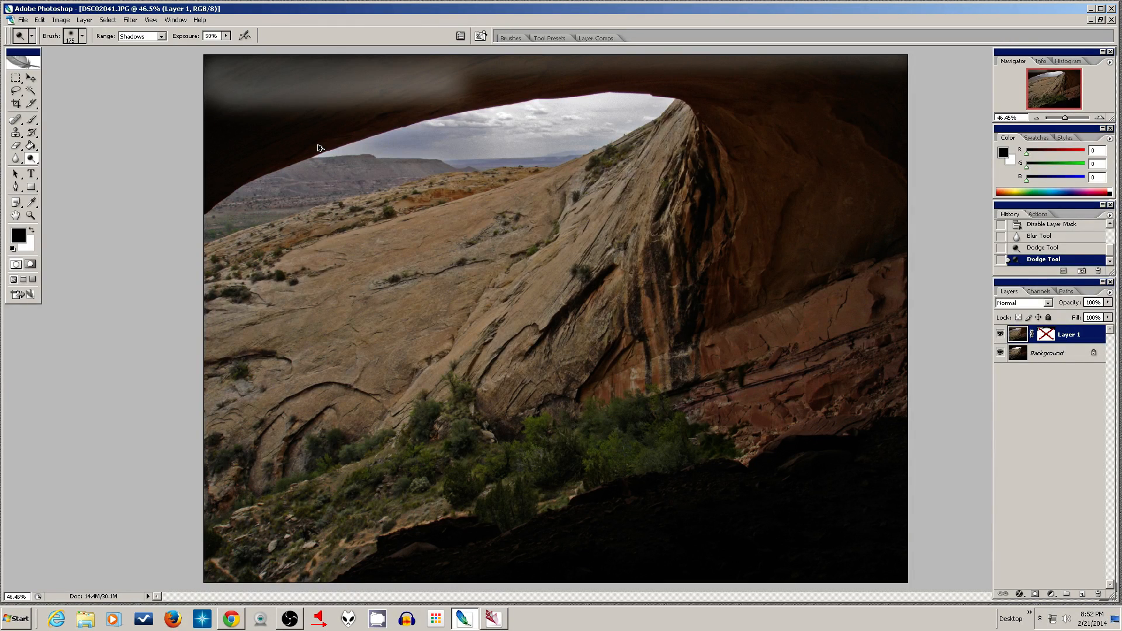
key(ctrl+alt+z)
key(ctrl+alt+z)
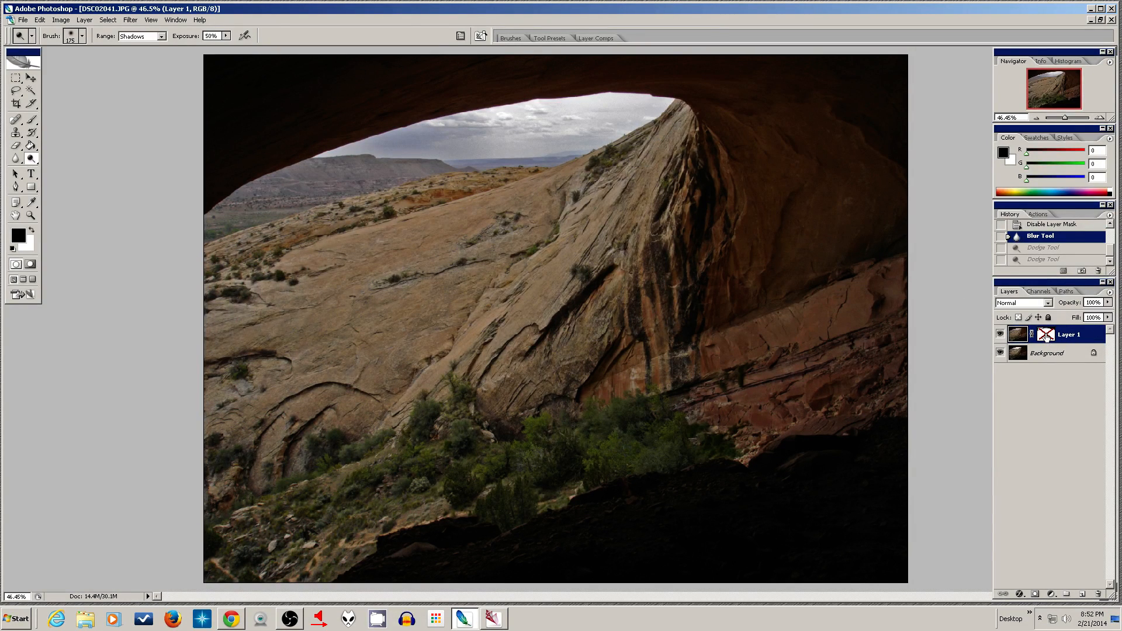
Step: Duplicate the Background layer, move the copy above Layer 1, and hide Layer 1
click(1070, 355)
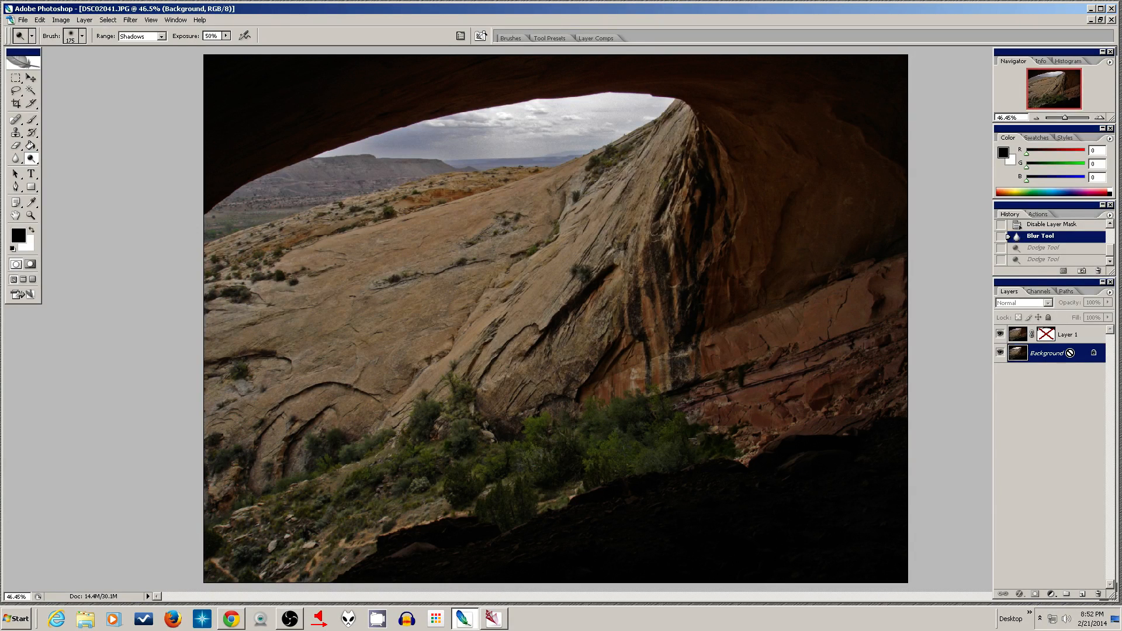
key(ctrl+j)
double_click(1069, 353)
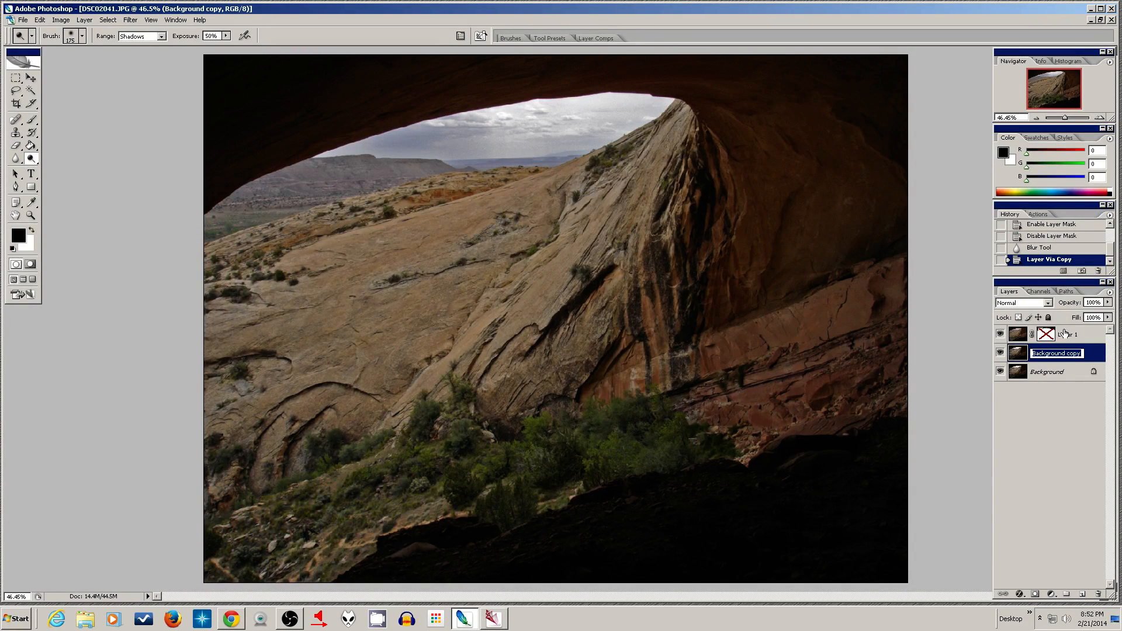
drag(1089, 354, 1070, 328)
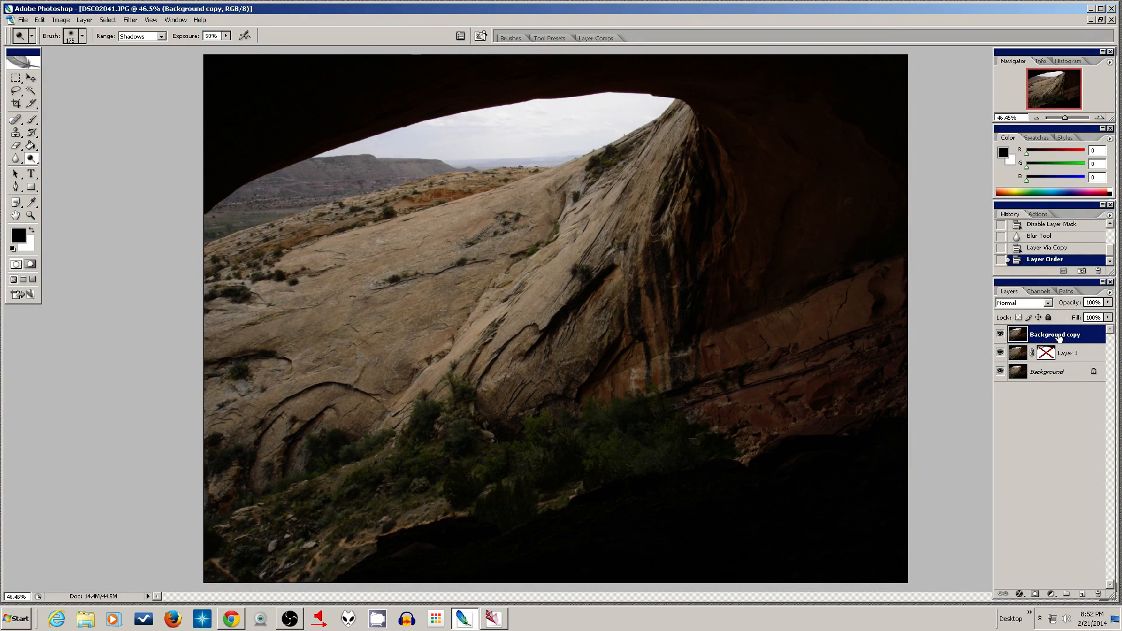
click(1000, 353)
Step: Add a new layer above Background copy and fill it with neutral gray, RGB 128, 128, 128
click(1082, 594)
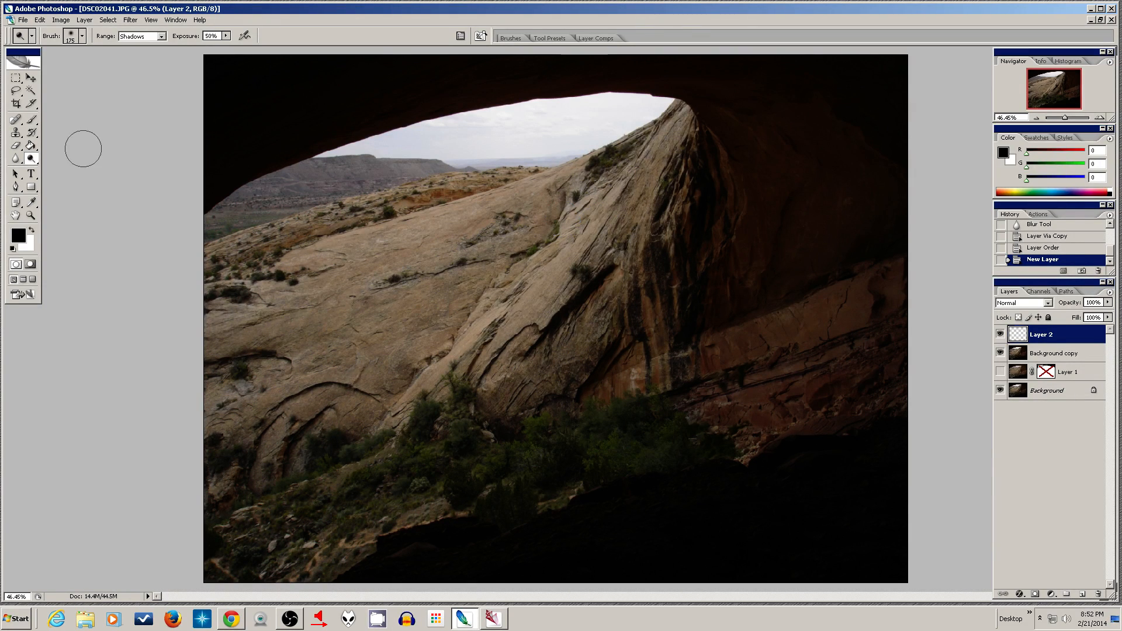
click(33, 146)
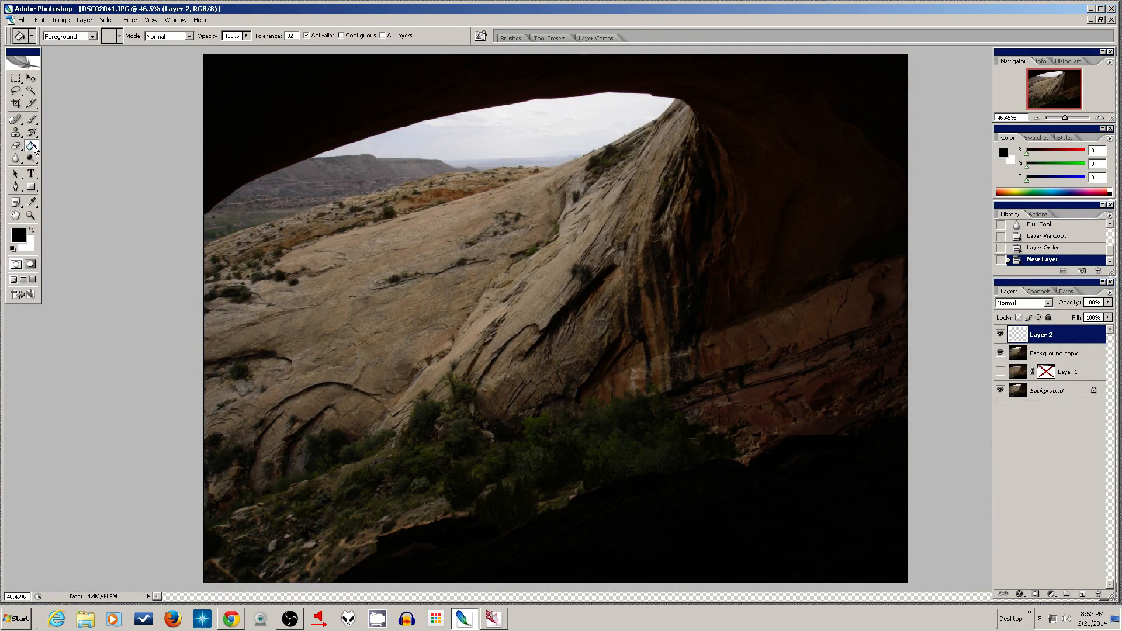
click(18, 236)
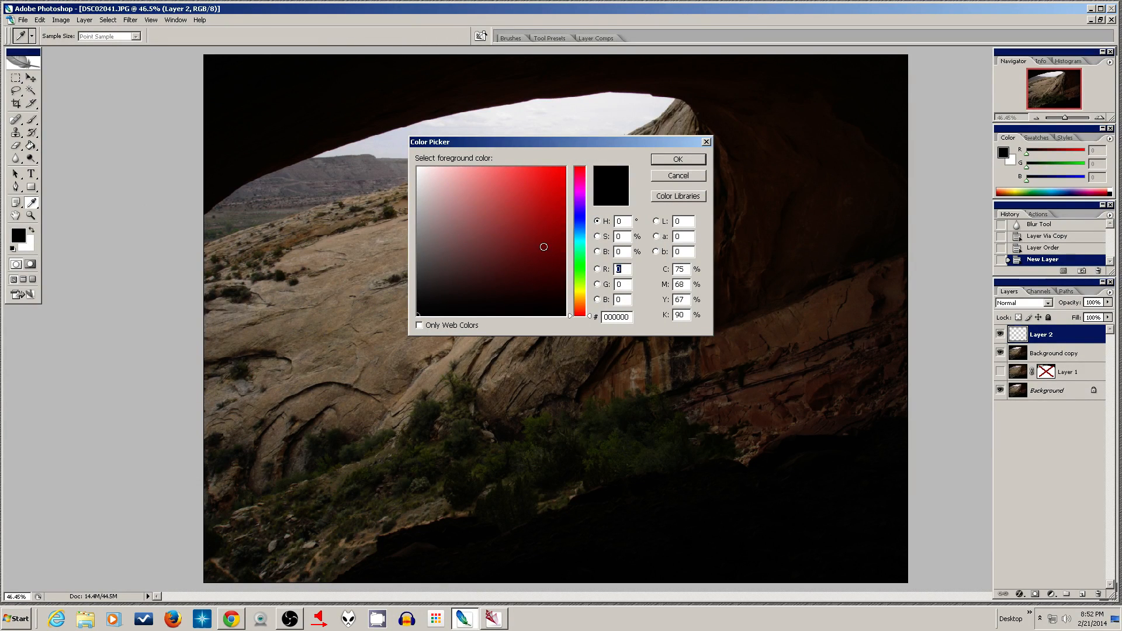
text(128)
key(Tab)
text(128)
key(Tab)
text(128)
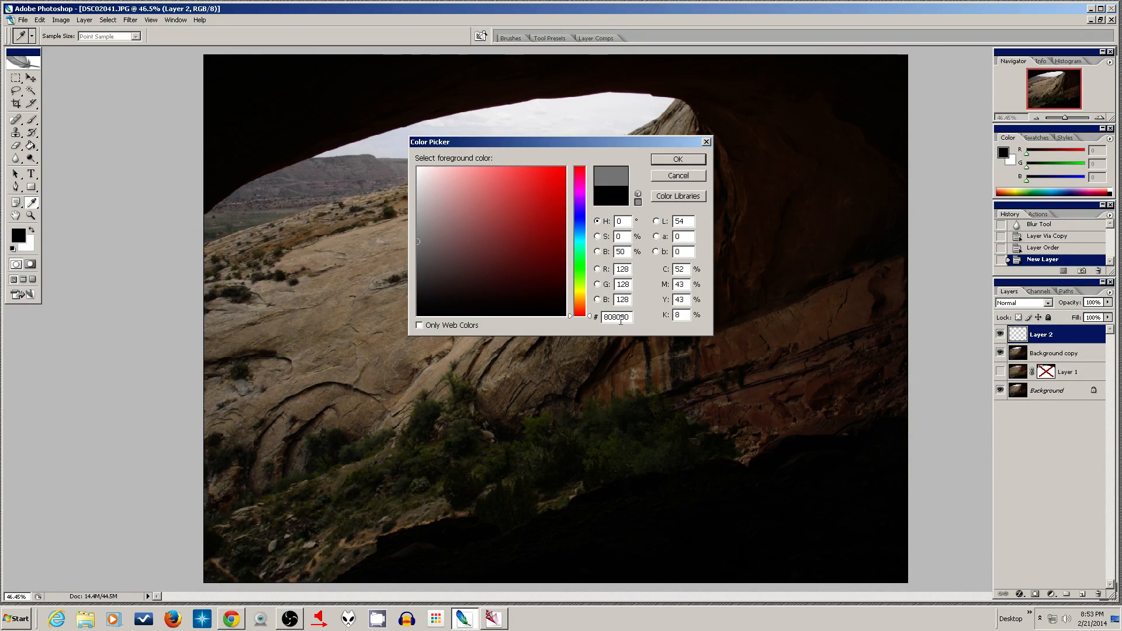
click(669, 160)
key(g)
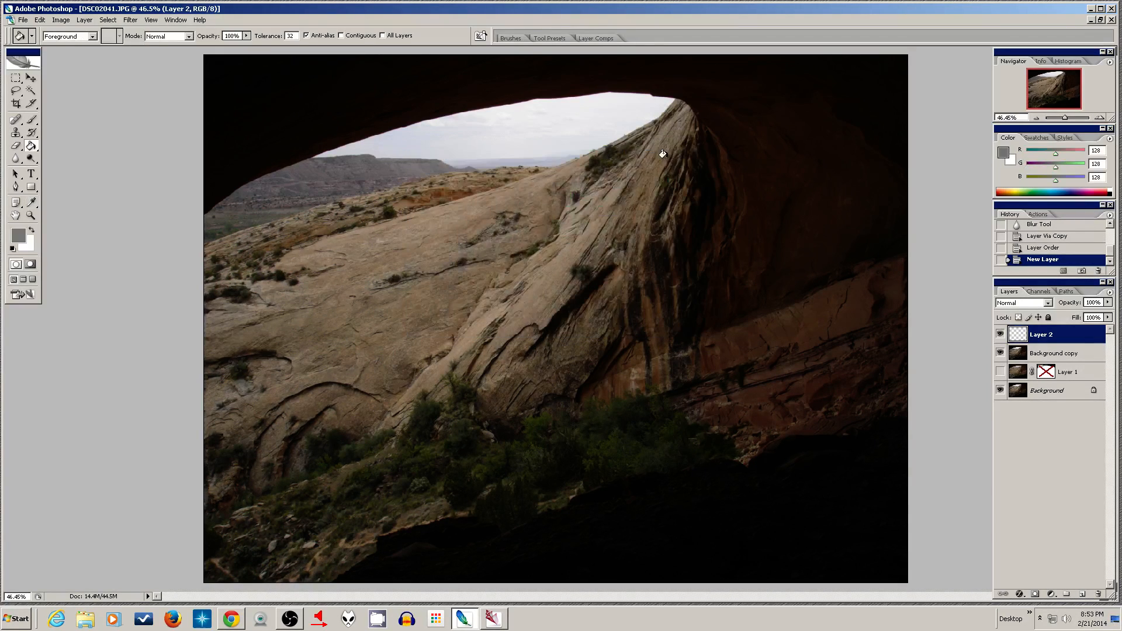
click(415, 163)
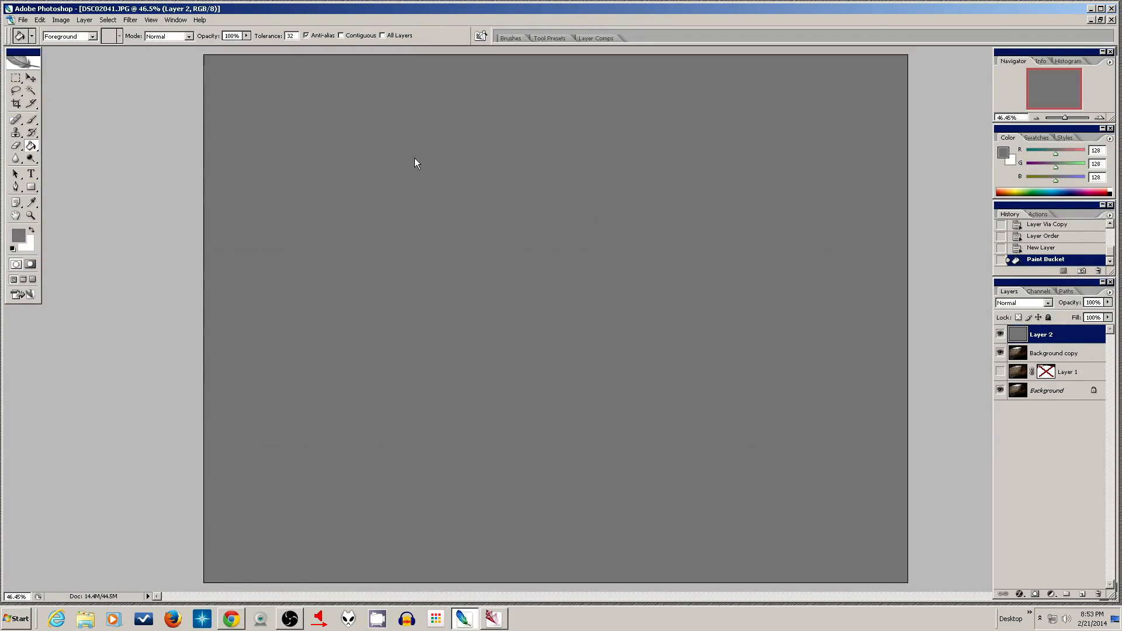
Step: Set the gray layer's blend mode to Overlay and toggle its visibility to compare its effect
click(1047, 303)
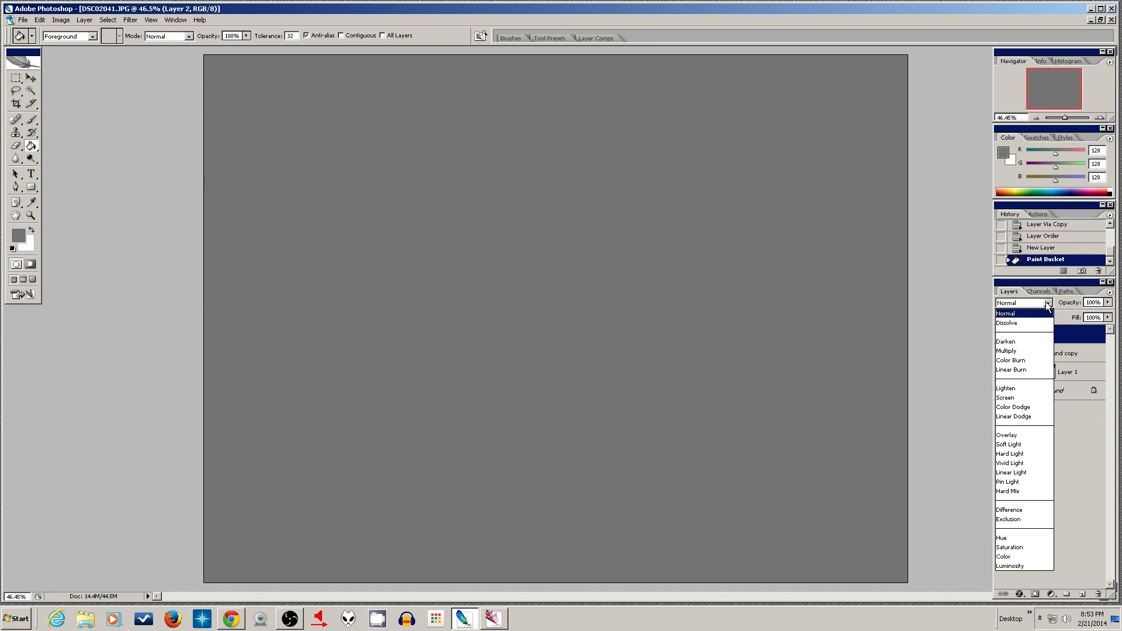
click(1014, 435)
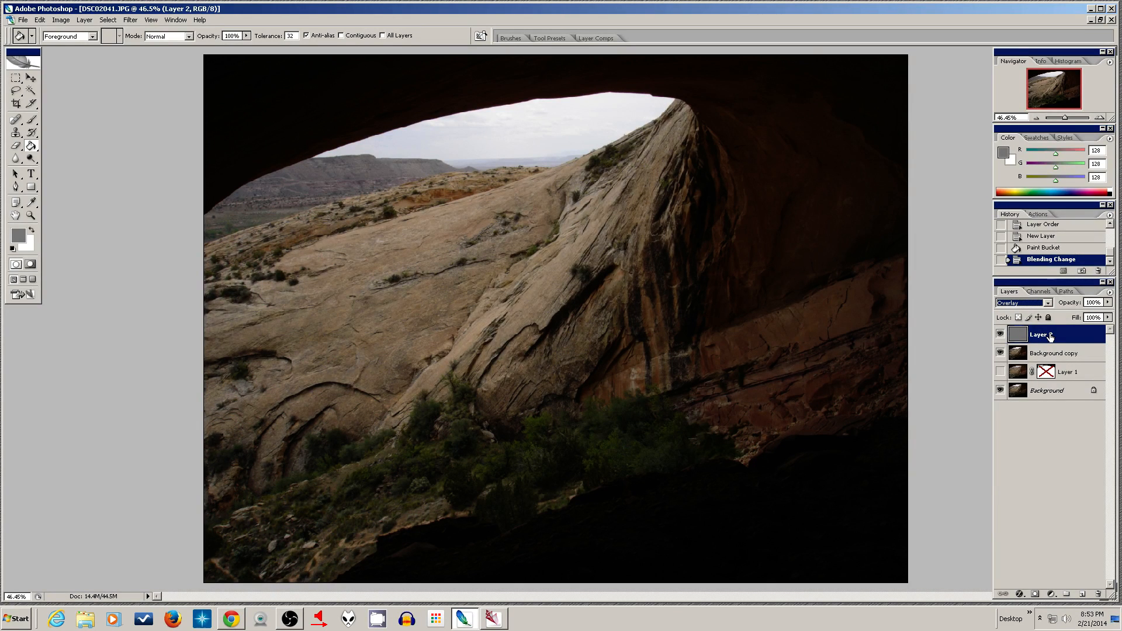
click(1000, 335)
click(1000, 335)
click(1001, 335)
click(1001, 335)
click(1000, 335)
click(1000, 334)
Step: Paint black at 35% brush opacity on the gray Overlay layer to darken the sky and the distant mesa
click(12, 250)
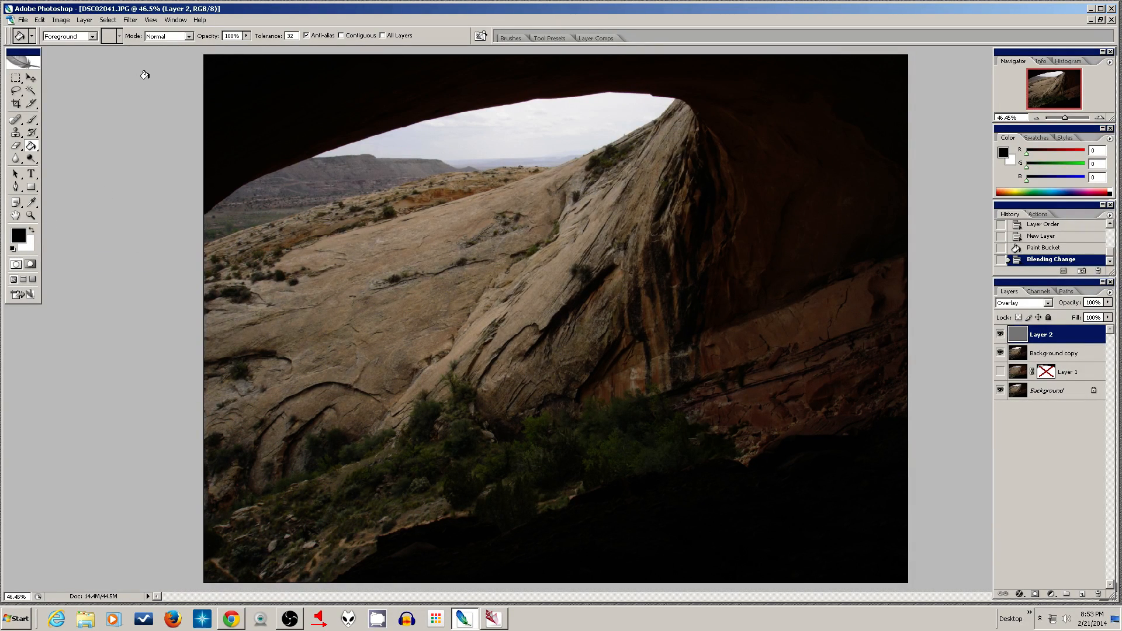
click(33, 121)
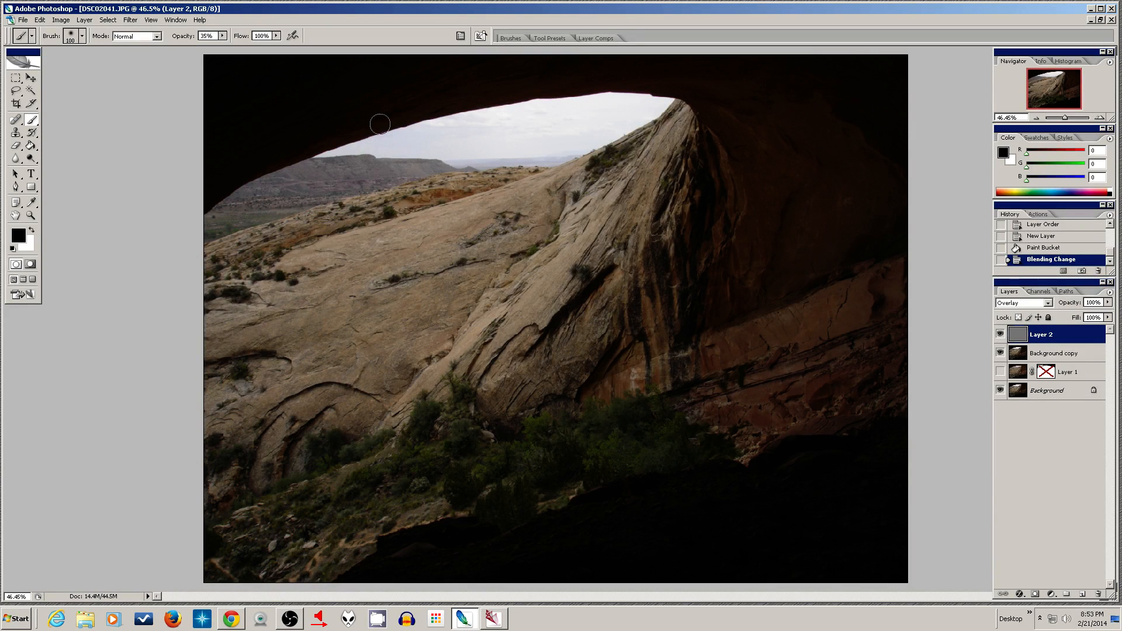
mouse_move(426, 140)
mouse_down()
mouse_move(466, 130)
mouse_move(447, 141)
mouse_move(480, 155)
mouse_move(526, 128)
mouse_move(628, 110)
mouse_up()
mouse_move(518, 127)
mouse_down()
mouse_move(551, 110)
mouse_move(531, 125)
mouse_move(516, 118)
mouse_move(560, 125)
mouse_up()
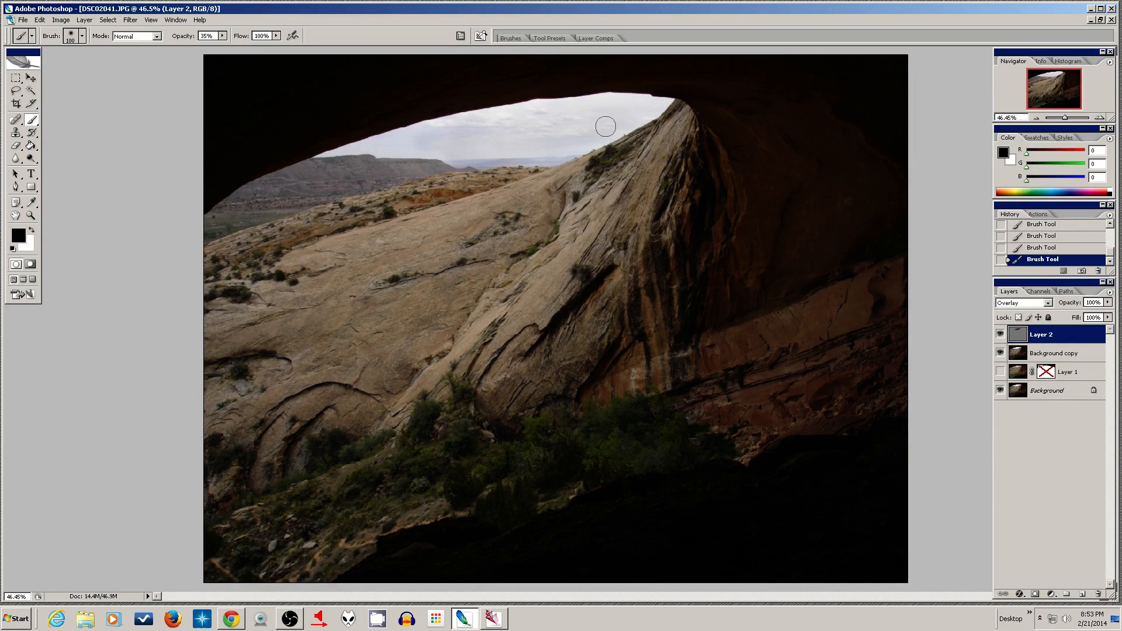
drag(393, 145, 417, 133)
drag(633, 137, 580, 135)
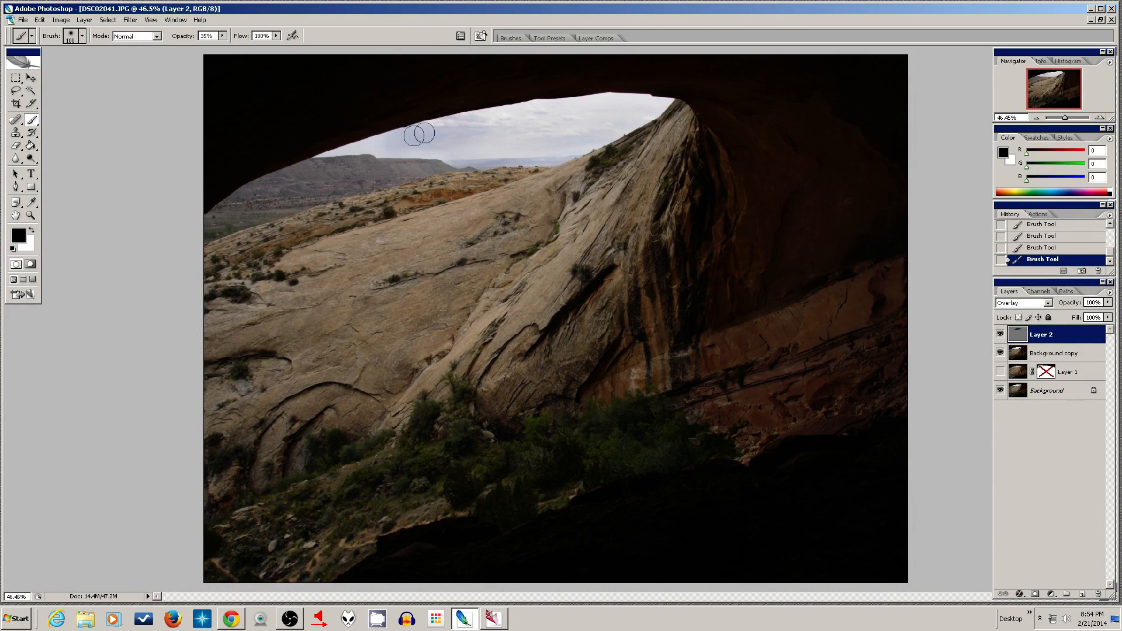
mouse_move(494, 153)
mouse_down()
mouse_move(583, 142)
mouse_move(458, 163)
mouse_move(498, 161)
mouse_move(296, 168)
mouse_move(215, 218)
mouse_move(401, 174)
mouse_move(567, 155)
mouse_move(455, 152)
mouse_move(523, 147)
mouse_move(401, 172)
mouse_move(439, 162)
mouse_up()
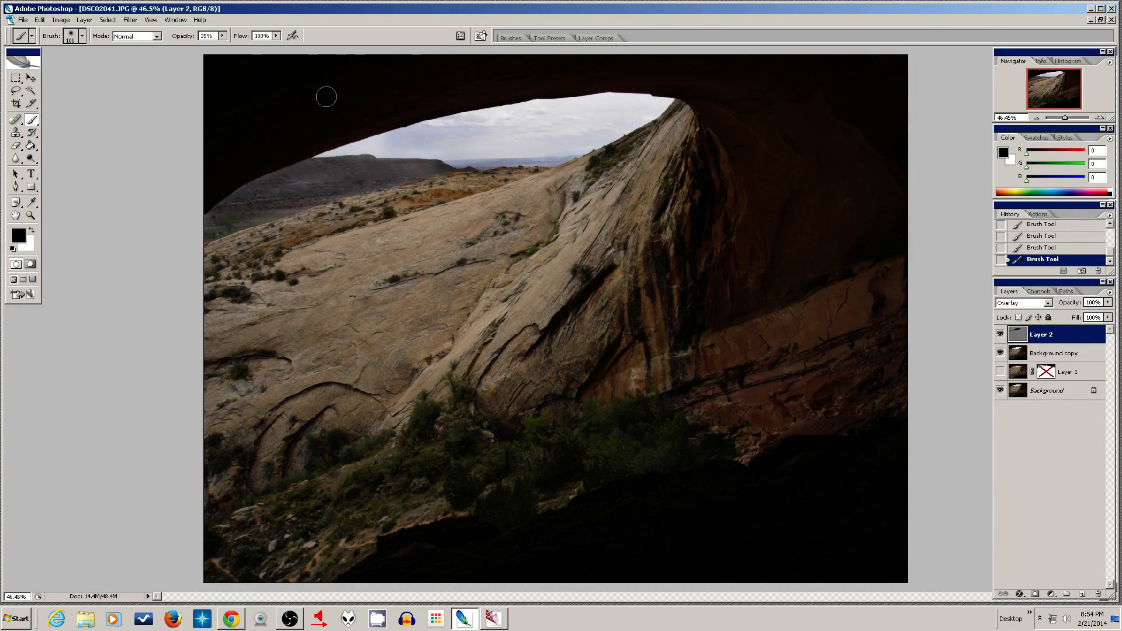
Step: Paint white at 35% brush opacity on the gray Overlay layer to lighten the dark rock above the sky
key(x)
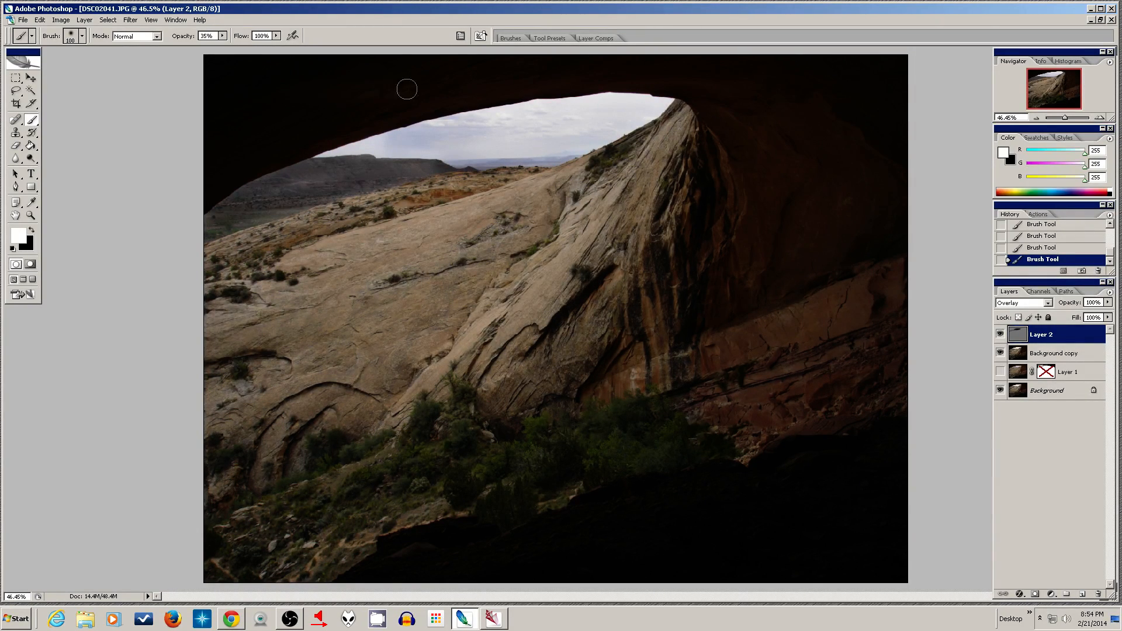
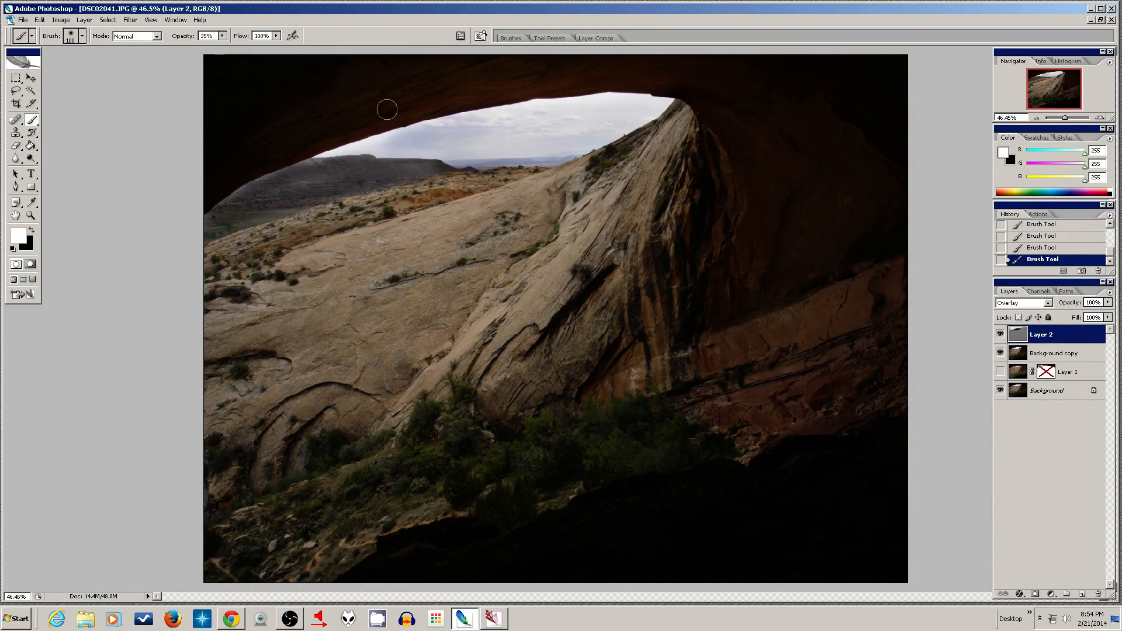
mouse_move(365, 97)
mouse_down()
mouse_move(251, 123)
mouse_move(222, 118)
mouse_move(213, 166)
mouse_up()
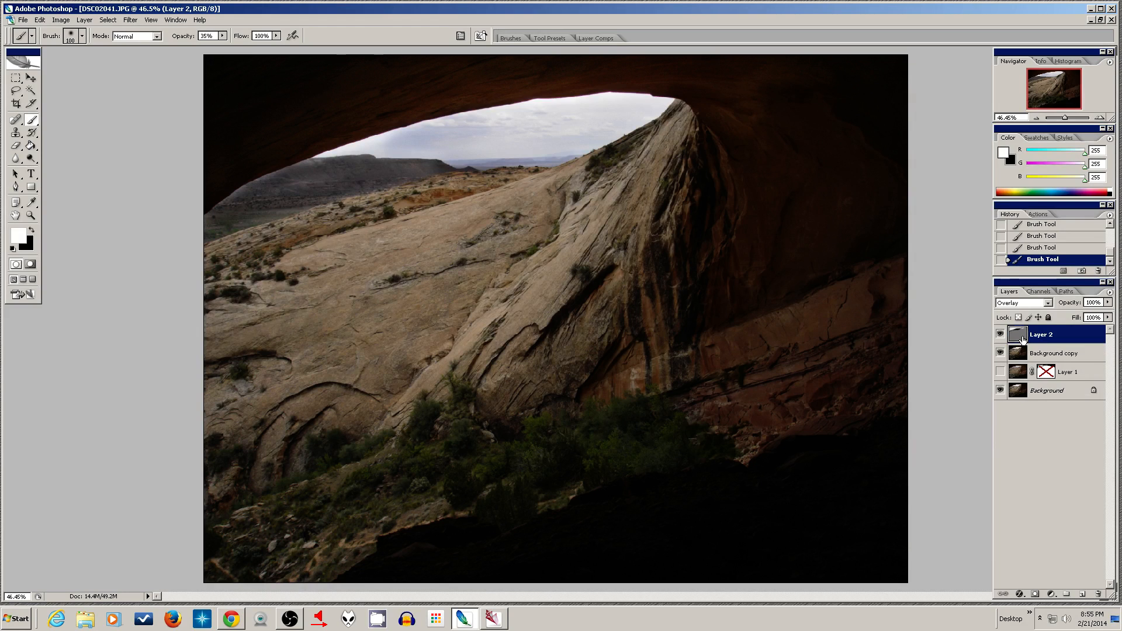
Step: Switch between Layer 2 alone and the full image to examine its strokes, ending with Layer 2 shown over the Background
alt+click(999, 335)
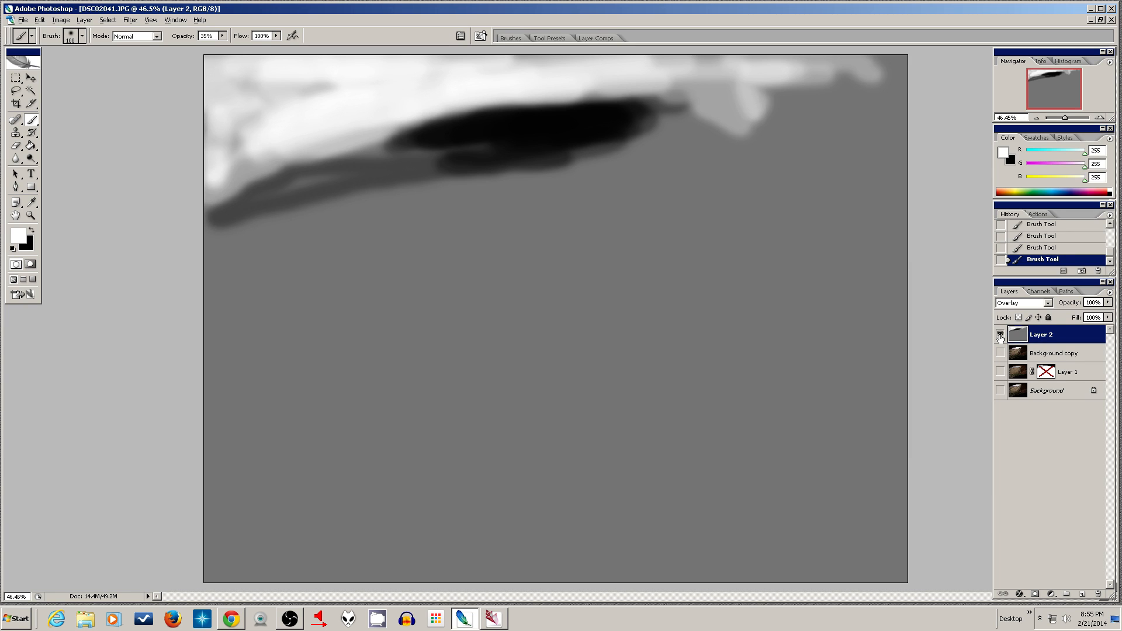
alt+click(999, 335)
alt+click(999, 335)
alt+click(1000, 335)
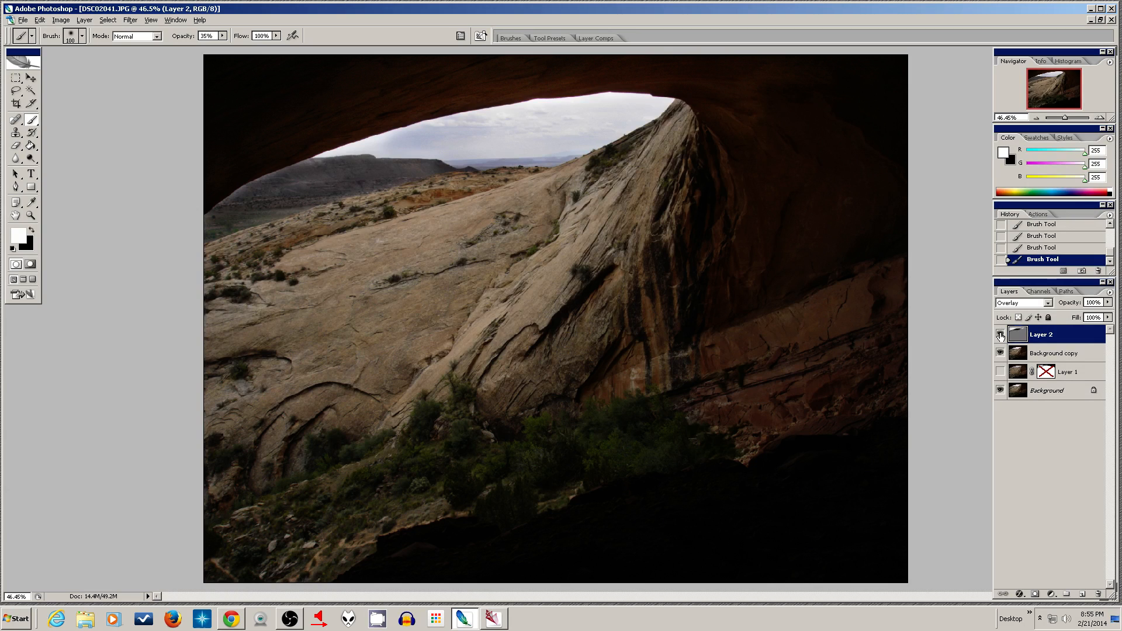
alt+click(1000, 335)
alt+click(999, 335)
alt+click(1000, 335)
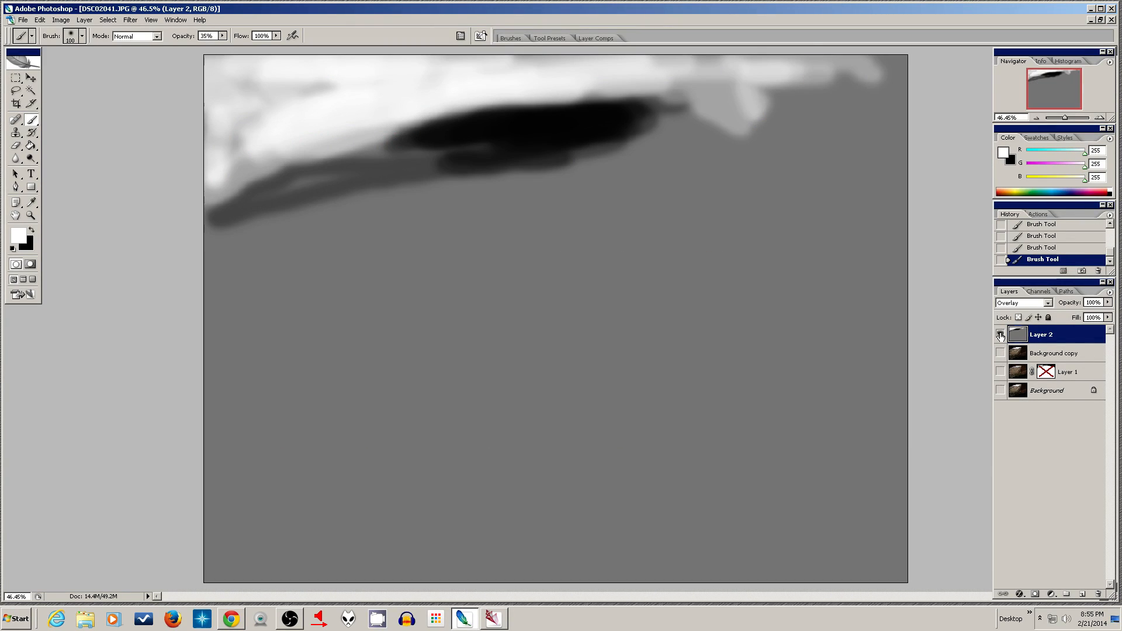
click(1001, 391)
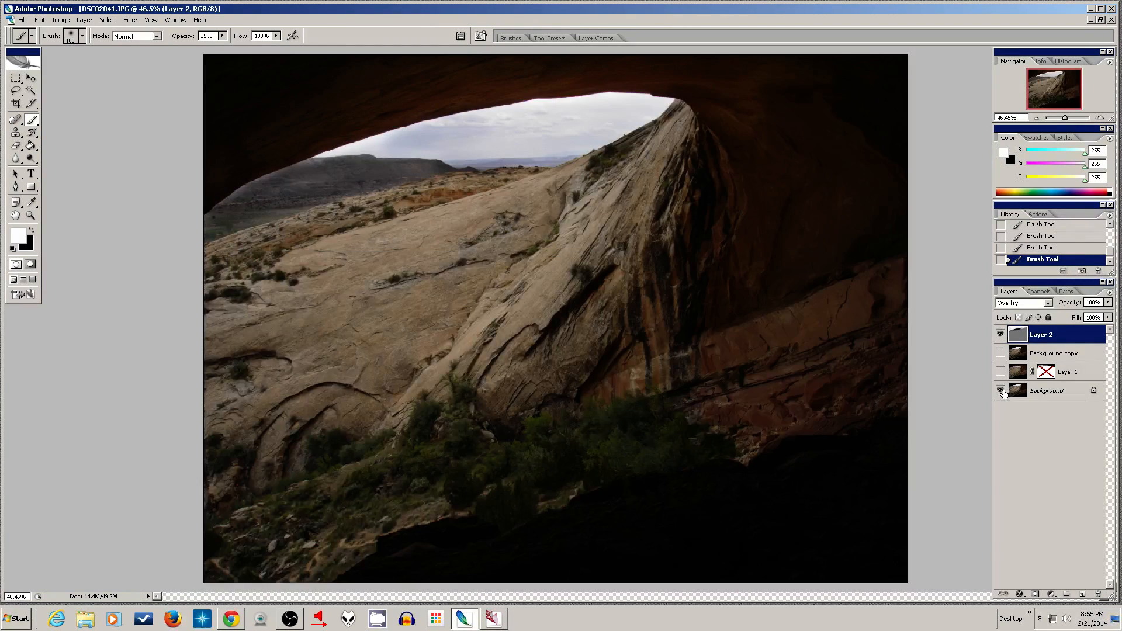
Step: Toggle Layer 2's visibility over the Background copy to compare the photo with and without the dodging and burning
click(999, 335)
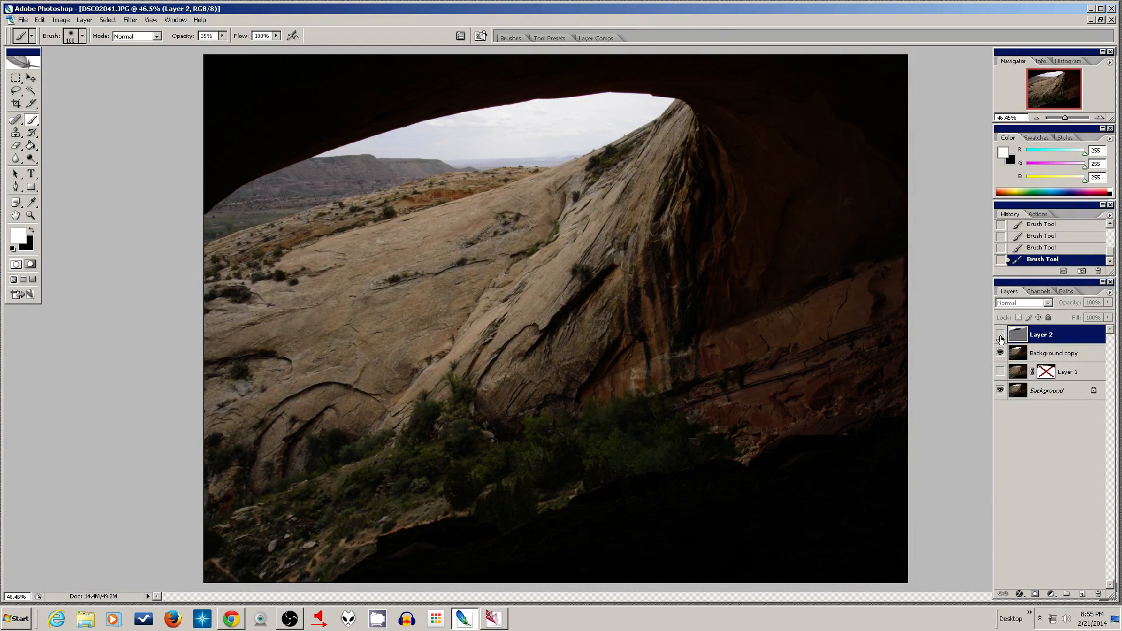
click(999, 335)
click(1000, 334)
click(999, 335)
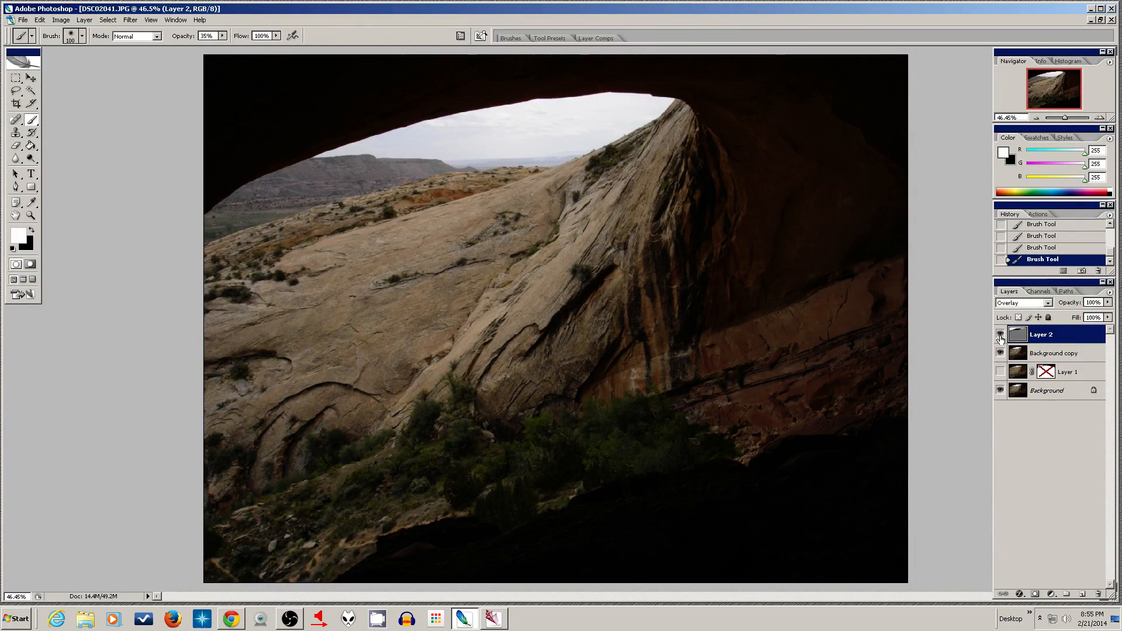
click(1000, 335)
click(999, 335)
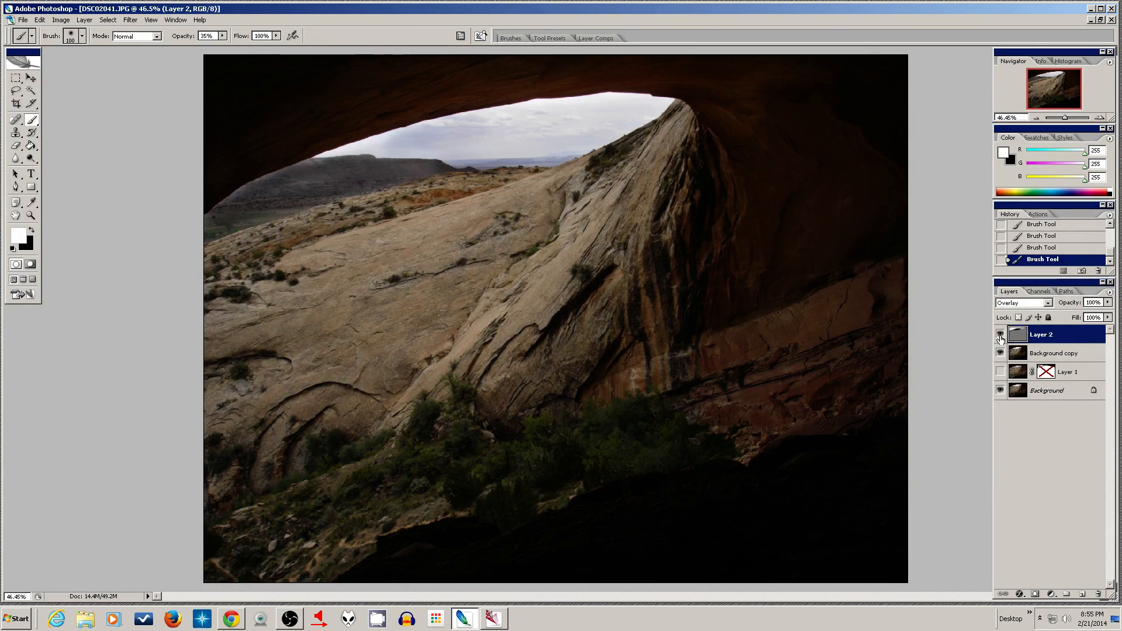
click(1000, 335)
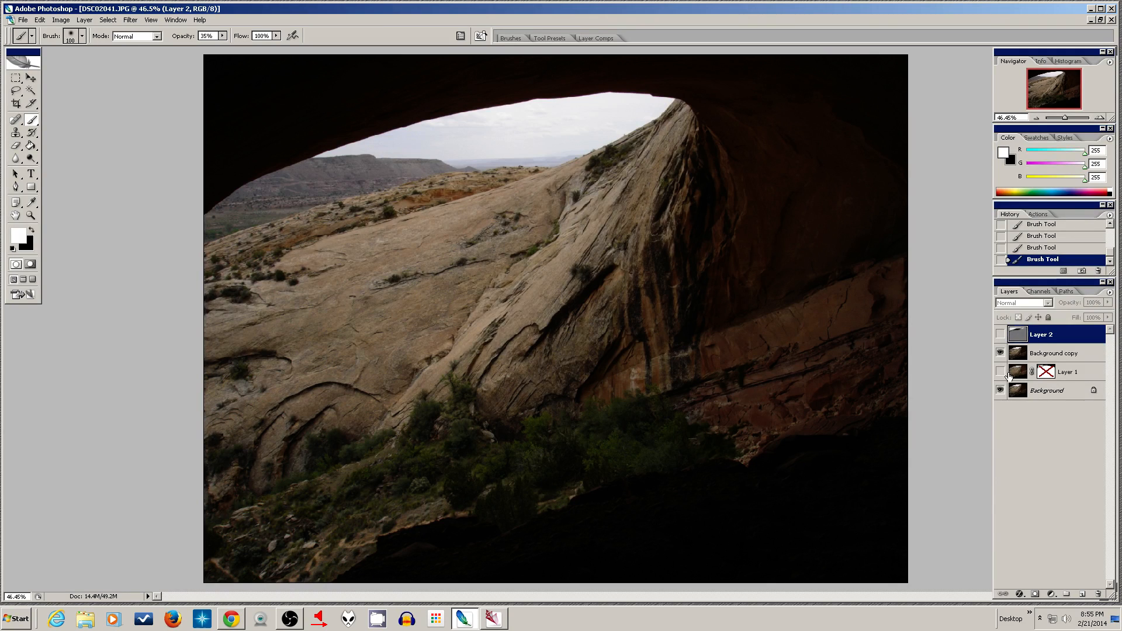
click(999, 334)
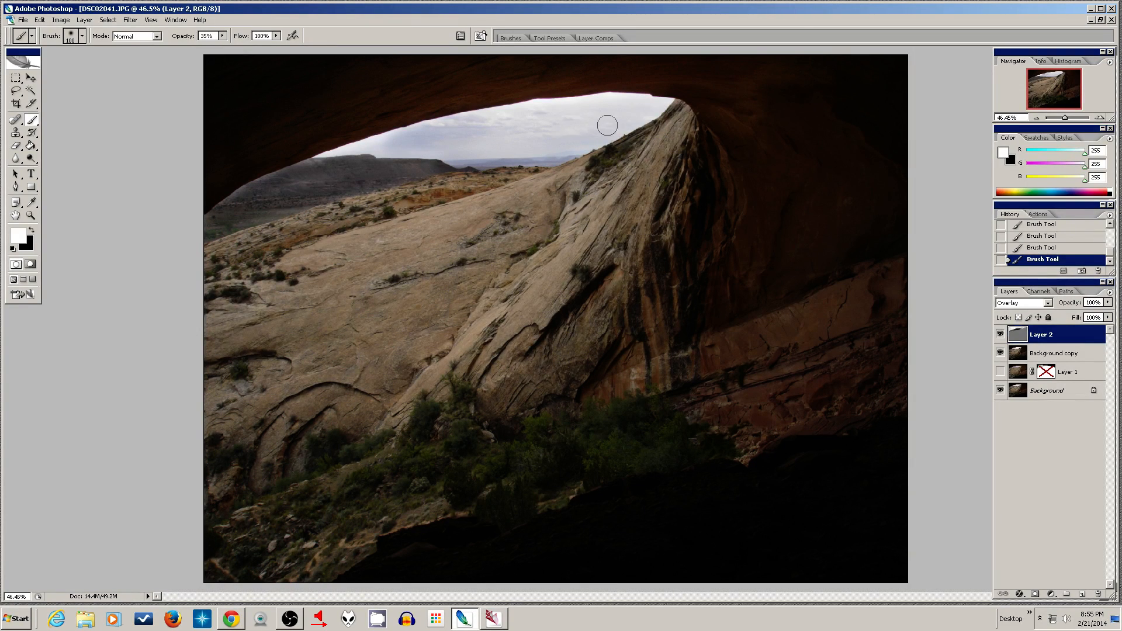
click(1001, 335)
click(1000, 335)
click(1000, 334)
click(1000, 335)
click(1000, 335)
click(1000, 335)
click(1000, 335)
Step: Show Layer 1 in place of Background copy and examine its layer mask, leaving the mask disabled
click(1000, 354)
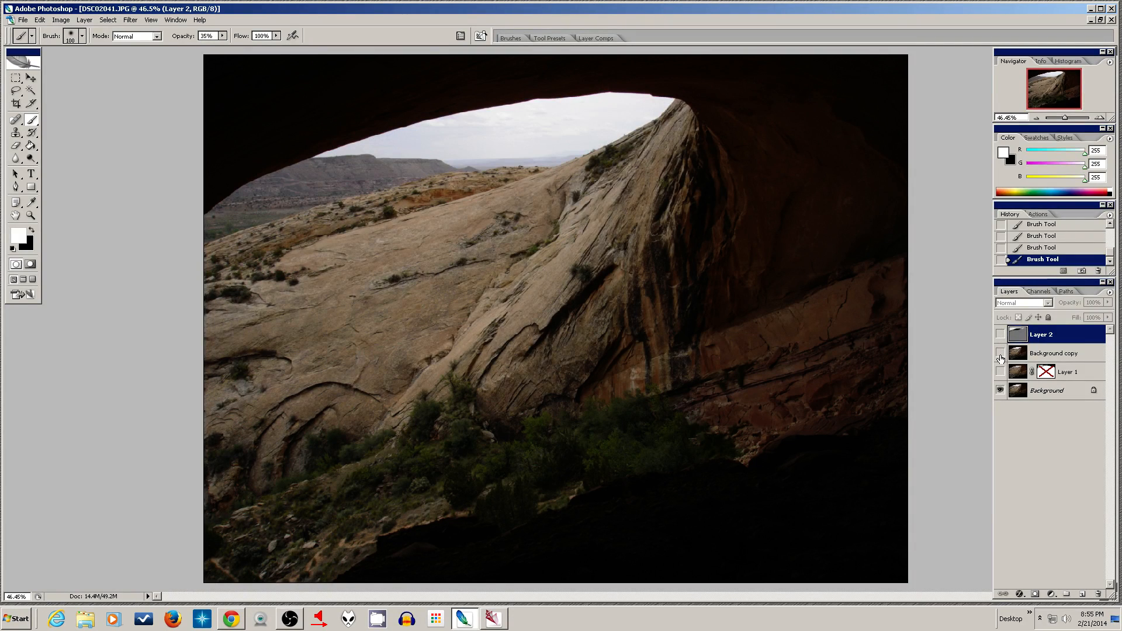
click(999, 373)
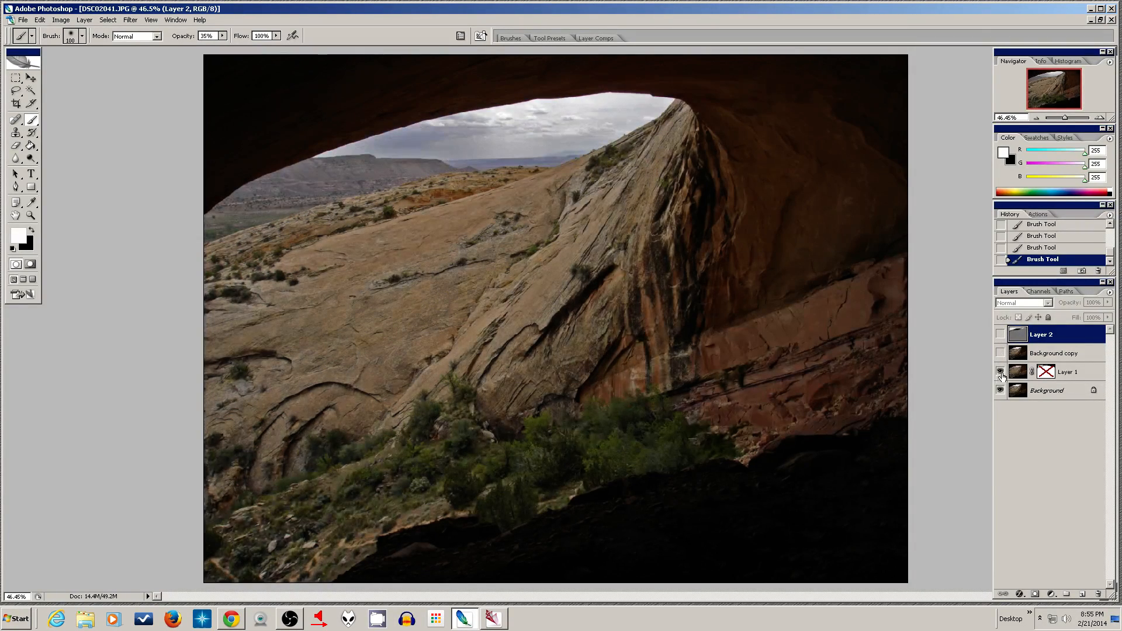
click(1045, 373)
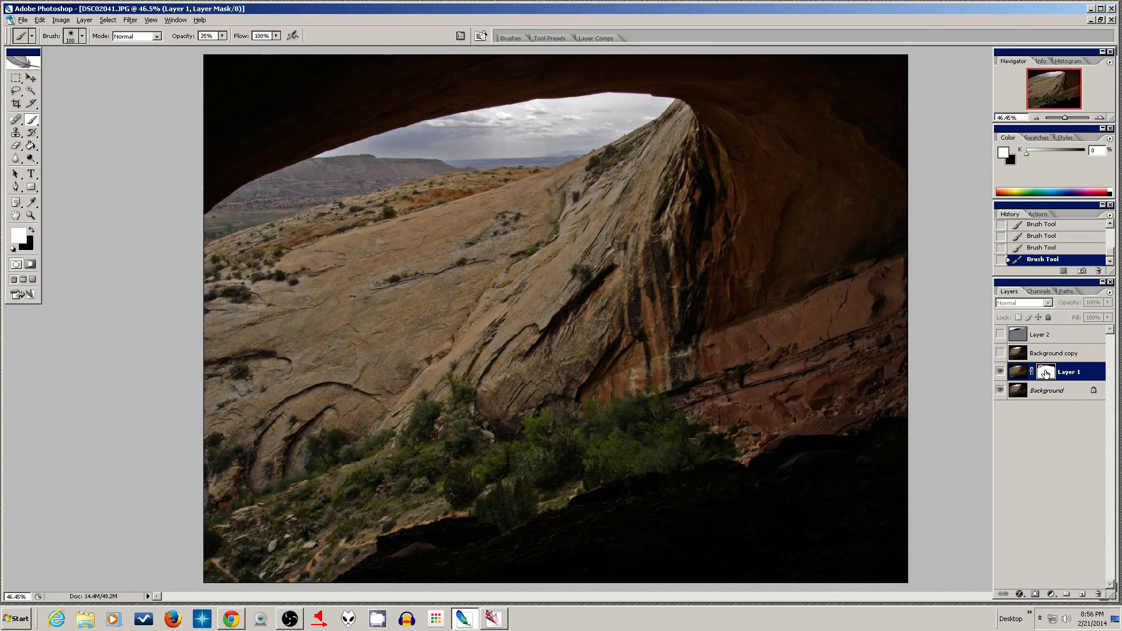
alt+click(1045, 373)
alt+click(1045, 373)
shift+click(1045, 373)
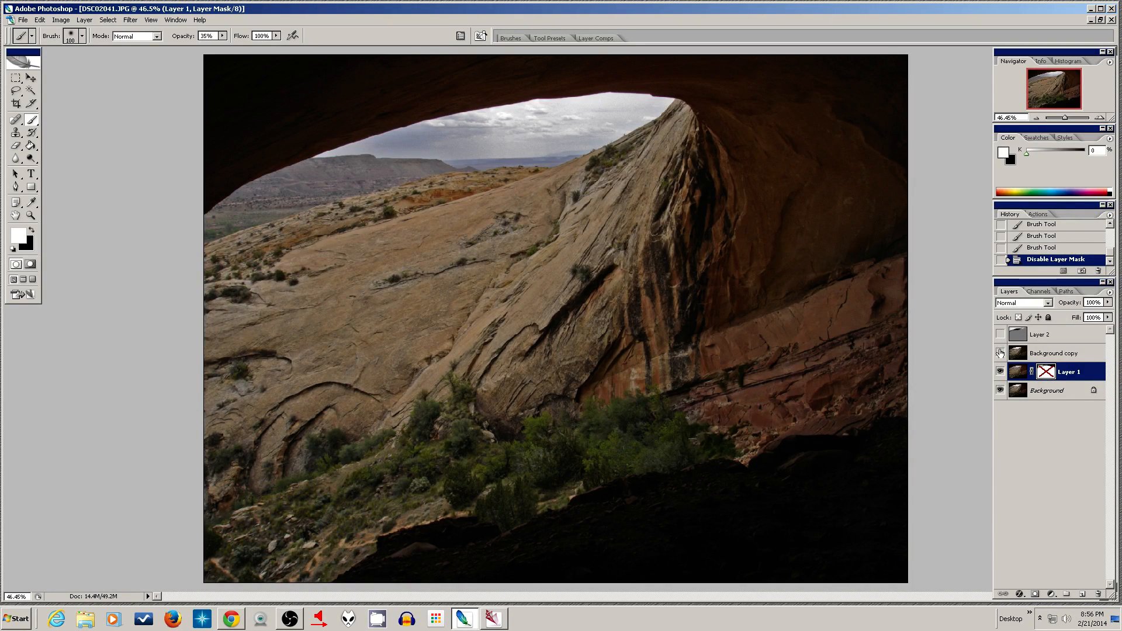
Step: Show Background copy and Layer 2 again and clip Layer 2 to the Background copy layer
click(1001, 353)
click(1000, 334)
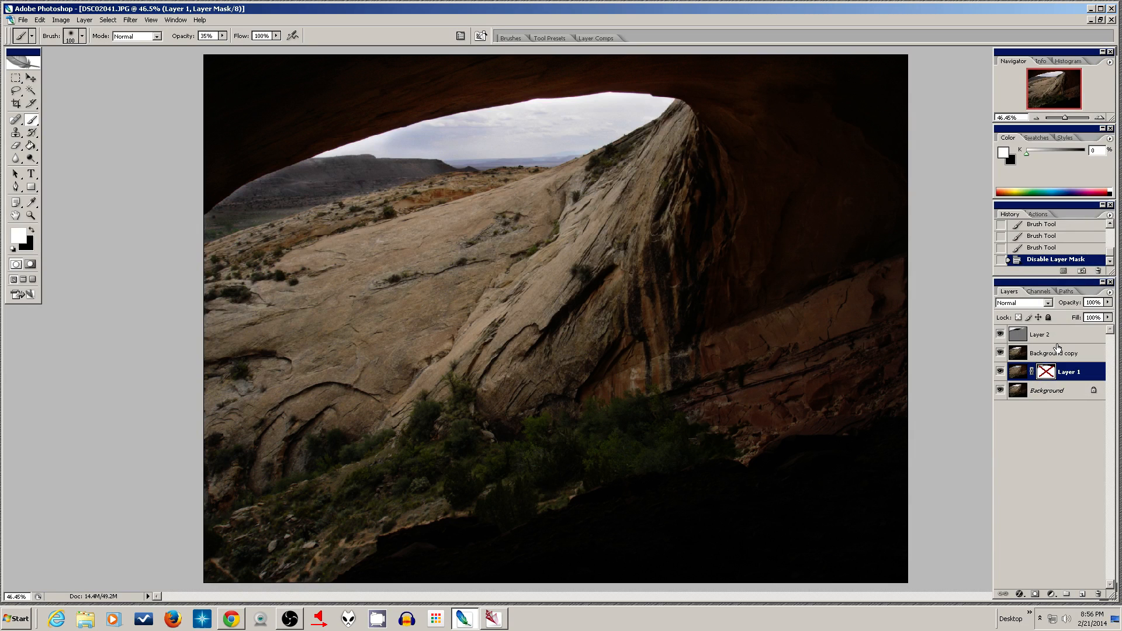
alt+click(1059, 344)
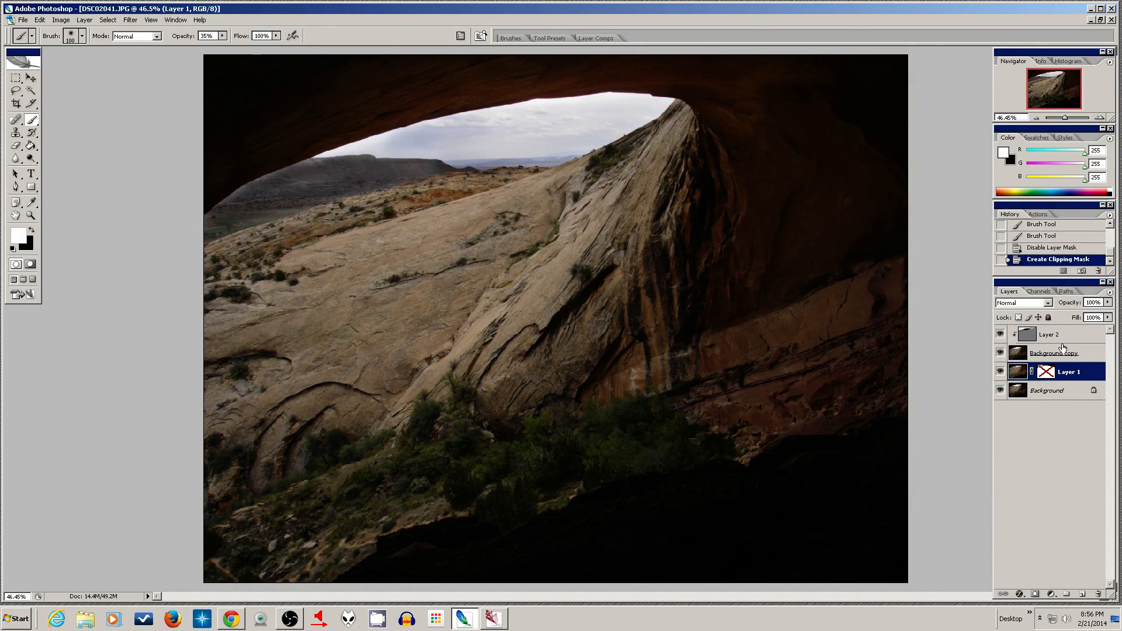
alt+click(1060, 344)
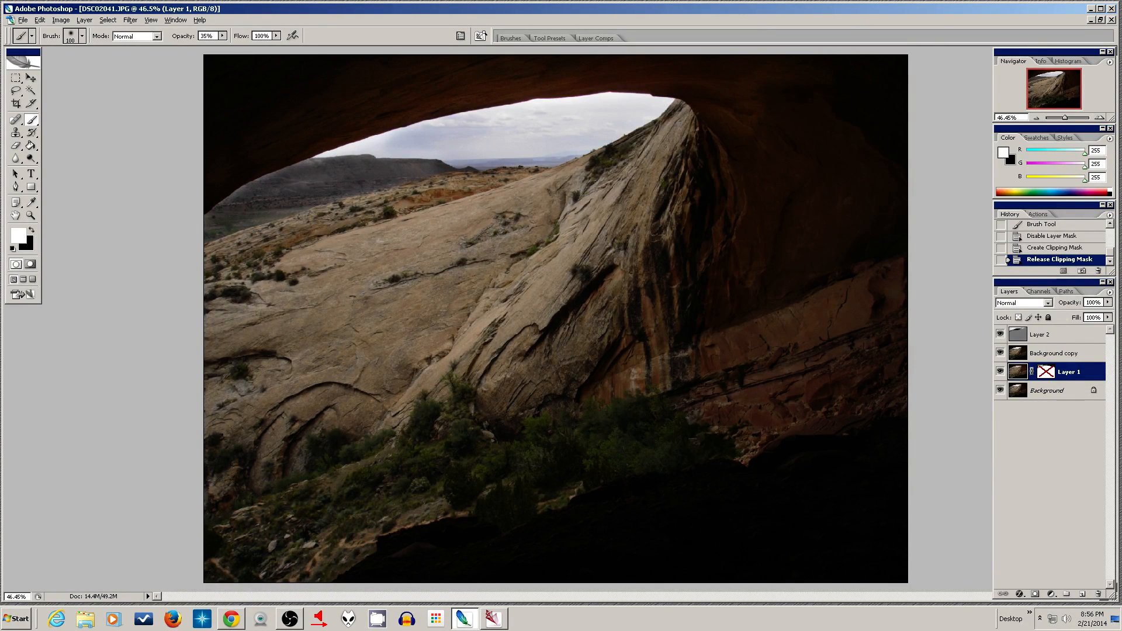
alt+click(1053, 344)
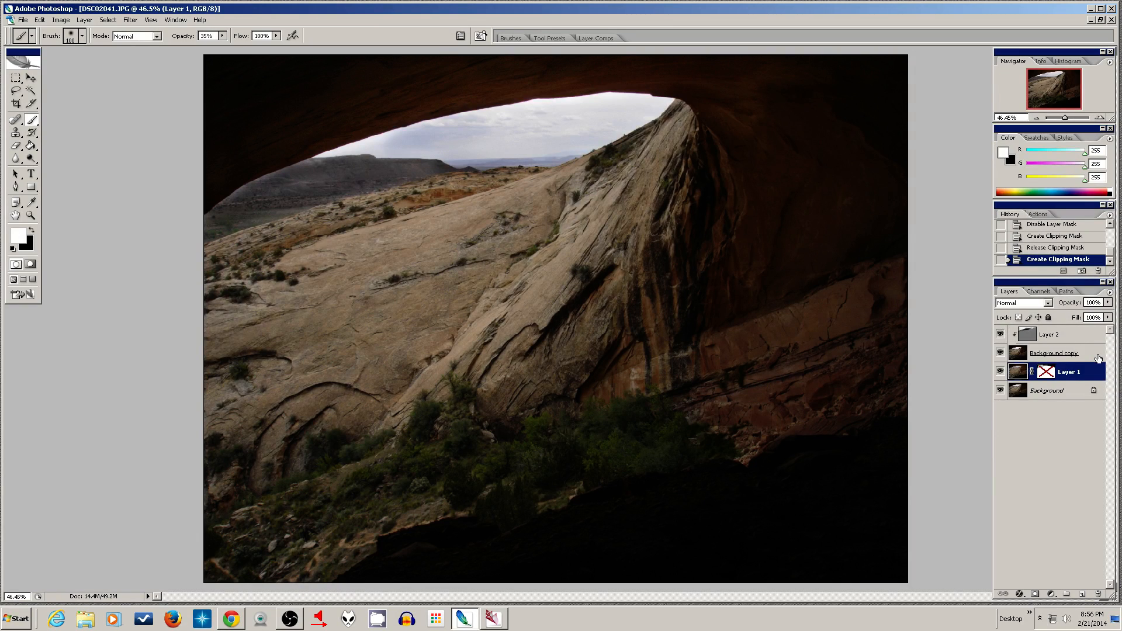
Step: Lower the Background copy layer's opacity to 83% and deselect the layers
click(1093, 351)
click(1108, 303)
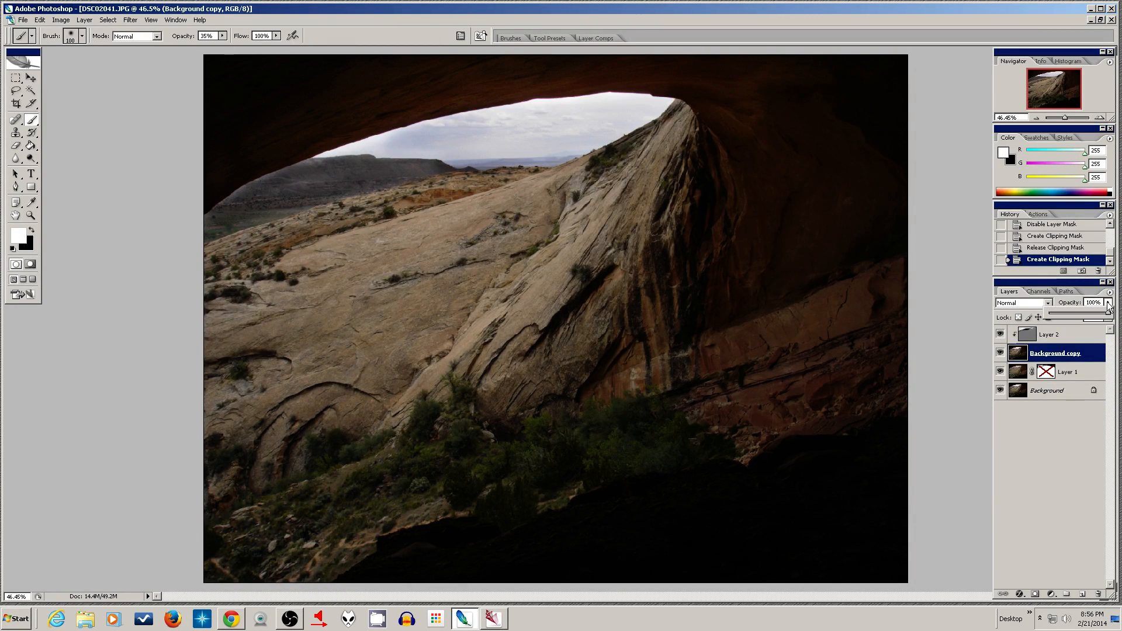
mouse_move(1108, 316)
mouse_down()
mouse_move(1078, 317)
mouse_move(1094, 320)
mouse_up()
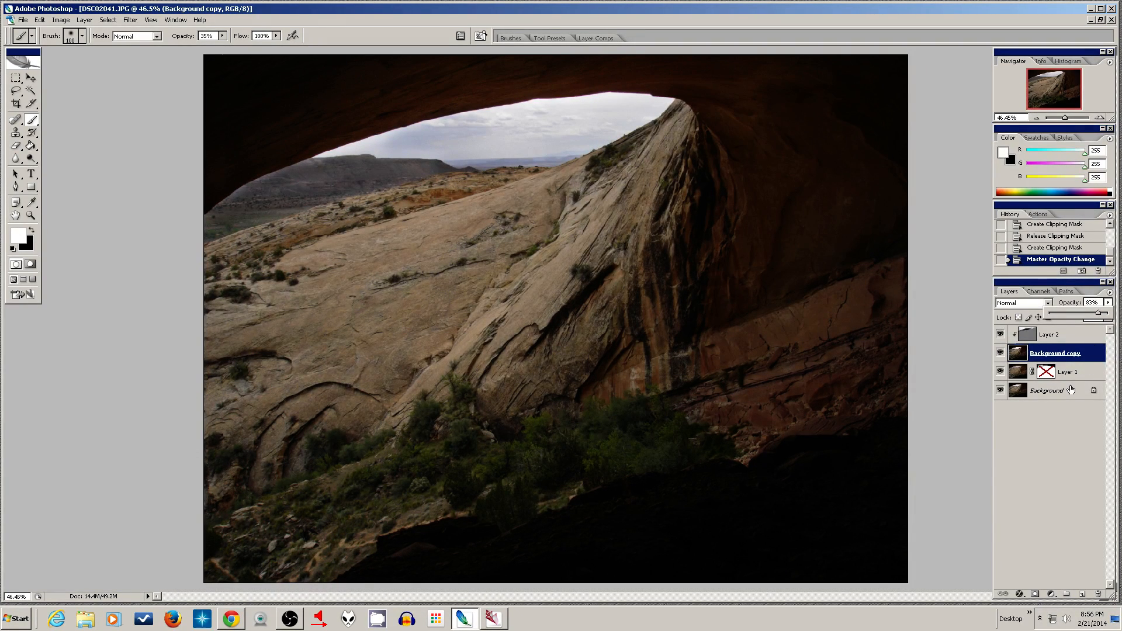
click(1024, 415)
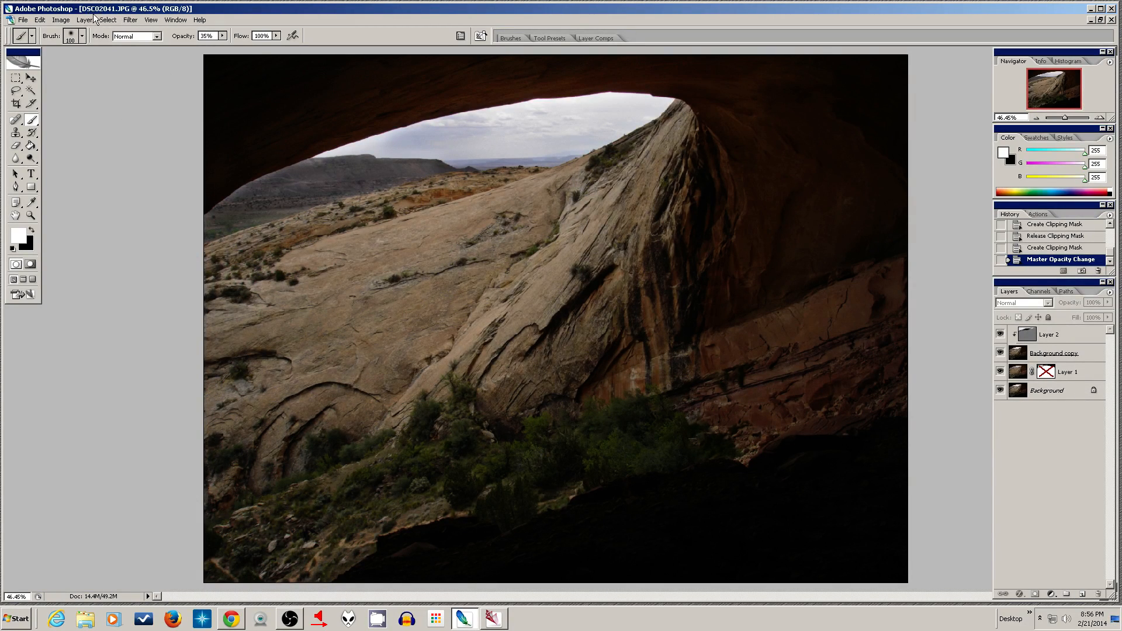
Step: Close DSC02041.JPG without saving its changes
click(61, 20)
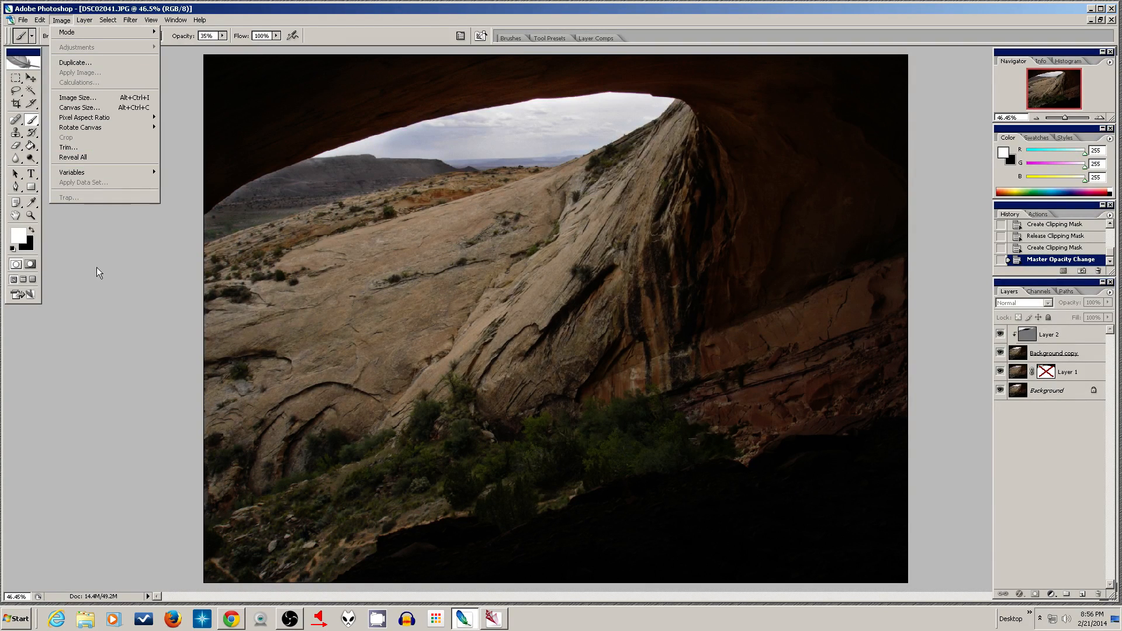
click(97, 283)
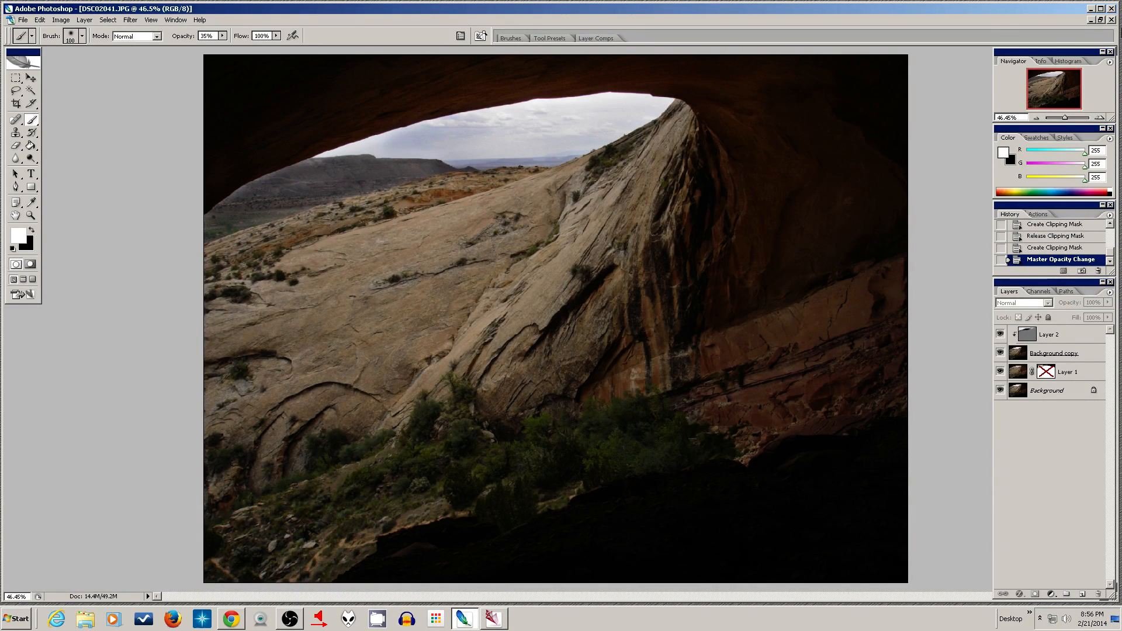
click(1112, 20)
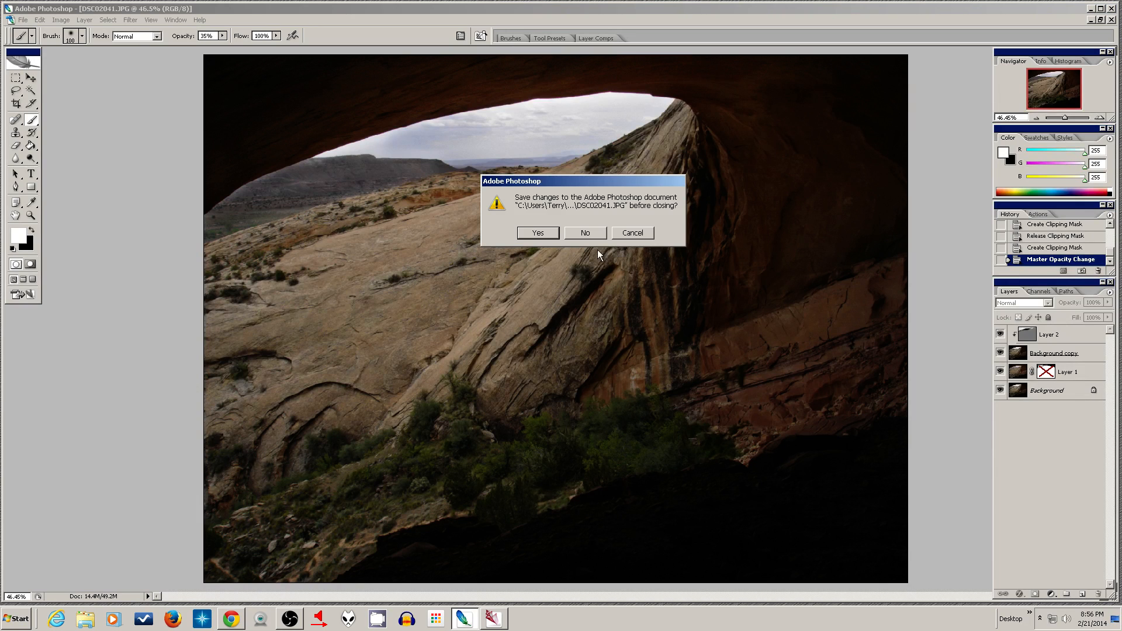
click(580, 234)
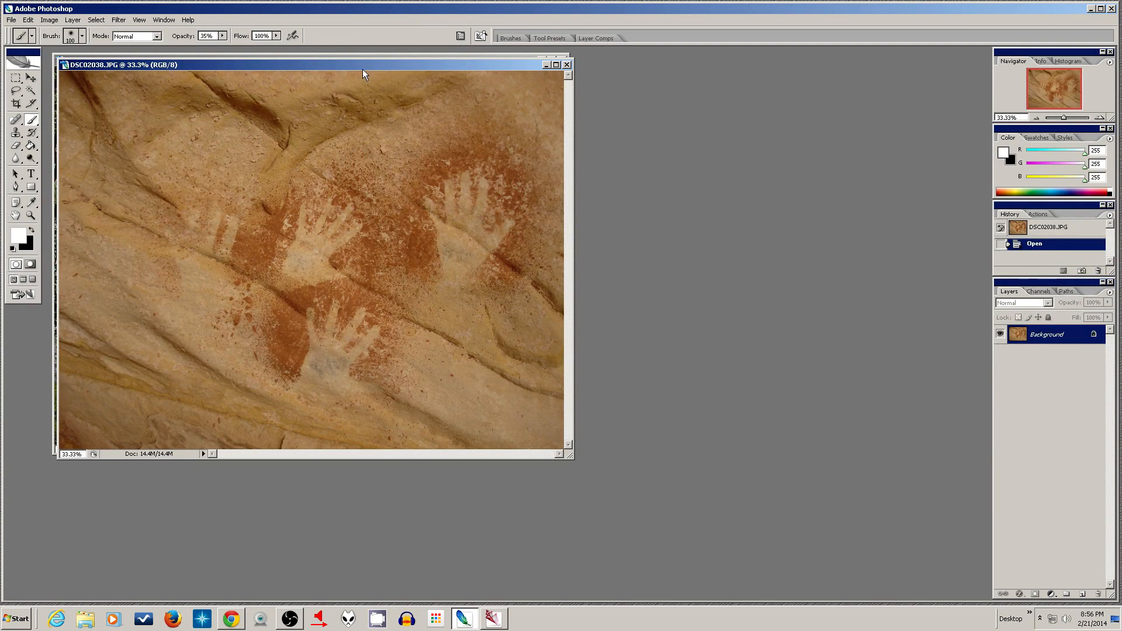
Step: On a new layer in DSC02038.JPG, paint red (232, 5, 5) at 35% brush opacity above and over the middle handprint
mouse_move(362, 63)
mouse_down()
mouse_move(570, 84)
mouse_move(361, 58)
mouse_up()
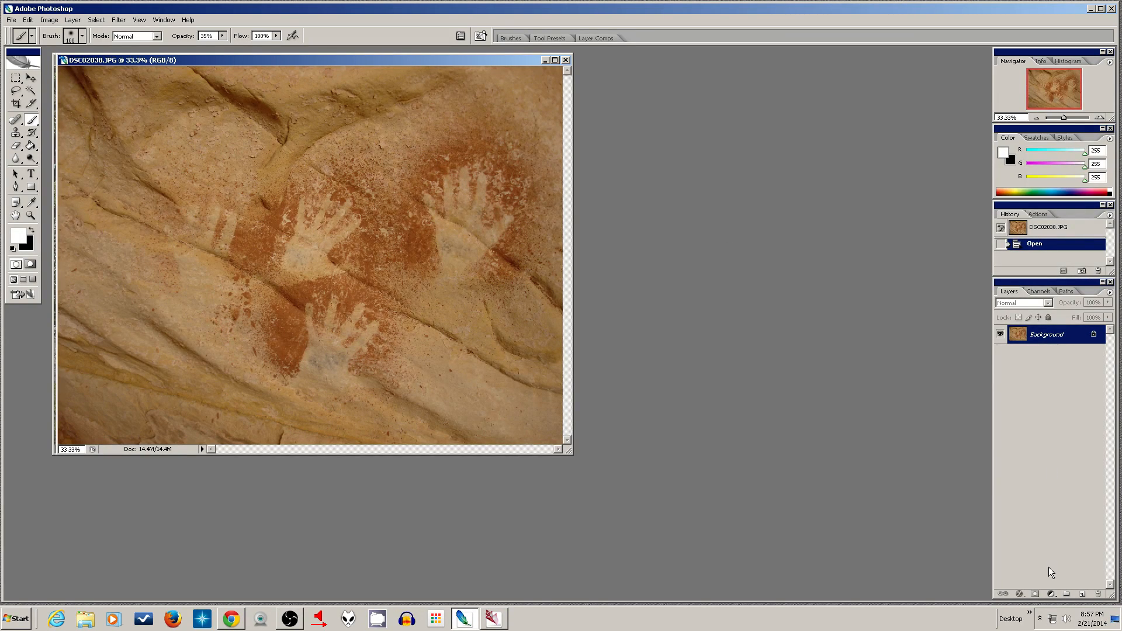
click(1080, 593)
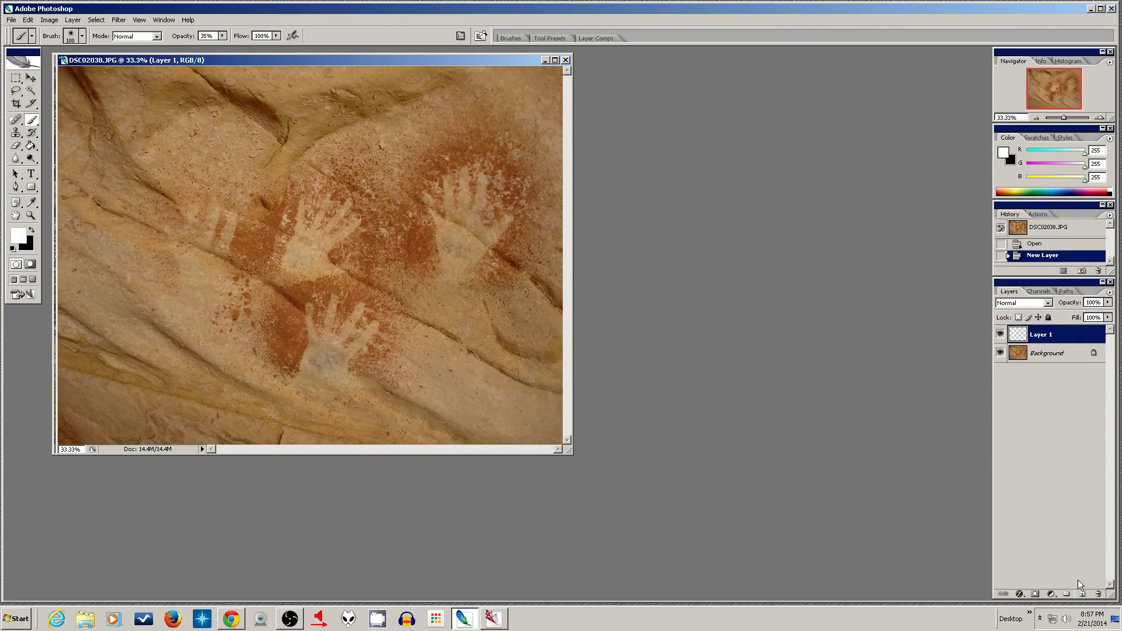
click(21, 235)
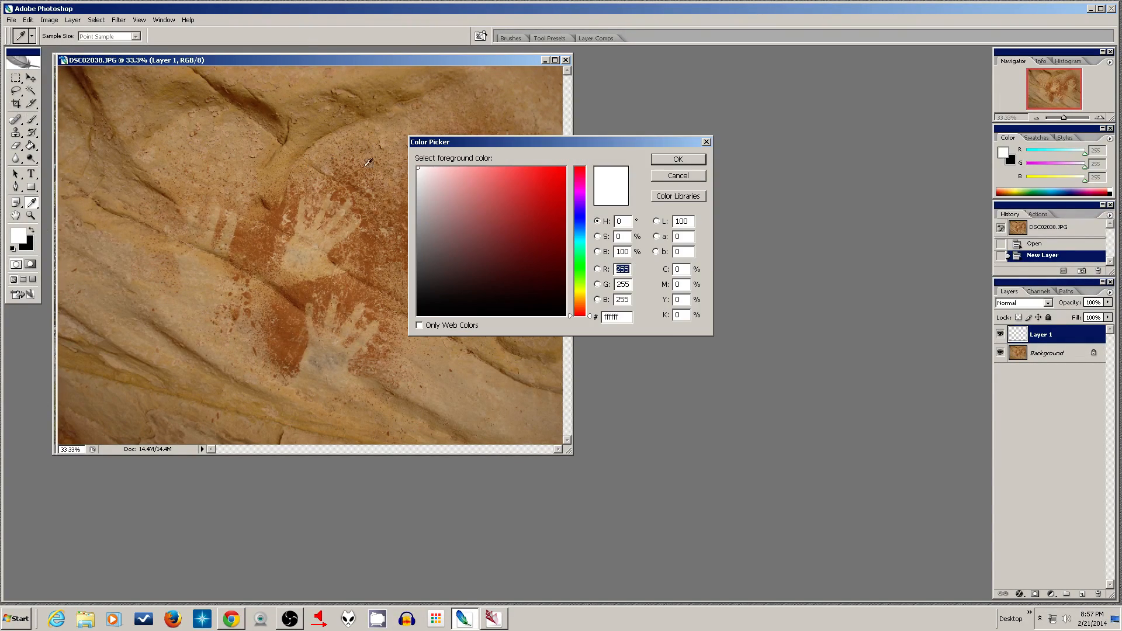
click(562, 180)
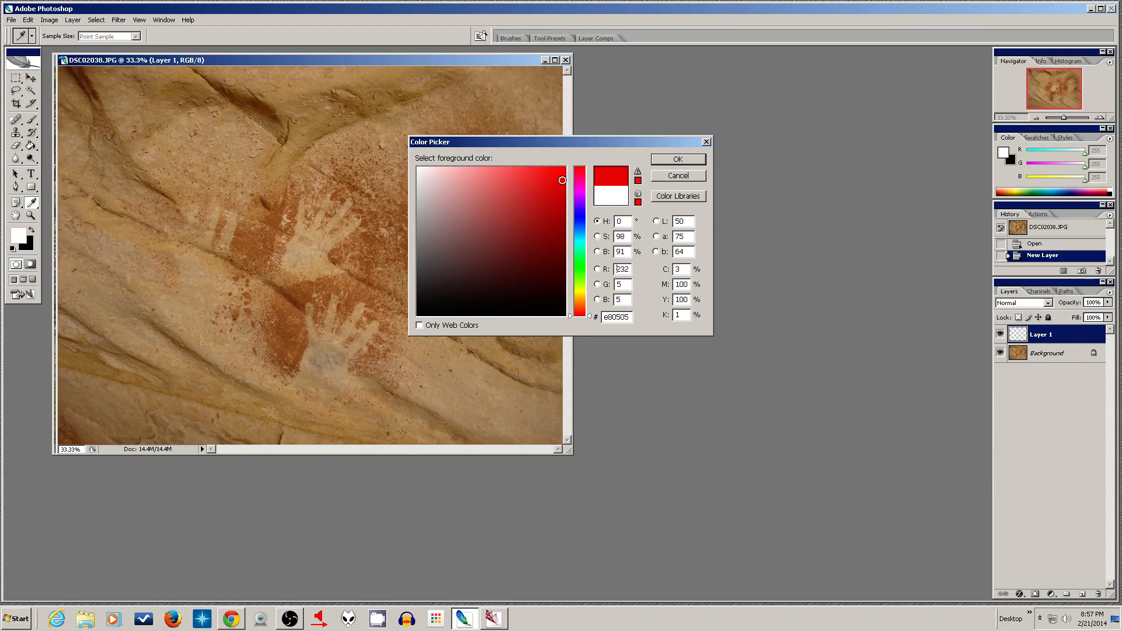
click(671, 163)
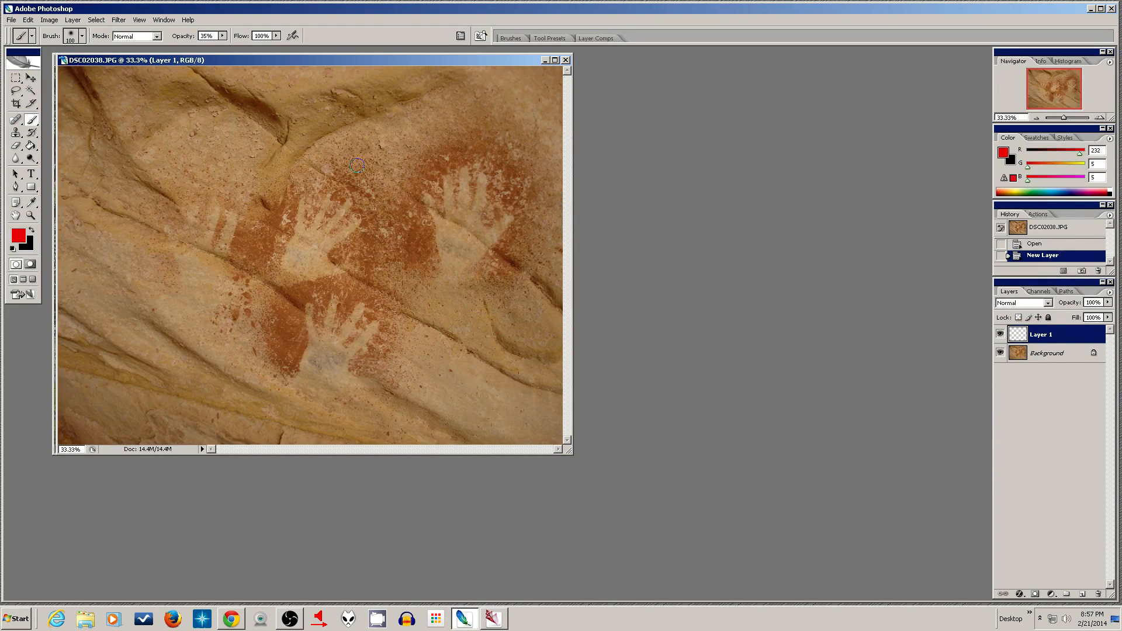
mouse_move(427, 148)
mouse_down()
mouse_move(326, 169)
mouse_move(311, 158)
mouse_move(381, 126)
mouse_up()
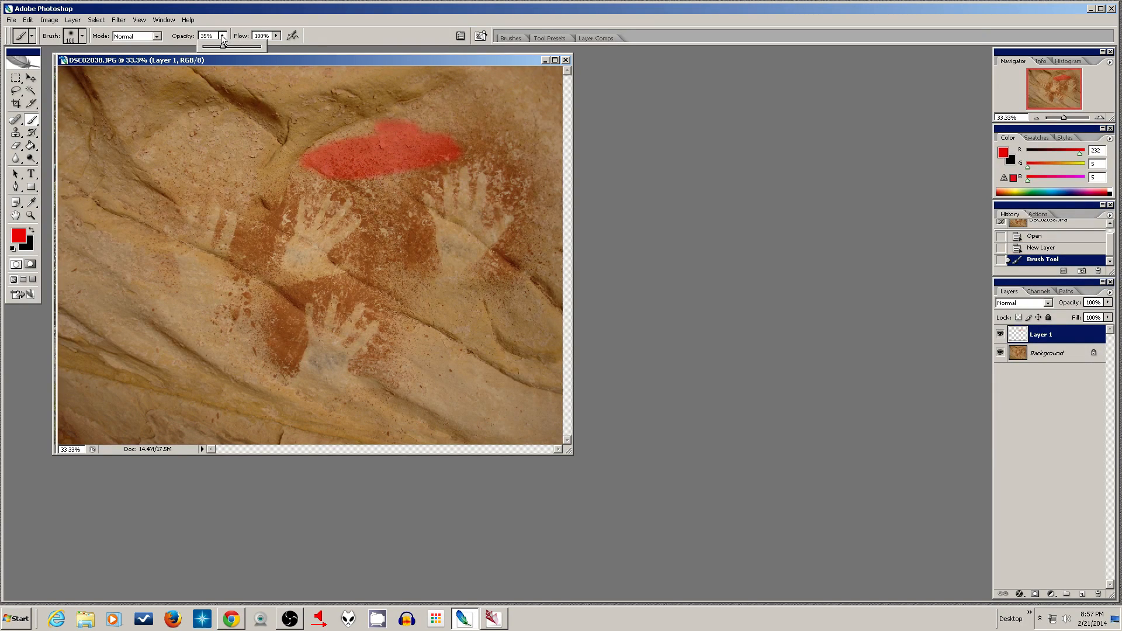
mouse_move(390, 111)
mouse_down()
mouse_move(316, 134)
mouse_move(394, 149)
mouse_move(369, 184)
mouse_move(302, 185)
mouse_move(280, 223)
mouse_move(285, 253)
mouse_move(295, 248)
mouse_move(271, 203)
mouse_move(333, 216)
mouse_move(360, 144)
mouse_move(327, 153)
mouse_up()
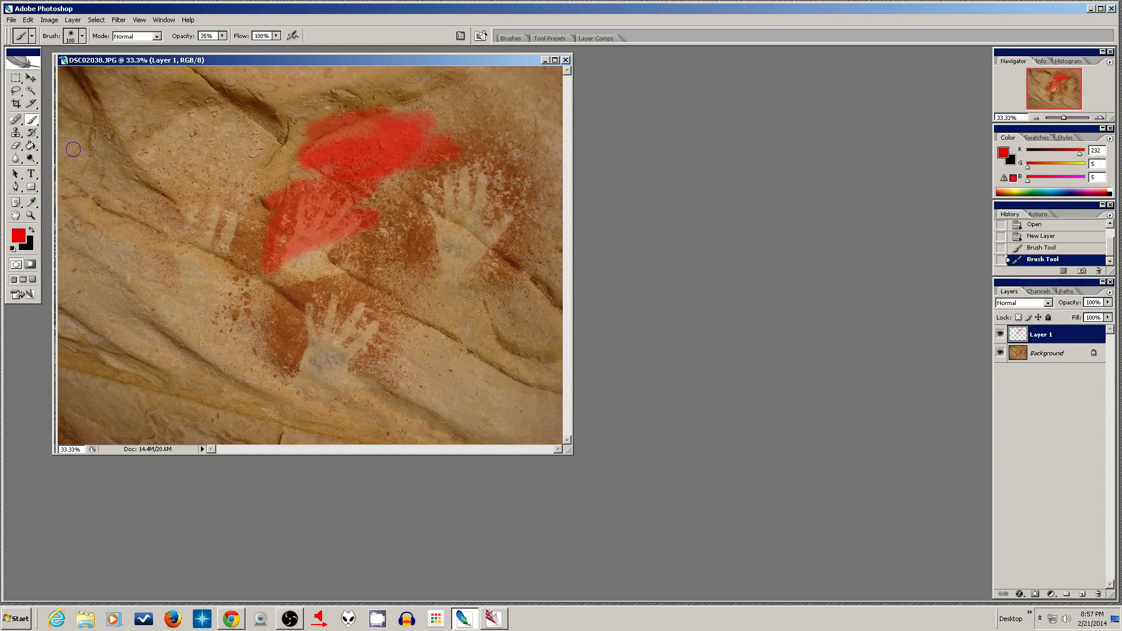
Step: Erase the red paint covering the middle handprint on Layer 1 with the Eraser at 100% opacity
click(14, 146)
mouse_move(266, 264)
mouse_down()
mouse_move(416, 227)
mouse_move(354, 242)
mouse_move(368, 228)
mouse_move(271, 199)
mouse_move(307, 202)
mouse_move(292, 186)
mouse_move(376, 213)
mouse_move(325, 236)
mouse_move(378, 216)
mouse_move(242, 248)
mouse_move(292, 249)
mouse_move(261, 265)
mouse_move(292, 270)
mouse_up()
drag(444, 244, 347, 233)
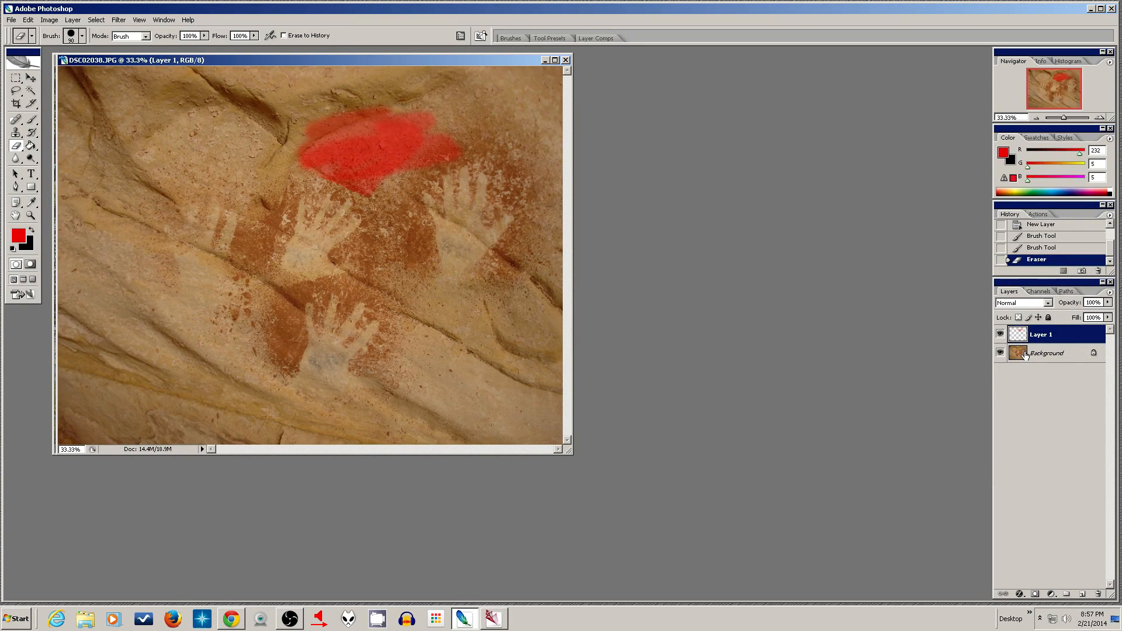
Step: Toggle Layer 1's visibility repeatedly to compare the photo with and without the red paint, leaving the layer shown
click(1000, 334)
click(1000, 334)
click(1001, 334)
click(1001, 334)
click(1001, 334)
click(1001, 335)
click(1001, 335)
click(1001, 334)
click(1000, 335)
click(1000, 335)
click(1000, 335)
click(1000, 336)
click(1000, 335)
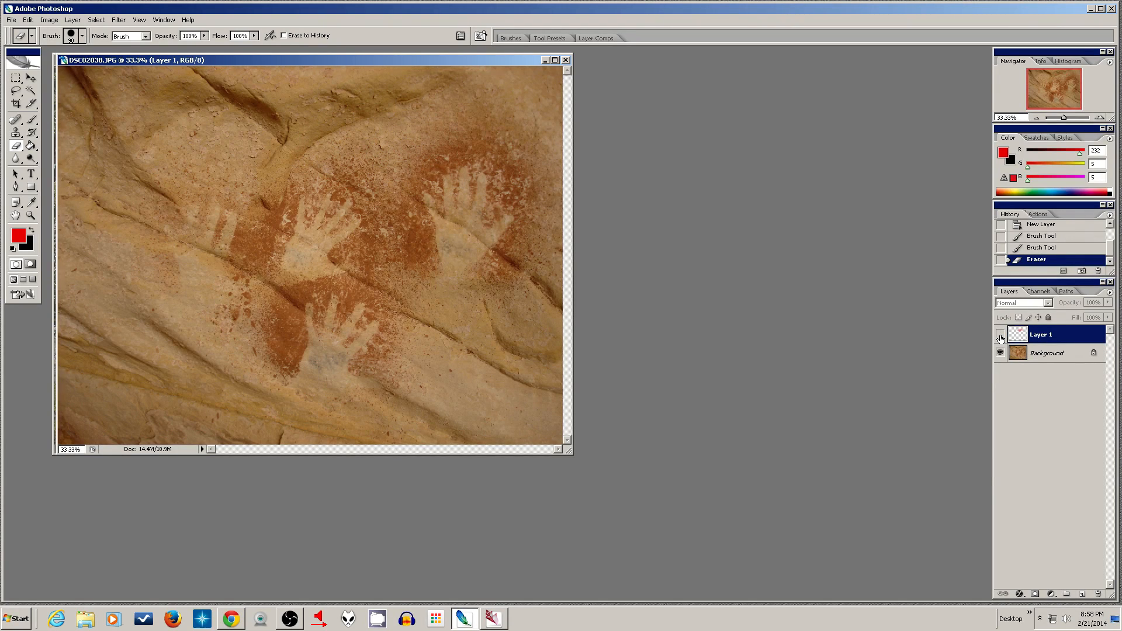
click(1000, 335)
click(1000, 336)
click(1000, 336)
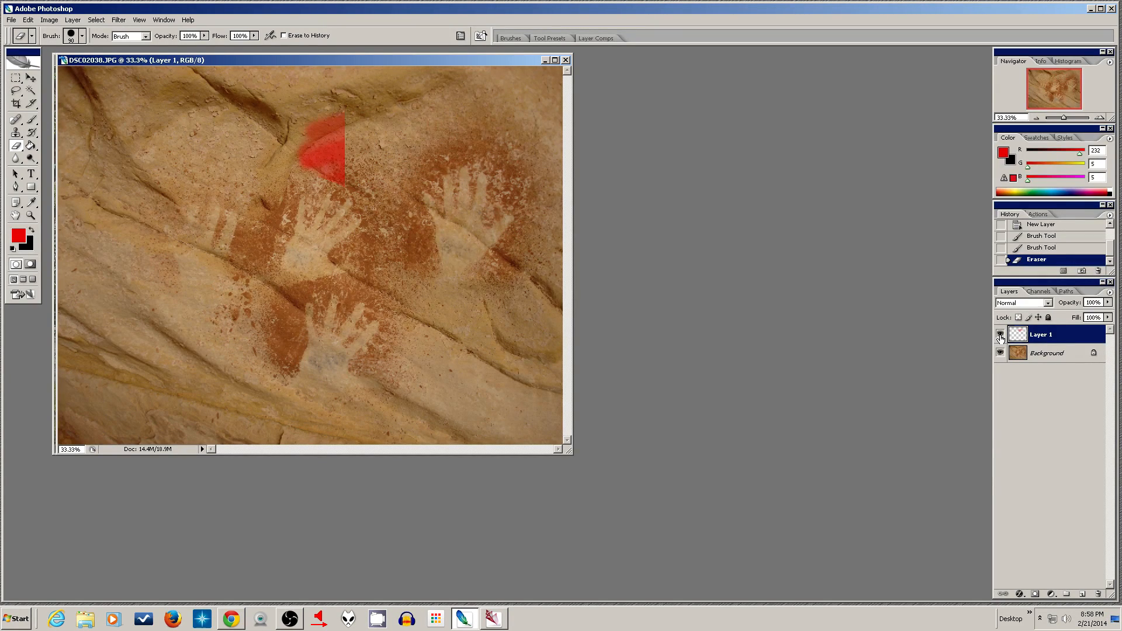
click(1000, 335)
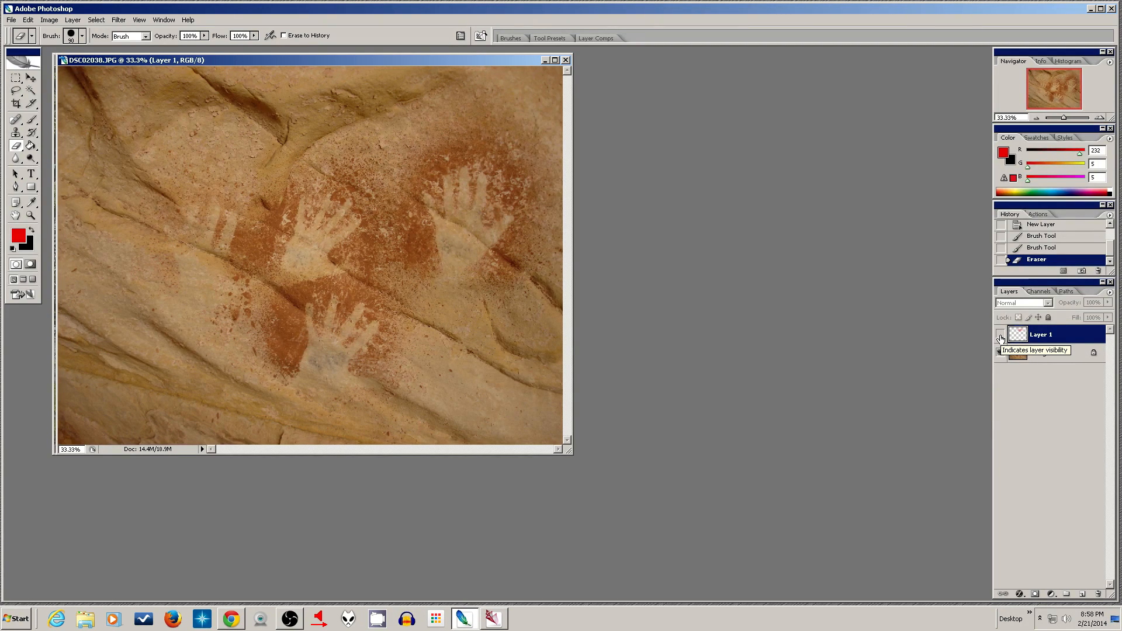
click(999, 335)
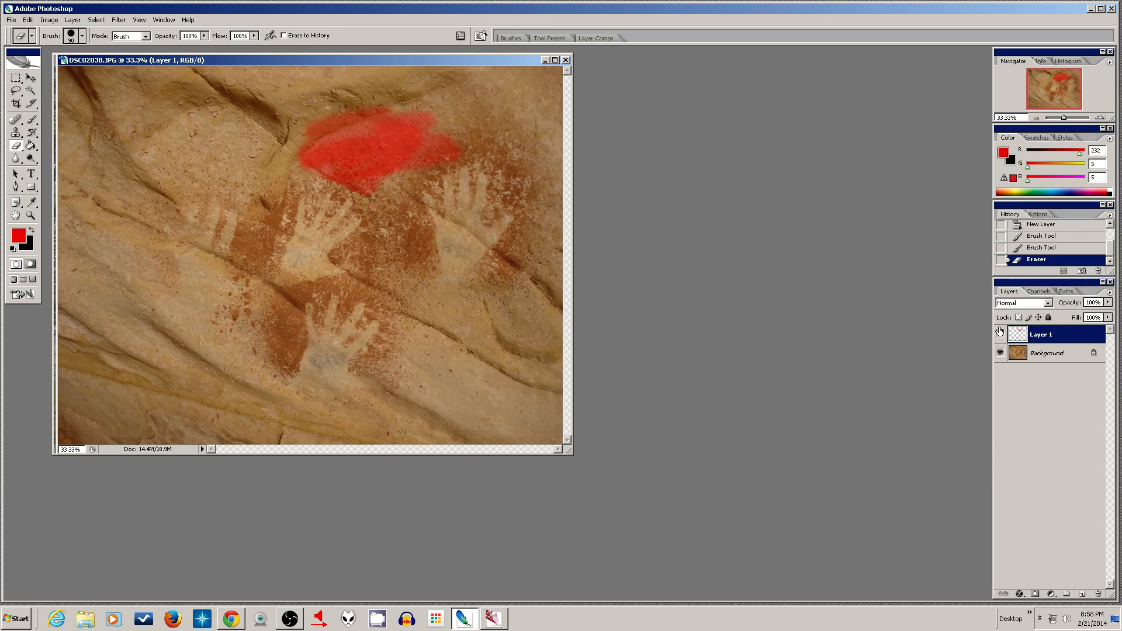
Step: Set Layer 1's blend mode to Color and erase a small spot at the lower edge of the red patch
click(1042, 306)
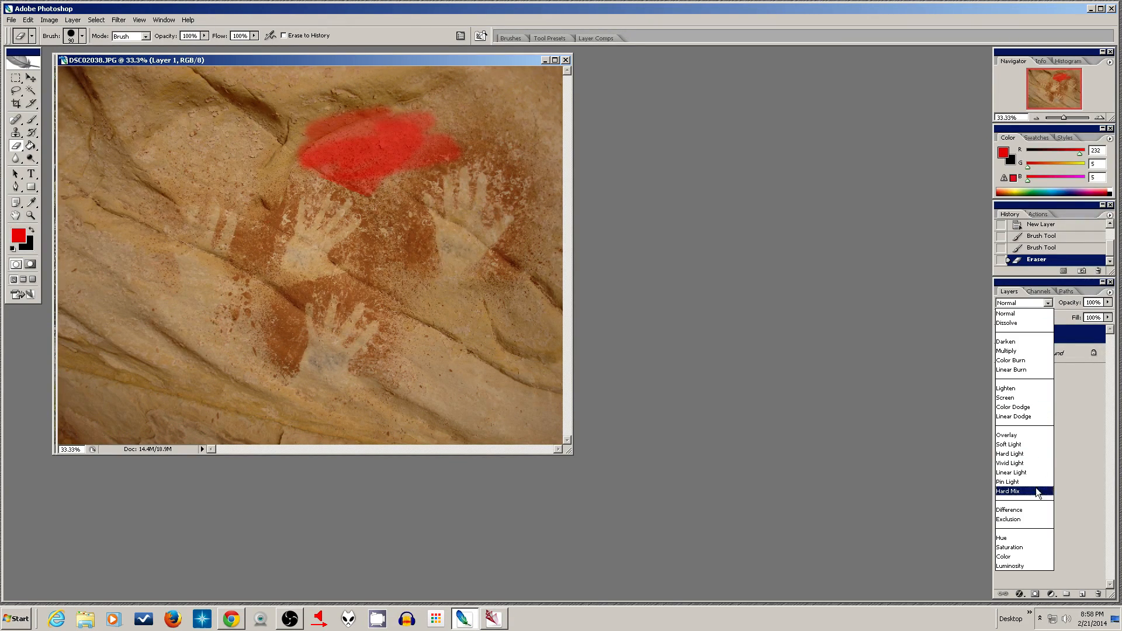
click(1026, 556)
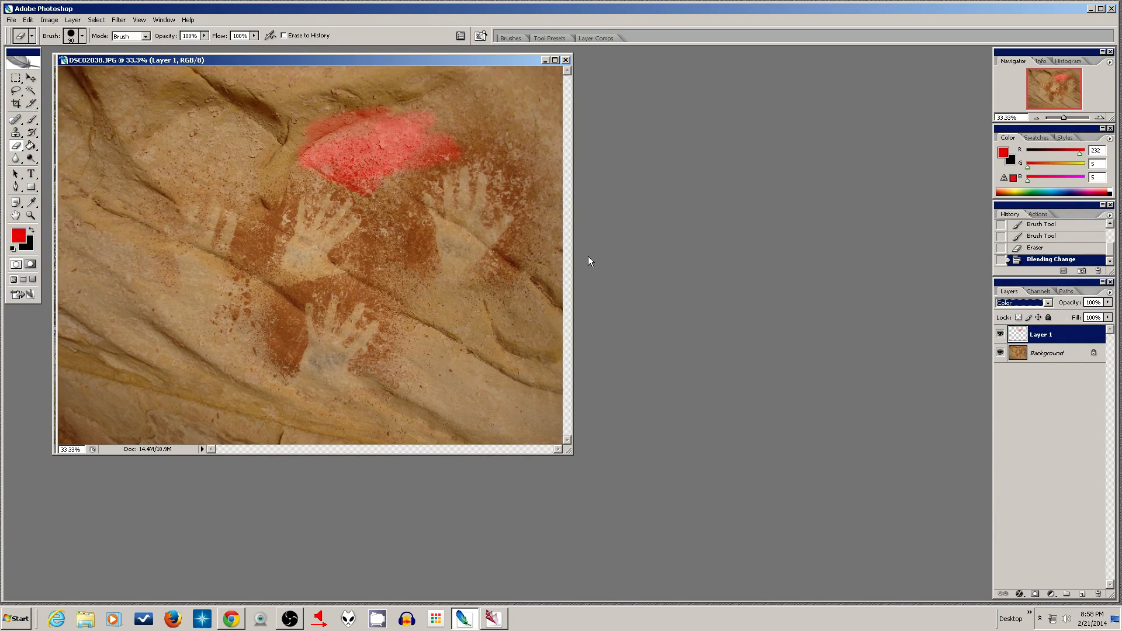
click(343, 173)
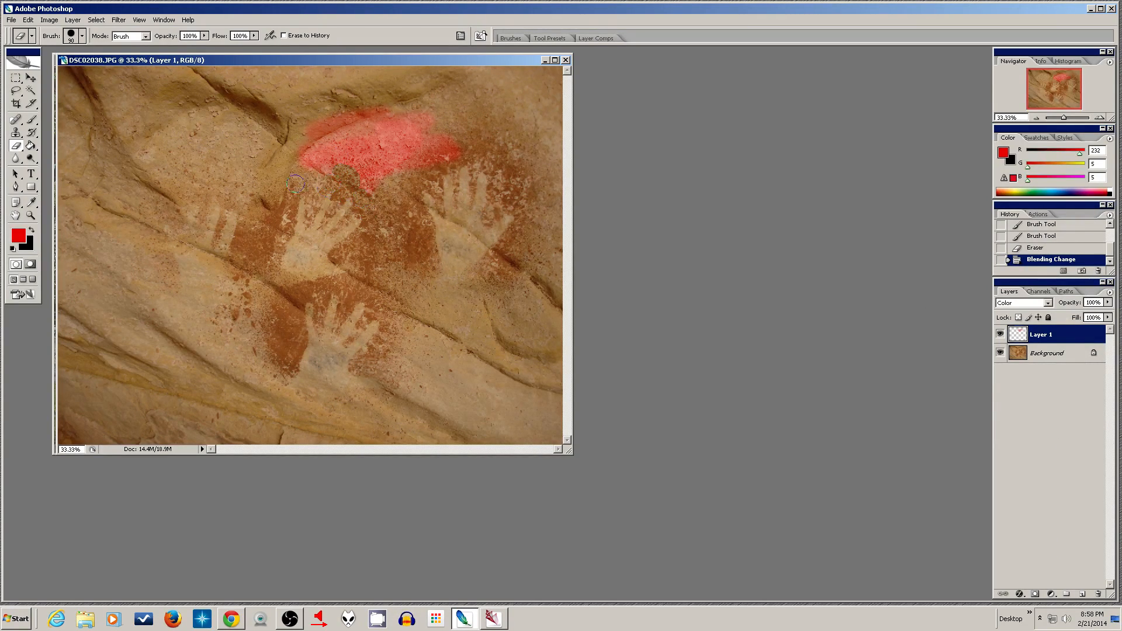
Step: Erase the lower part of Layer 1's red patch and paint red at 35% opacity across the middle and right handprints and surrounding rock
click(376, 168)
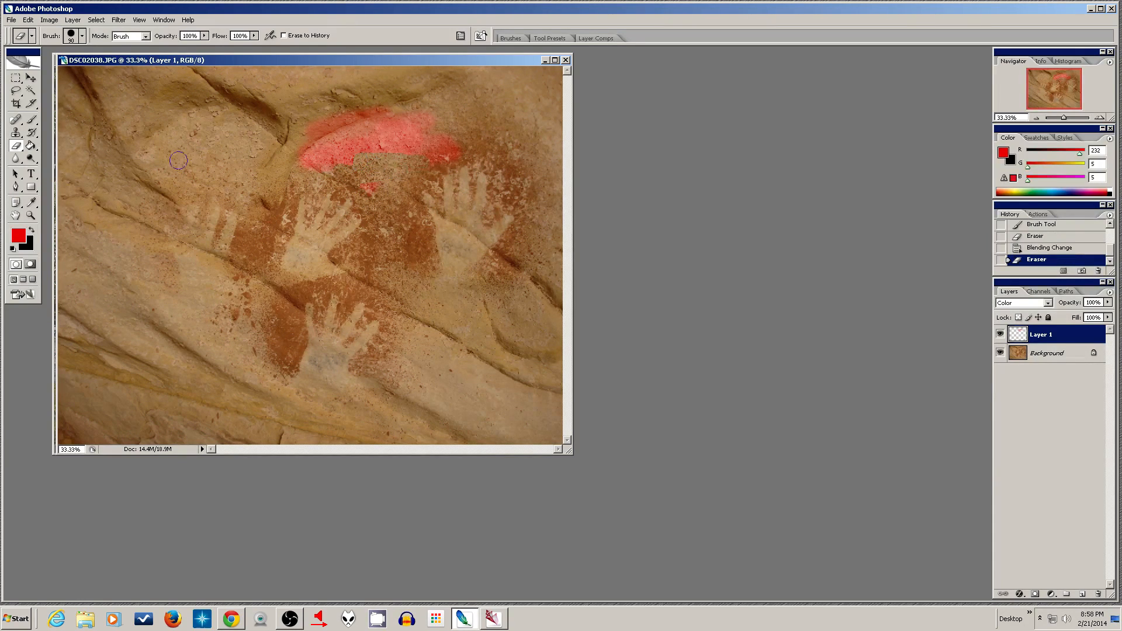
click(31, 120)
mouse_move(272, 155)
mouse_down()
mouse_move(392, 156)
mouse_move(356, 174)
mouse_move(430, 169)
mouse_up()
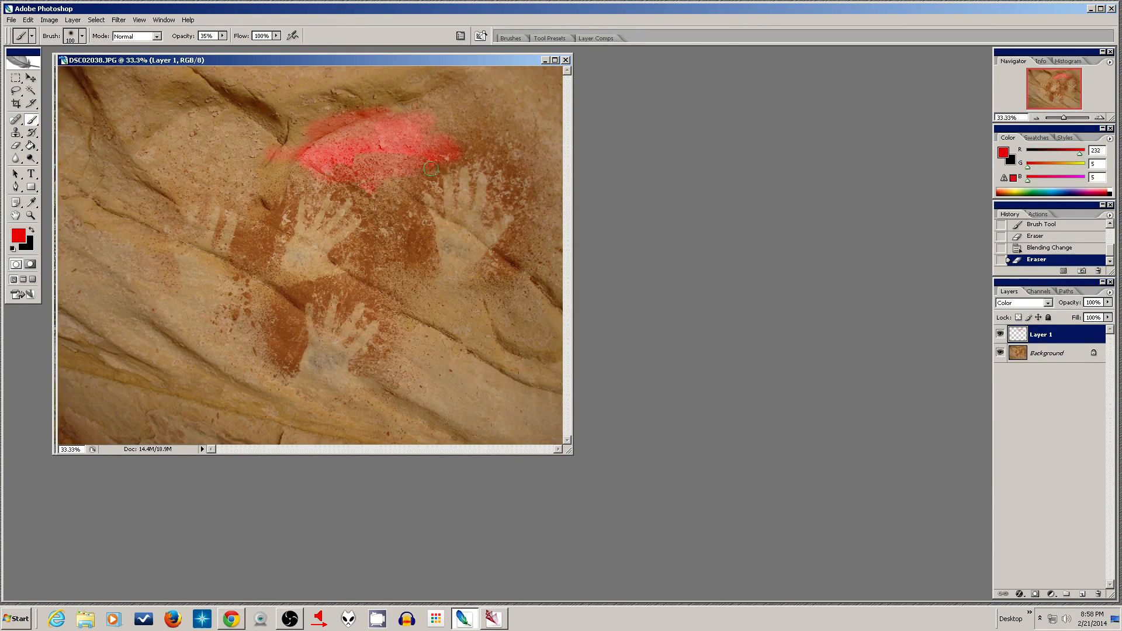
mouse_move(370, 217)
mouse_down()
mouse_move(339, 205)
mouse_move(382, 191)
mouse_move(317, 187)
mouse_move(382, 188)
mouse_move(357, 205)
mouse_move(377, 203)
mouse_move(342, 202)
mouse_move(389, 236)
mouse_up()
mouse_move(304, 211)
mouse_down()
mouse_move(335, 173)
mouse_move(412, 222)
mouse_move(405, 243)
mouse_move(420, 260)
mouse_move(411, 204)
mouse_move(431, 275)
mouse_move(398, 274)
mouse_up()
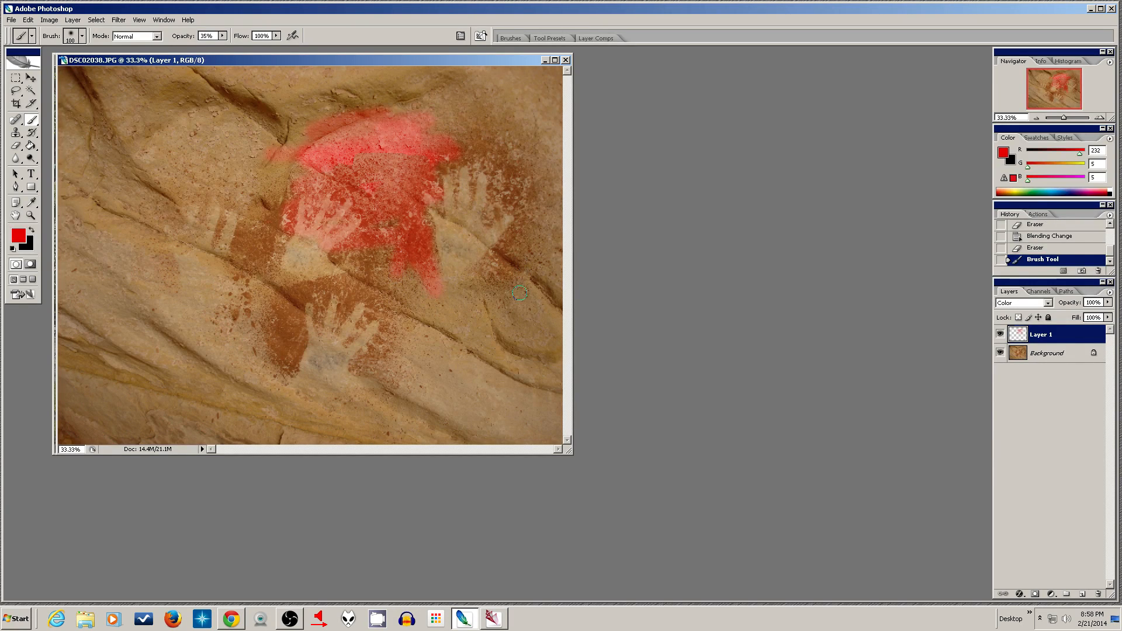
mouse_move(489, 292)
mouse_down()
mouse_move(514, 251)
mouse_move(462, 284)
mouse_move(518, 245)
mouse_move(494, 310)
mouse_move(534, 259)
mouse_move(482, 234)
mouse_move(492, 261)
mouse_move(512, 230)
mouse_move(493, 211)
mouse_move(523, 174)
mouse_move(499, 165)
mouse_move(499, 188)
mouse_move(484, 155)
mouse_up()
mouse_move(482, 155)
mouse_down()
mouse_move(444, 146)
mouse_move(462, 128)
mouse_move(447, 134)
mouse_move(478, 136)
mouse_move(485, 123)
mouse_move(432, 132)
mouse_move(444, 113)
mouse_move(474, 102)
mouse_move(454, 145)
mouse_move(522, 115)
mouse_up()
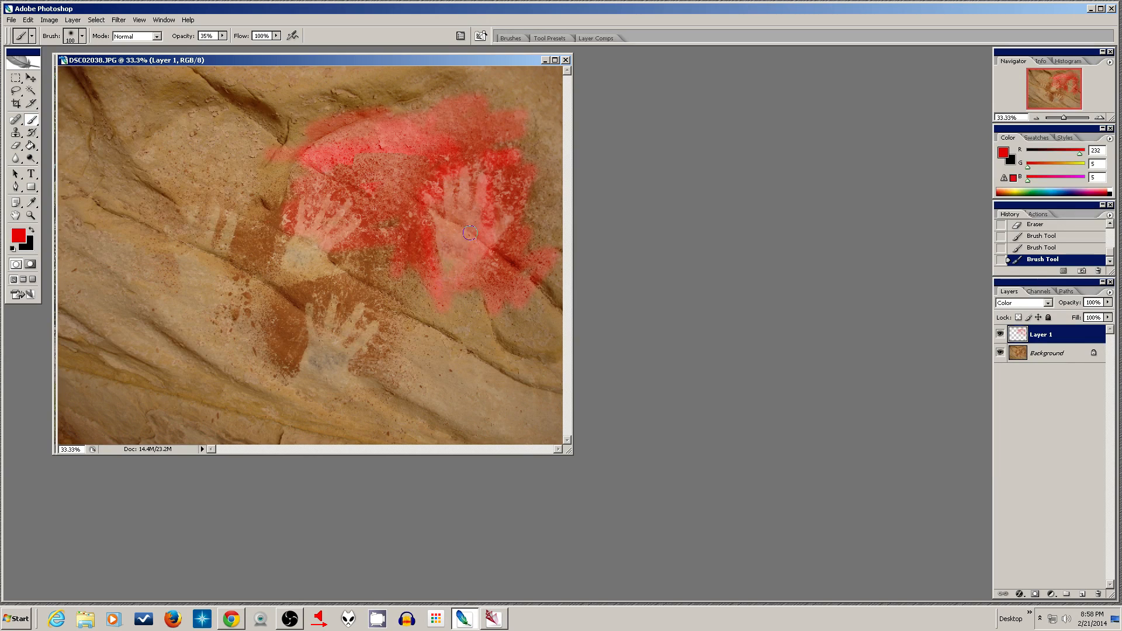
mouse_move(439, 136)
mouse_down()
mouse_move(460, 115)
mouse_move(533, 127)
mouse_move(453, 147)
mouse_move(426, 108)
mouse_move(508, 103)
mouse_move(429, 106)
mouse_move(421, 92)
mouse_move(368, 109)
mouse_move(399, 119)
mouse_move(378, 131)
mouse_up()
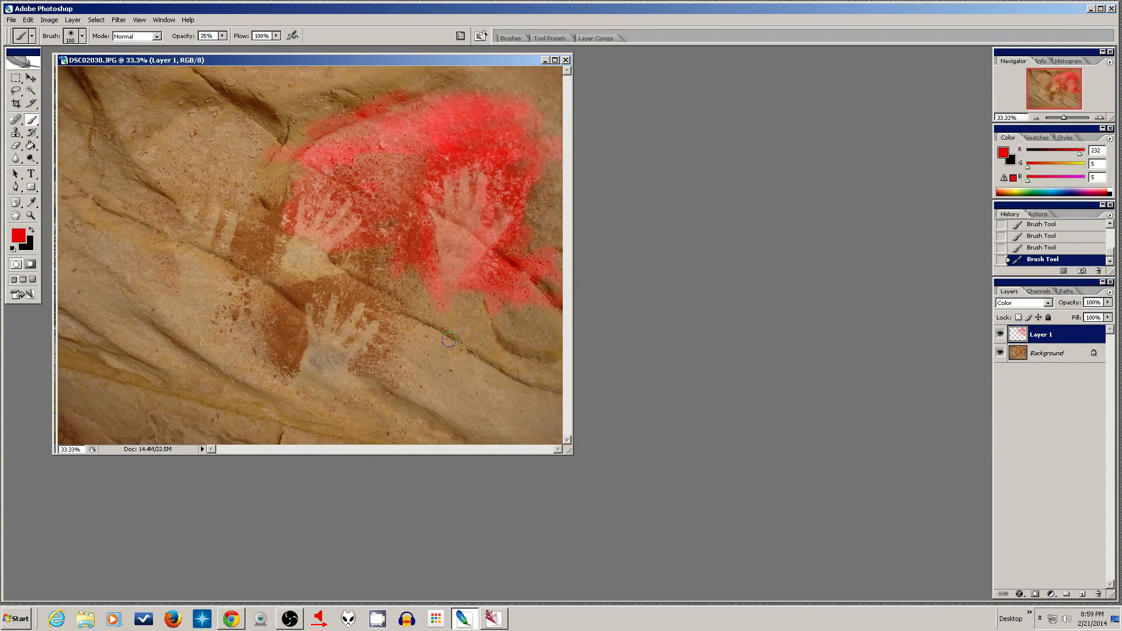
mouse_move(485, 321)
mouse_down()
mouse_move(559, 355)
mouse_move(521, 356)
mouse_move(498, 305)
mouse_move(541, 365)
mouse_move(480, 343)
mouse_move(546, 317)
mouse_move(534, 296)
mouse_move(551, 278)
mouse_move(520, 305)
mouse_move(517, 276)
mouse_move(538, 250)
mouse_move(551, 267)
mouse_move(522, 245)
mouse_move(531, 217)
mouse_move(567, 232)
mouse_up()
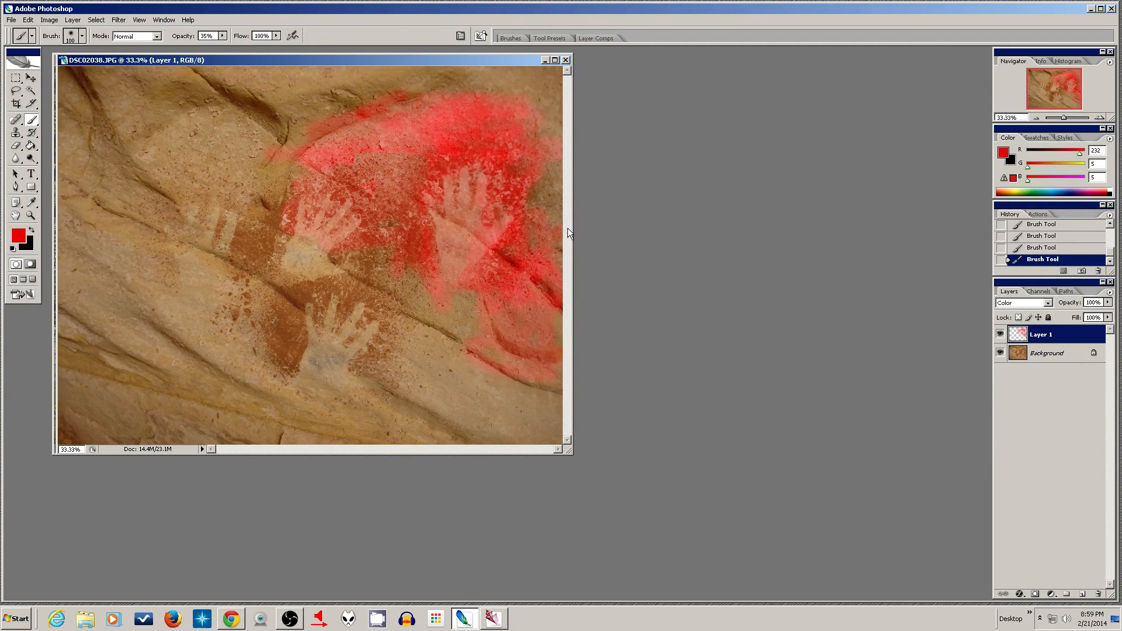
Step: Change the foreground color to a bright blue (5, 91, 232)
click(1047, 302)
click(1045, 305)
click(23, 234)
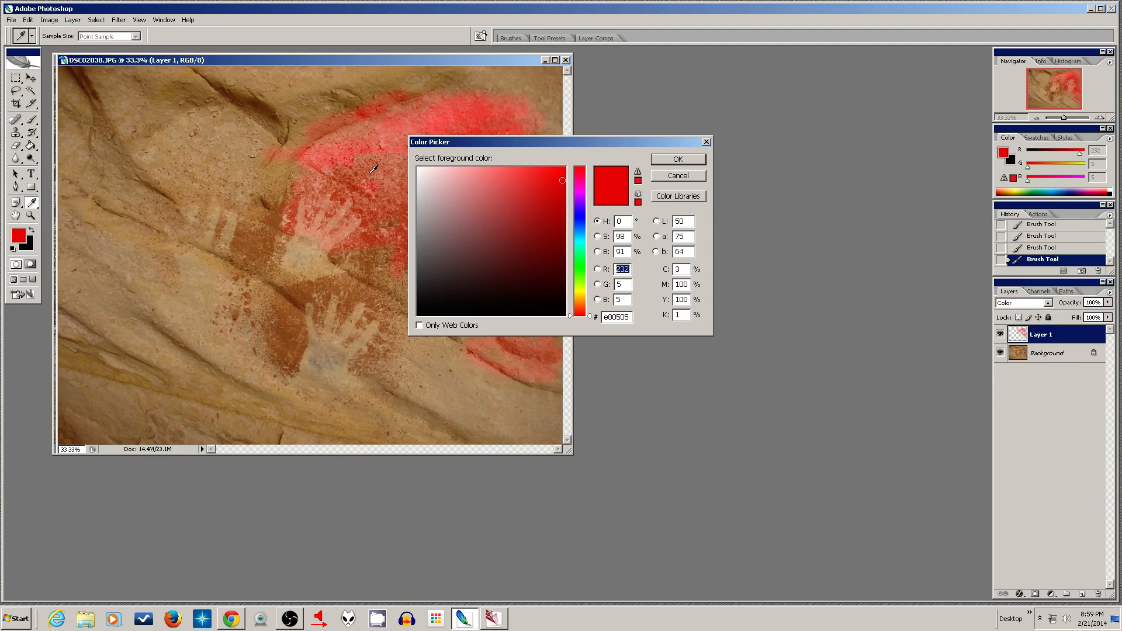
click(579, 225)
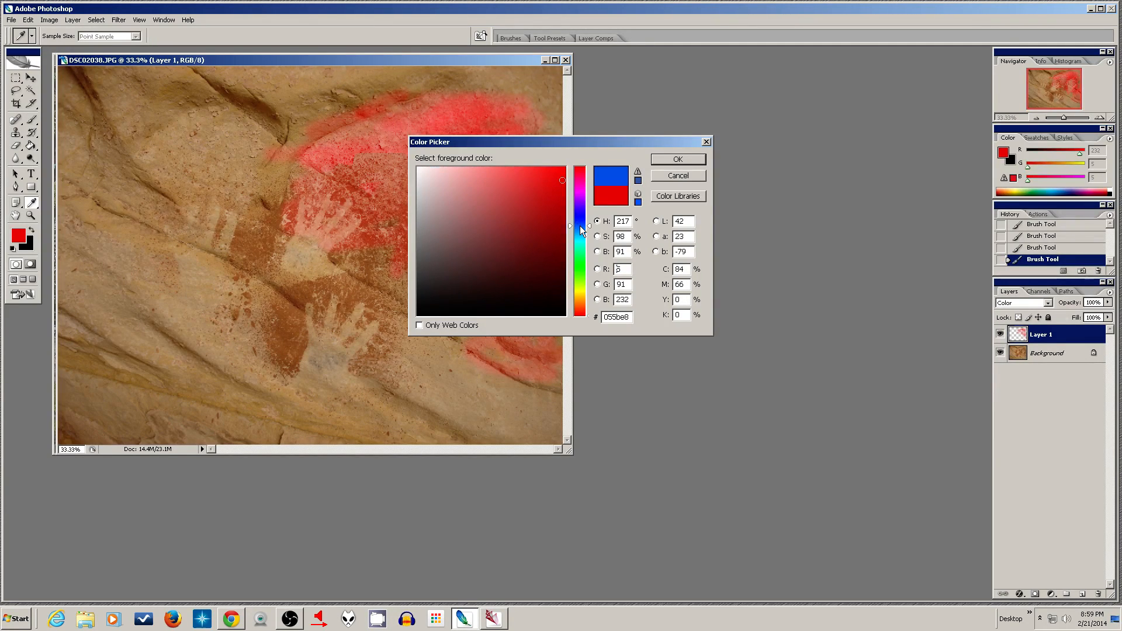
click(686, 164)
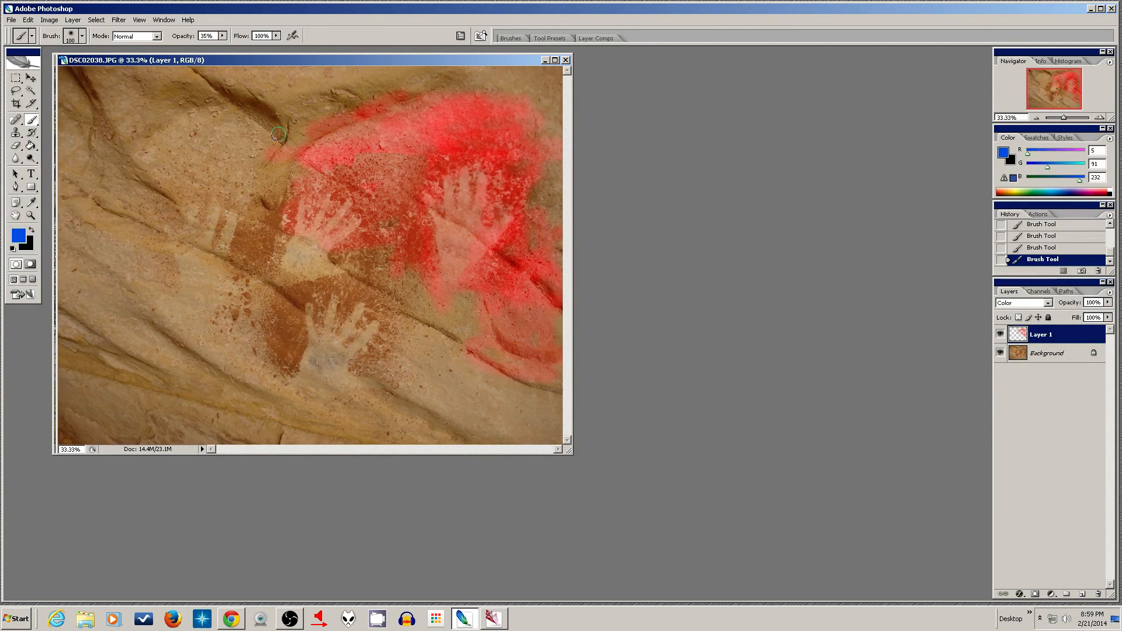
Step: Enlarge the brush to 400 and paint blue on Layer 1 over the upper-left rock and the leftmost handprint
key(bracketright)
key(bracketright)
key(bracketright)
key(bracketright)
key(bracketright)
key(bracketright)
key(bracketright)
mouse_move(259, 135)
mouse_down()
mouse_move(287, 134)
mouse_move(248, 134)
mouse_move(242, 96)
mouse_move(270, 101)
mouse_move(140, 94)
mouse_move(389, 87)
mouse_move(293, 105)
mouse_move(201, 152)
mouse_move(277, 137)
mouse_up()
mouse_move(262, 225)
mouse_down()
mouse_move(249, 272)
mouse_move(250, 124)
mouse_move(205, 176)
mouse_move(195, 230)
mouse_move(161, 152)
mouse_move(120, 193)
mouse_move(69, 132)
mouse_move(141, 253)
mouse_move(180, 249)
mouse_move(102, 224)
mouse_move(84, 208)
mouse_move(118, 298)
mouse_move(163, 303)
mouse_move(250, 260)
mouse_up()
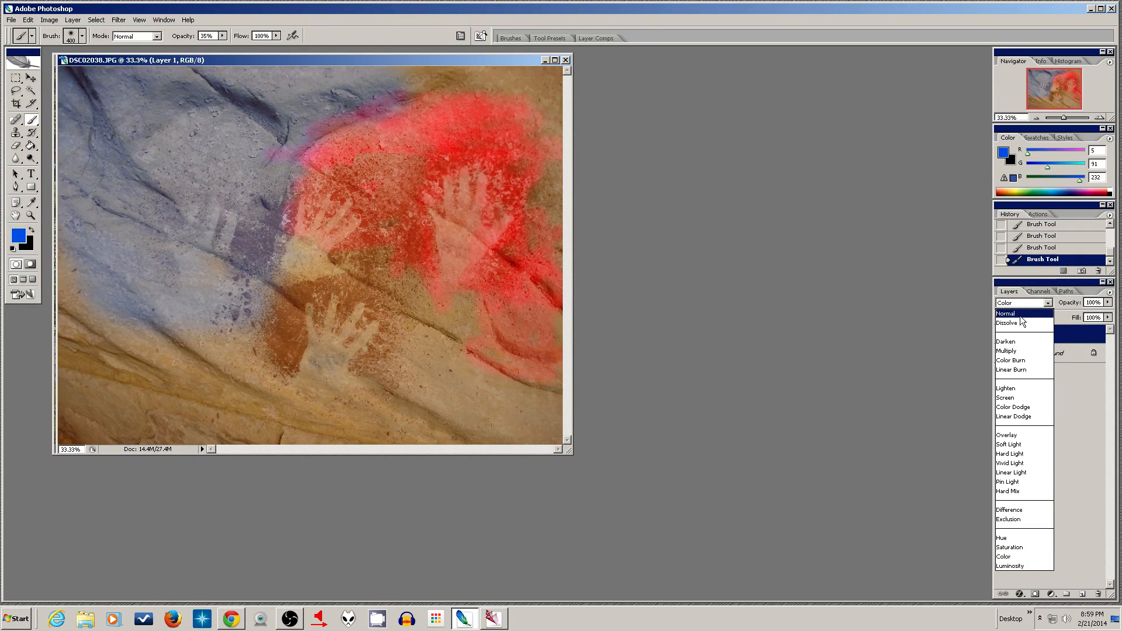
Step: Set Layer 1's blend mode to Normal and paint blue over the lowest handprint and the rock beneath it
click(1019, 314)
mouse_move(463, 388)
mouse_down()
mouse_move(263, 398)
mouse_move(353, 397)
mouse_move(366, 408)
mouse_move(432, 400)
mouse_move(342, 384)
mouse_move(360, 329)
mouse_move(309, 324)
mouse_move(319, 291)
mouse_move(356, 268)
mouse_move(333, 271)
mouse_move(303, 310)
mouse_up()
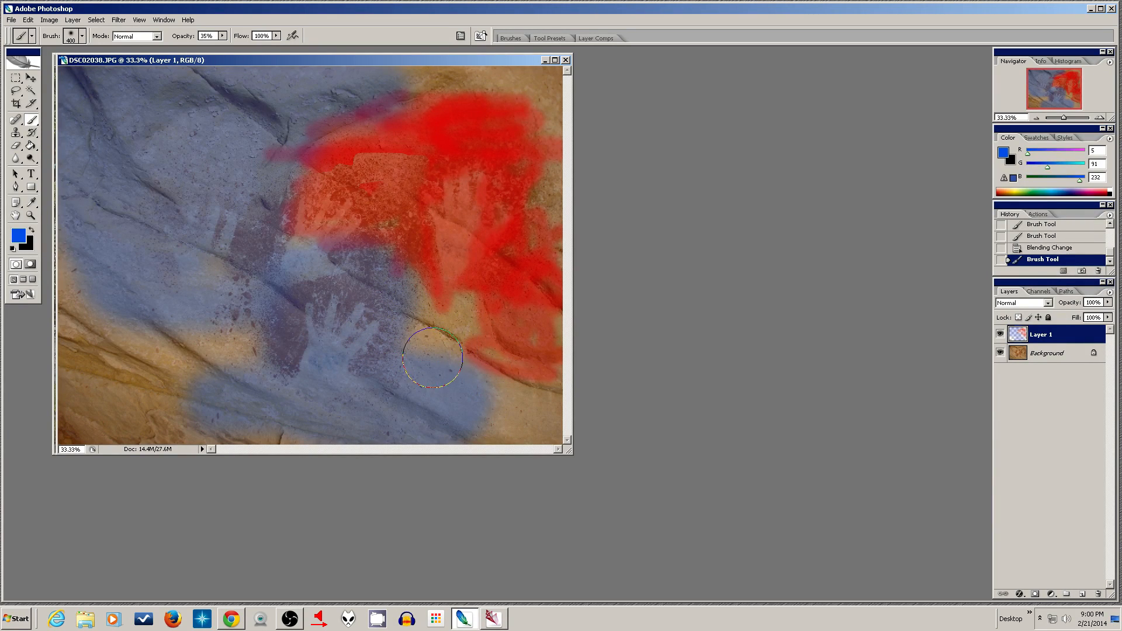
Step: Set Layer 1's blend mode back to Color and paint blue along the top edge of the red area
click(1047, 303)
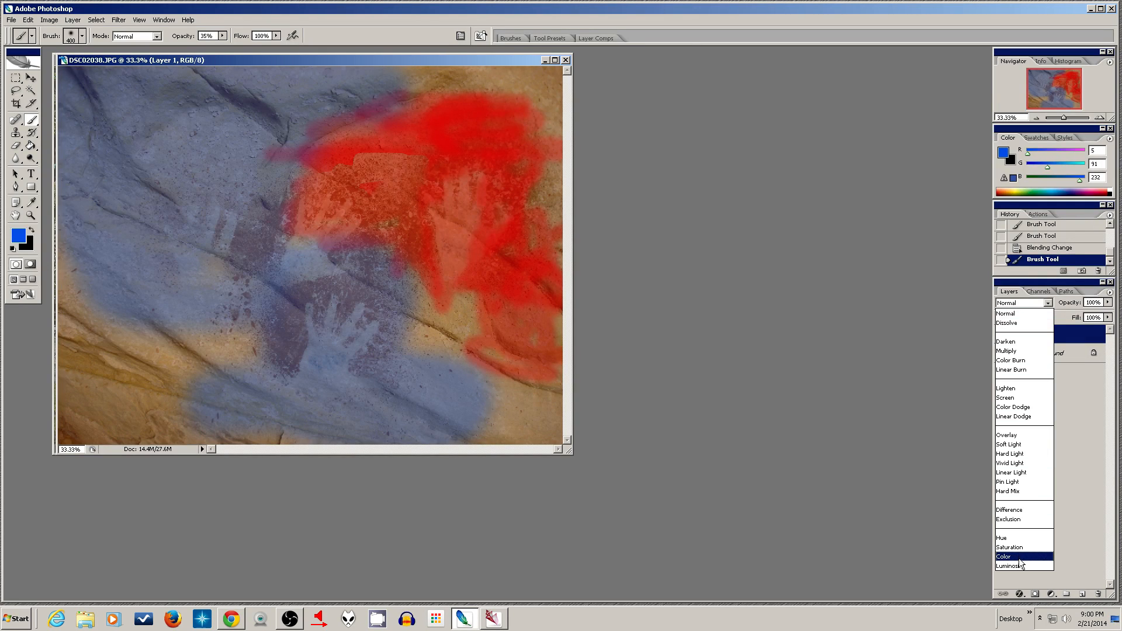
click(1018, 558)
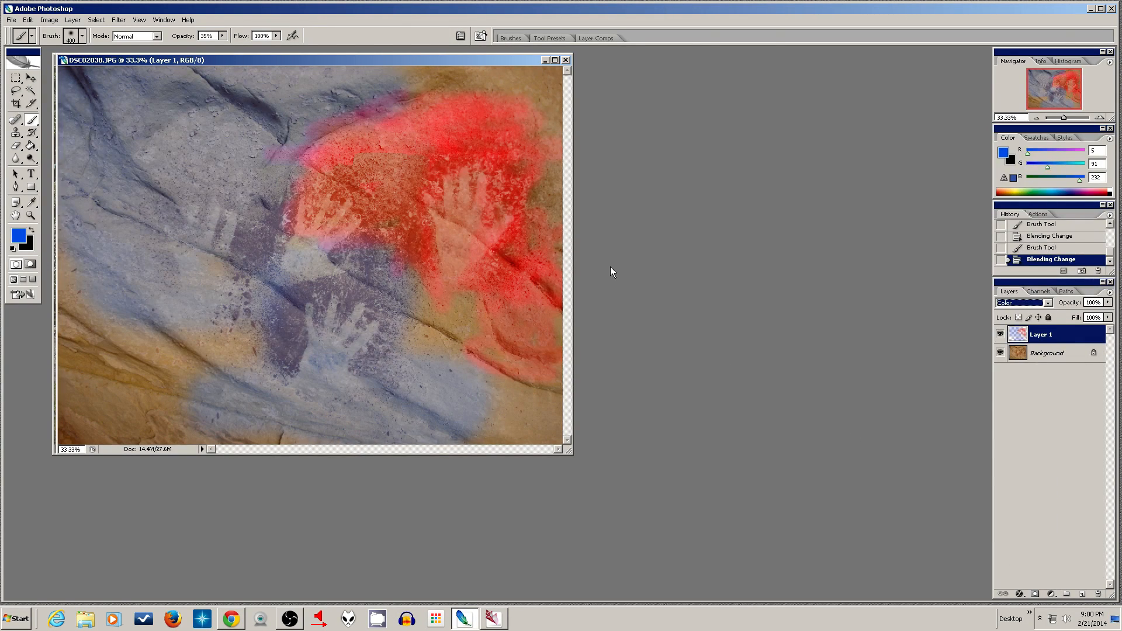
drag(426, 90, 497, 88)
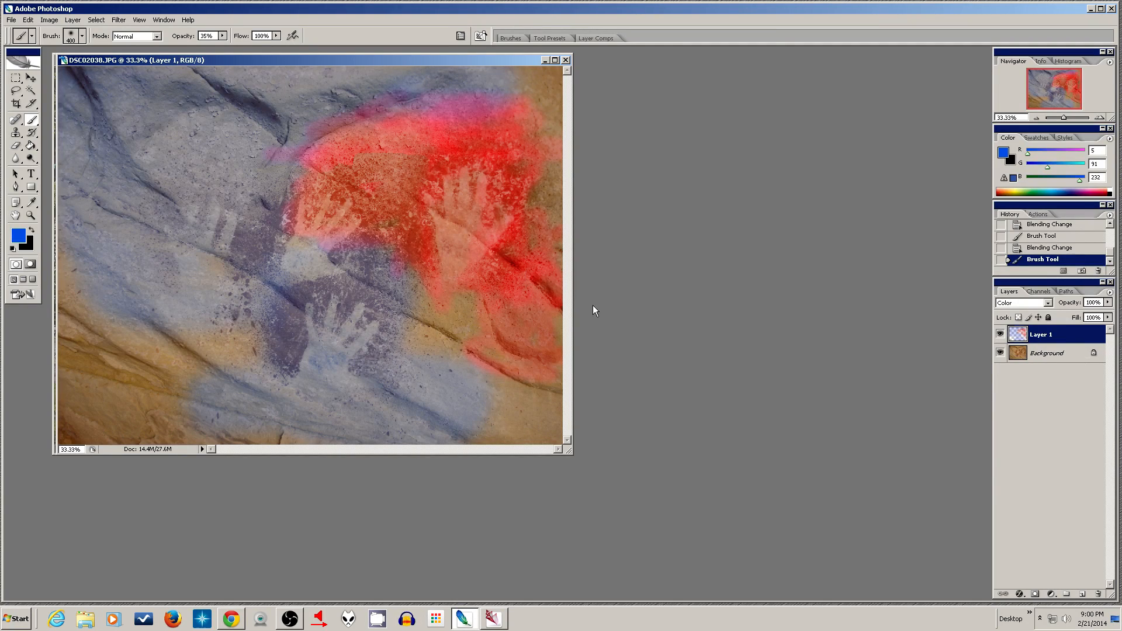
Step: Try Luminosity as Layer 1's blend mode and restore Color
click(1032, 304)
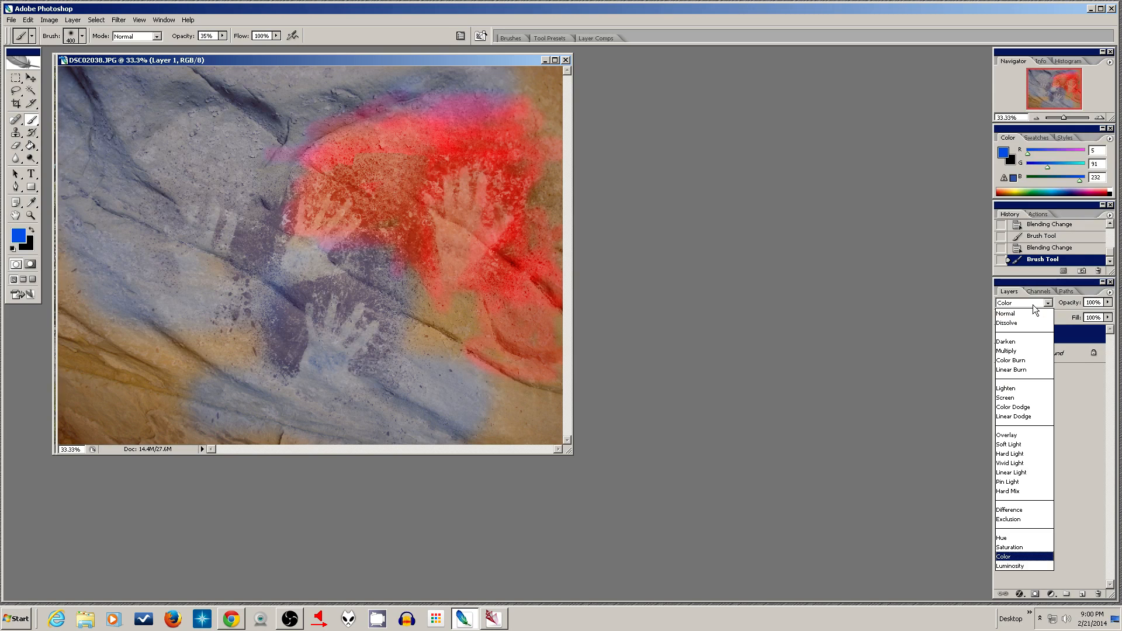
click(1022, 564)
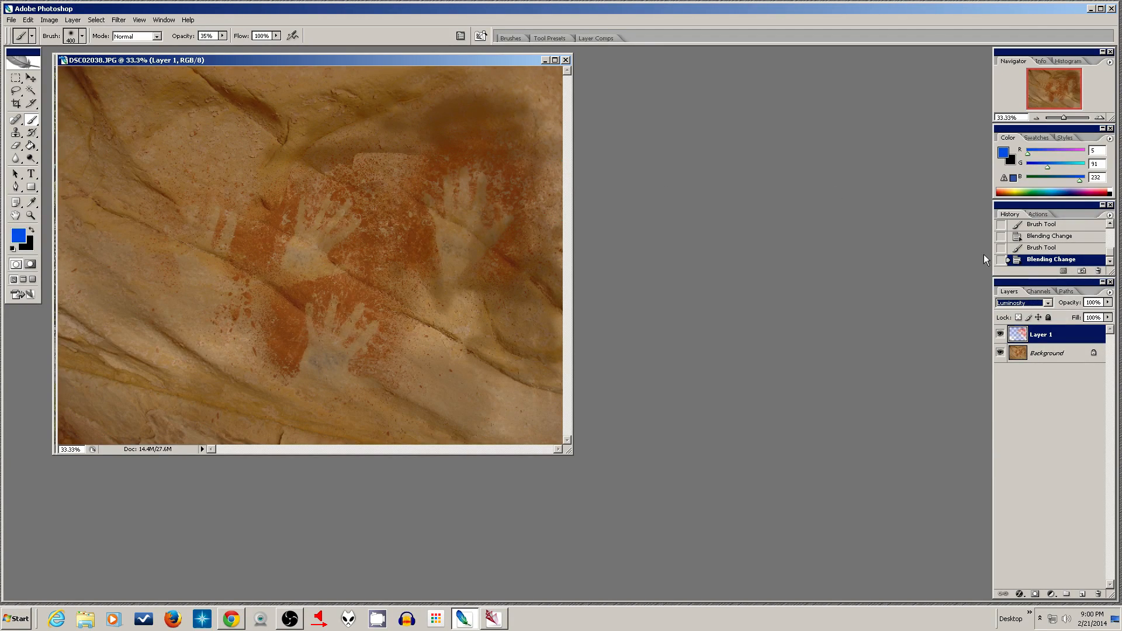
click(1047, 303)
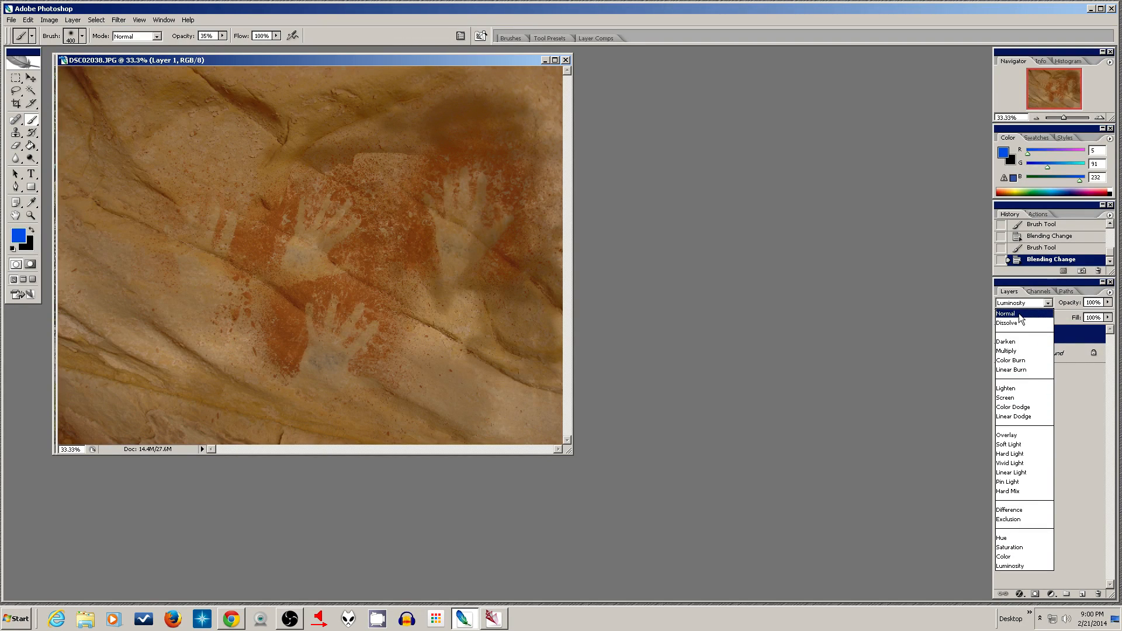
click(1021, 556)
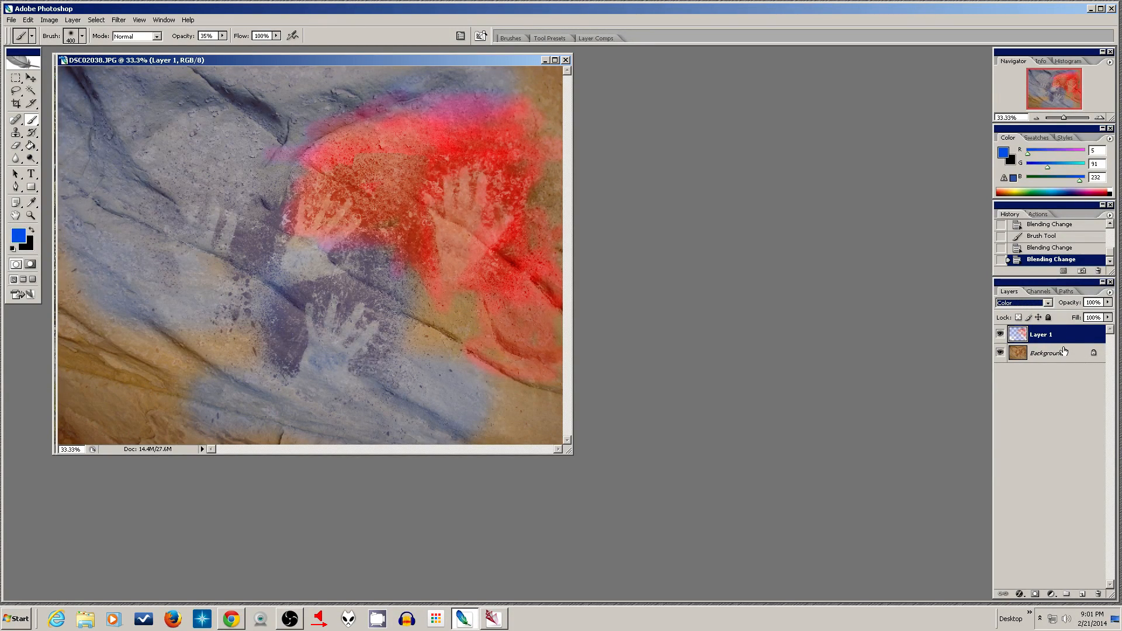
Step: Hide Layer 1 and, on a new layer, paint blue with the brush in Color mode over the left, middle and lowest handprints
click(1000, 334)
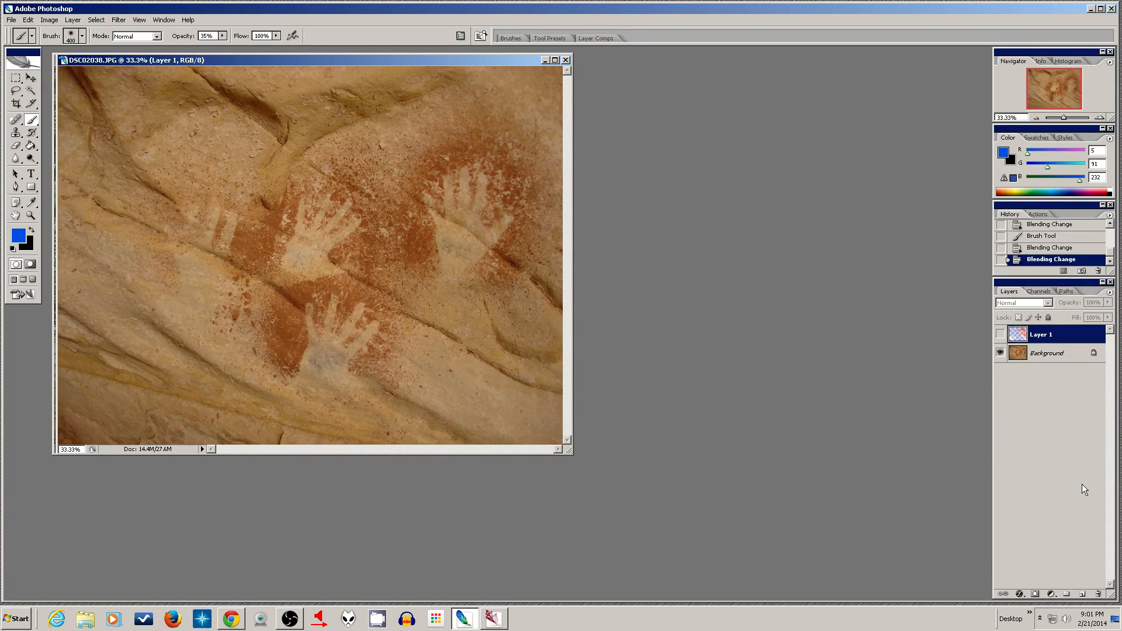
click(1082, 593)
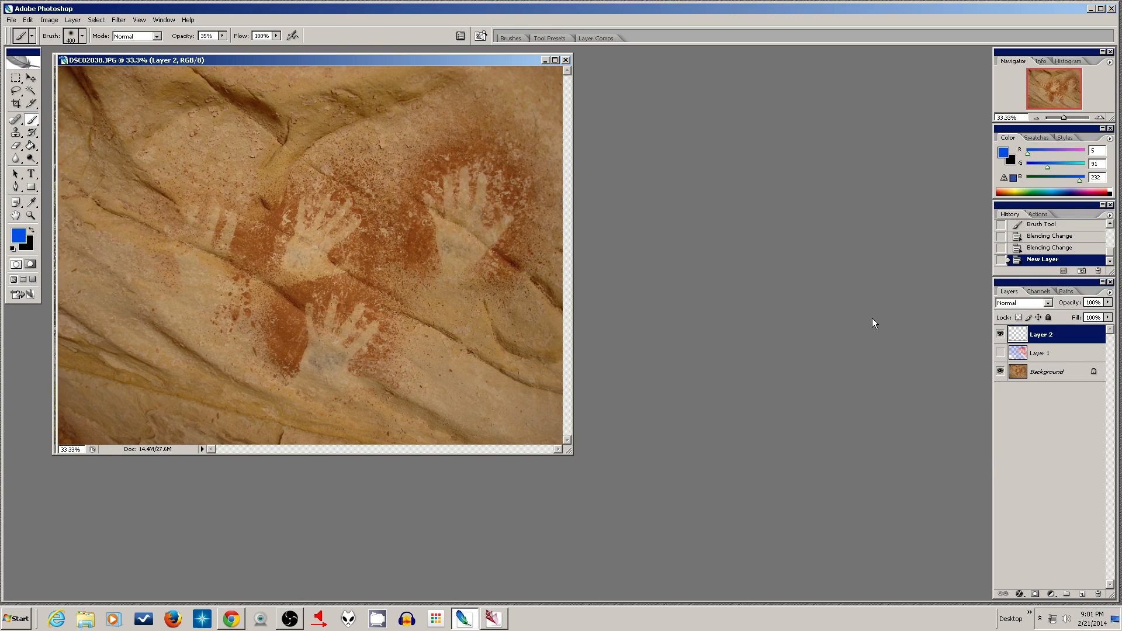
click(157, 37)
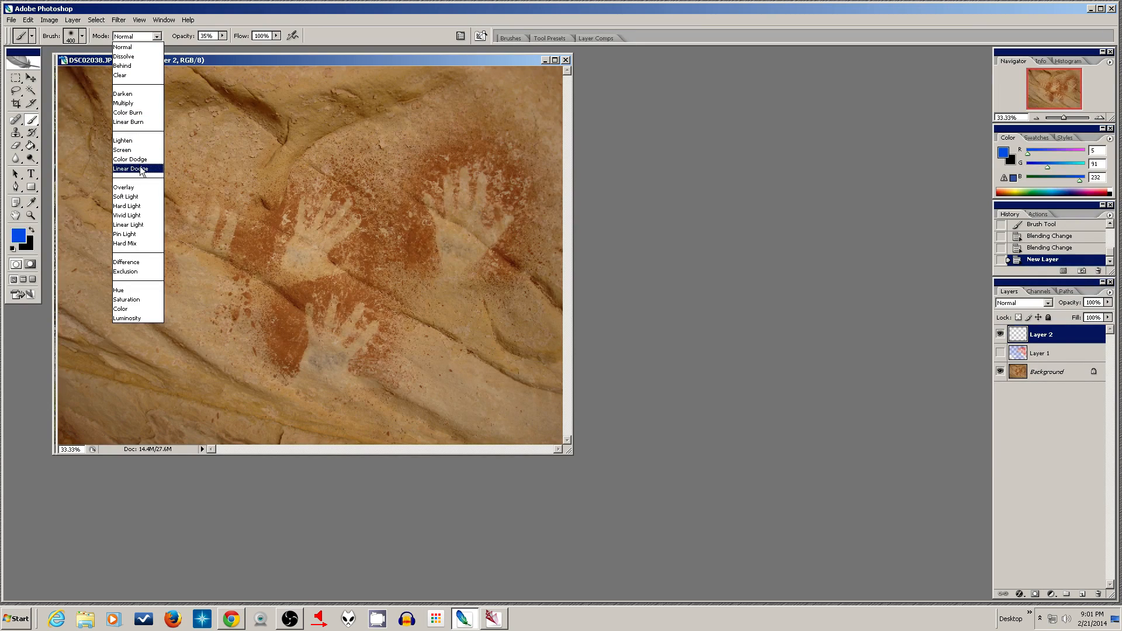
click(120, 308)
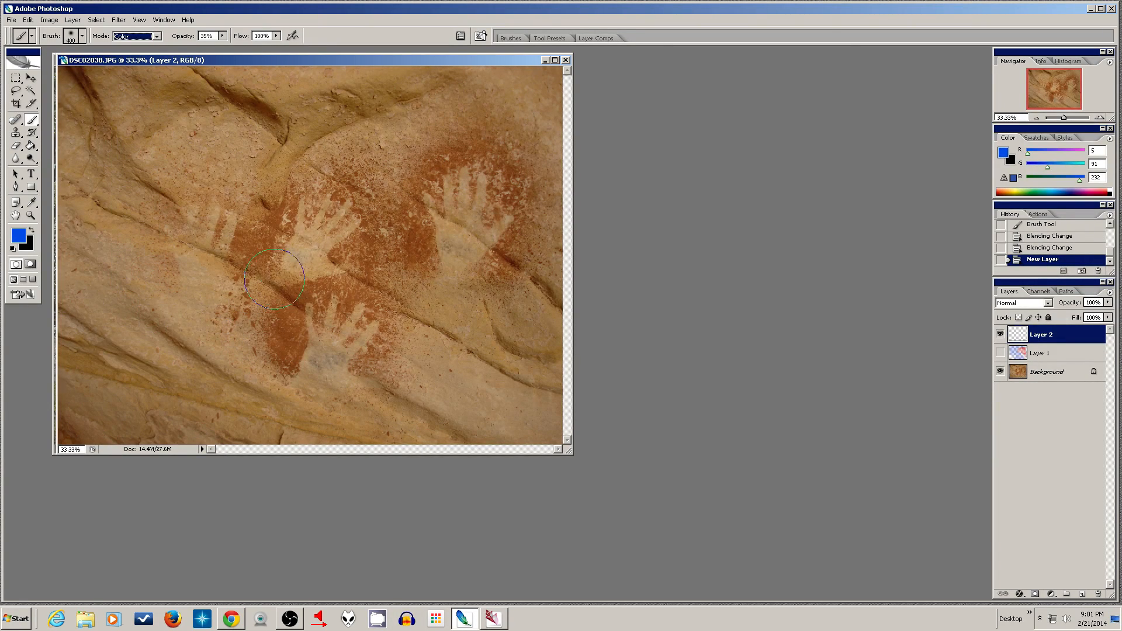
mouse_move(315, 245)
mouse_down()
mouse_move(246, 240)
mouse_move(333, 228)
mouse_move(295, 285)
mouse_move(298, 345)
mouse_move(309, 269)
mouse_up()
mouse_move(330, 364)
mouse_down()
mouse_move(329, 266)
mouse_move(386, 240)
mouse_move(292, 236)
mouse_move(319, 201)
mouse_move(282, 198)
mouse_move(282, 228)
mouse_move(254, 263)
mouse_up()
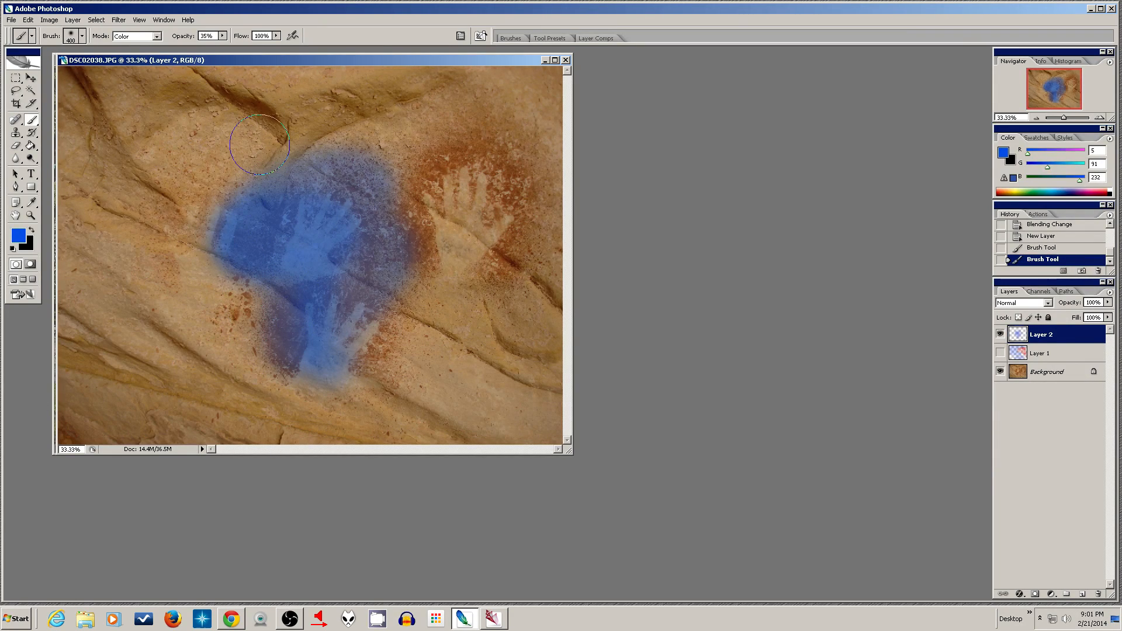
mouse_move(348, 212)
mouse_down()
mouse_move(380, 289)
mouse_move(367, 214)
mouse_move(366, 333)
mouse_move(372, 266)
mouse_move(326, 272)
mouse_move(319, 226)
mouse_move(325, 253)
mouse_move(327, 235)
mouse_move(340, 234)
mouse_move(299, 218)
mouse_move(357, 217)
mouse_move(306, 222)
mouse_up()
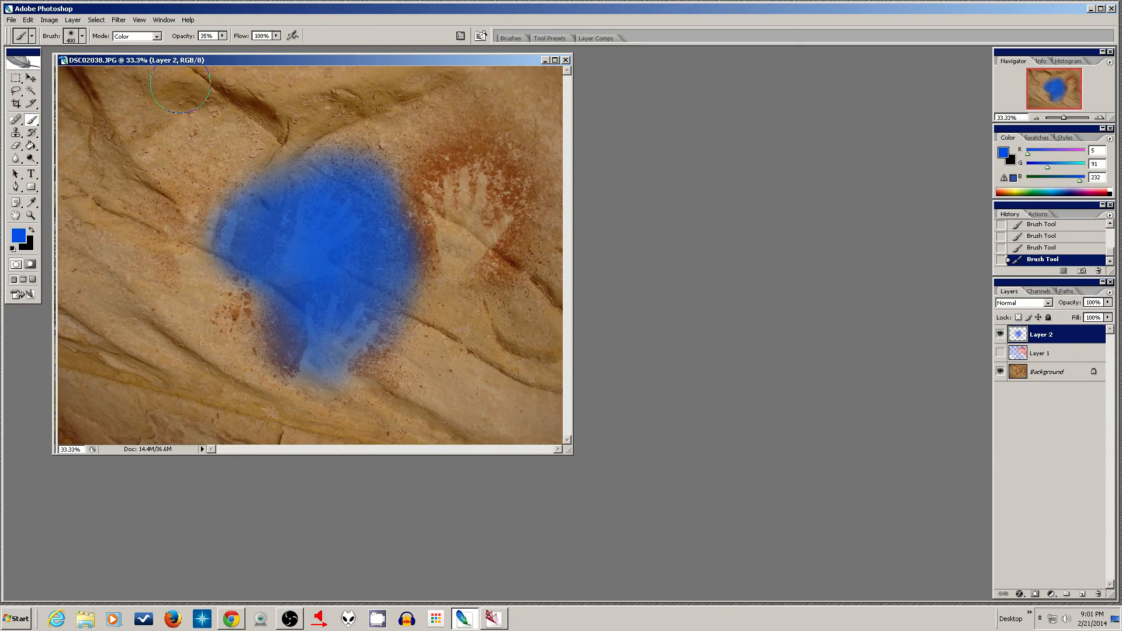
Step: Toggle the visibility of Layer 2 and the Background to compare the photo with and without the blue paint, leaving both shown
click(1020, 376)
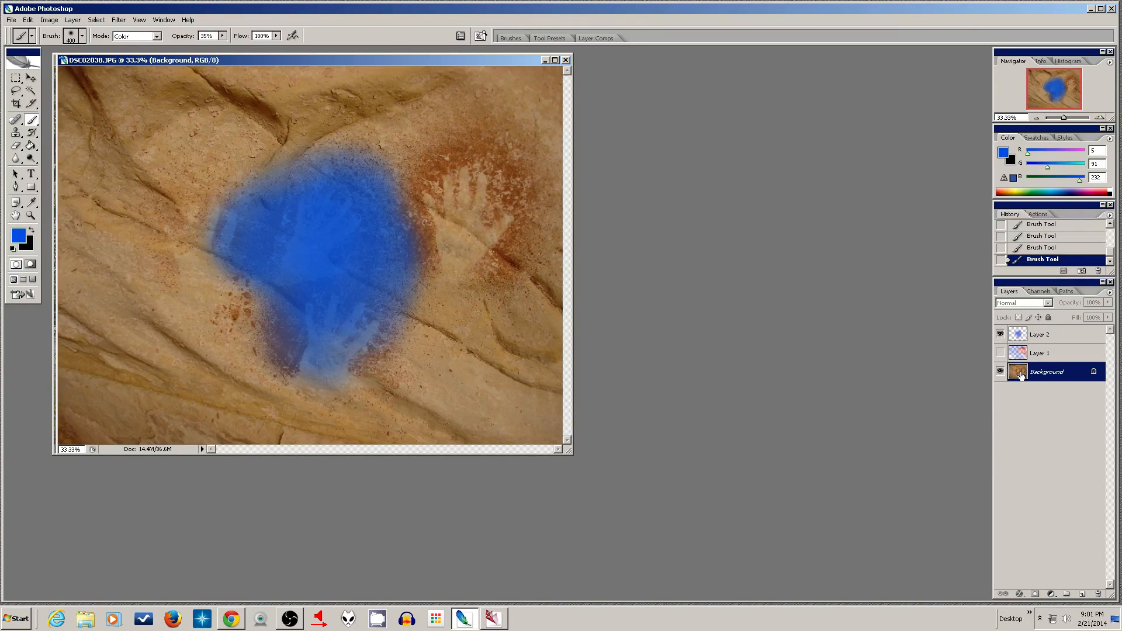
click(999, 335)
mouse_move(321, 238)
mouse_down()
mouse_move(253, 270)
mouse_move(315, 238)
mouse_move(395, 303)
mouse_move(280, 364)
mouse_move(286, 352)
mouse_move(360, 354)
mouse_move(386, 336)
mouse_move(404, 283)
mouse_move(402, 236)
mouse_move(347, 180)
mouse_move(392, 186)
mouse_move(329, 207)
mouse_move(275, 253)
mouse_move(245, 231)
mouse_move(305, 209)
mouse_move(310, 280)
mouse_move(421, 234)
mouse_move(384, 191)
mouse_move(454, 222)
mouse_up()
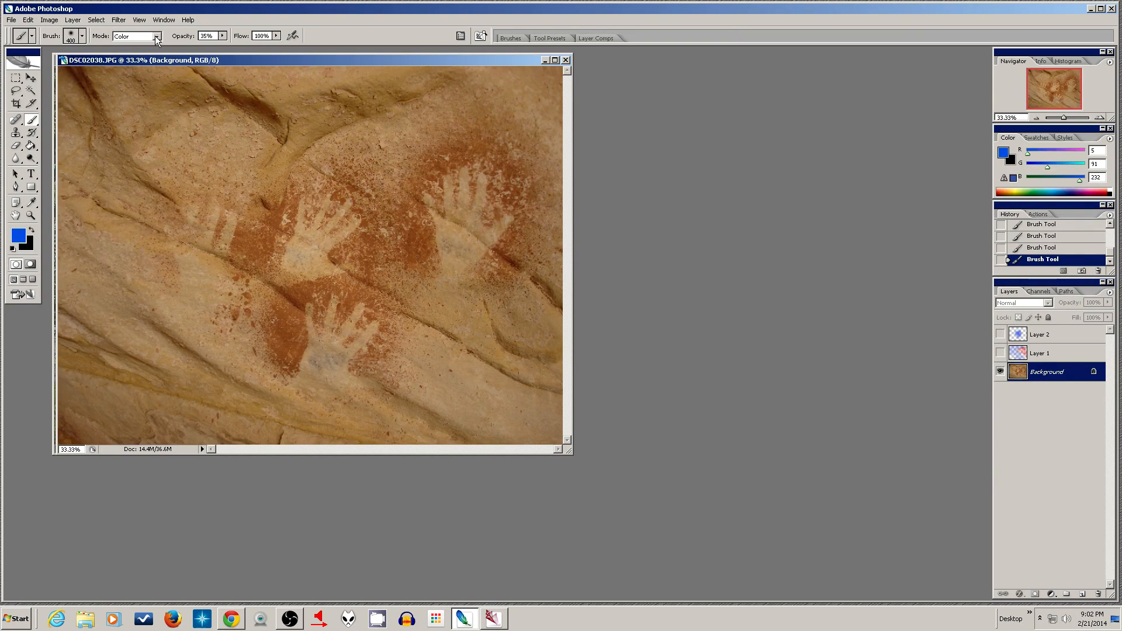
click(156, 38)
click(155, 38)
click(1000, 334)
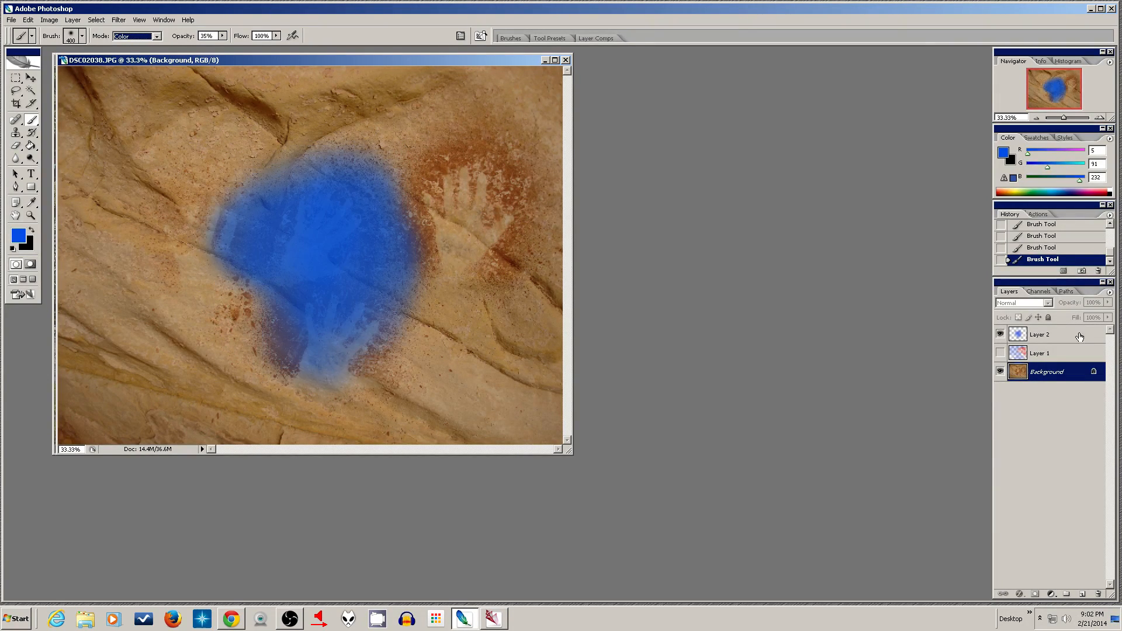
click(999, 372)
click(999, 372)
Step: Set Layer 2's blend mode to Color and show Layer 1 again
click(1042, 336)
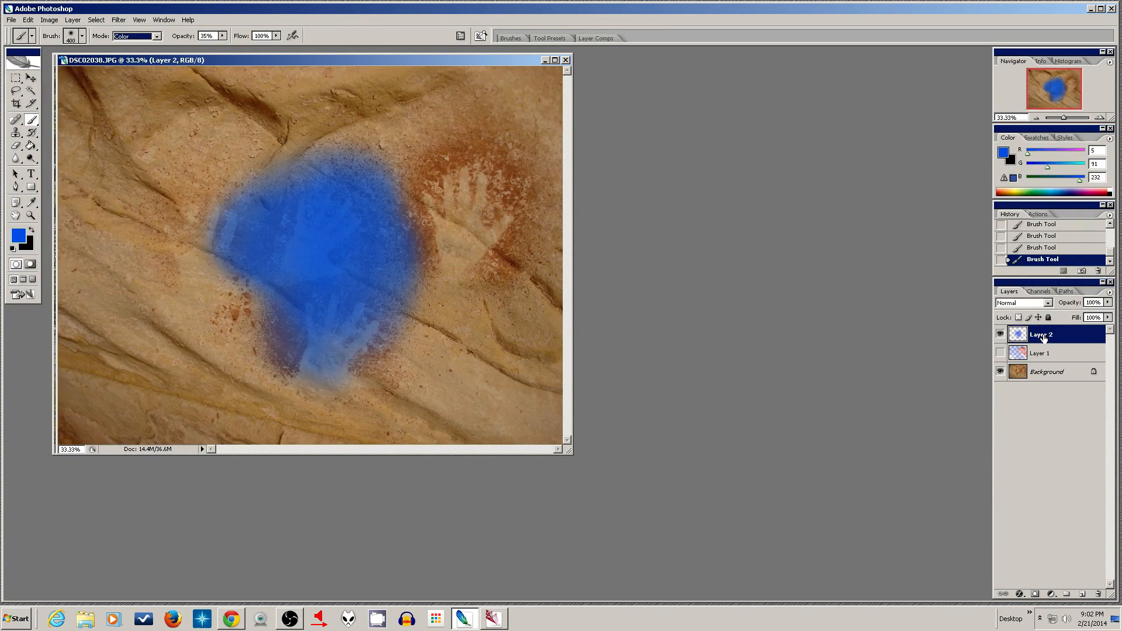
click(1047, 303)
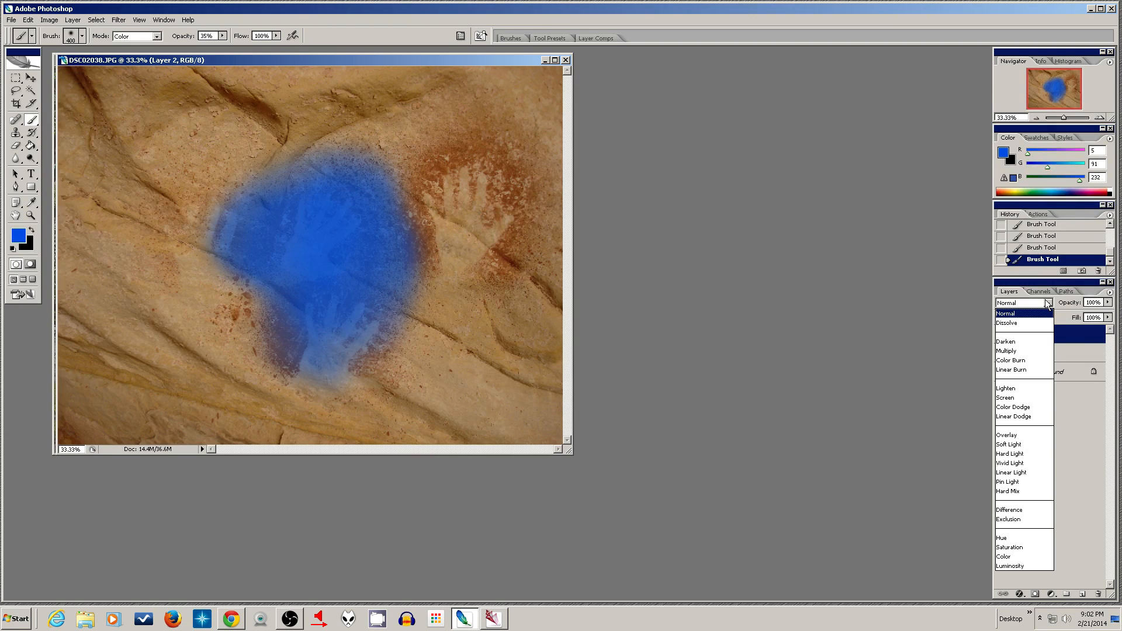
click(1013, 557)
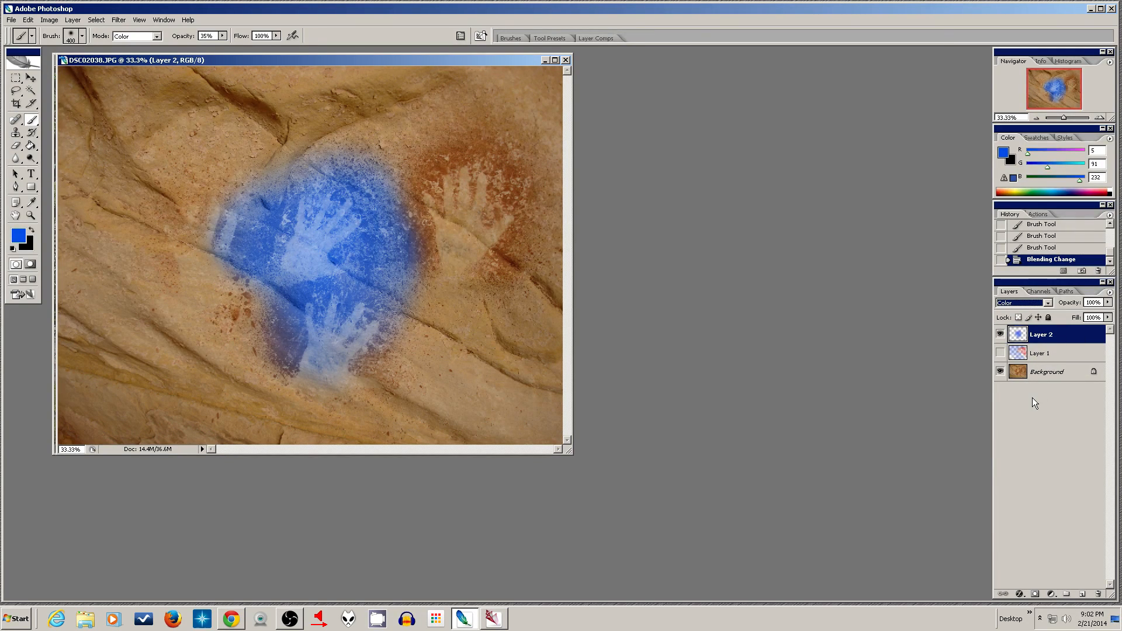
click(1000, 353)
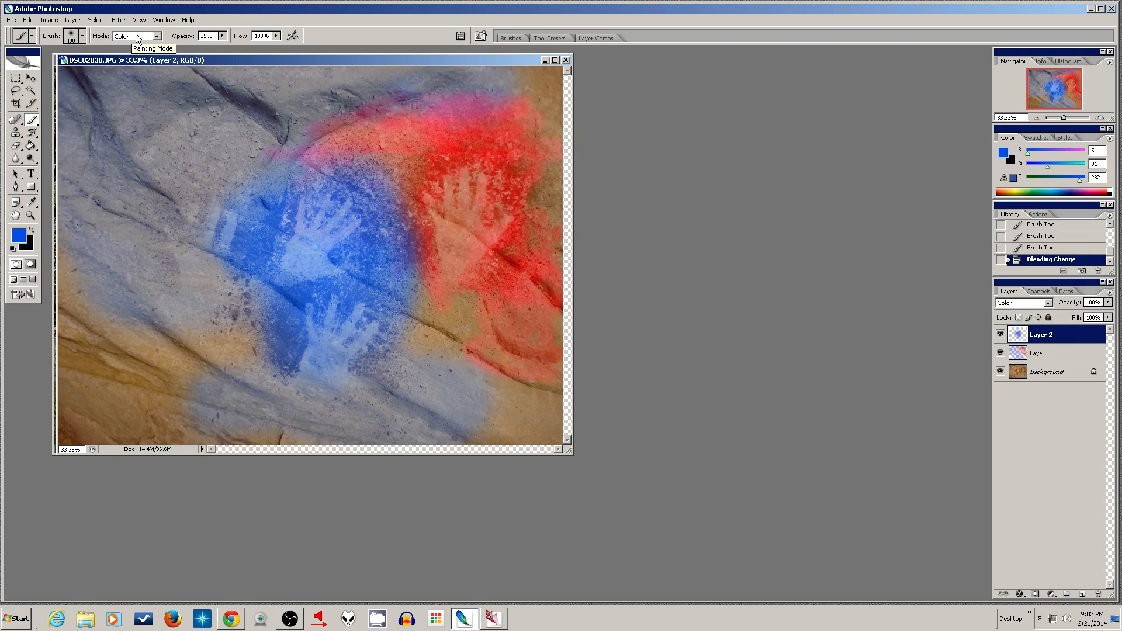
Step: Duplicate the Background layer
click(157, 36)
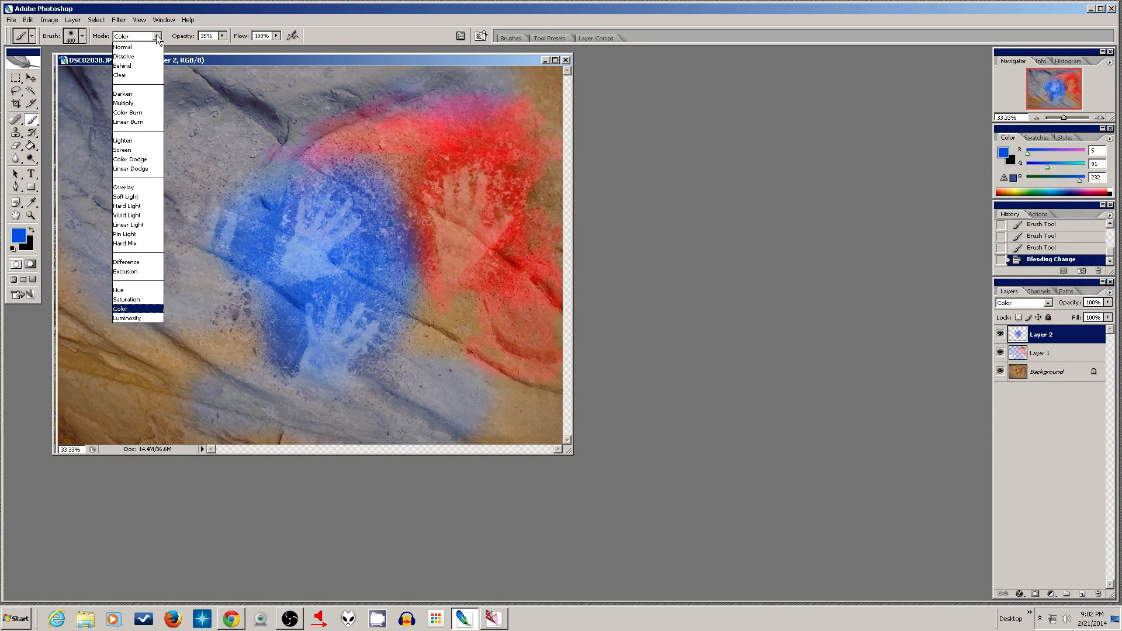
click(157, 37)
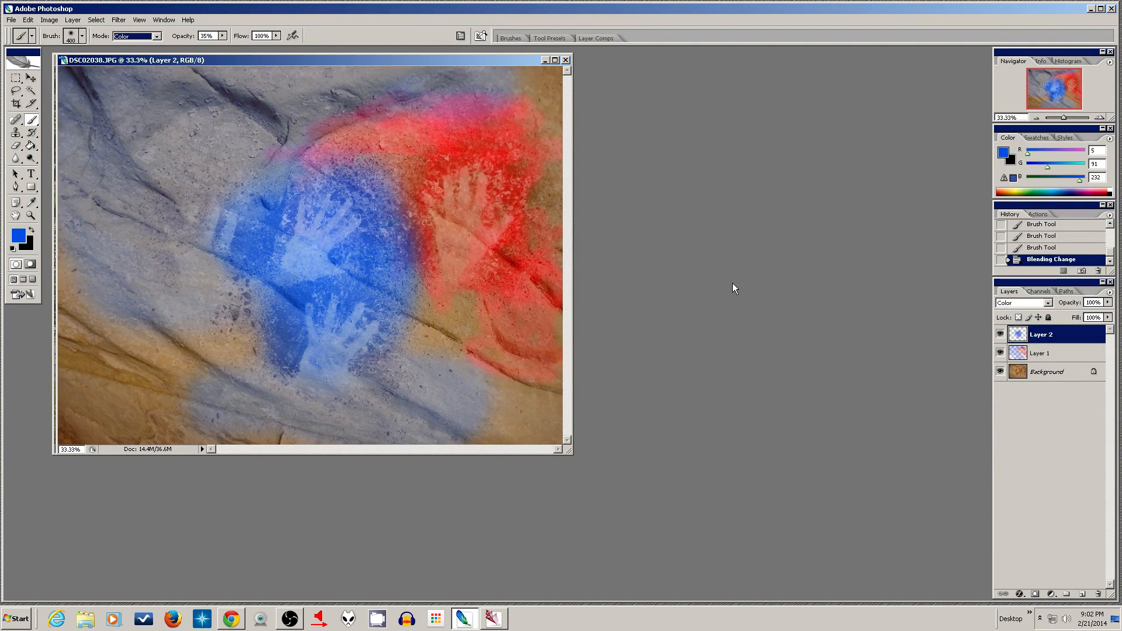
click(1048, 374)
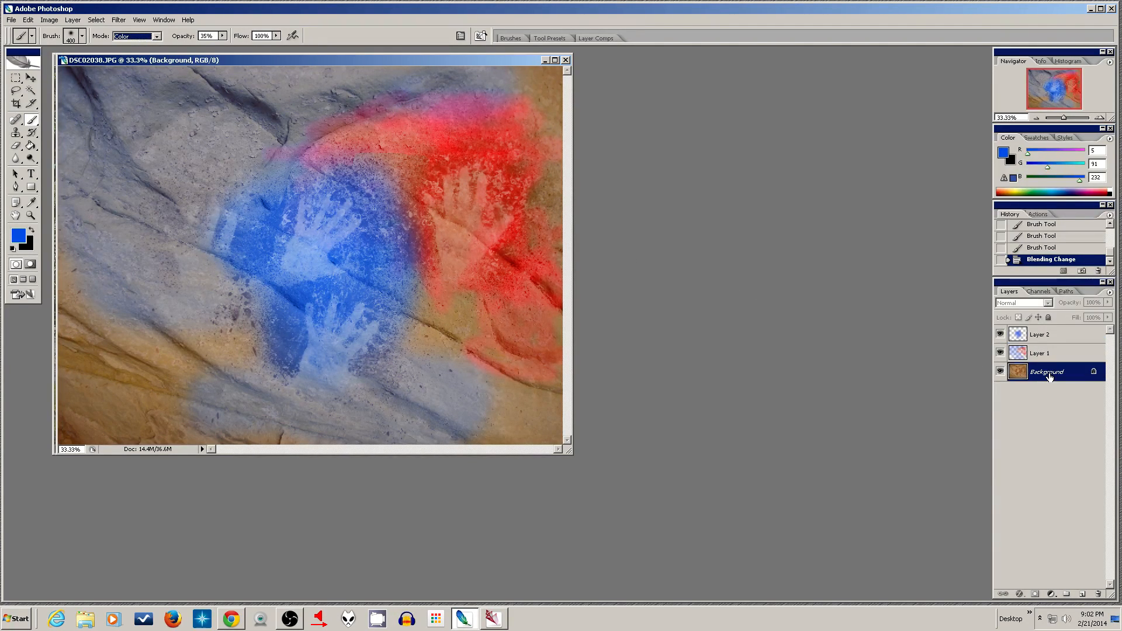
key(ctrl+j)
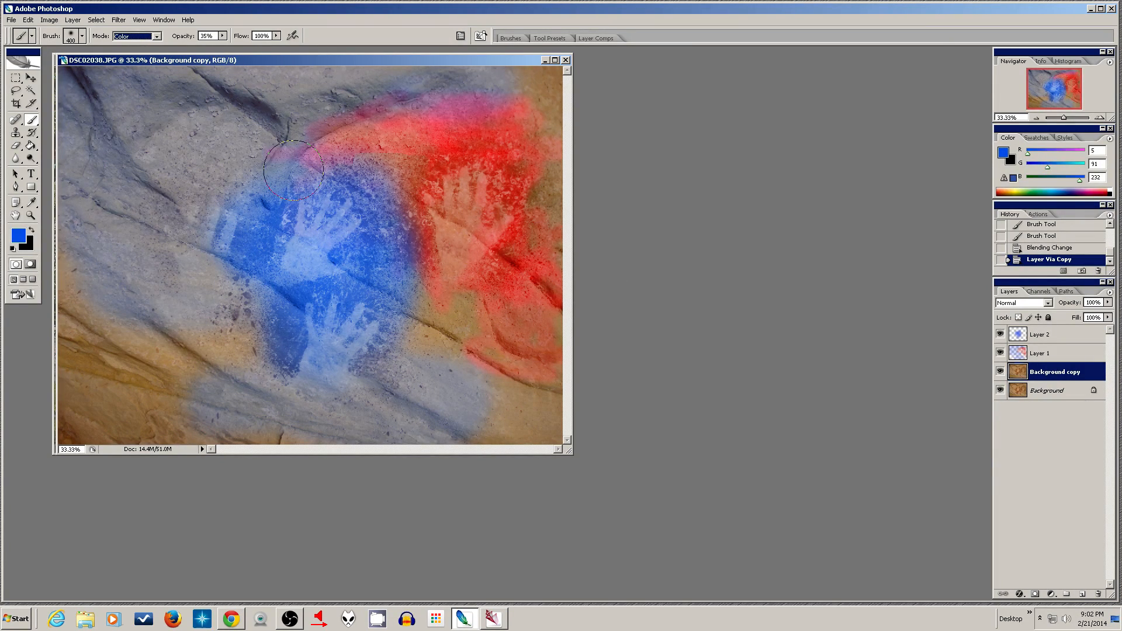
Step: Set the brush mode to Color Dodge and paint blue over the lower-left rock area on the Background copy layer
click(153, 37)
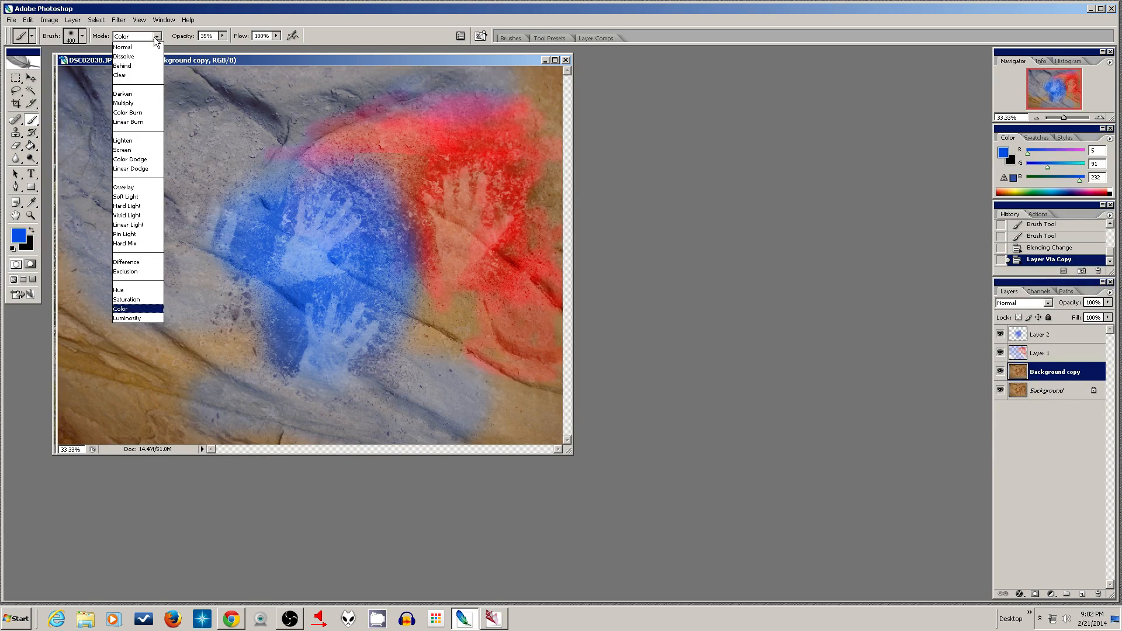
click(139, 160)
mouse_move(156, 250)
mouse_down()
mouse_move(97, 318)
mouse_move(184, 352)
mouse_move(138, 347)
mouse_move(129, 332)
mouse_move(171, 357)
mouse_up()
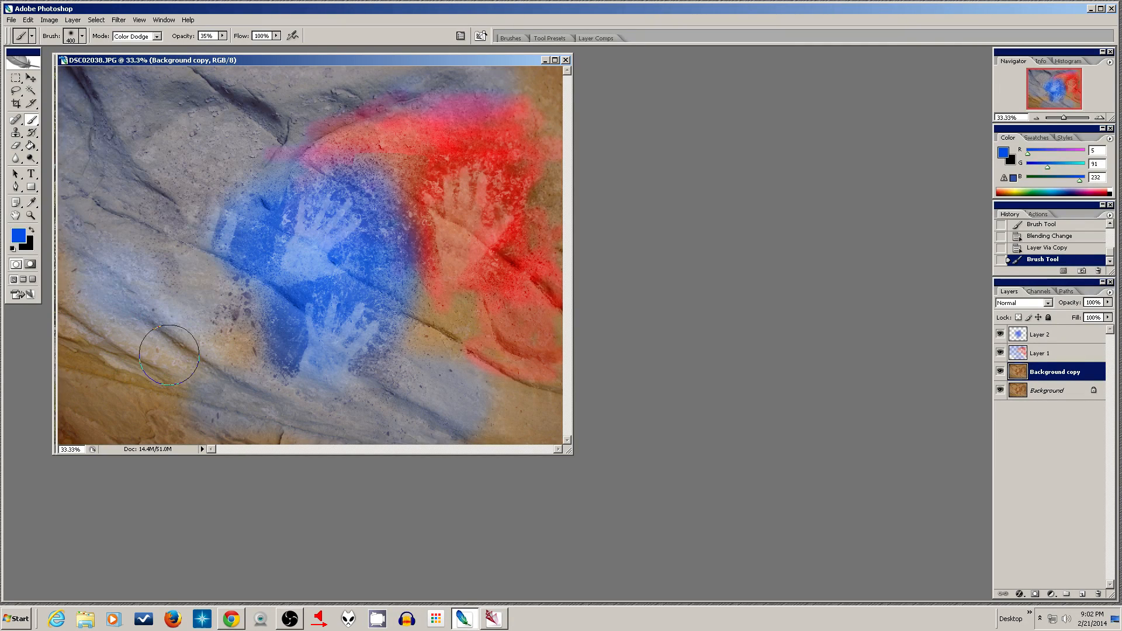
Step: Switch the brush mode to Color Burn and paint blue across the upper rock area, from above the handprints to the upper left
click(157, 37)
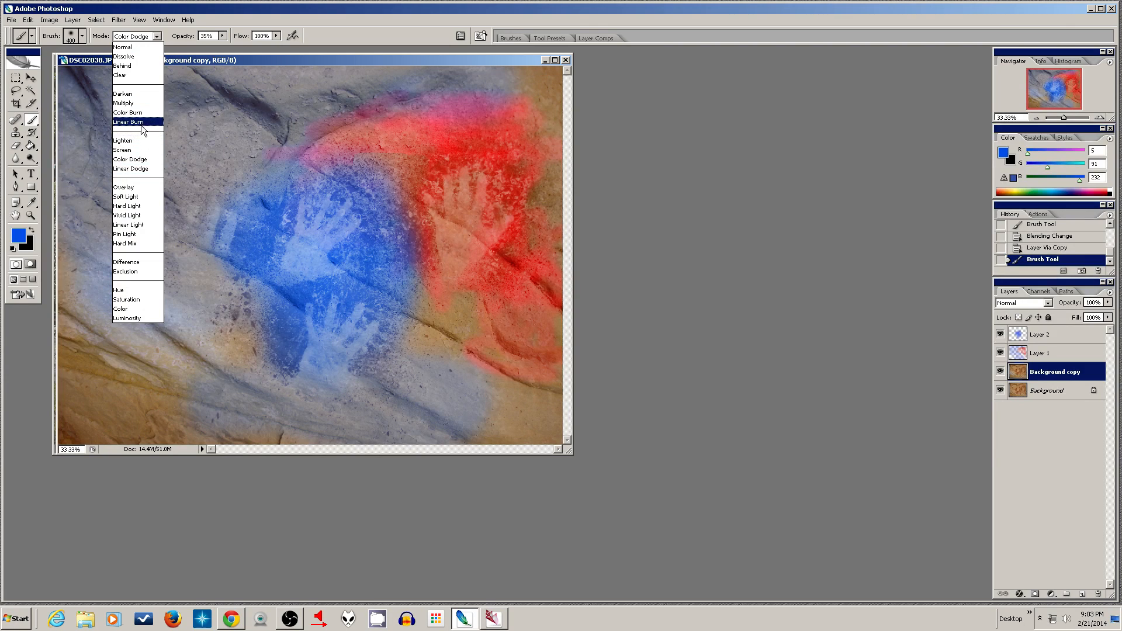
click(127, 112)
mouse_move(326, 127)
mouse_down()
mouse_move(350, 127)
mouse_move(313, 133)
mouse_move(271, 114)
mouse_move(329, 94)
mouse_move(447, 94)
mouse_move(106, 82)
mouse_move(83, 98)
mouse_move(143, 129)
mouse_move(286, 112)
mouse_up()
mouse_move(260, 132)
mouse_down()
mouse_move(220, 145)
mouse_move(190, 121)
mouse_move(265, 115)
mouse_move(146, 150)
mouse_up()
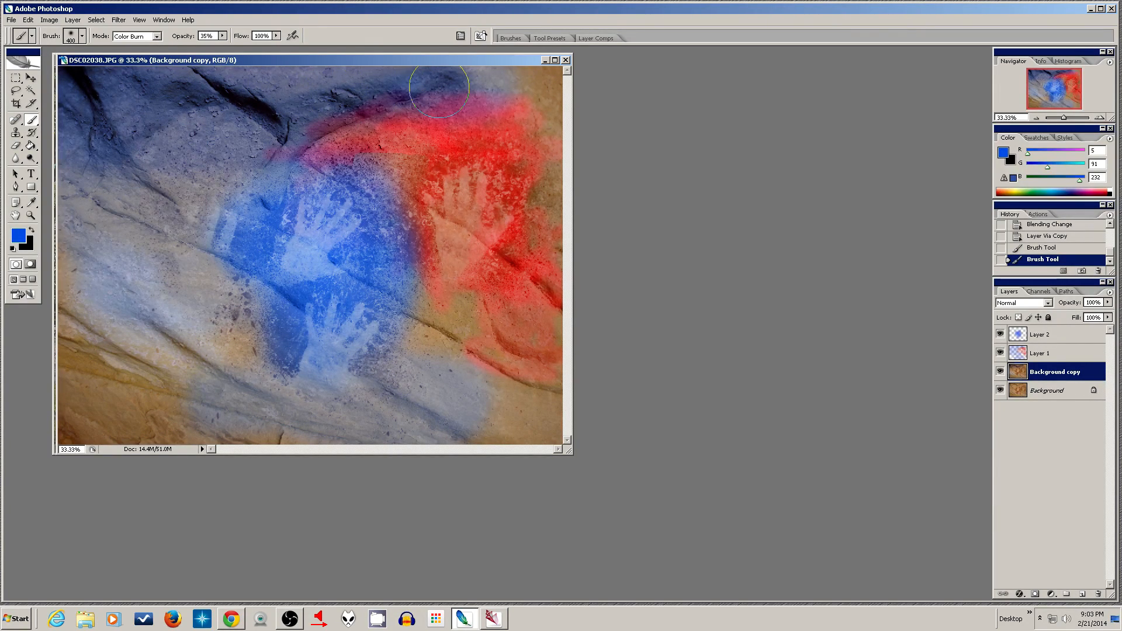
mouse_move(438, 91)
mouse_down()
mouse_move(548, 84)
mouse_move(354, 134)
mouse_move(445, 97)
mouse_move(385, 106)
mouse_move(297, 144)
mouse_move(255, 186)
mouse_move(251, 115)
mouse_move(161, 165)
mouse_move(227, 160)
mouse_move(192, 133)
mouse_move(158, 160)
mouse_up()
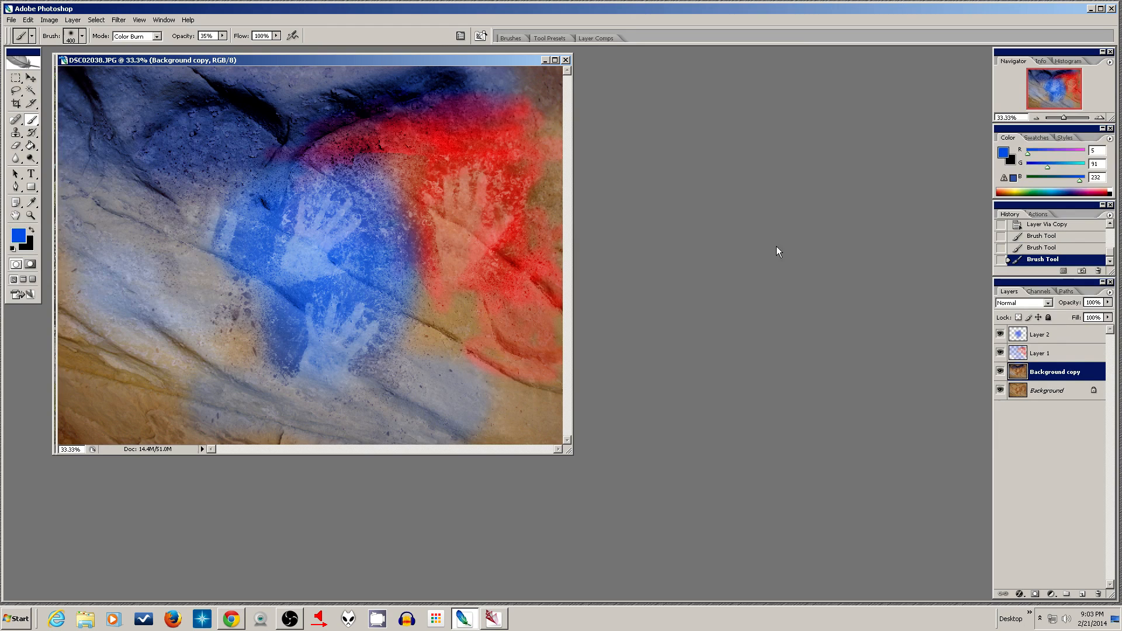
Step: Hide Layer 1 and Layer 2, then paint Color Burn blue over the left rock face and around the left handprints
click(1000, 352)
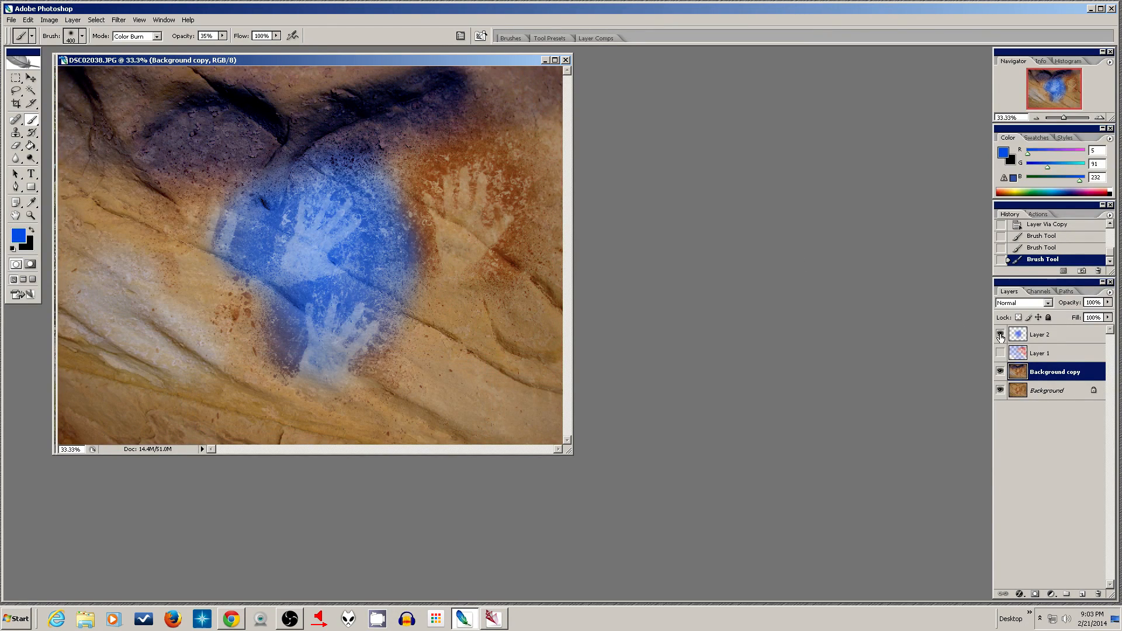
mouse_move(258, 170)
mouse_down()
mouse_move(206, 142)
mouse_move(236, 146)
mouse_move(236, 183)
mouse_move(261, 181)
mouse_move(260, 197)
mouse_move(206, 239)
mouse_move(187, 215)
mouse_move(185, 175)
mouse_move(133, 199)
mouse_move(123, 163)
mouse_move(65, 106)
mouse_move(65, 254)
mouse_move(88, 206)
mouse_move(95, 243)
mouse_move(157, 239)
mouse_move(174, 266)
mouse_move(248, 240)
mouse_move(169, 291)
mouse_move(257, 223)
mouse_move(230, 296)
mouse_move(261, 177)
mouse_move(179, 400)
mouse_up()
mouse_move(275, 214)
mouse_down()
mouse_move(203, 303)
mouse_move(156, 323)
mouse_move(101, 185)
mouse_move(105, 278)
mouse_move(143, 209)
mouse_move(105, 264)
mouse_move(240, 282)
mouse_move(270, 329)
mouse_move(335, 345)
mouse_up()
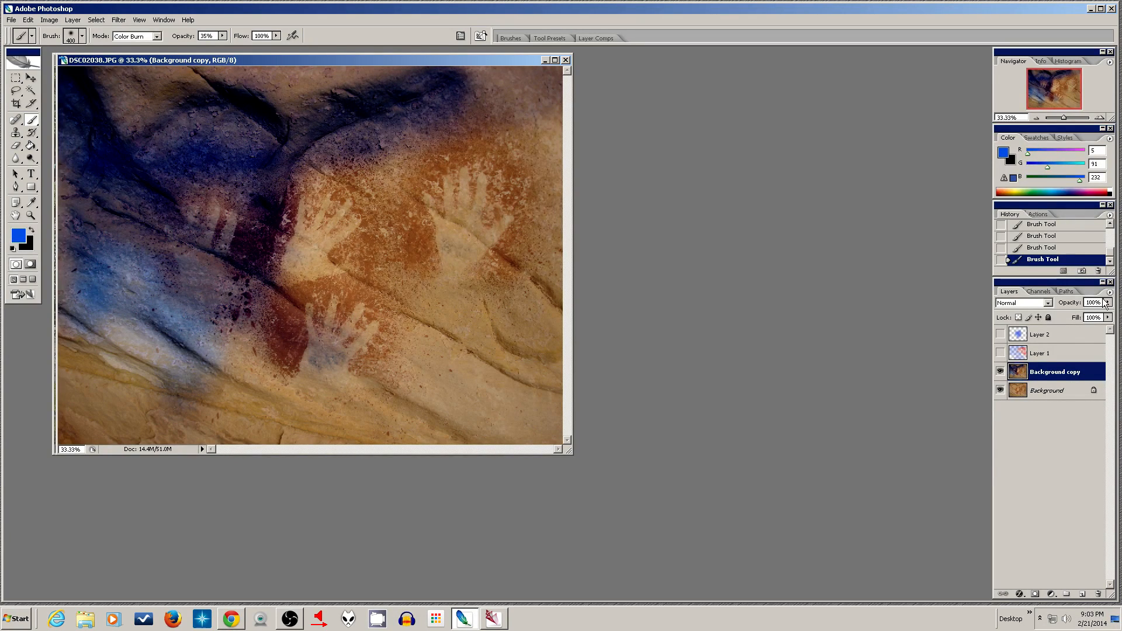
Step: Set the Background copy layer's opacity to 71% and its blend mode to Overlay
mouse_move(1108, 302)
mouse_down()
mouse_move(1109, 317)
mouse_move(1073, 319)
mouse_up()
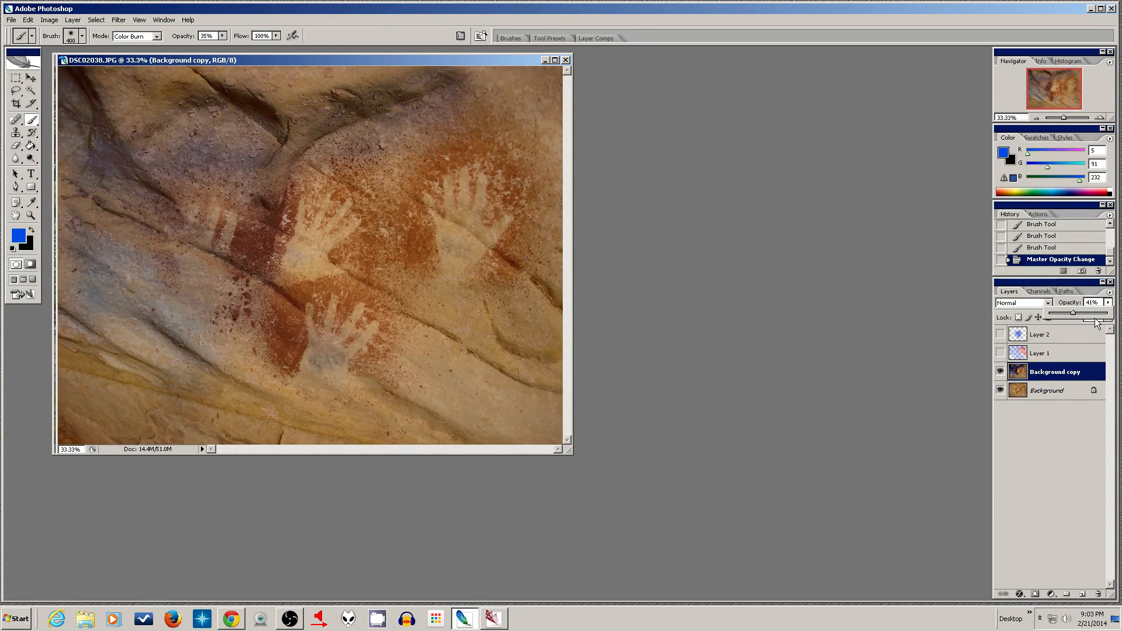
drag(1076, 317, 1092, 317)
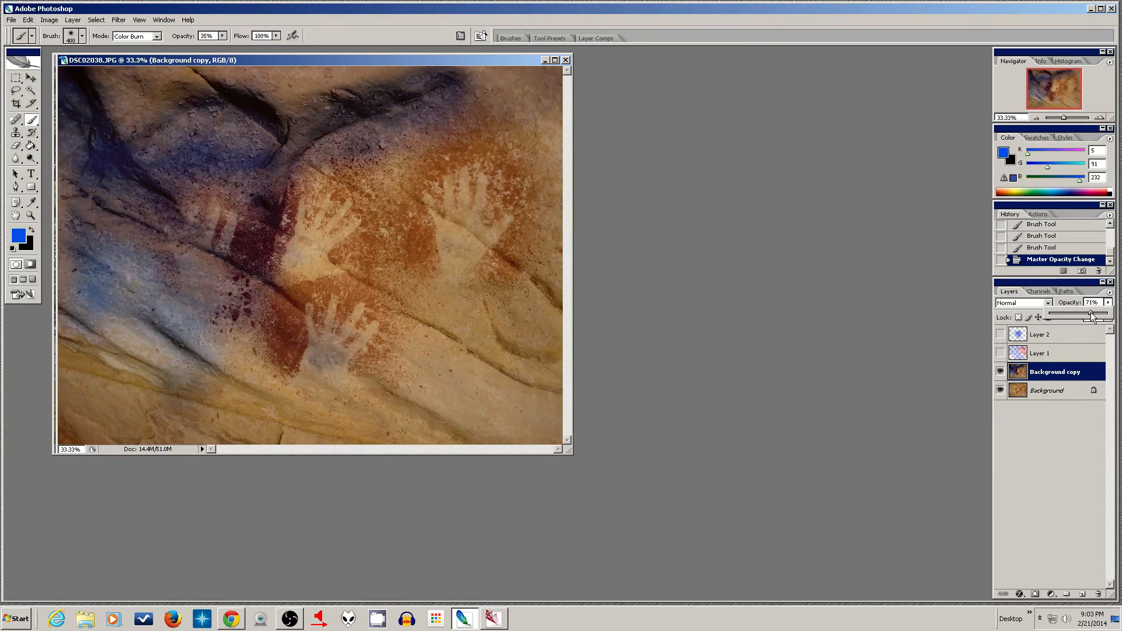
click(1044, 302)
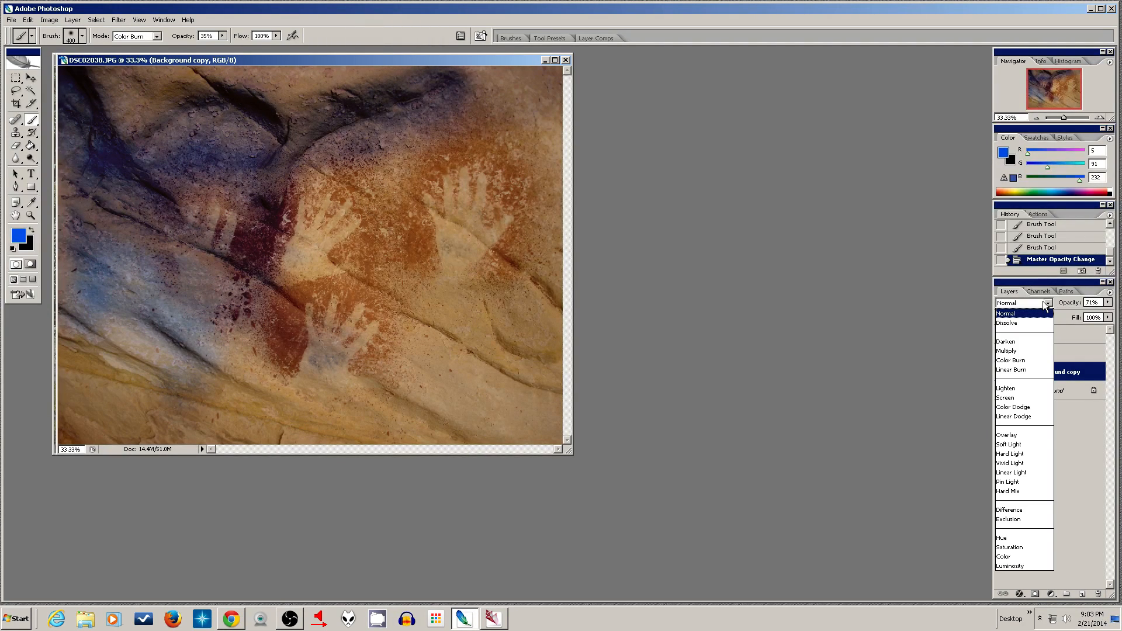
click(1021, 436)
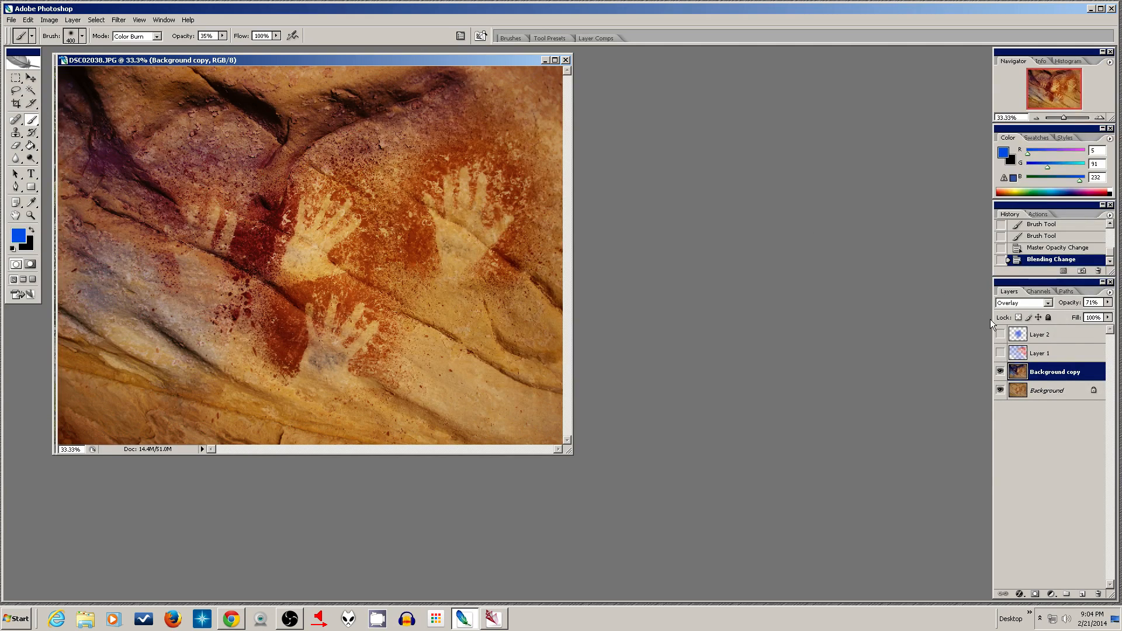
Step: Show Layer 2 and Layer 1 again above the Overlay copy
click(1070, 340)
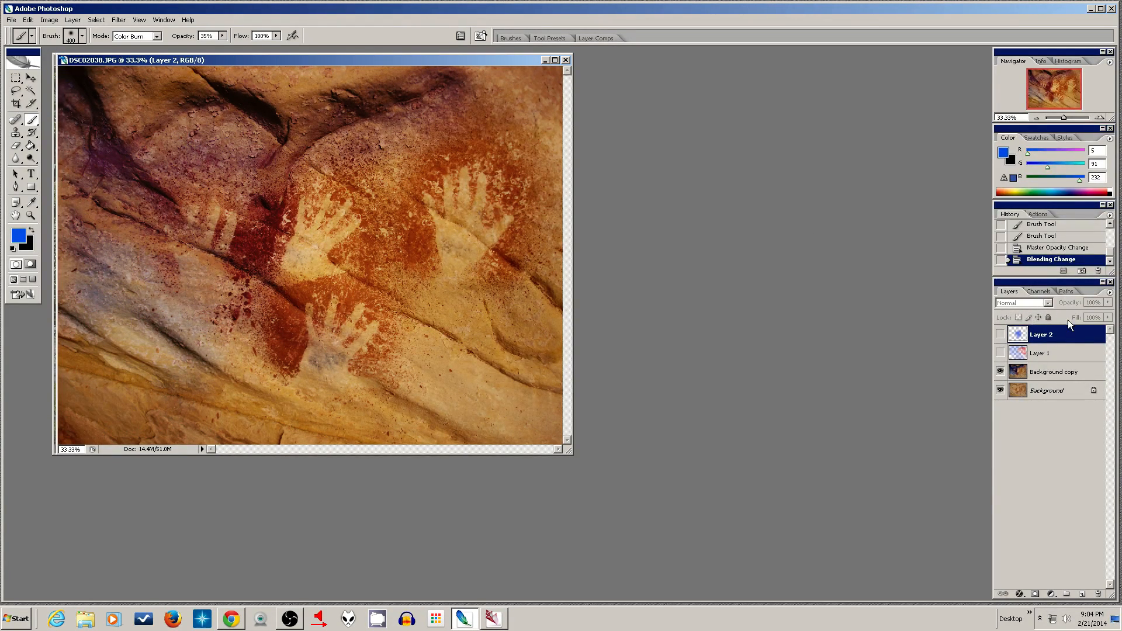
click(1000, 334)
click(999, 353)
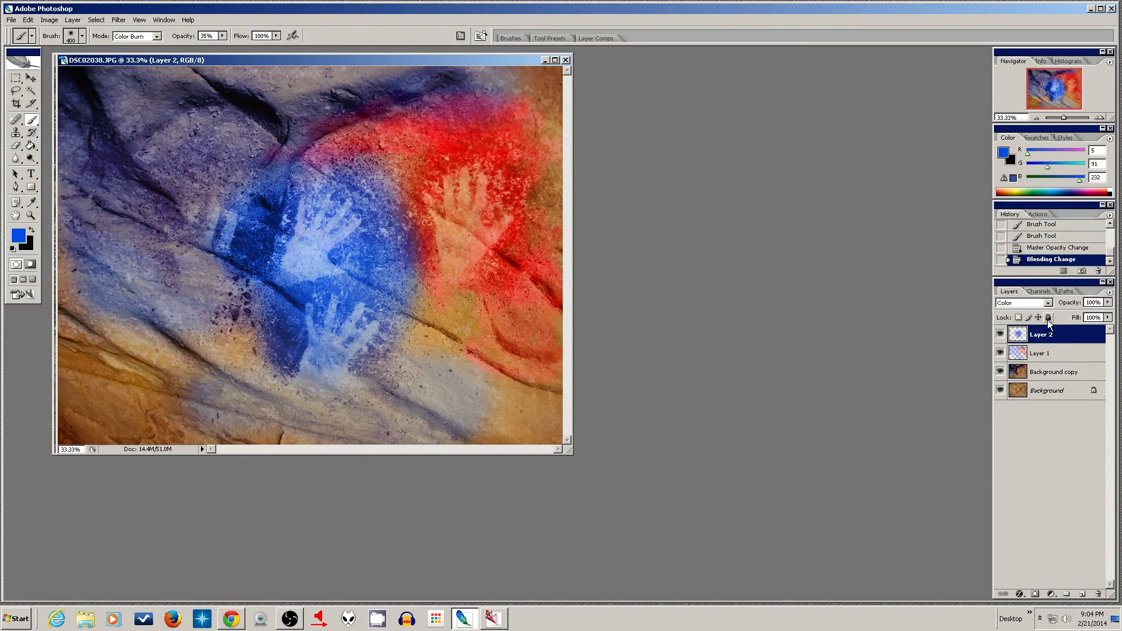
Step: Review the blend settings of Layer 1 and Layer 2 and the list of layer effects available for Layer 2
click(1062, 361)
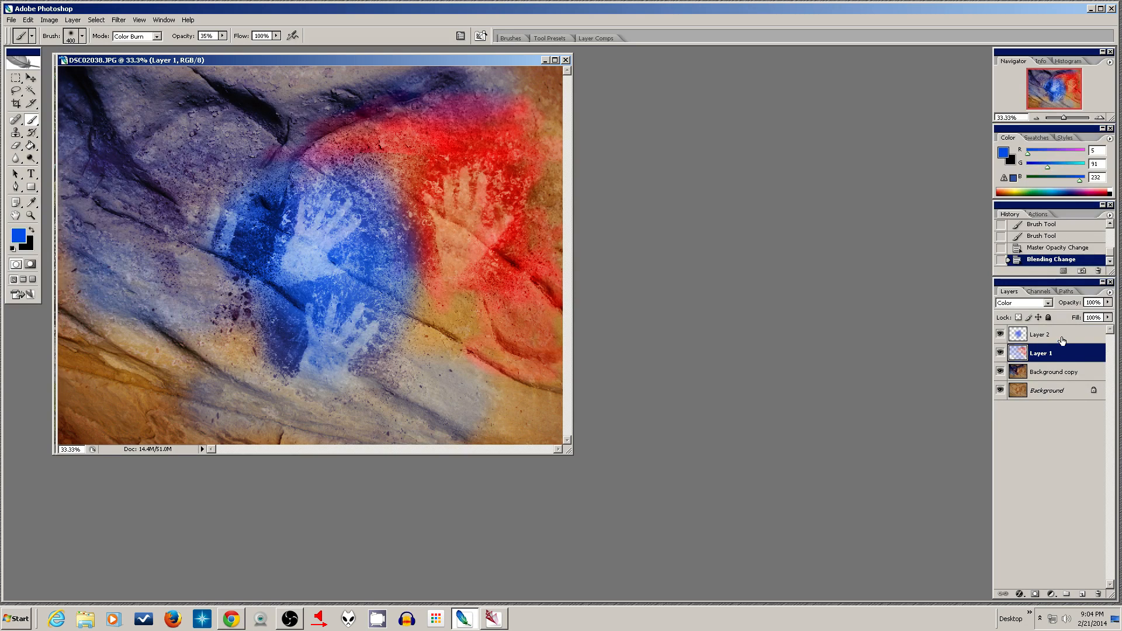
click(1062, 340)
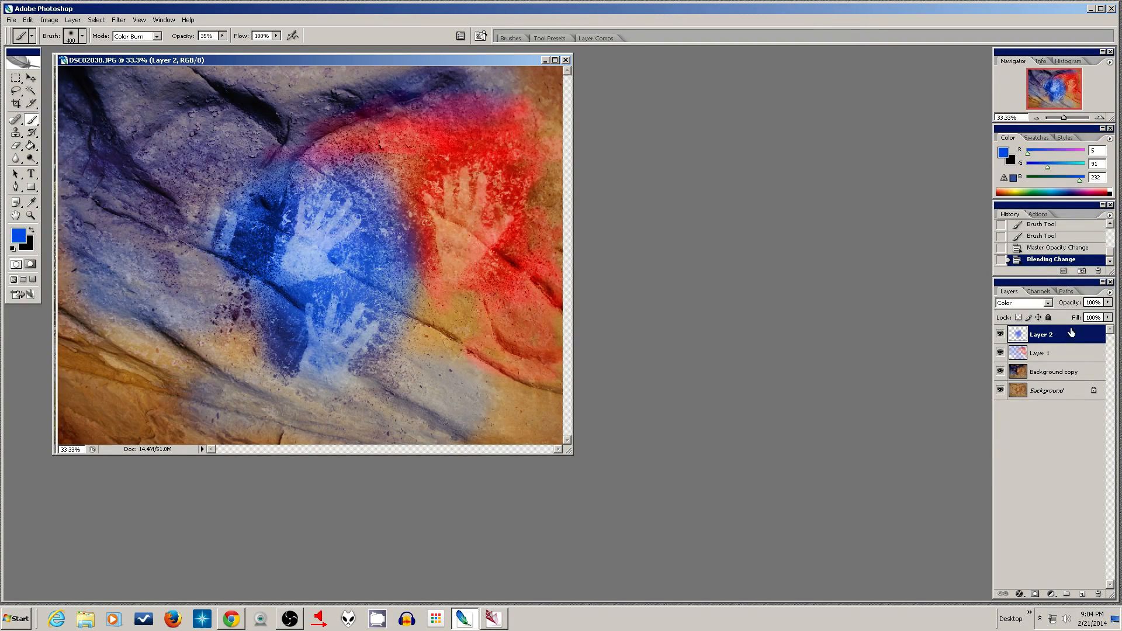
click(1019, 594)
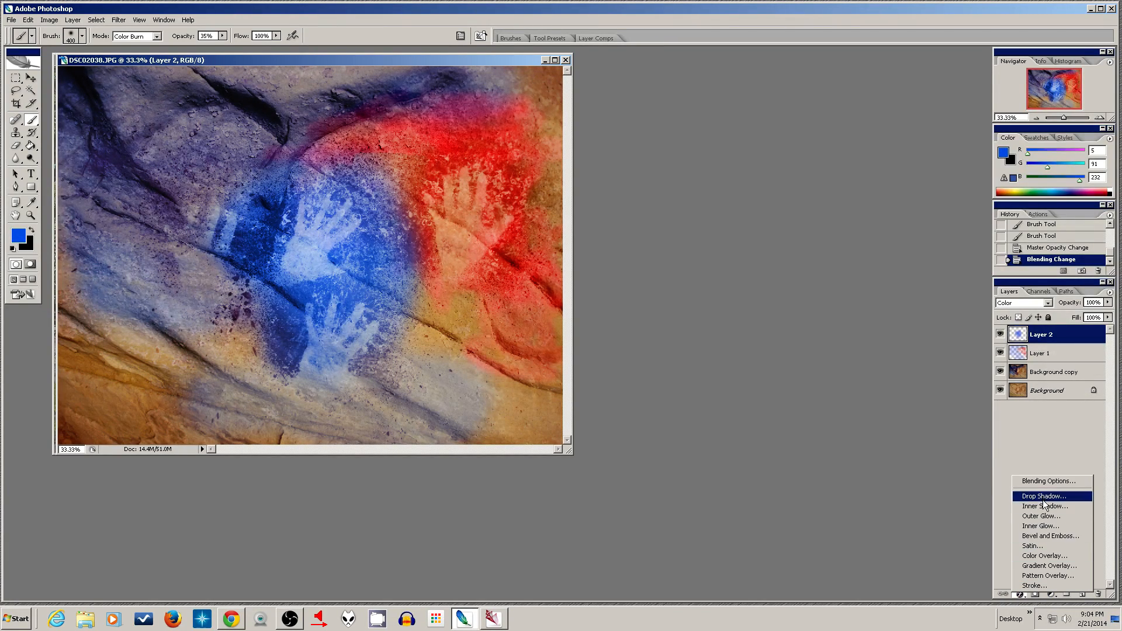
click(1002, 517)
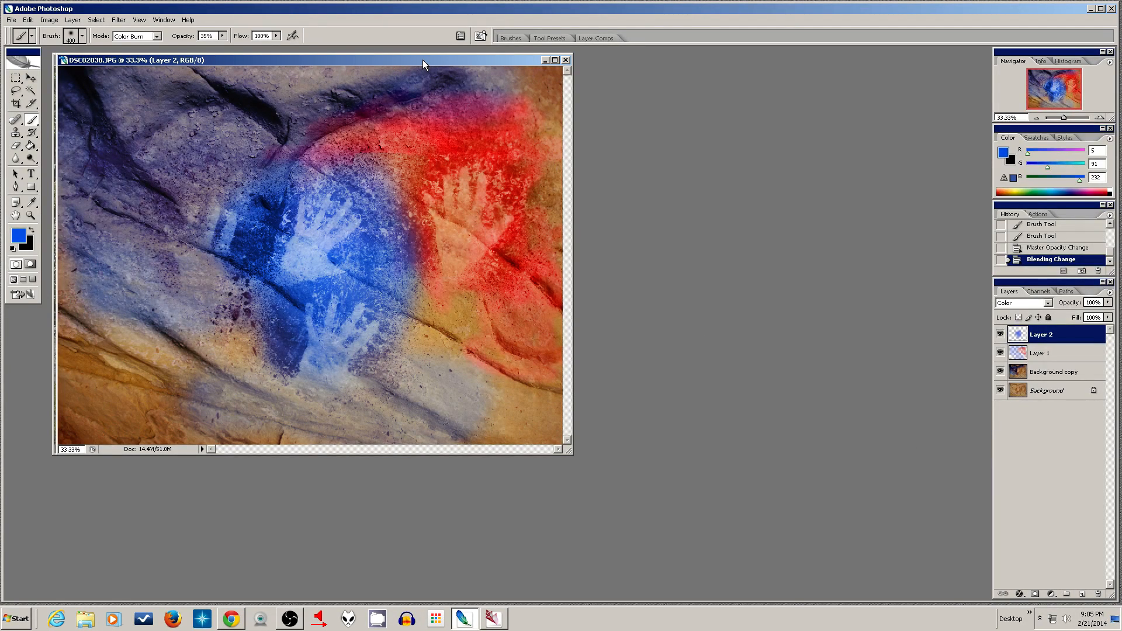
Step: Uncover the DSC02002.JPG photo, add an empty top layer to DSC02038.JPG, and stamp the layers below it into a merged layer
drag(422, 60, 791, 76)
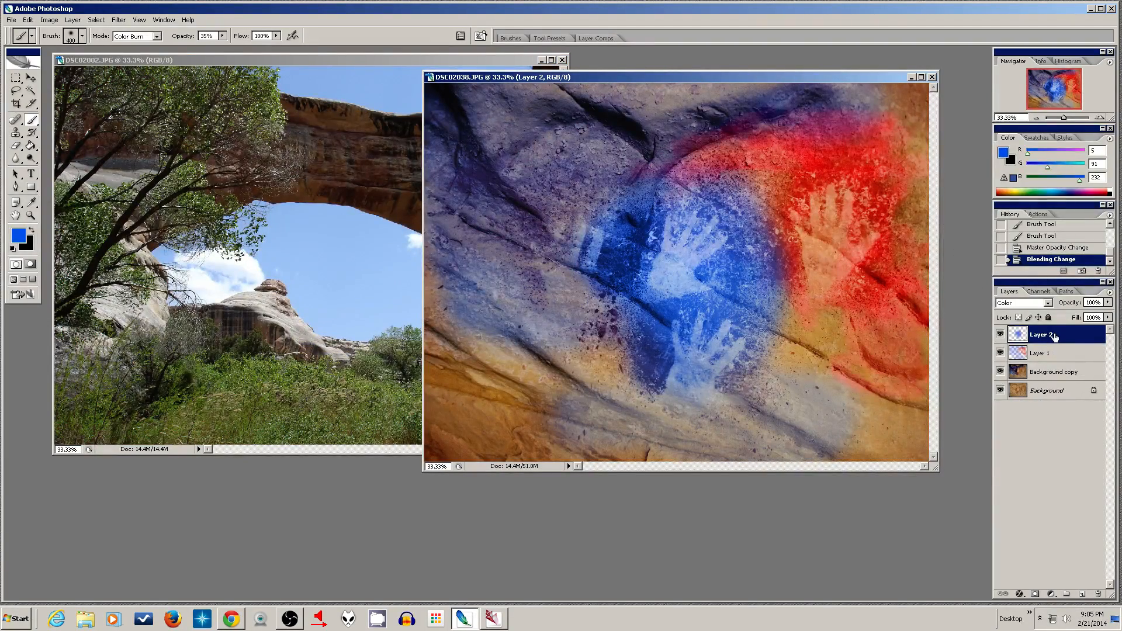
click(1082, 594)
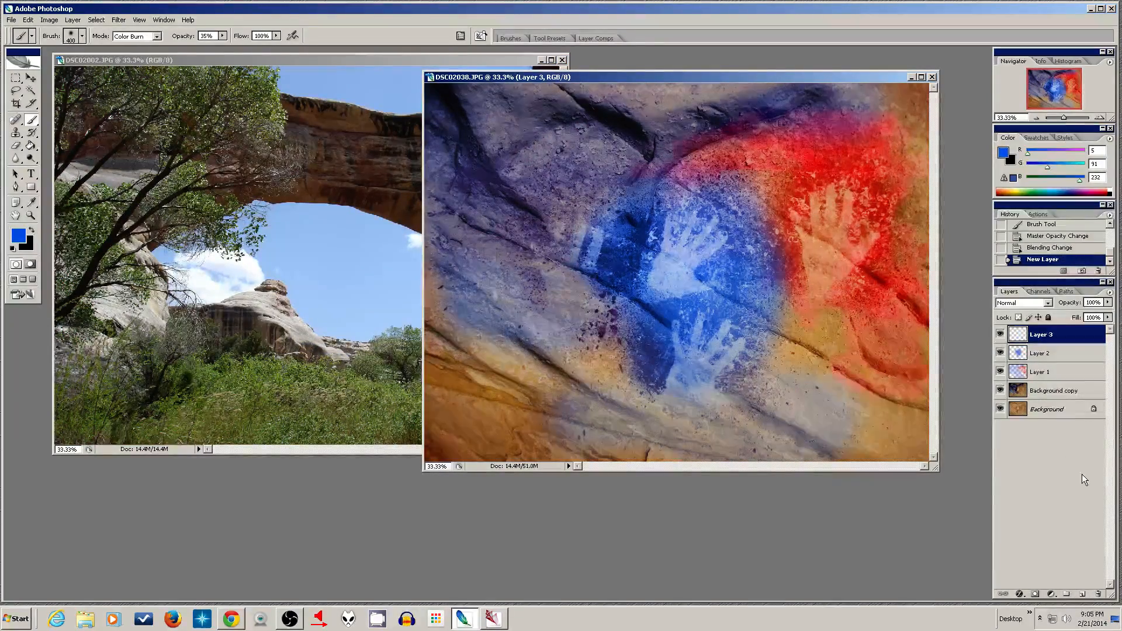
click(1055, 356)
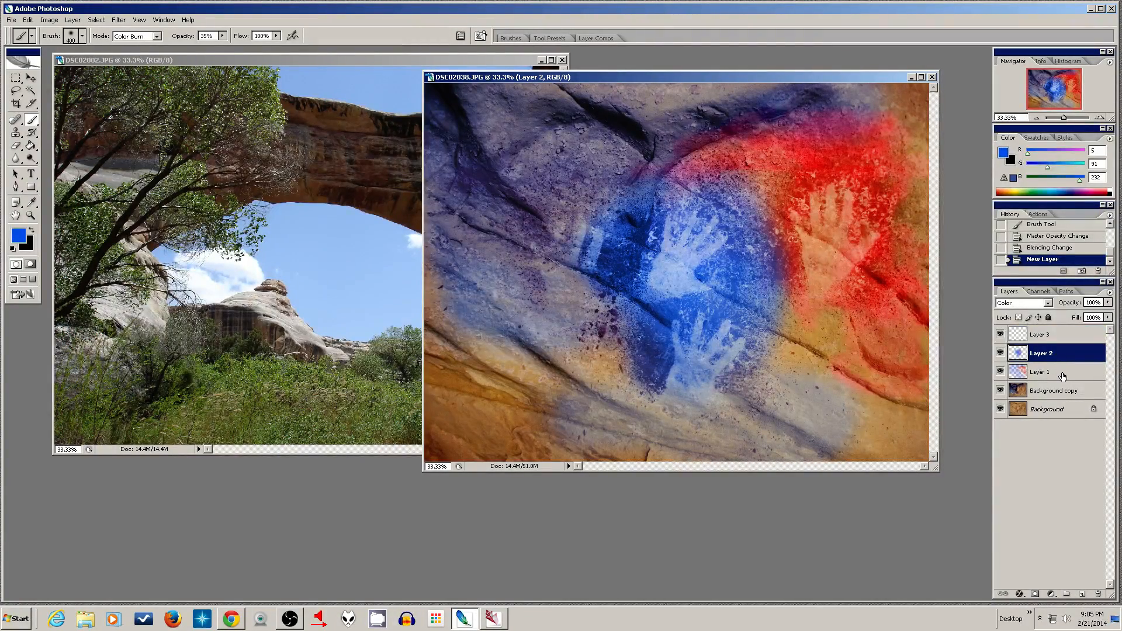
shift+click(1062, 374)
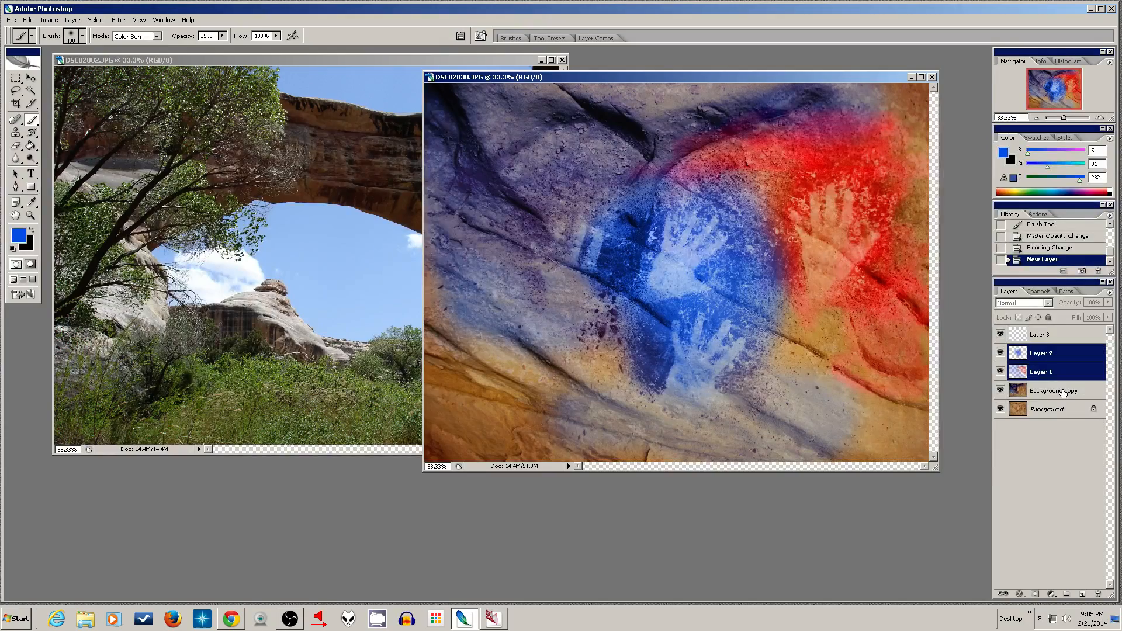
shift+click(1062, 391)
shift+click(1063, 409)
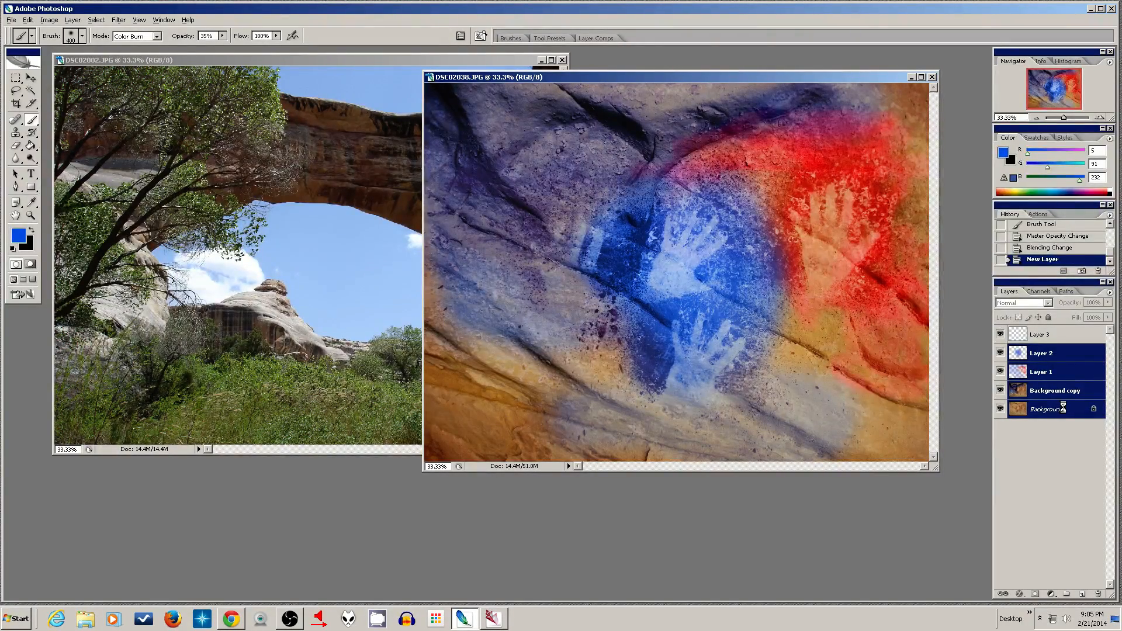
key(ctrl+shift+alt+e)
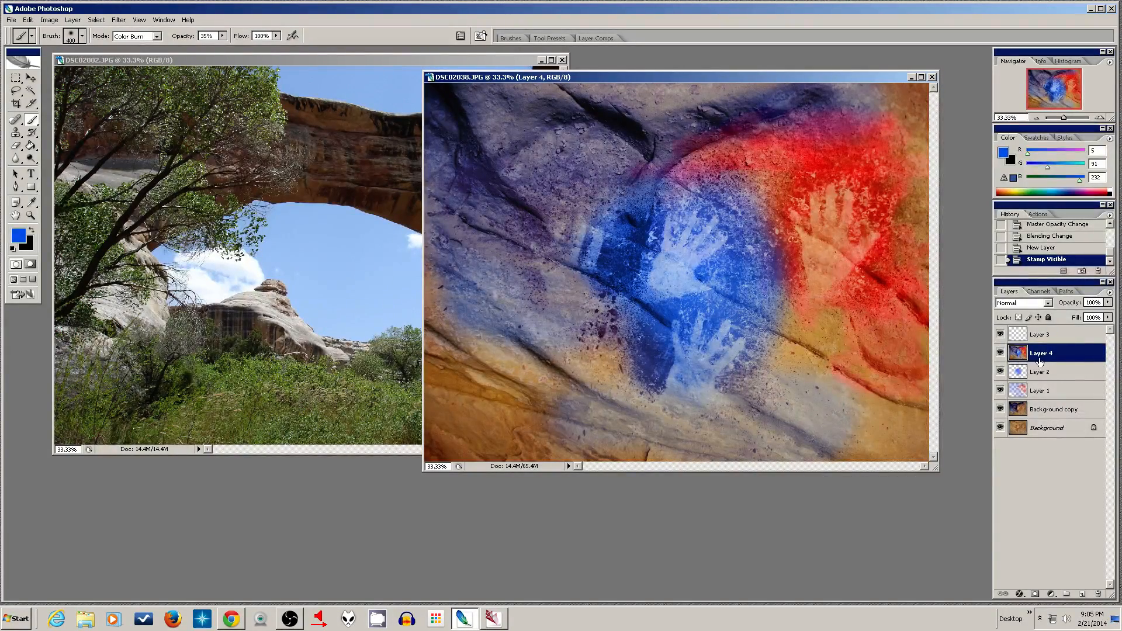
Step: Undo the stamped layer and the empty new layer
click(1039, 337)
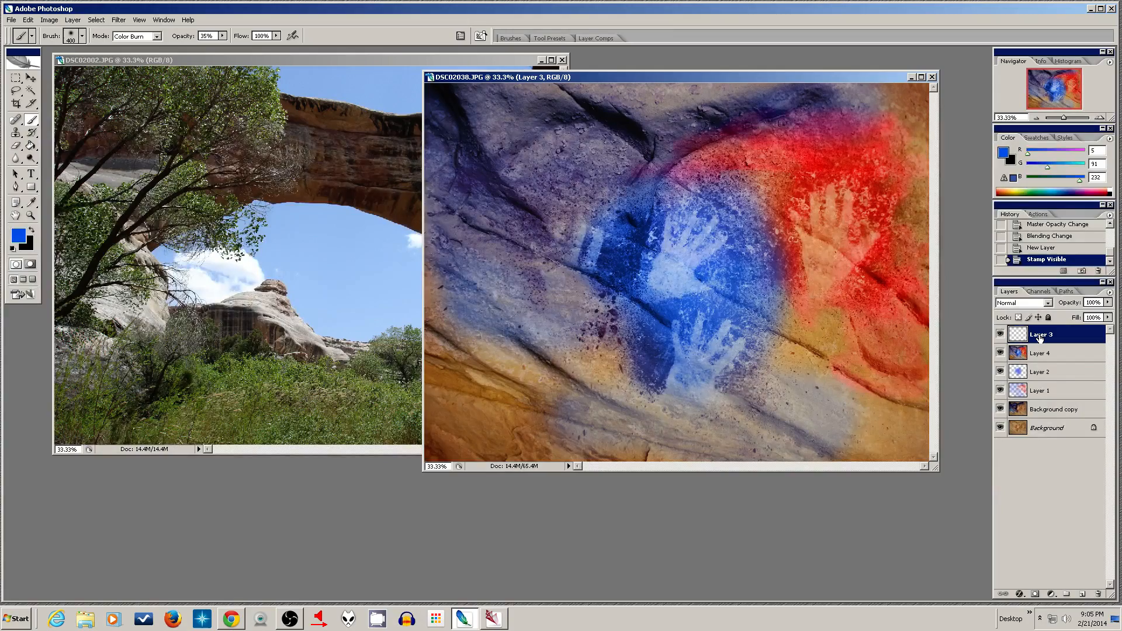
key(ctrl+alt+z)
key(ctrl+alt+z)
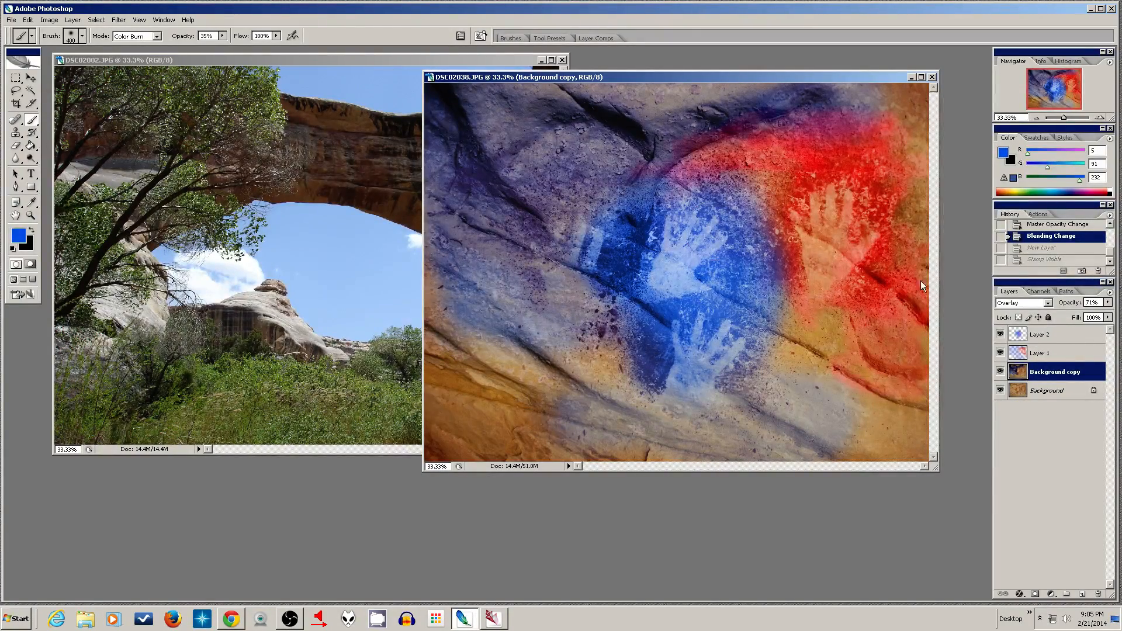
click(50, 20)
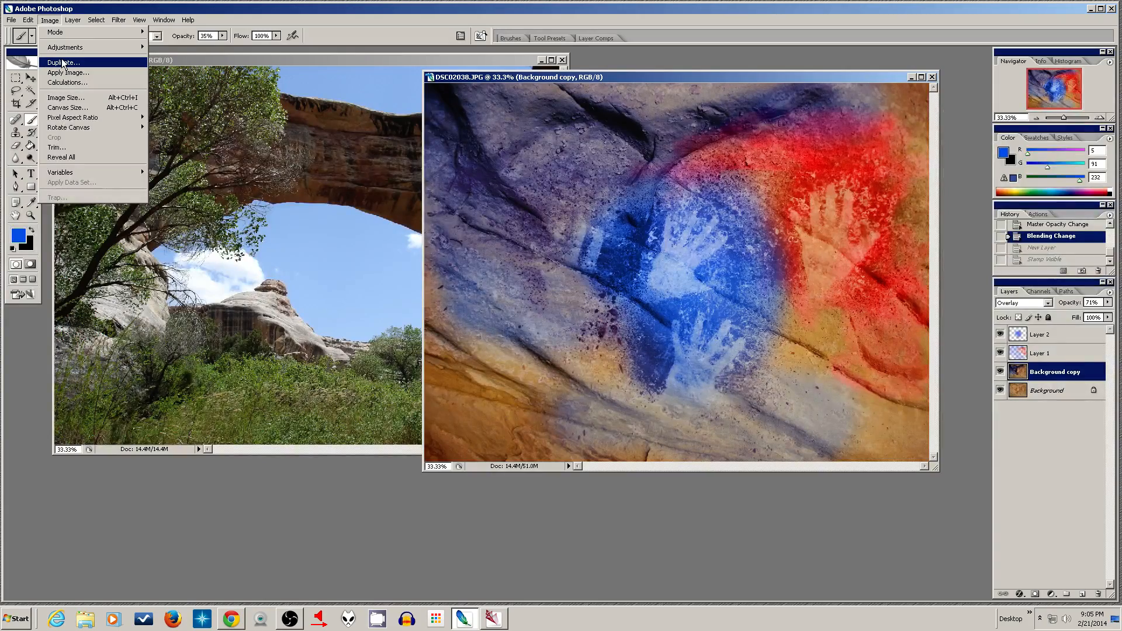
click(709, 283)
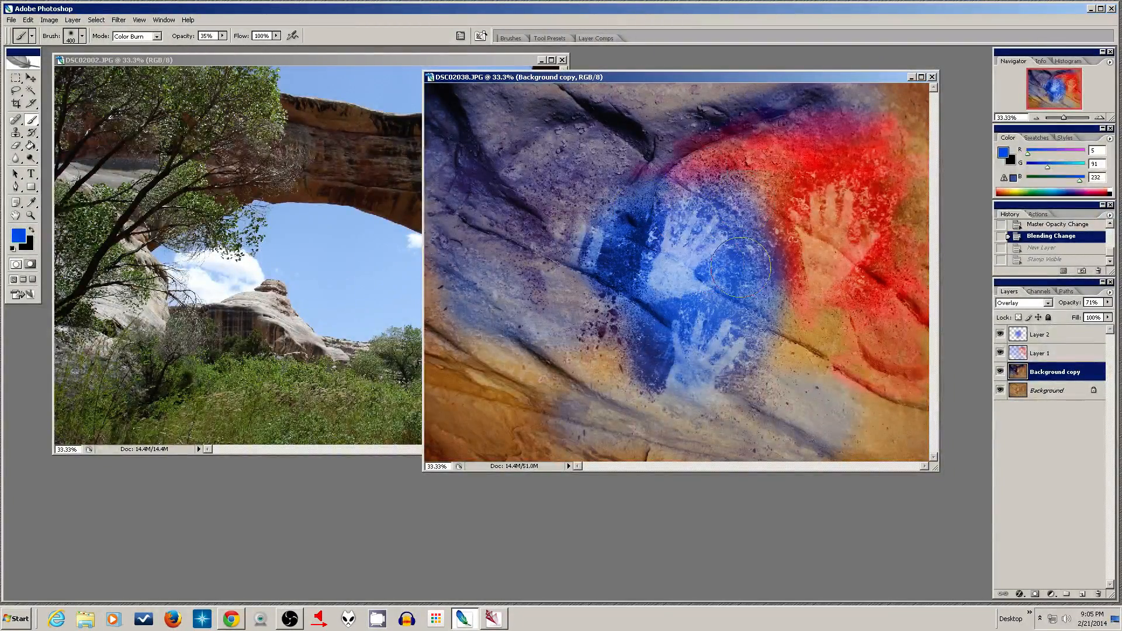
Step: Toggle the visibility of Background copy, Layer 1 and Layer 2 to compare what each layer contributes
click(999, 371)
click(999, 372)
click(1000, 354)
click(1001, 353)
click(1000, 335)
Step: Select all four layers and stamp them into a new merged layer at the top of the stack, keeping the originals
click(1051, 391)
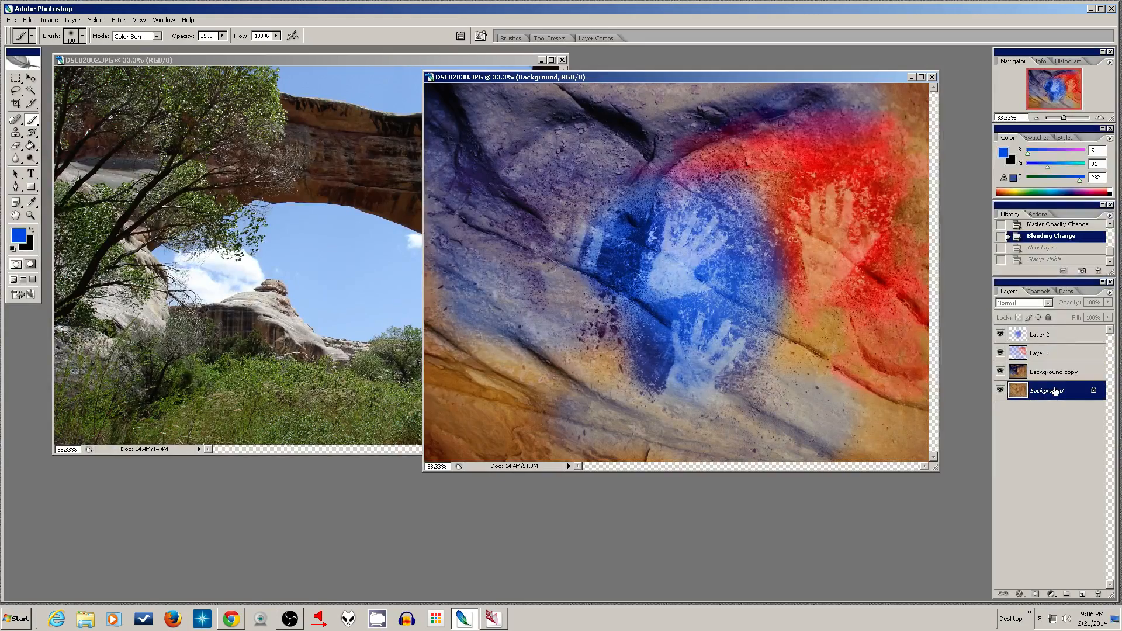
ctrl+click(1051, 354)
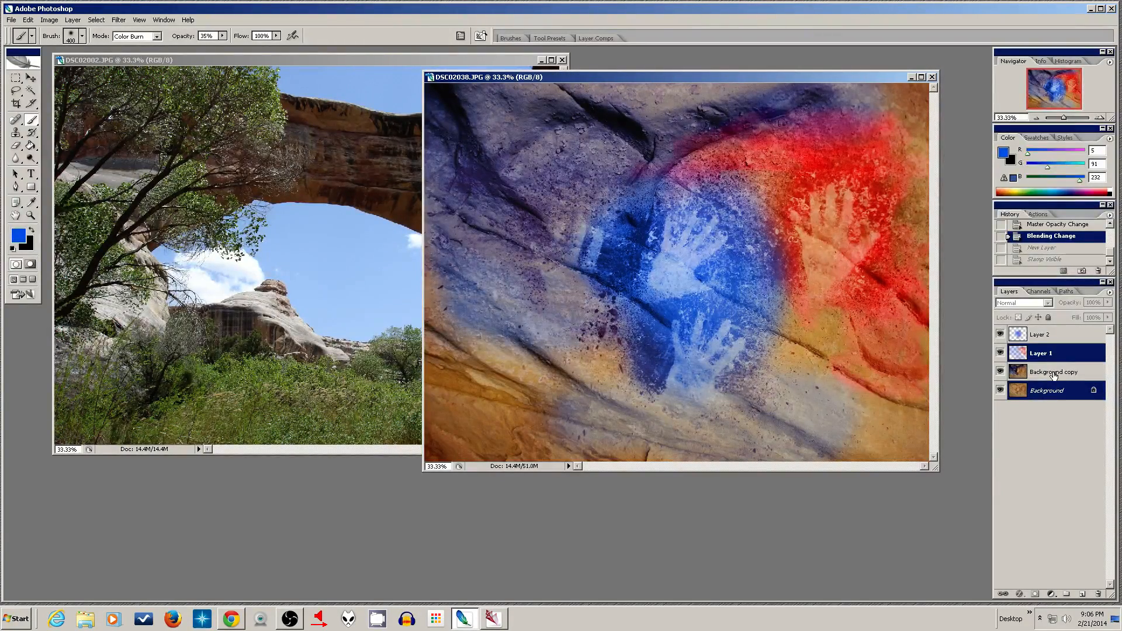
ctrl+click(1053, 374)
ctrl+click(1050, 334)
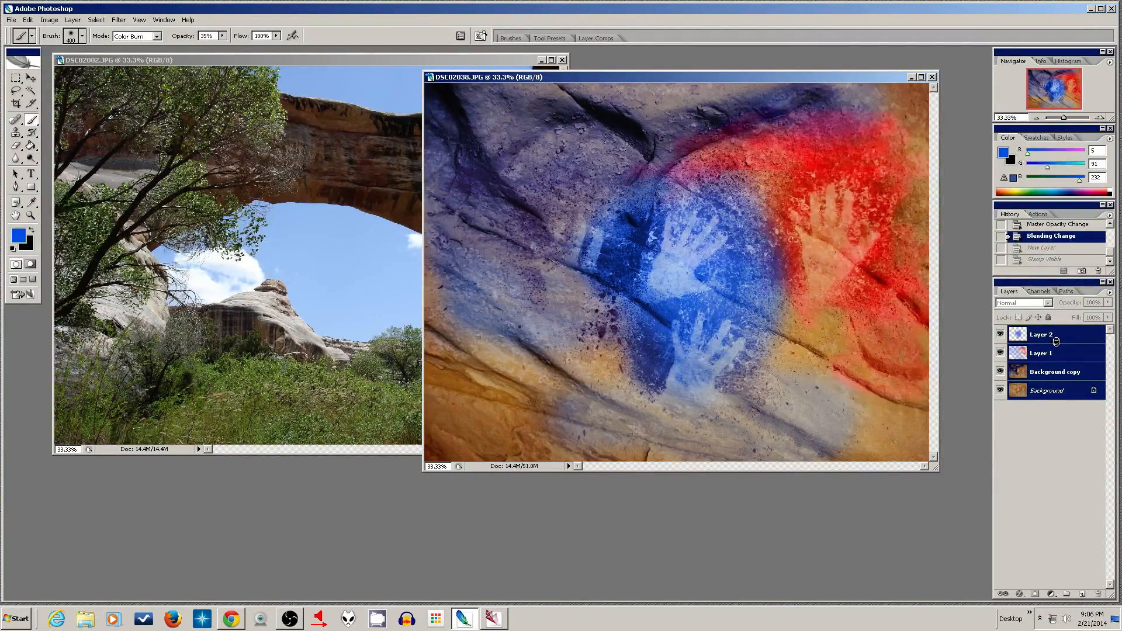
key(ctrl+shift+alt+e)
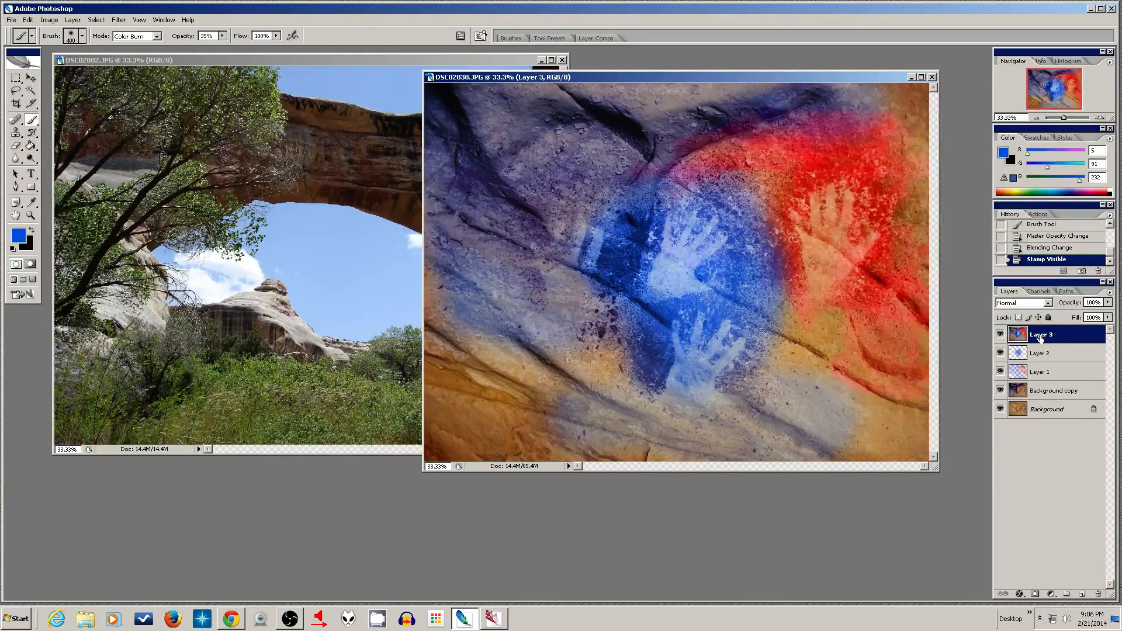
Step: Isolate the merged Layer 3 and restore the others, then hide Layer 3 and toggle Layer 2 off and on
alt+click(999, 335)
alt+click(1000, 335)
click(1058, 354)
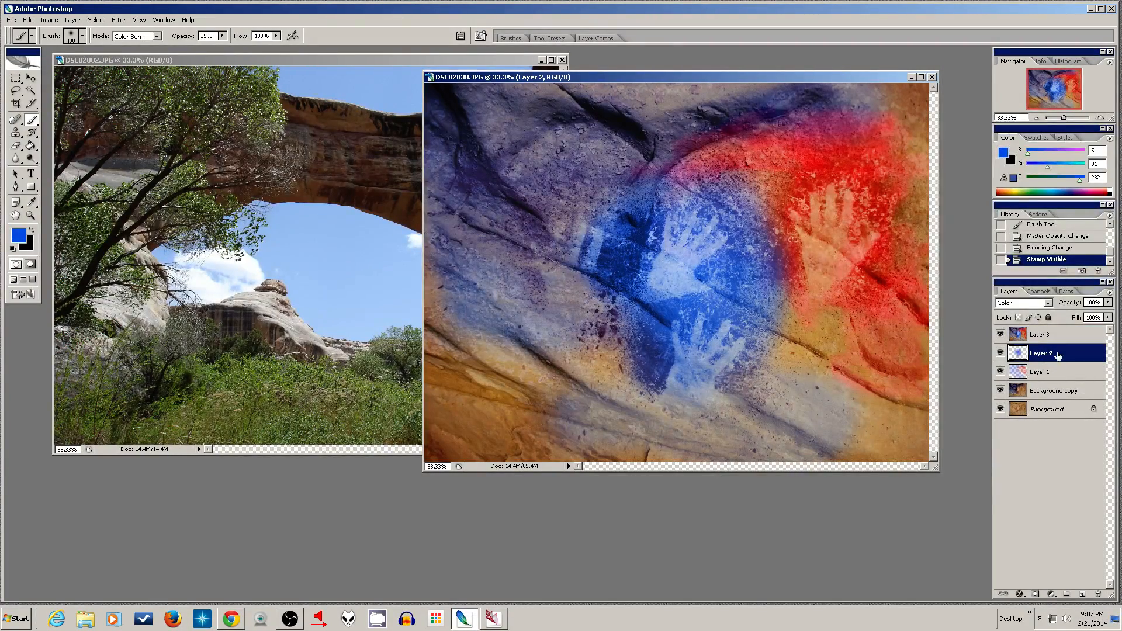
click(1000, 335)
click(1000, 353)
click(1000, 353)
Step: Select Layer 1, Background copy and Background and stamp a second merged layer directly above Layer 1
click(1048, 374)
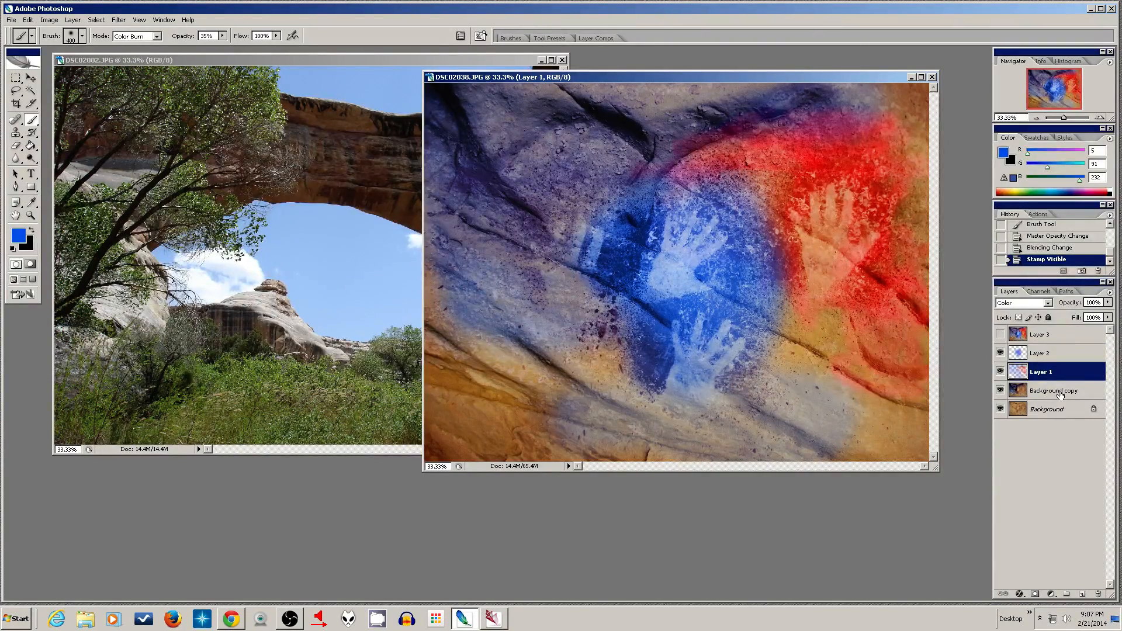
shift+click(1060, 395)
shift+click(1060, 410)
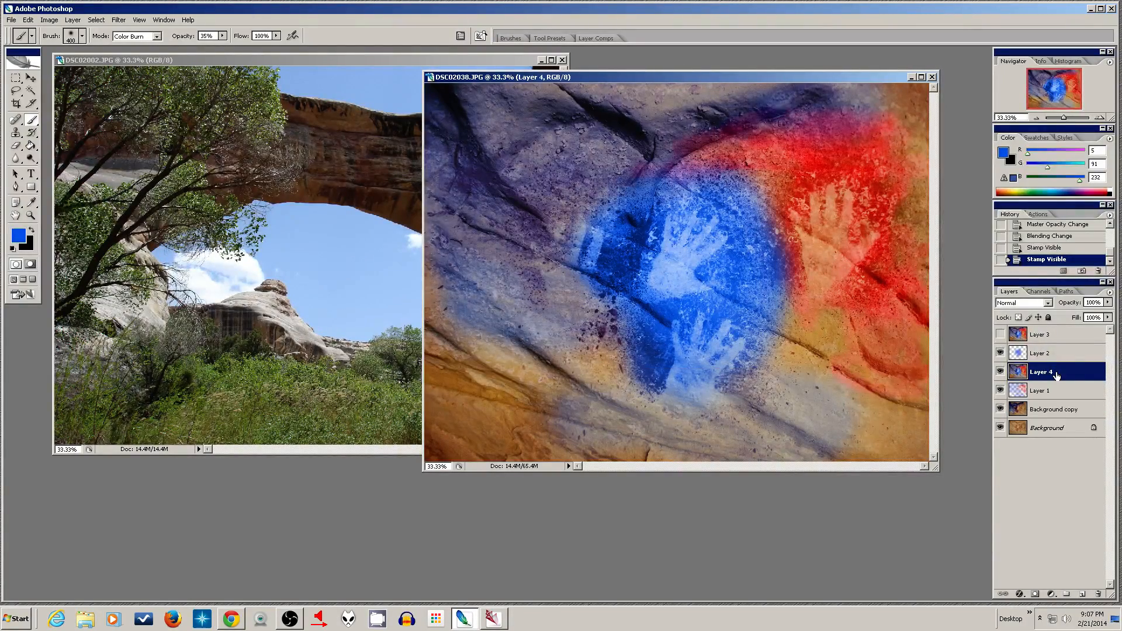
Step: Toggle Layer 3 and Layer 4 to compare the two merged layers, leaving Layer 3 hidden, and select Layer 1
click(1001, 334)
click(1000, 334)
click(1000, 371)
click(1000, 372)
click(1051, 393)
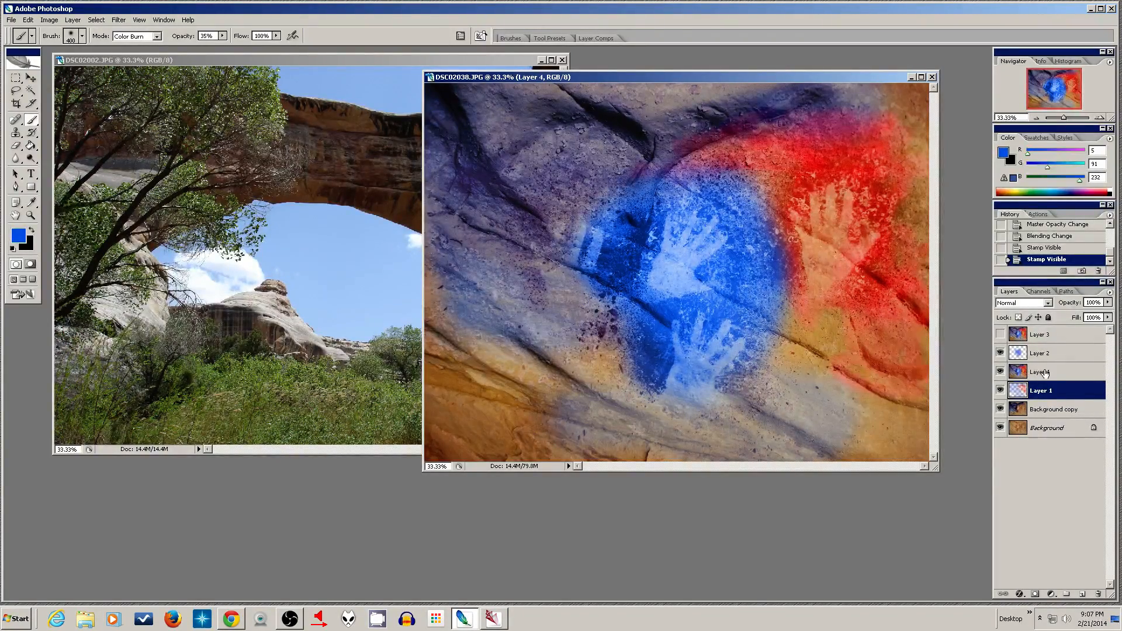
Step: Select the merged Layer 4, toggle its visibility, and delete it from the stack
click(1044, 373)
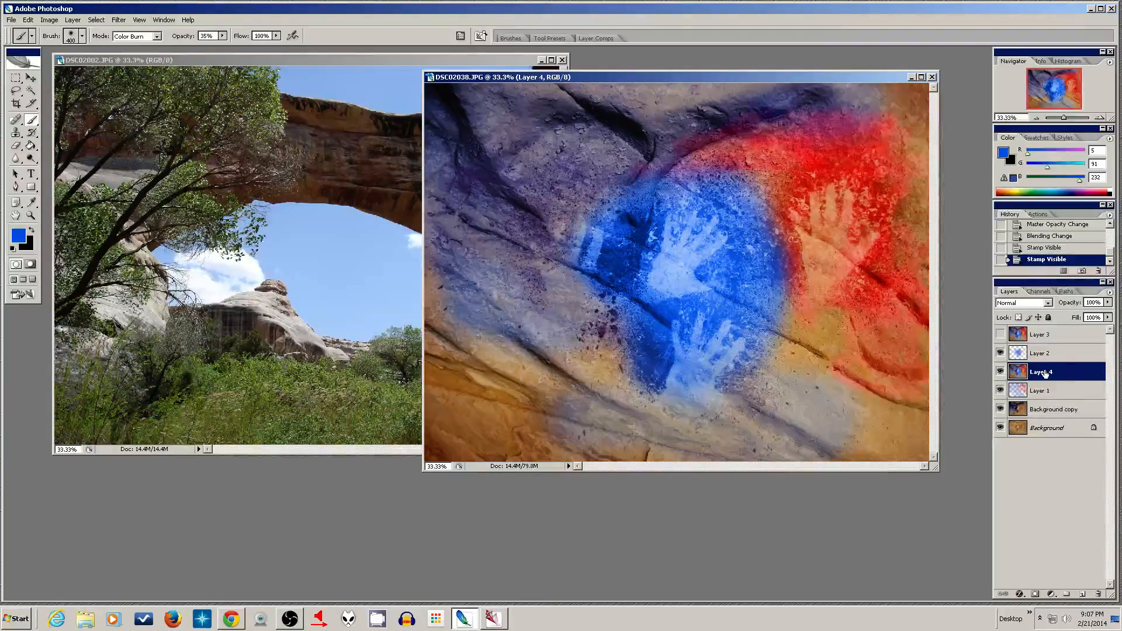
click(999, 372)
click(999, 372)
click(999, 372)
drag(1037, 371, 1099, 598)
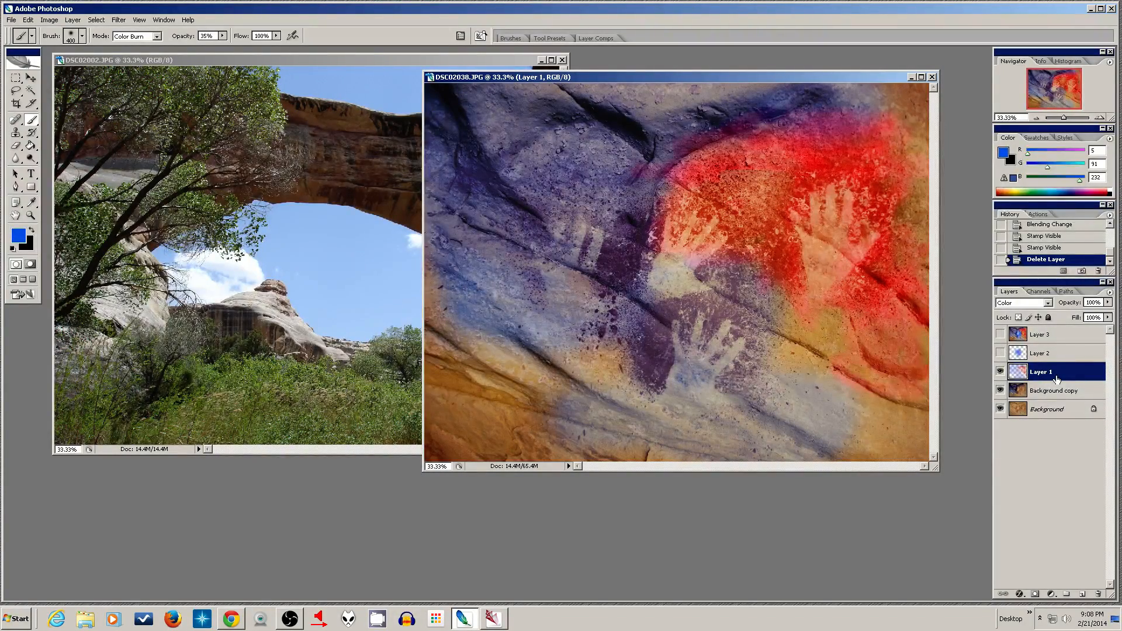
Step: Stamp Layer 1, Background copy and Background into a new merged layer above Layer 1 and toggle its visibility
key(ctrl+alt+shift+e)
click(999, 373)
click(999, 373)
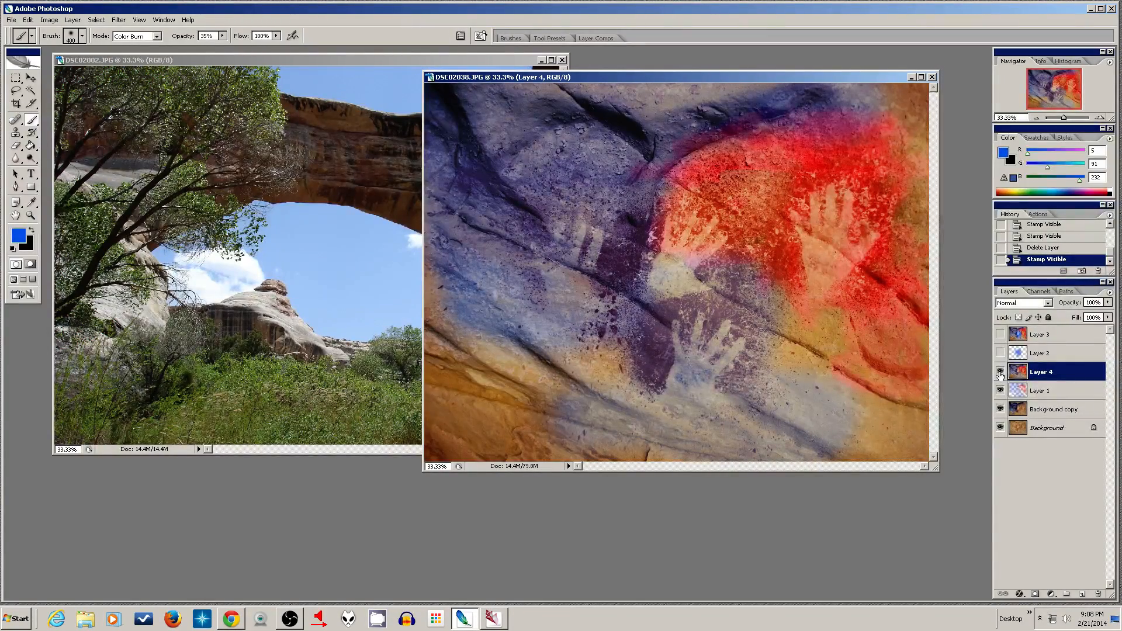
click(999, 373)
click(1000, 372)
Step: Toggle Layers 2, 4 and 3 to compare them, leave Layers 2 and 3 shown, and delete the merged Layer 4
click(1000, 354)
click(1001, 353)
click(1001, 372)
click(1001, 372)
click(1000, 334)
click(1000, 334)
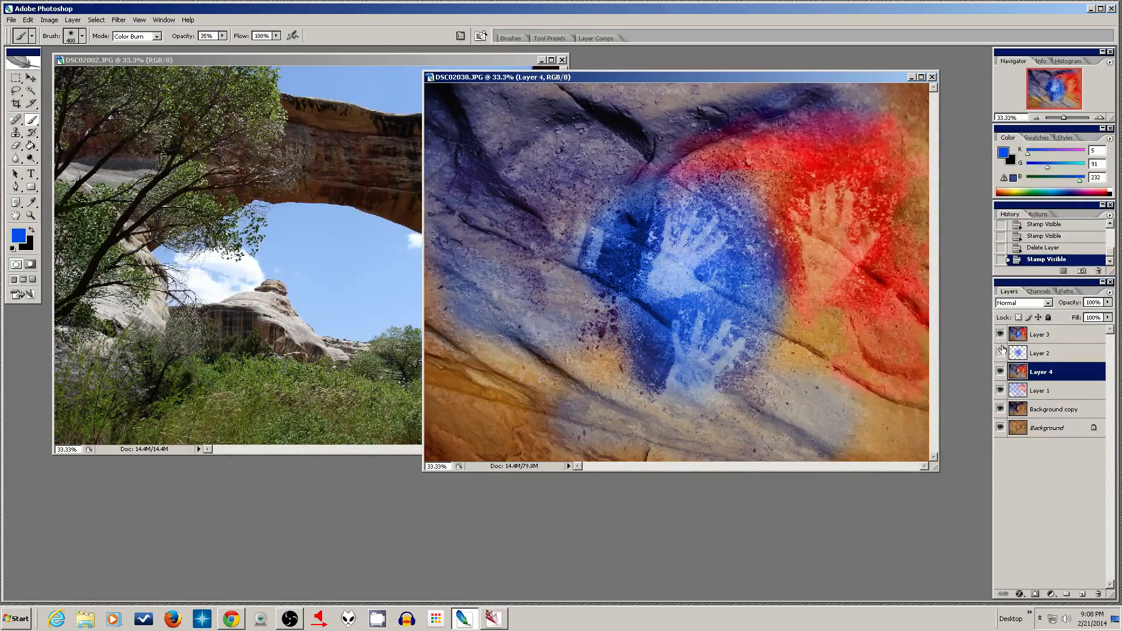
click(1000, 353)
drag(1061, 378, 1099, 592)
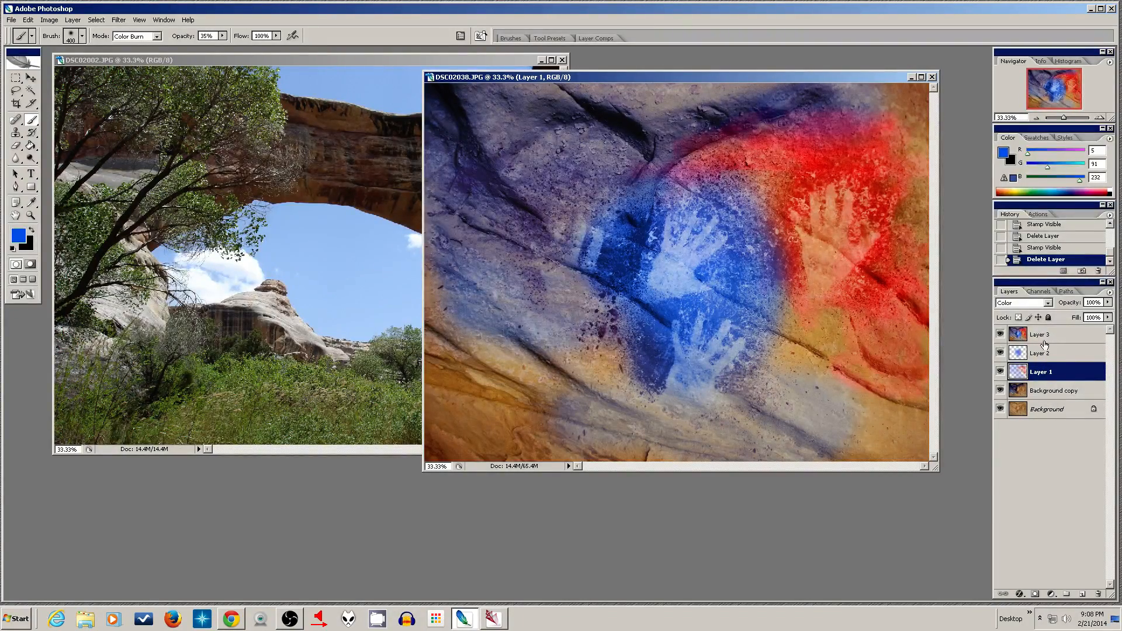
Step: Stamp Layer 1 and the two background layers again into a merged layer above Layer 1, then toggle that layer
key(ctrl+alt+shift+e)
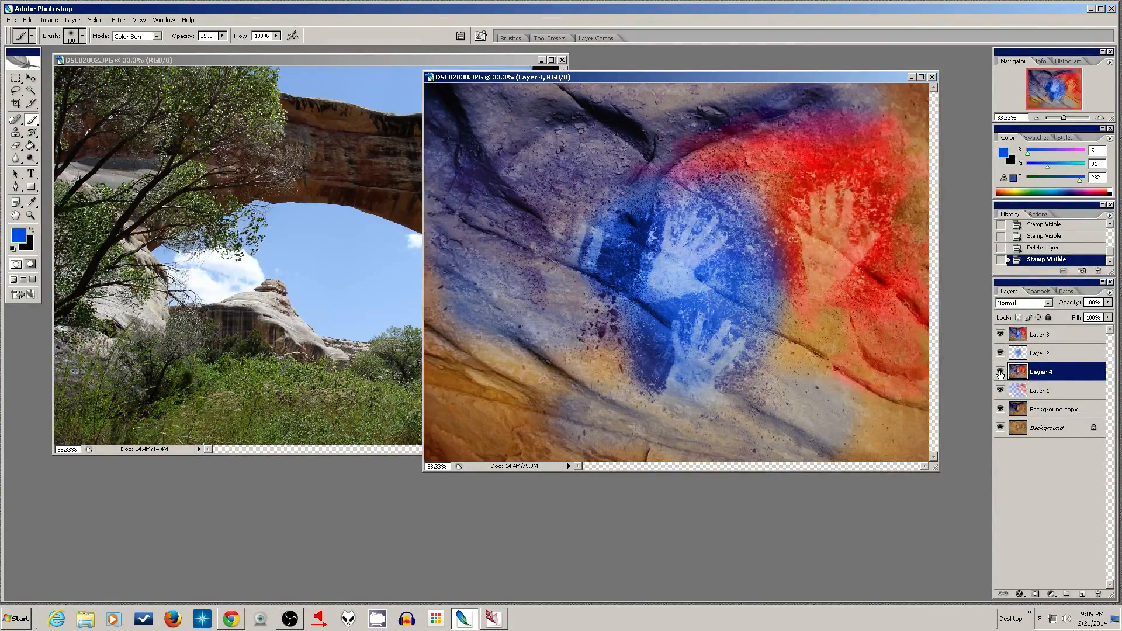
click(999, 374)
click(999, 374)
Step: Hide Layer 2 and move it beneath the merged Layer 4 so both merged layers sit together
click(1000, 335)
click(999, 354)
drag(1044, 353, 1055, 383)
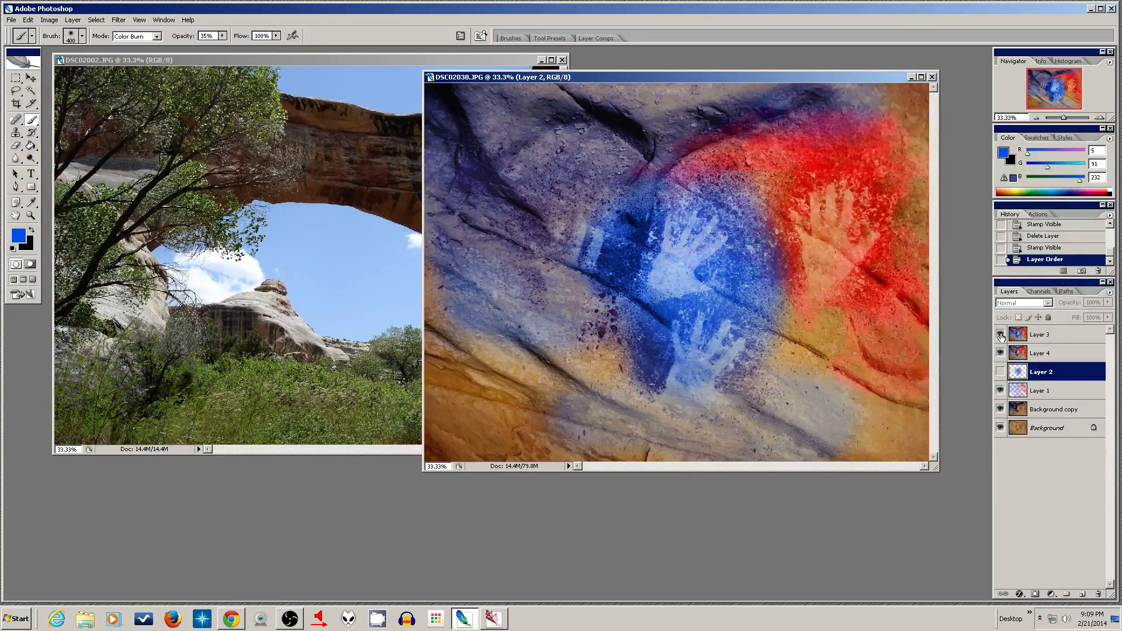
Step: Select Layer 3 and toggle Layers 3 and 4 to compare the two merged versions, leaving both shown
click(1000, 335)
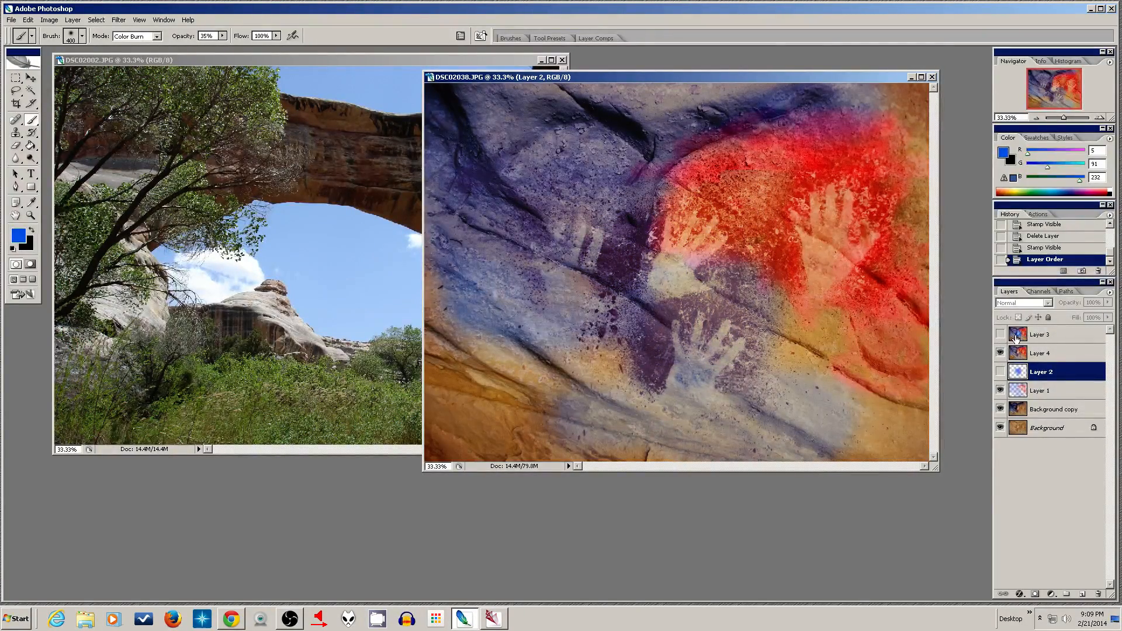
click(1046, 334)
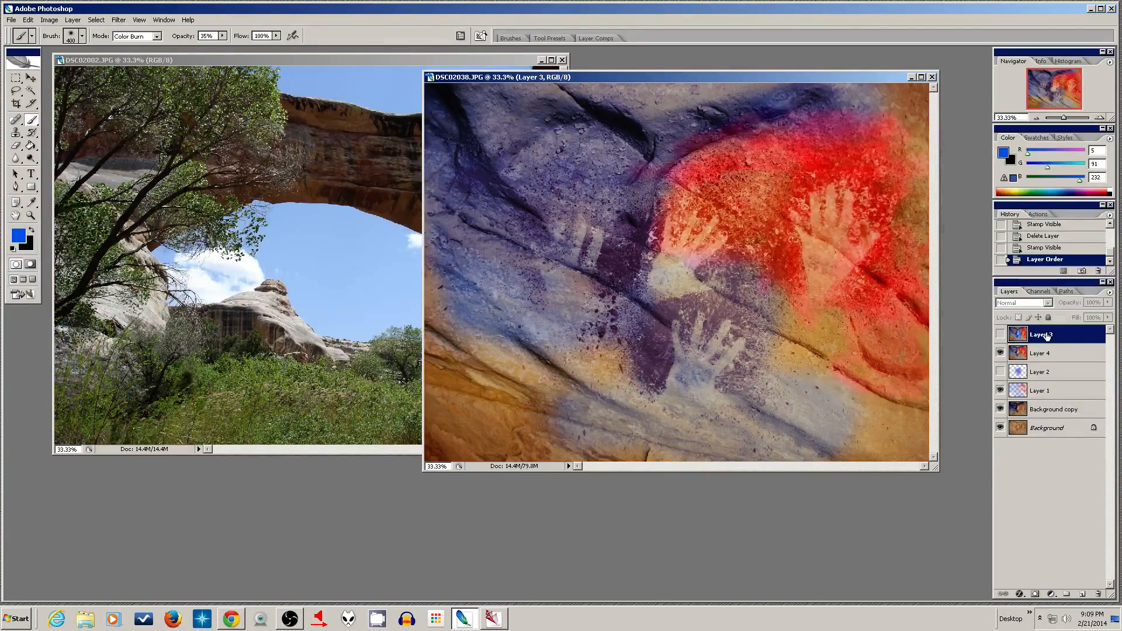
click(1000, 335)
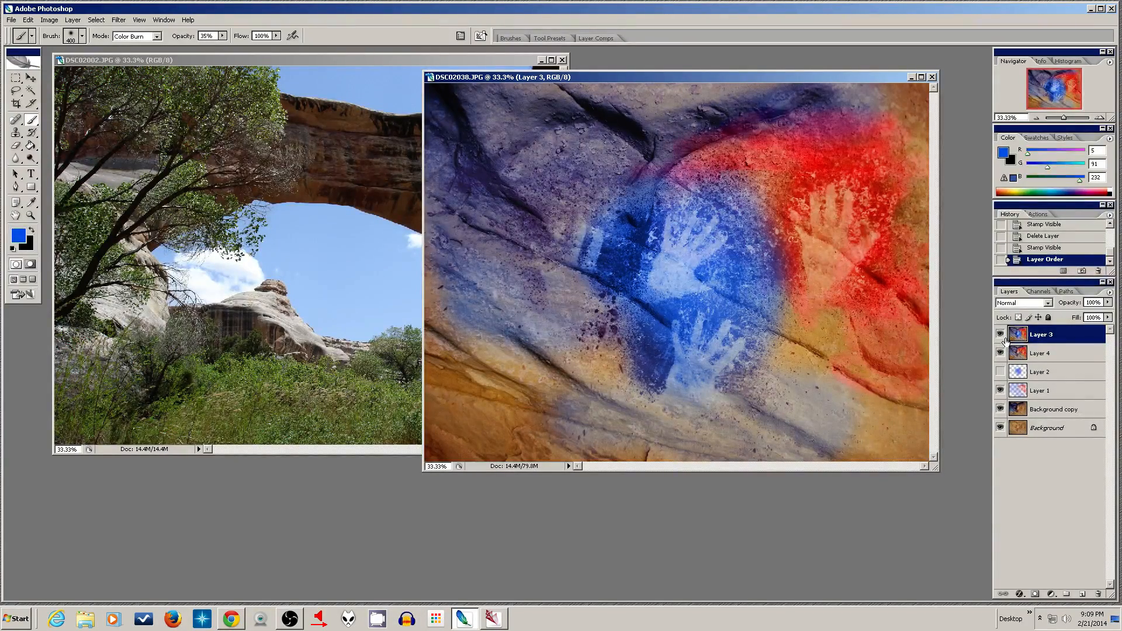
click(1000, 335)
click(1000, 335)
click(1000, 353)
click(1000, 353)
Step: Set the opacity of Layer 3 to 70% to blend it with Layer 4 beneath
click(1108, 302)
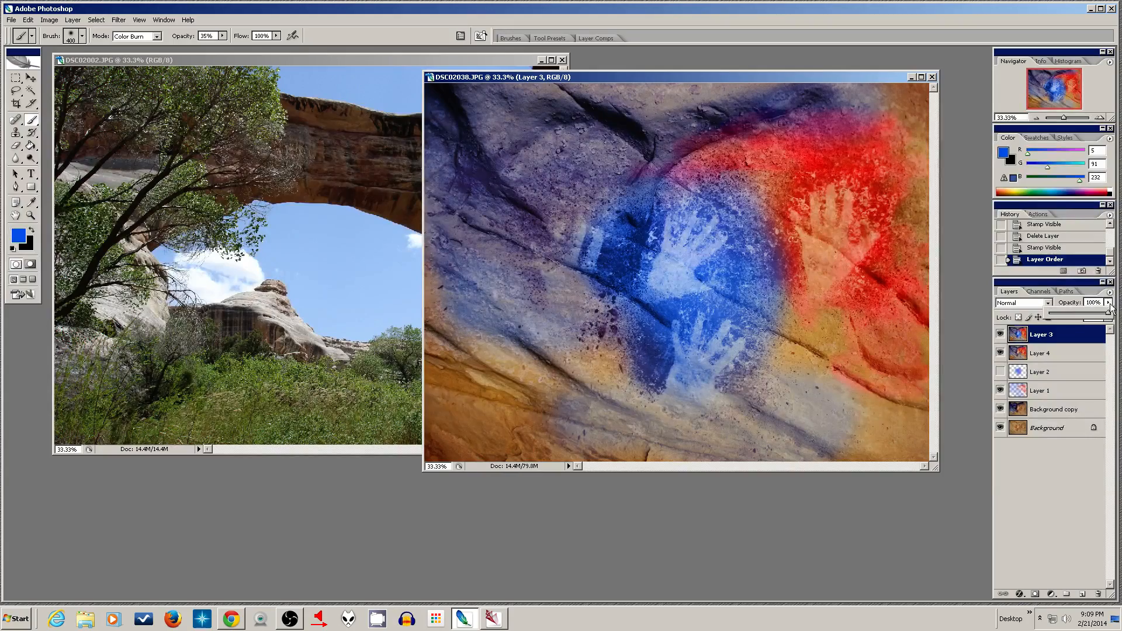
mouse_move(1109, 316)
mouse_down()
mouse_move(1080, 325)
mouse_move(1089, 324)
mouse_up()
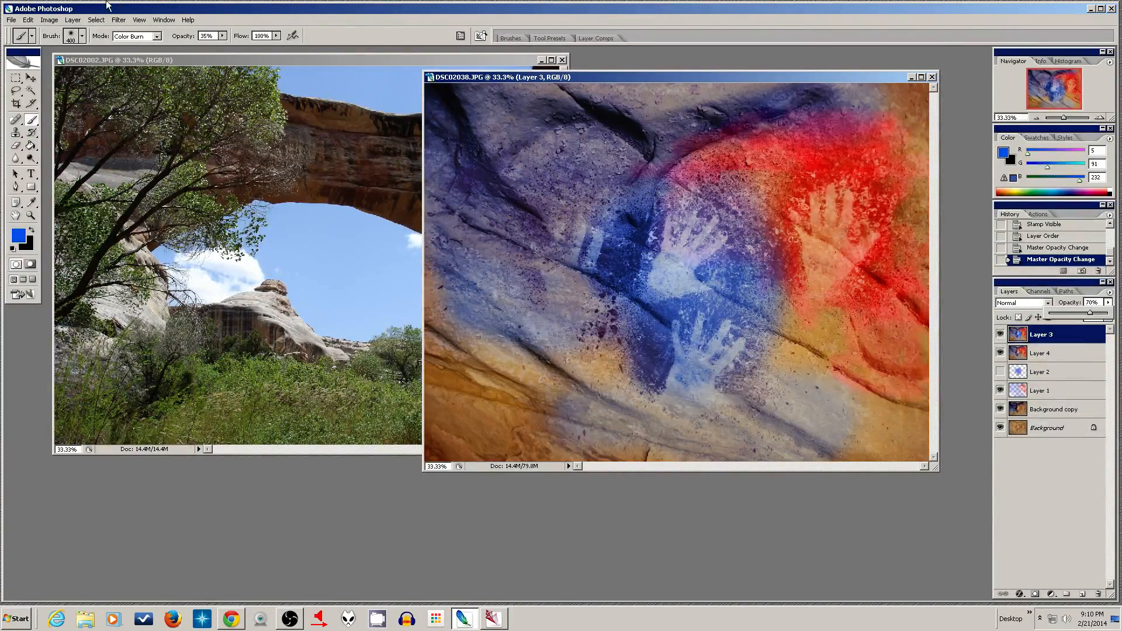
click(69, 22)
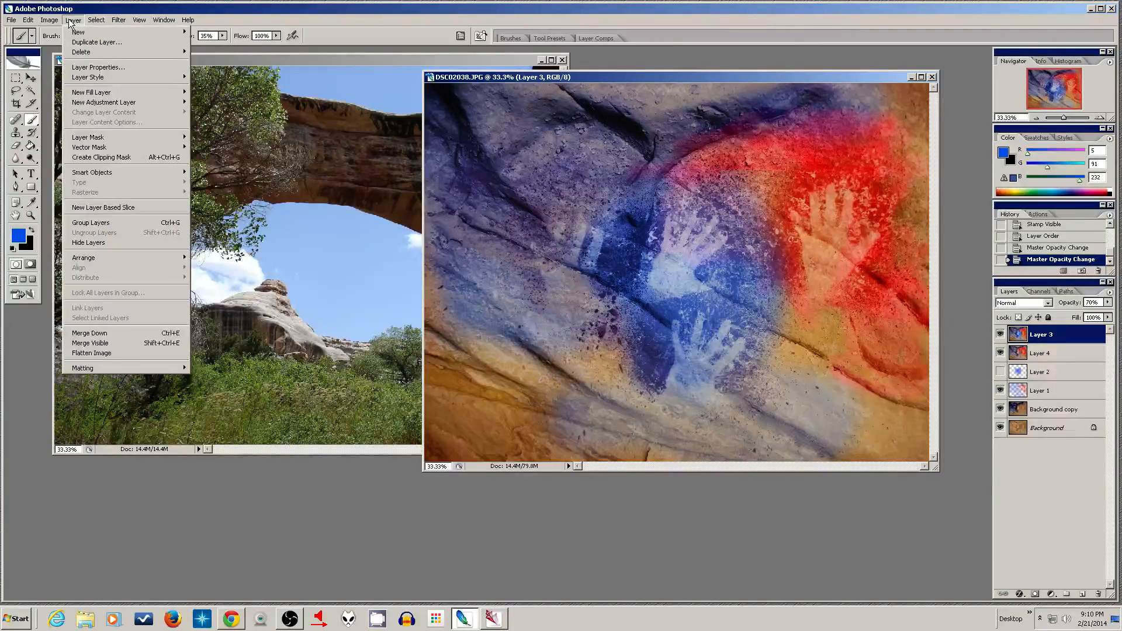
click(172, 9)
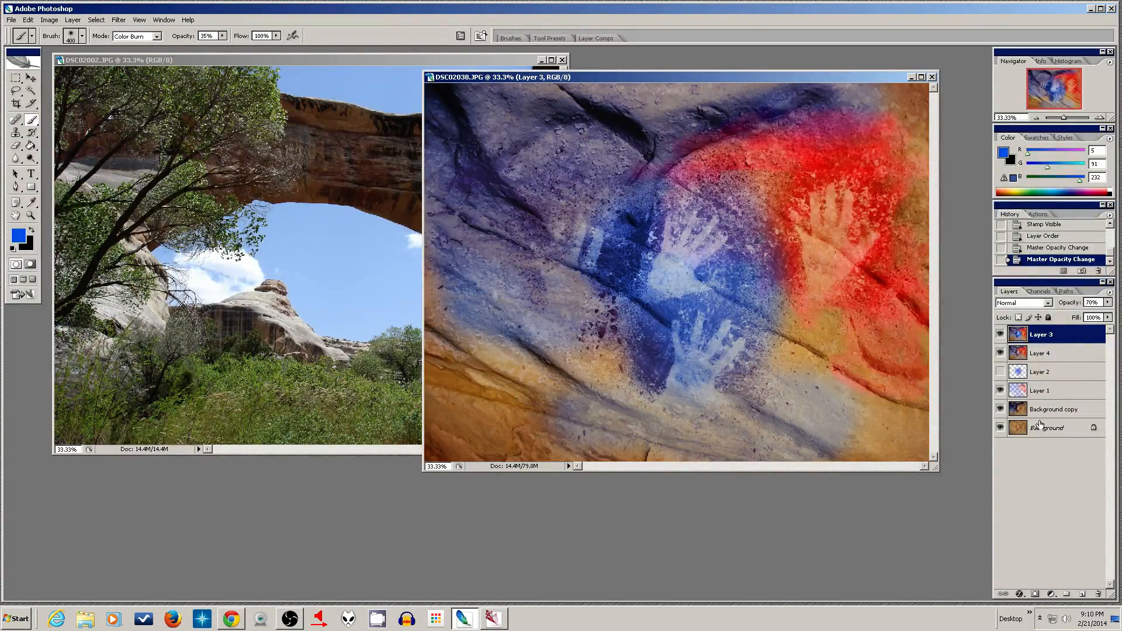
Step: Hide Layers 4, 3 and 1, show Layer 2, and stamp the visible layers into a new merged layer above Layer 2
click(1000, 352)
click(1000, 334)
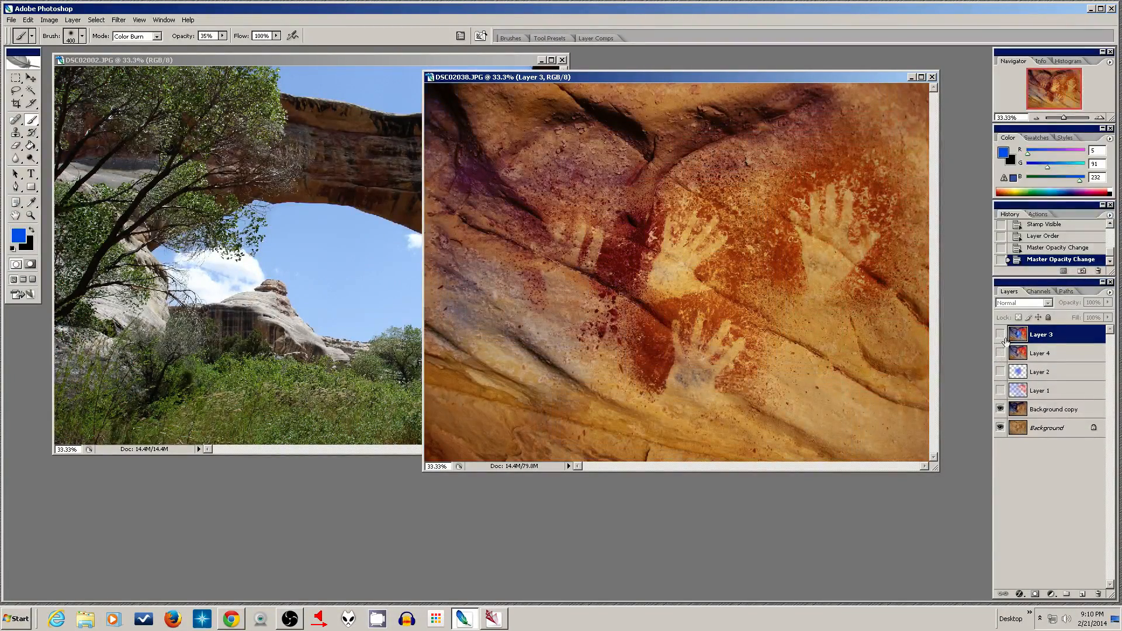
click(1001, 391)
click(1000, 391)
click(1000, 372)
click(1067, 374)
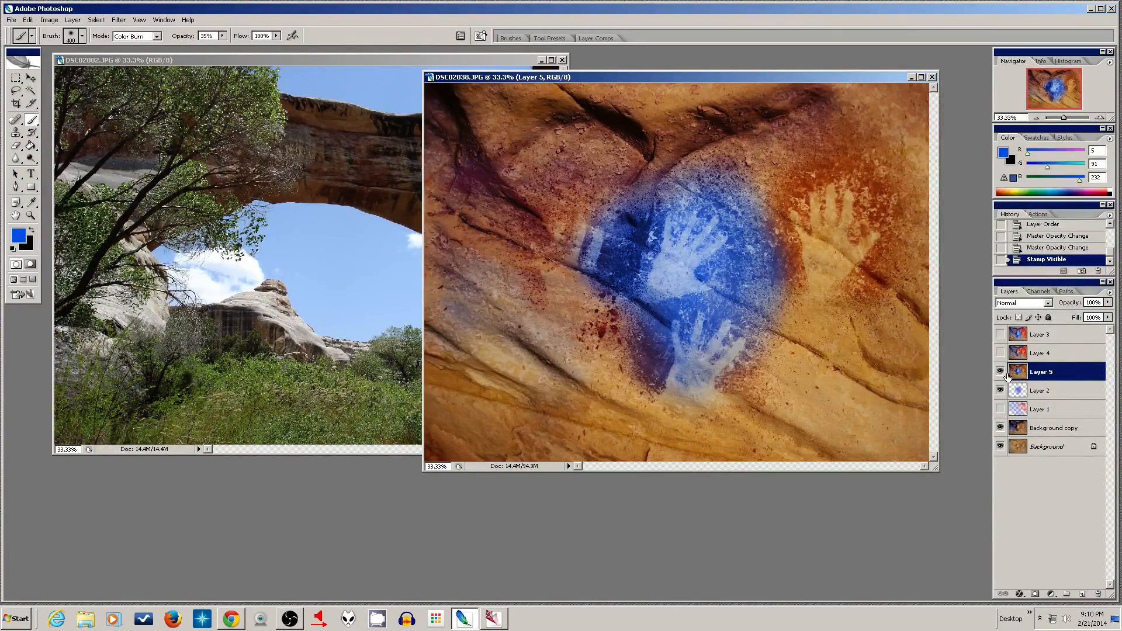
Step: Toggle the merged Layer 5, then show Layer 4 and Layer 3 to compare the three merged versions
click(1000, 372)
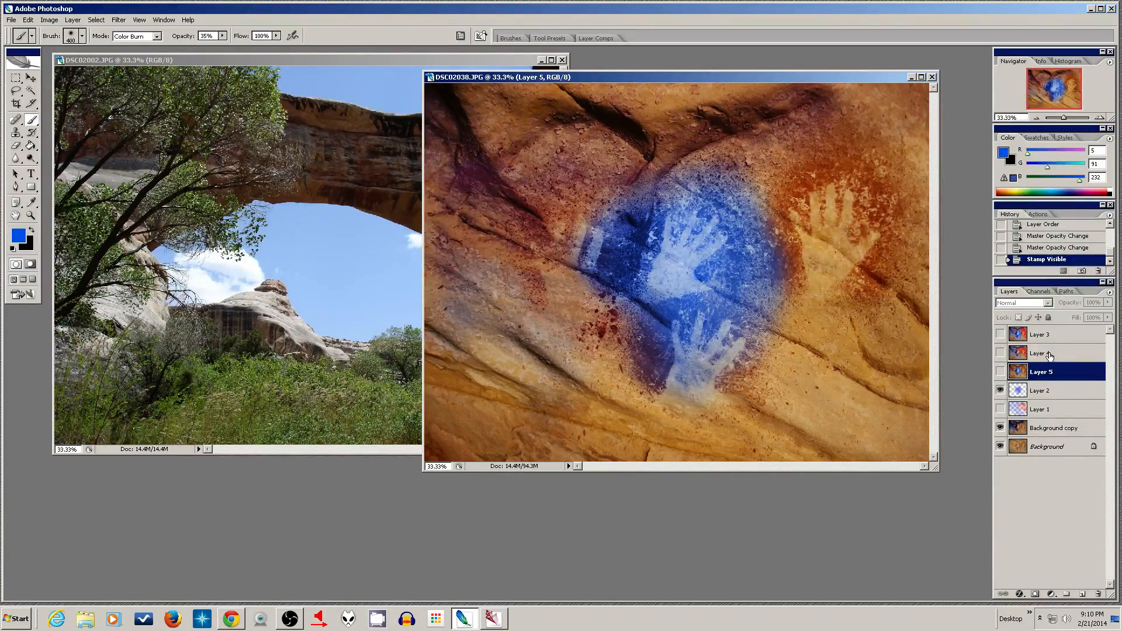
click(1000, 372)
click(1000, 373)
click(1000, 372)
click(1000, 353)
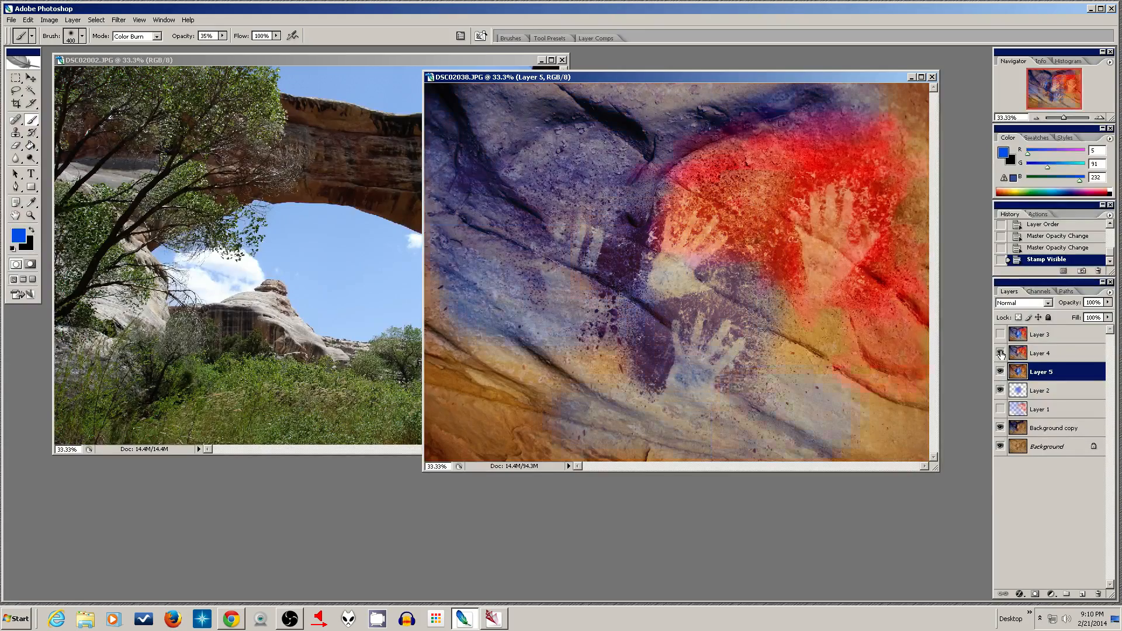
click(1000, 334)
Step: Close DSC02038.JPG without saving and duplicate the Background layer of DSC02002.JPG
click(933, 76)
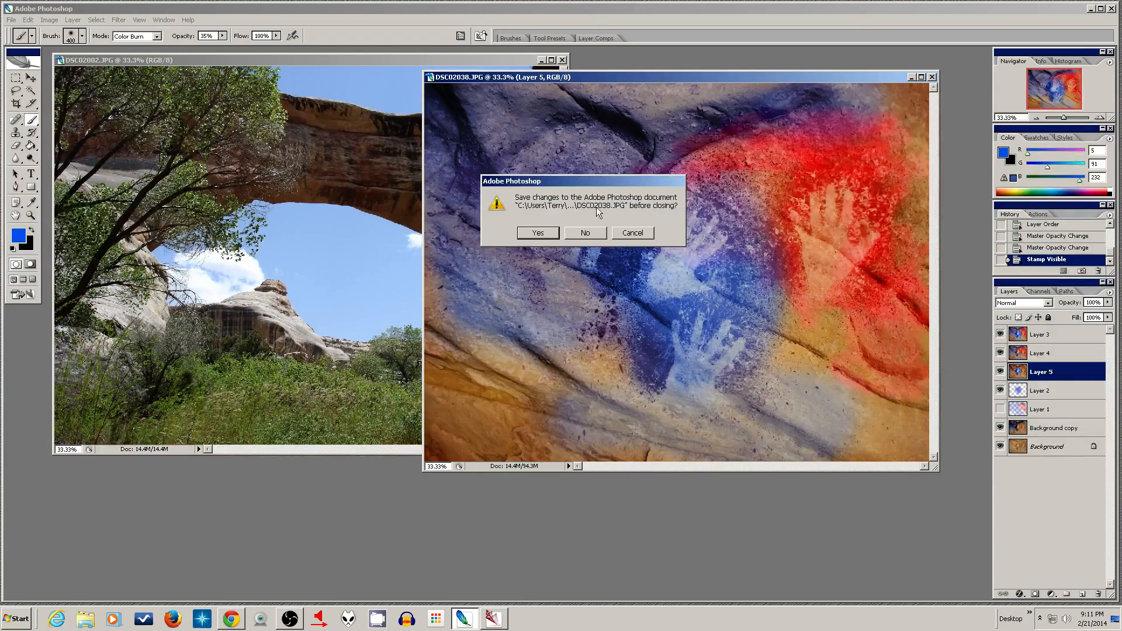
click(583, 233)
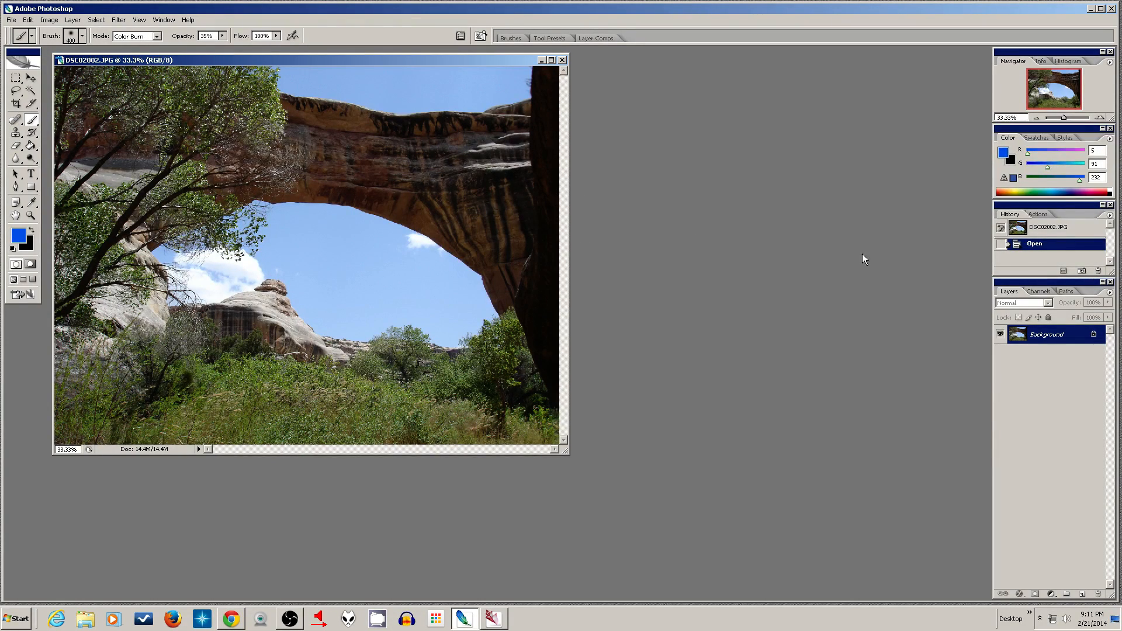
drag(1043, 333, 1081, 594)
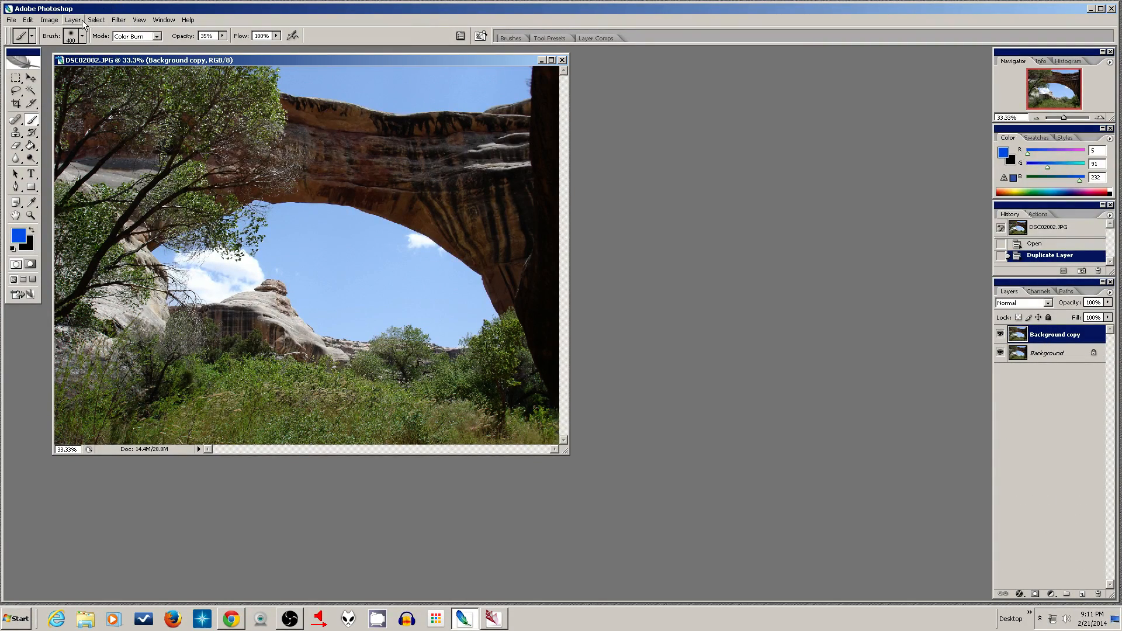
Step: Start a Shadow/Highlight adjustment on the Background copy with highlights amount 37% and midtone contrast +48
click(49, 20)
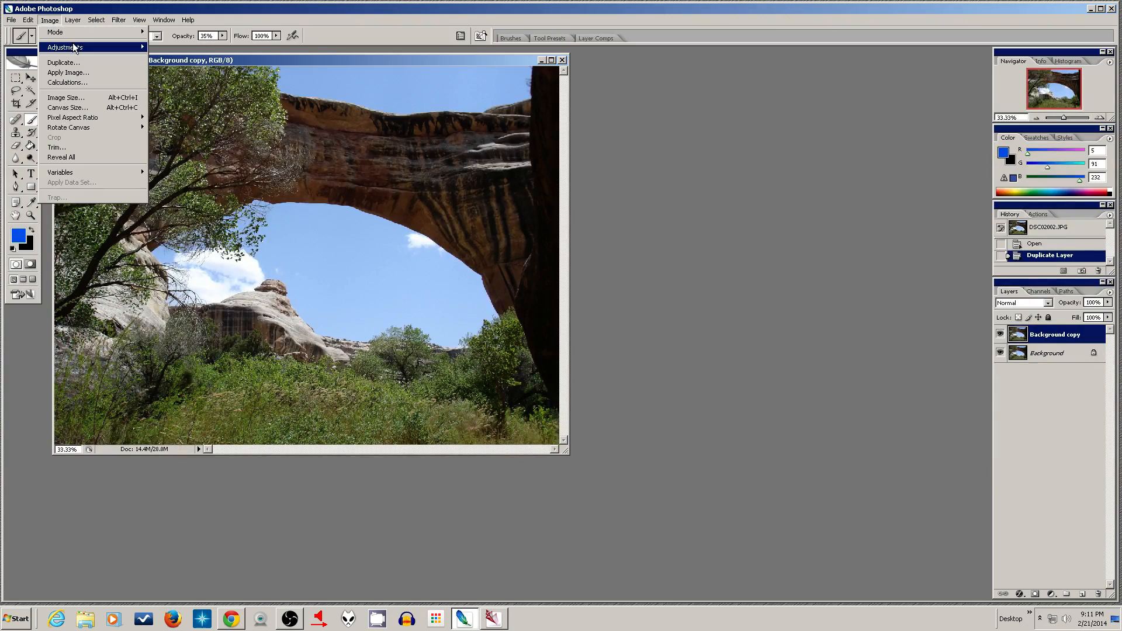
mouse_move(75, 46)
click(247, 202)
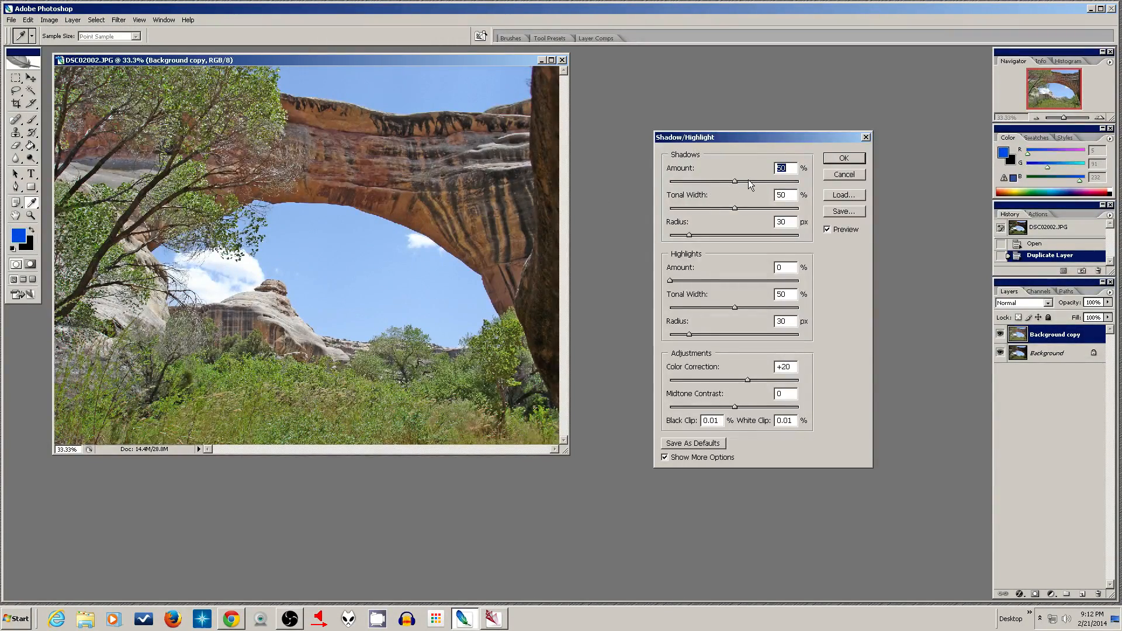
drag(670, 281, 716, 279)
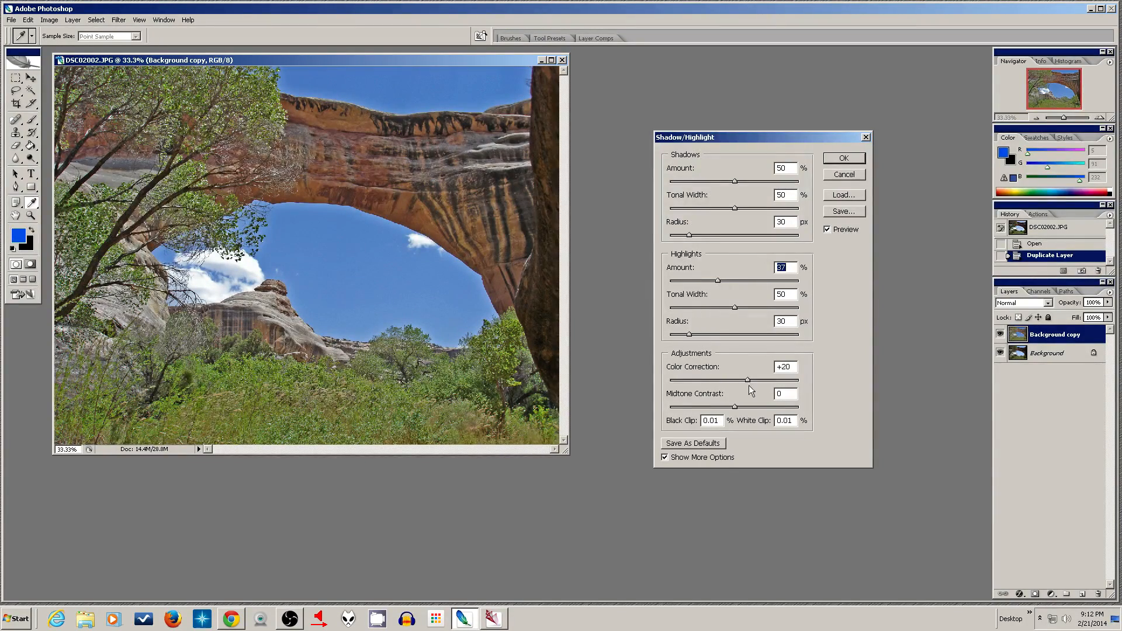
drag(736, 407, 766, 408)
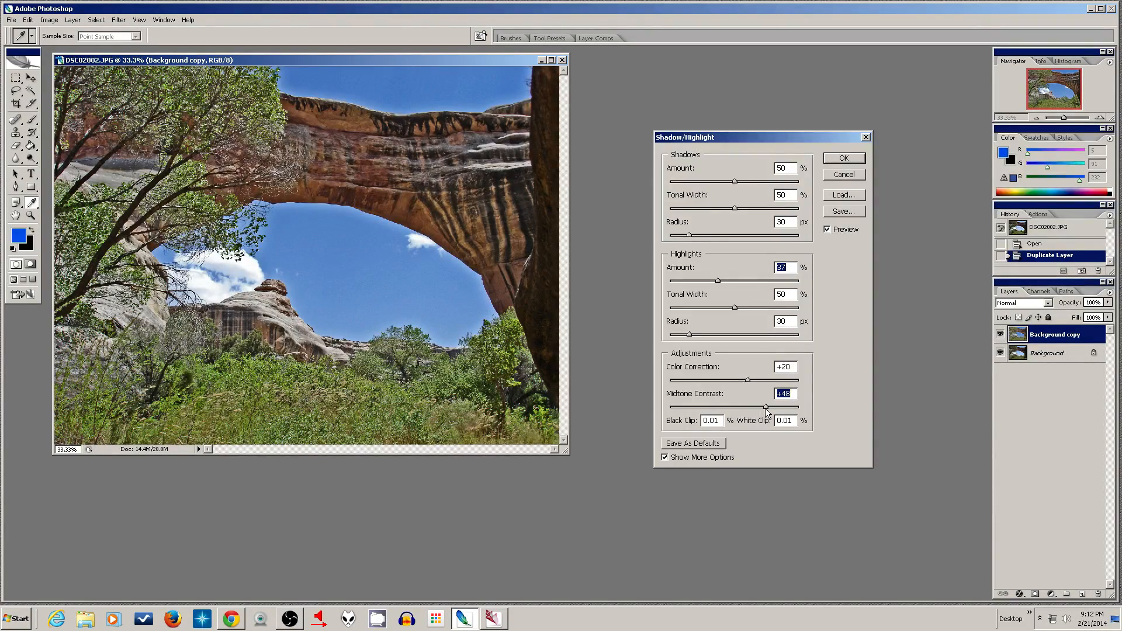
Step: Set color correction to +57, highlights tonal width to 67% and shadows radius to 53 px, and apply the Shadow/Highlight adjustment
drag(747, 379, 771, 381)
mouse_move(735, 307)
mouse_down()
mouse_move(716, 311)
mouse_move(755, 310)
mouse_up()
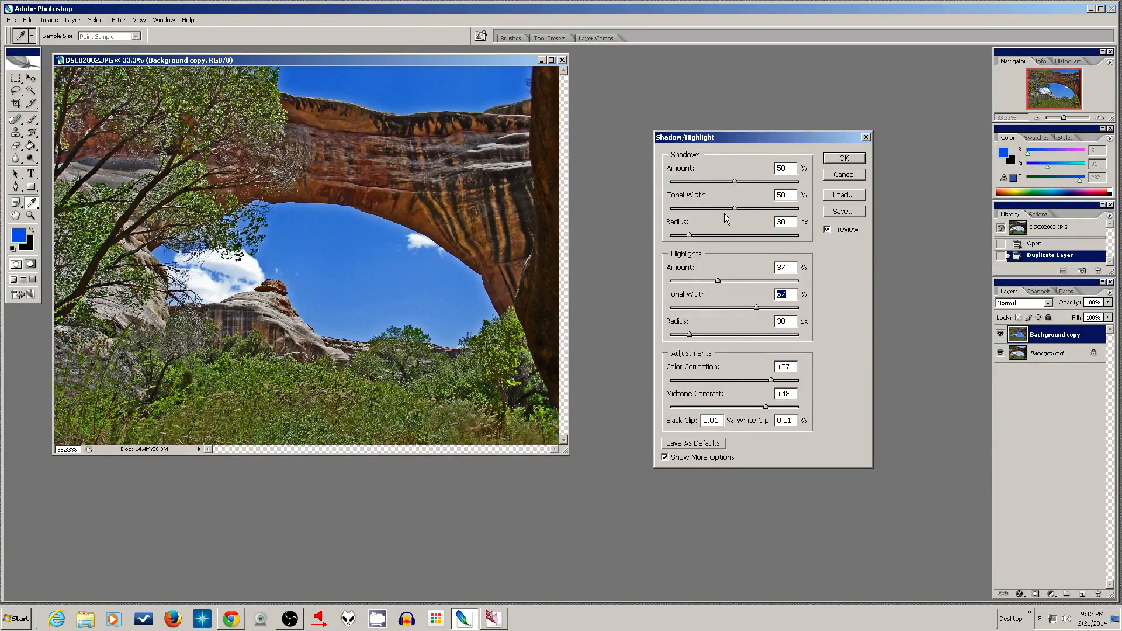
drag(689, 235, 704, 236)
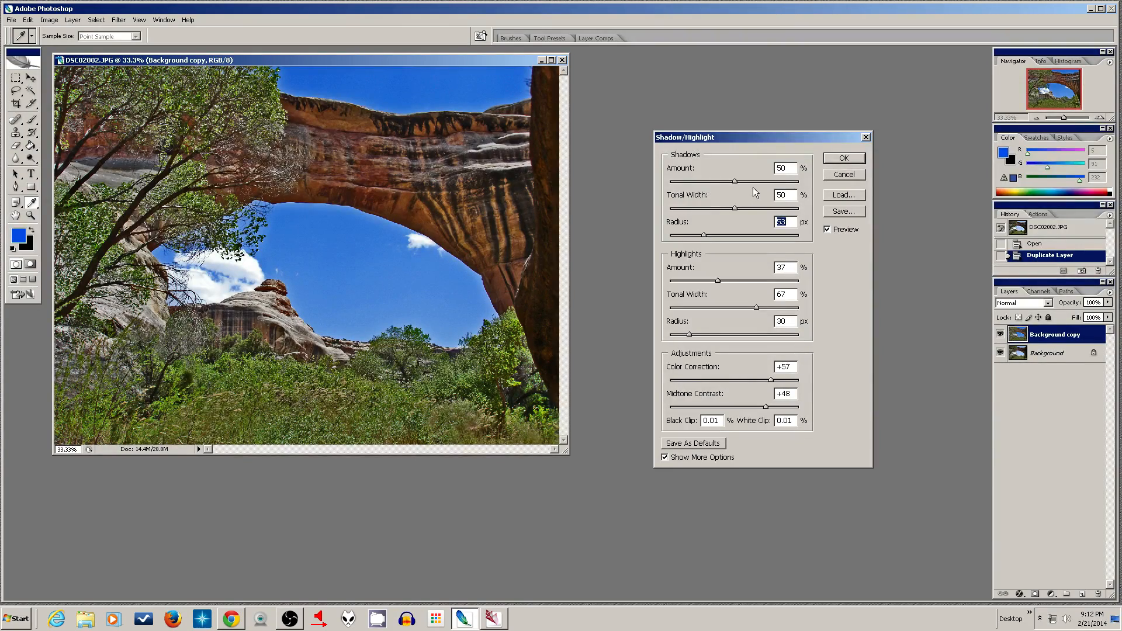
click(843, 158)
key(b)
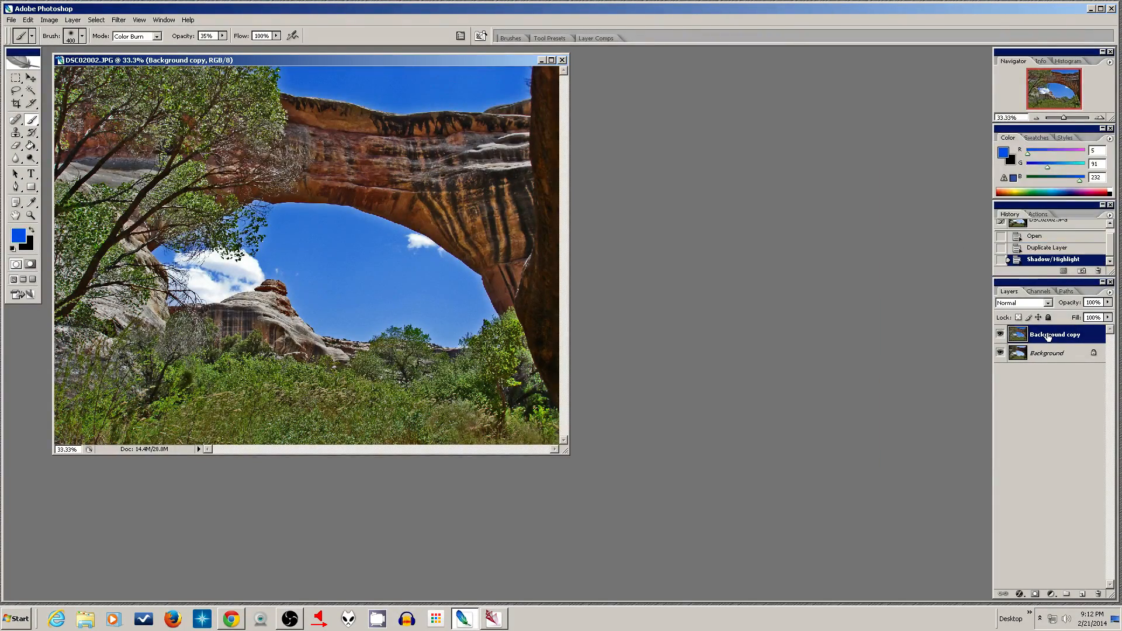
Step: Lower the Background copy's opacity to 63% and compare it with the original by repeatedly isolating the Background layer
click(1107, 302)
drag(1108, 315, 1085, 319)
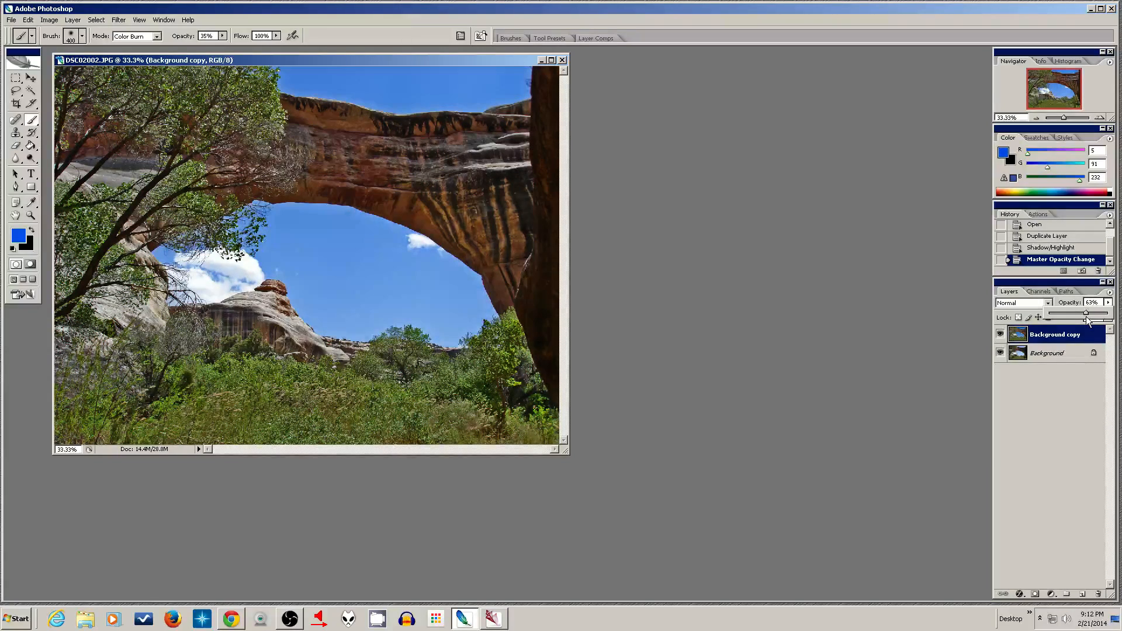
alt+click(1000, 354)
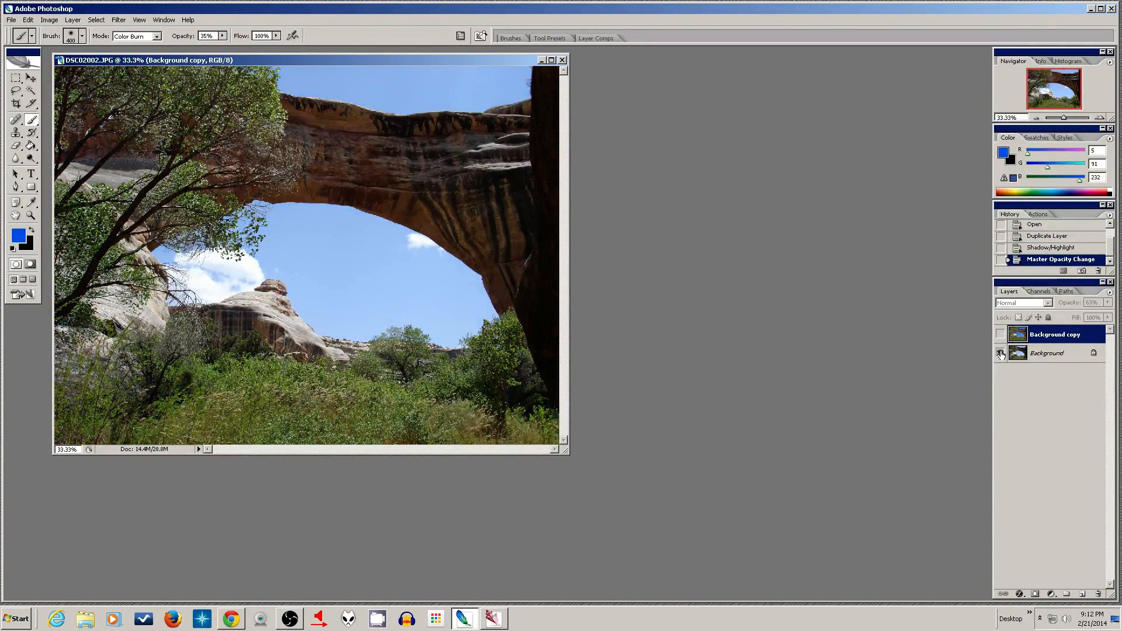
alt+click(1001, 354)
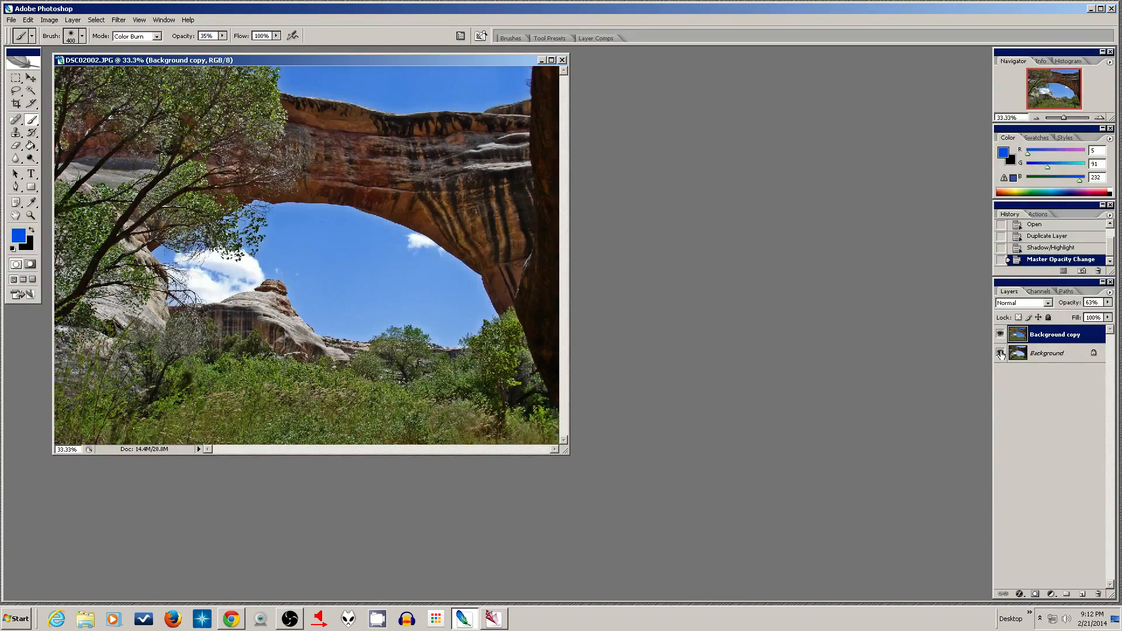
alt+click(1000, 354)
alt+click(1000, 354)
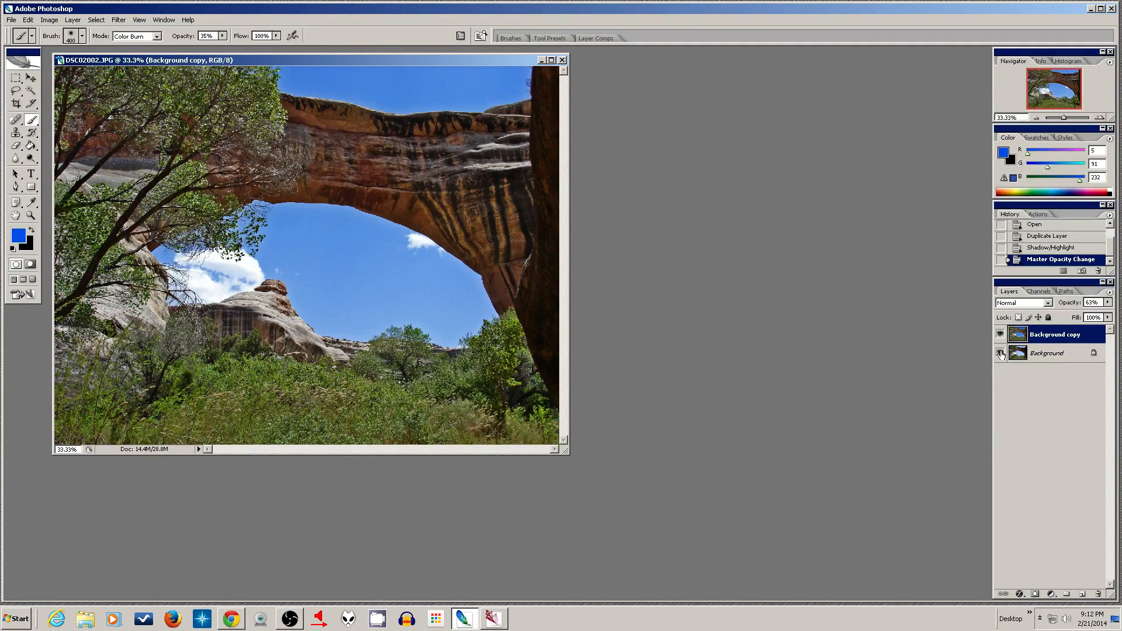